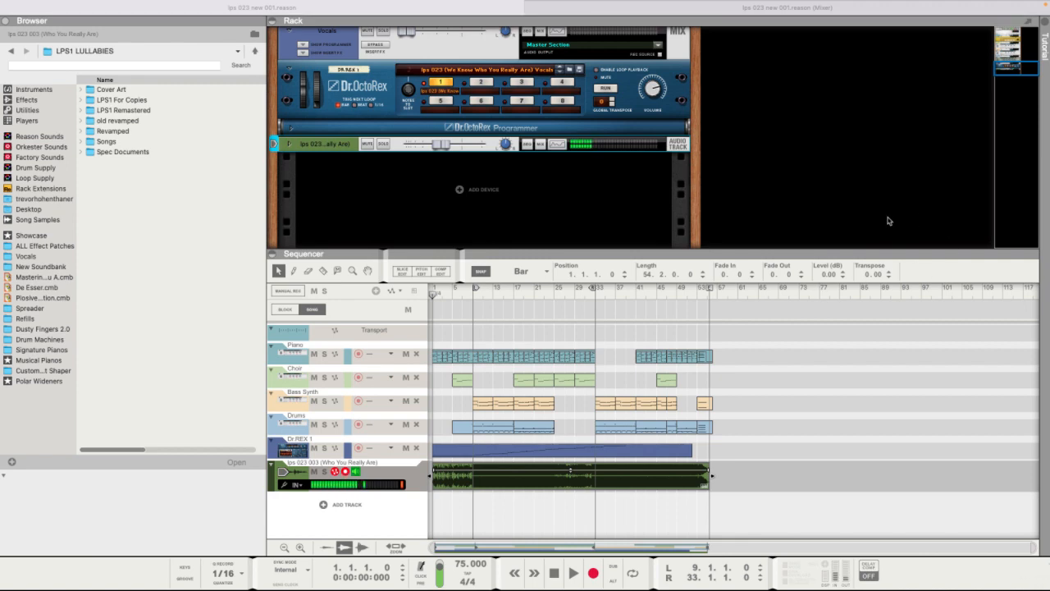
- Turn off monitoring on the Who You Really Are audio track and play the song from the start
click(787, 167)
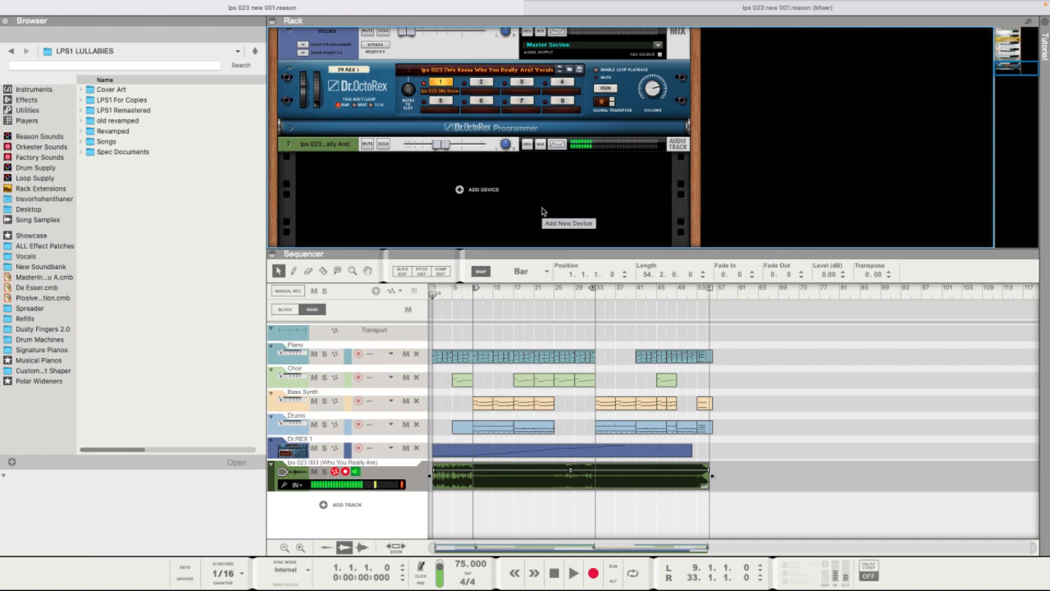
click(361, 479)
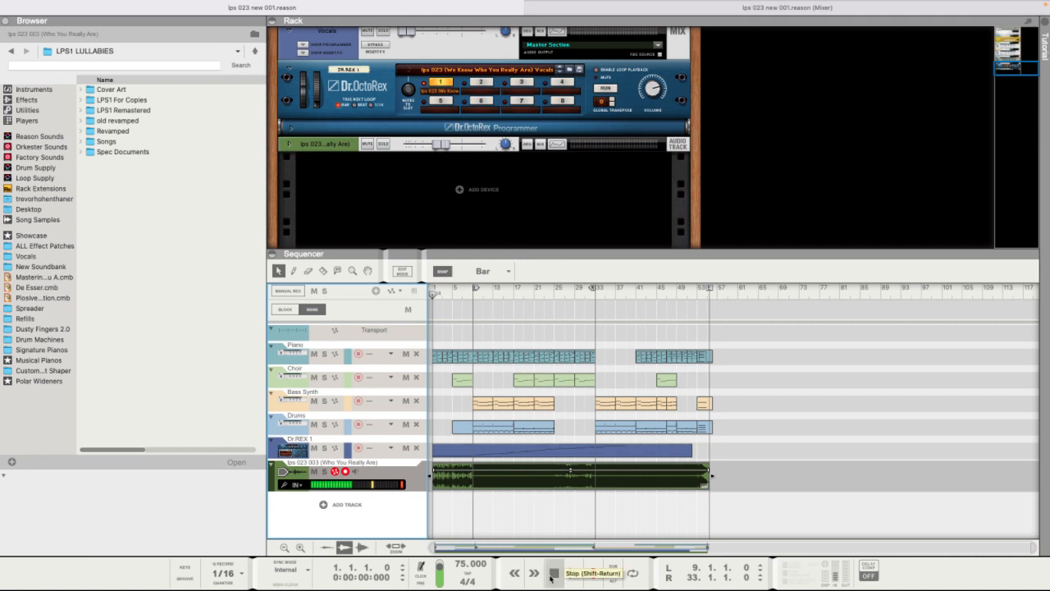
key(space)
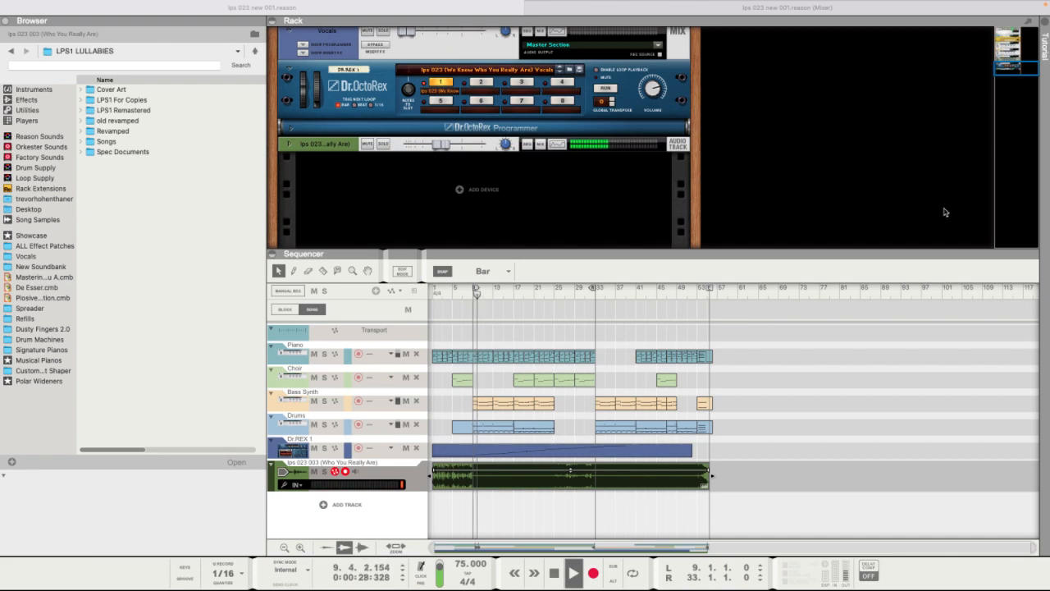
- Raise the Who You Really Are audio track's channel level slightly in the mixer and return to the sequencer
click(816, 8)
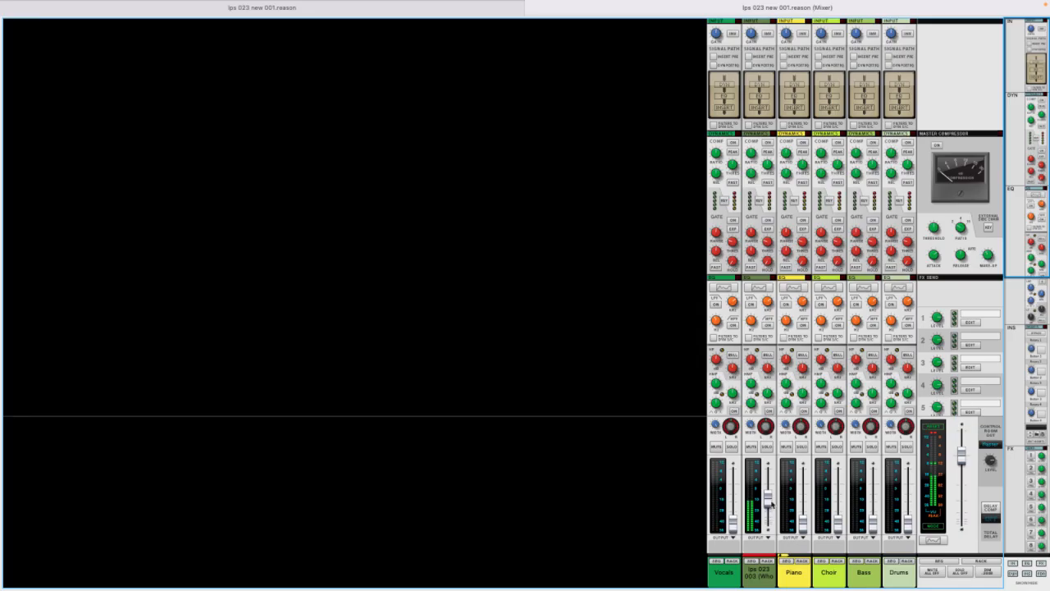
drag(770, 497, 769, 491)
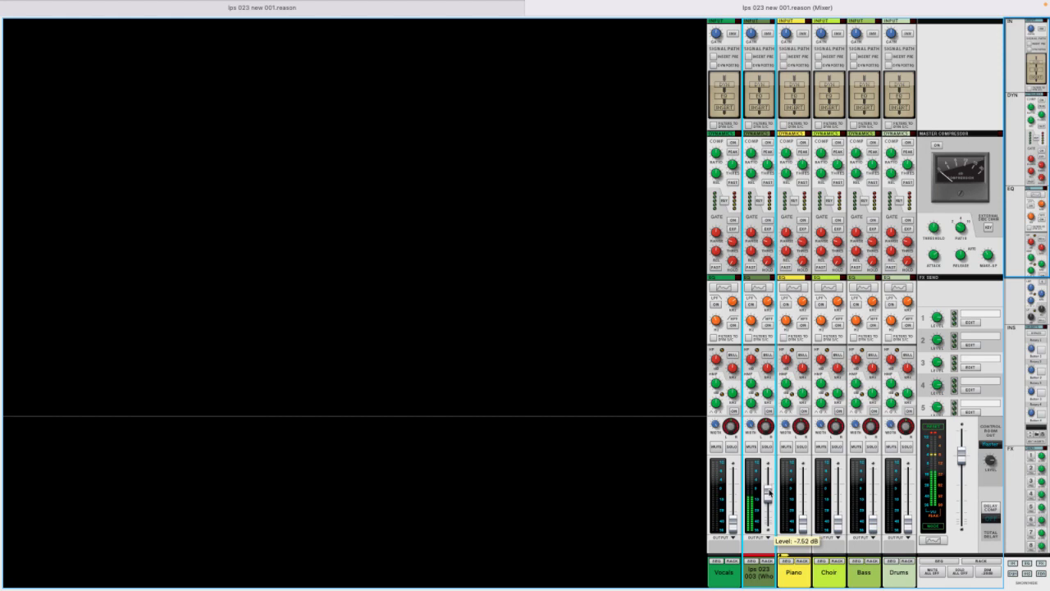
drag(770, 492, 769, 490)
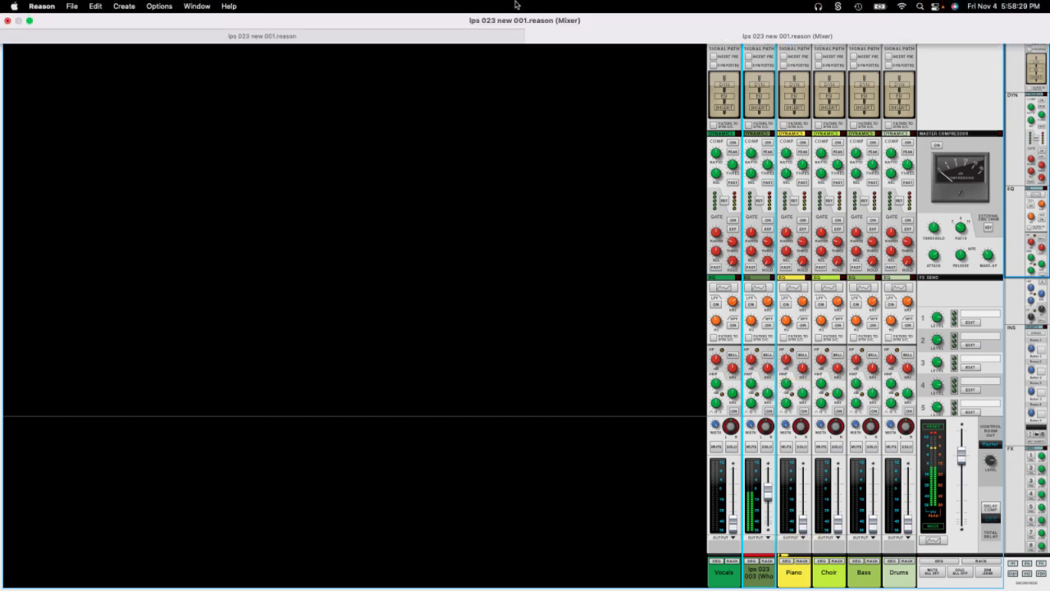
click(507, 42)
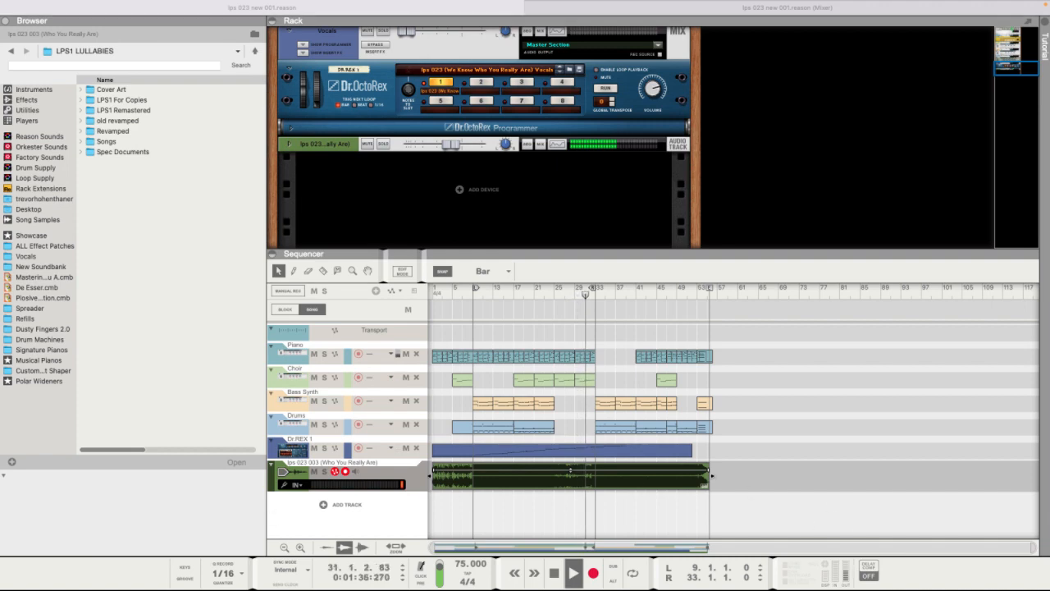
- Listen to the song from about bar 29 to its end, then stop and return to the start
click(575, 291)
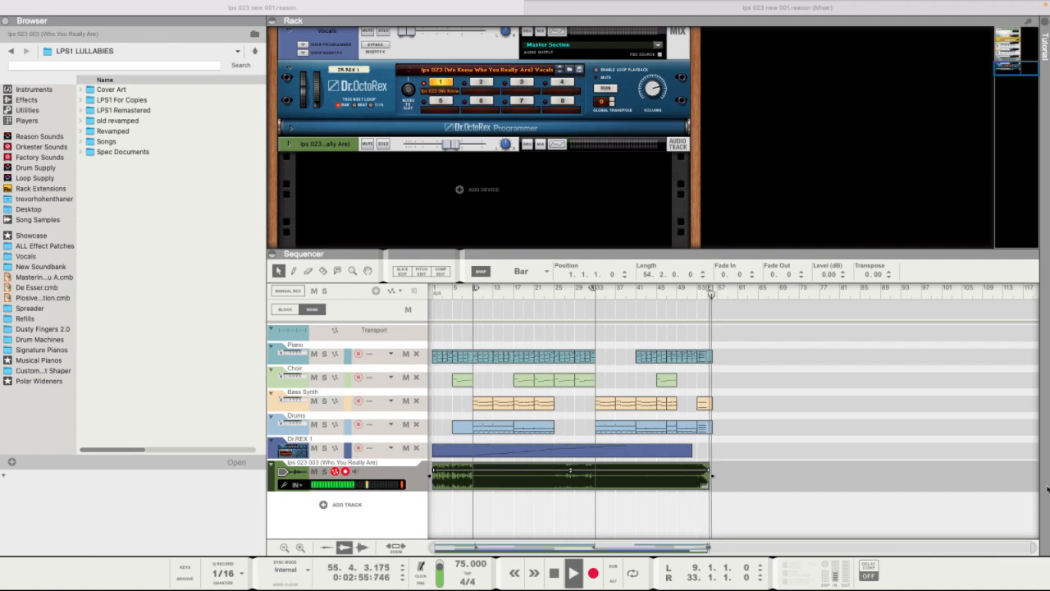
double_click(554, 573)
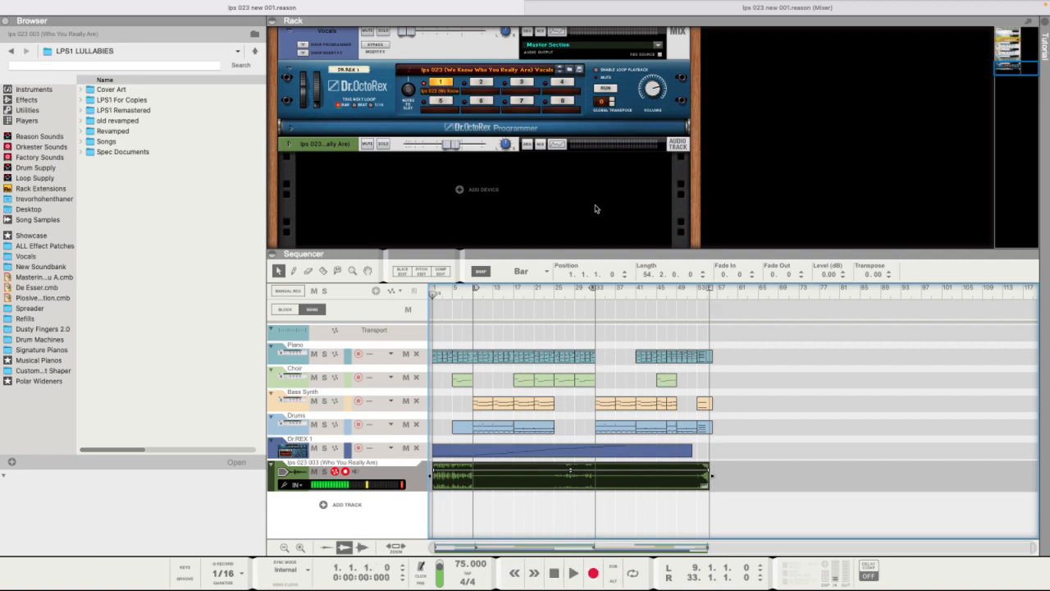
mouse_move(711, 4)
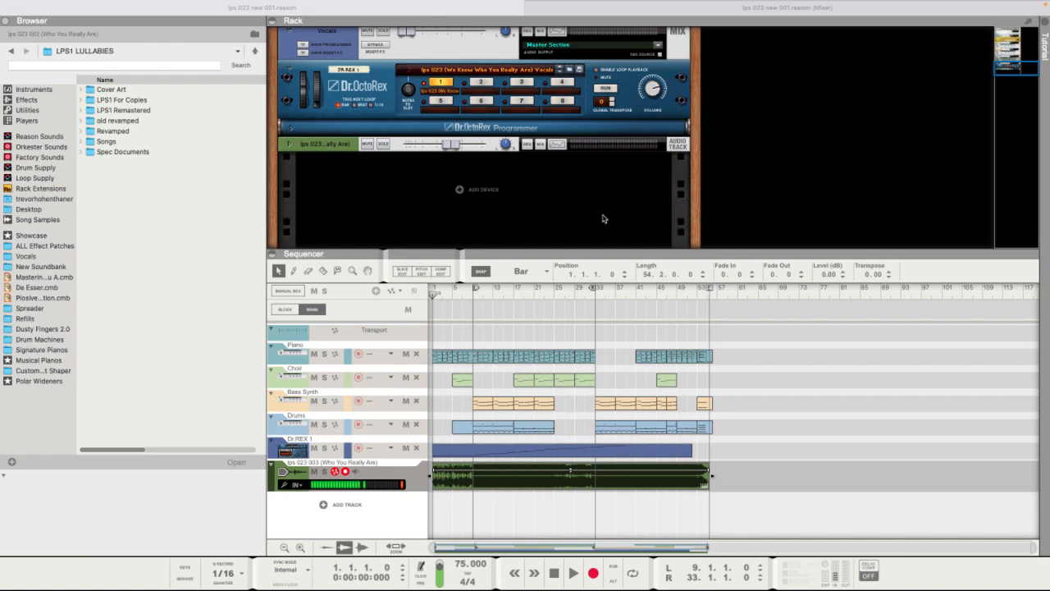
- Delete the lps 023 003 (Who You Really Are) audio track from the song
click(409, 483)
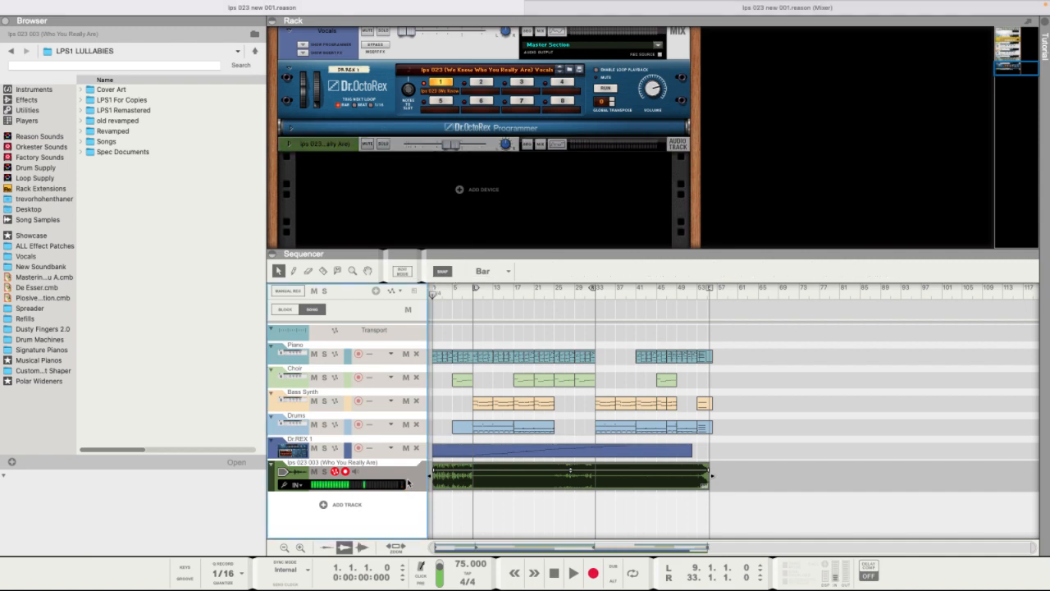
key(Delete)
key(Return)
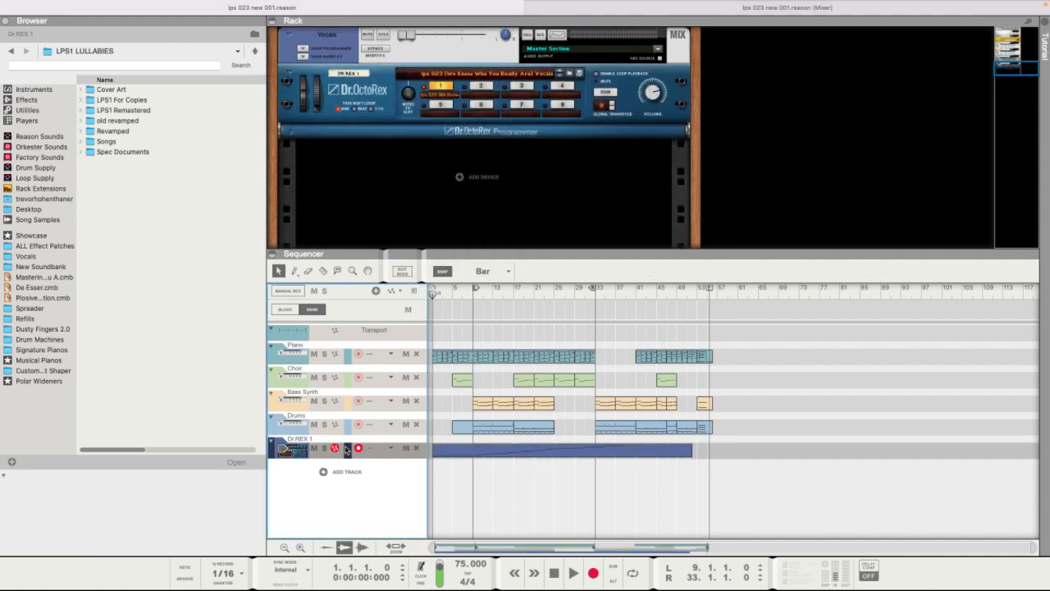
- Select the Dr.REX 1 vocal clip, raise the Vocals channel's level in the mixer, and return to the sequencer
click(454, 455)
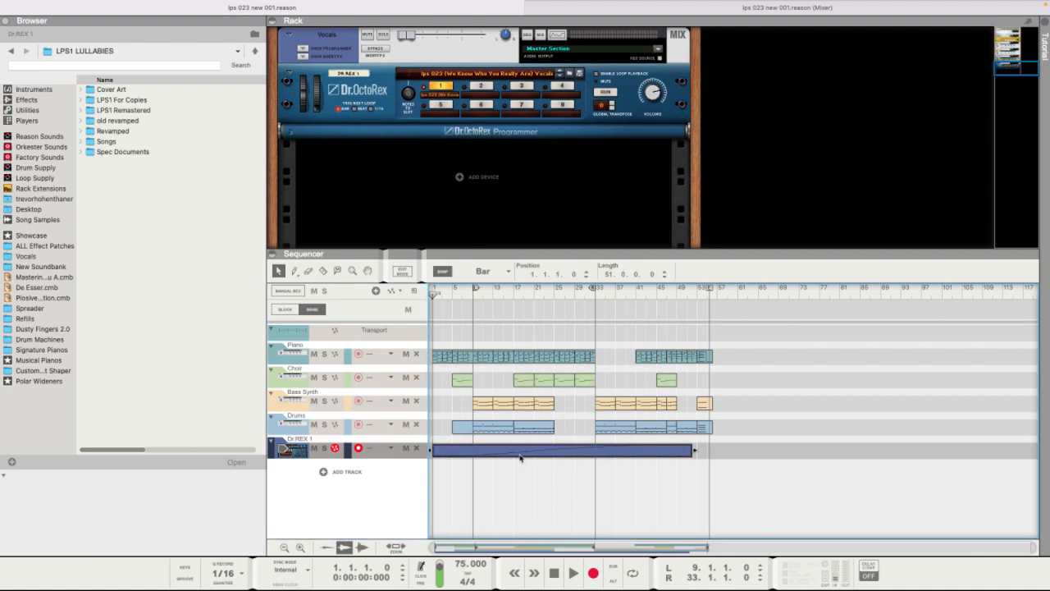
click(745, 11)
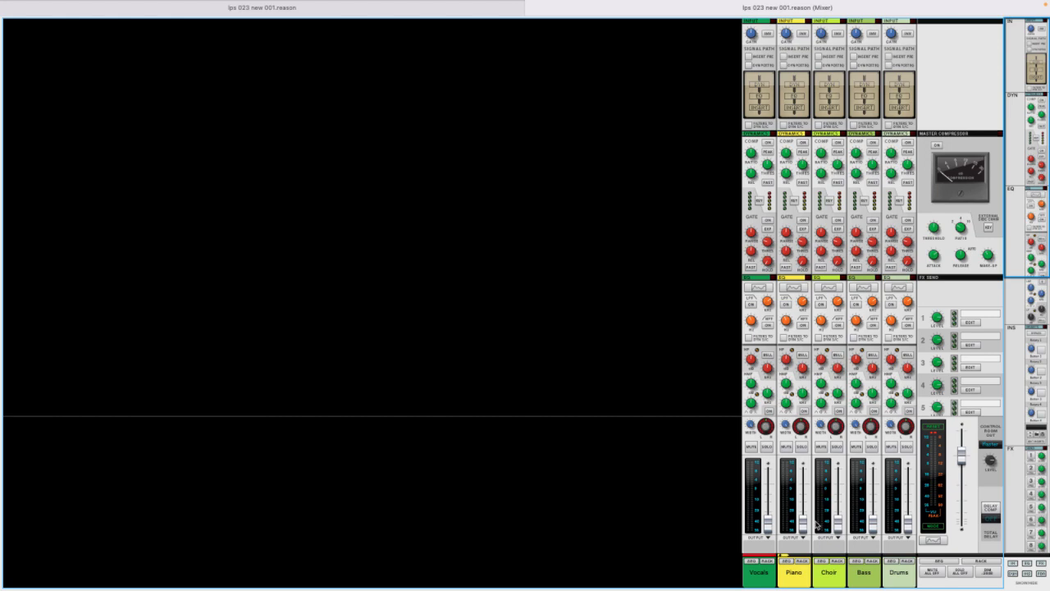
click(768, 493)
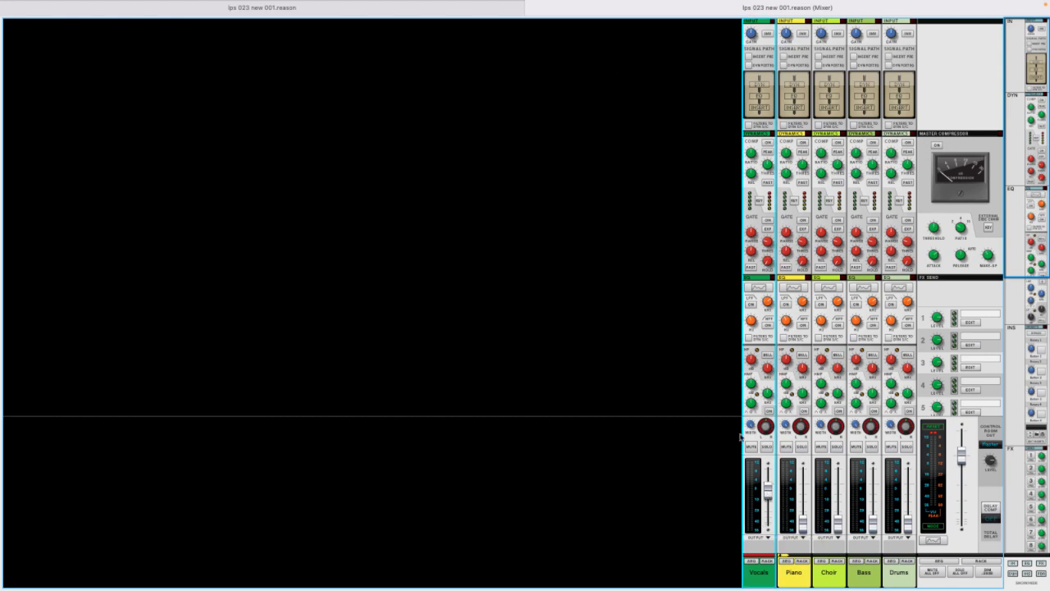
drag(770, 490, 773, 485)
mouse_move(454, 3)
click(446, 41)
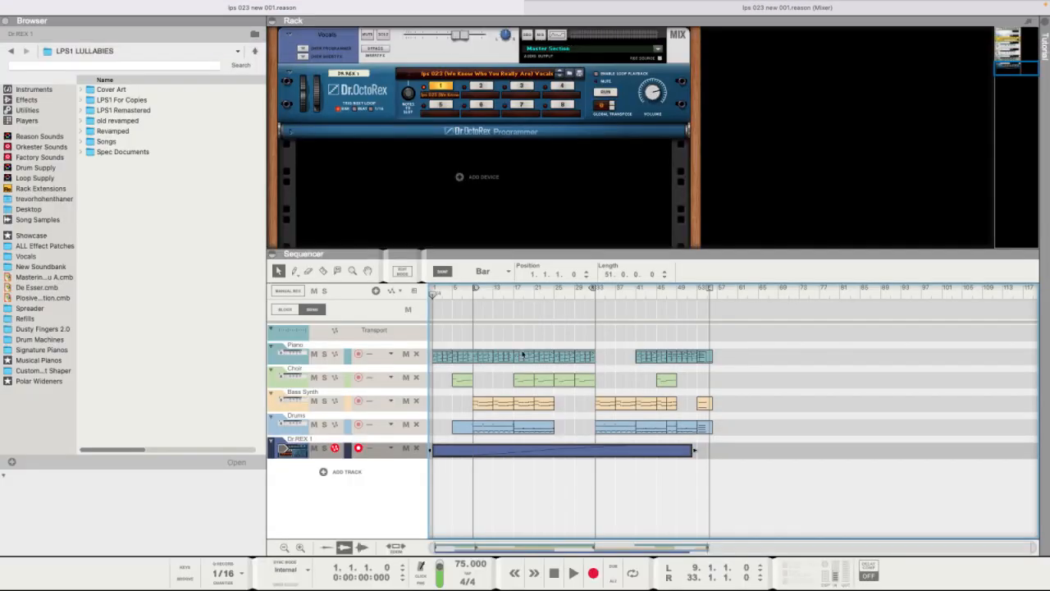
- Play the song and check the Vocals channel's level in the mixer
key(space)
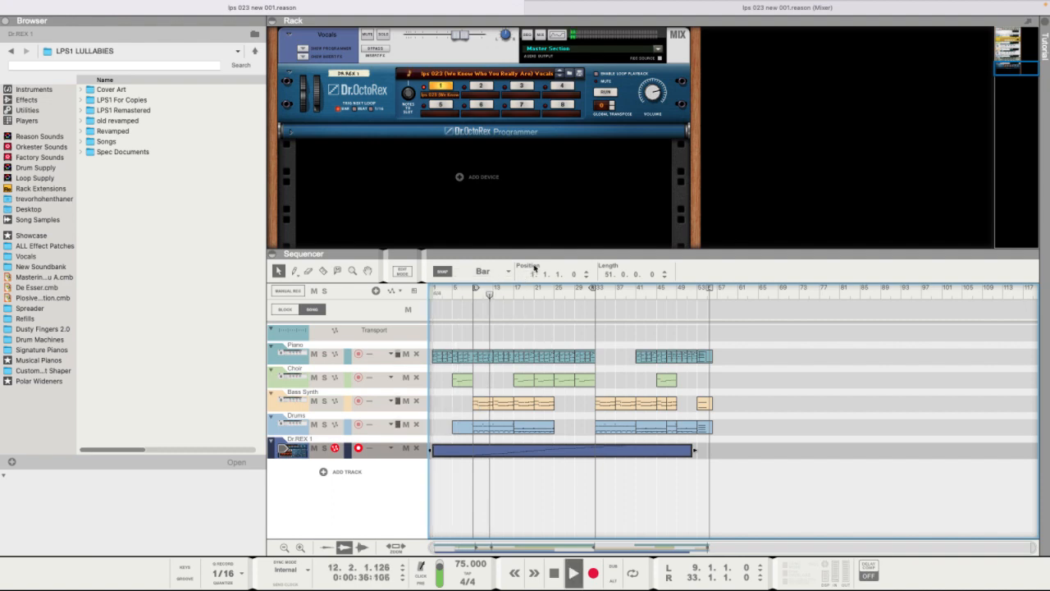
click(666, 34)
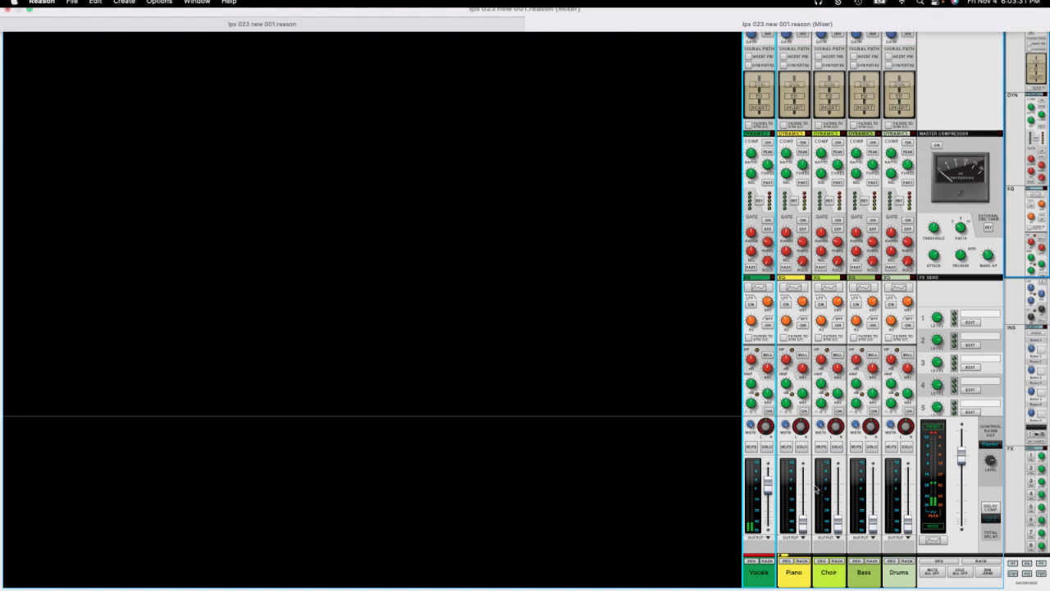
mouse_move(758, 5)
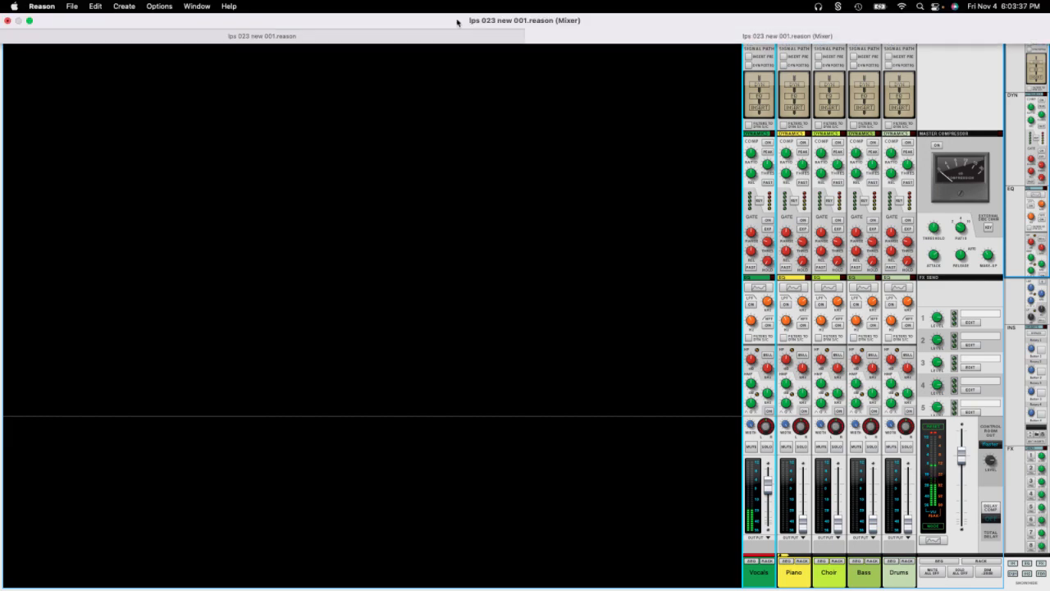
click(462, 35)
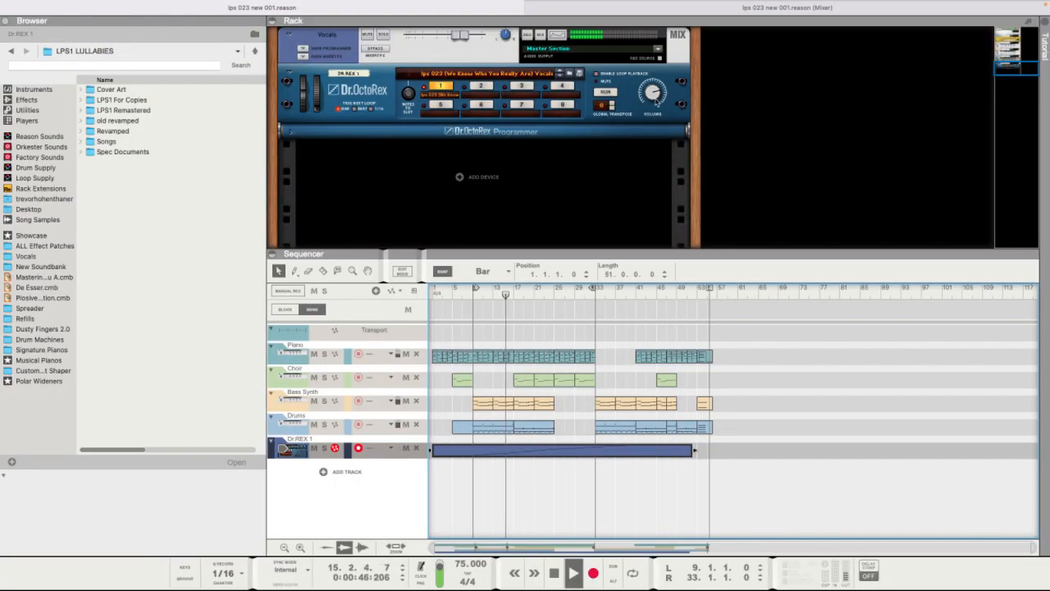
- Raise the mixer's master level to about 4.58 dB and return the song position to the start
click(701, 10)
drag(962, 457, 965, 443)
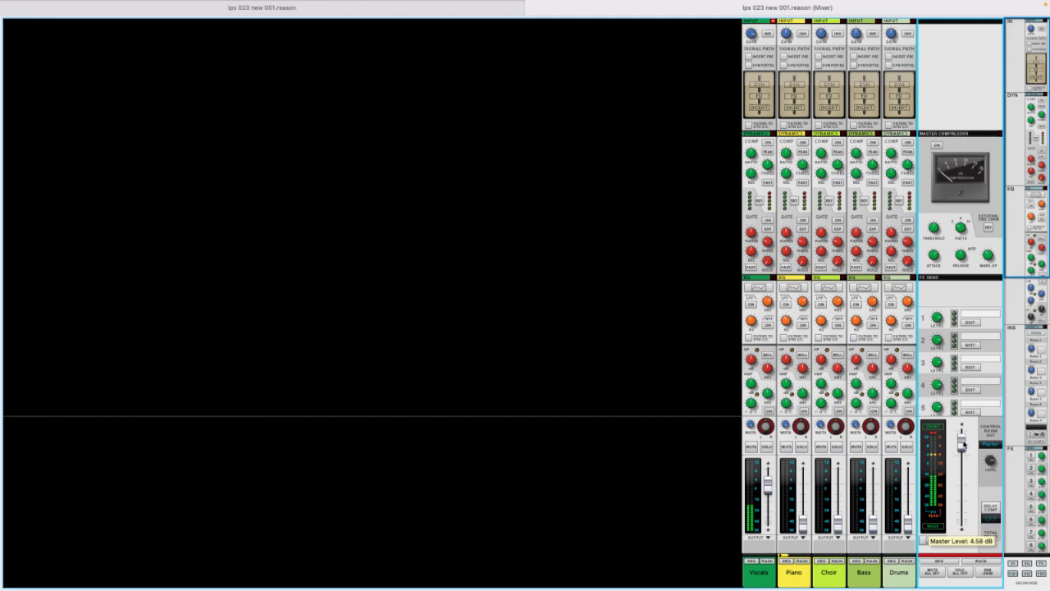
mouse_move(635, 8)
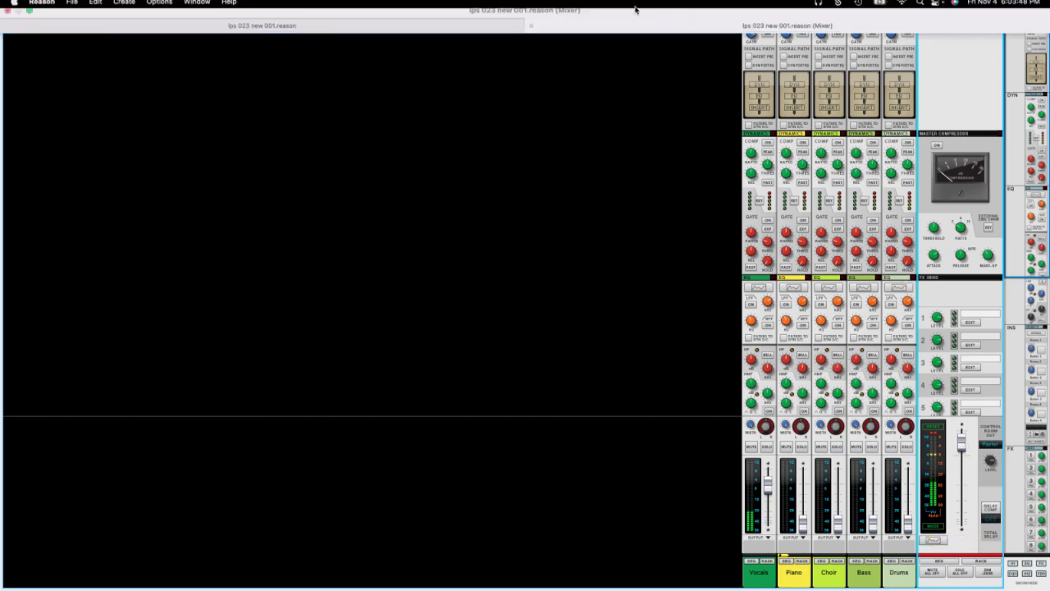
click(497, 37)
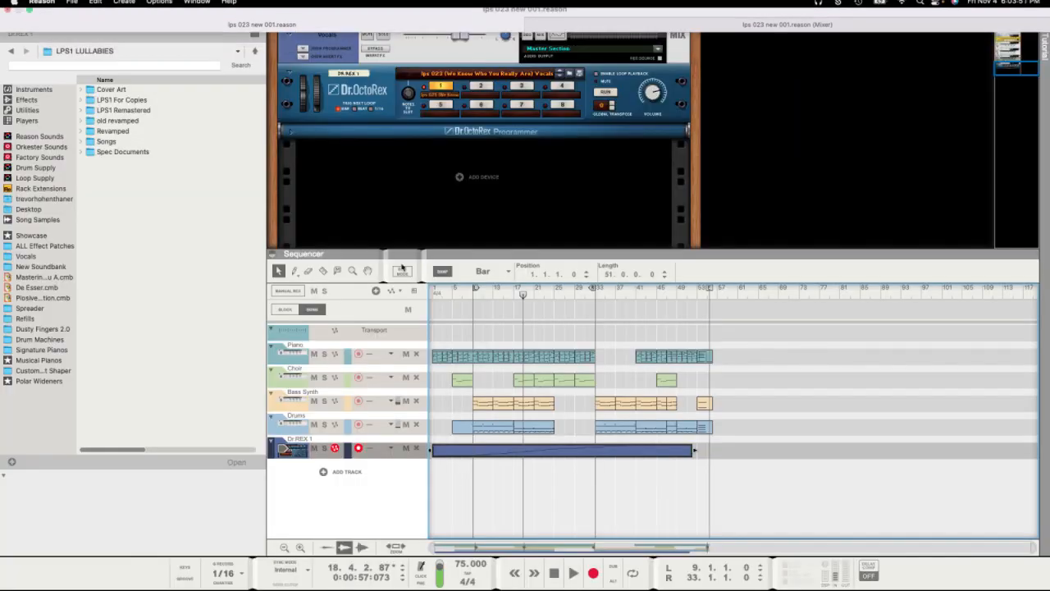
click(440, 293)
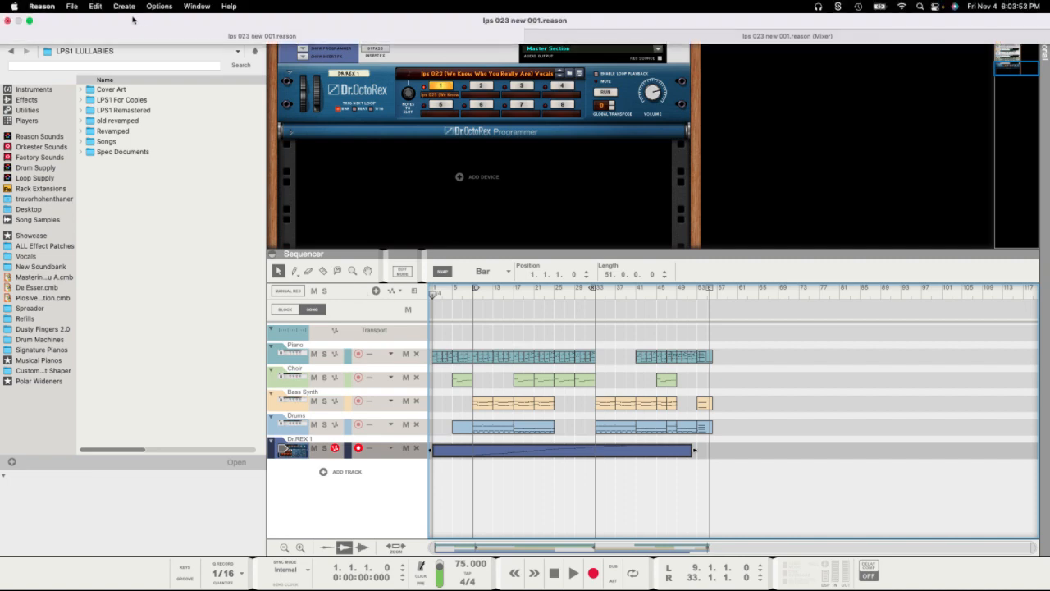
- Try bouncing the Dr.REX 1 vocal clip in place, then delete the bounced audio track
click(72, 6)
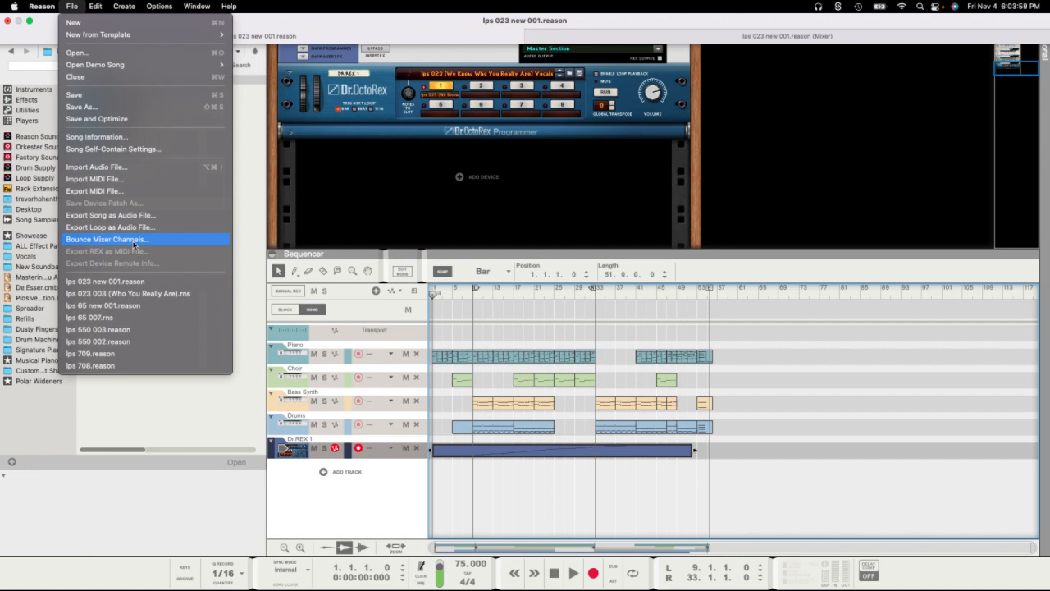
click(342, 496)
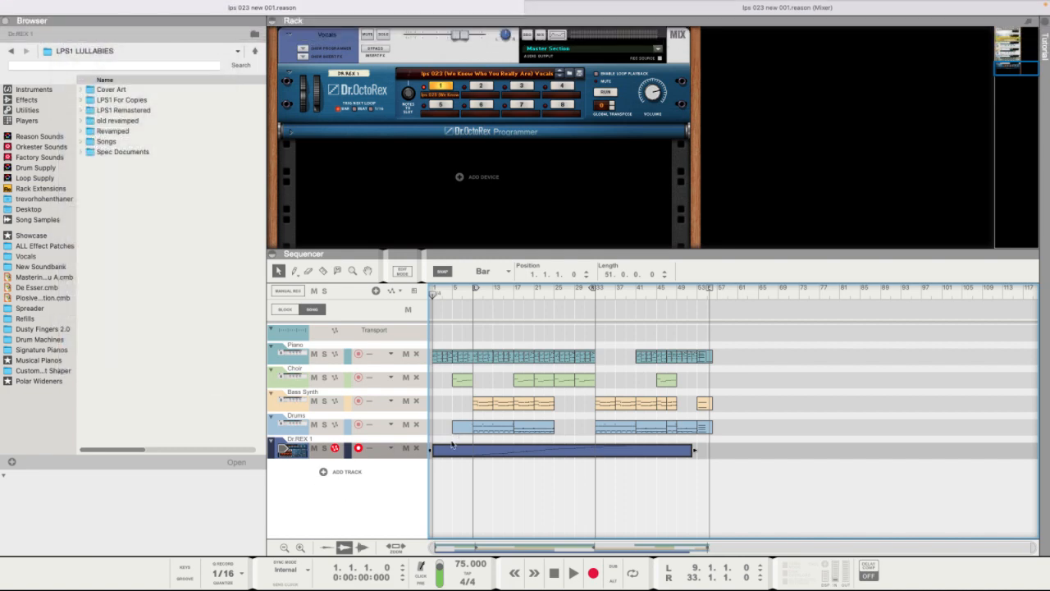
right_click(452, 456)
click(486, 441)
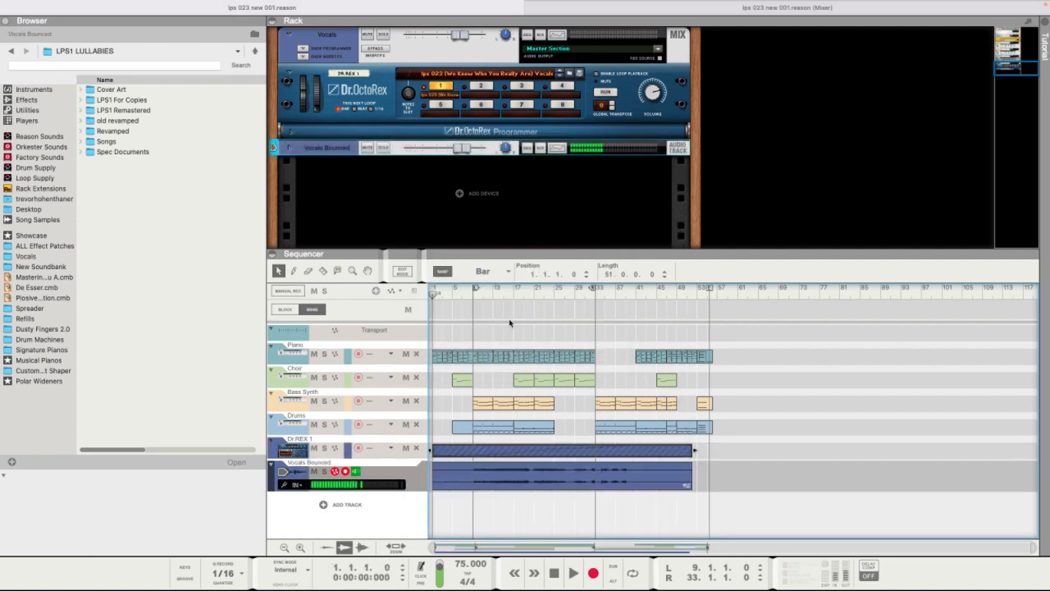
click(384, 473)
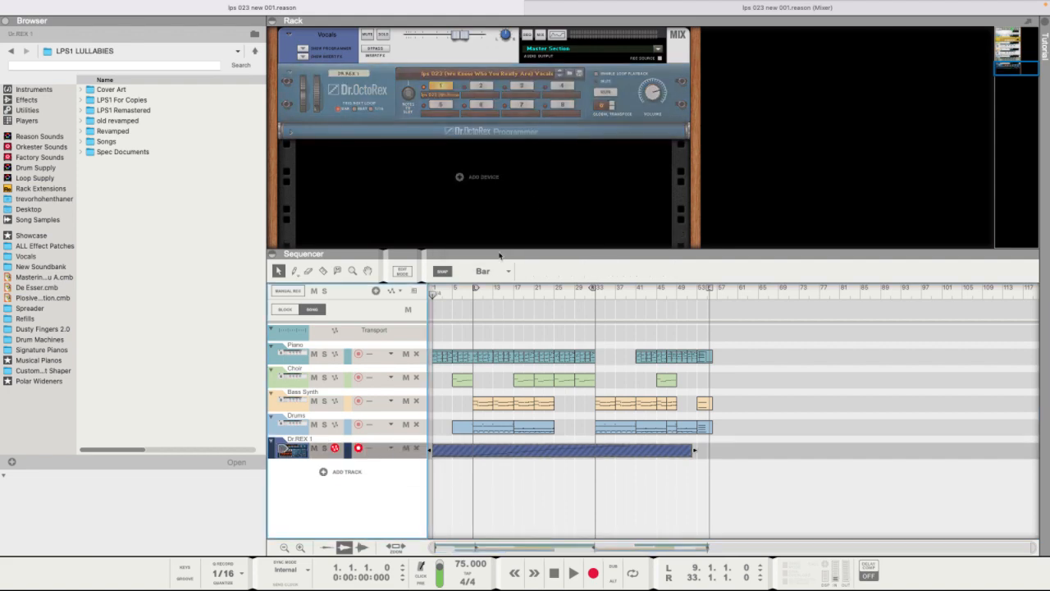
- Raise the Vocals channel's level and the master level further in the mixer, then return to the sequencer
click(668, 8)
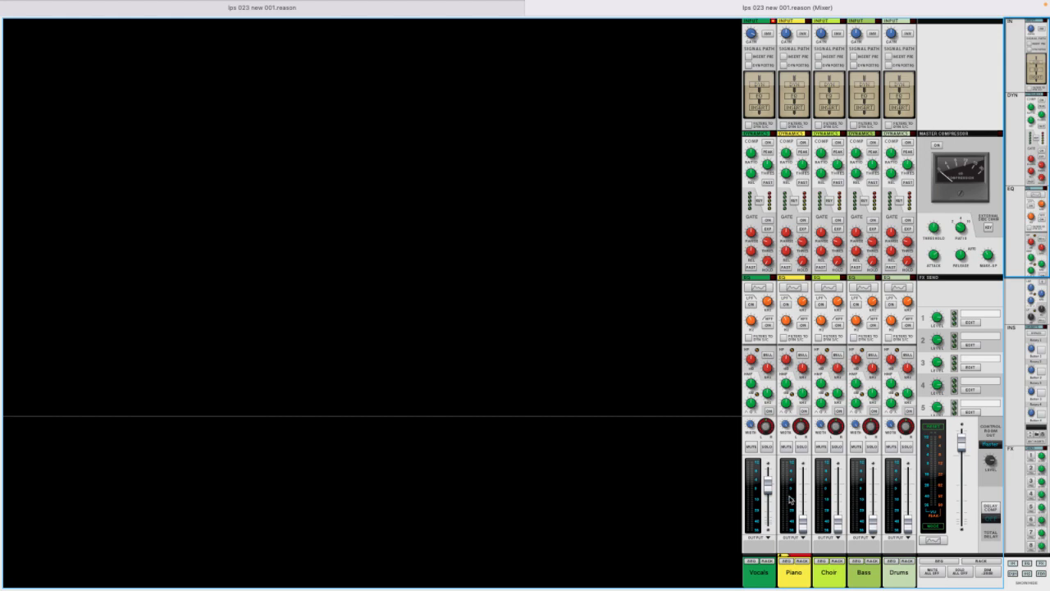
drag(775, 493, 775, 481)
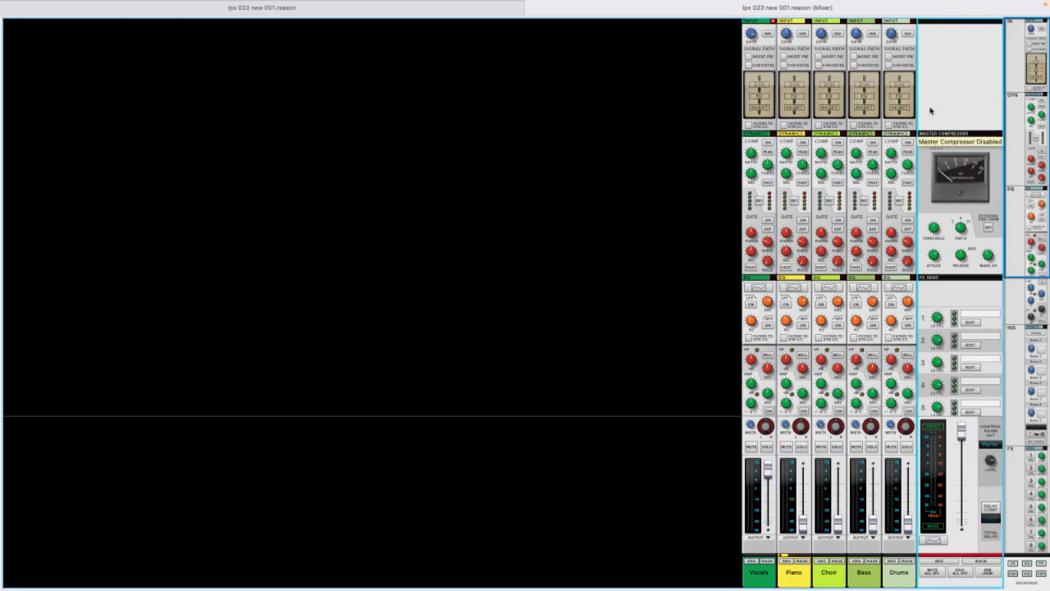
click(429, 38)
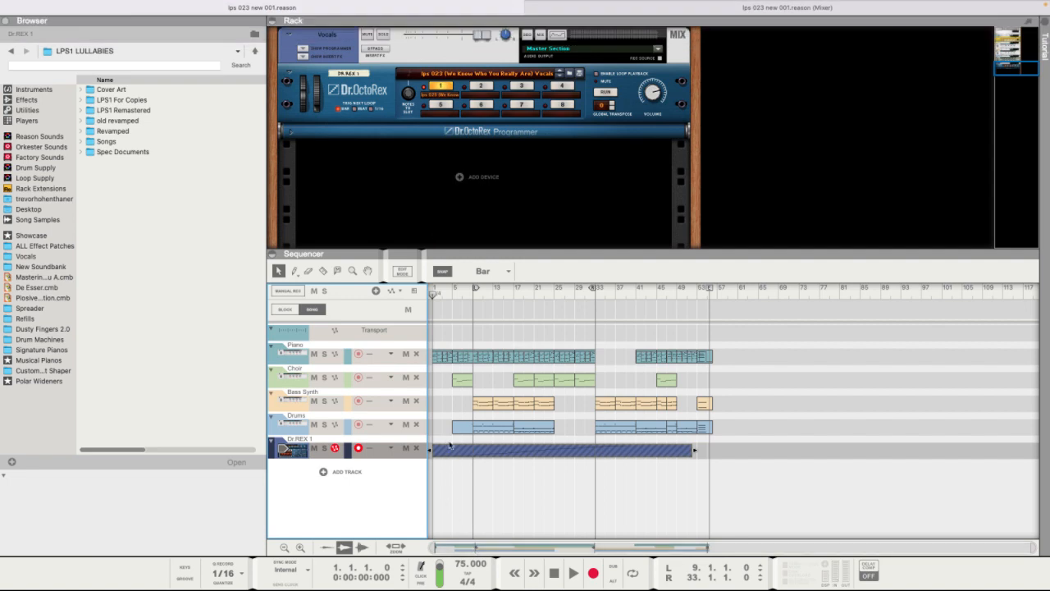
- Unmute the Dr.REX 1 vocal clip and bounce it in place to a new audio track
click(337, 271)
click(472, 447)
mouse_move(75, 5)
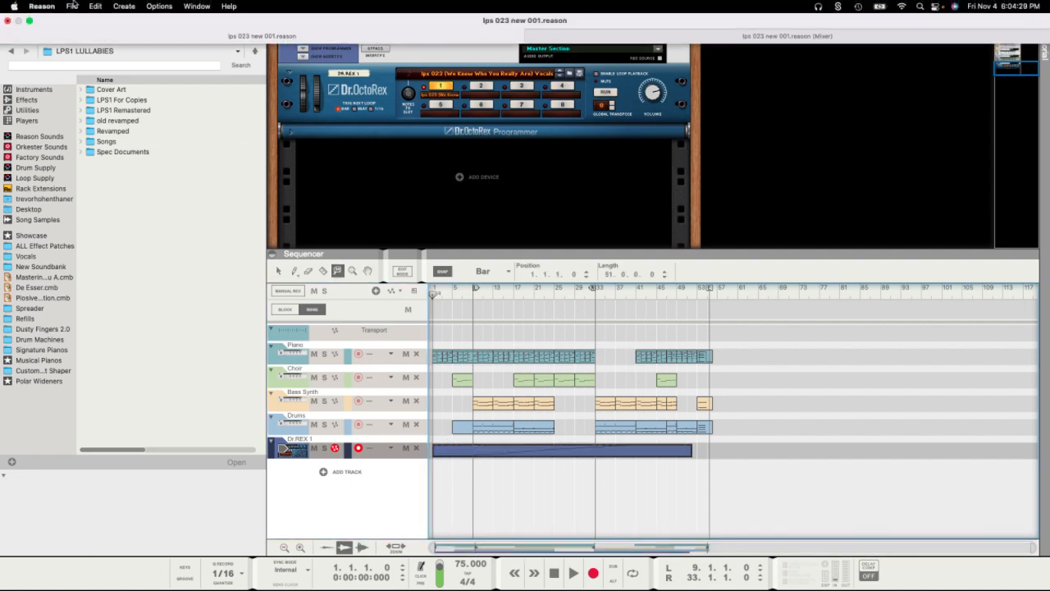
right_click(538, 450)
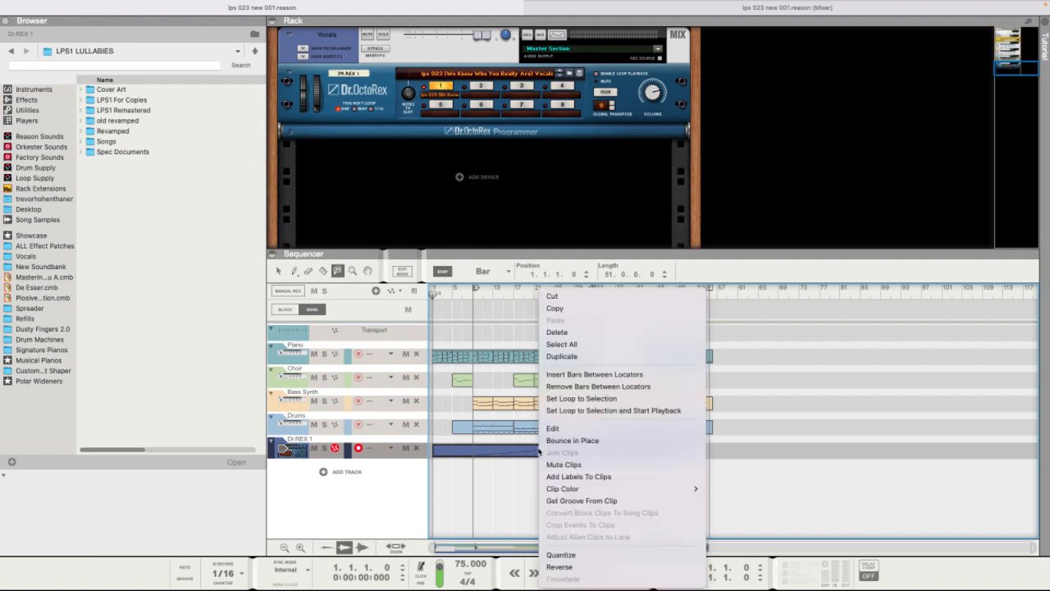
click(554, 441)
click(514, 448)
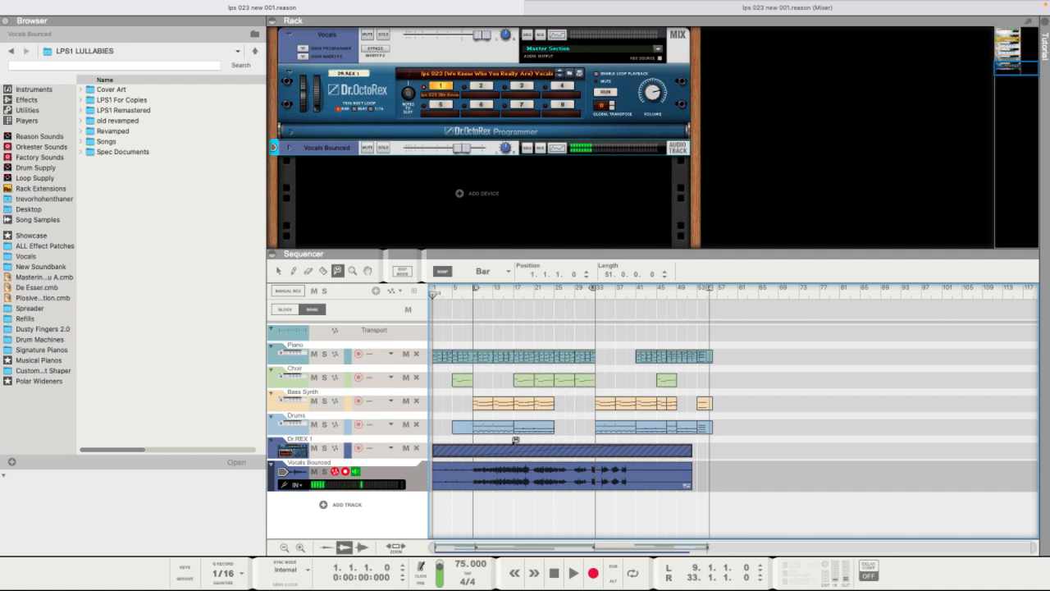
- Delete the Dr.REX 1 track and turn off input monitoring on the Vocals Bounced track
click(345, 448)
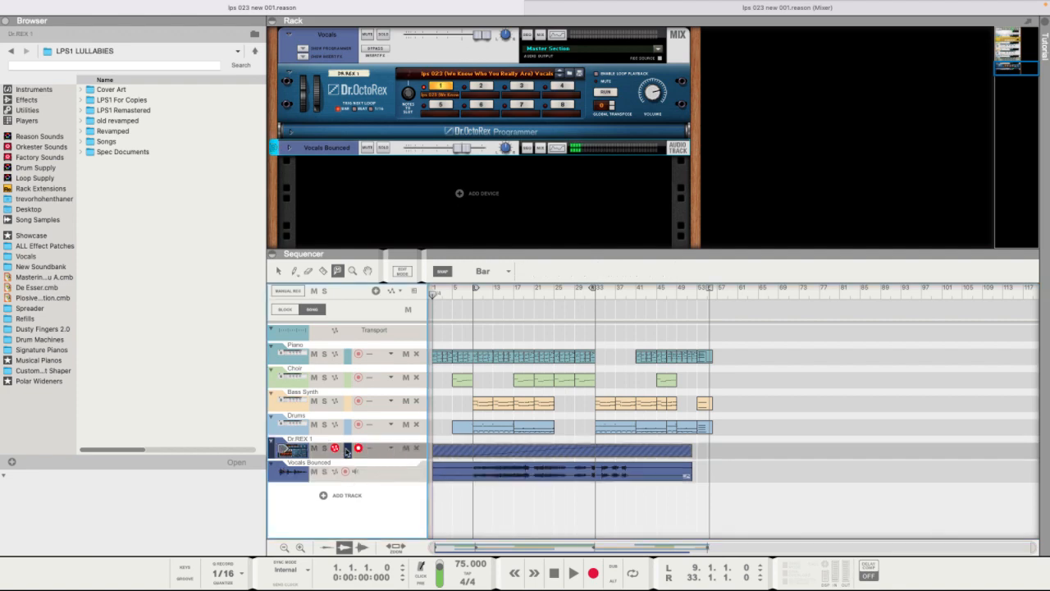
key(Delete)
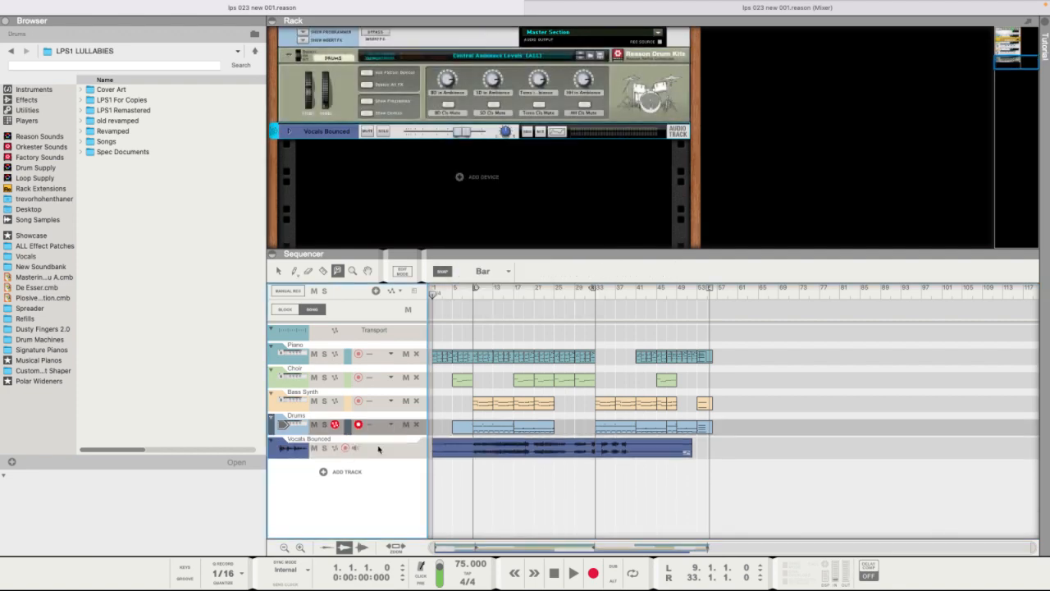
click(345, 449)
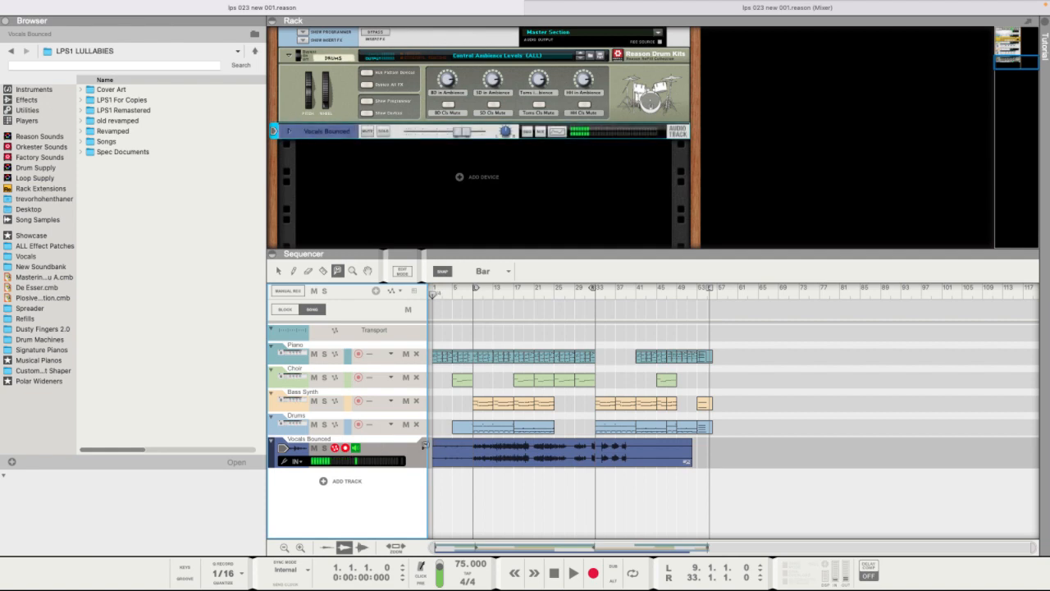
click(356, 449)
click(450, 293)
drag(451, 296, 375, 331)
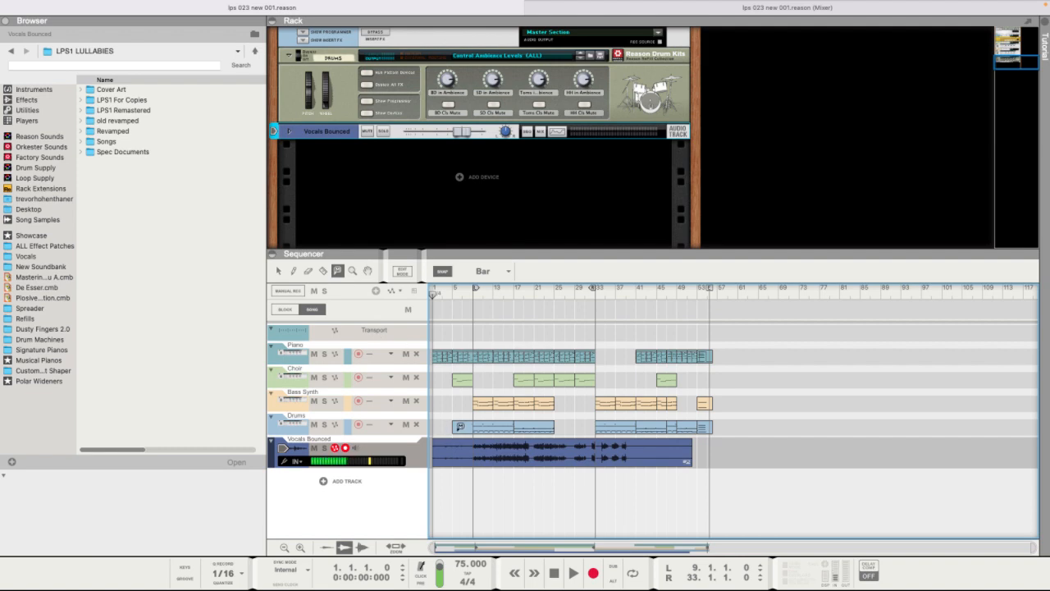
- Solo the Vocals Bounced track, play it briefly to check it, and clear the solo
click(278, 270)
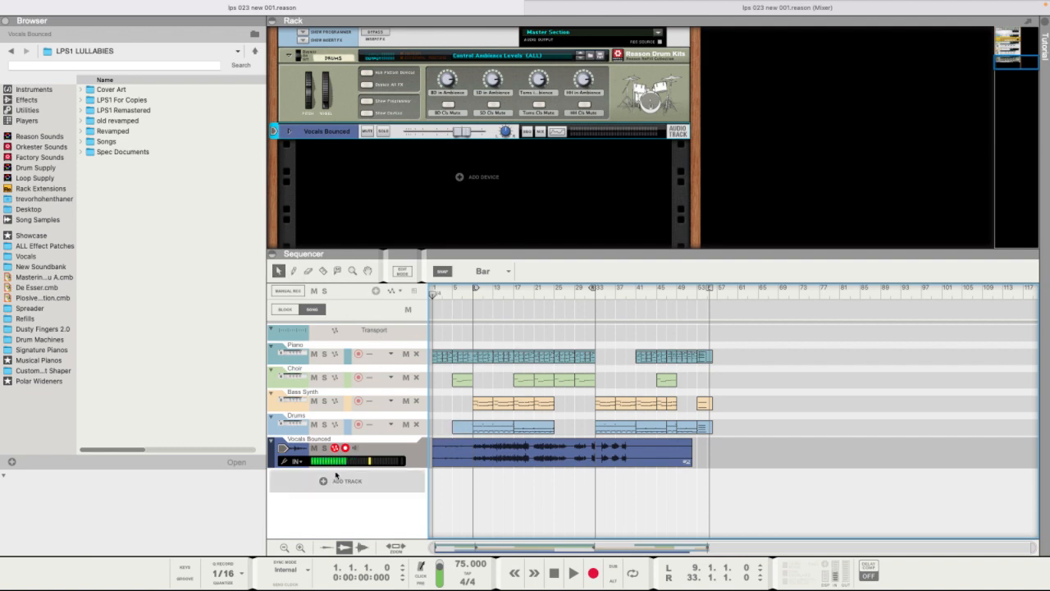
click(325, 448)
click(443, 287)
key(space)
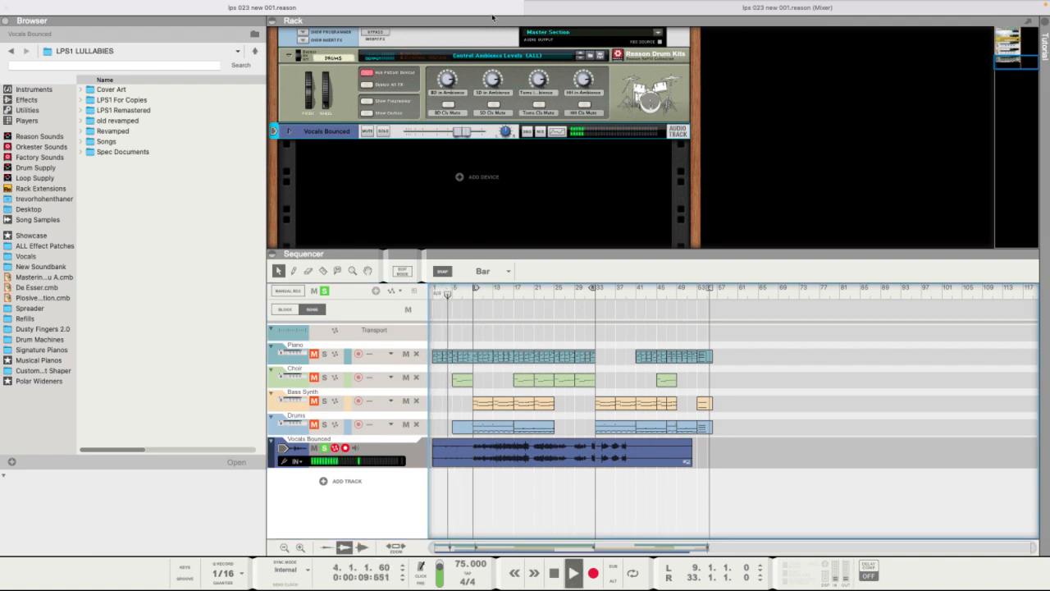
key(space)
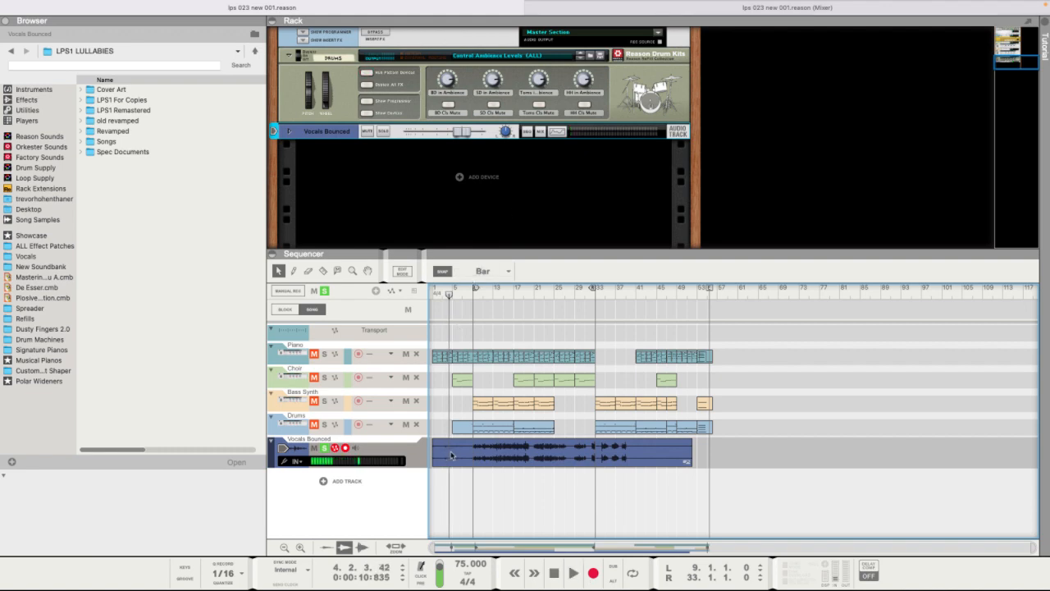
click(448, 457)
click(323, 448)
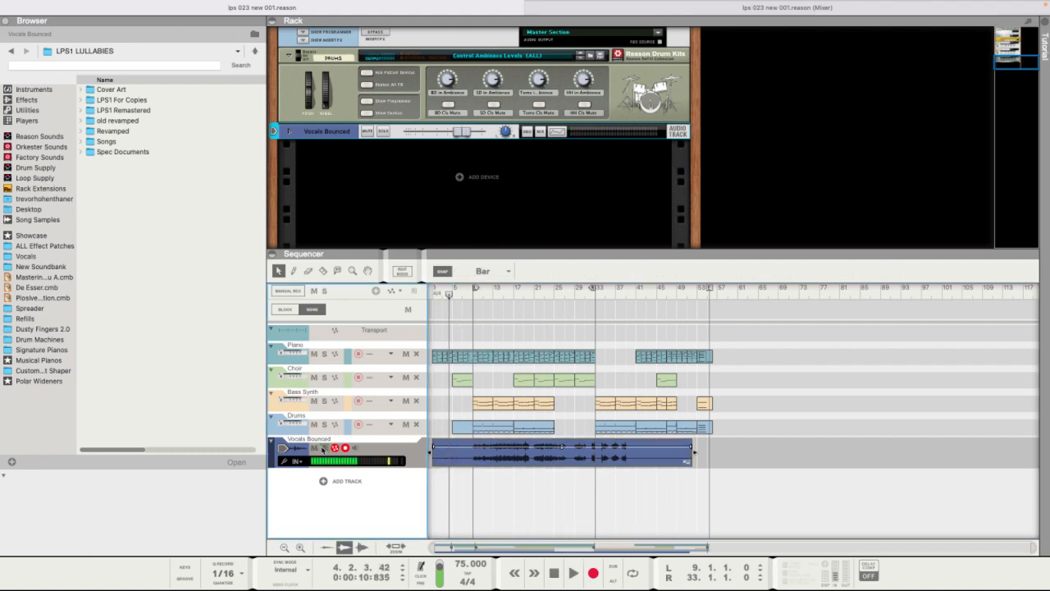
- Trim the start of the Vocals Bounced clip to about 8.2.3.16 and give it a short fade-in of 6.16
drag(428, 452, 471, 463)
drag(1033, 547, 877, 549)
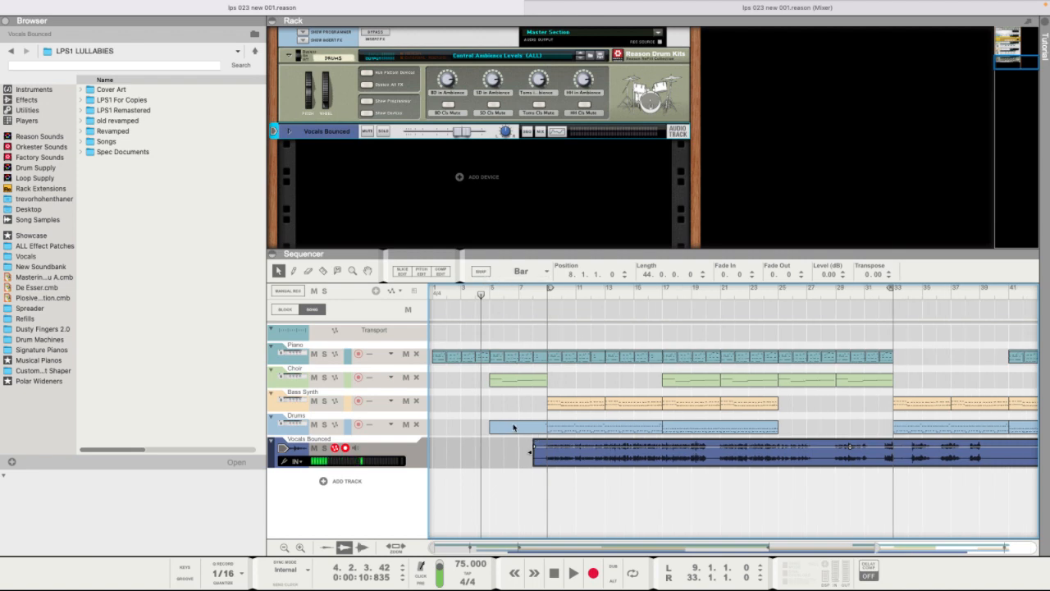
drag(532, 448, 547, 446)
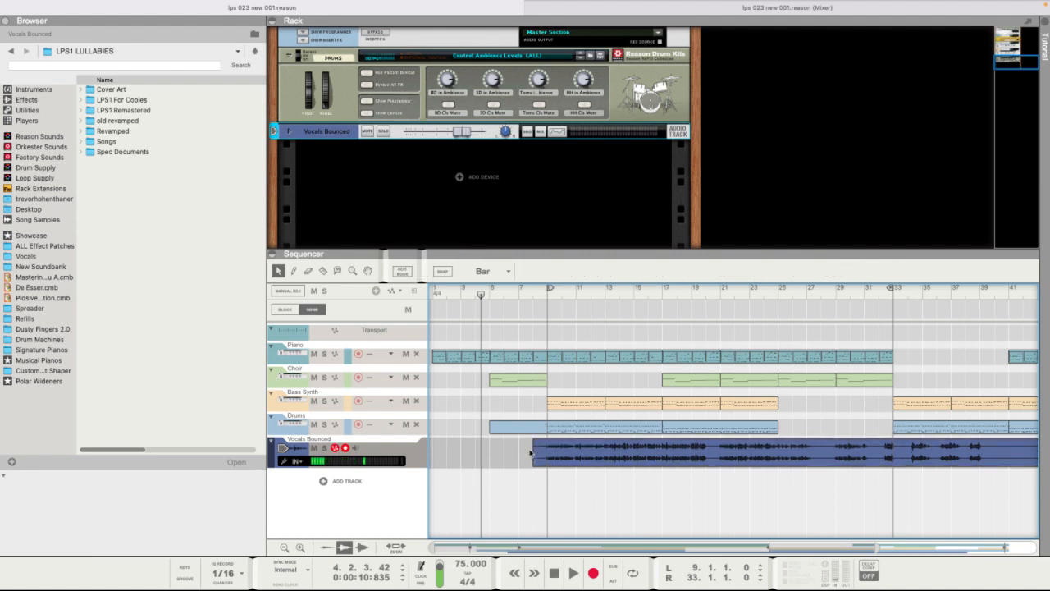
drag(529, 452, 535, 452)
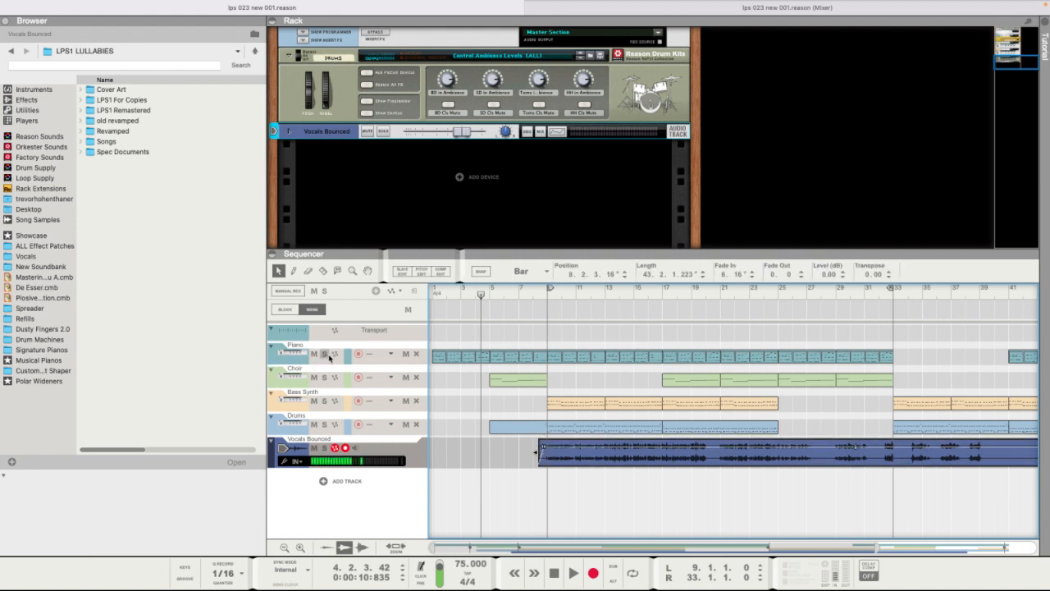
- Play the song from the start and set the Piano channel's mixer level to about -6.59 dB
click(553, 581)
click(573, 573)
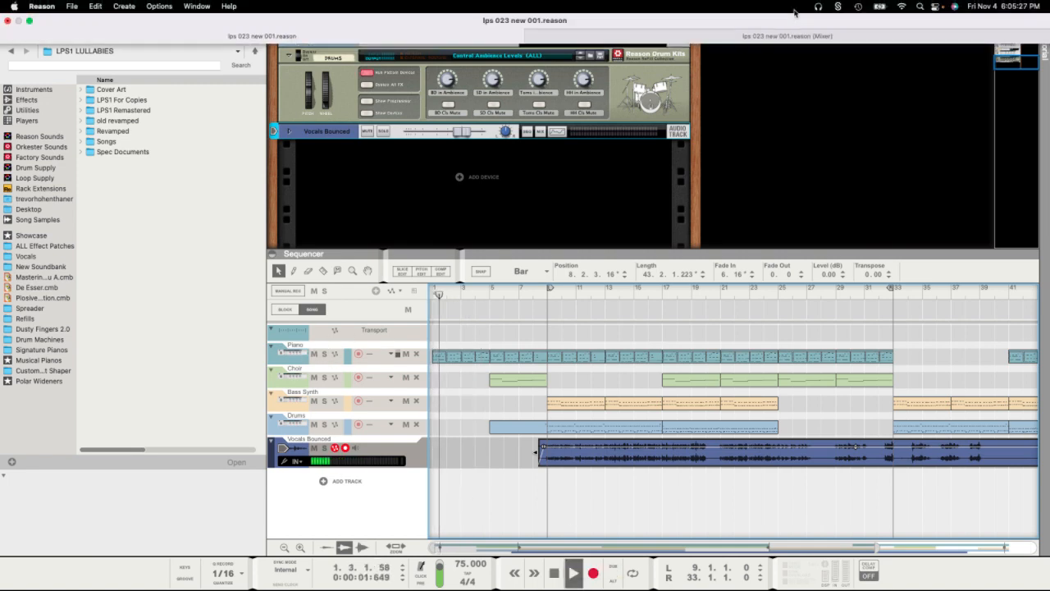
click(789, 8)
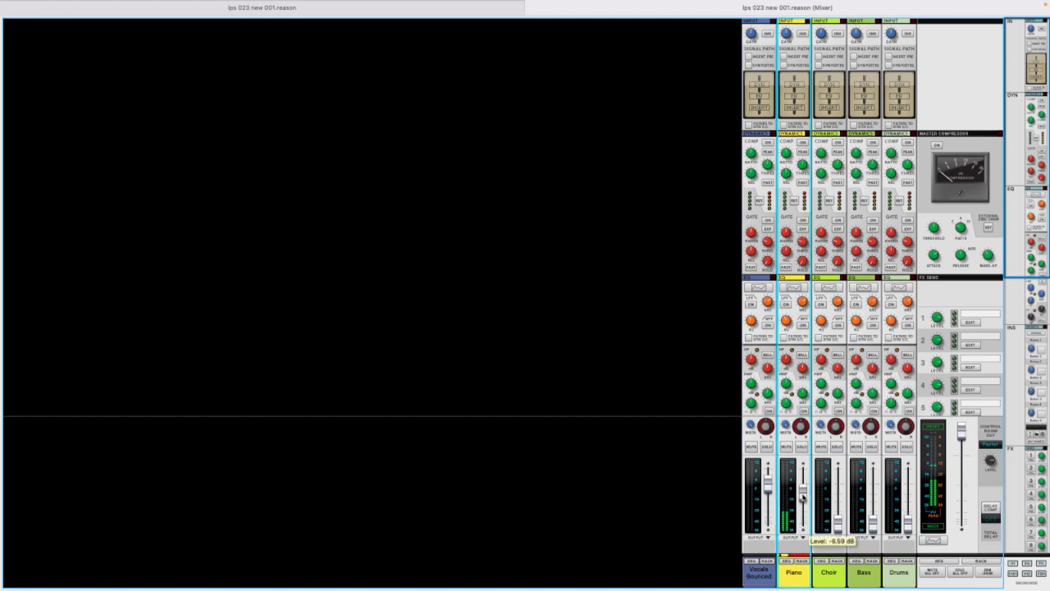
click(460, 11)
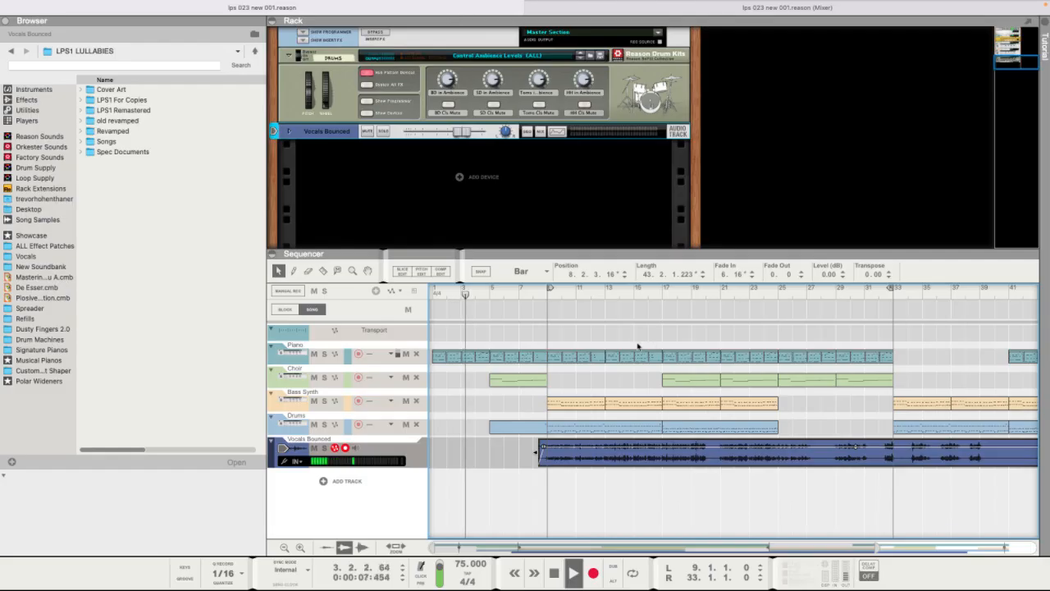
key(space)
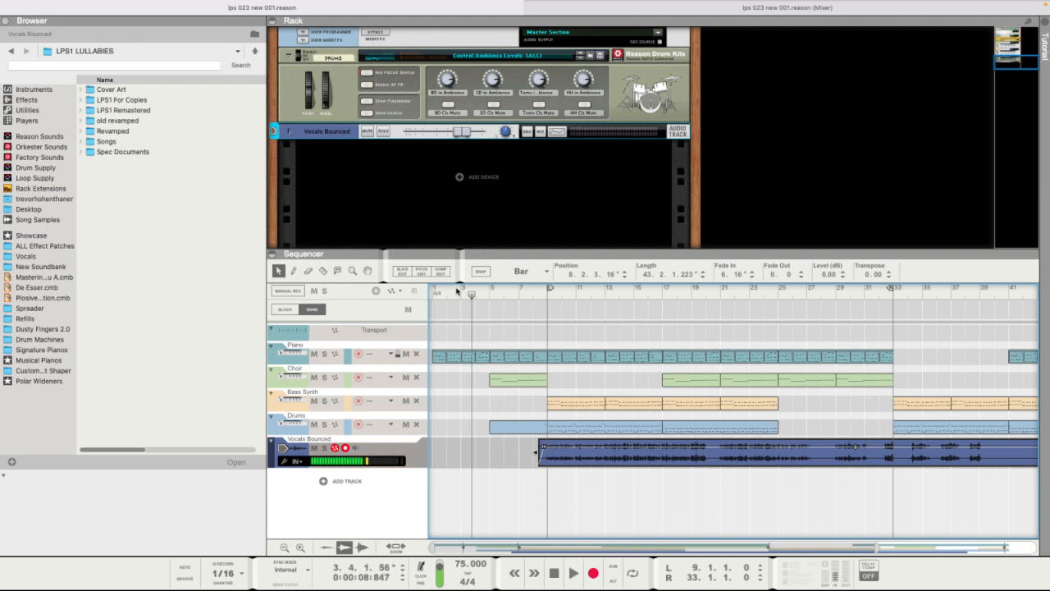
- During playback from the start, cut the Piano channel's high-mid EQ gain to about -3.81 dB and raise the Choir level to about -19.56 dB
click(348, 353)
mouse_move(454, 184)
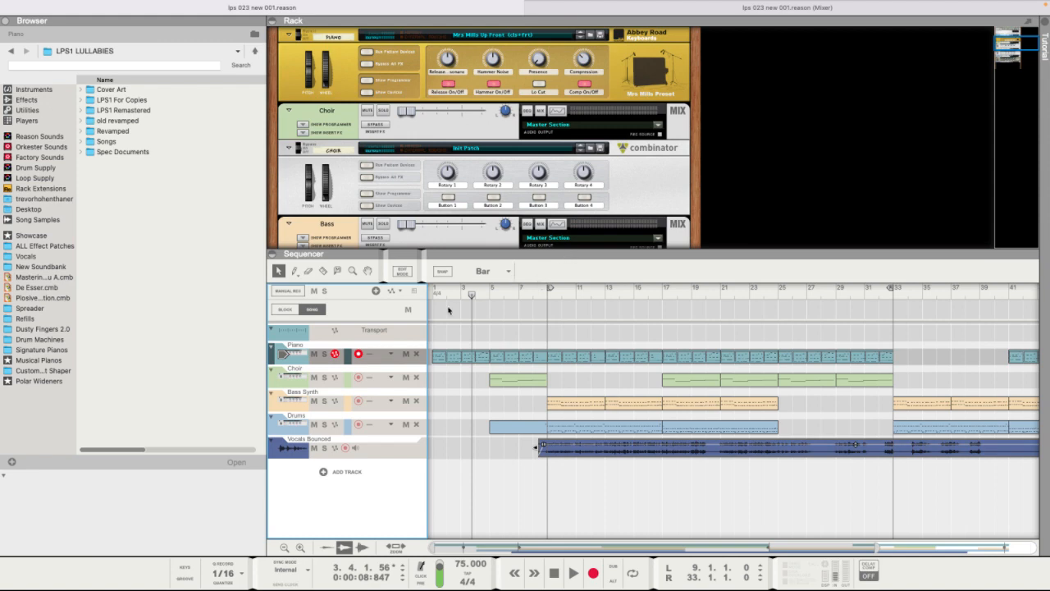
drag(453, 291, 374, 287)
key(space)
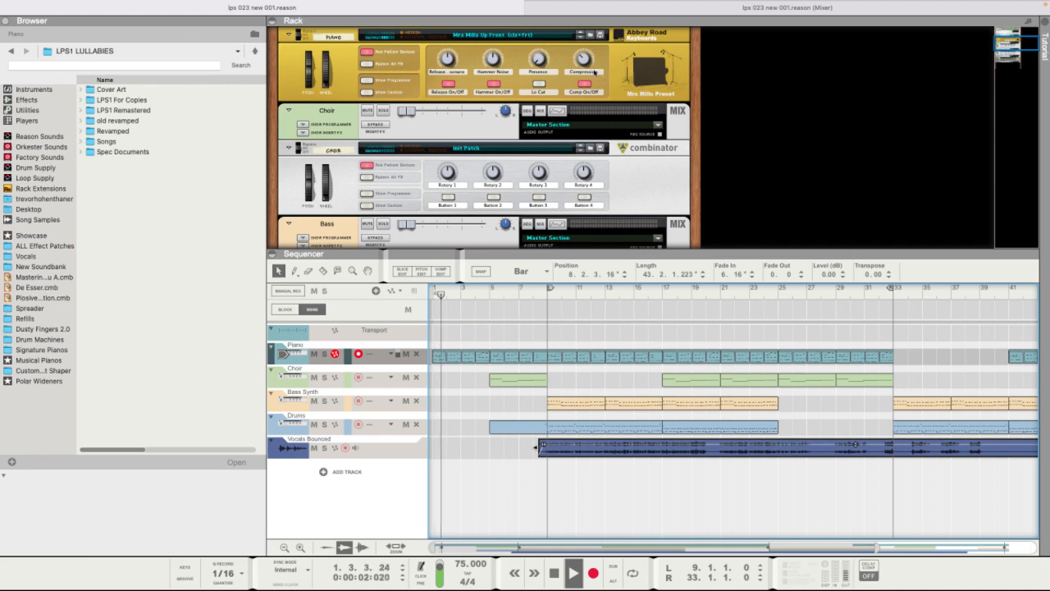
mouse_move(587, 66)
click(612, 7)
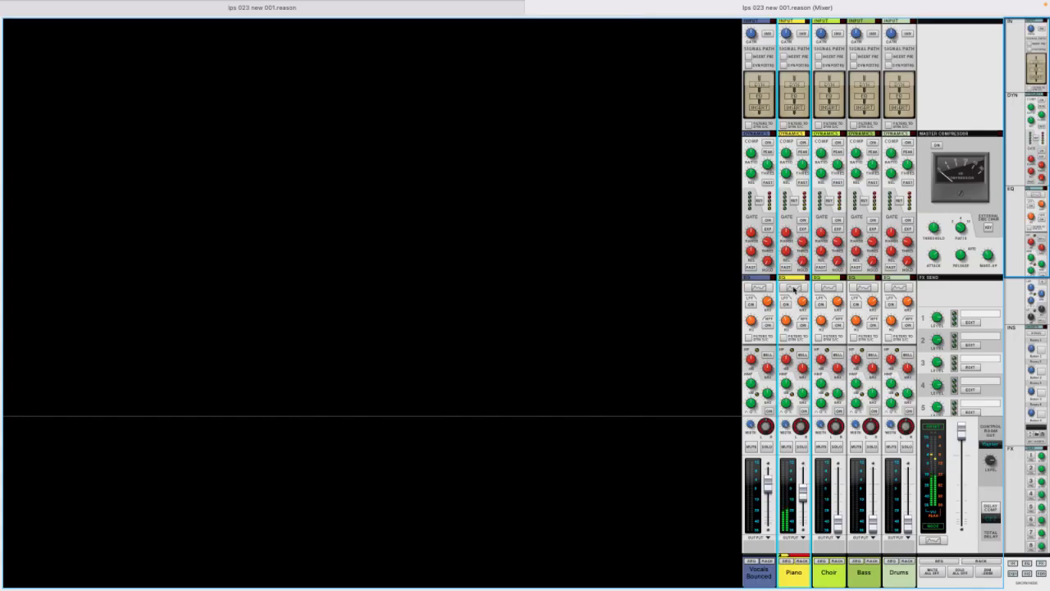
scroll(795, 287, down, 5)
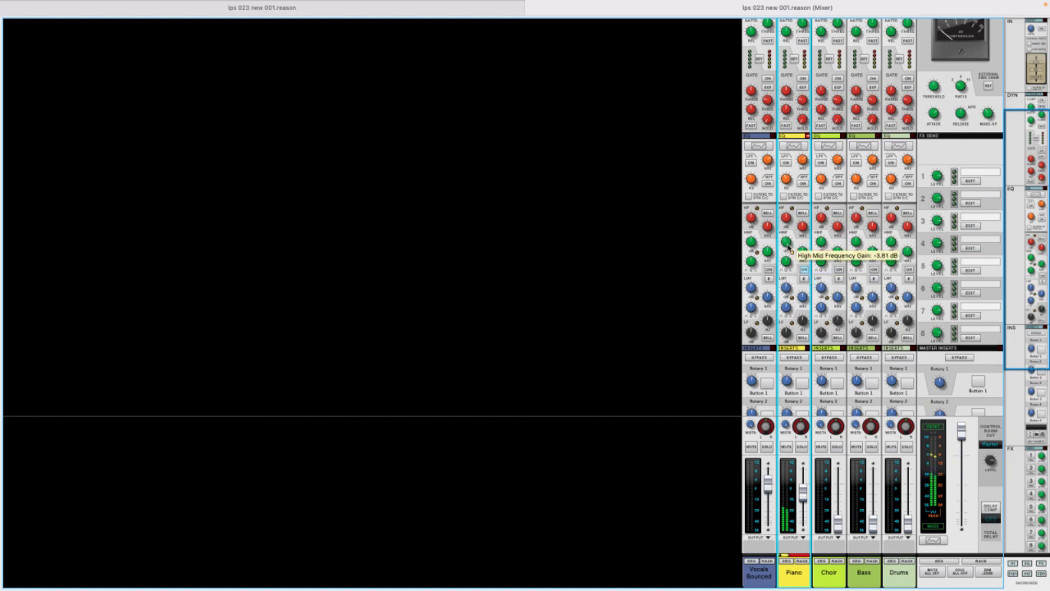
drag(839, 522, 838, 498)
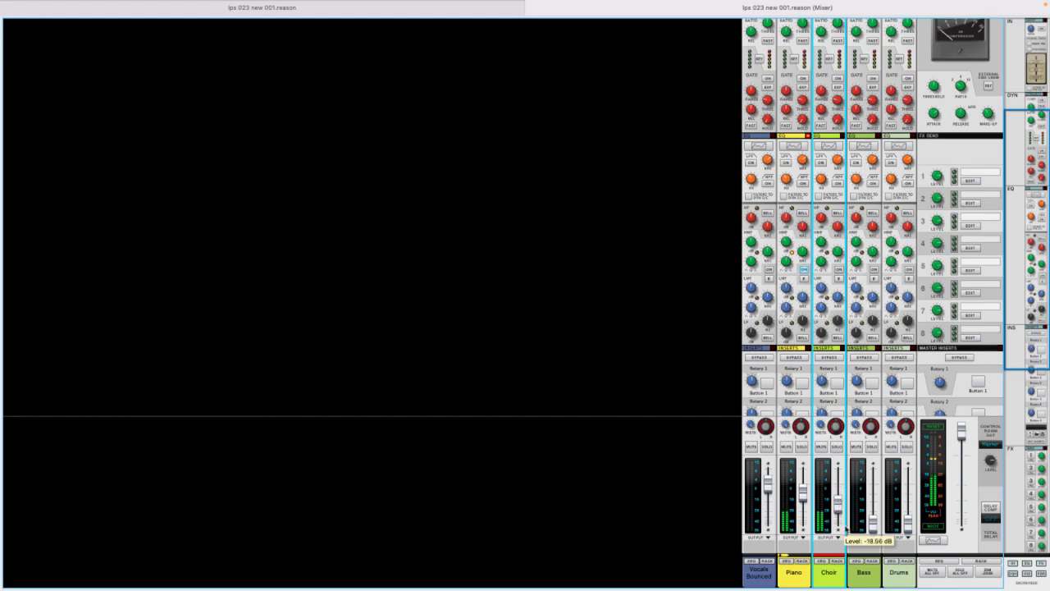
click(840, 561)
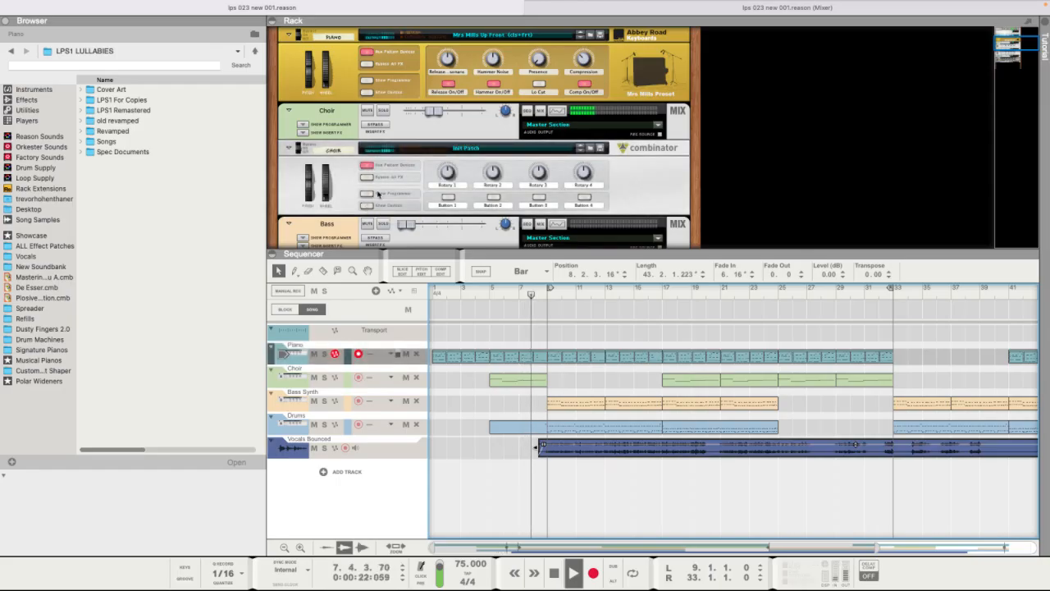
- Show the Master Section's programmer and insert effects and load the Mastering MidSide Varimu A.cmb patch
scroll(371, 202, up, 4)
click(303, 148)
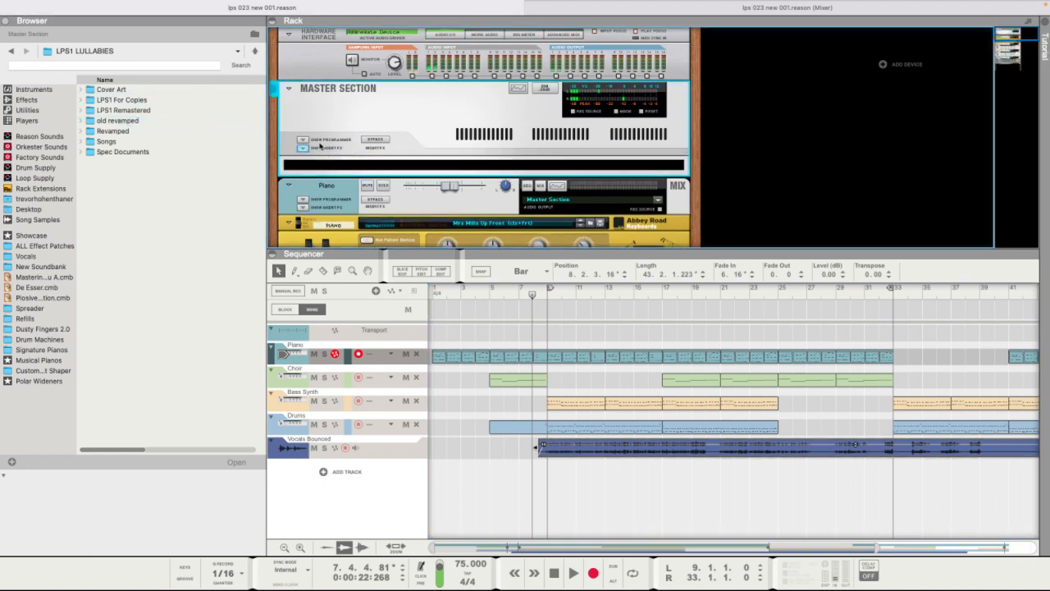
click(308, 140)
click(401, 175)
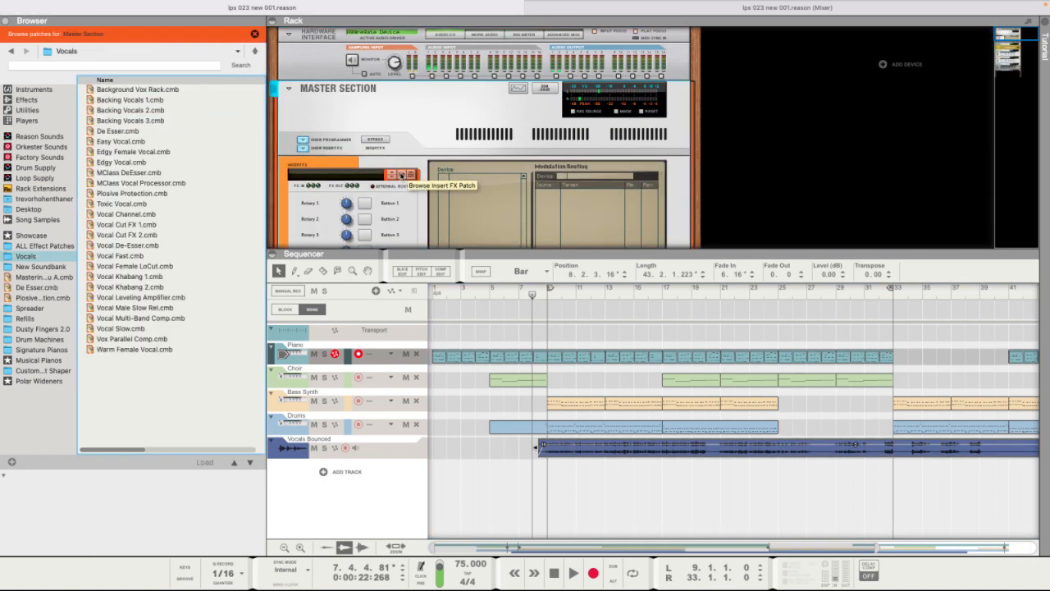
click(54, 278)
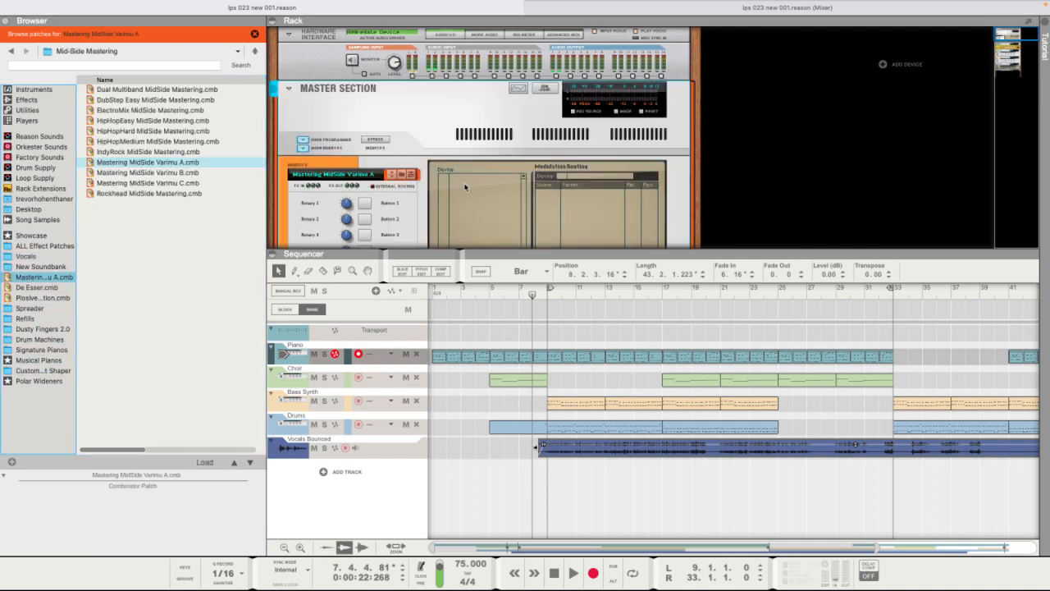
scroll(382, 154, down, 4)
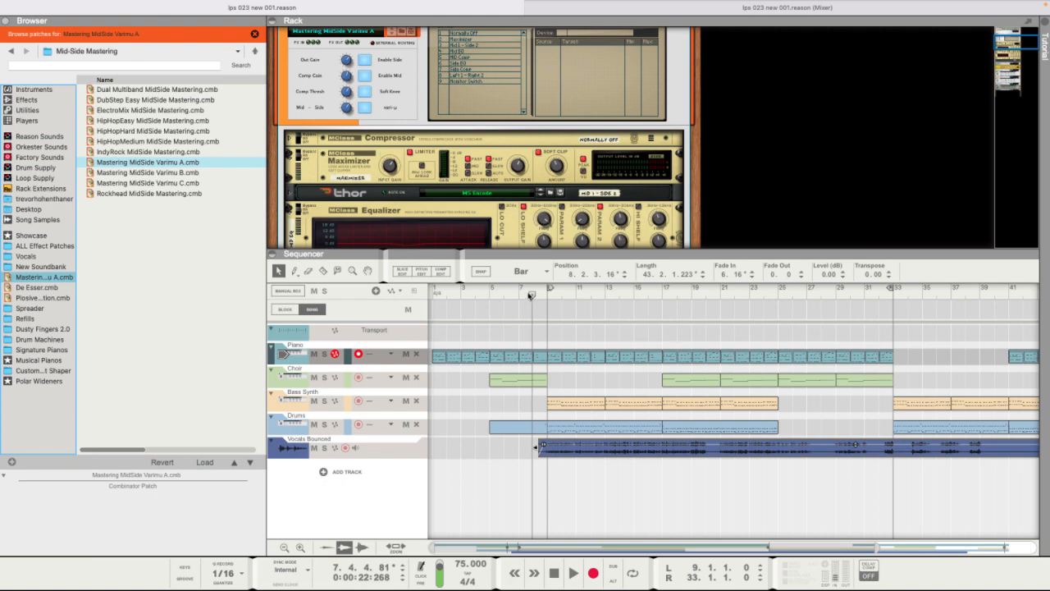
- Play the song from the start to audition the mastering patch on the master inserts
drag(529, 295, 431, 295)
key(space)
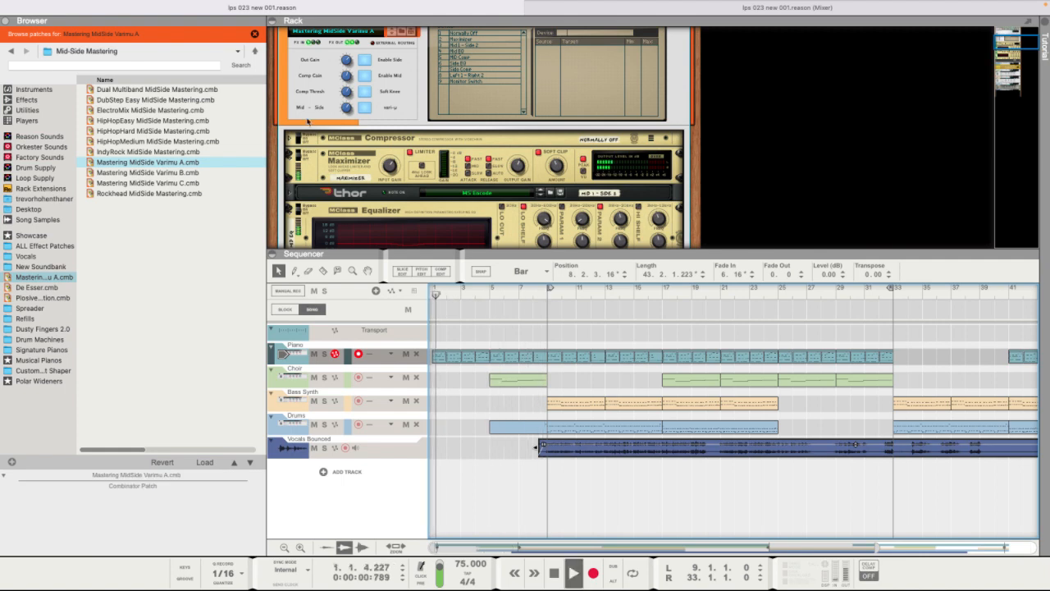
key(space)
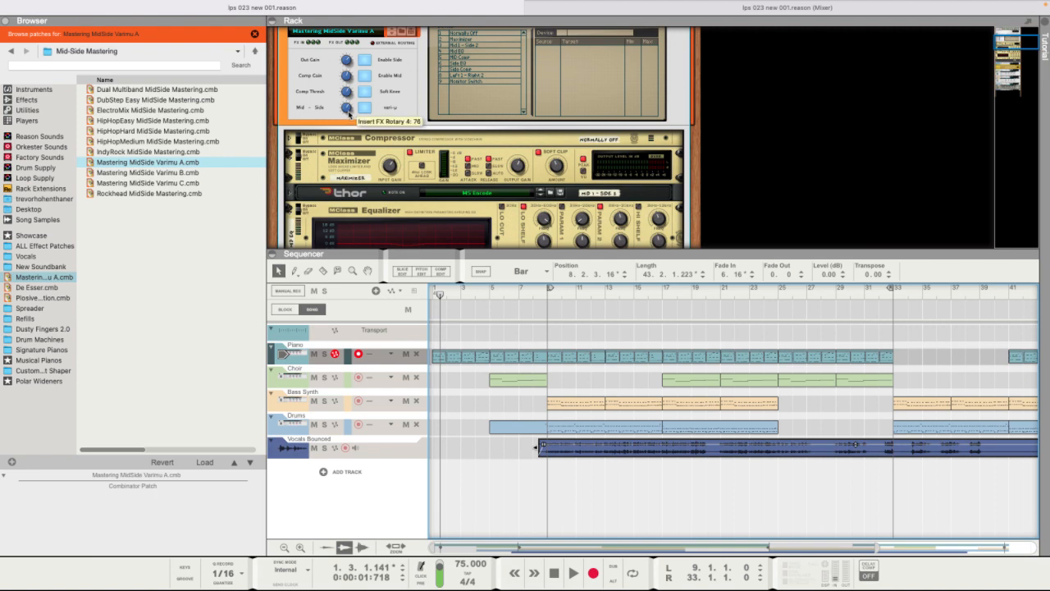
key(space)
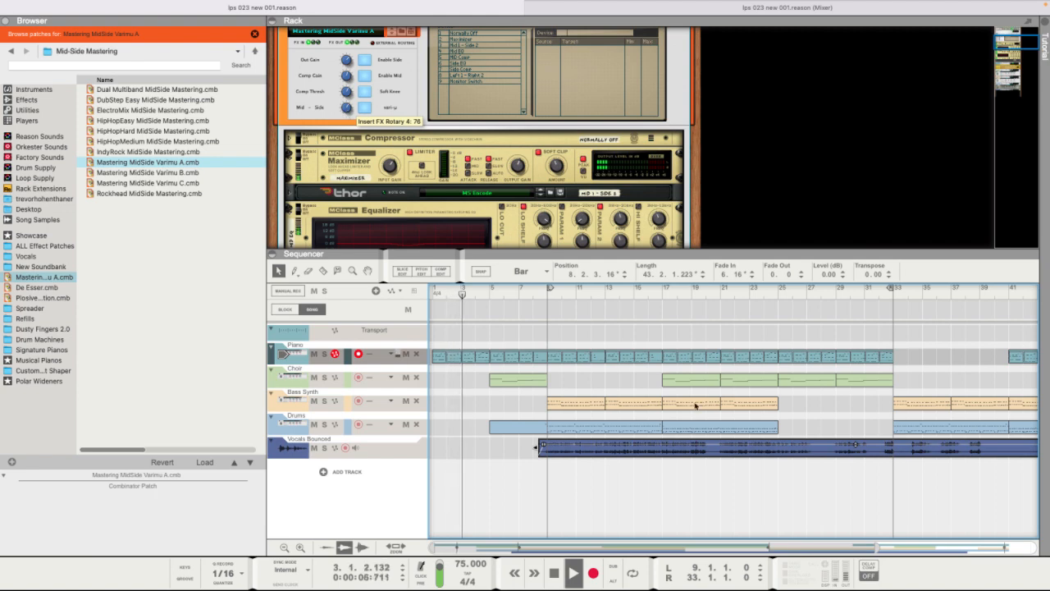
- Turn snap on in the sequencer and lower the Piano channel's mixer level slightly during playback
click(482, 272)
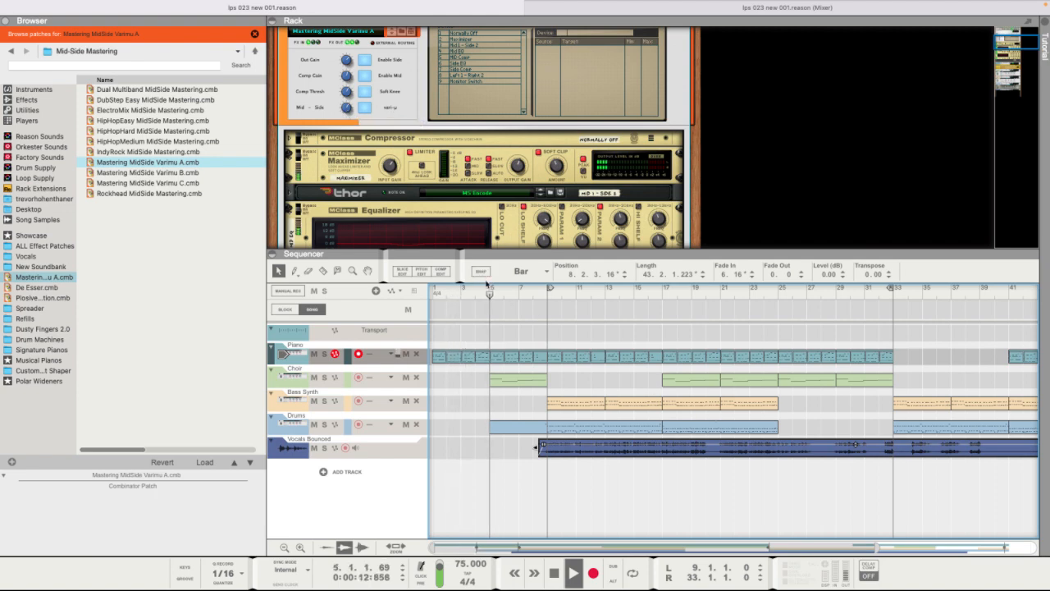
click(712, 8)
click(805, 496)
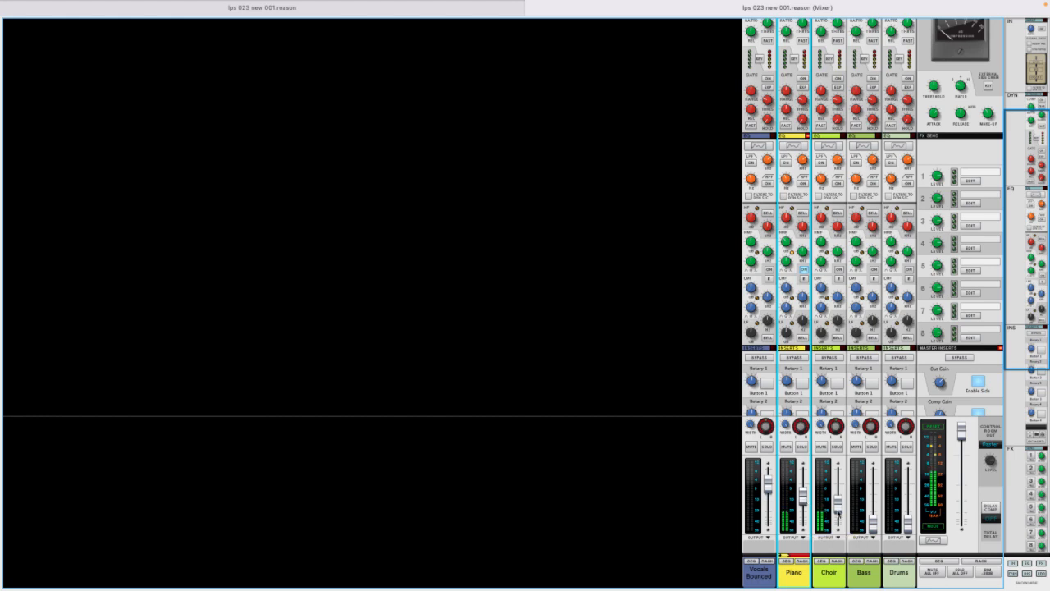
click(838, 561)
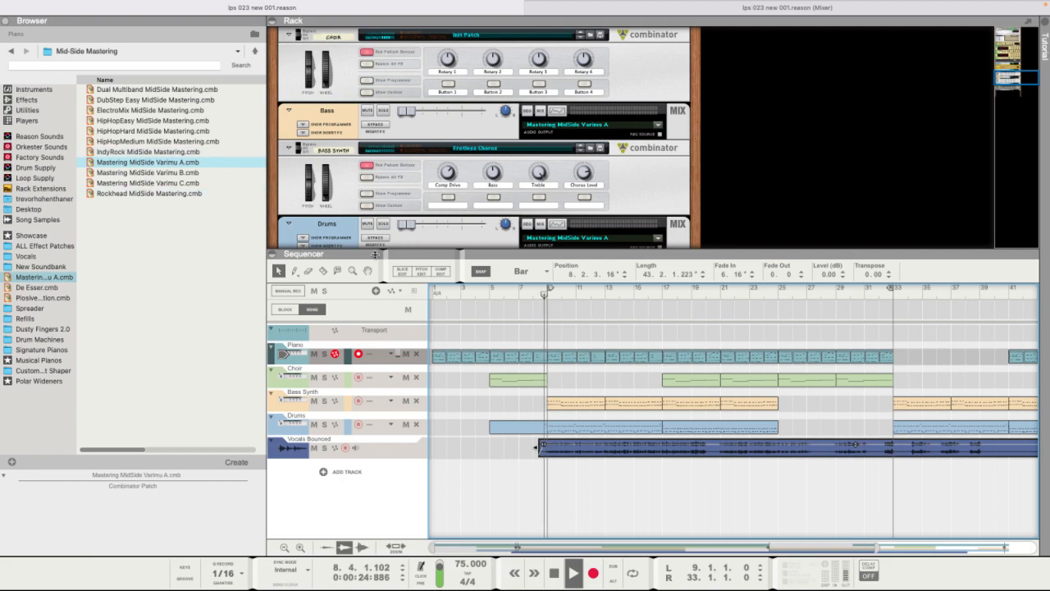
- Lower the Vocals Bounced channel to about -16.17 dB and show its insert effects in the rack
mouse_move(547, 2)
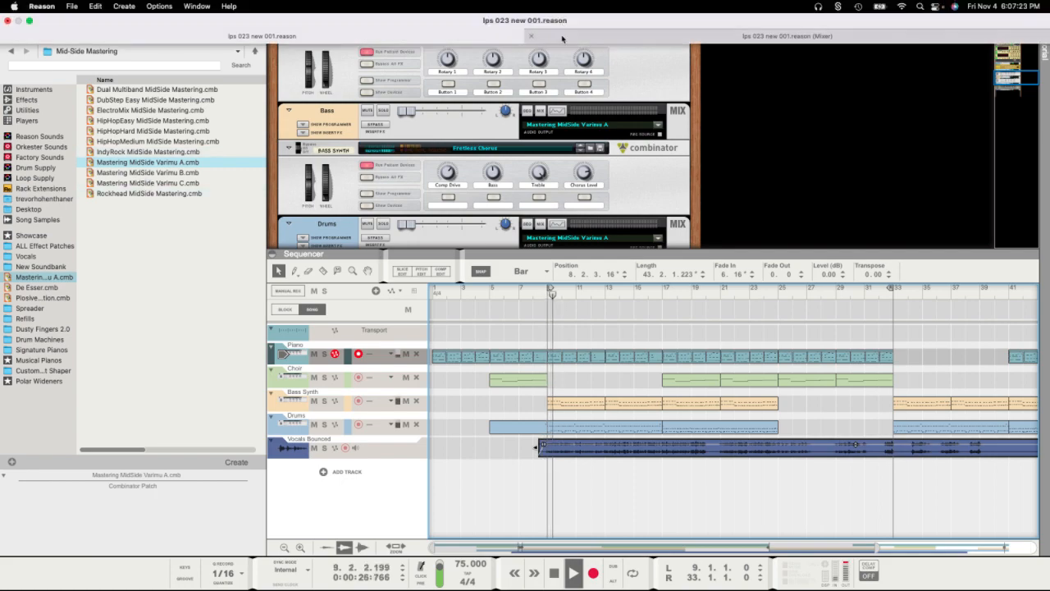
click(562, 38)
drag(771, 505, 771, 508)
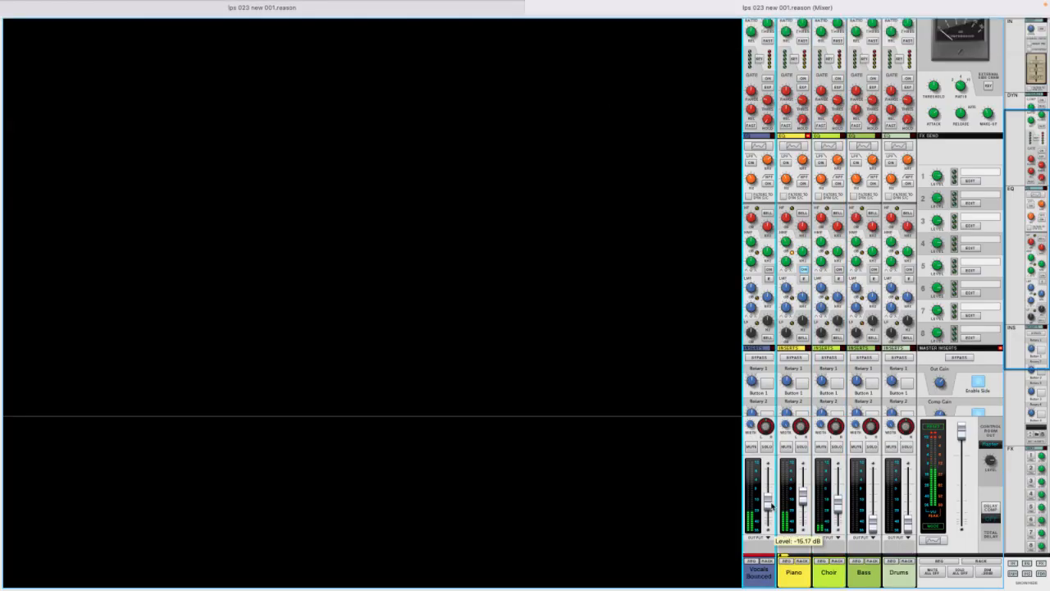
click(769, 560)
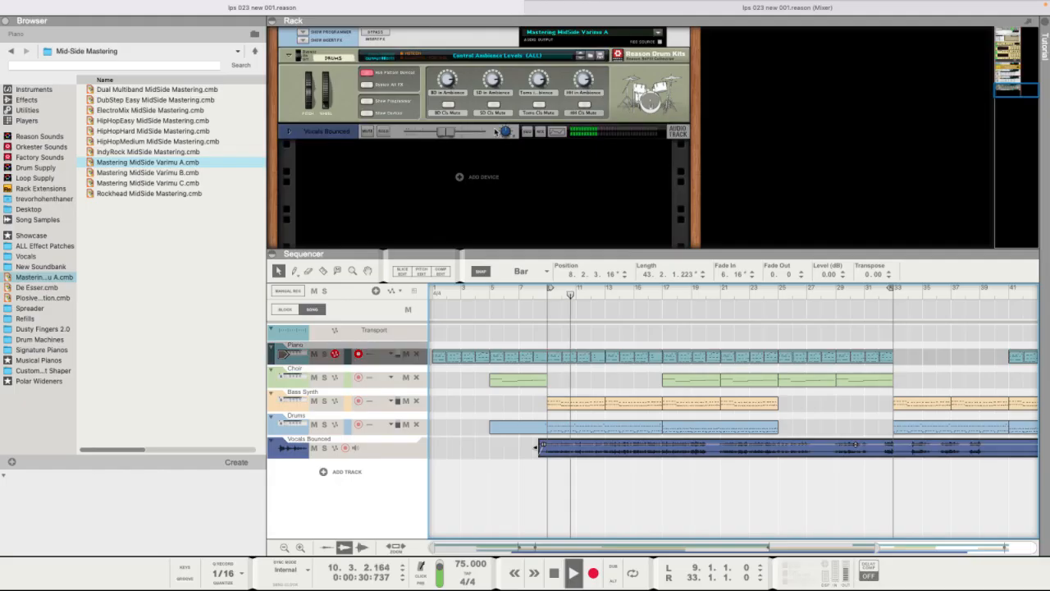
click(288, 133)
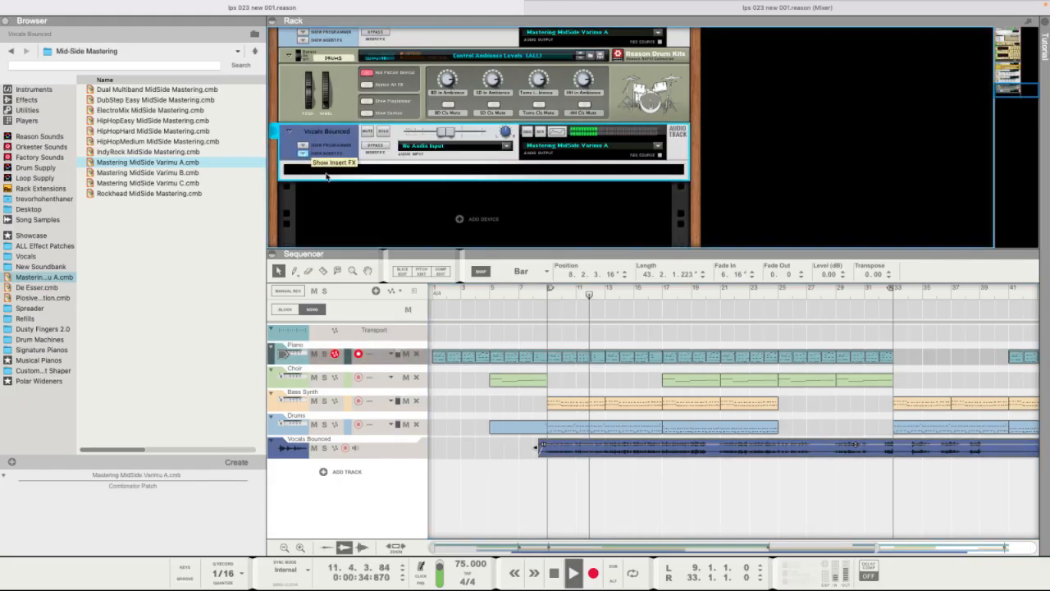
- Add an MClass Compressor and an MClass Maximizer to the Vocals Bounced channel's insert effects
right_click(326, 172)
mouse_move(411, 312)
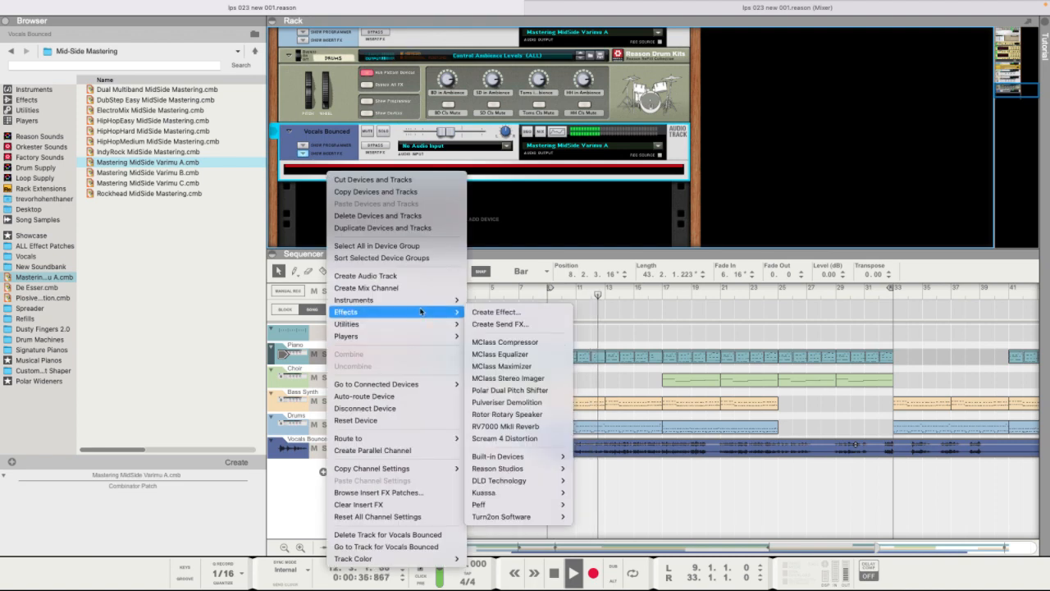
click(555, 342)
right_click(454, 205)
mouse_move(517, 340)
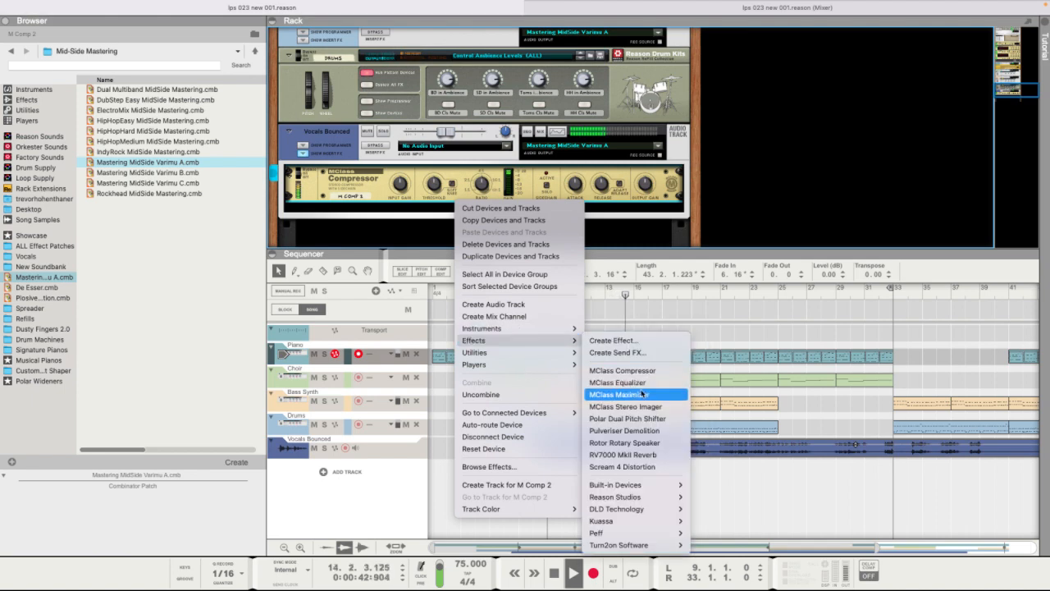
click(643, 395)
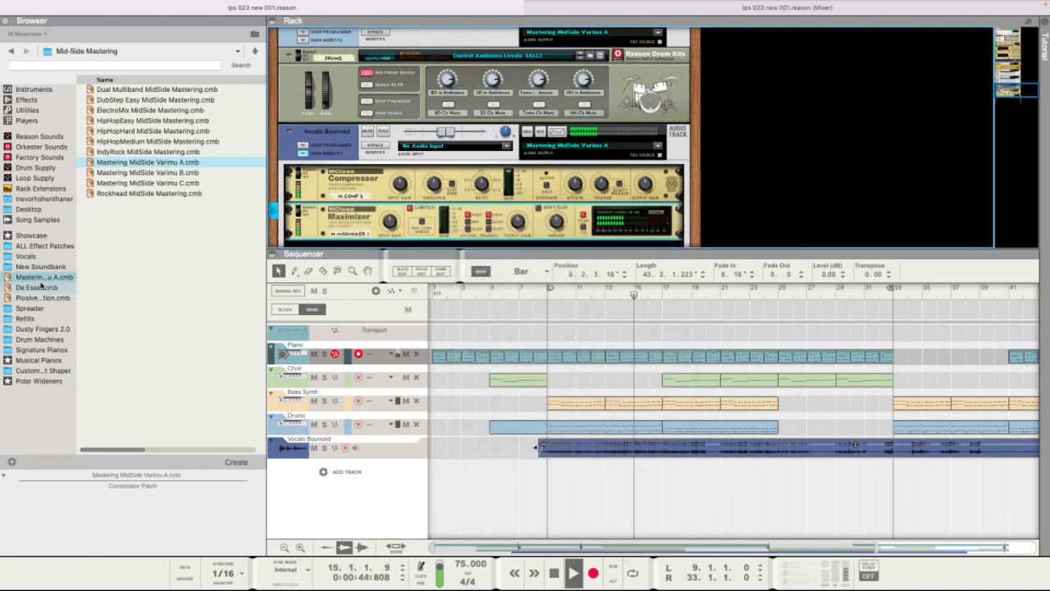
- Add the De Esser.cmb and Plosive Protection.cmb patches to the rack below the Vocals Bounced inserts
mouse_move(41, 286)
mouse_down()
mouse_move(457, 268)
mouse_move(459, 234)
mouse_up()
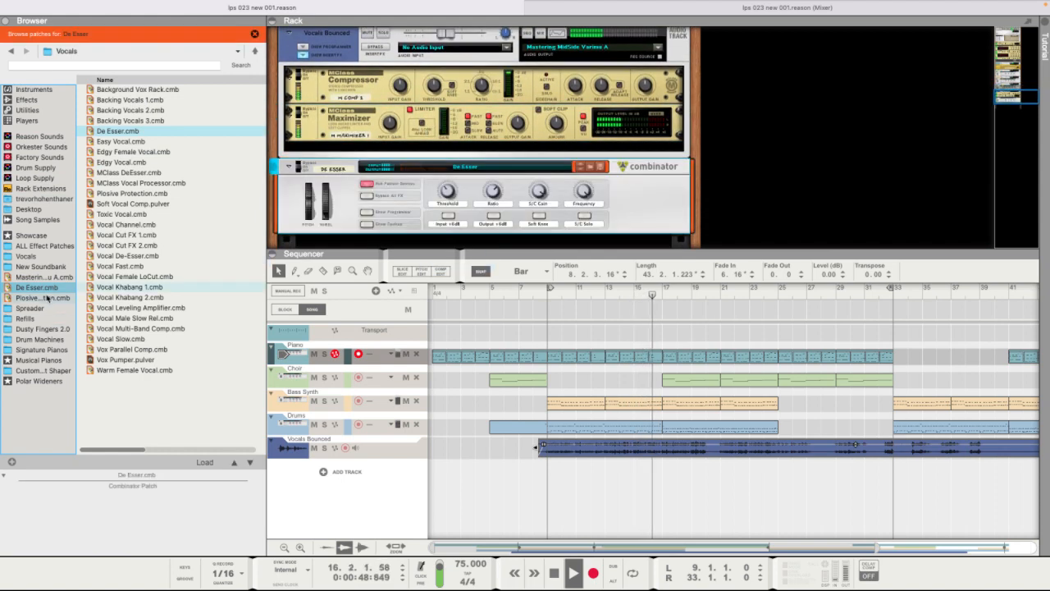
drag(41, 297, 439, 150)
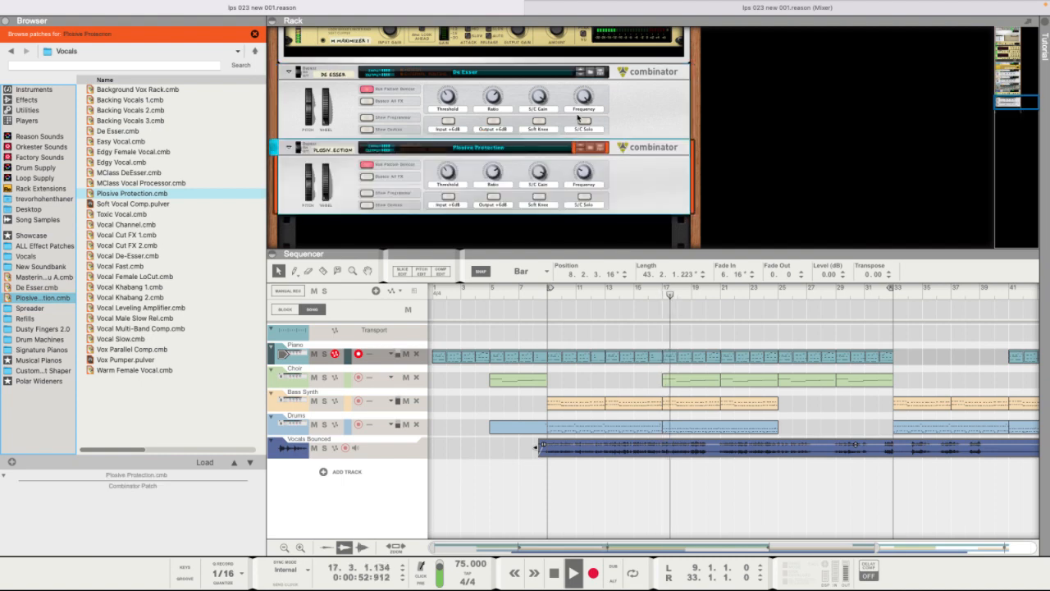
- Adjust the vocal MClass Compressor with a threshold of -25.2 dB, a higher ratio and an input gain of 3.8 dB
scroll(480, 139, up, 2)
click(480, 67)
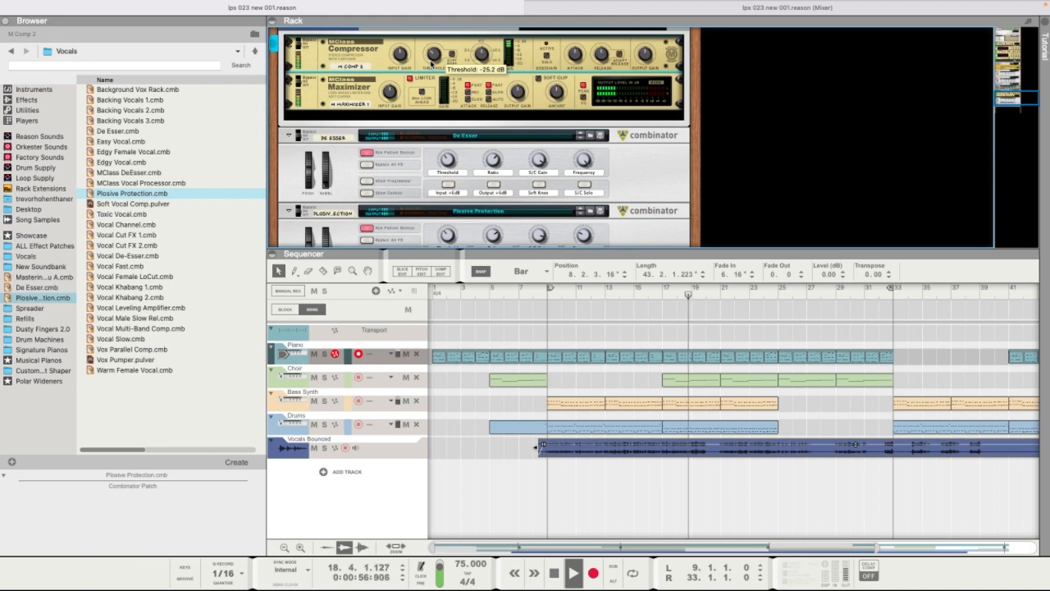
drag(482, 57, 484, 41)
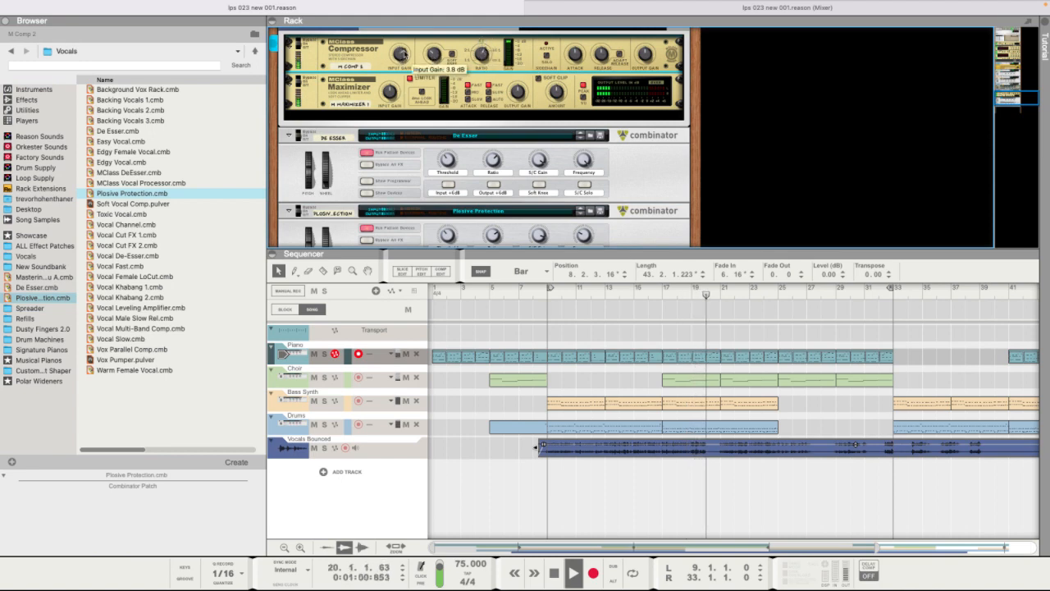
mouse_move(646, 55)
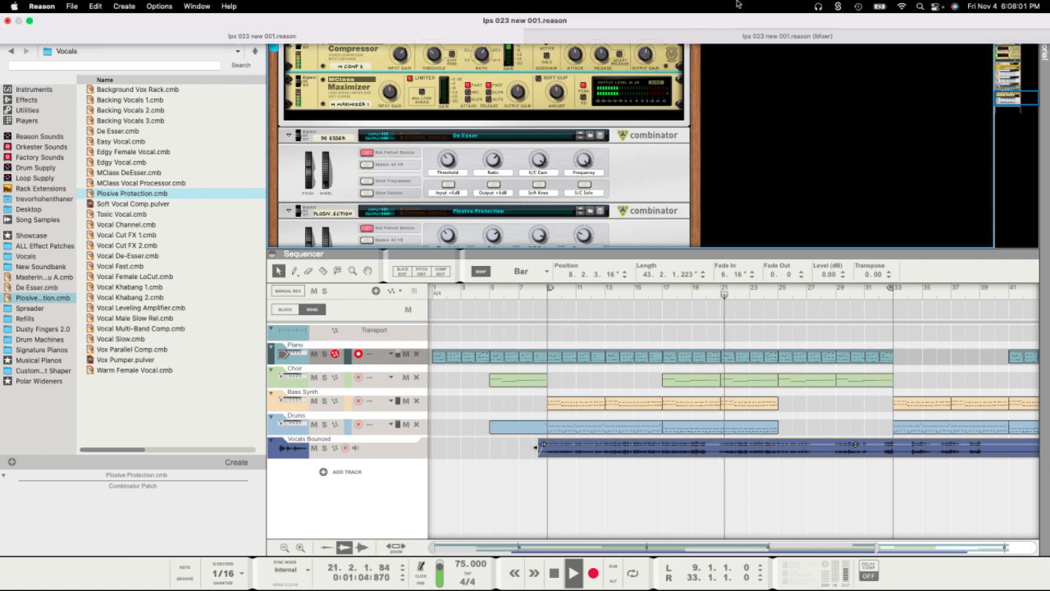
- Create The Echo as a send effect from the mixer's FX return section
click(696, 41)
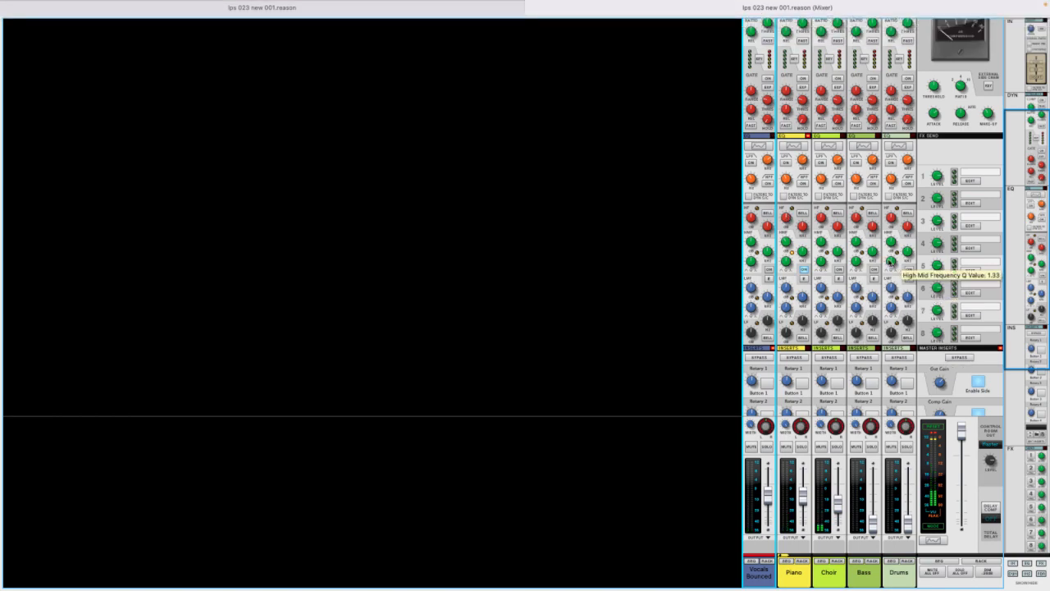
scroll(891, 261, down, 5)
click(940, 267)
right_click(941, 267)
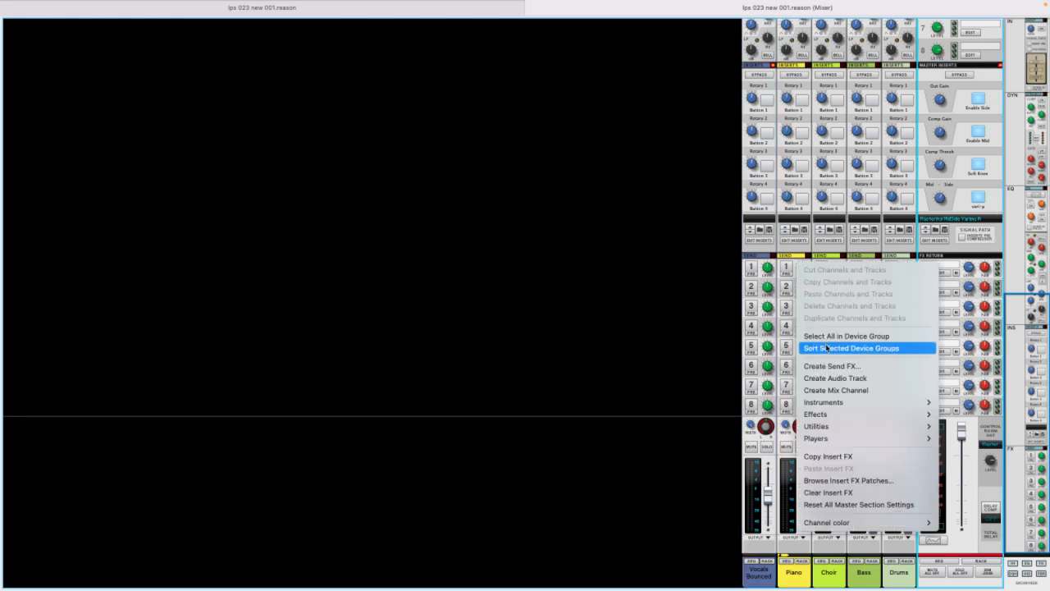
click(830, 373)
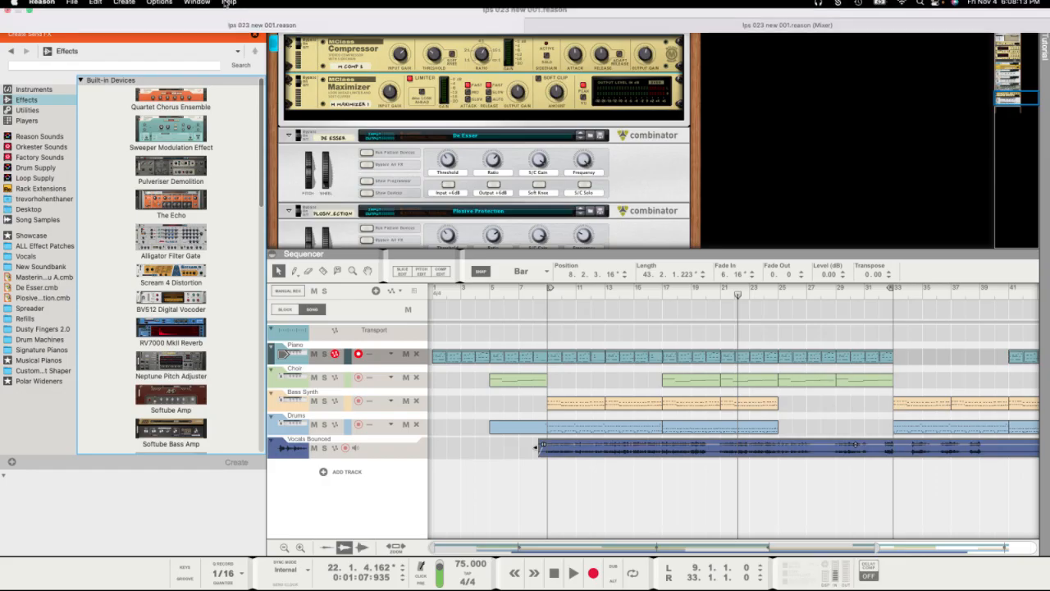
click(177, 204)
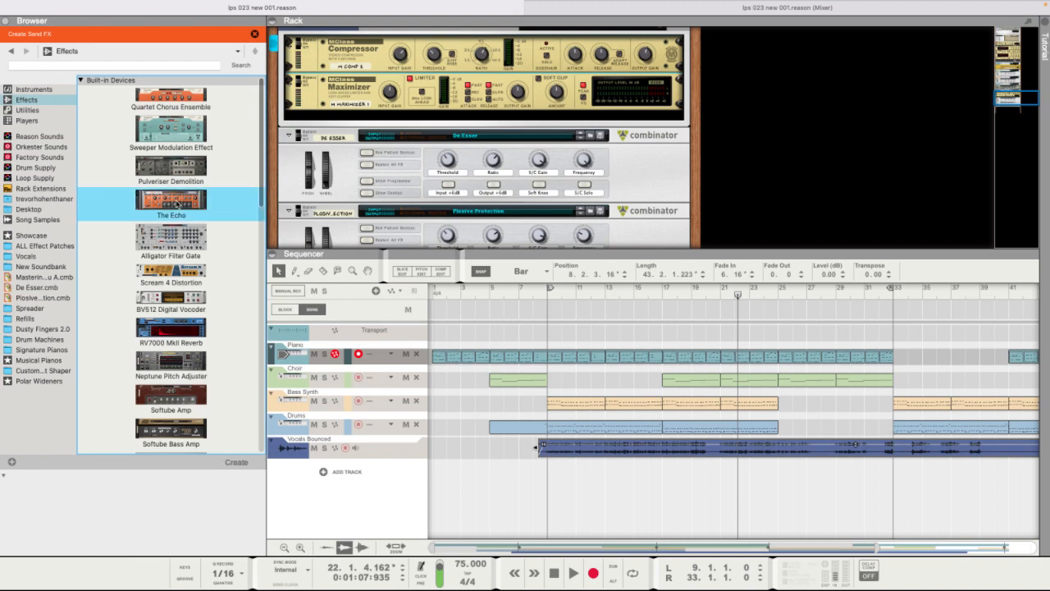
double_click(176, 204)
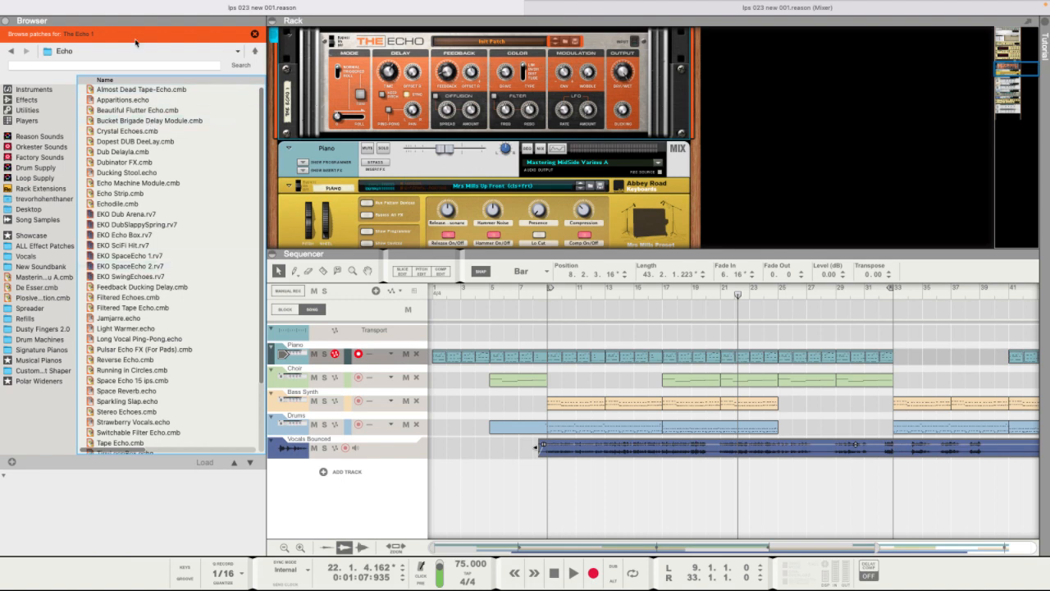
- Load the 5 against 1 Delays.echo patch from the factory General Delay folder into The Echo
click(36, 158)
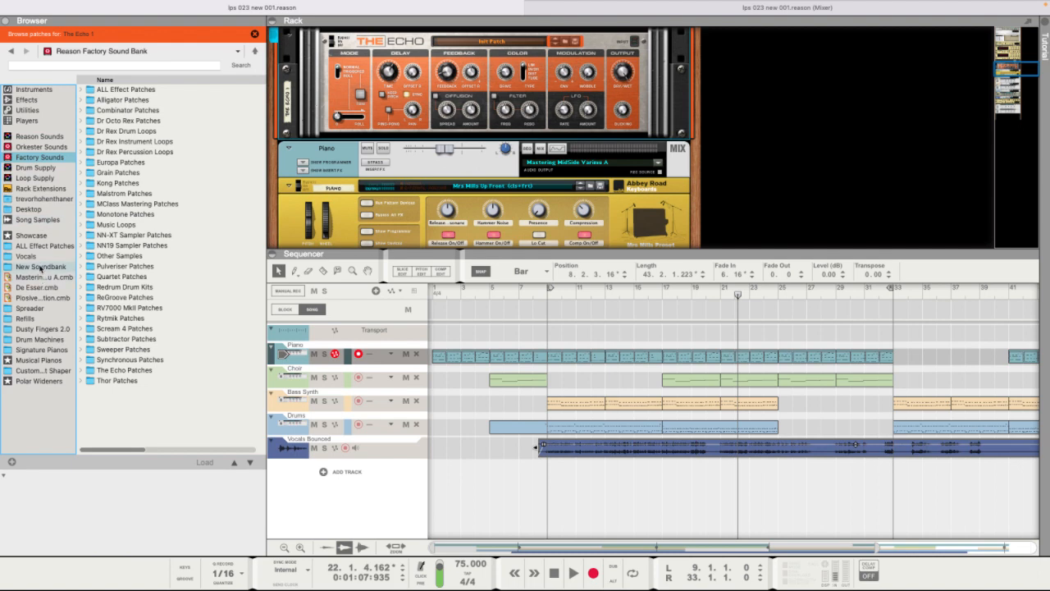
click(33, 100)
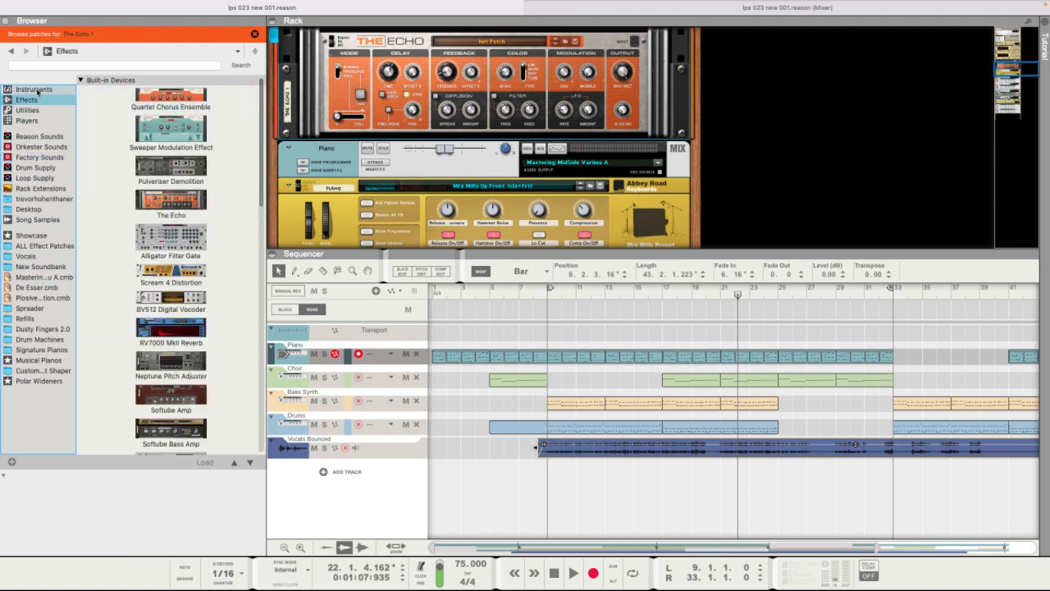
click(30, 158)
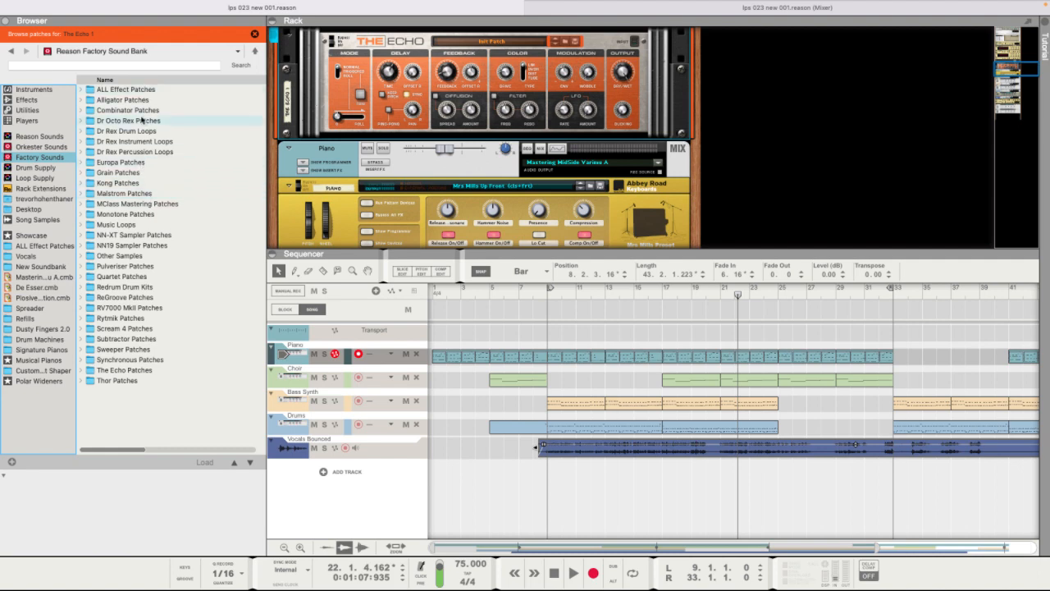
double_click(123, 370)
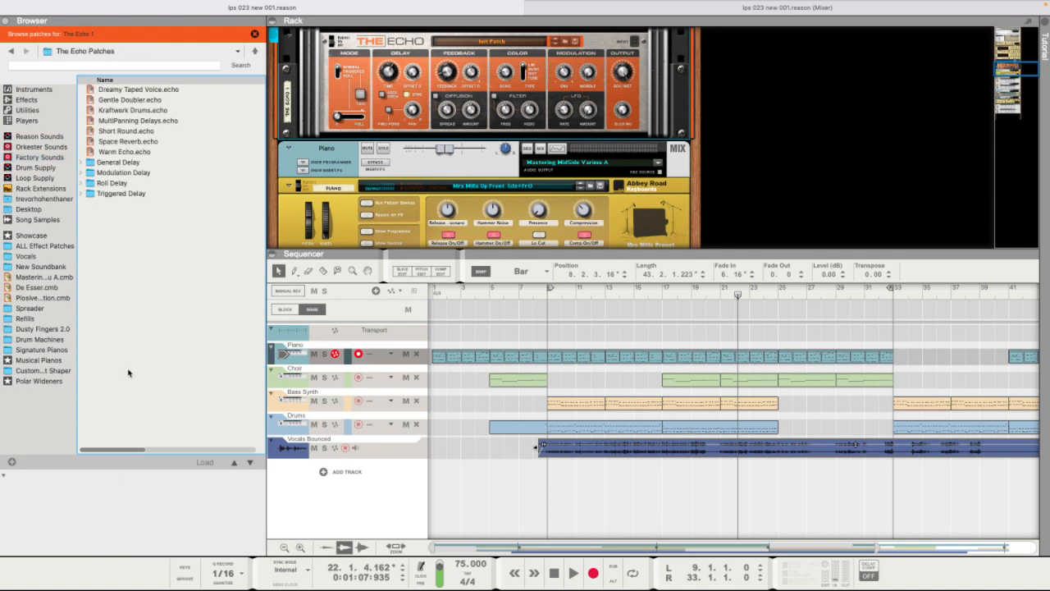
double_click(118, 163)
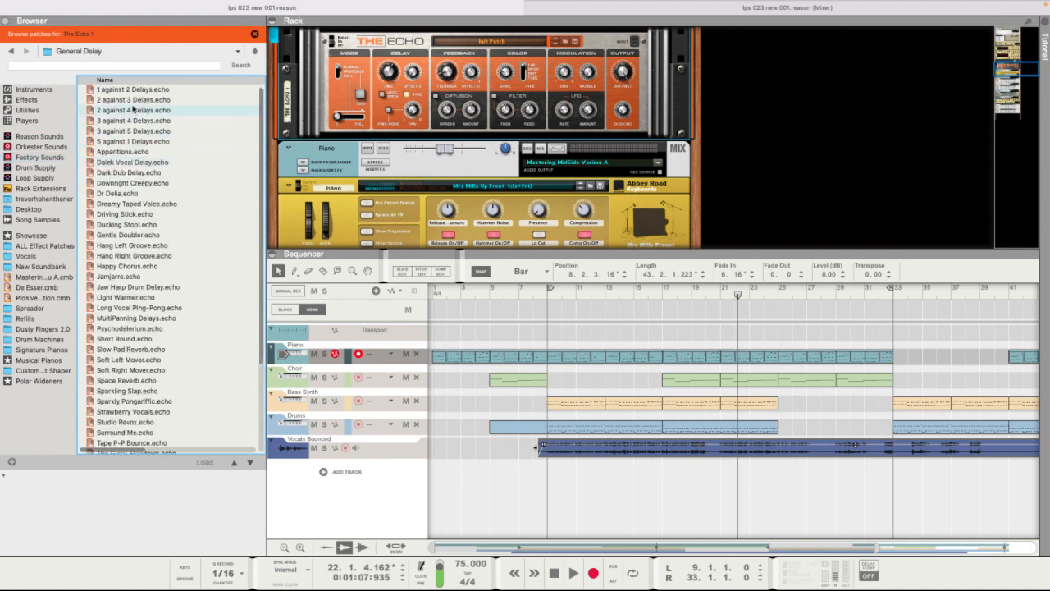
click(154, 142)
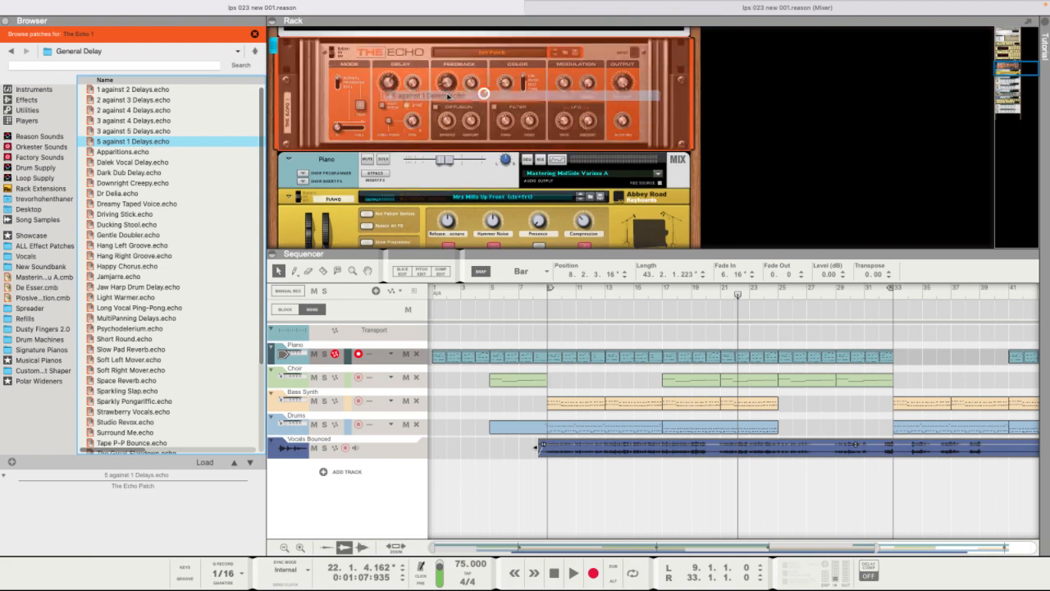
- Enable send 1 on the Vocals Bounced mixer channel and play the song from bar 9
click(750, 11)
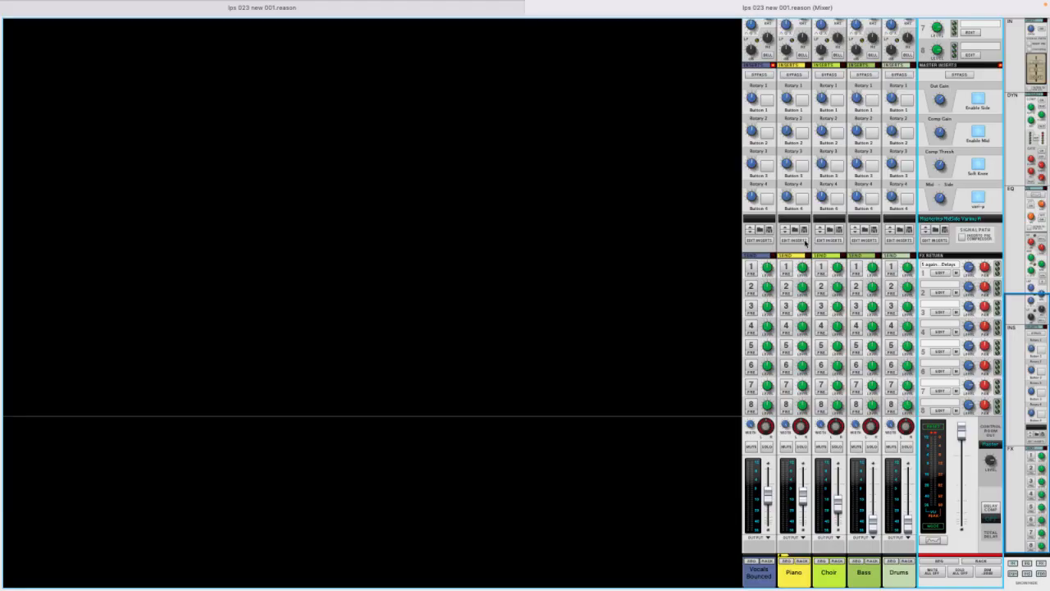
click(754, 268)
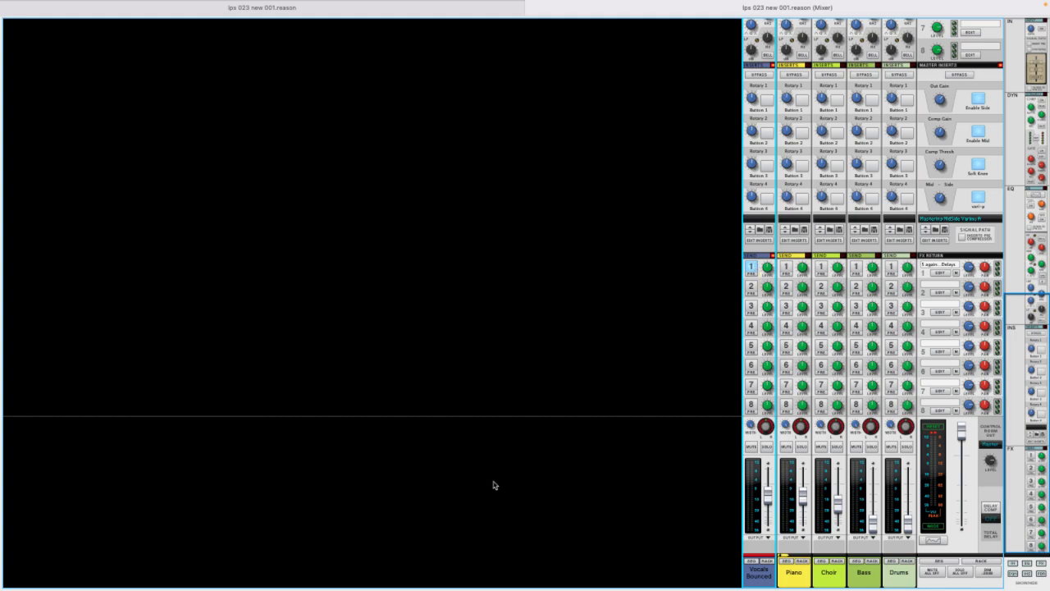
click(462, 38)
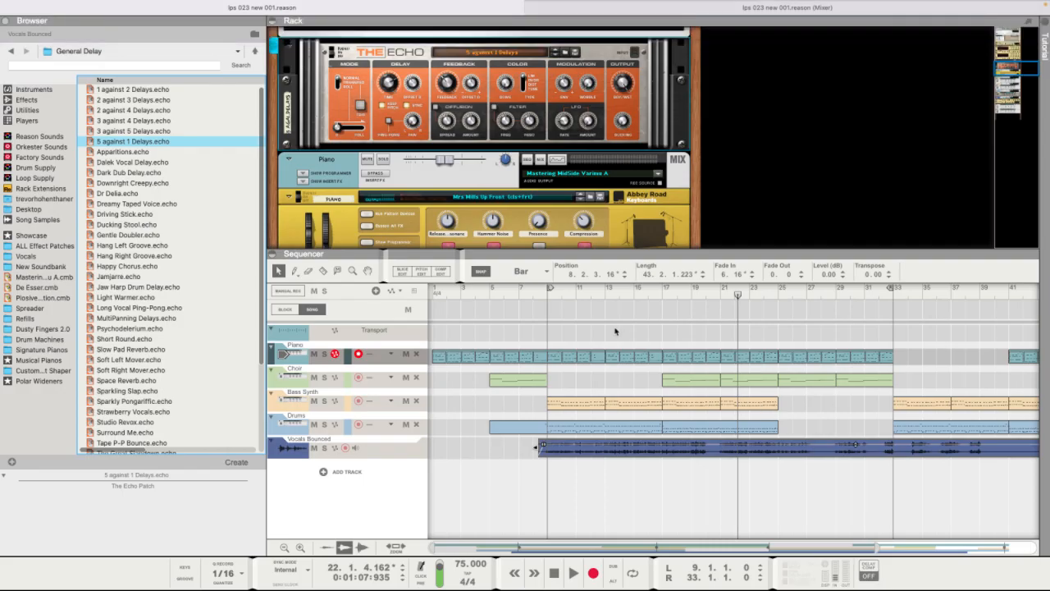
click(542, 296)
key(space)
- Switch The Echo to the 3 against 4 Delays.echo patch and set the Vocals Bounced send 1 level to -4.23 dB
click(598, 4)
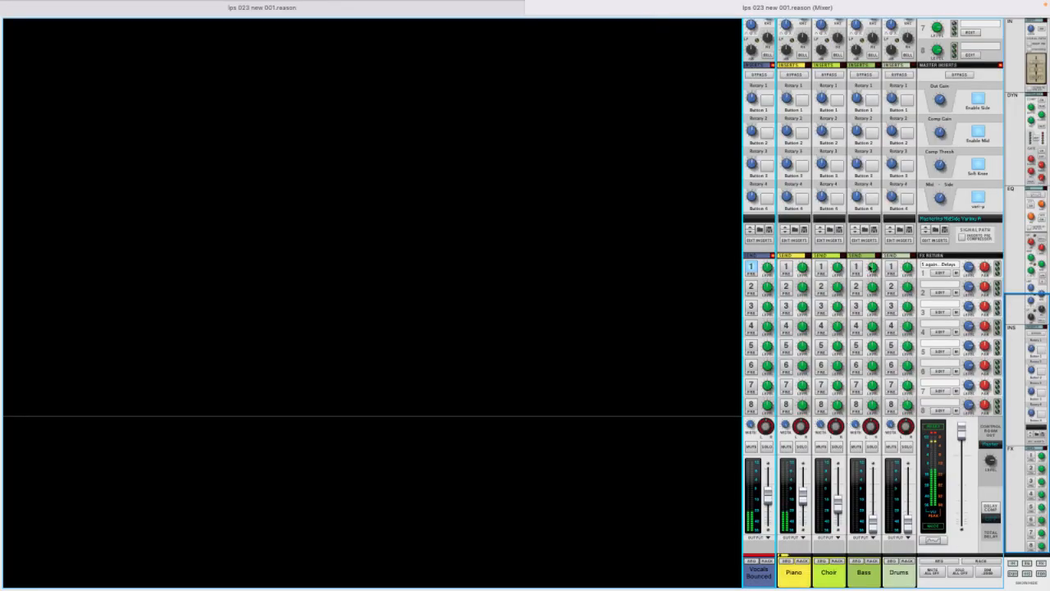
click(941, 273)
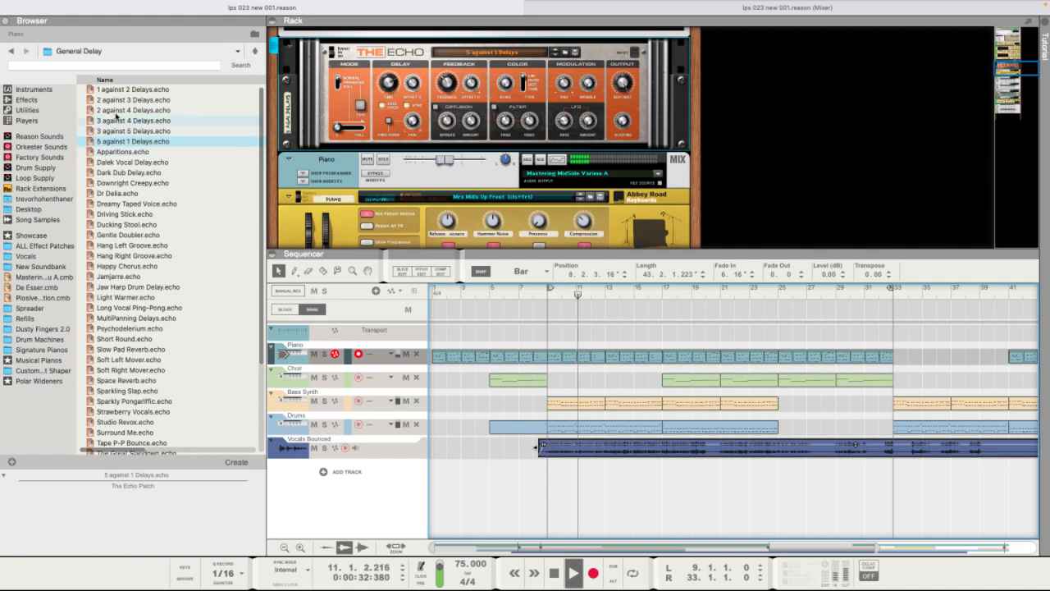
click(117, 120)
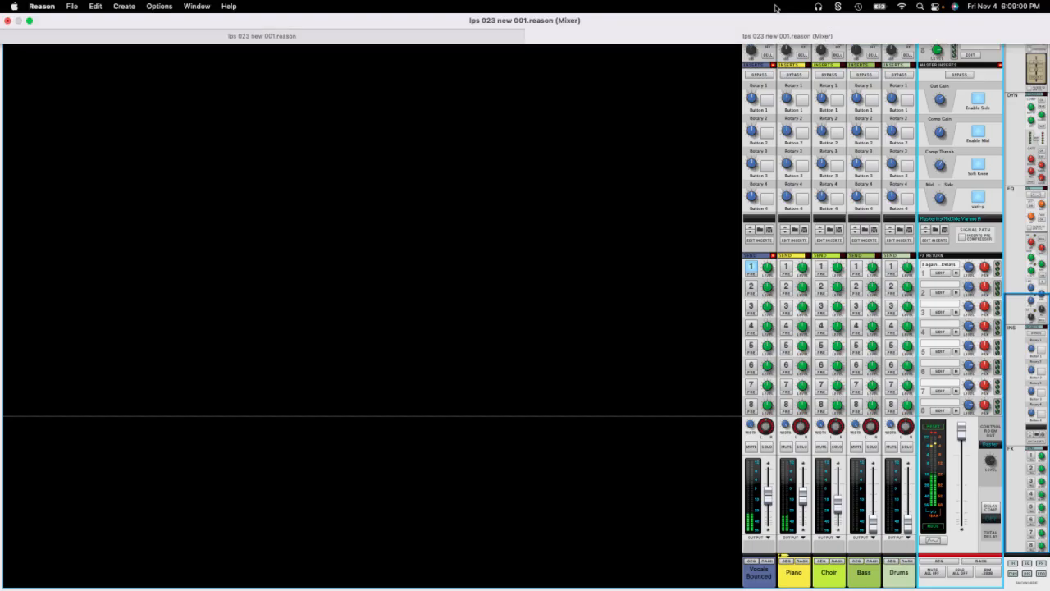
click(779, 9)
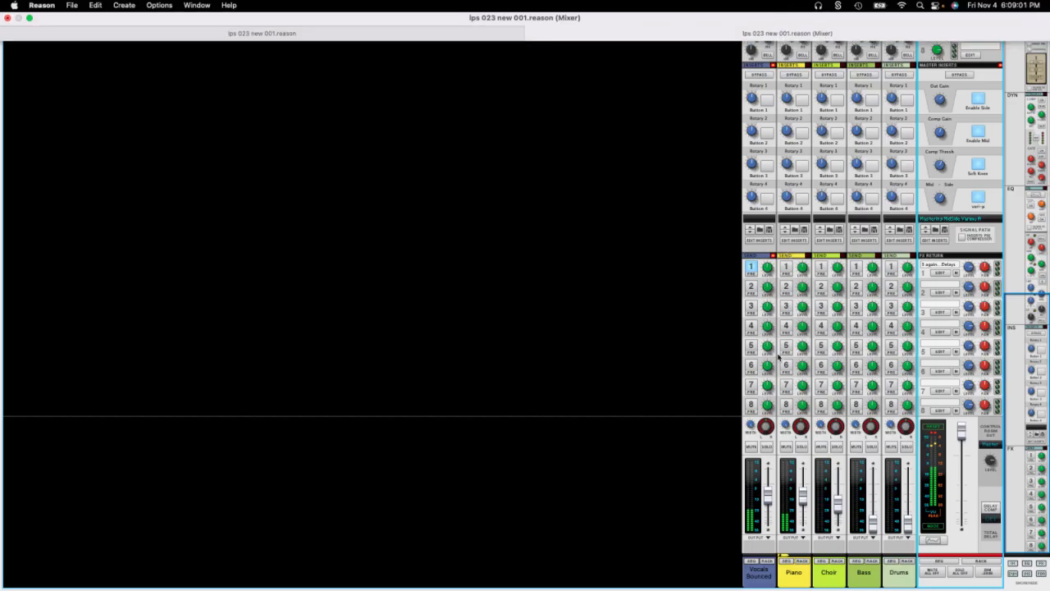
click(767, 266)
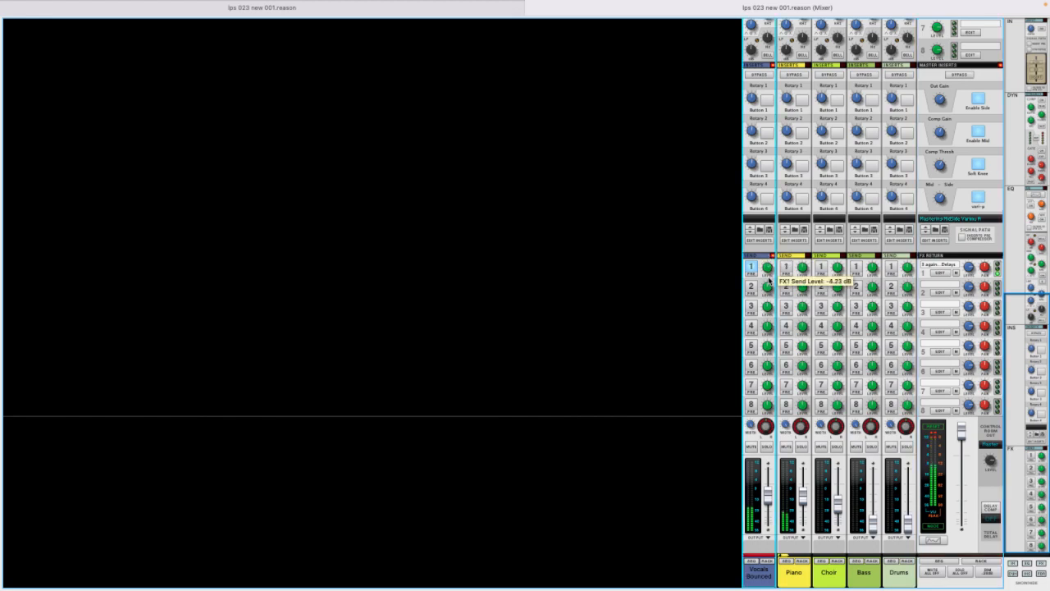
- Audition the 2 against 4 and 1 against 2 delay patches in The Echo and settle on 2 against 3 Delays.echo
click(942, 273)
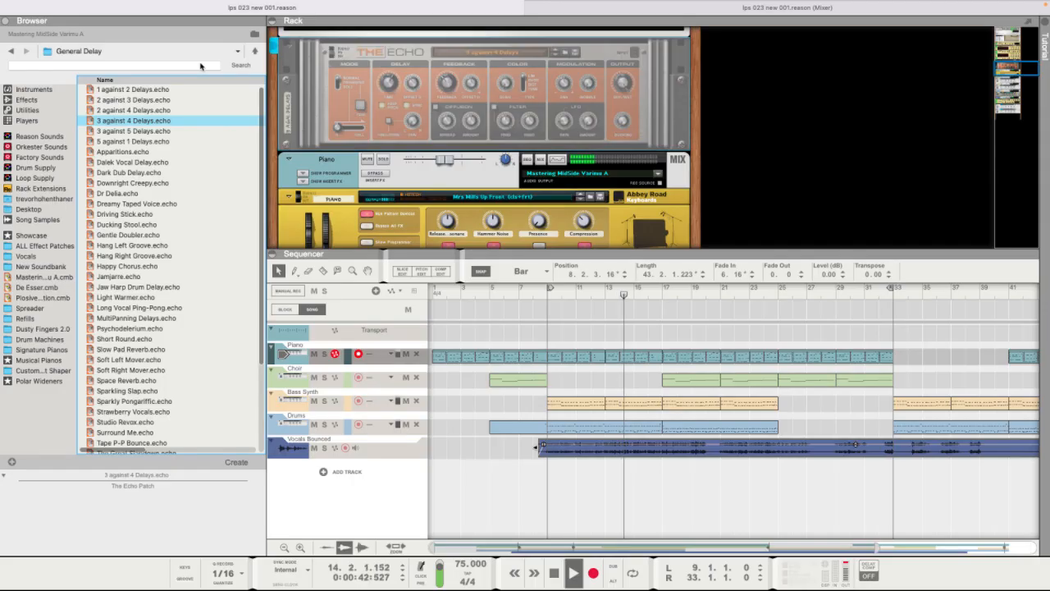
click(134, 110)
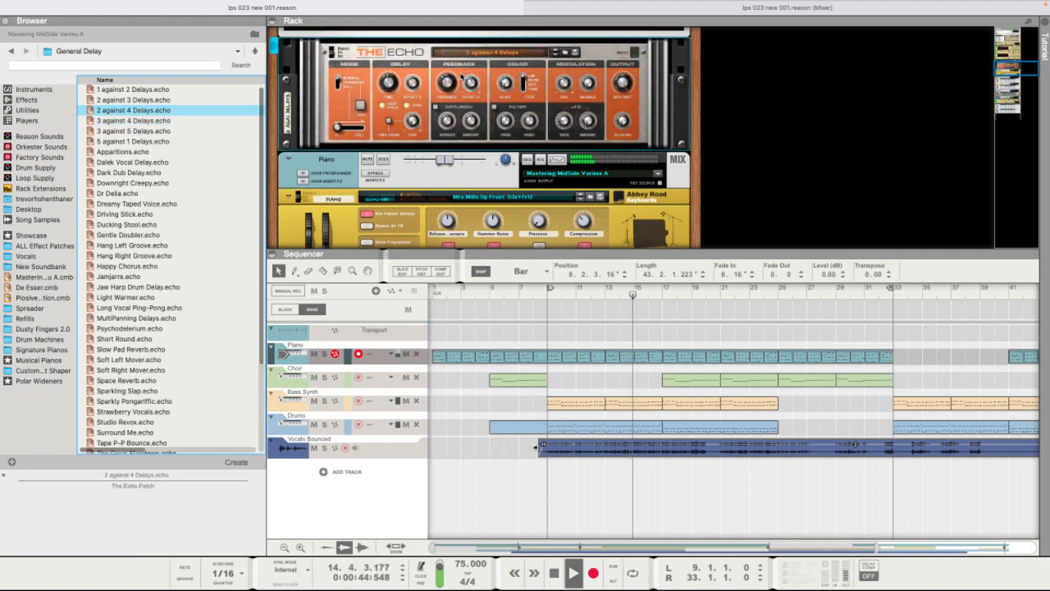
click(167, 89)
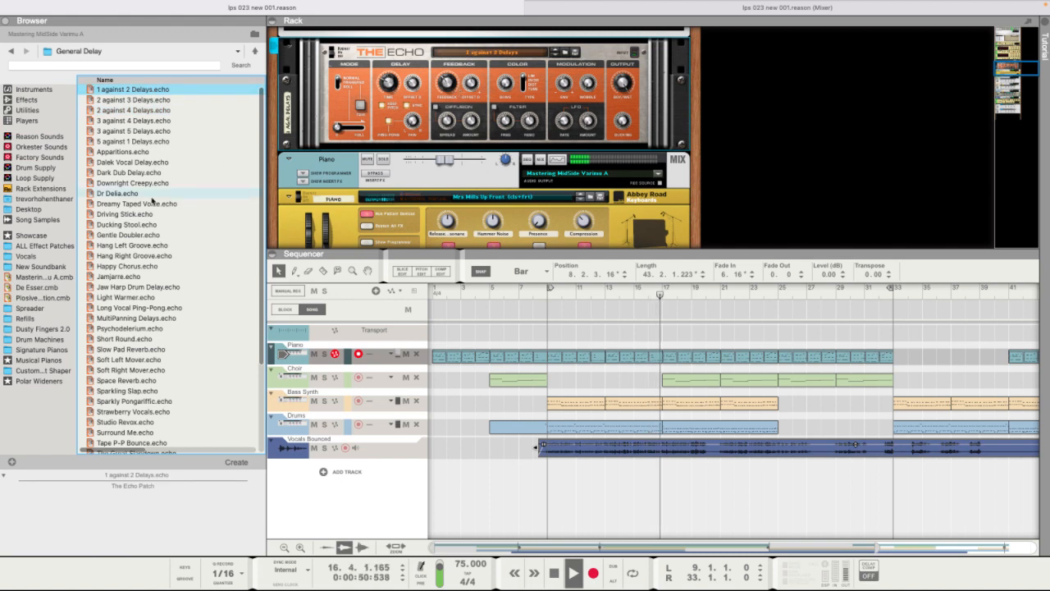
drag(134, 99, 535, 62)
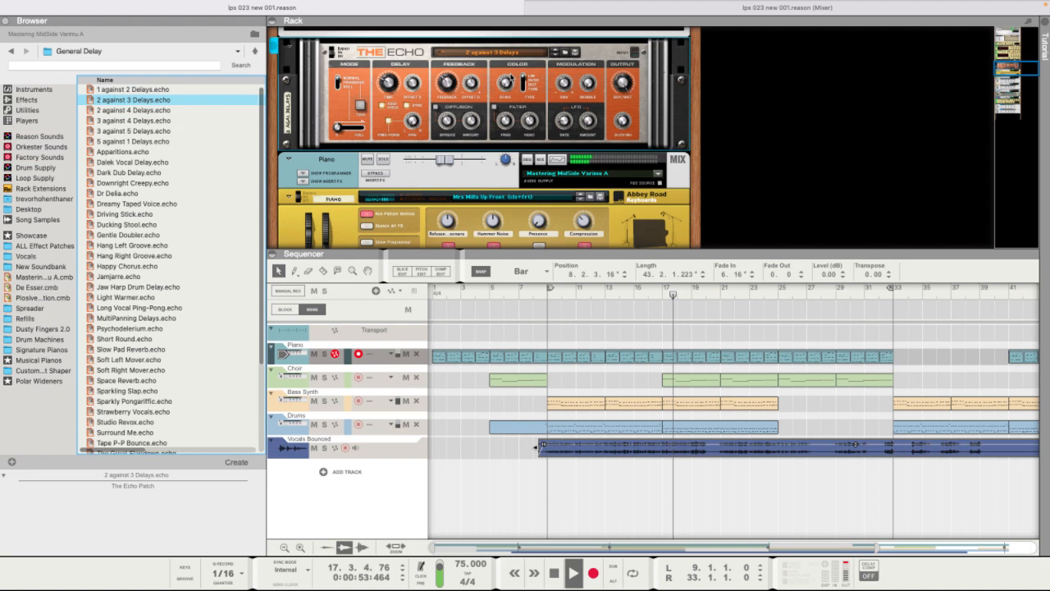
- Set The Echo's feedback to 27% and return the playback position to bar 9
click(760, 11)
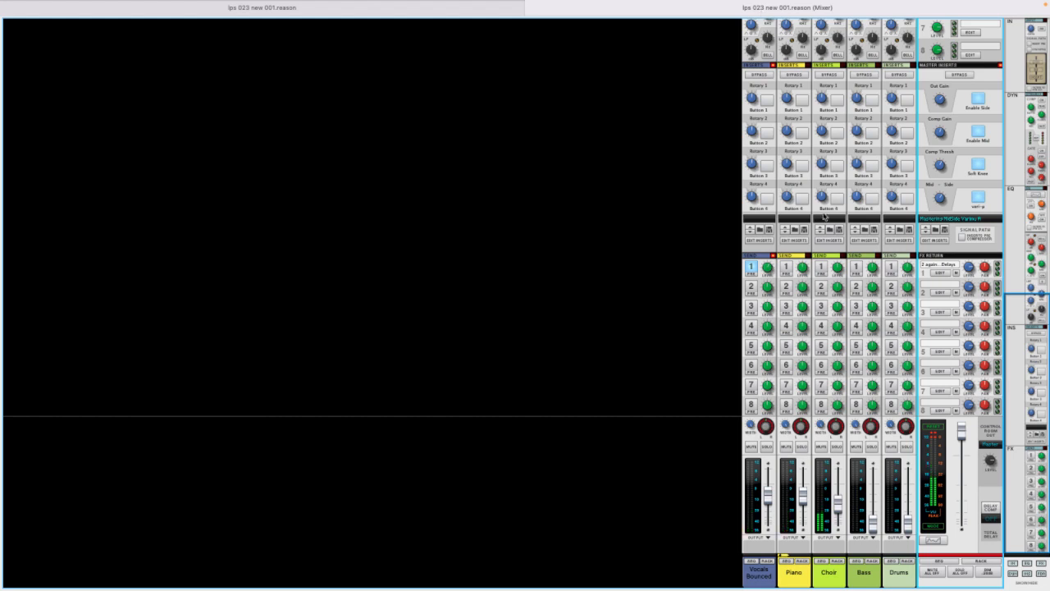
click(939, 272)
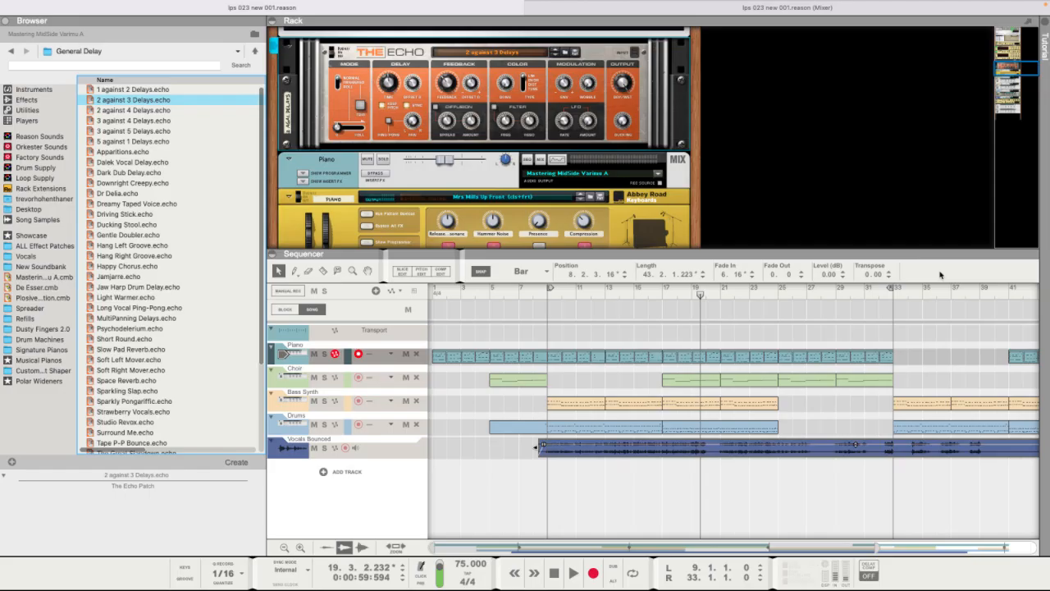
click(444, 86)
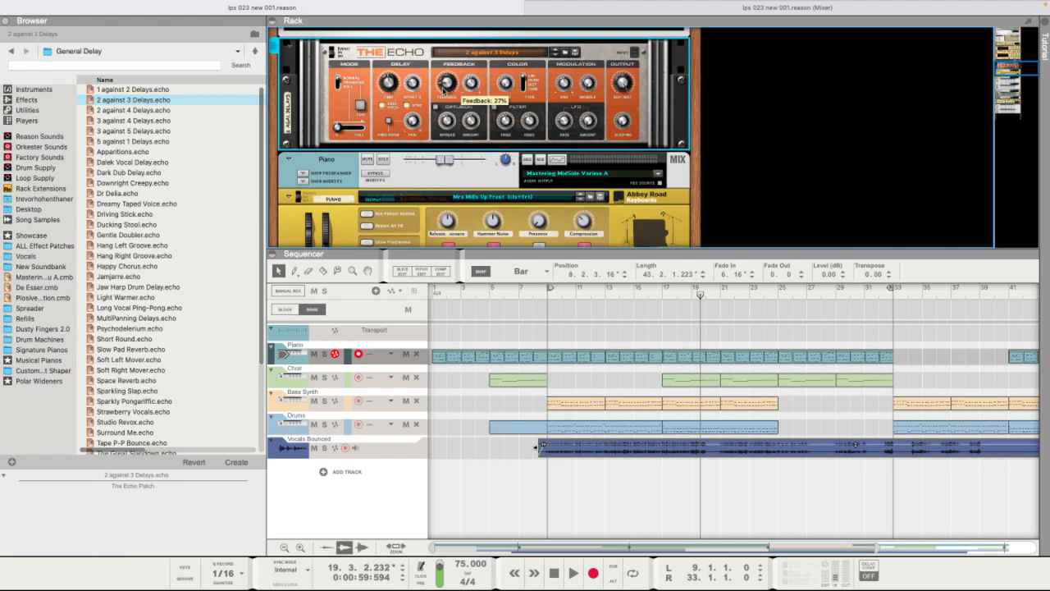
click(547, 293)
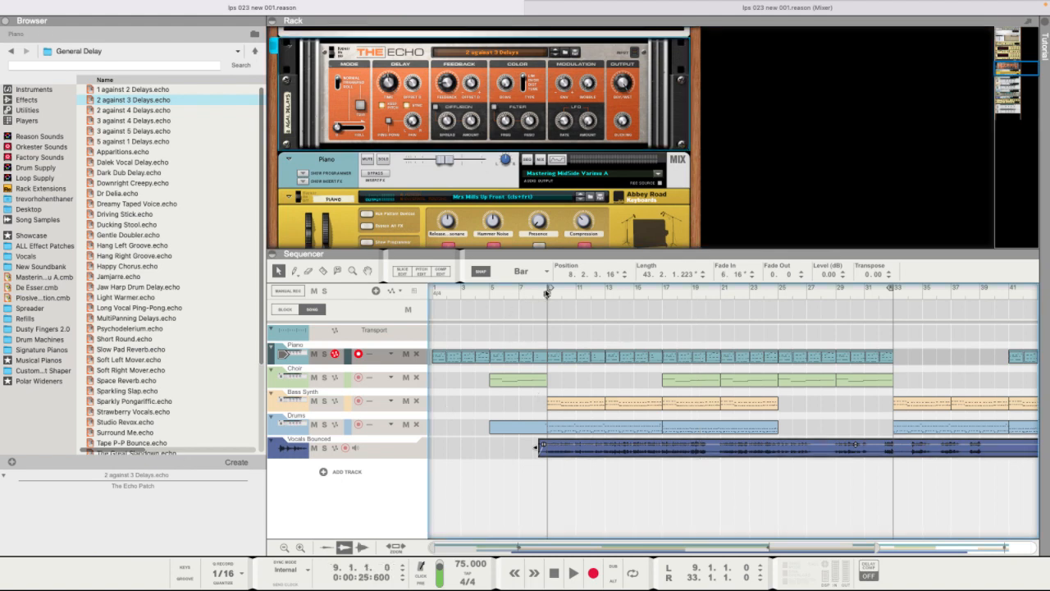
- Raise the Drums channel fader in the main mixer to -6.98 dB
click(345, 433)
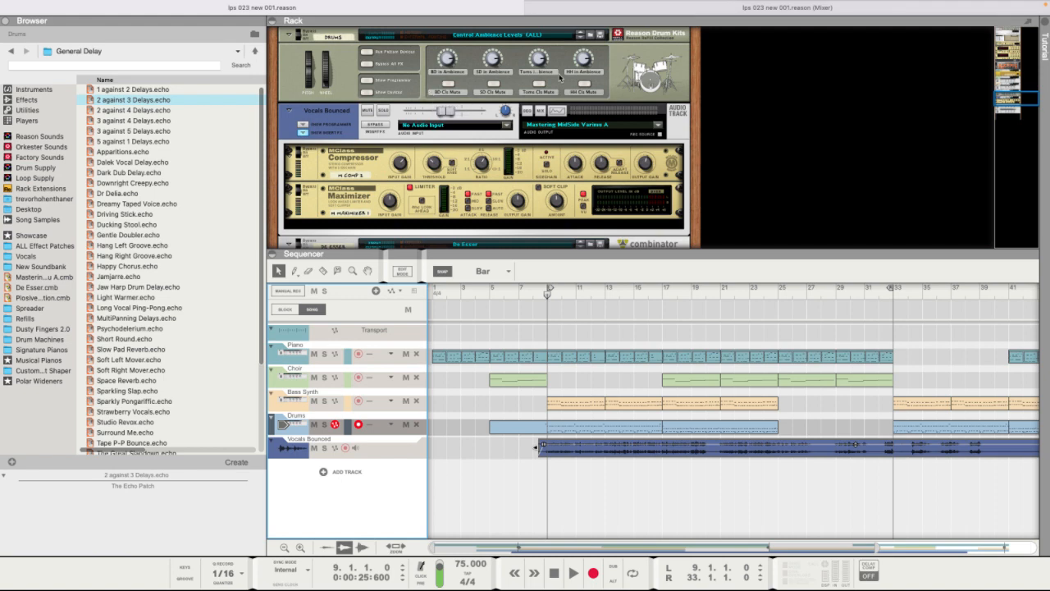
scroll(567, 95, up, 3)
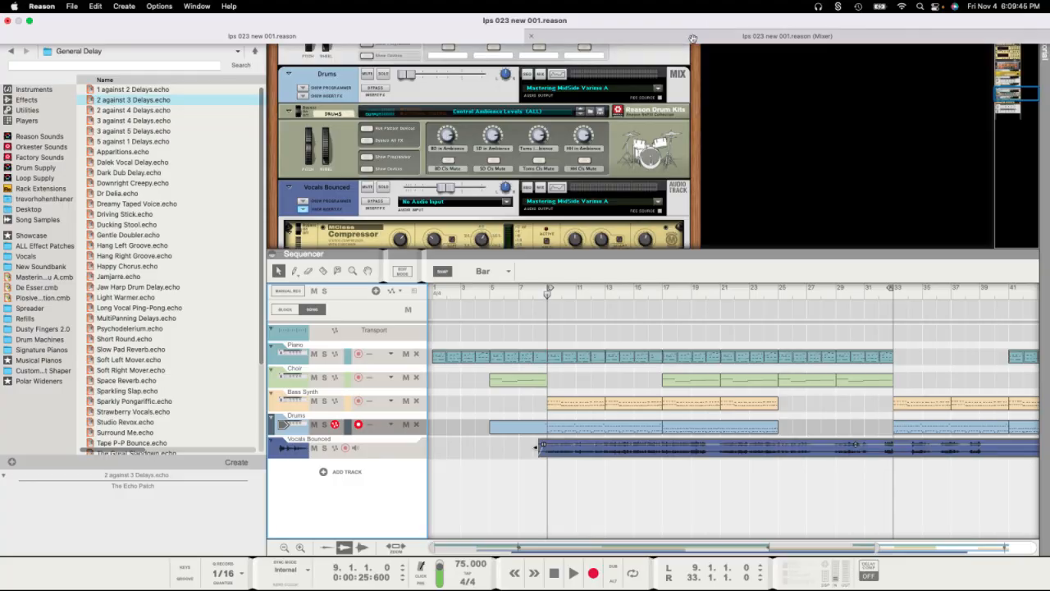
click(694, 8)
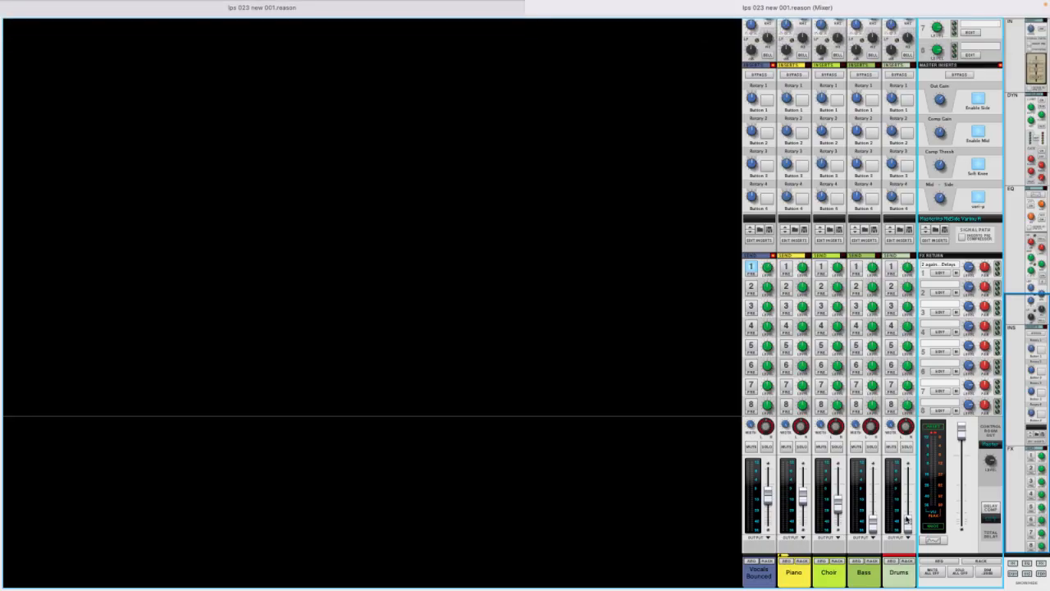
drag(907, 513, 908, 497)
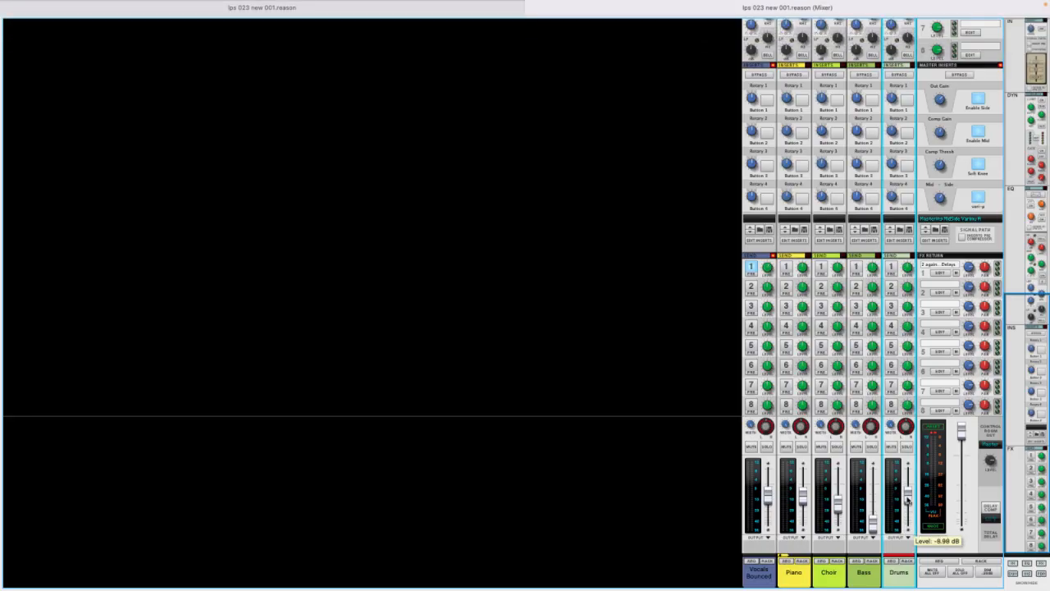
- Set the kick level, channel 1, to 71 in the drum kit's internal mixer and collapse the kit's devices again
click(430, 8)
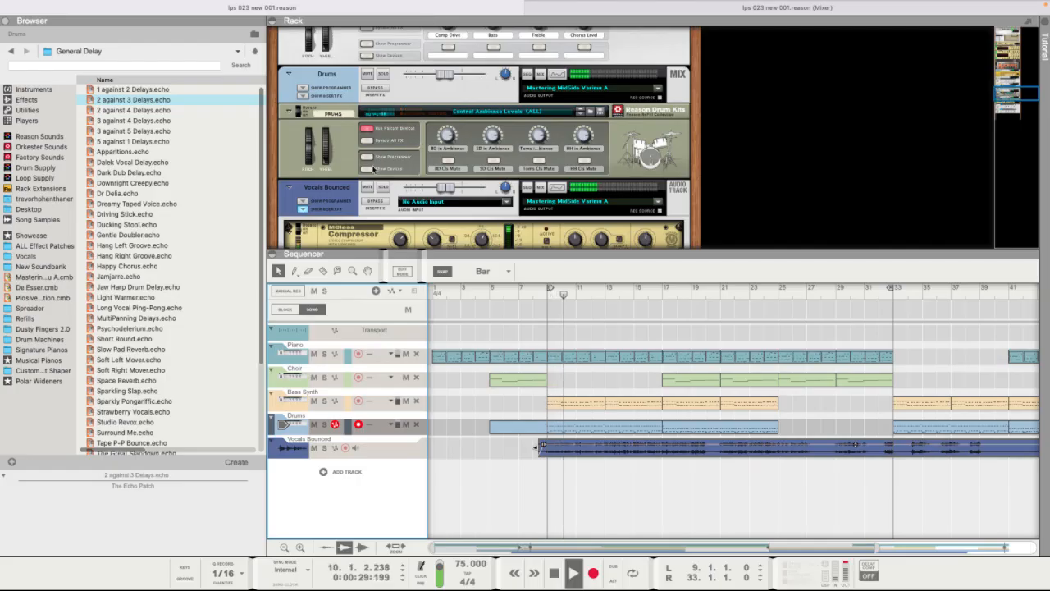
click(368, 171)
scroll(405, 165, down, 2)
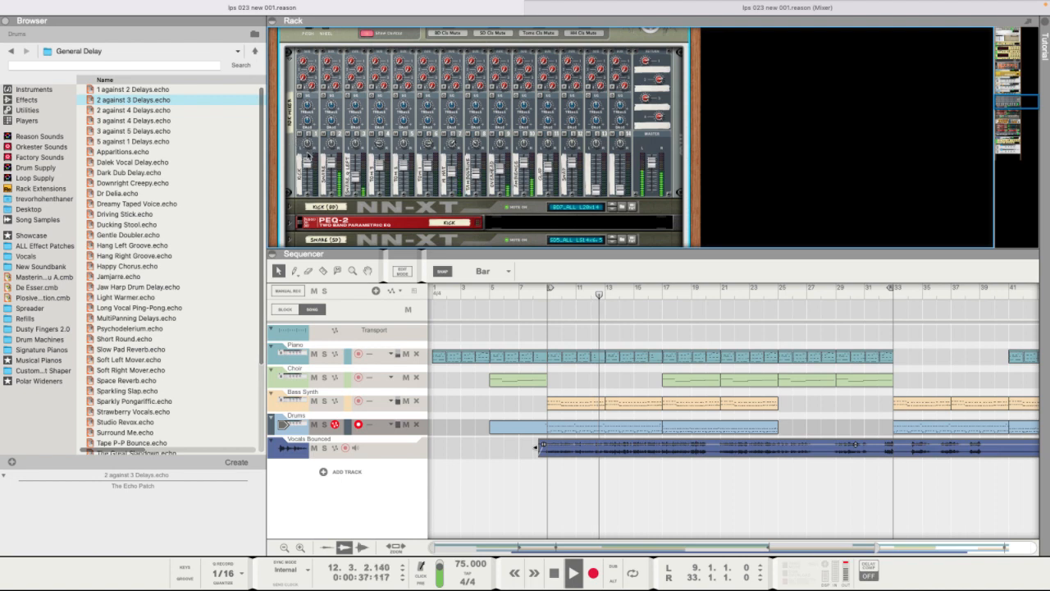
drag(309, 178, 311, 174)
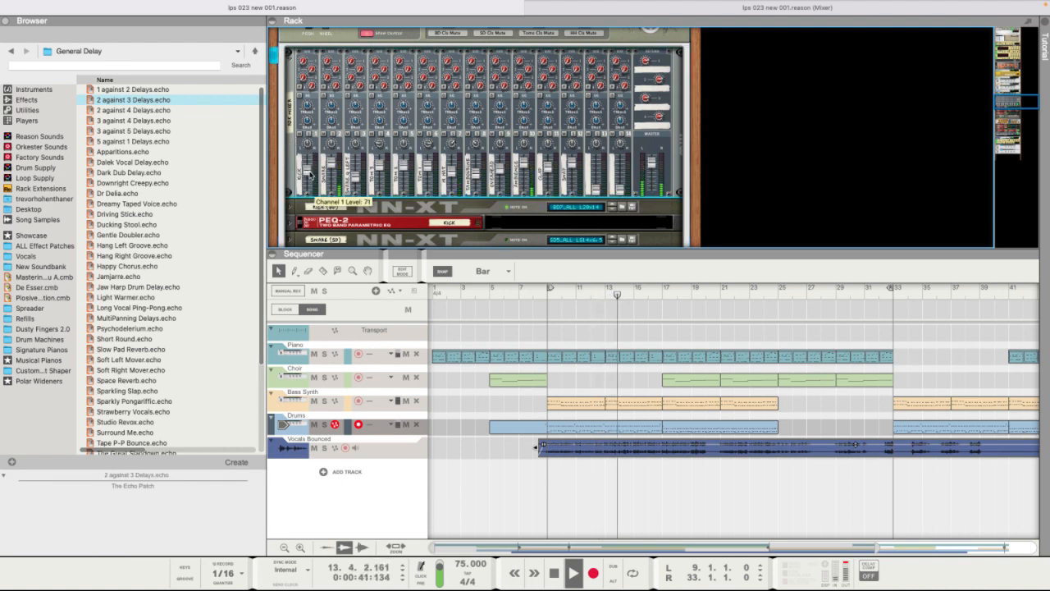
scroll(320, 164, down, 3)
scroll(317, 164, up, 4)
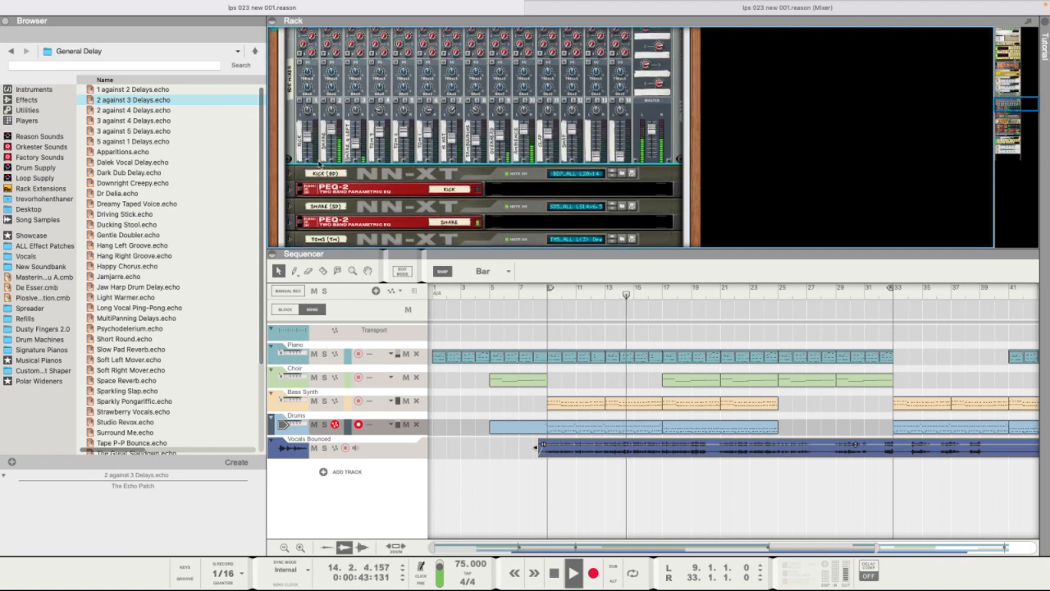
click(379, 59)
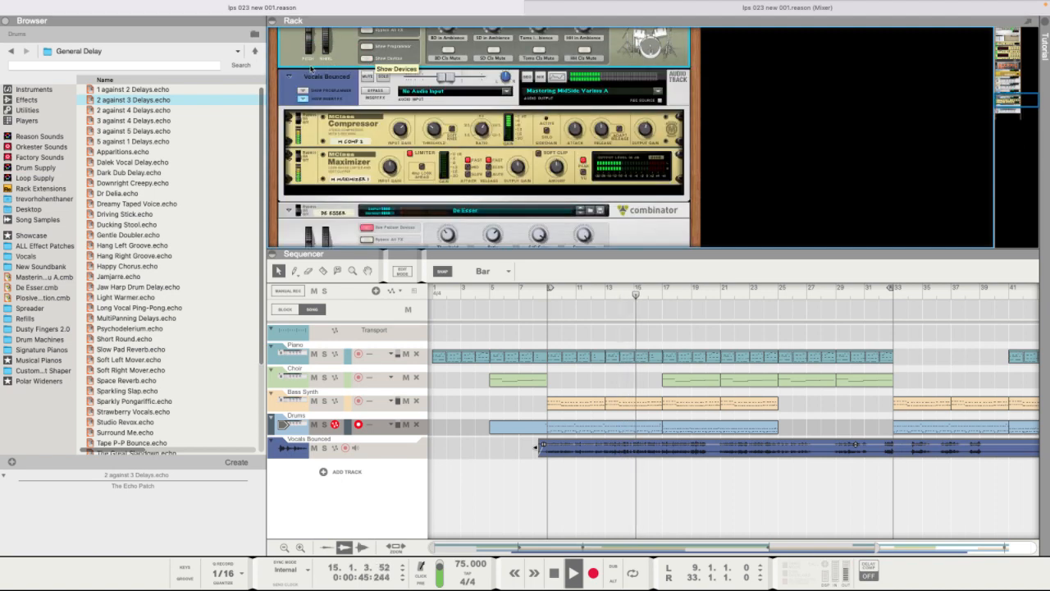
- Add a Pulveriser Demolition effect to the Drums device and set its Squash to 27%
right_click(292, 60)
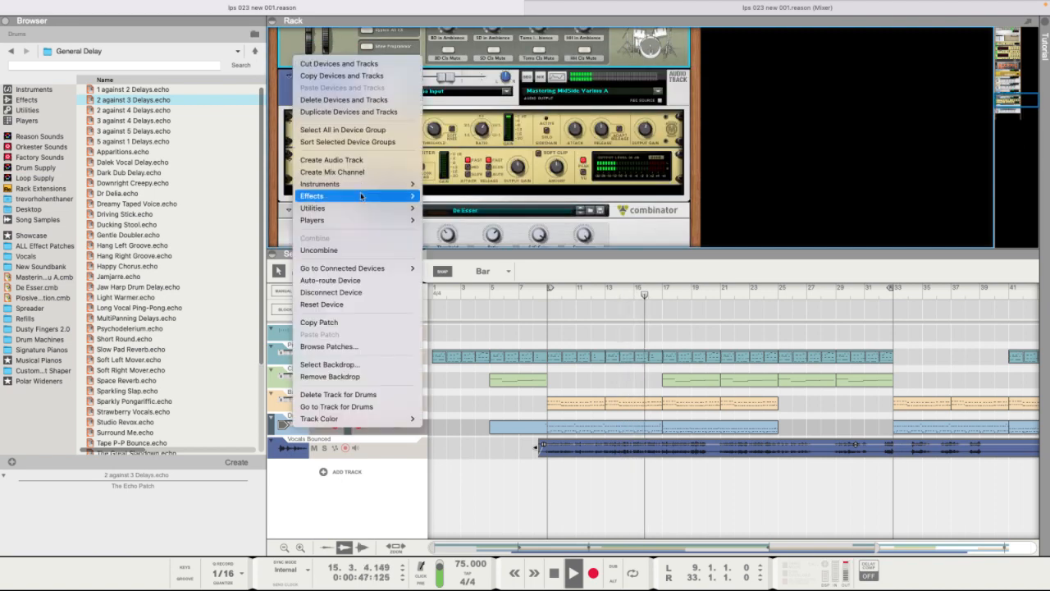
mouse_move(386, 196)
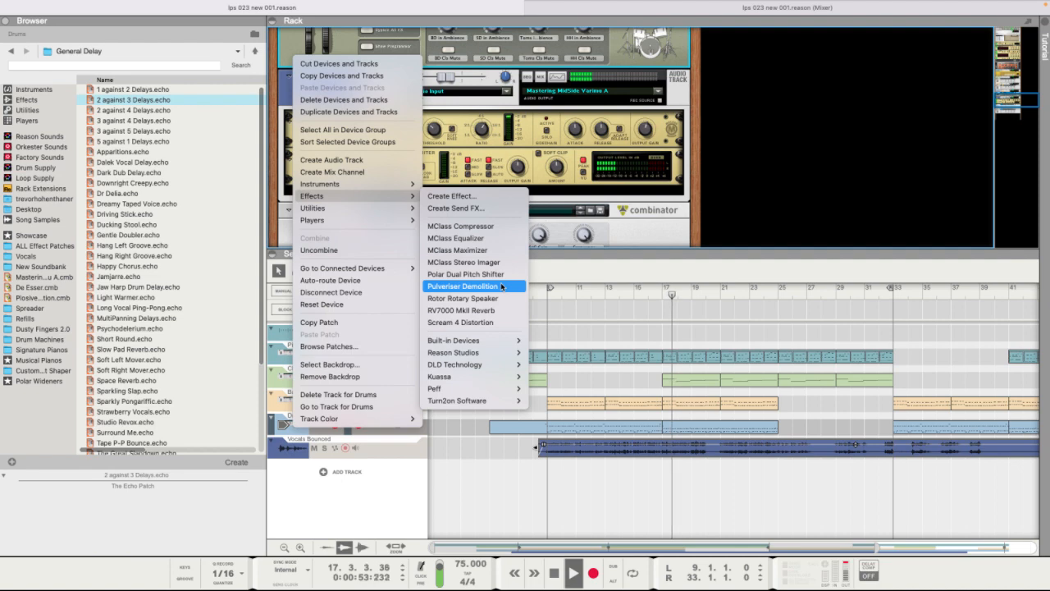
click(466, 274)
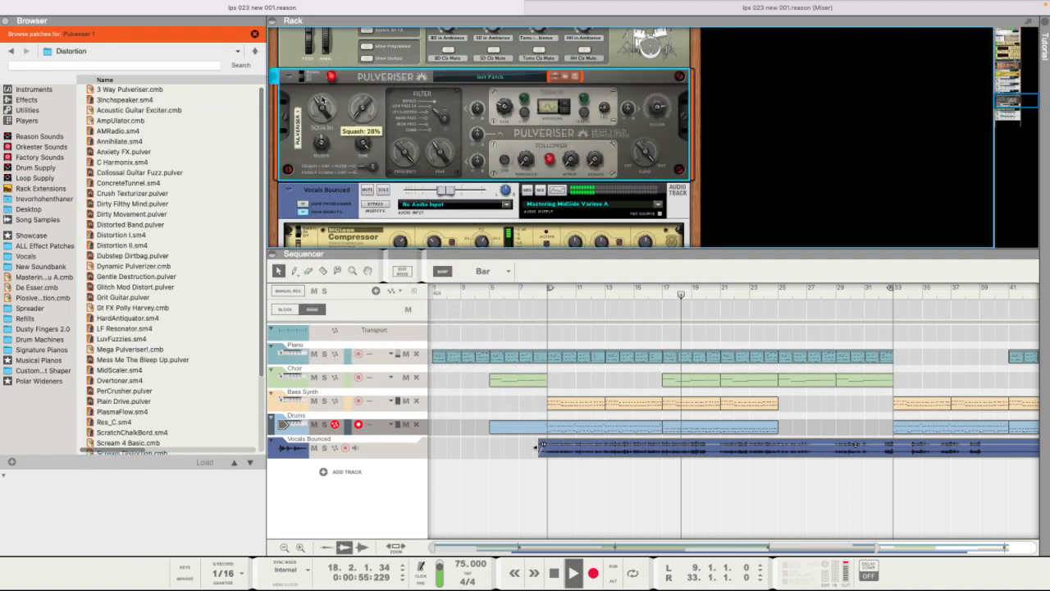
drag(322, 99, 322, 107)
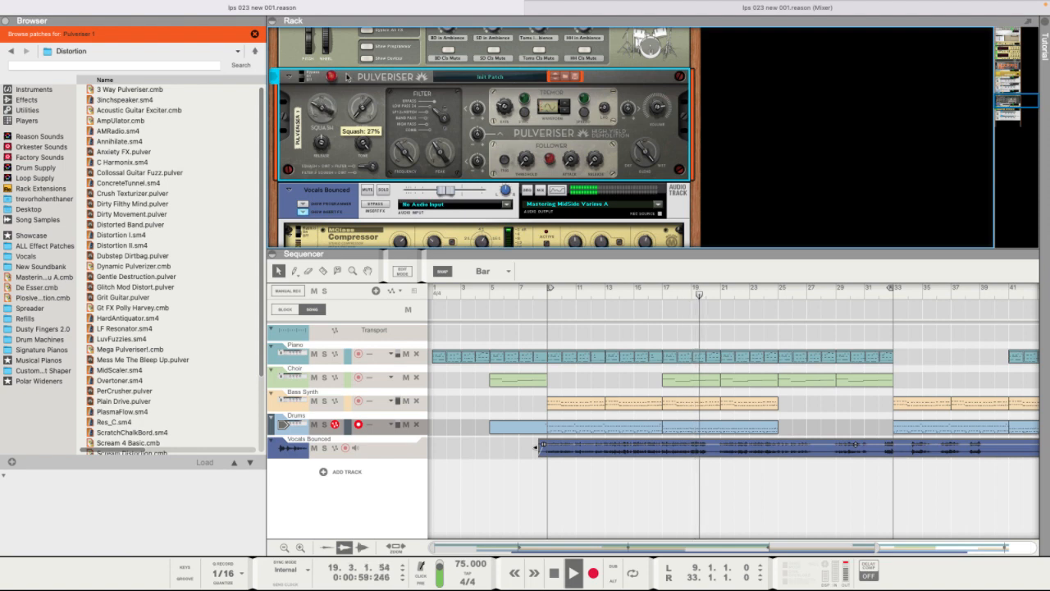
- Expand the drum kit's devices, adjust the snare channel's level in its internal mixer, and replay the song from bar 9
click(371, 58)
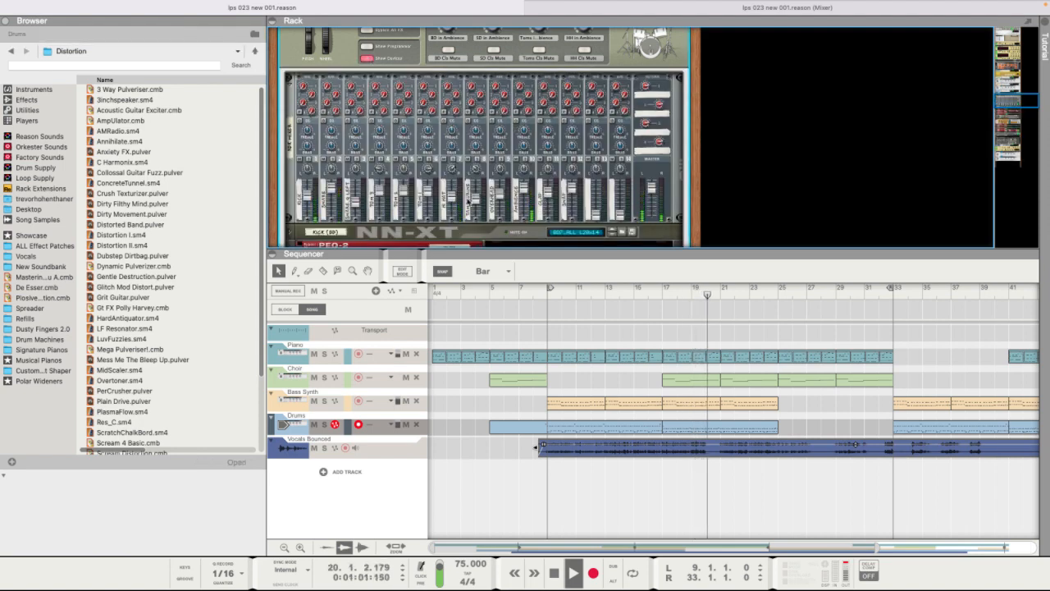
click(455, 207)
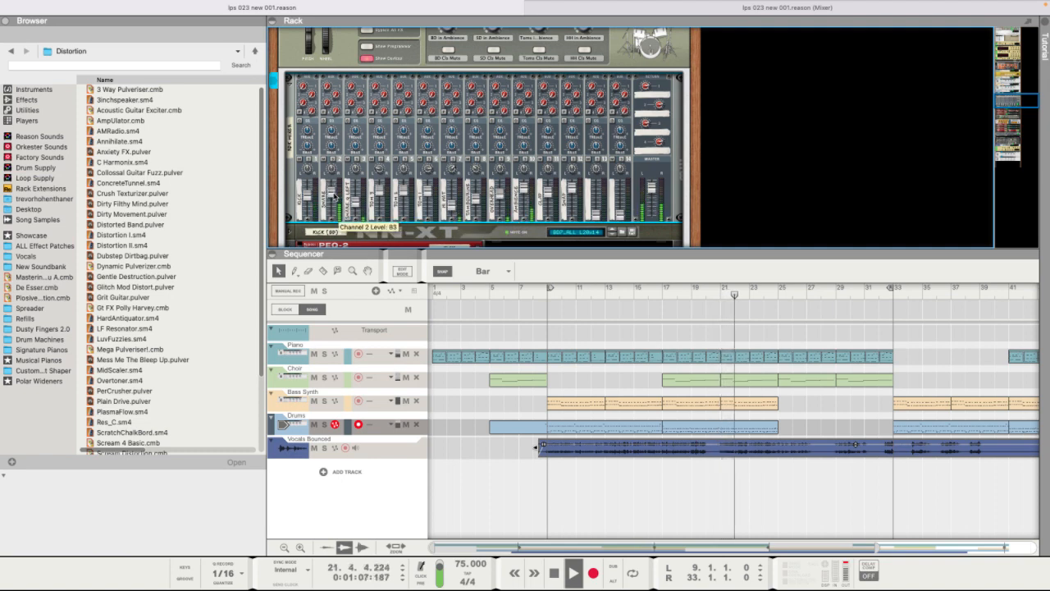
drag(332, 188, 333, 191)
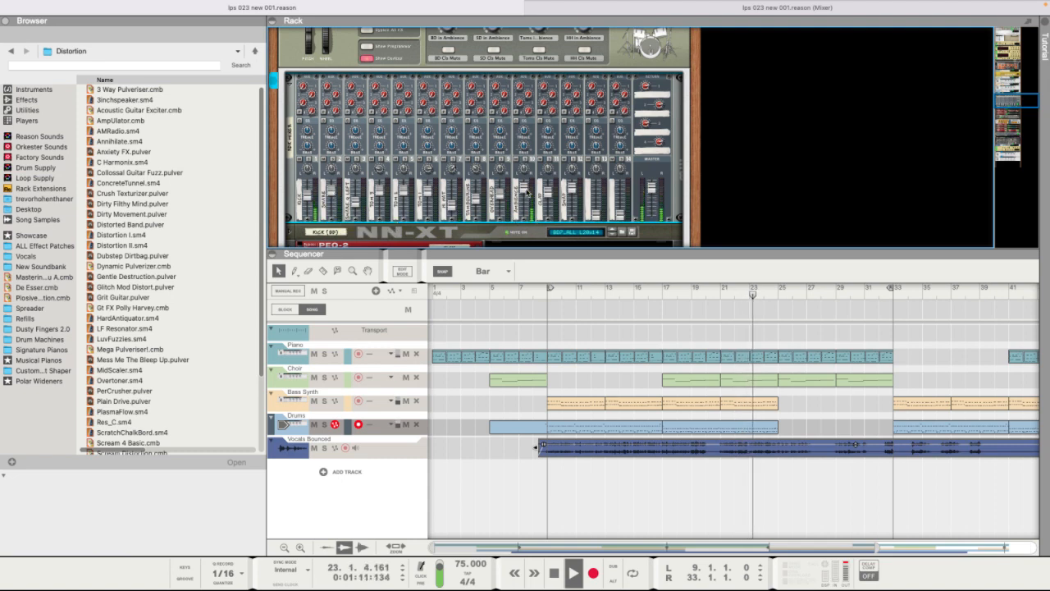
mouse_move(527, 193)
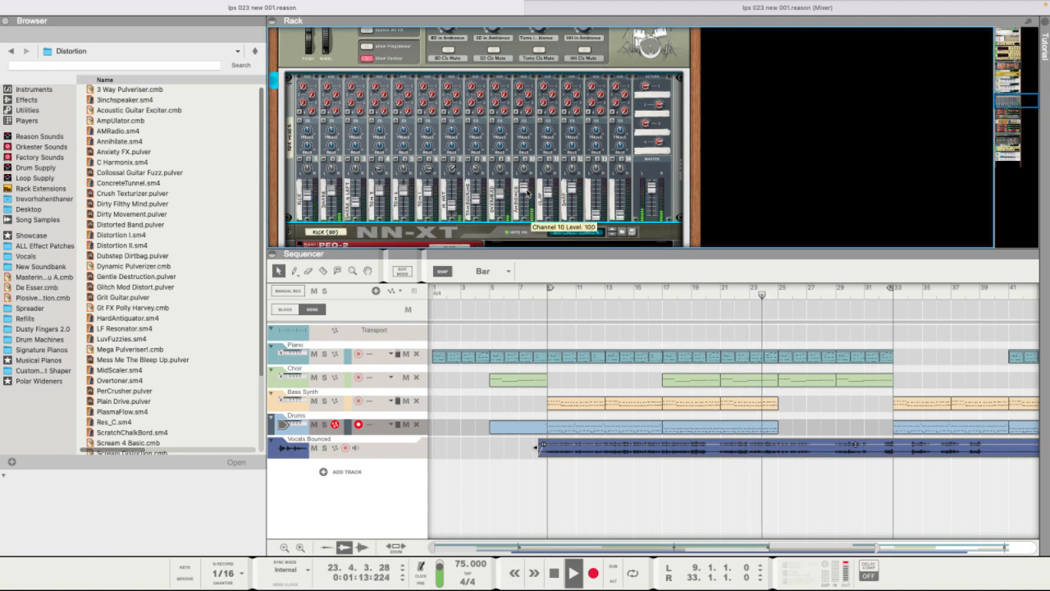
key(space)
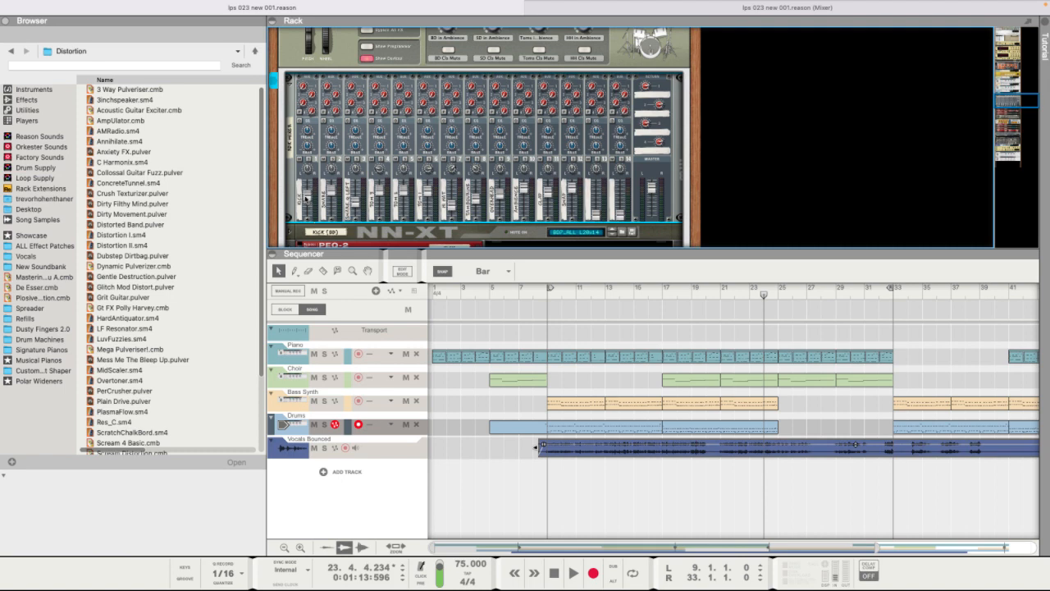
click(541, 299)
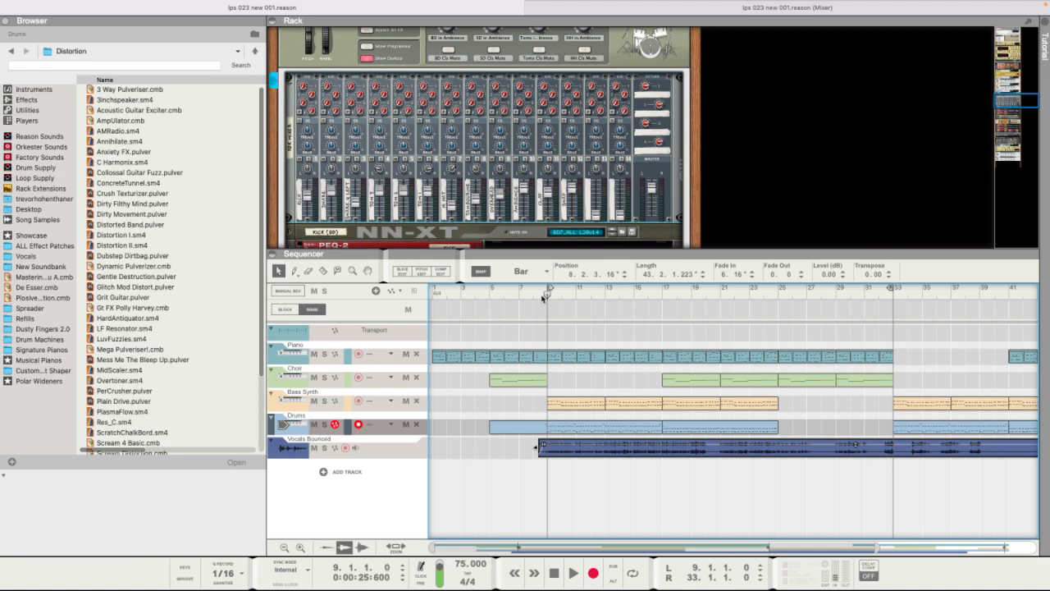
key(space)
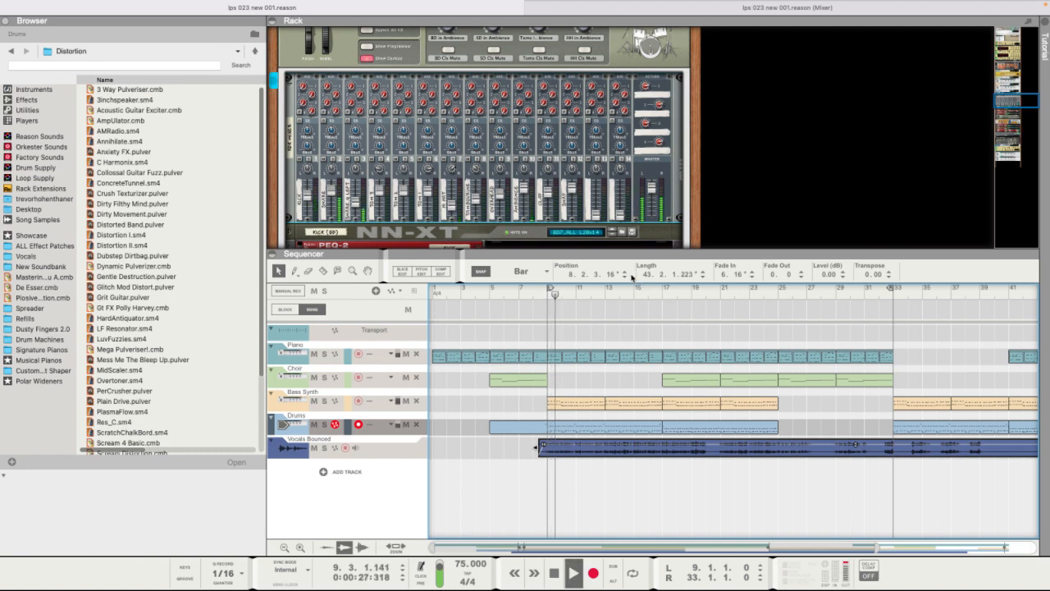
mouse_move(602, 6)
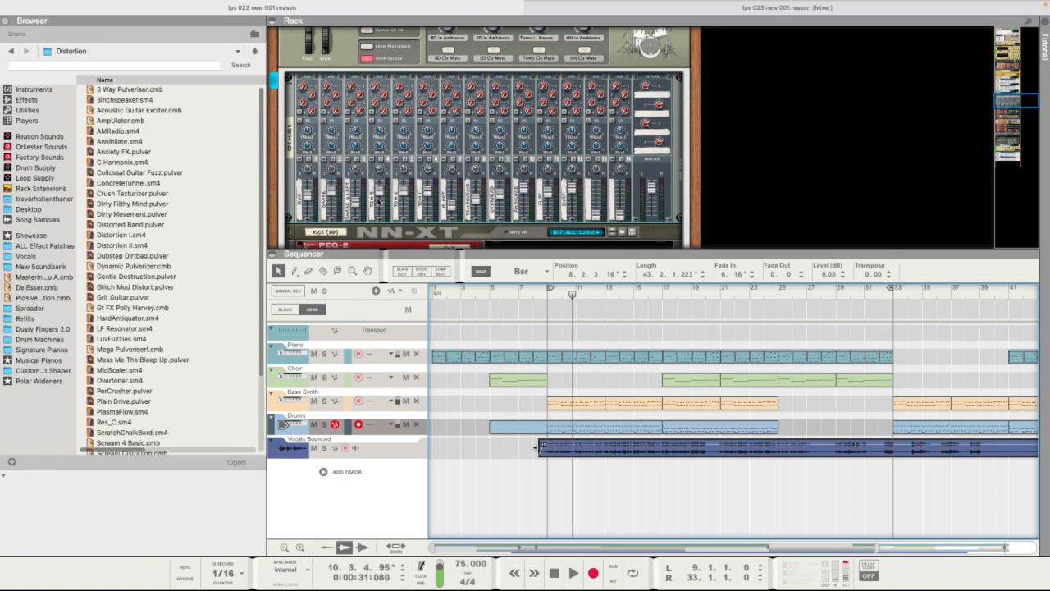
- Try the BD4_ALL L26x14 Open.sxt patch on the kick sampler from bar 9 and return to BD7_ALL L20x14.sxt
click(622, 233)
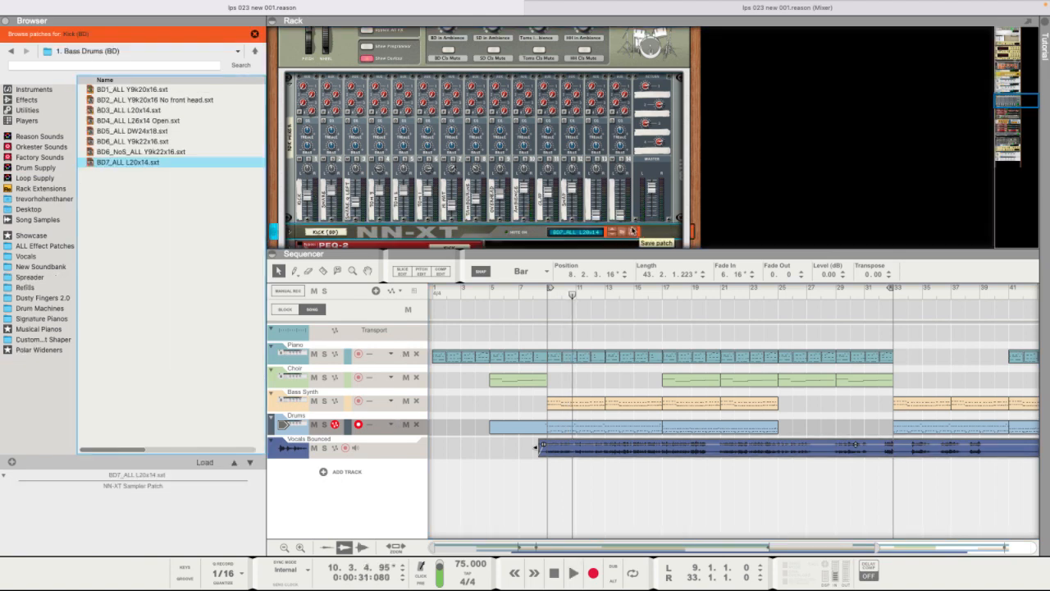
click(148, 122)
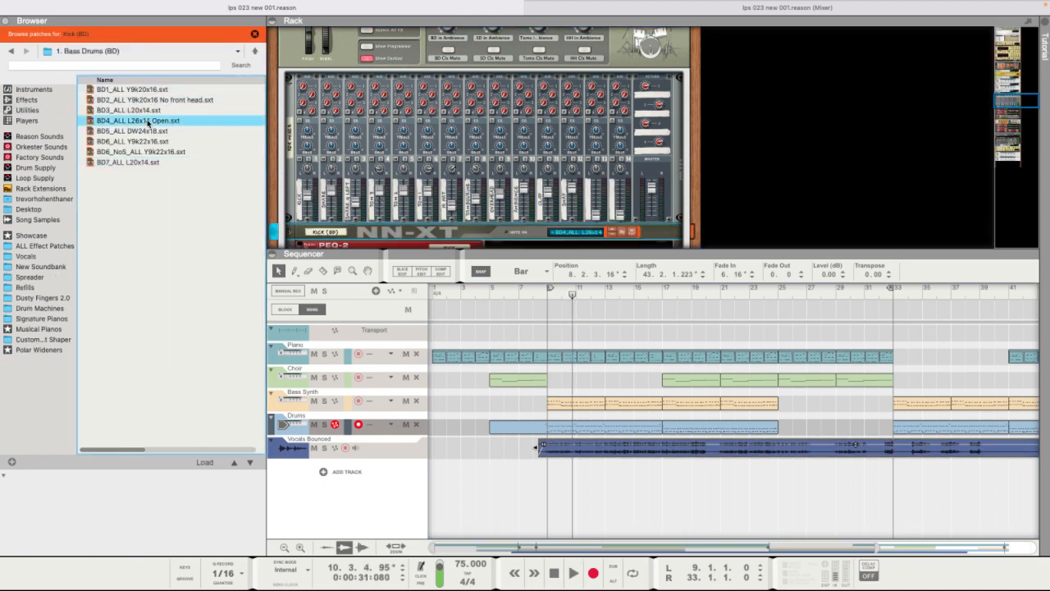
click(536, 296)
key(space)
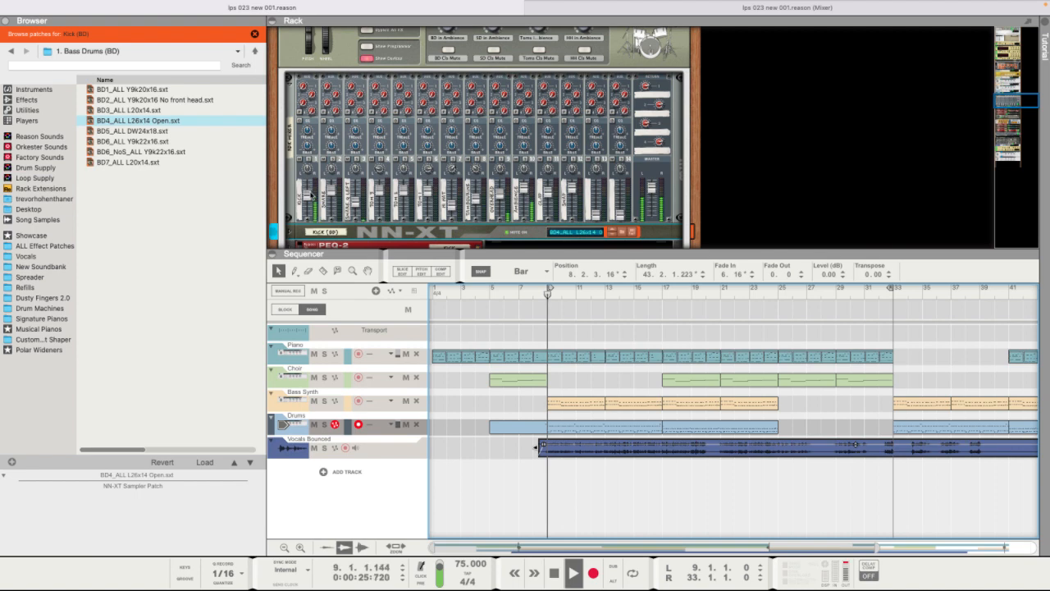
mouse_move(309, 198)
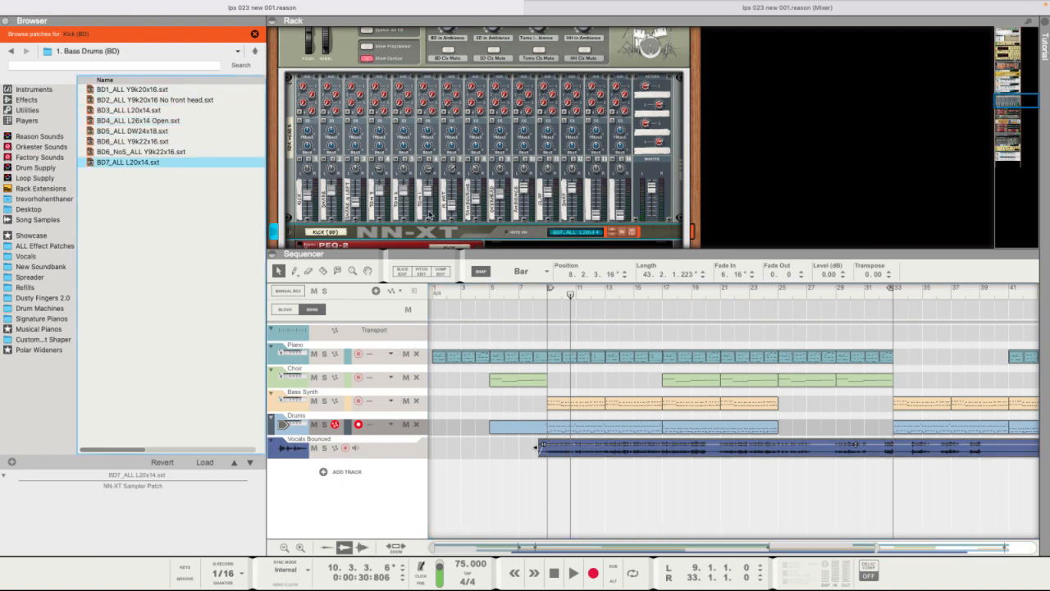
- Open the Drums clip starting at bar 9, transpose its kick notes to G1, and play from bar 9
double_click(565, 435)
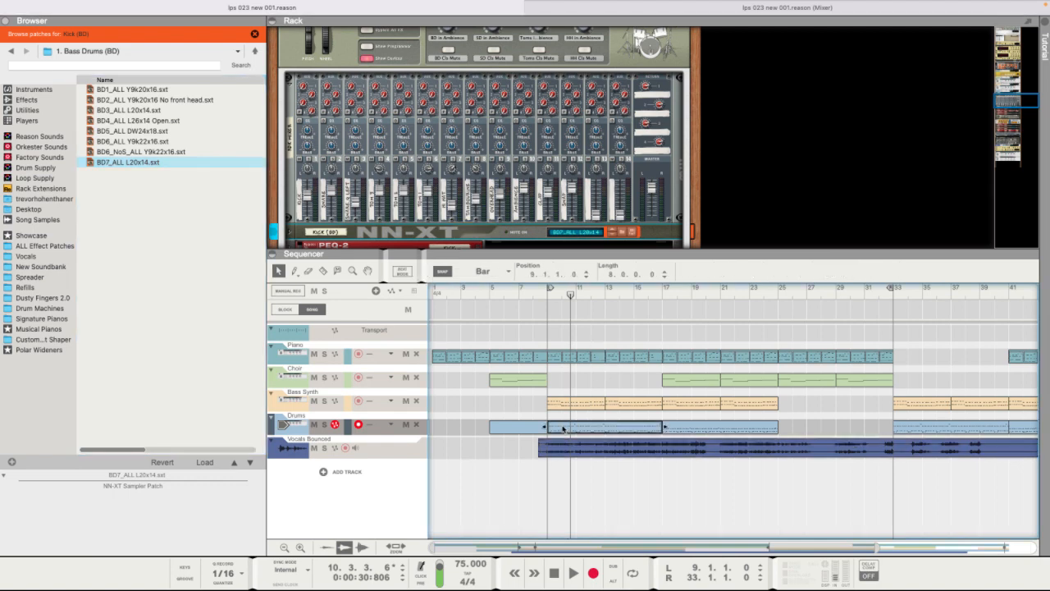
drag(604, 251, 606, 6)
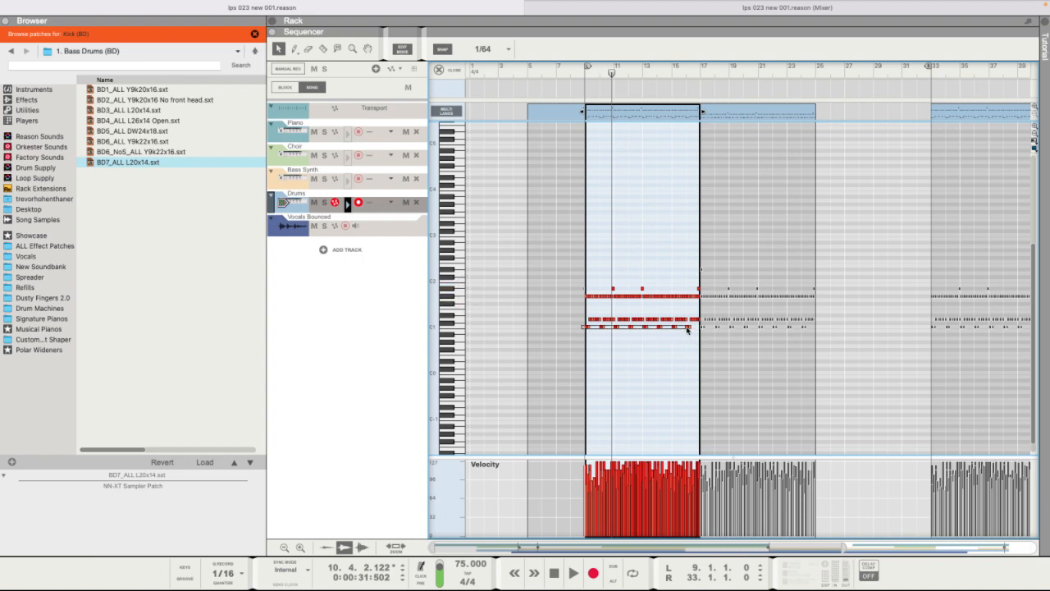
drag(697, 328, 700, 328)
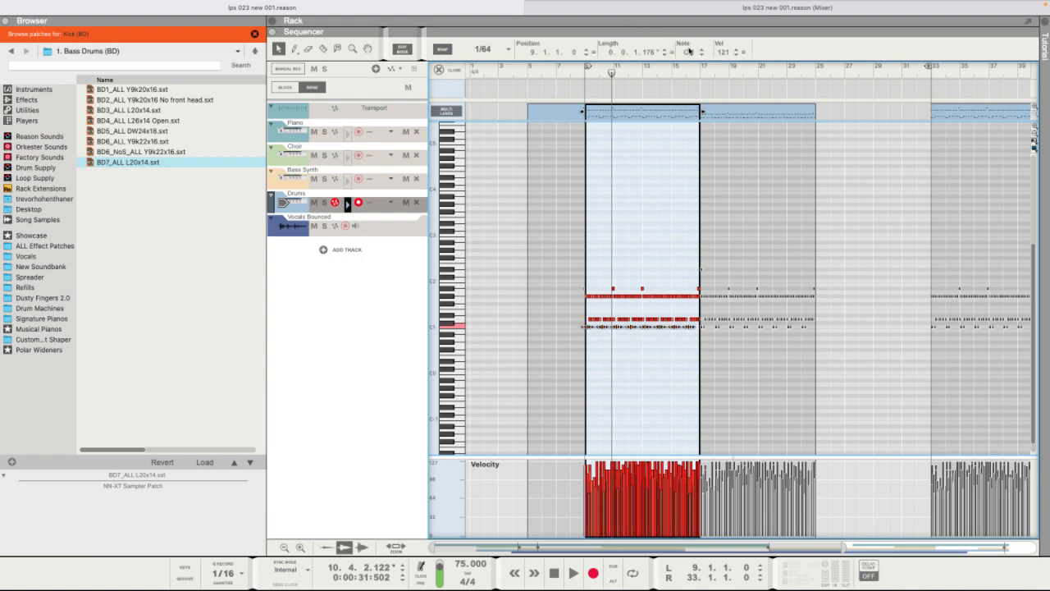
drag(690, 51, 688, 36)
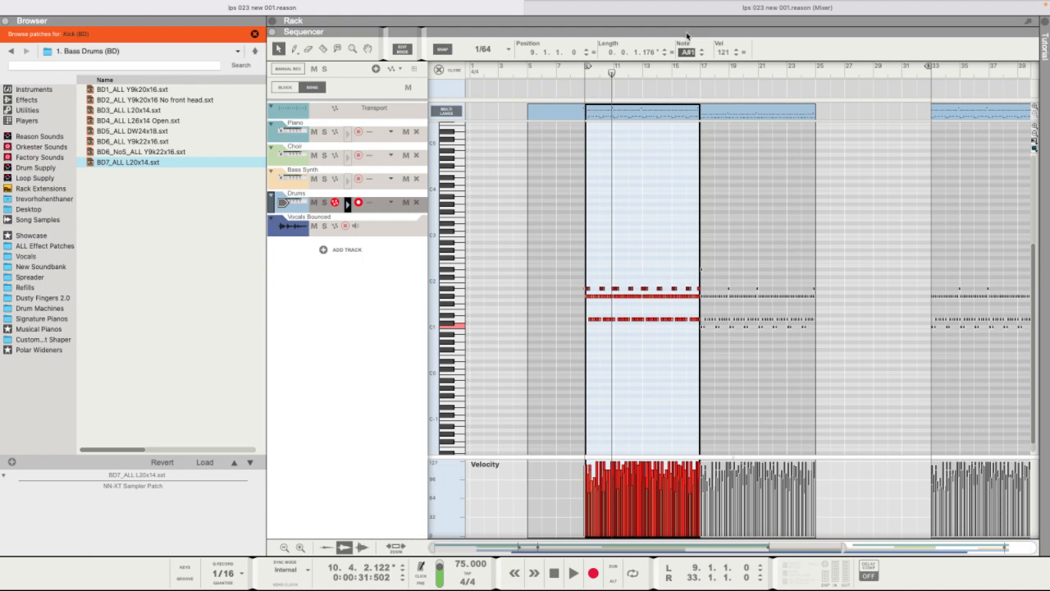
click(584, 71)
key(space)
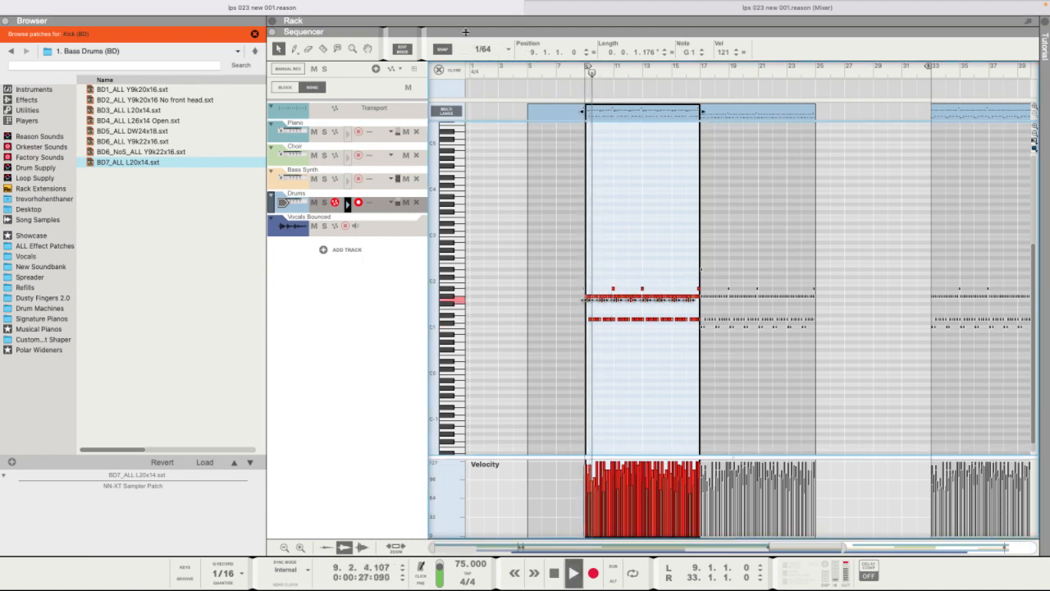
- Center the pan of channel 4, the first tom, in the drum kit's internal mixer and lower its level
drag(477, 29, 477, 213)
scroll(434, 120, down, 3)
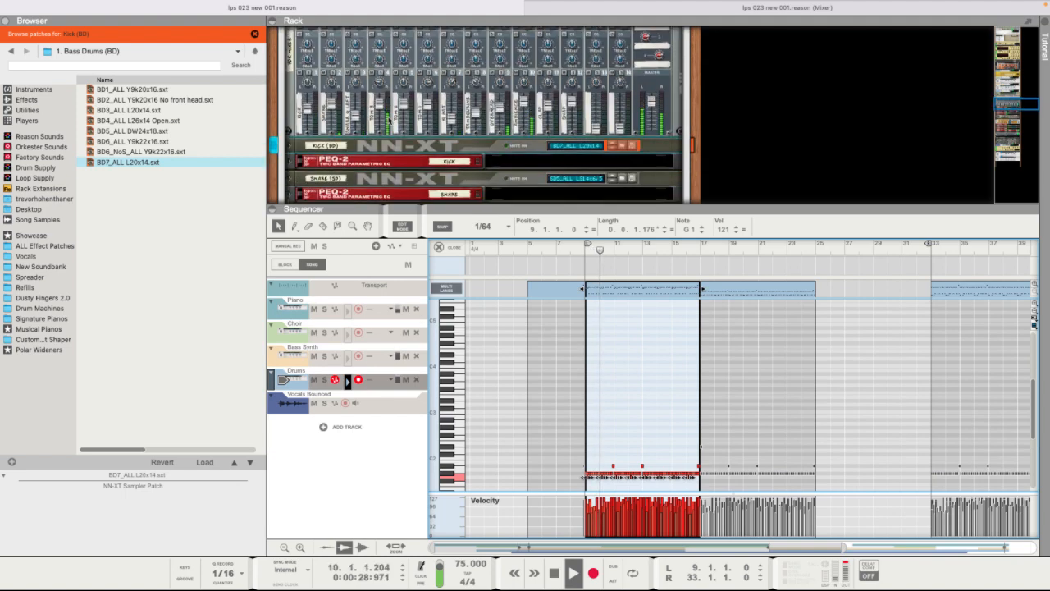
click(380, 80)
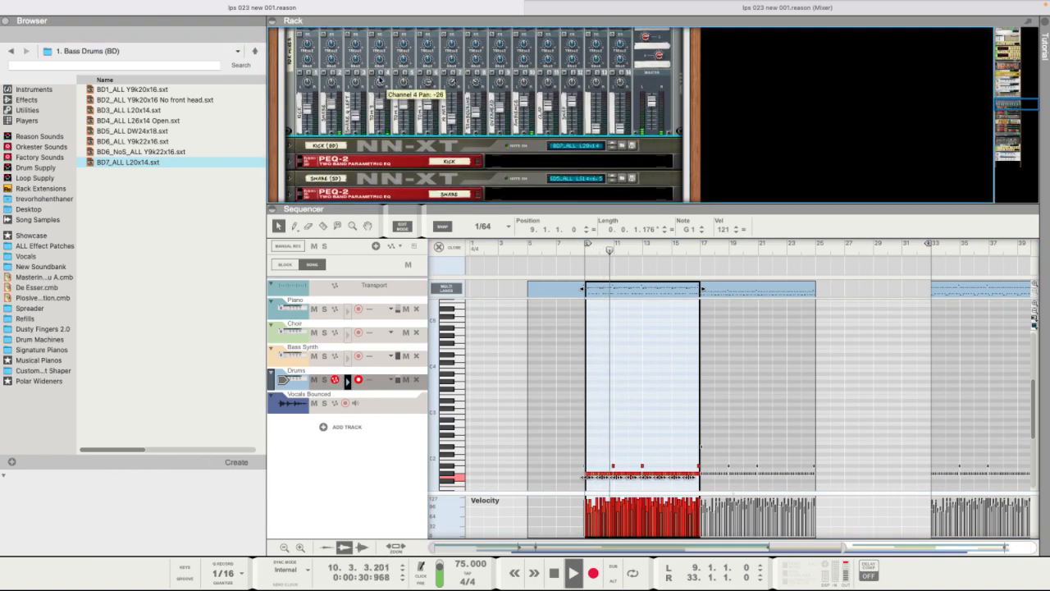
super+click(380, 79)
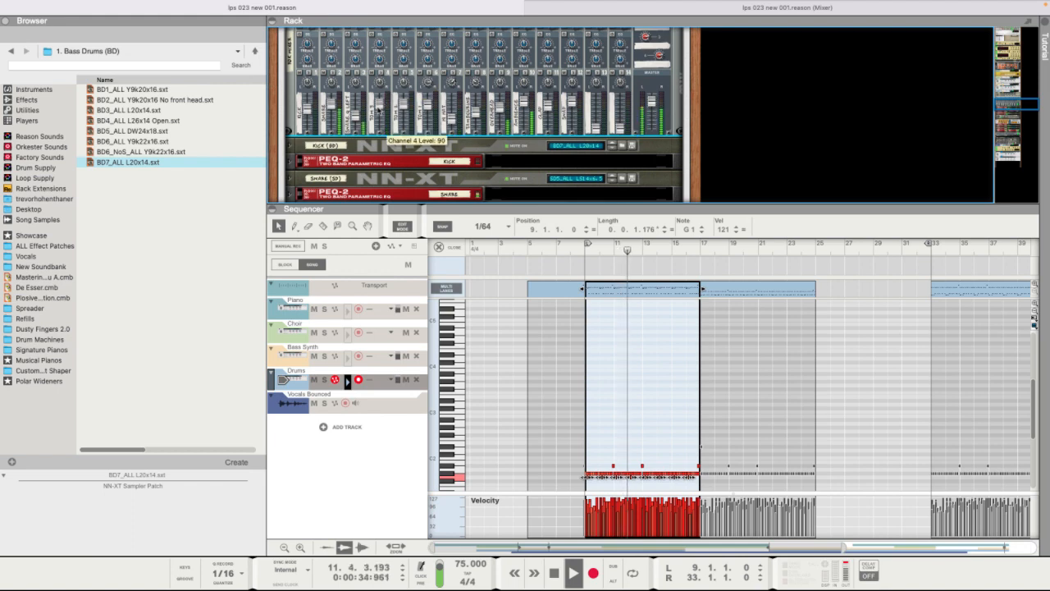
drag(380, 111, 379, 120)
- Look over the drum kit's samplers and EQs, and fine-tune the level of channel 4, the first tom, in its internal mixer
scroll(494, 132, down, 5)
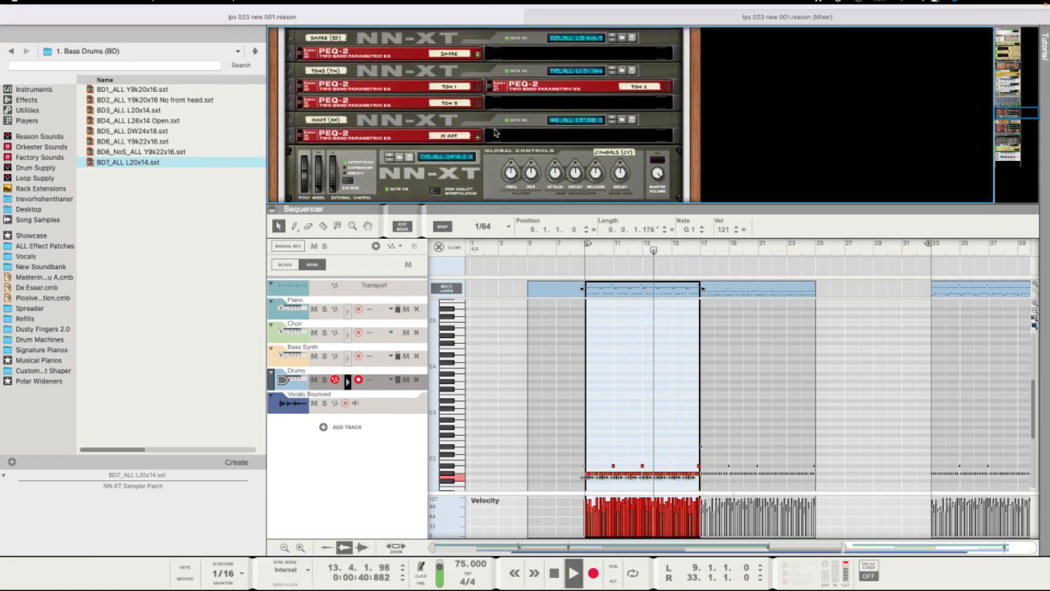
scroll(495, 131, down, 3)
scroll(495, 132, up, 8)
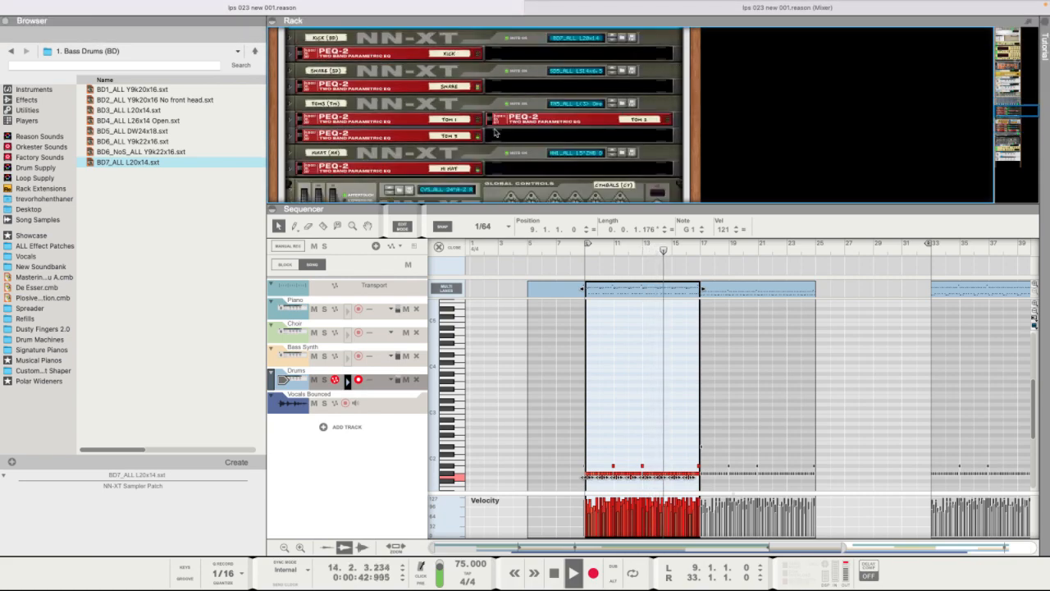
scroll(495, 131, up, 3)
mouse_move(383, 160)
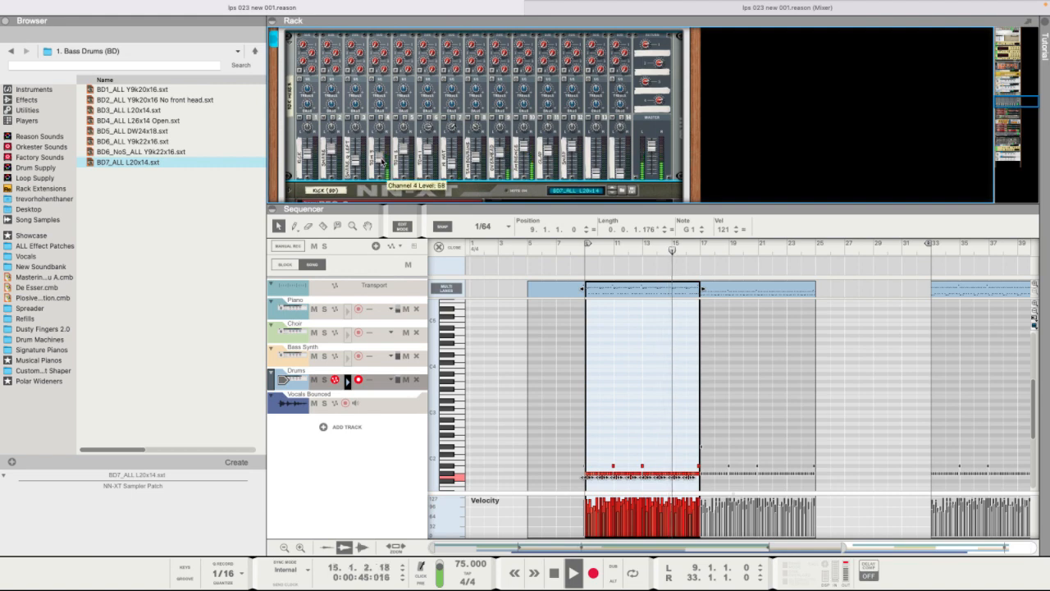
drag(381, 160, 381, 158)
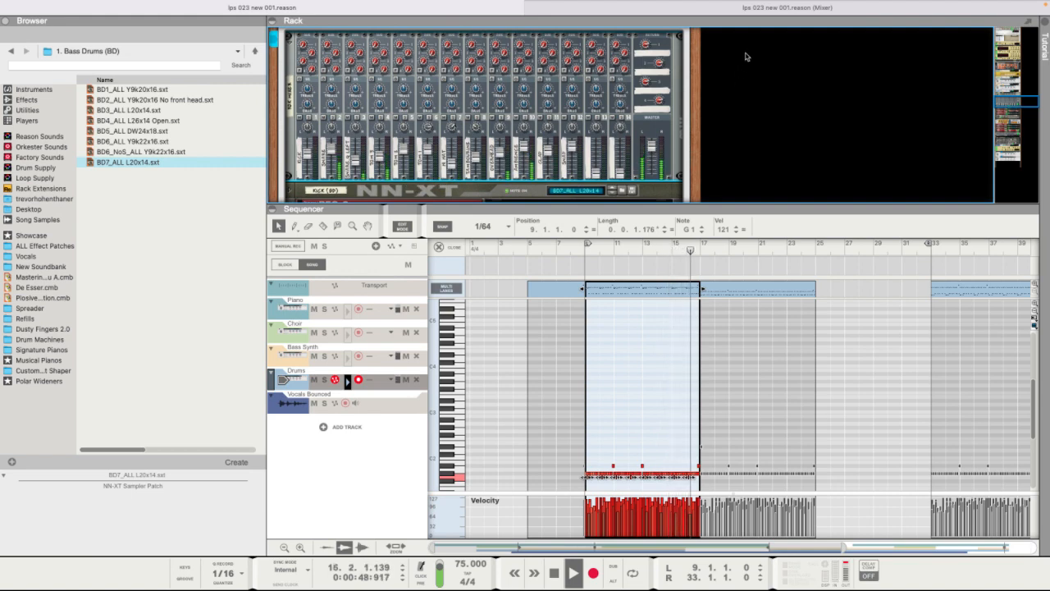
- Create The Echo as a send effect in the second FX return slot of the main mixer
click(739, 10)
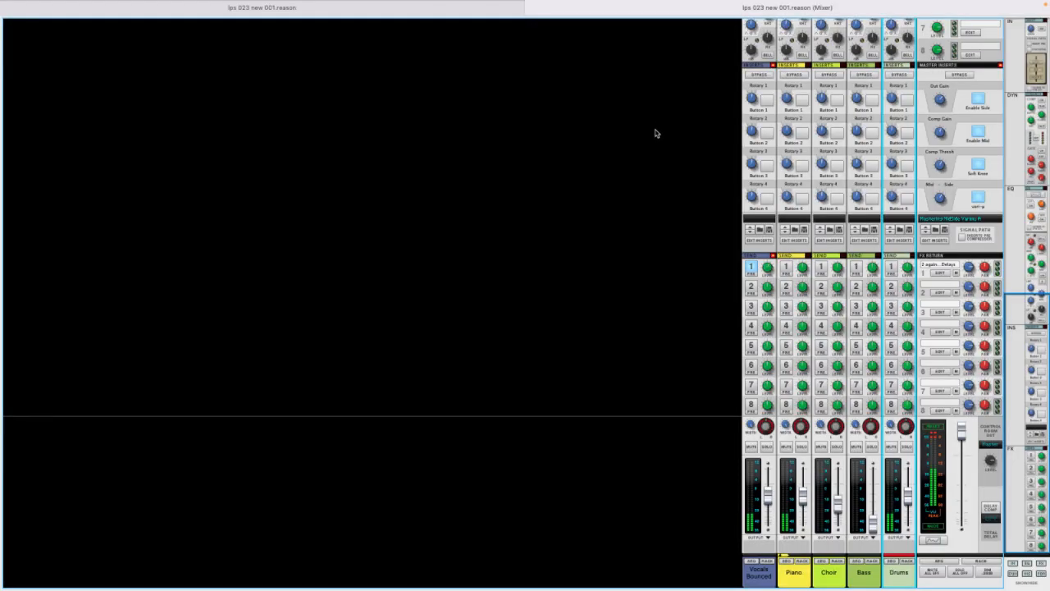
click(426, 5)
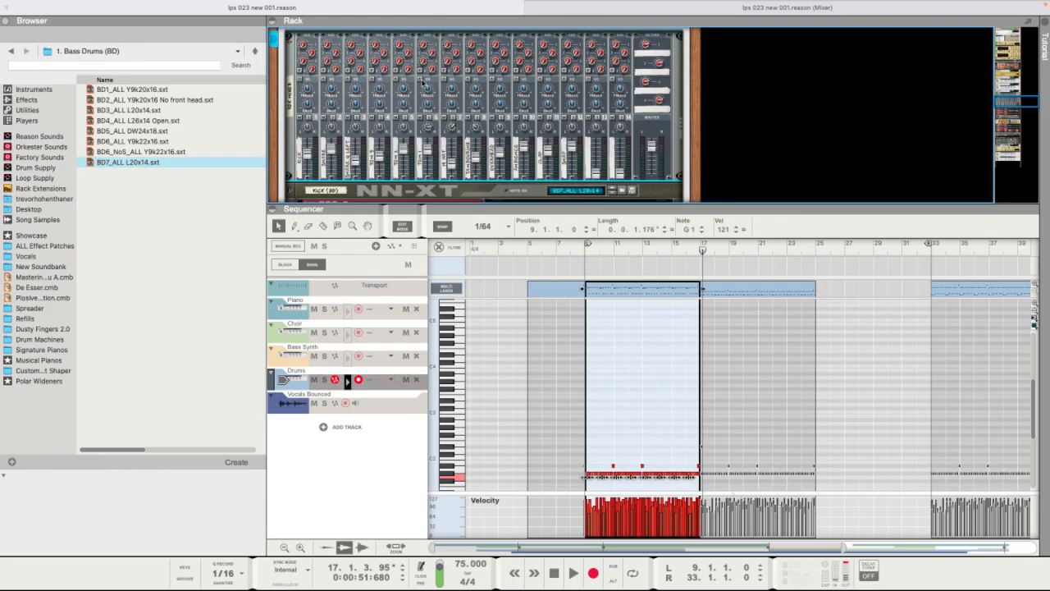
mouse_move(450, 166)
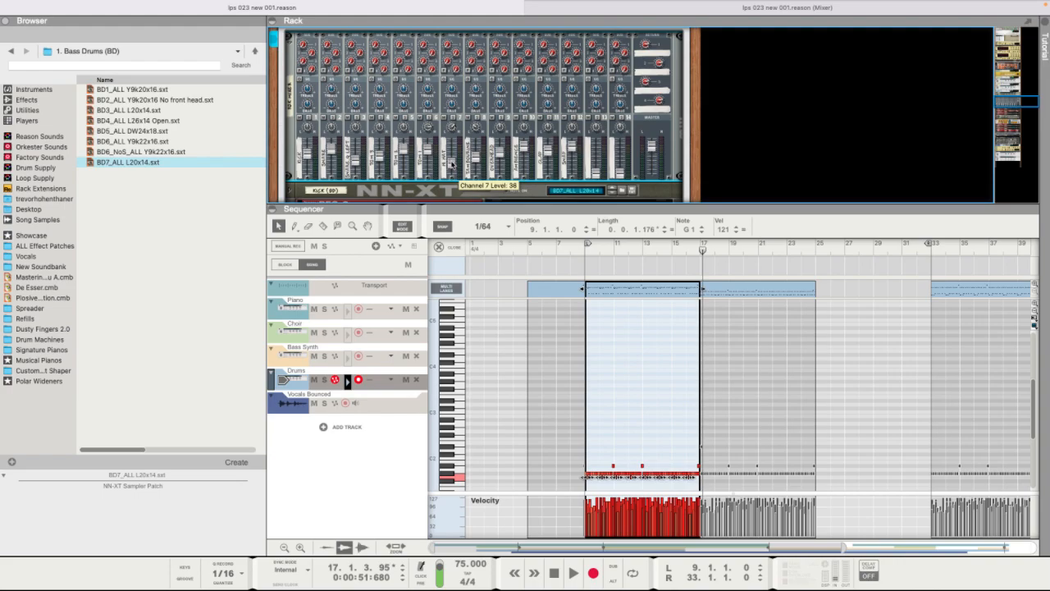
click(758, 8)
click(944, 288)
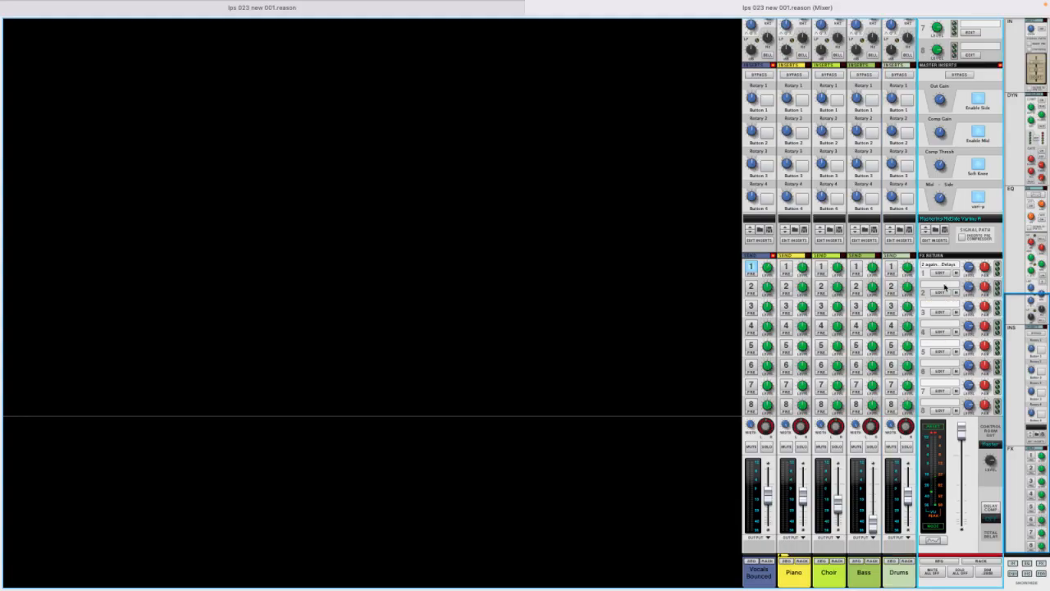
right_click(918, 154)
click(1004, 233)
right_click(938, 284)
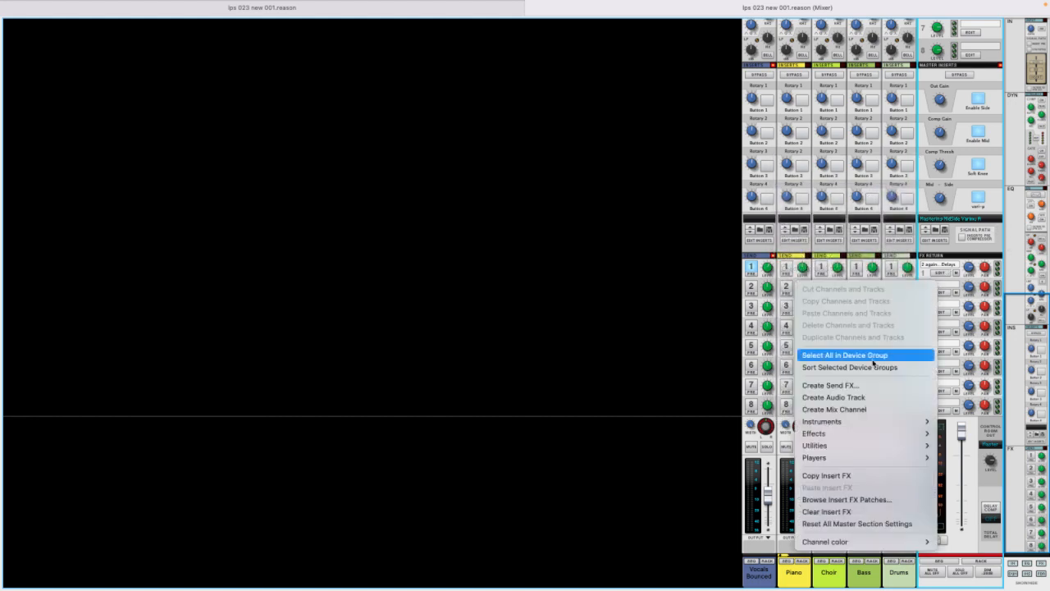
click(930, 384)
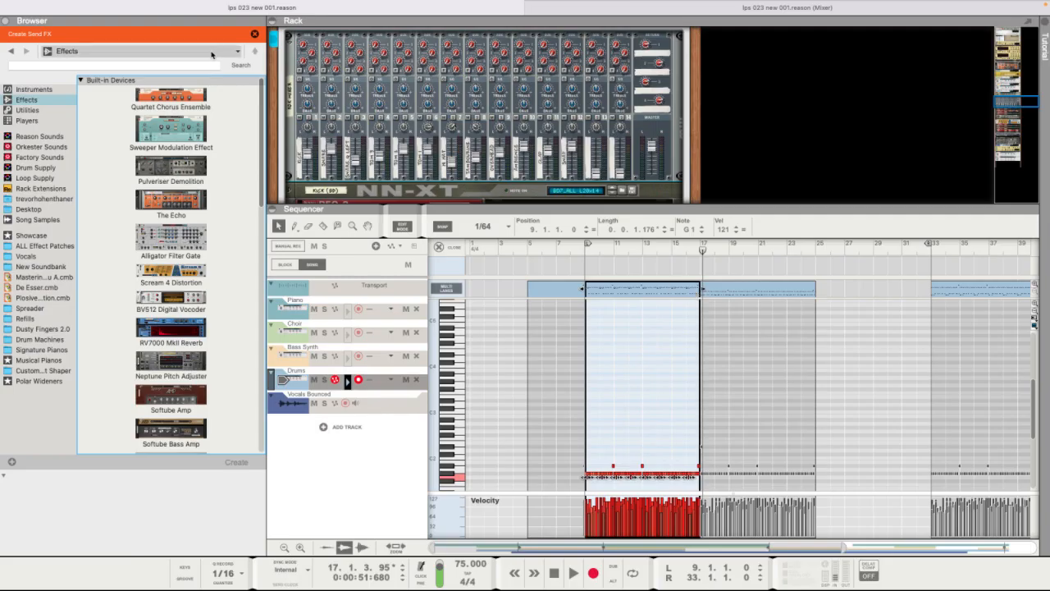
double_click(190, 204)
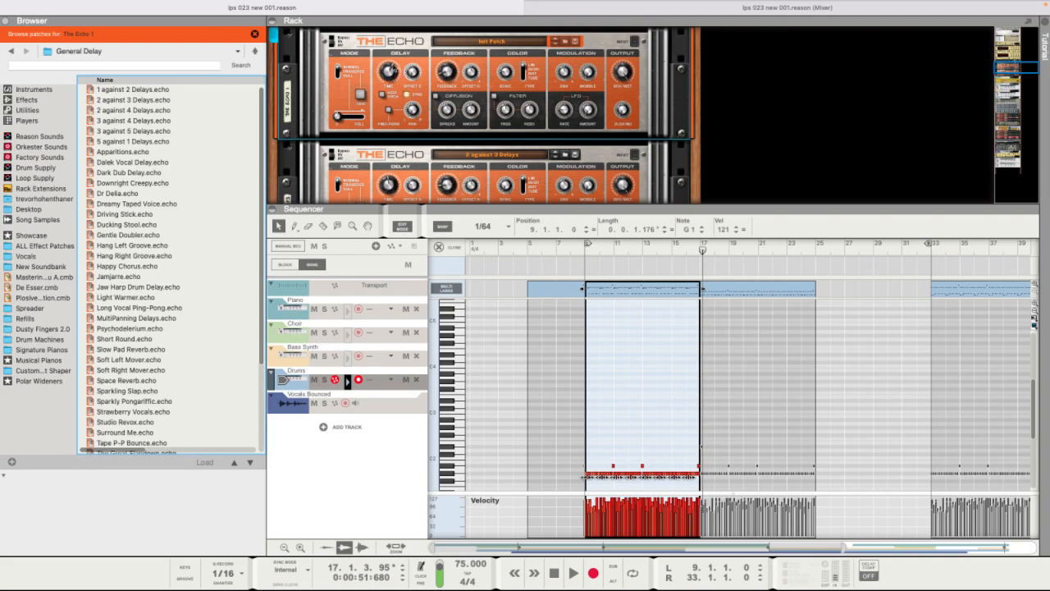
- Solo the Drums track and play the song from bar 9
click(598, 33)
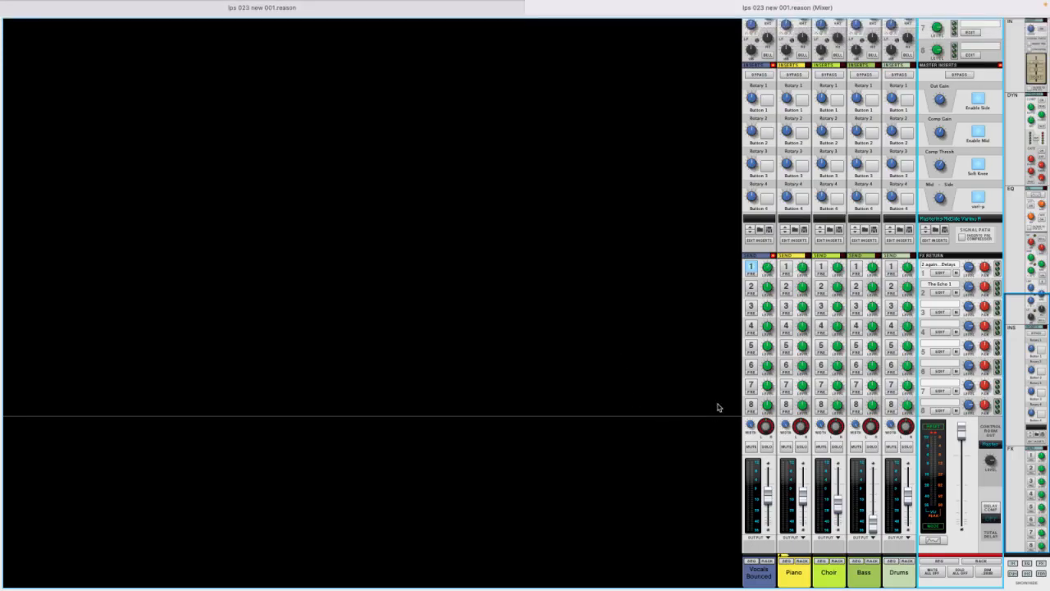
click(485, 39)
click(527, 248)
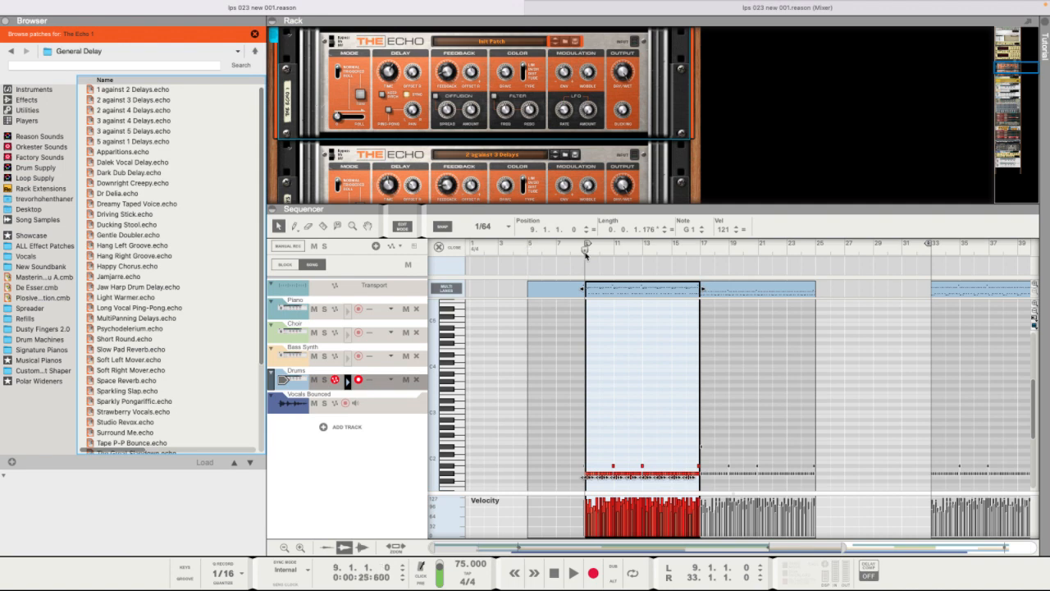
click(324, 380)
key(space)
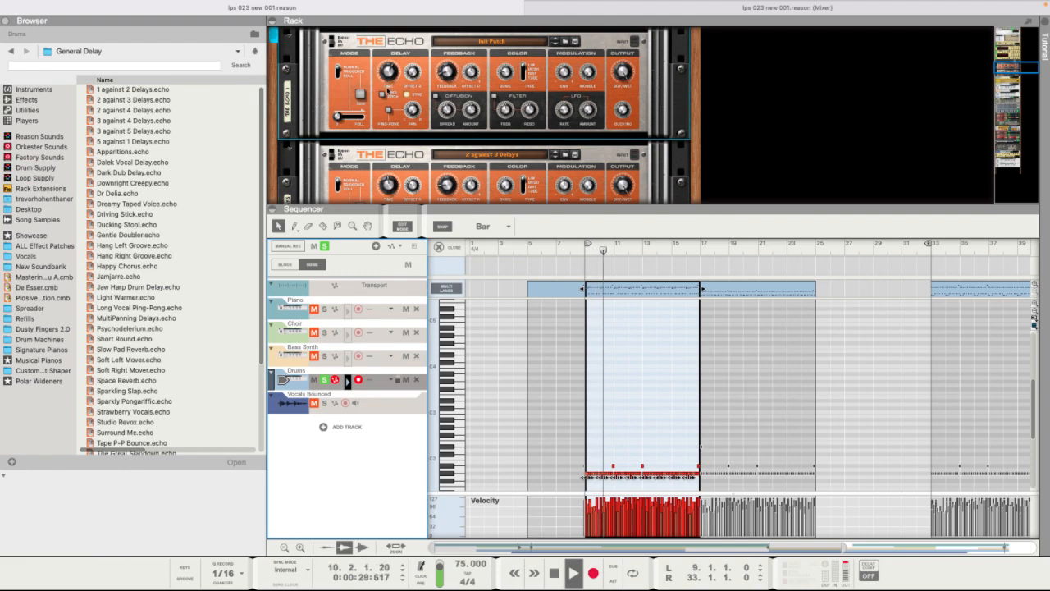
- Enable send 2 on the Drums channel, check The Echo's delay time during playback, and stop the song
click(788, 8)
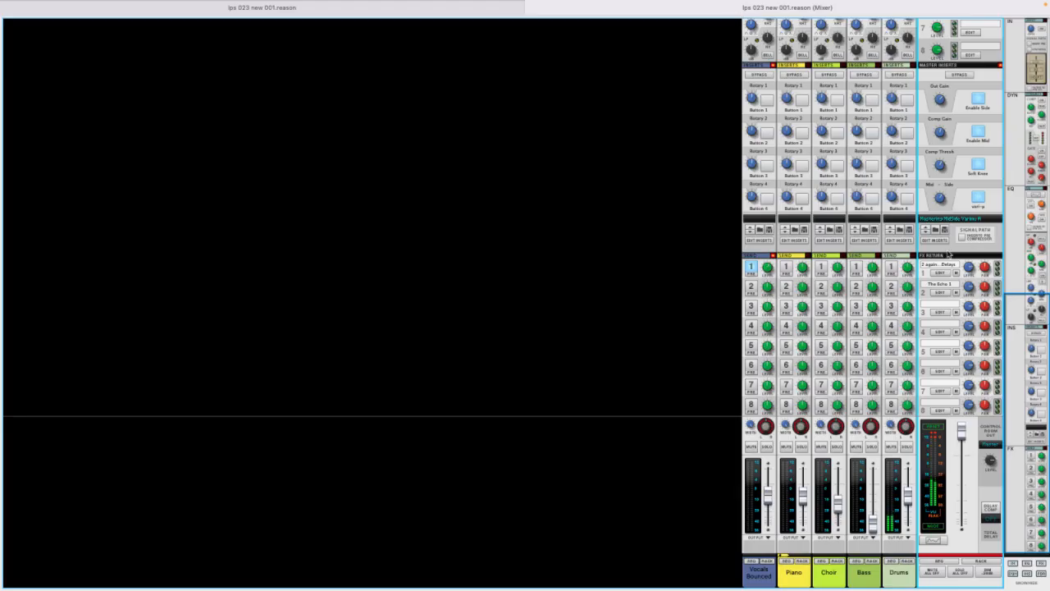
click(894, 288)
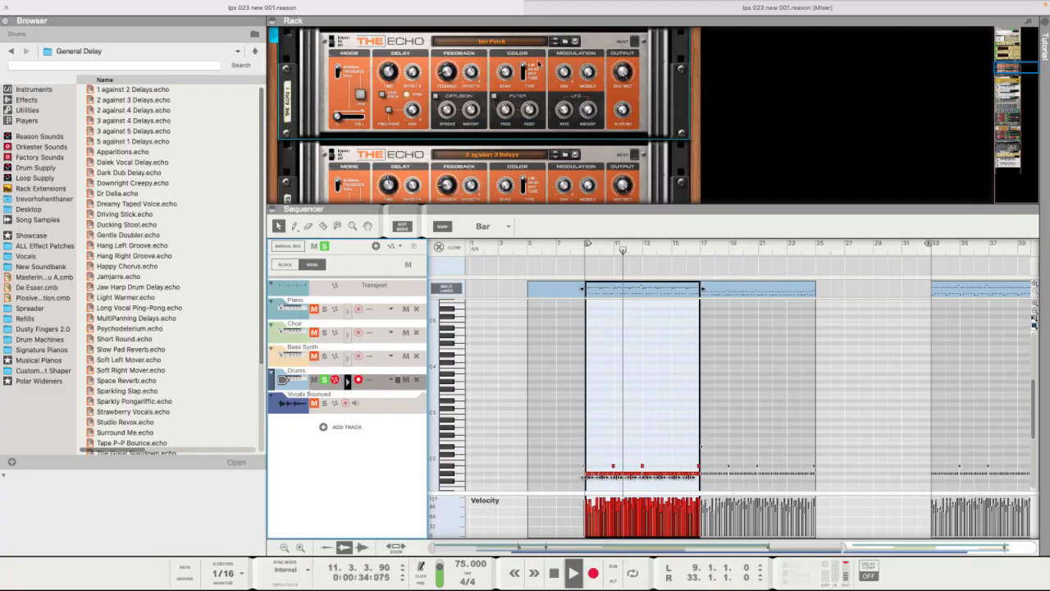
click(514, 9)
mouse_move(394, 80)
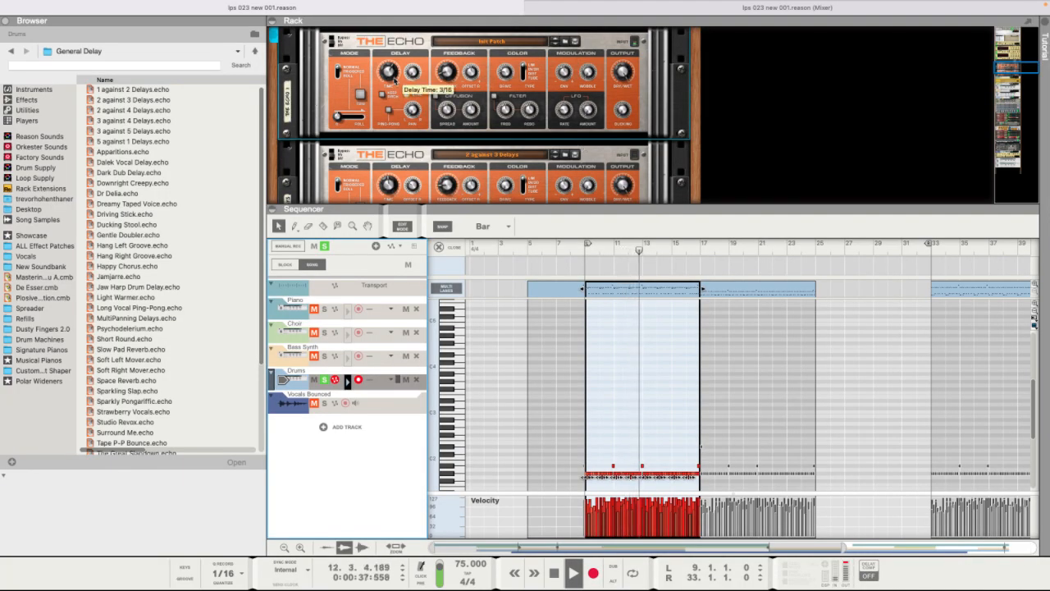
key(space)
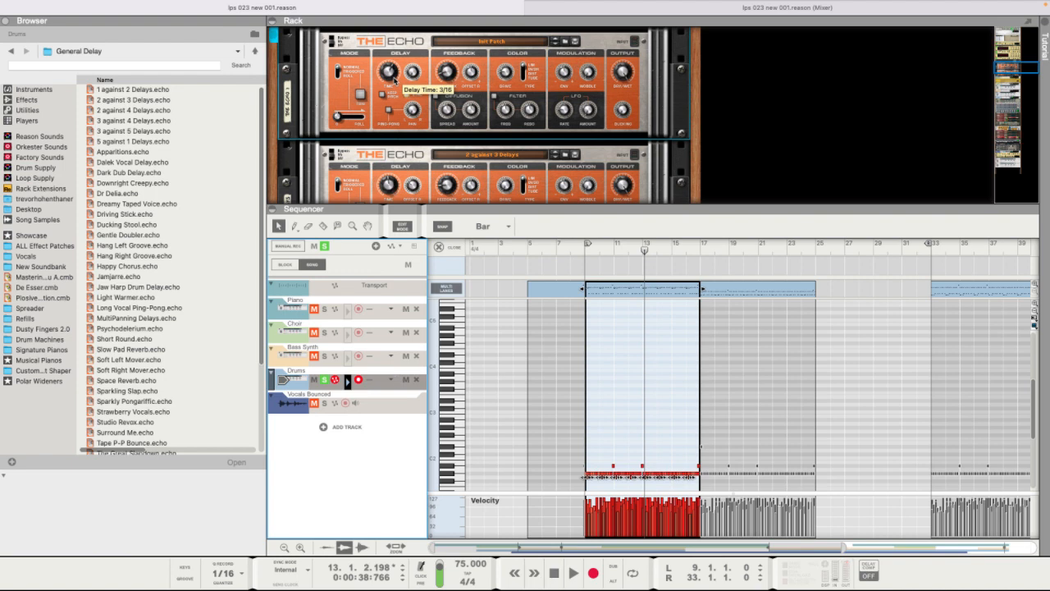
- Clear the Drums solo and play the full song from bar 8
click(601, 7)
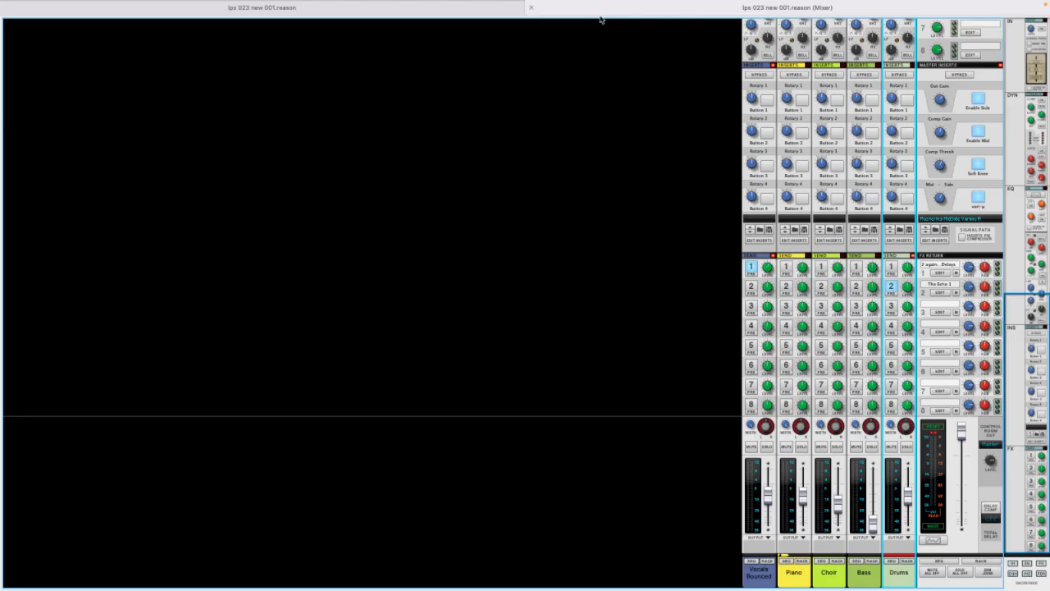
click(509, 7)
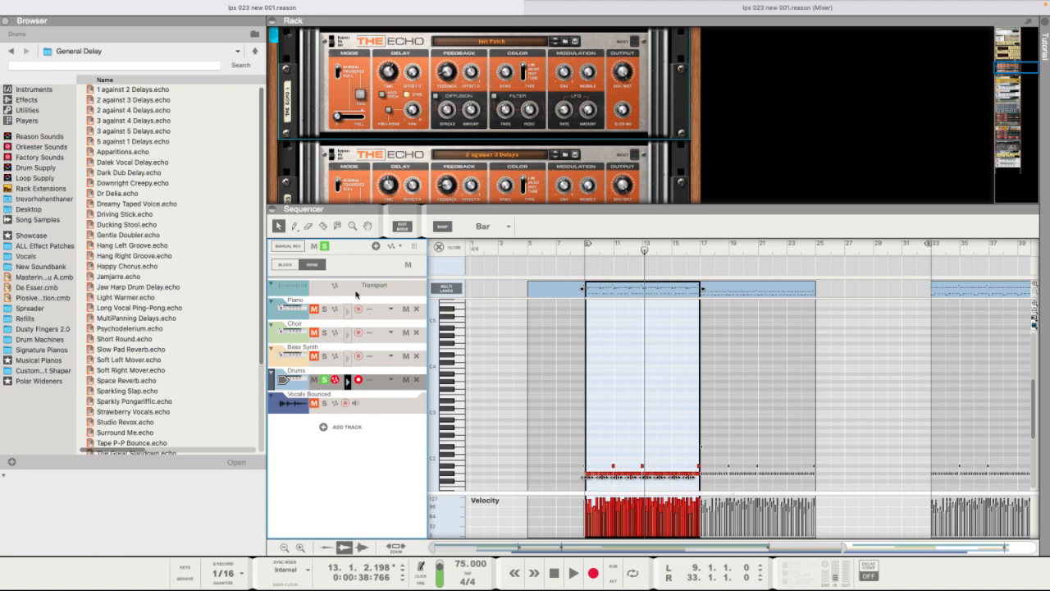
click(324, 246)
click(575, 251)
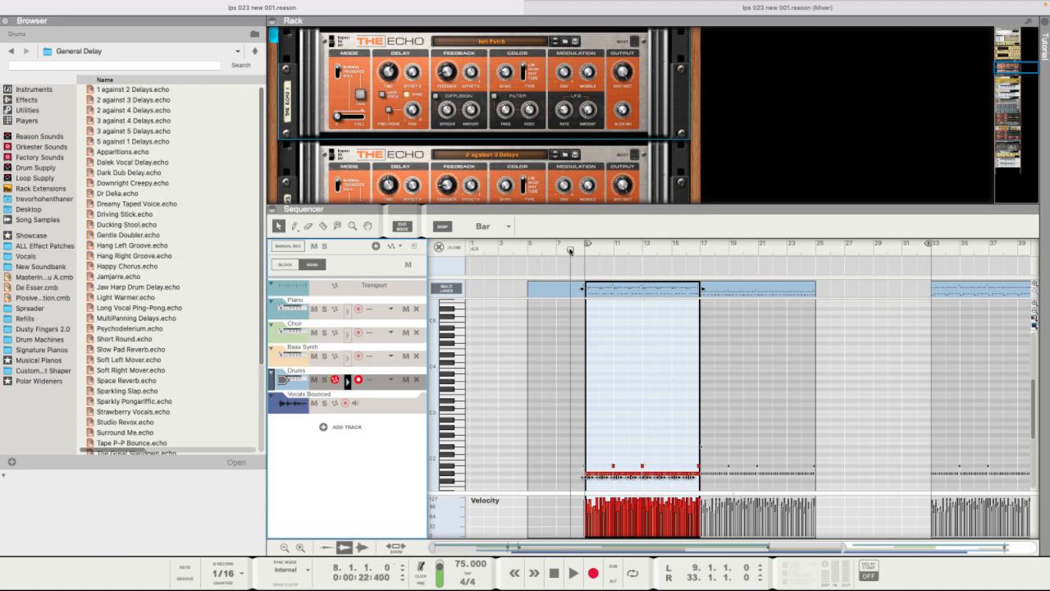
key(space)
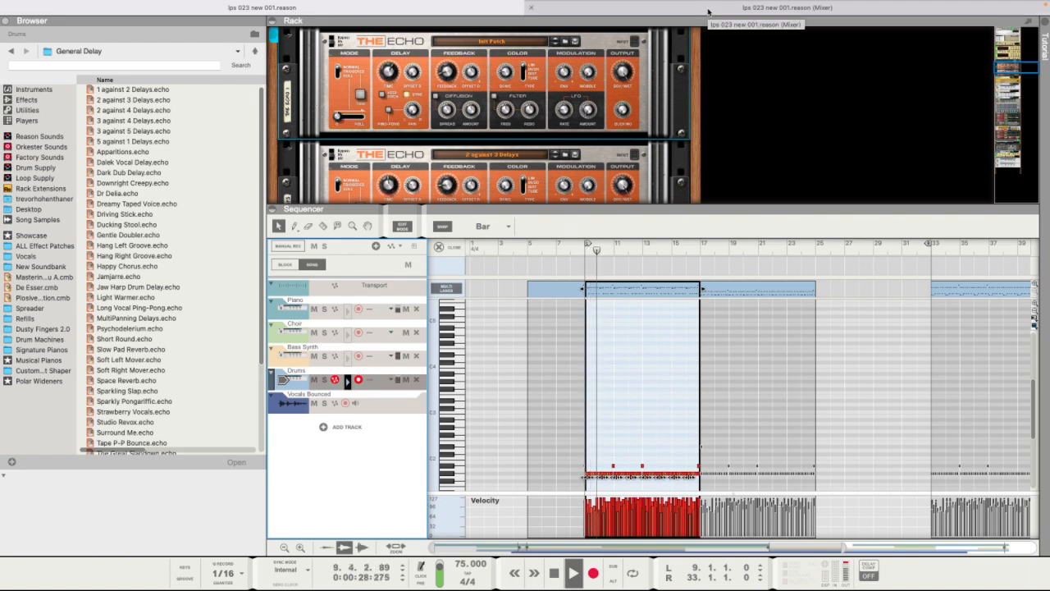
- Create an RV7000 MkII reverb as the third send effect and browse its patch list around the DRM drum reverbs
click(708, 11)
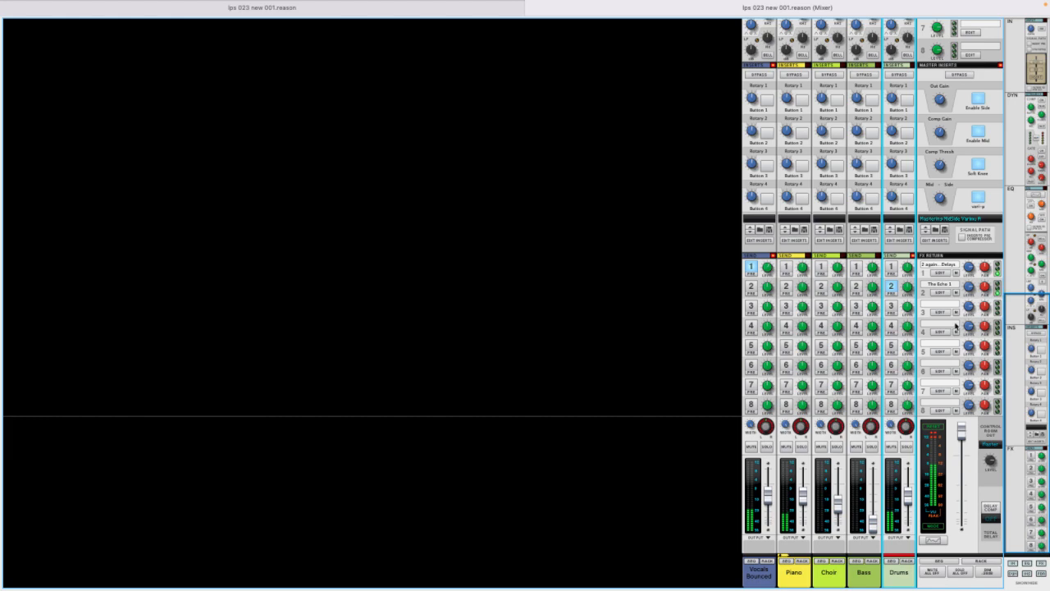
right_click(797, 305)
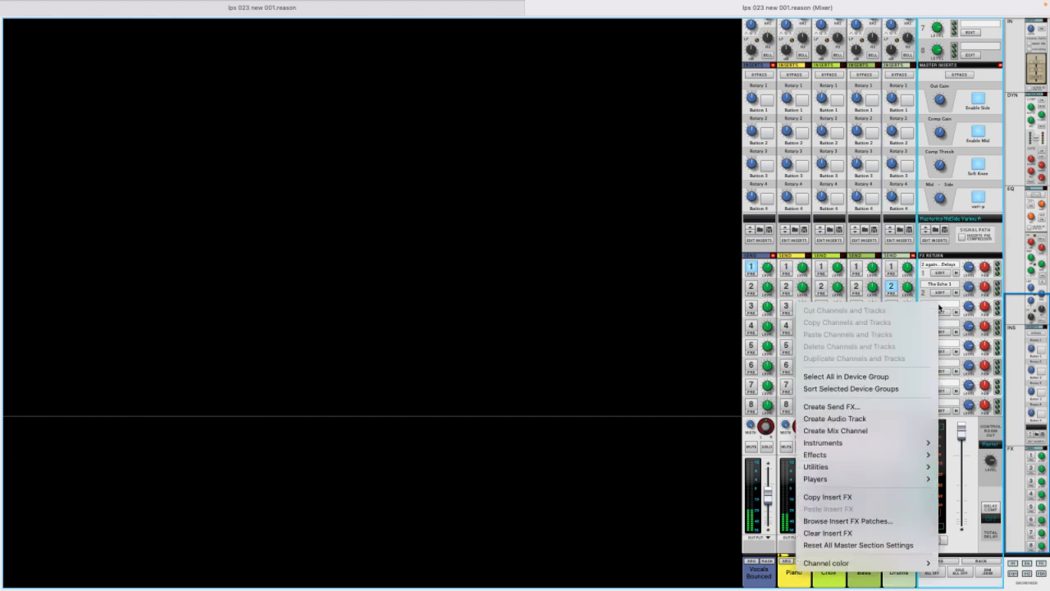
click(831, 406)
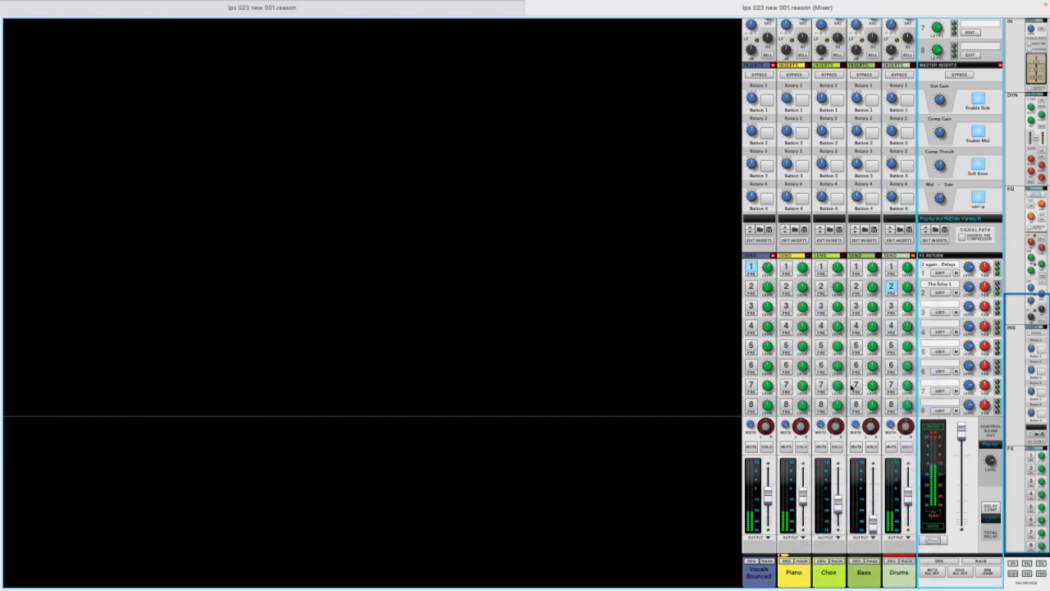
click(181, 323)
double_click(181, 322)
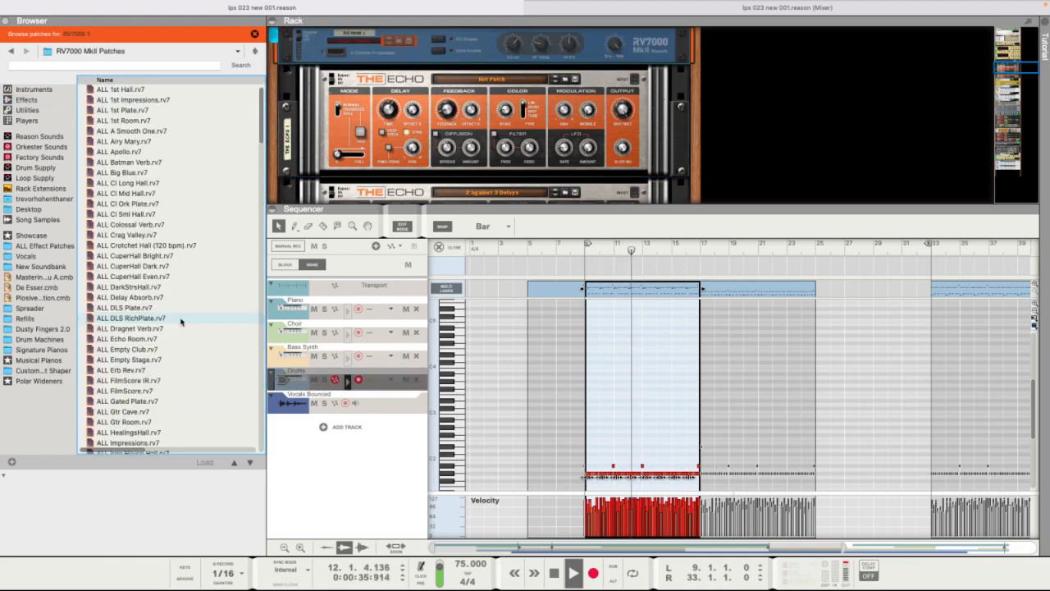
scroll(153, 259, down, 5)
scroll(153, 259, down, 15)
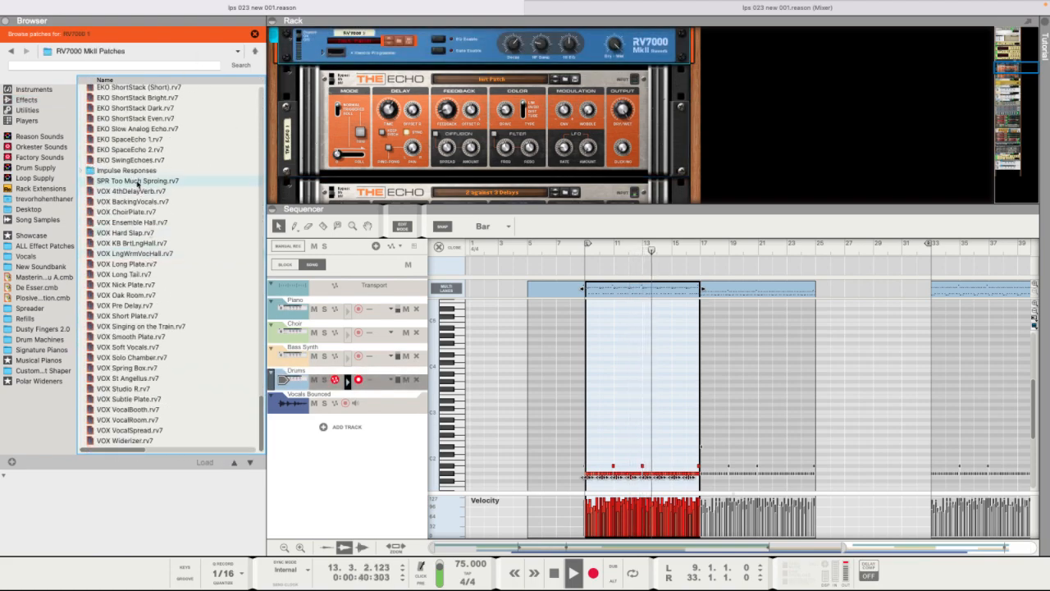
scroll(136, 174, up, 12)
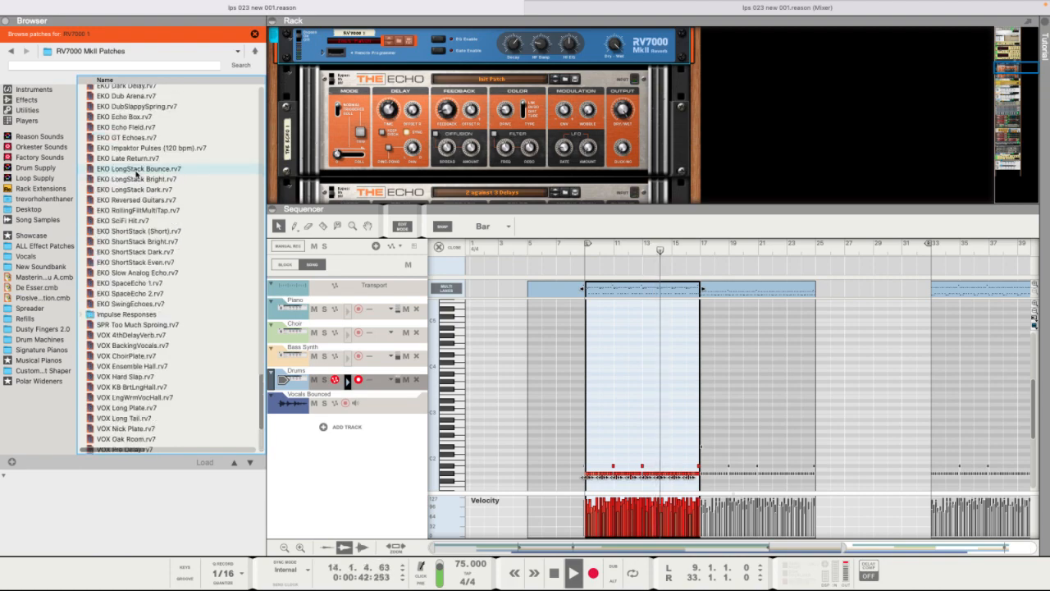
scroll(136, 172, up, 10)
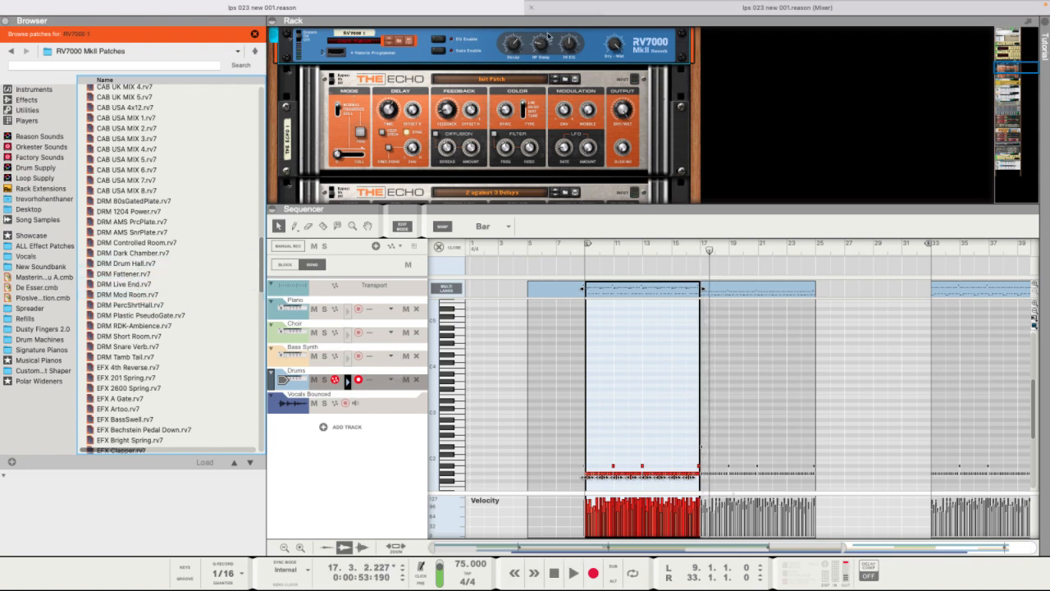
- Look through the rack's drum kit devices for the NN-XT sampler that plays the cymbals
scroll(484, 119, down, 10)
scroll(485, 119, down, 5)
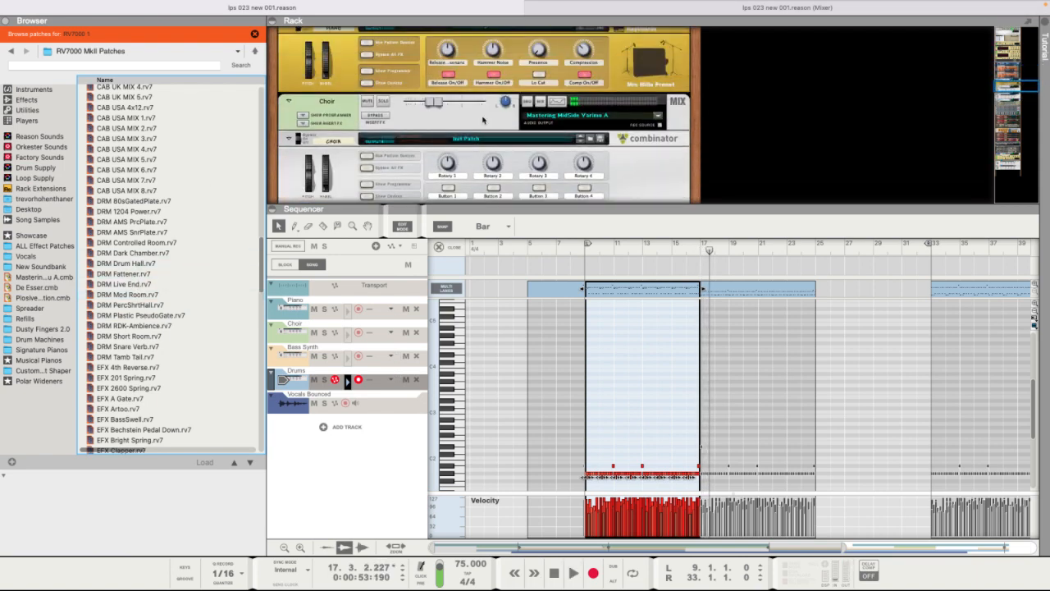
scroll(460, 191, down, 5)
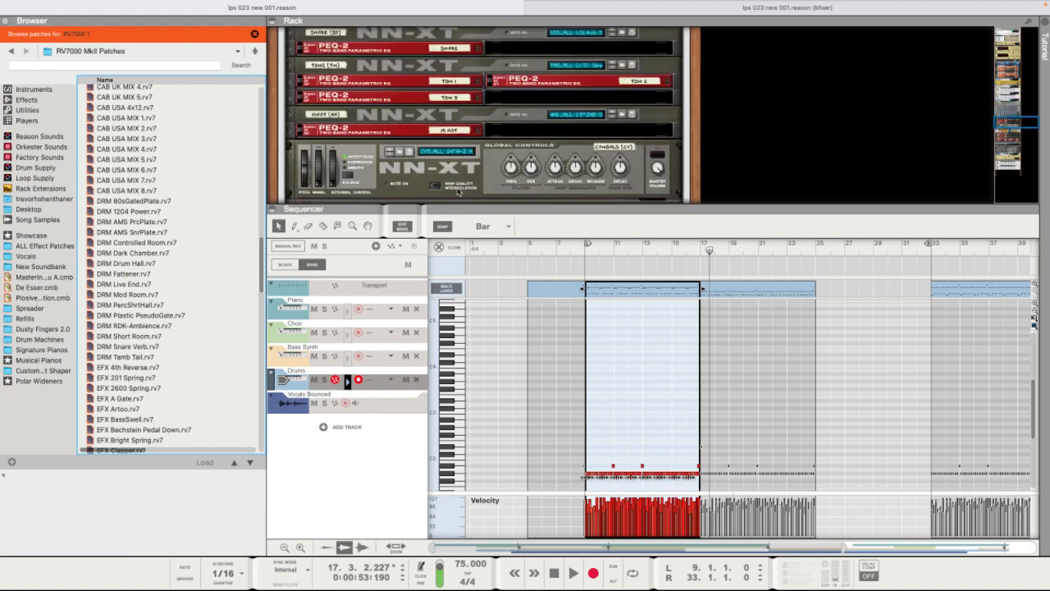
scroll(459, 191, down, 2)
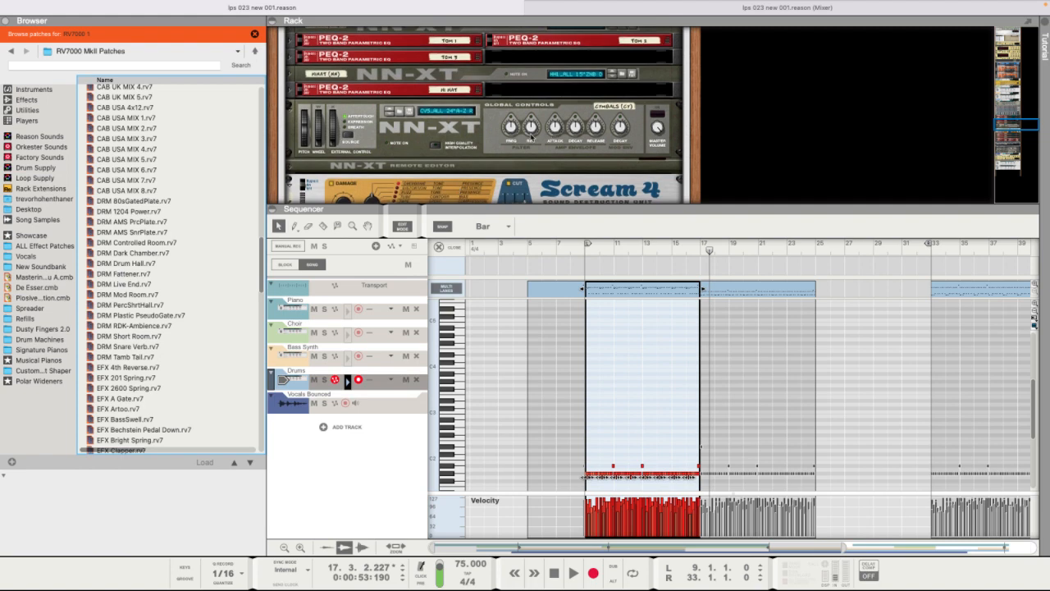
scroll(541, 135, down, 3)
scroll(532, 137, down, 5)
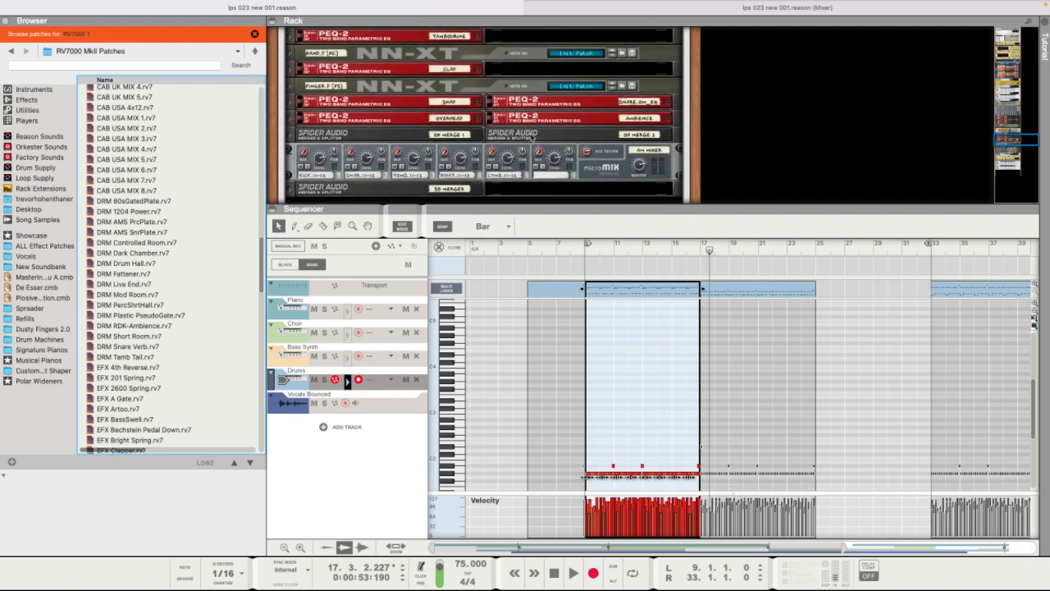
scroll(532, 136, up, 3)
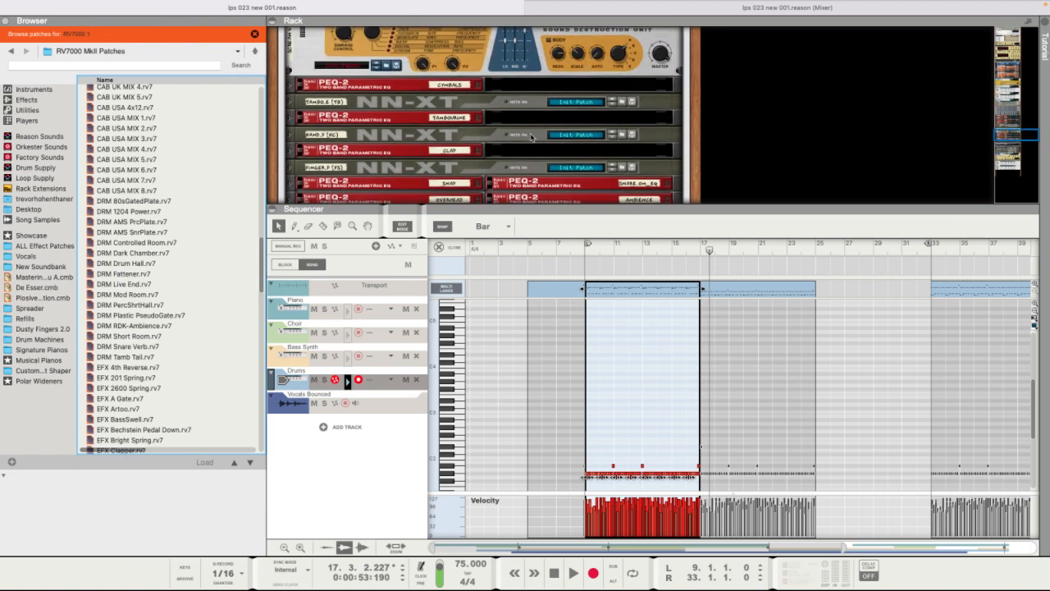
scroll(532, 137, up, 6)
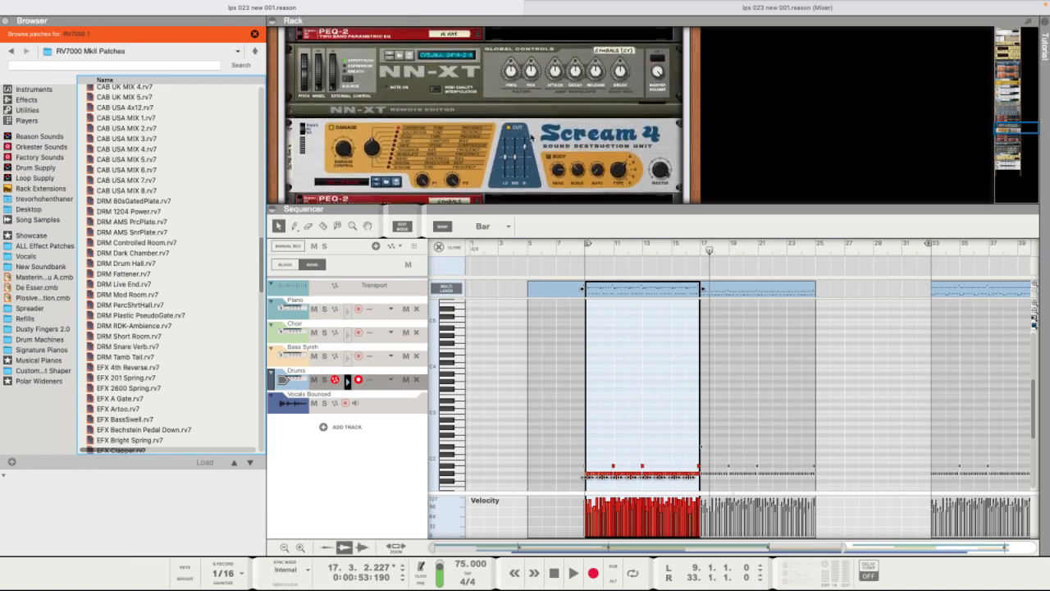
scroll(616, 386, down, 4)
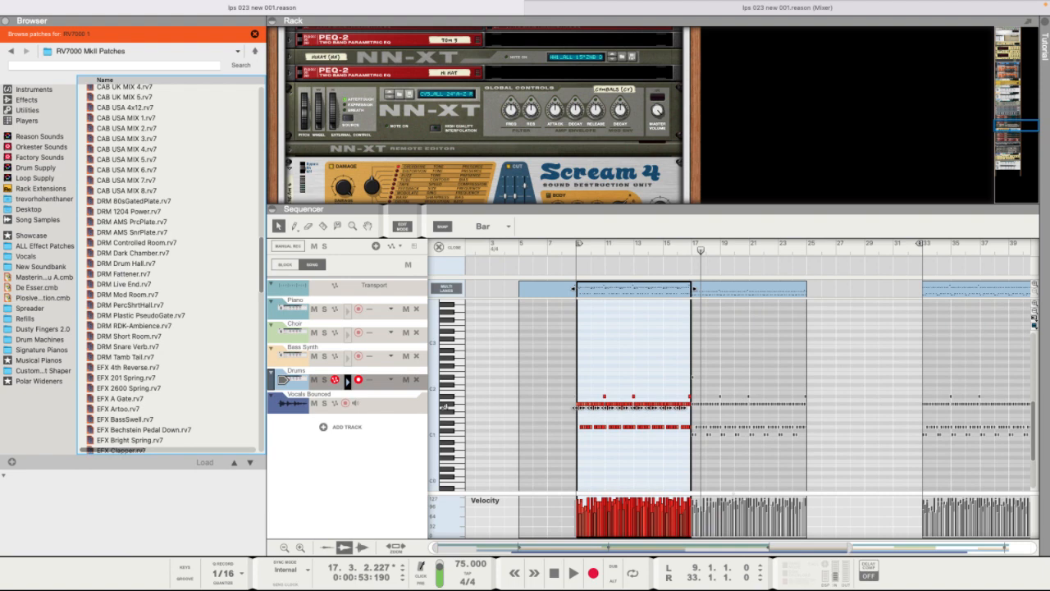
- Audition a drum key, open the Drums clip starting at bar 17, and select its D#2 note at the clip's start
click(454, 396)
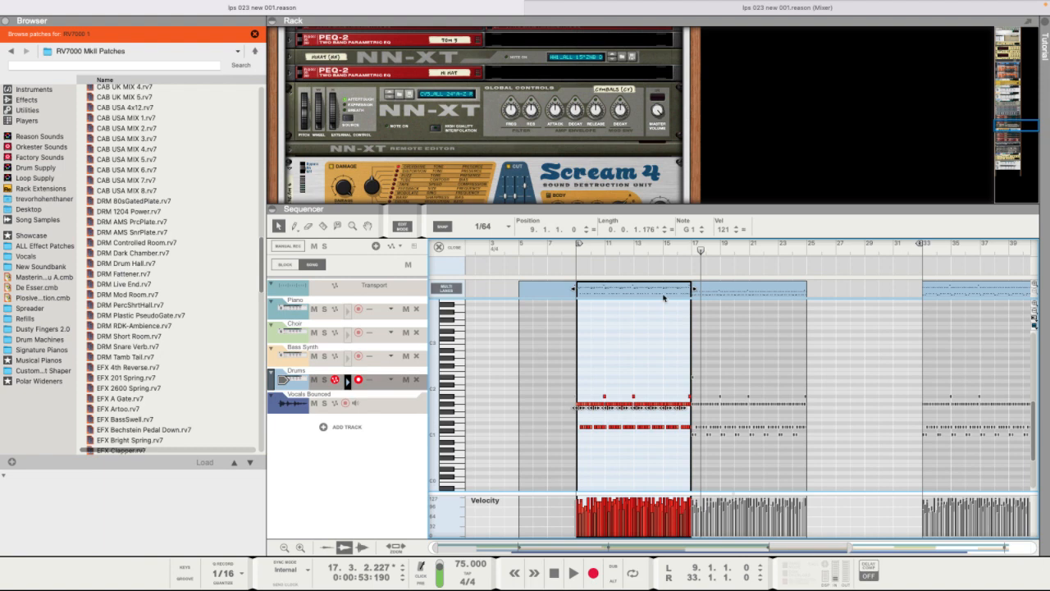
scroll(661, 299, right, 1)
key(super+d)
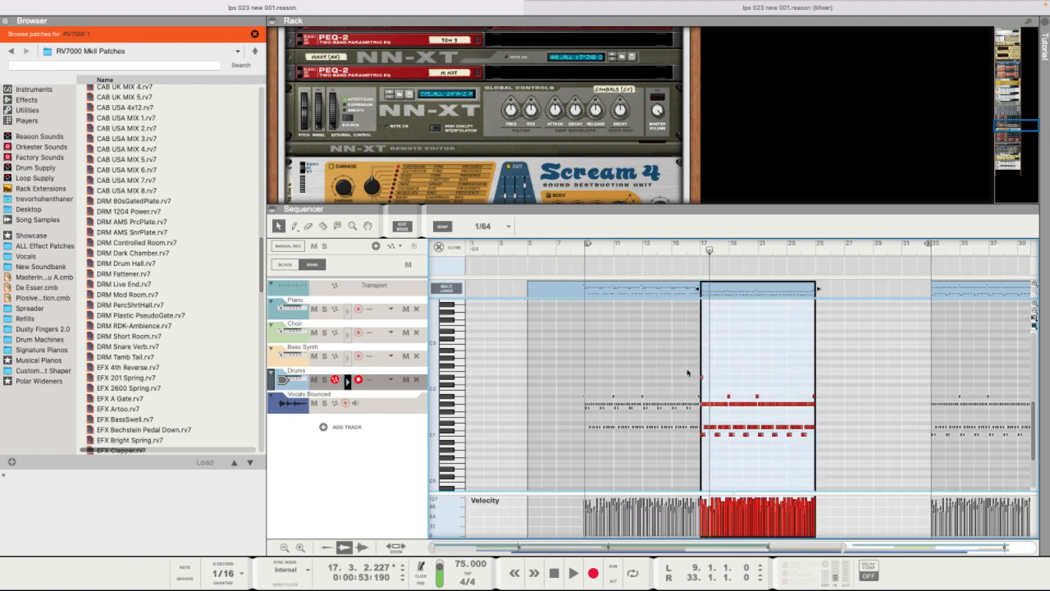
click(701, 379)
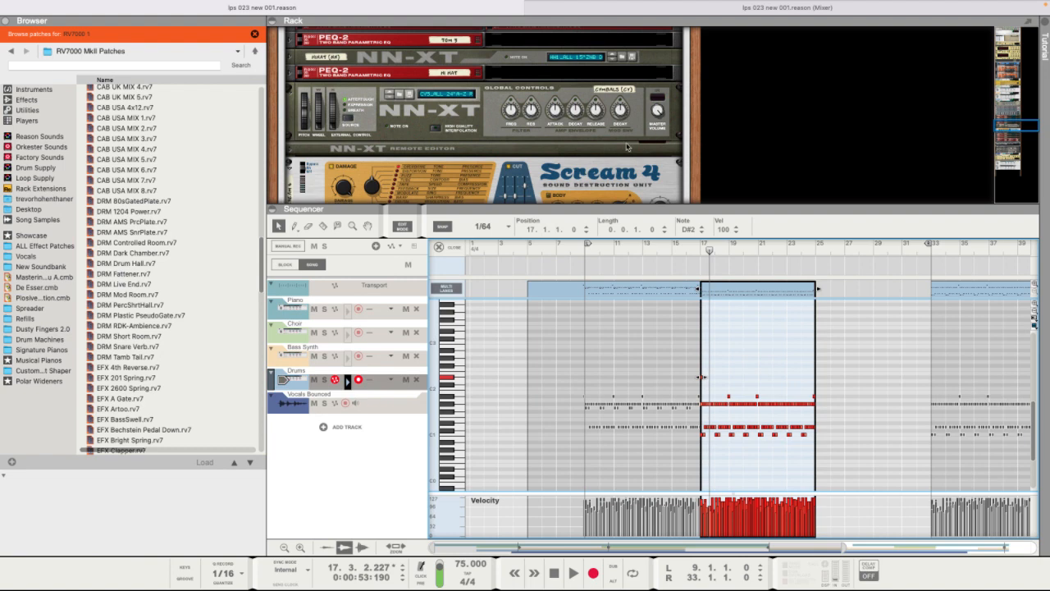
- Expand the remote editor of the Cymbals NN-XT inside the drum kit
scroll(628, 144, up, 2)
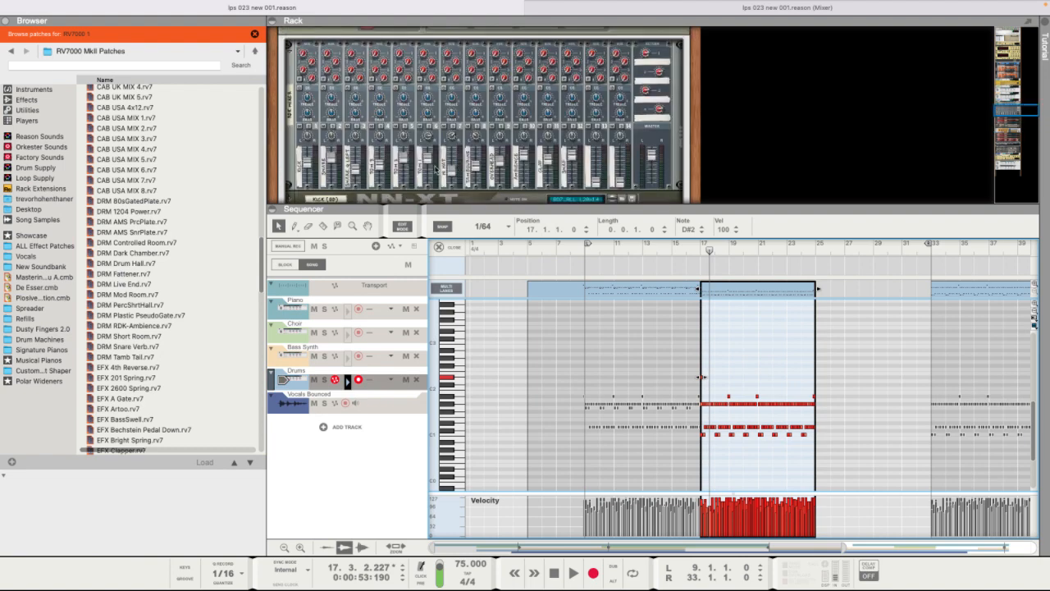
scroll(494, 164, down, 6)
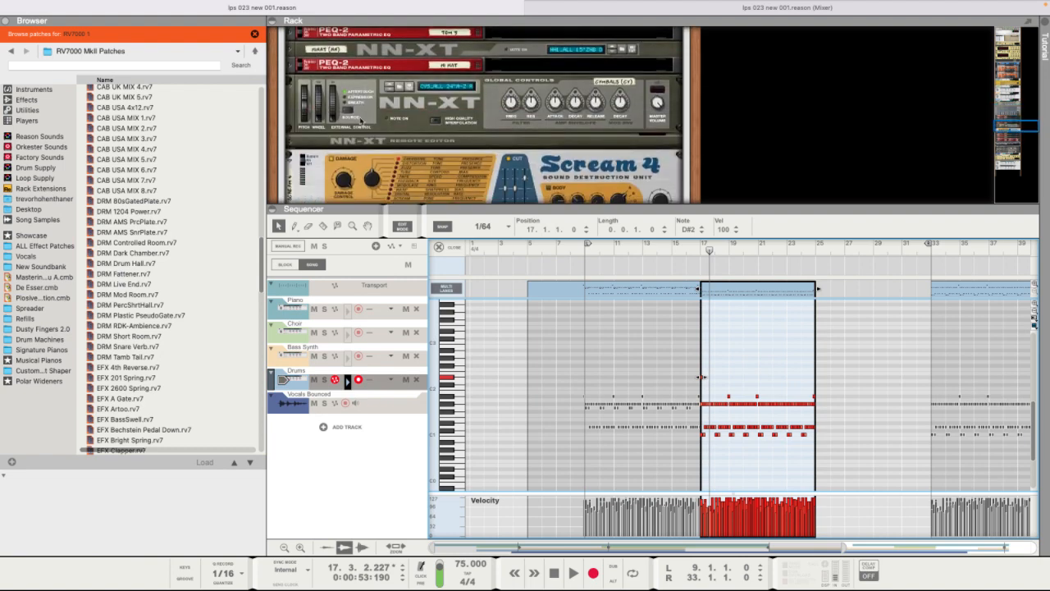
click(289, 144)
scroll(413, 152, down, 8)
scroll(413, 152, up, 3)
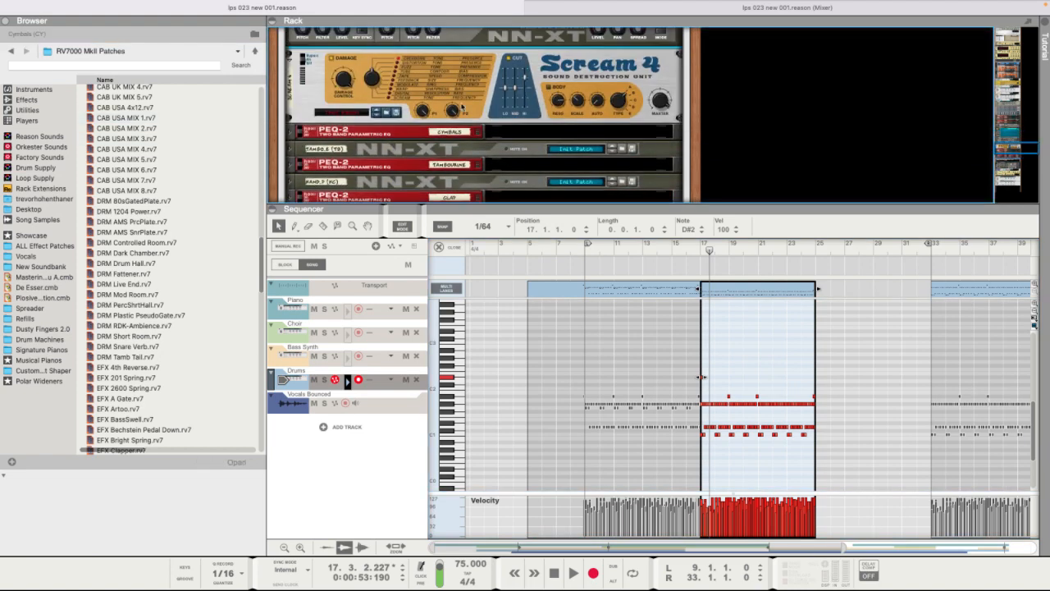
scroll(588, 118, up, 2)
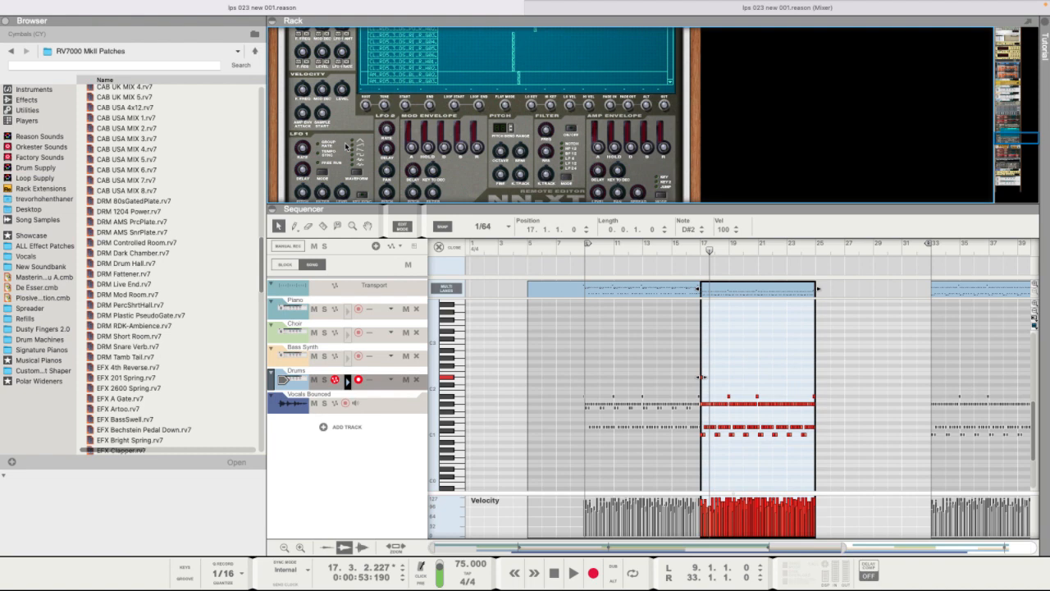
scroll(347, 148, up, 4)
scroll(347, 148, down, 4)
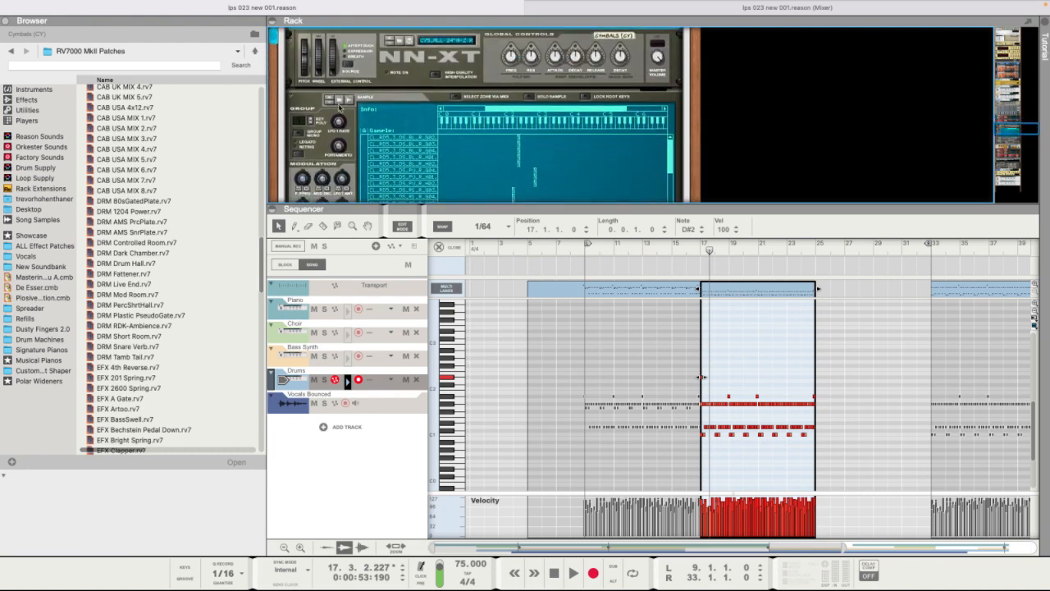
- Select a cymbal sample zone in the remote editor and check its volume velocity amount
click(403, 164)
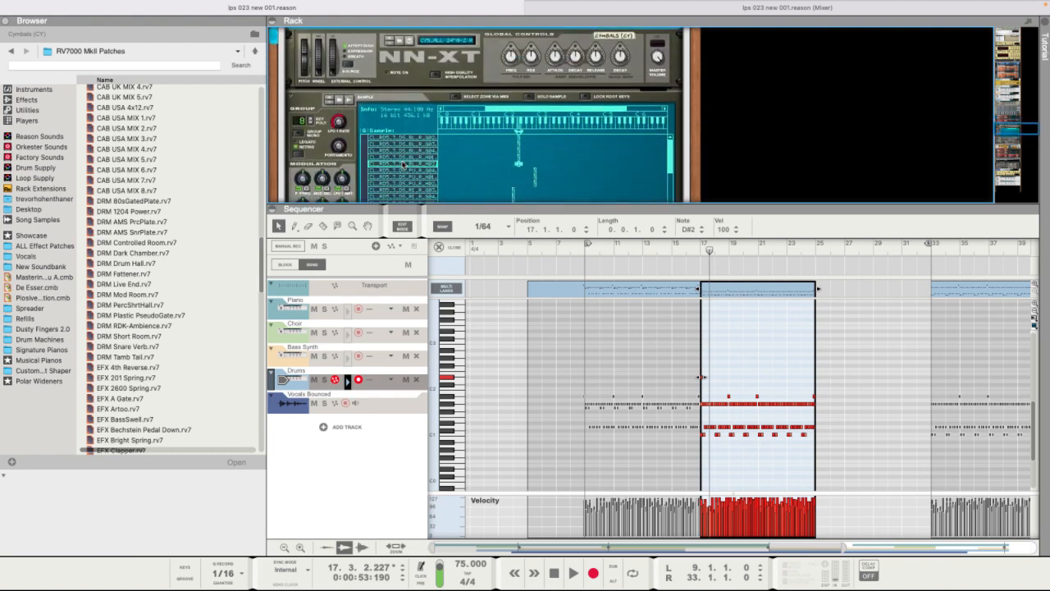
scroll(403, 164, down, 3)
scroll(352, 181, down, 2)
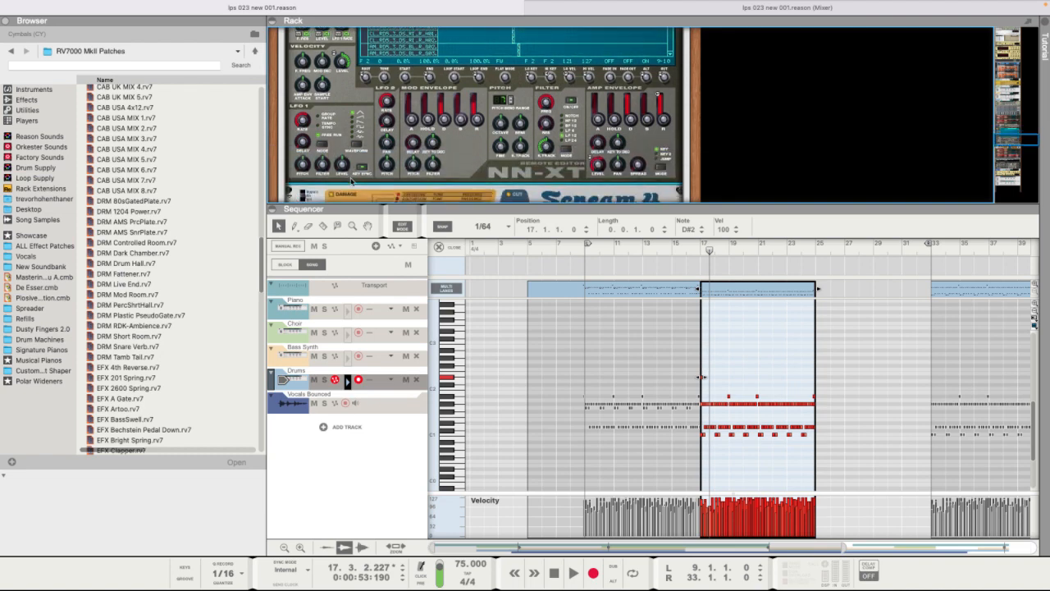
scroll(353, 180, up, 3)
drag(345, 141, 344, 143)
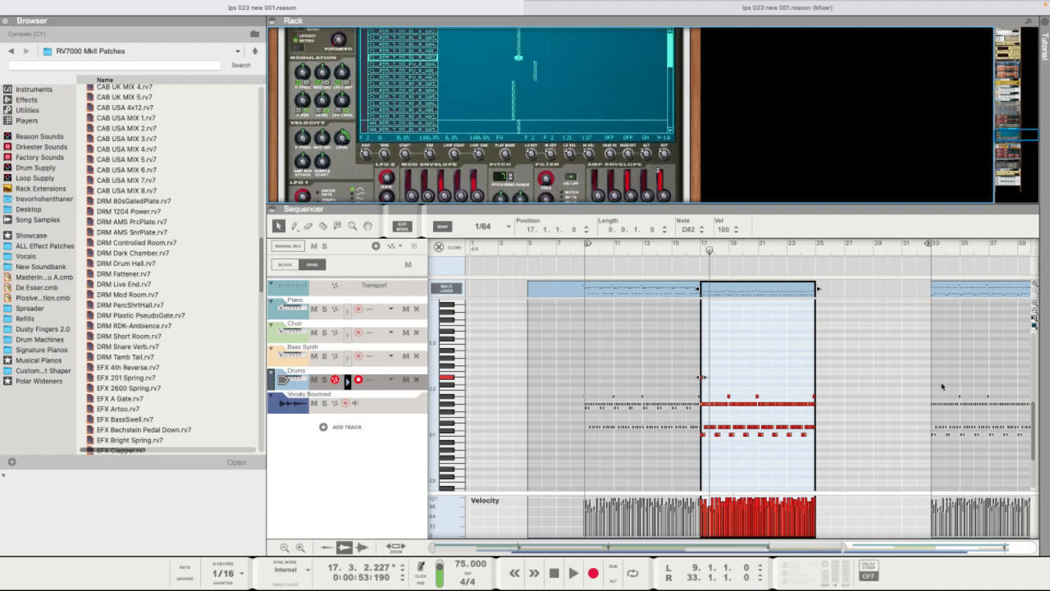
- Play the song from just before bar 17 to hear the cymbal hit, and stop playback
drag(709, 251, 697, 250)
key(space)
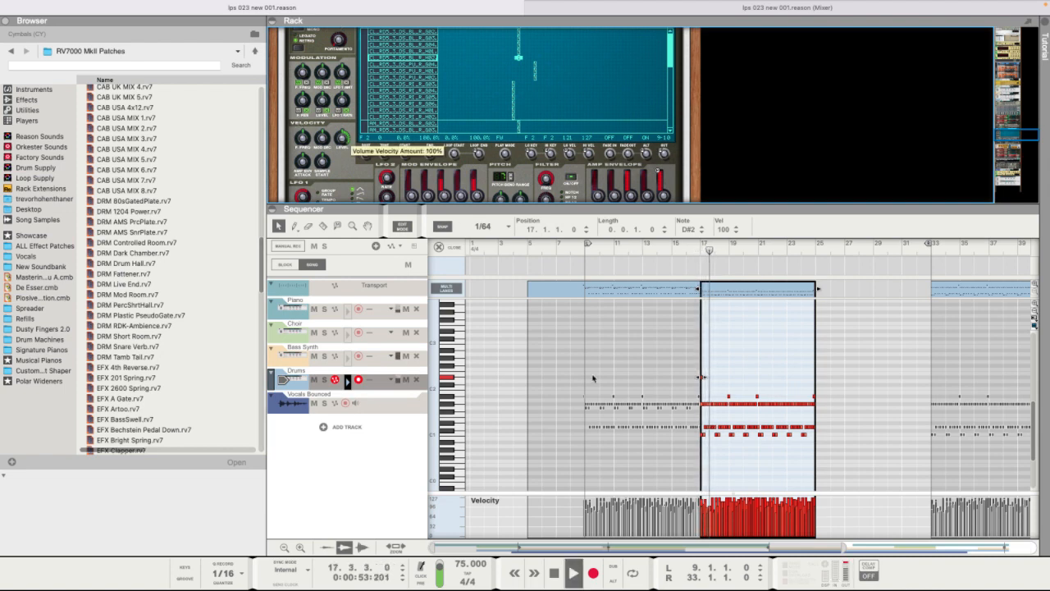
drag(712, 250, 698, 250)
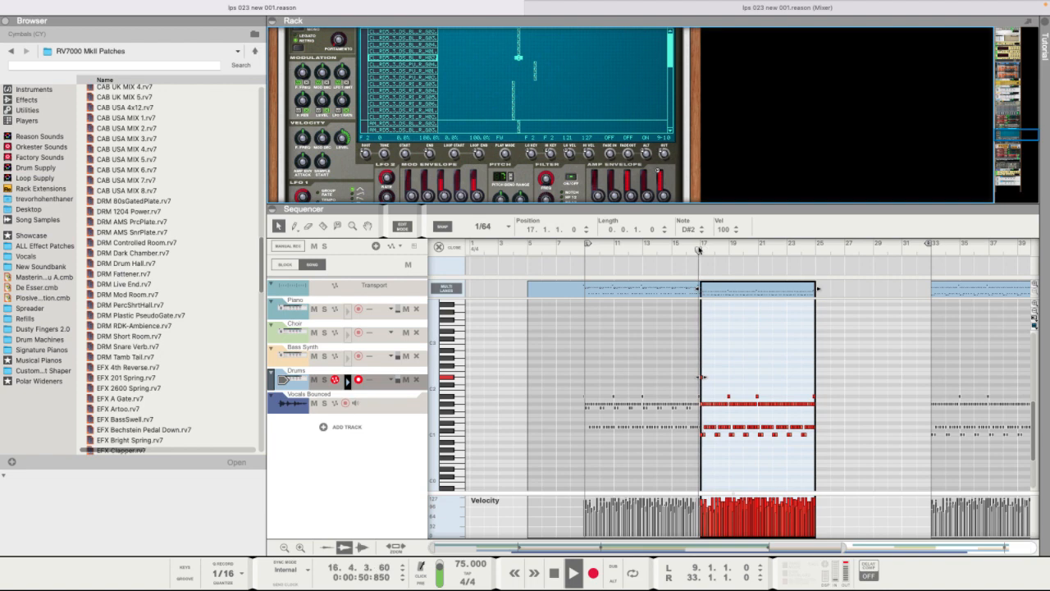
key(space)
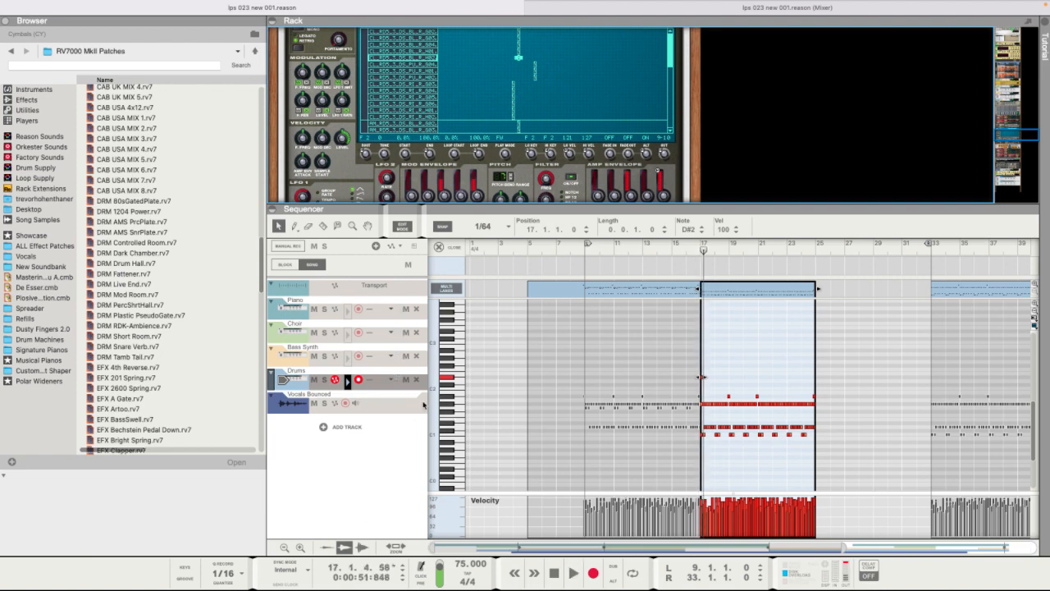
- Enable zone selection via MIDI on the Cymbals NN-XT and select all the sample zones for the D#2 cymbal
click(448, 376)
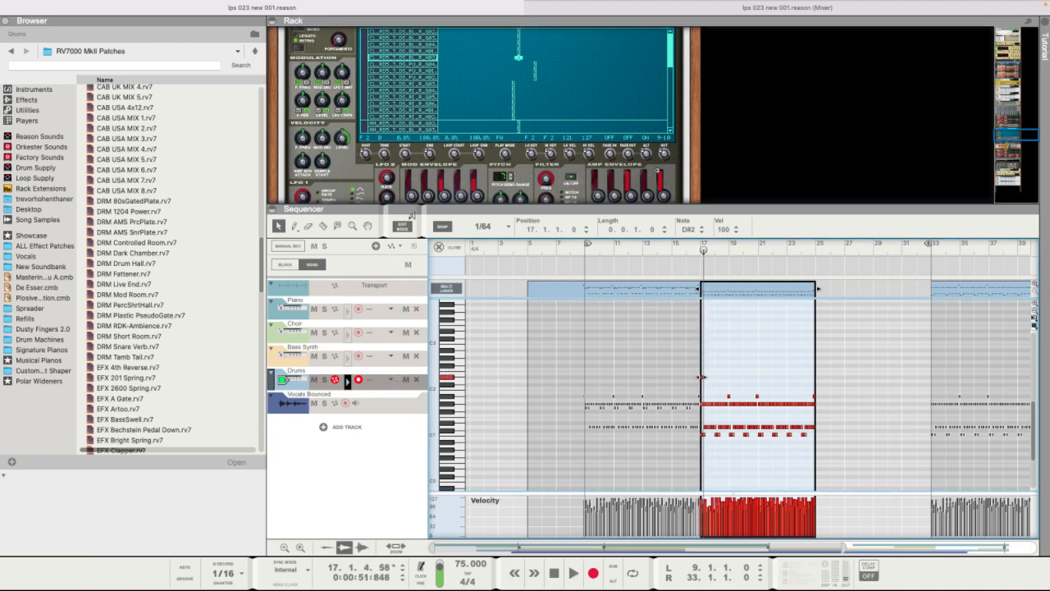
scroll(421, 92, up, 3)
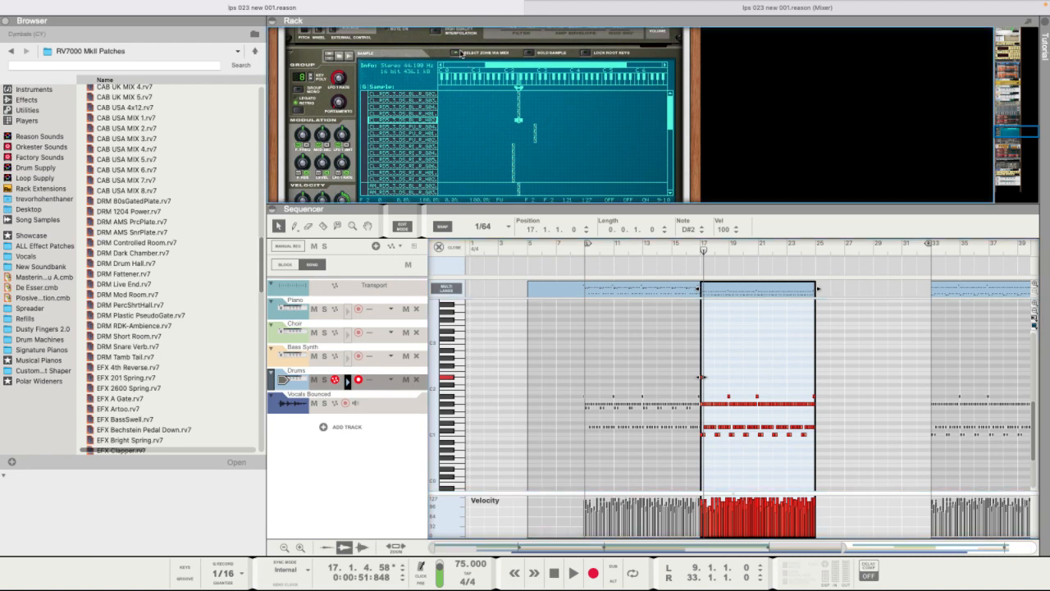
click(448, 376)
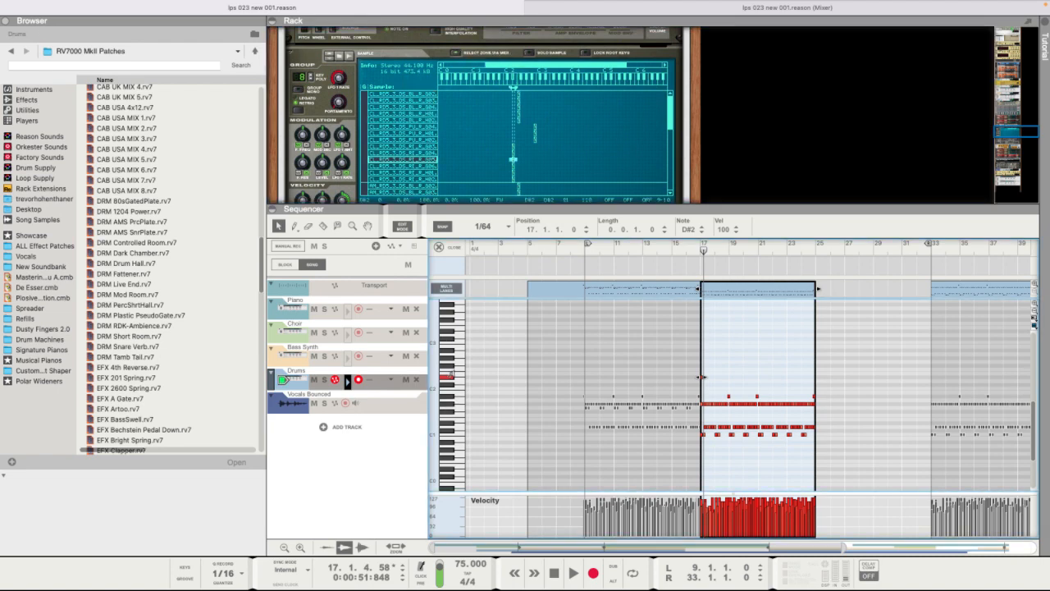
drag(522, 144, 496, 182)
scroll(498, 183, down, 1)
scroll(496, 182, down, 5)
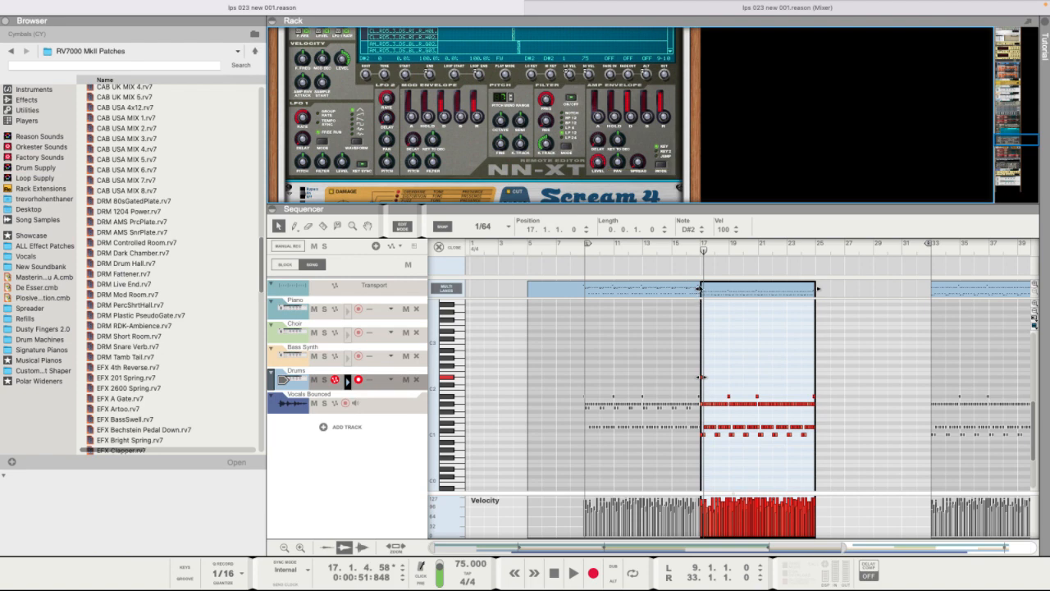
- Play the cymbal hit at bar 17, stop the song, and audition the D#2 key on its own
click(699, 250)
key(space)
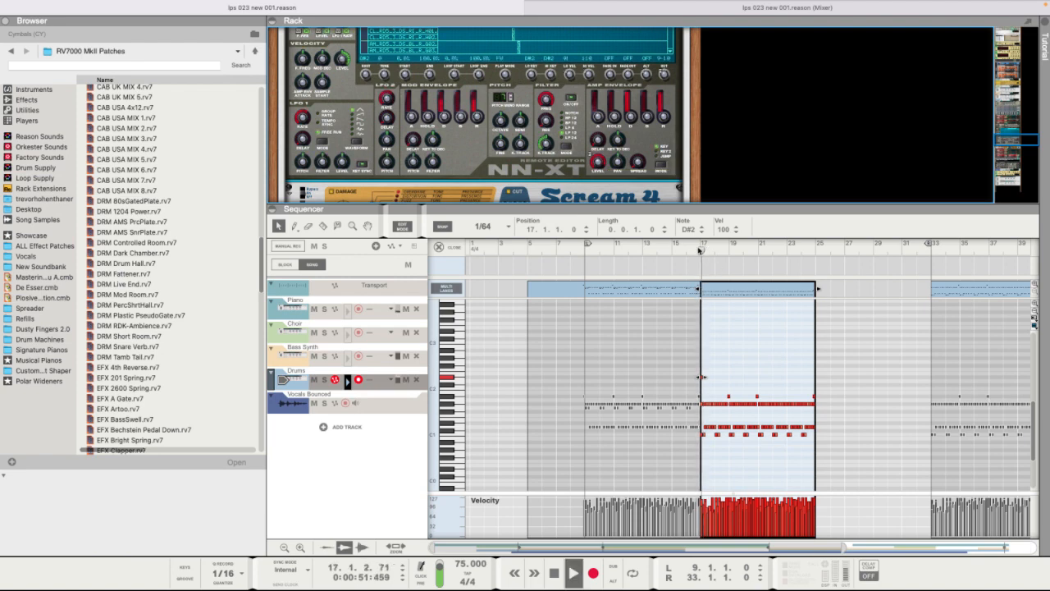
key(space)
click(451, 377)
click(454, 377)
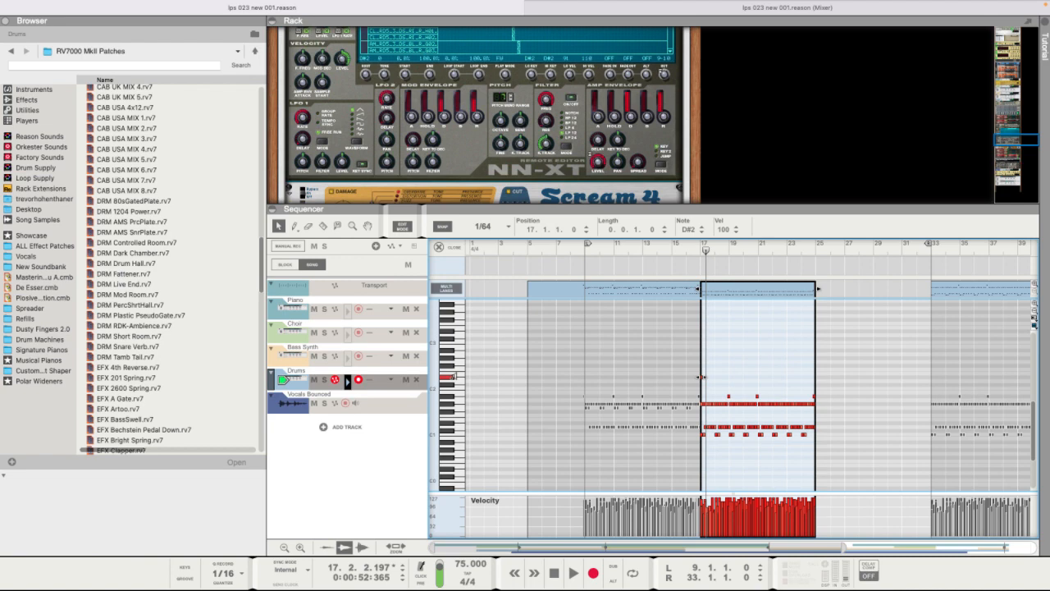
- Raise the amp level of the selected D#2 cymbal zones, audition the key, and replay the song from before bar 17
drag(597, 161, 600, 5)
click(453, 376)
click(682, 249)
key(space)
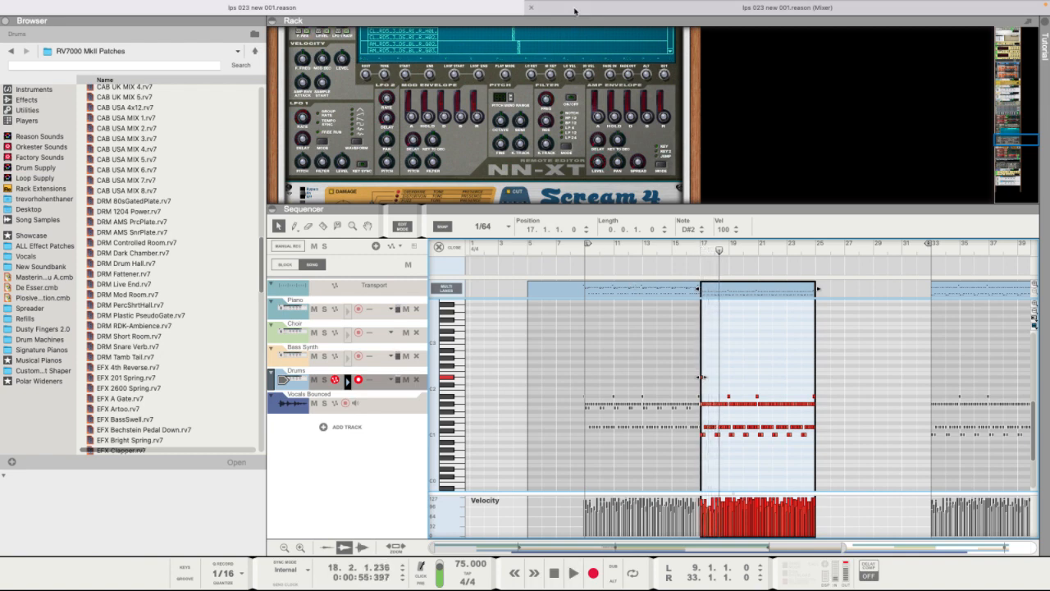
- Return to the arrangement of all tracks and rename the Bass Synth track as Bass
click(638, 8)
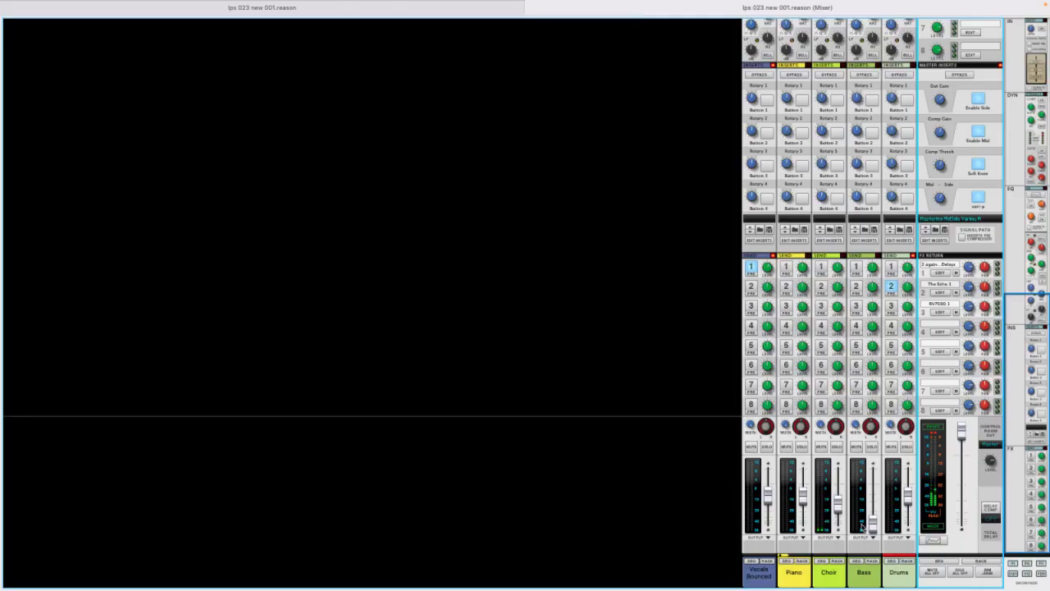
click(468, 8)
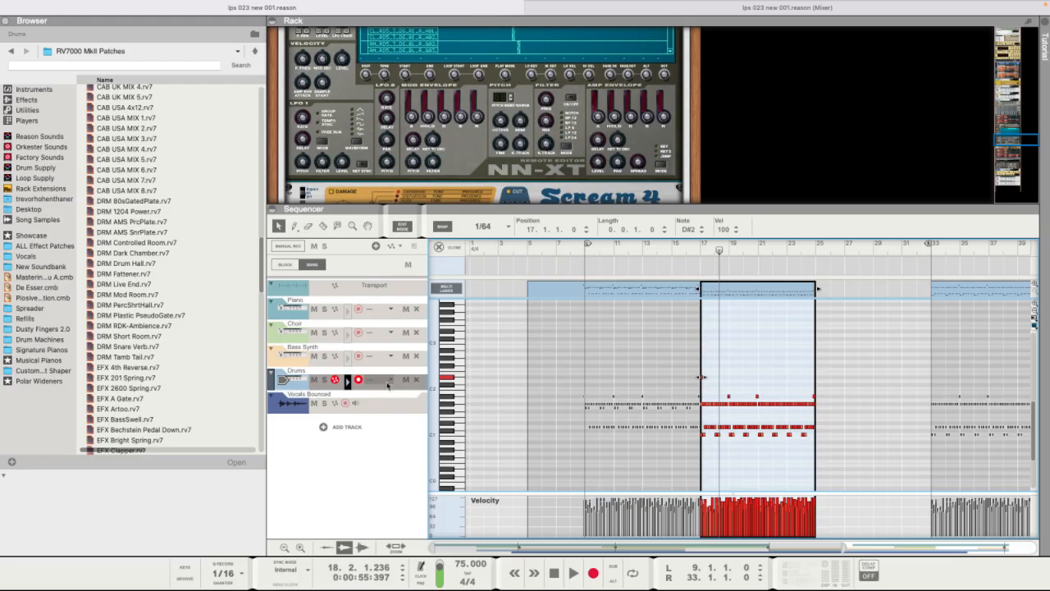
key(ctrl+e)
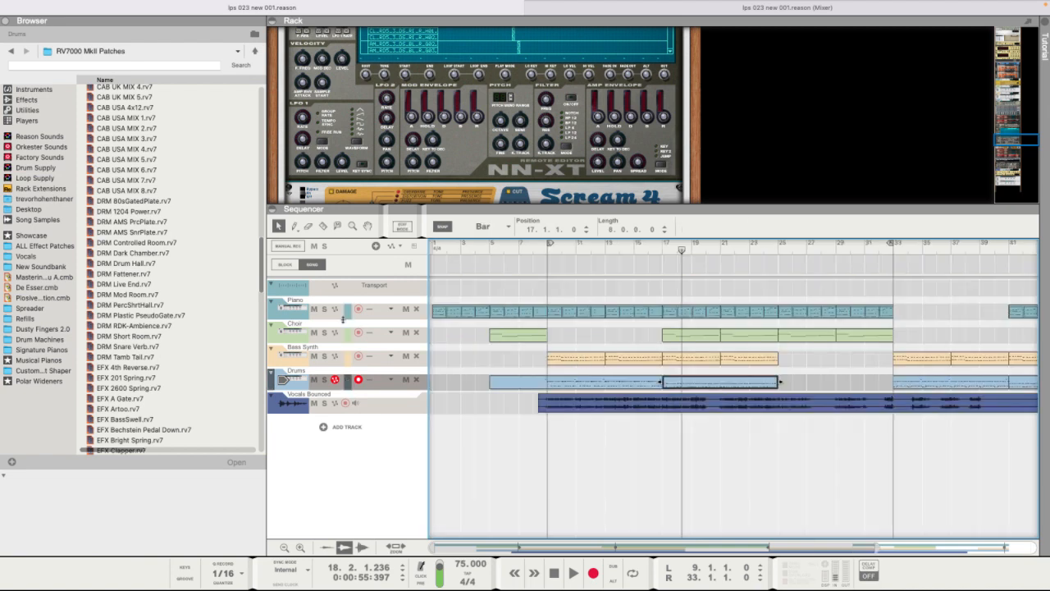
double_click(312, 348)
double_click(312, 349)
key(BackSpace)
key(Return)
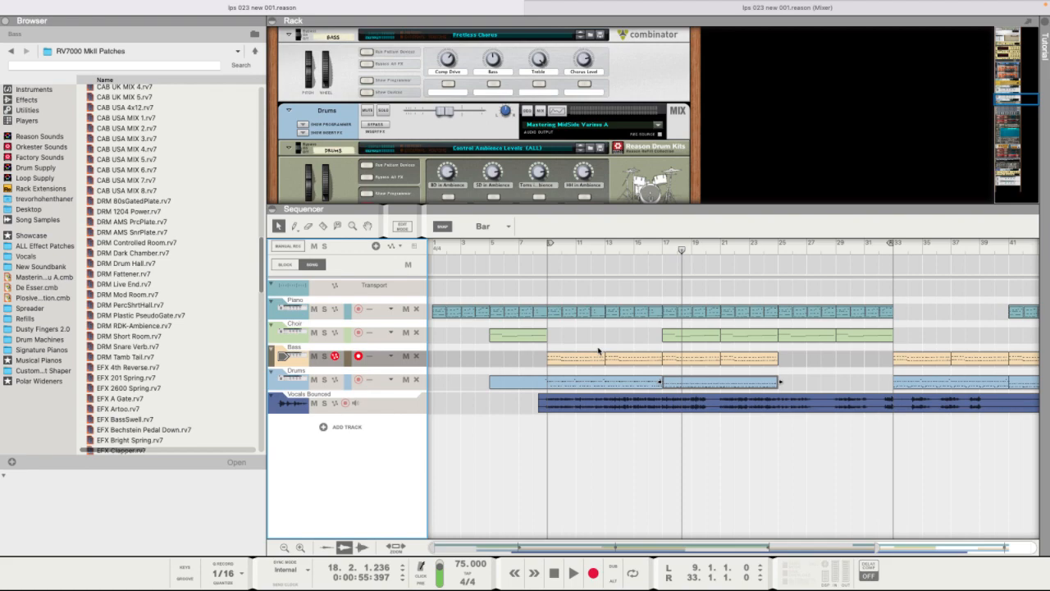
- Rebalance the Bass channel's fader in the mixer while playing the song from bar 9
click(548, 252)
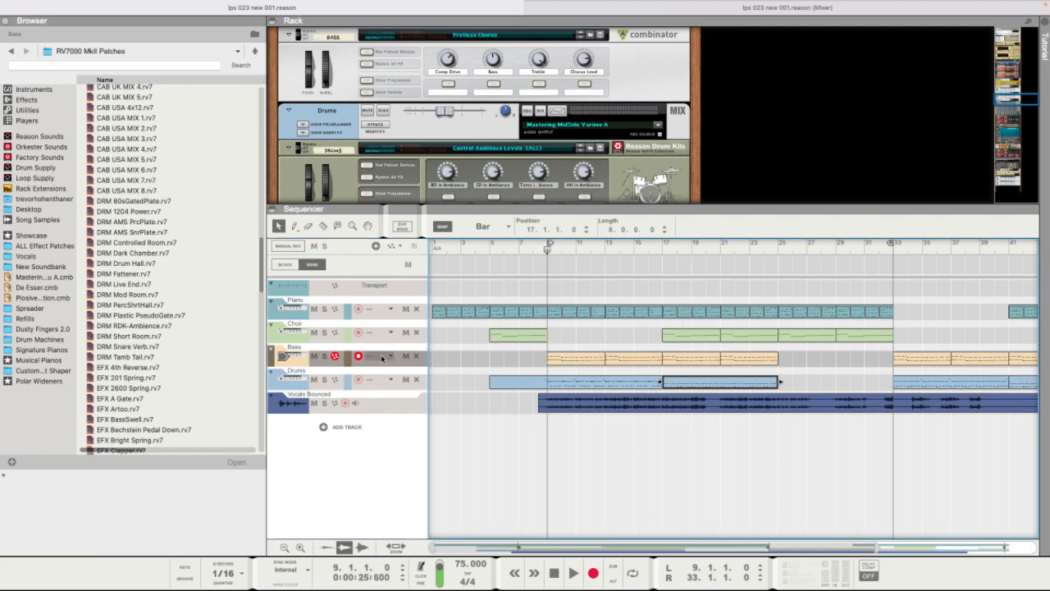
click(663, 9)
click(872, 495)
key(space)
drag(872, 496, 873, 508)
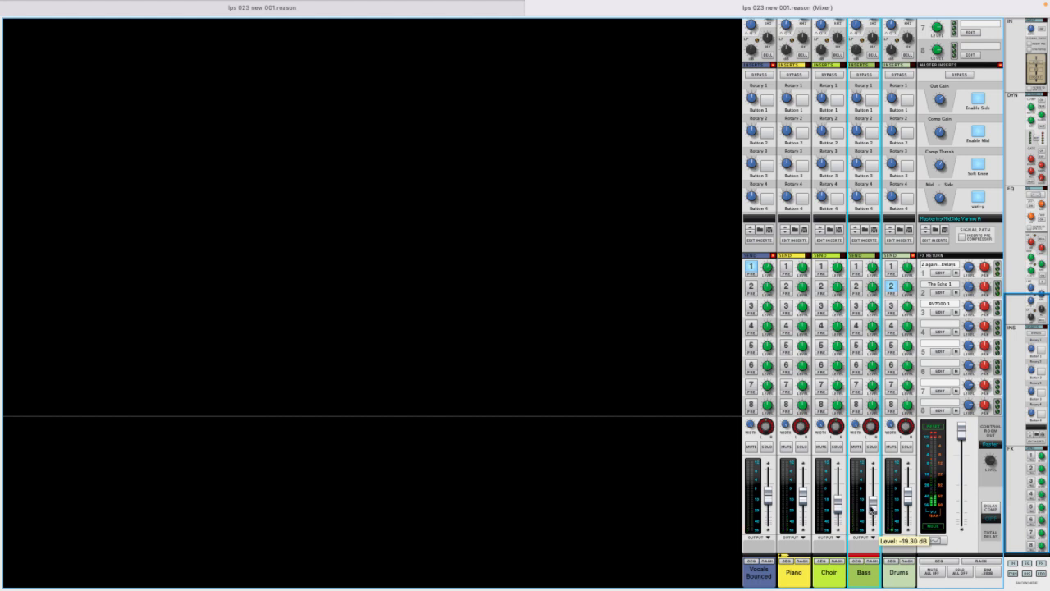
drag(875, 516, 874, 522)
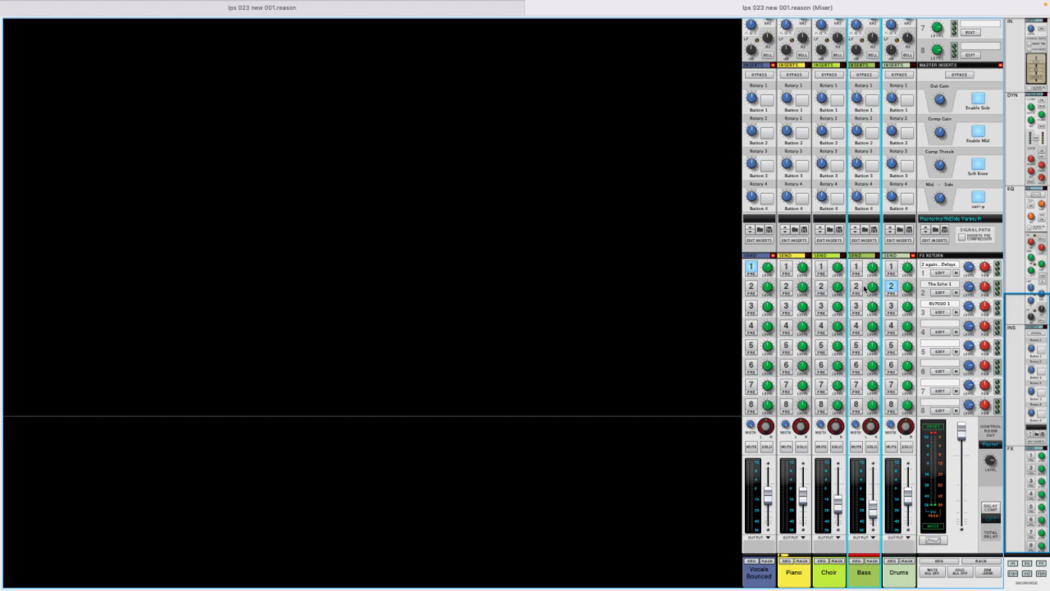
- Show the Bass channel's Combinator in the rack and check its Comp Drive, Bass, Treble and Chorus Level controls
scroll(866, 287, up, 5)
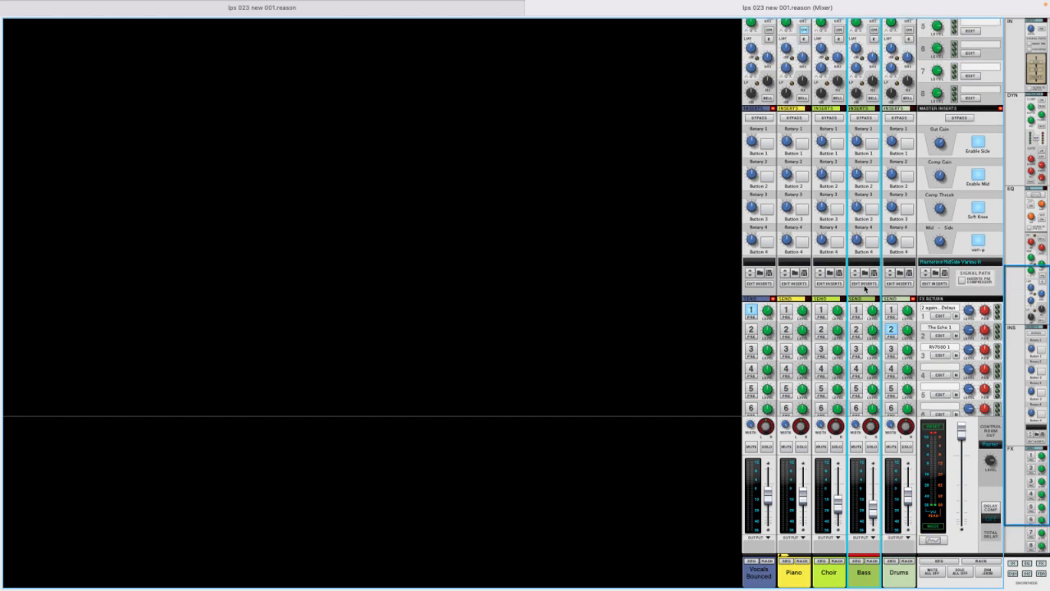
scroll(864, 287, up, 2)
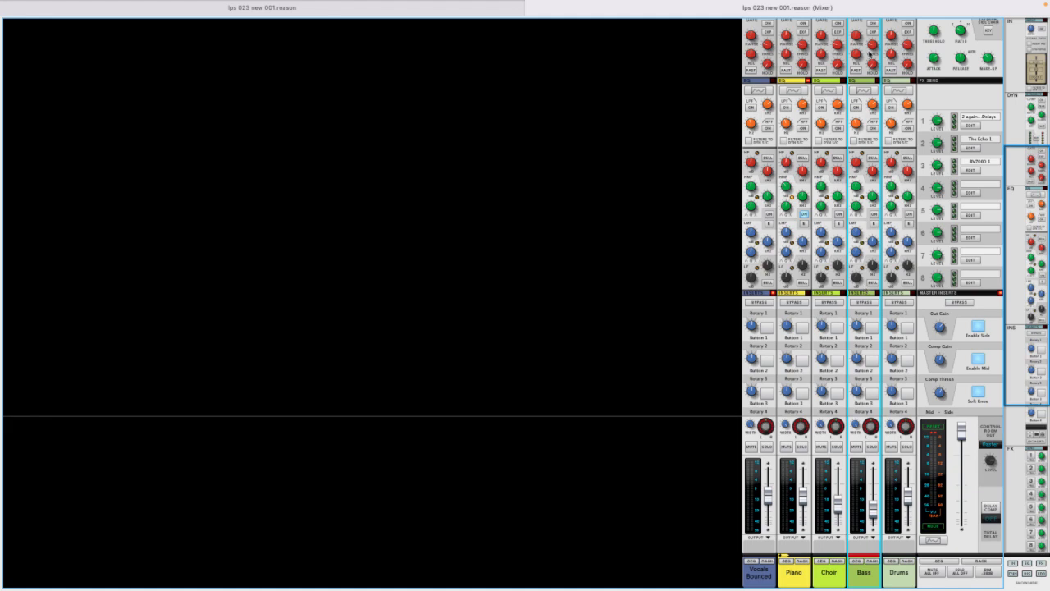
click(873, 562)
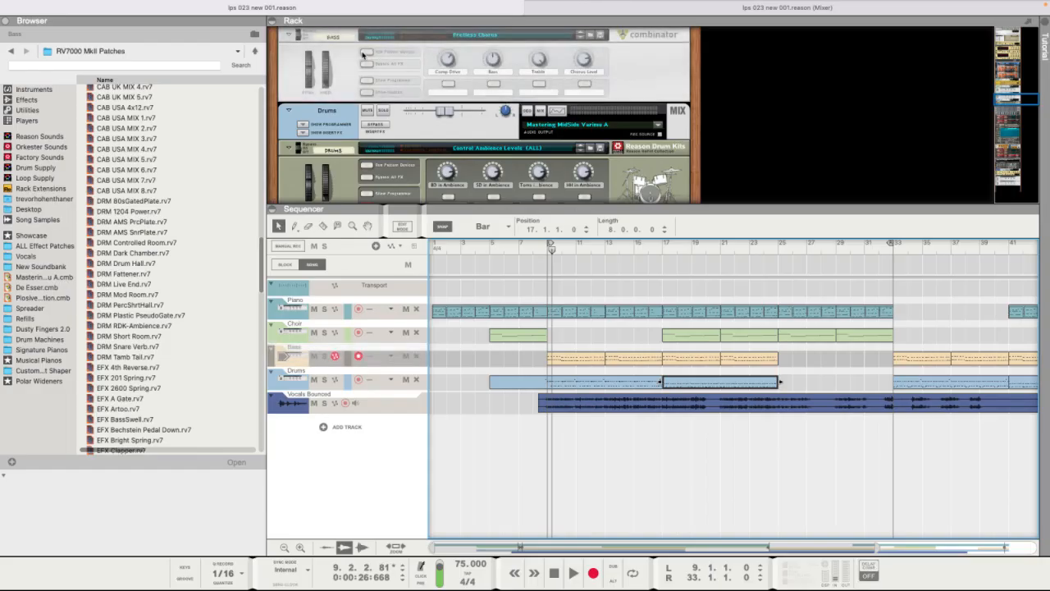
scroll(433, 71, down, 2)
scroll(433, 71, up, 3)
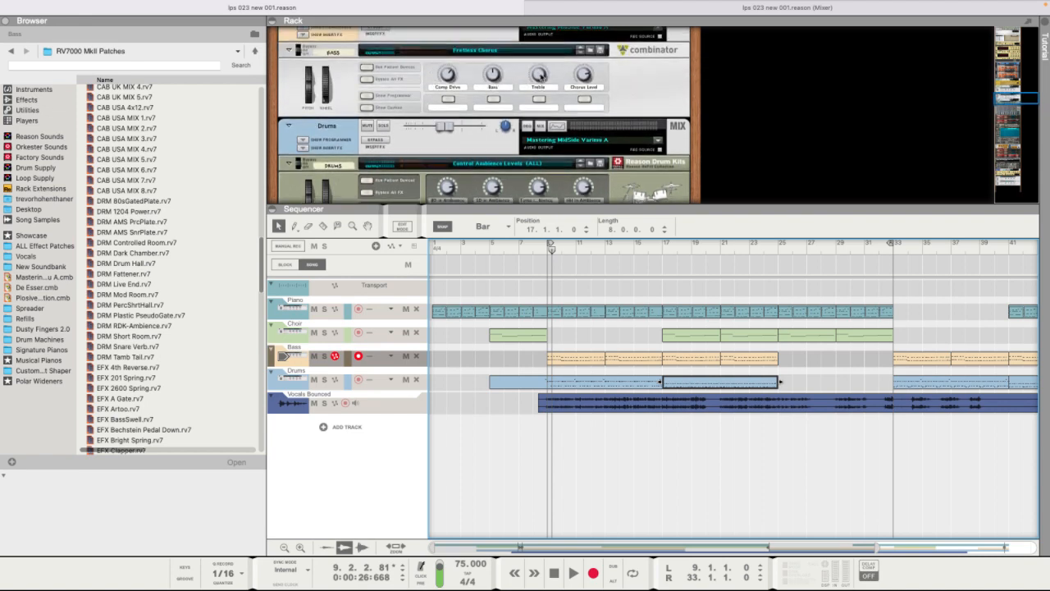
click(541, 75)
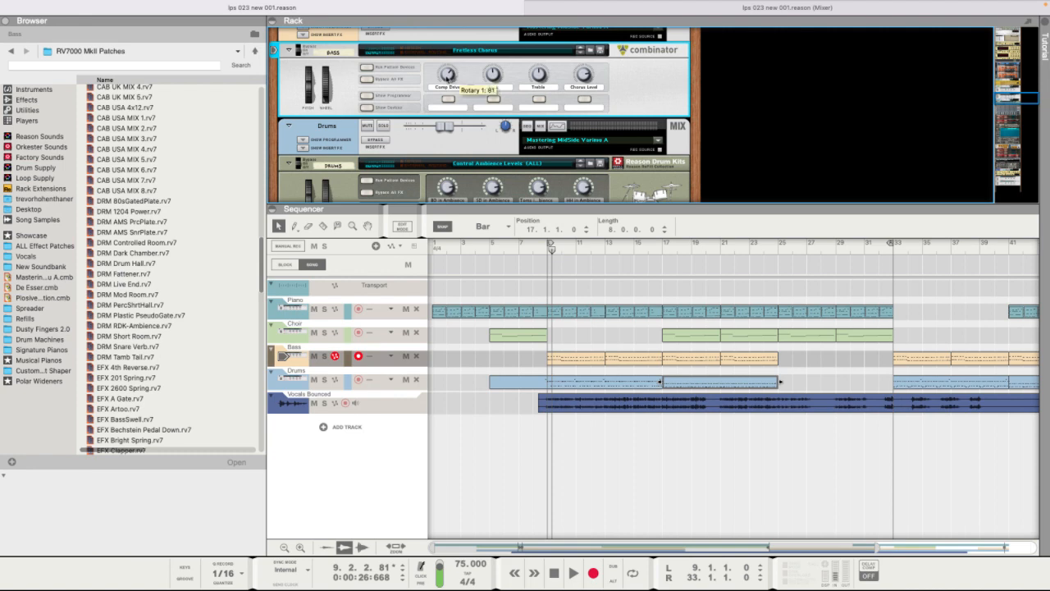
mouse_move(447, 82)
- Lower the Bass channel's input gain in the mixer, play the song, and raise its fader to about -3.17 dB
click(616, 4)
scroll(891, 442, up, 5)
mouse_move(859, 38)
mouse_down()
mouse_move(858, 60)
mouse_move(856, 48)
mouse_up()
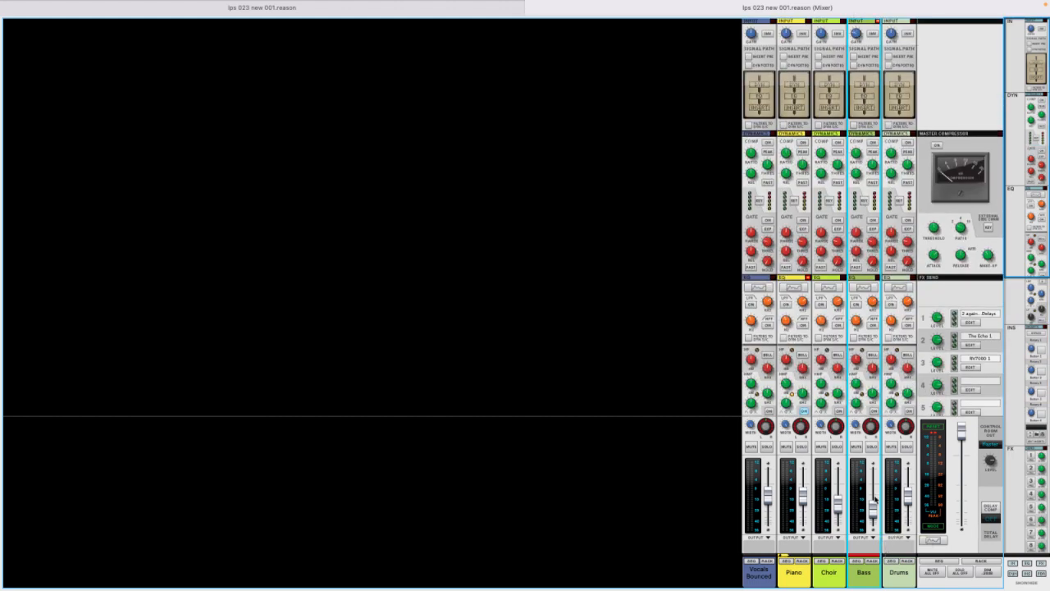
mouse_move(873, 514)
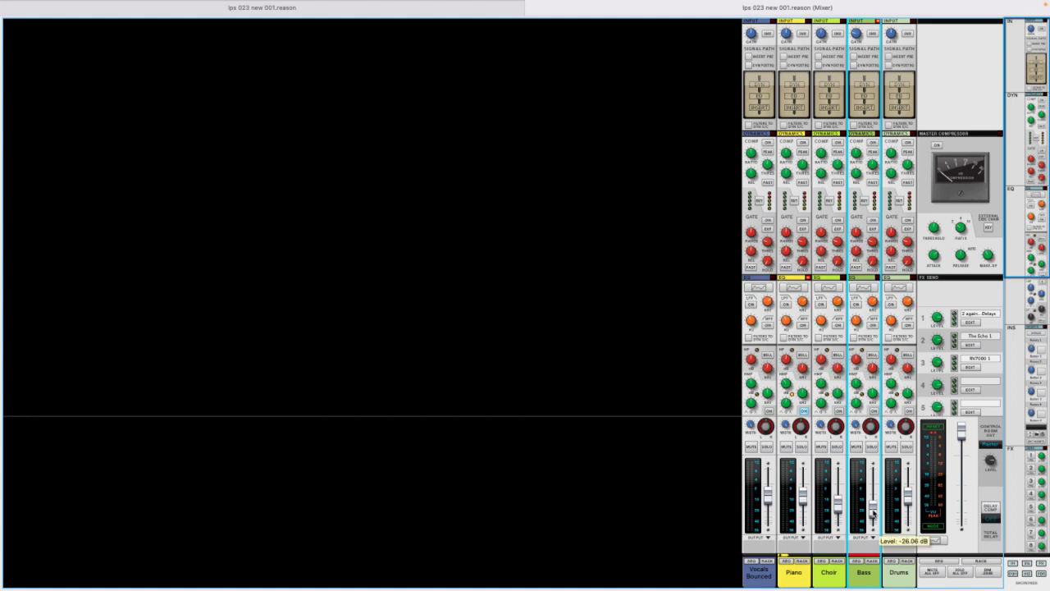
drag(873, 508, 873, 507)
key(space)
drag(873, 505, 873, 492)
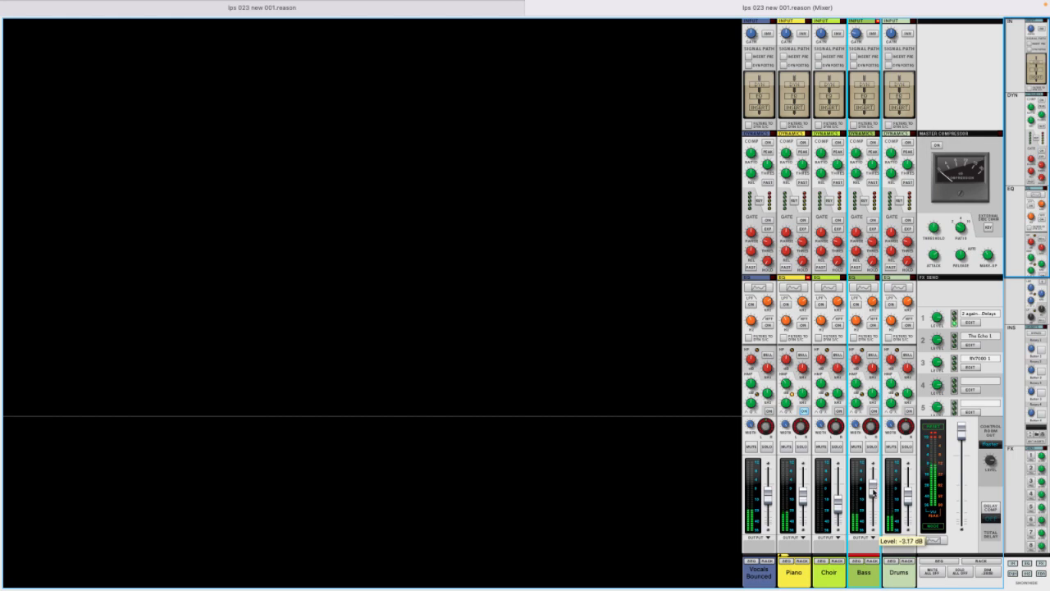
- Turn on the Bass channel's EQ and boost its low-frequency gain, with the low band in bell mode
scroll(922, 144, down, 6)
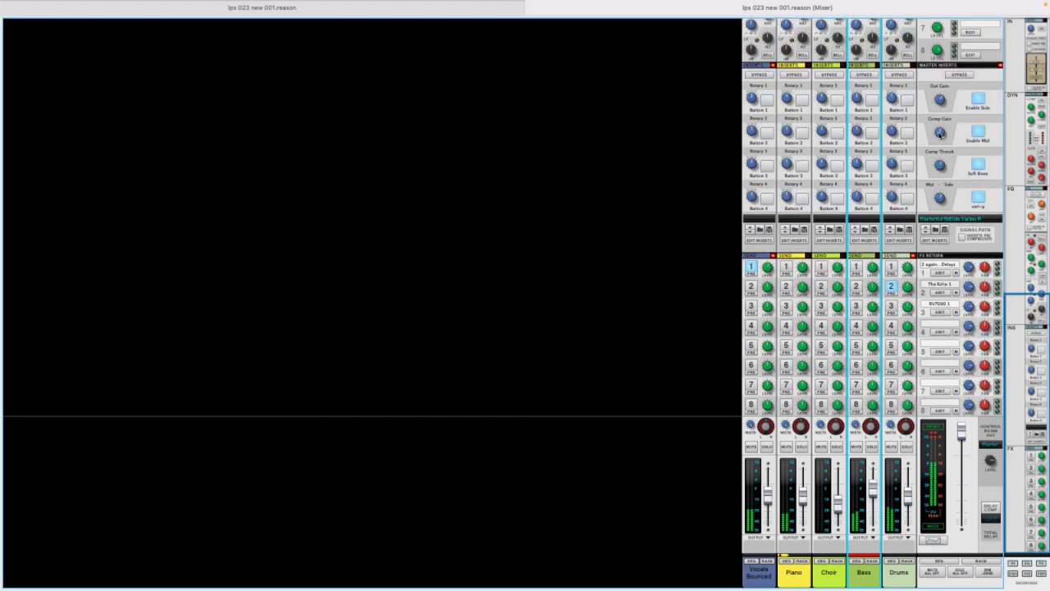
scroll(903, 148, up, 3)
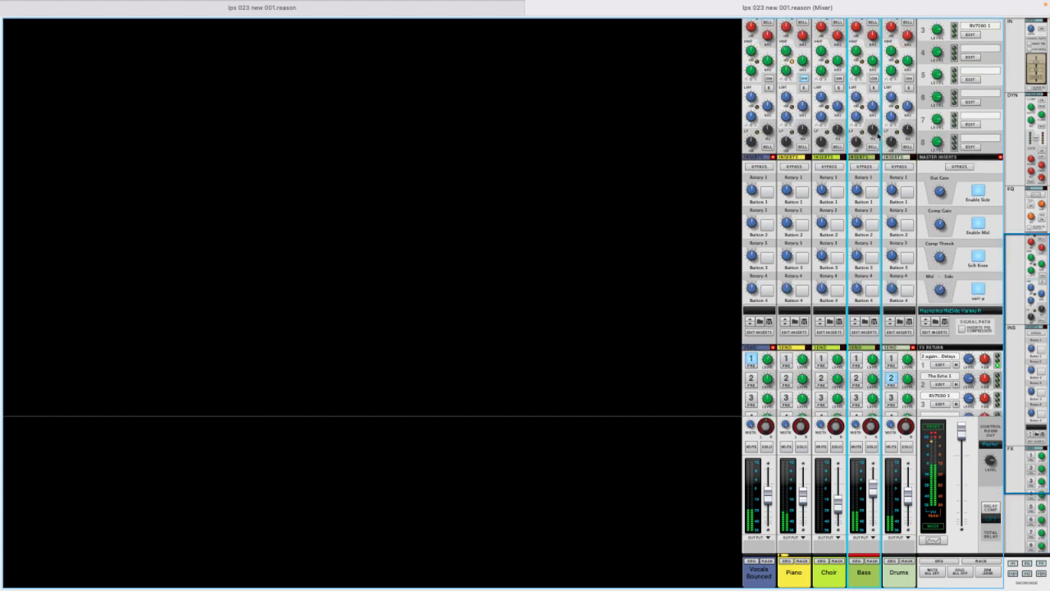
click(873, 78)
drag(857, 140, 856, 138)
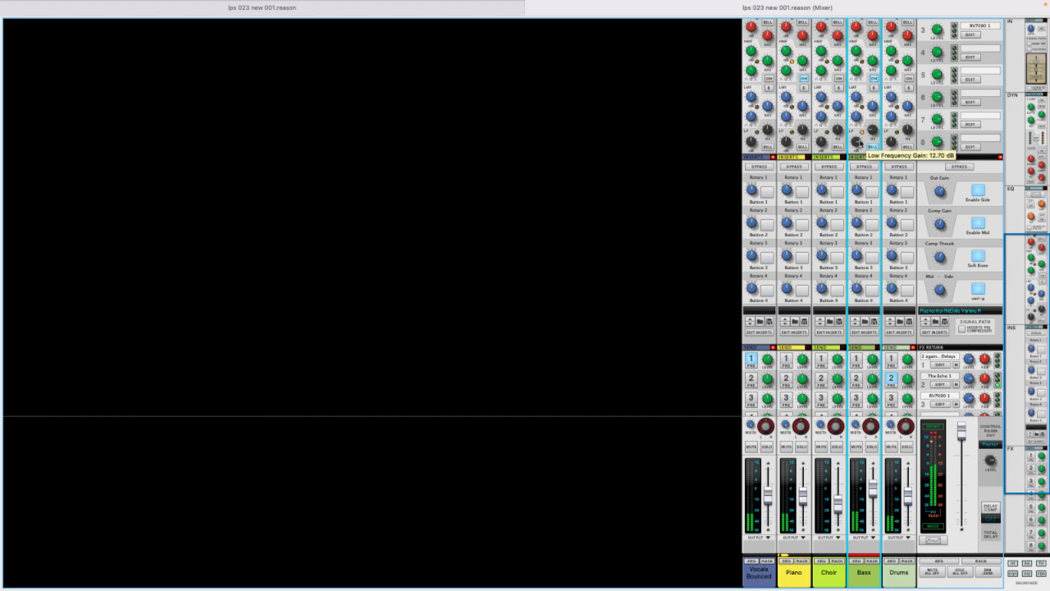
drag(859, 143, 859, 145)
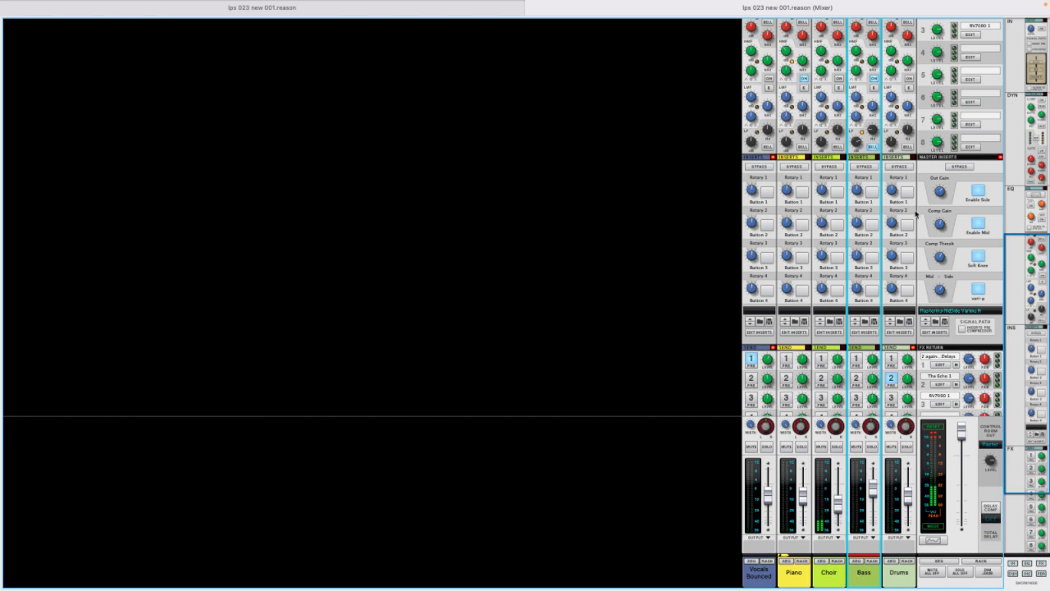
scroll(862, 282, down, 3)
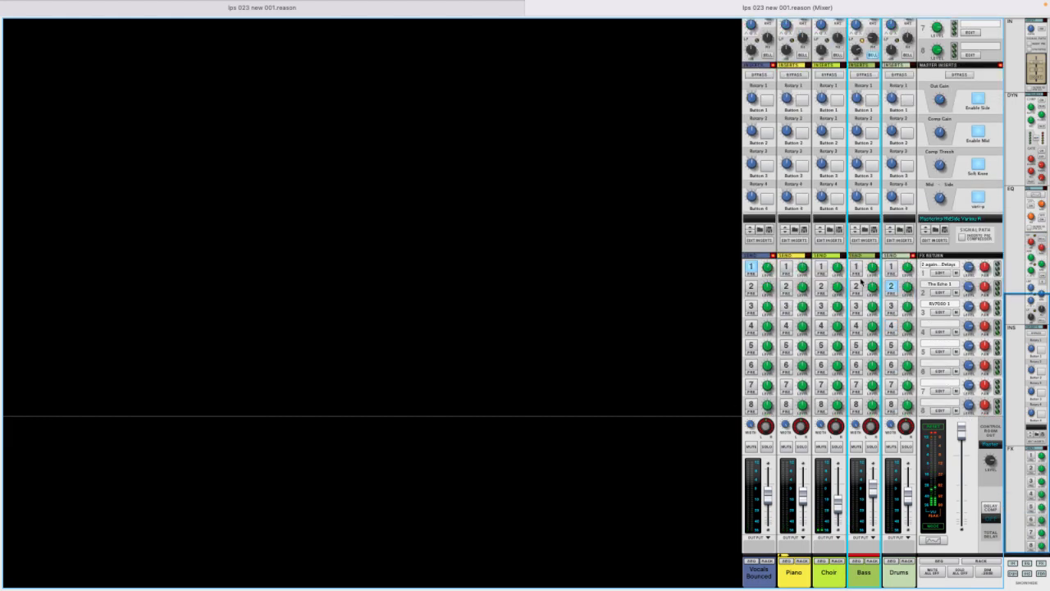
scroll(861, 281, up, 10)
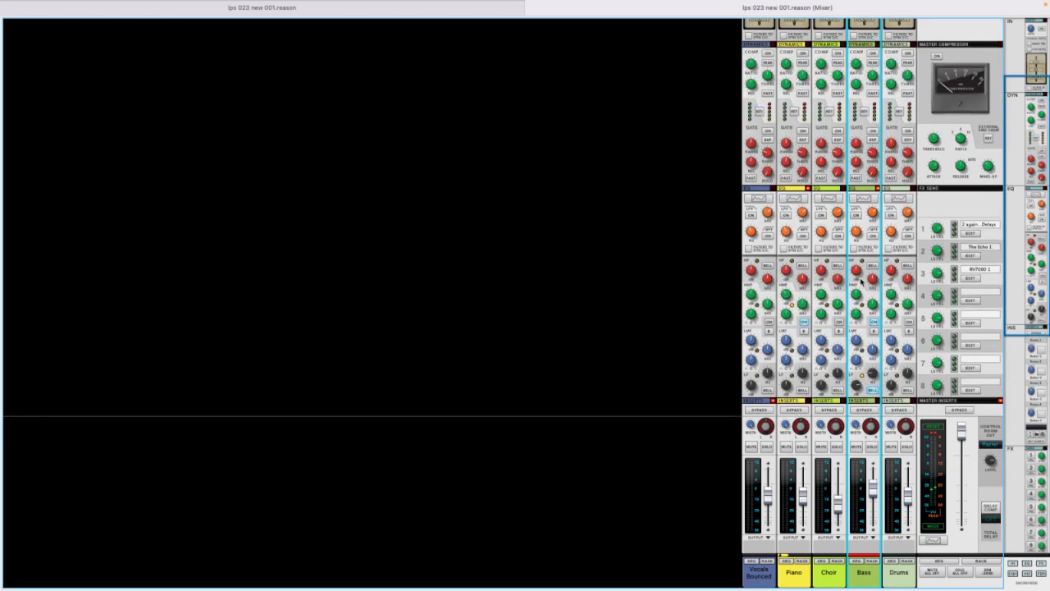
click(857, 216)
- Return to the rack and sequencer window and browse the Refills to Reason Soul School II's Tambourine folder of percussion Rex files
click(497, 14)
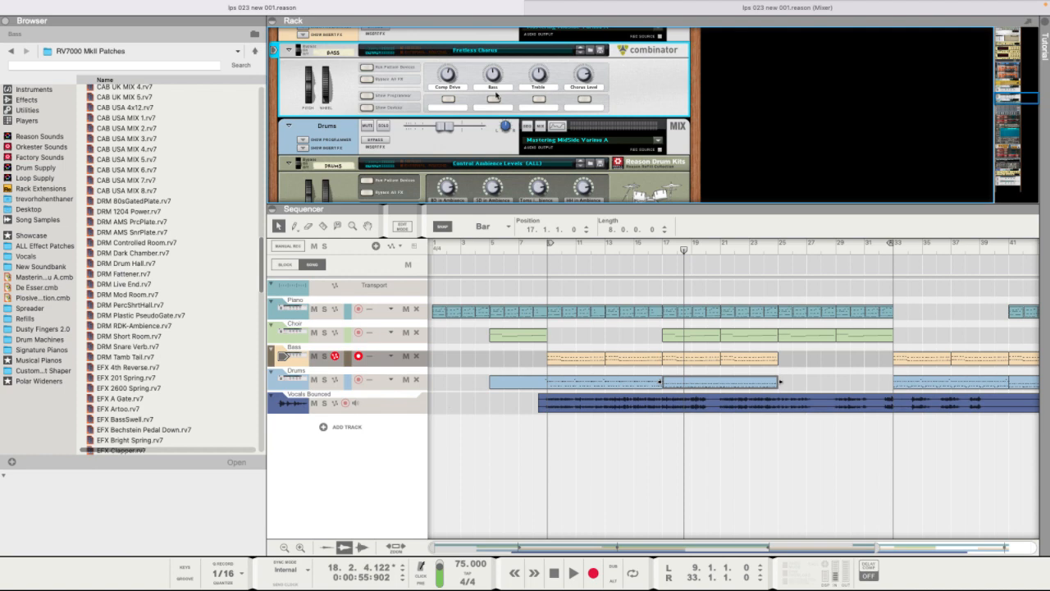
scroll(495, 96, down, 10)
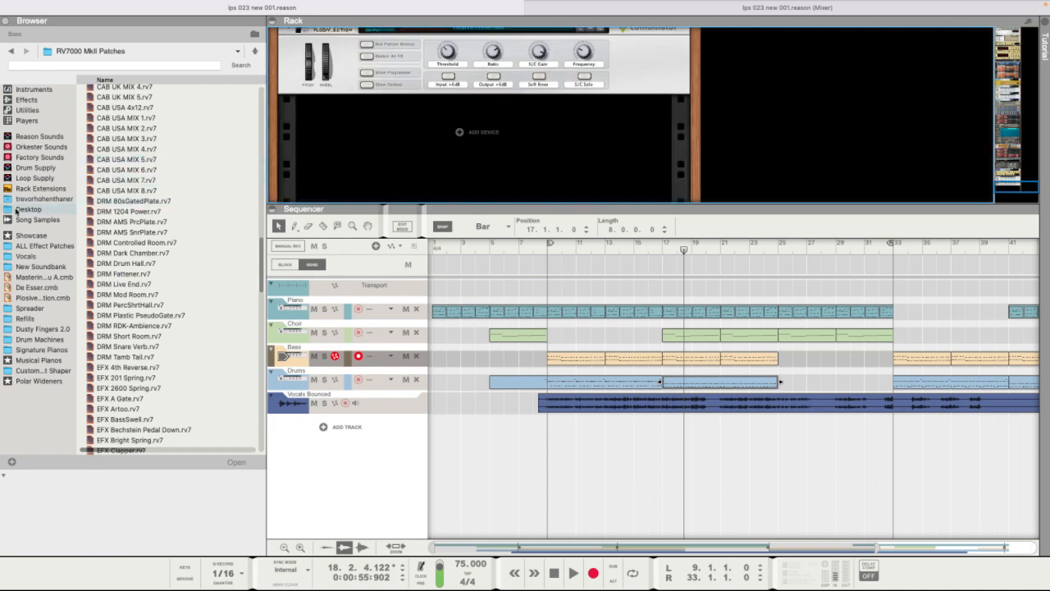
click(28, 318)
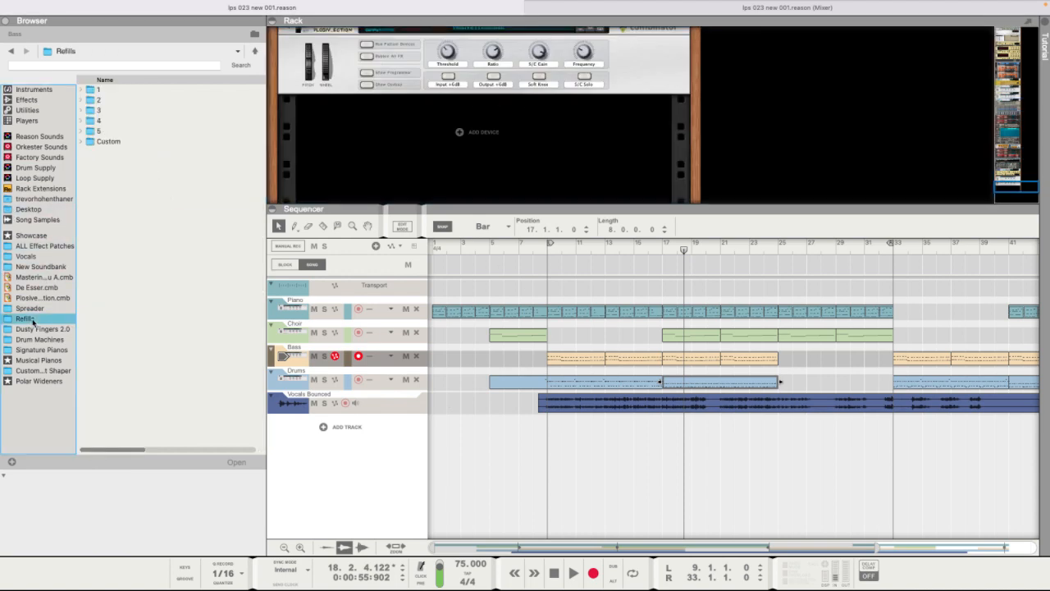
double_click(127, 90)
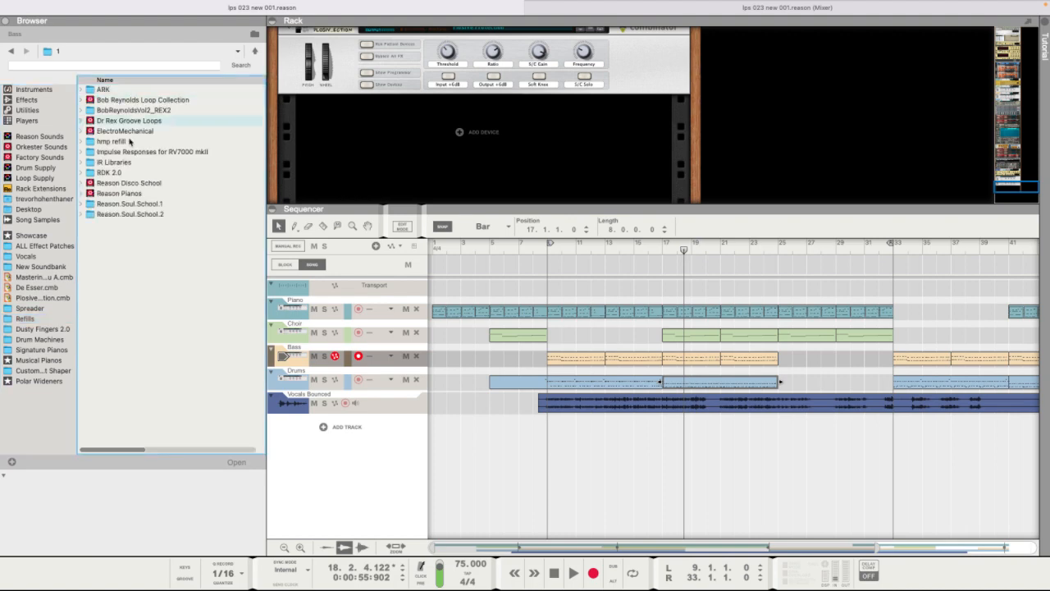
click(146, 204)
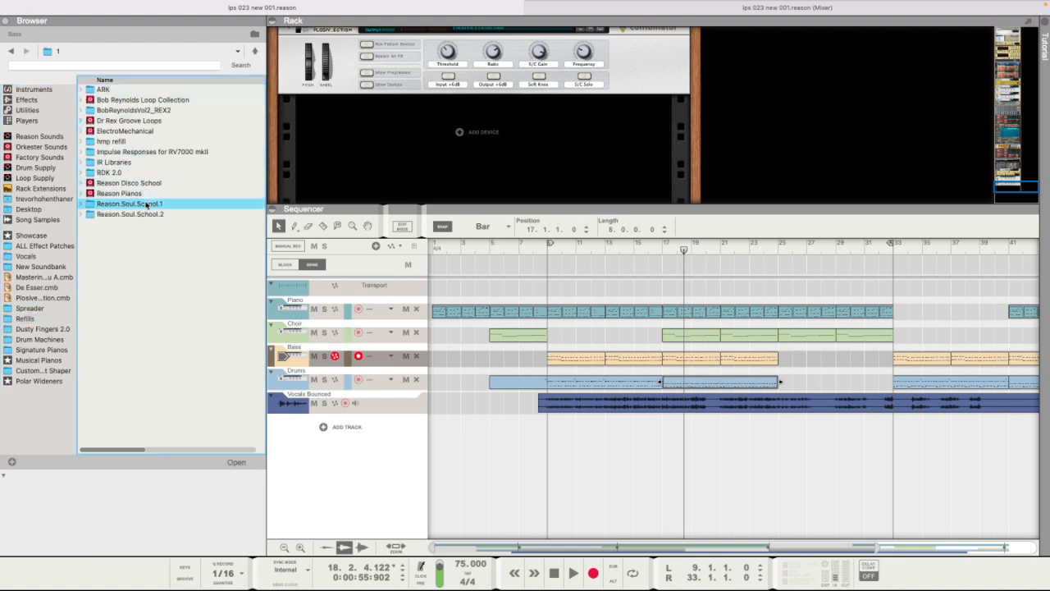
double_click(147, 214)
double_click(129, 102)
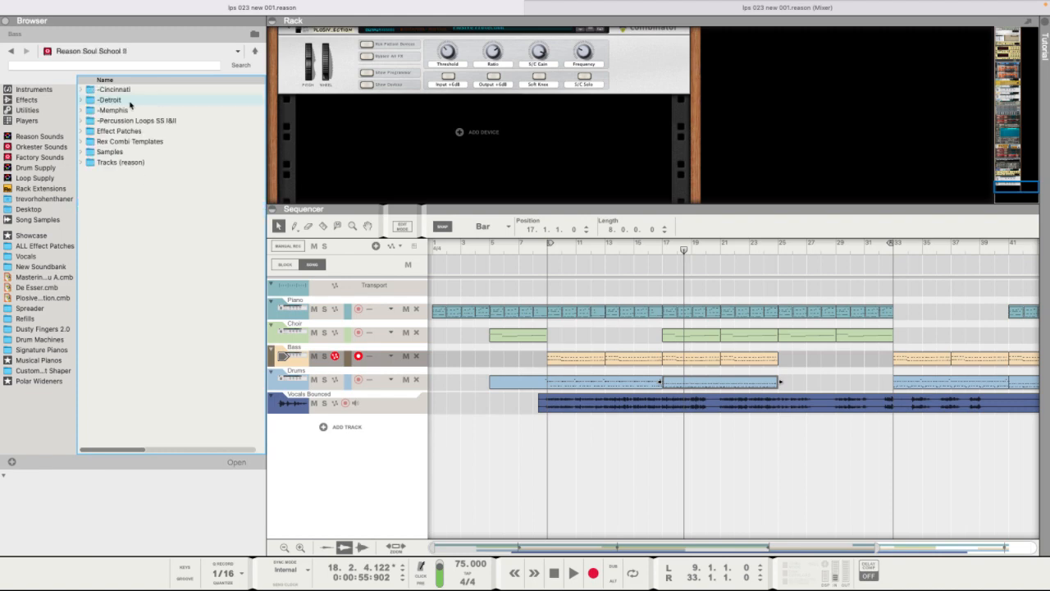
double_click(132, 121)
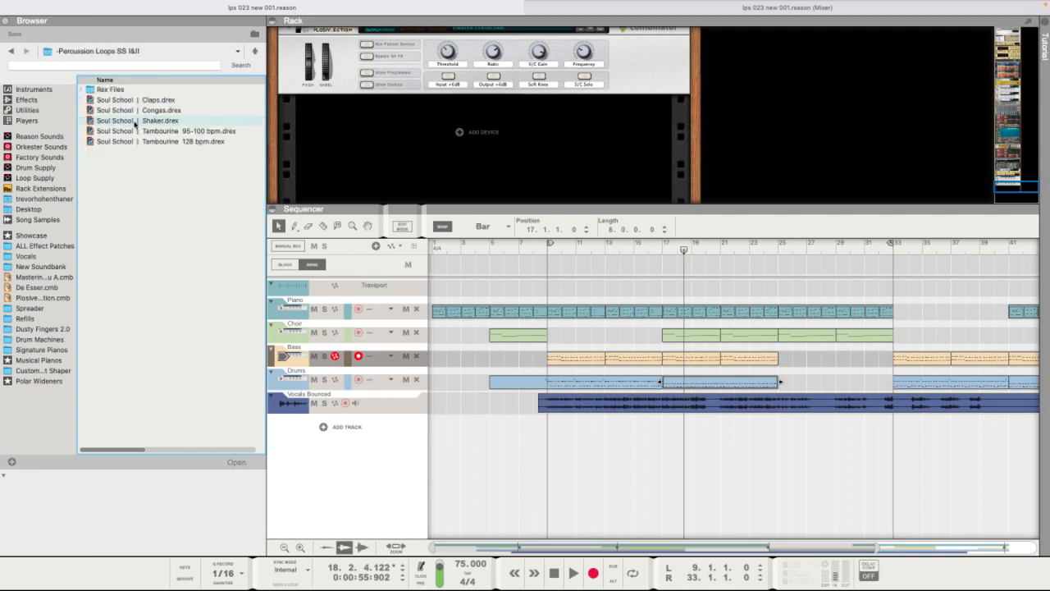
double_click(111, 89)
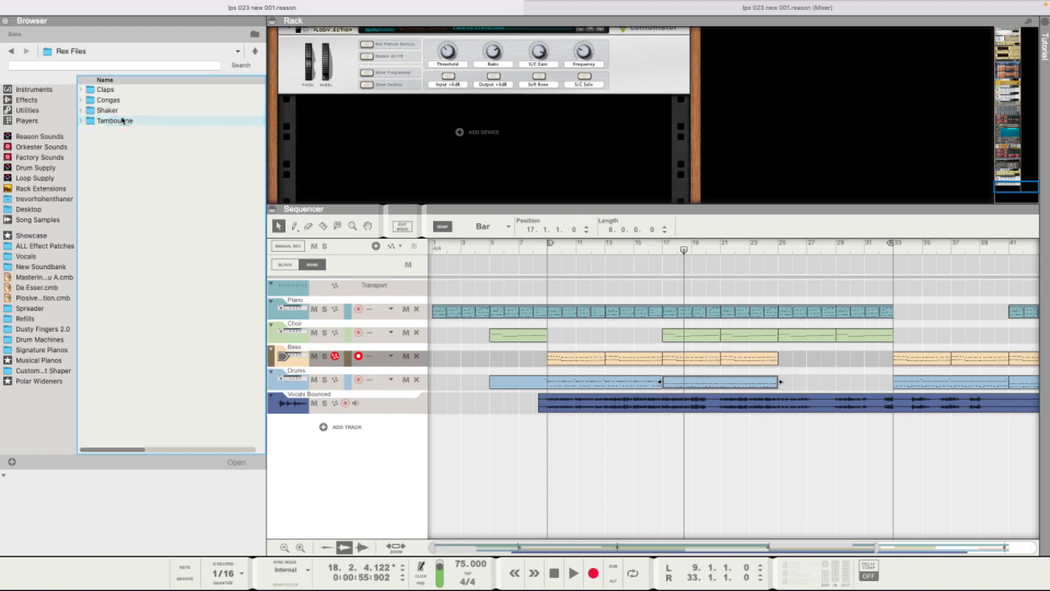
double_click(123, 121)
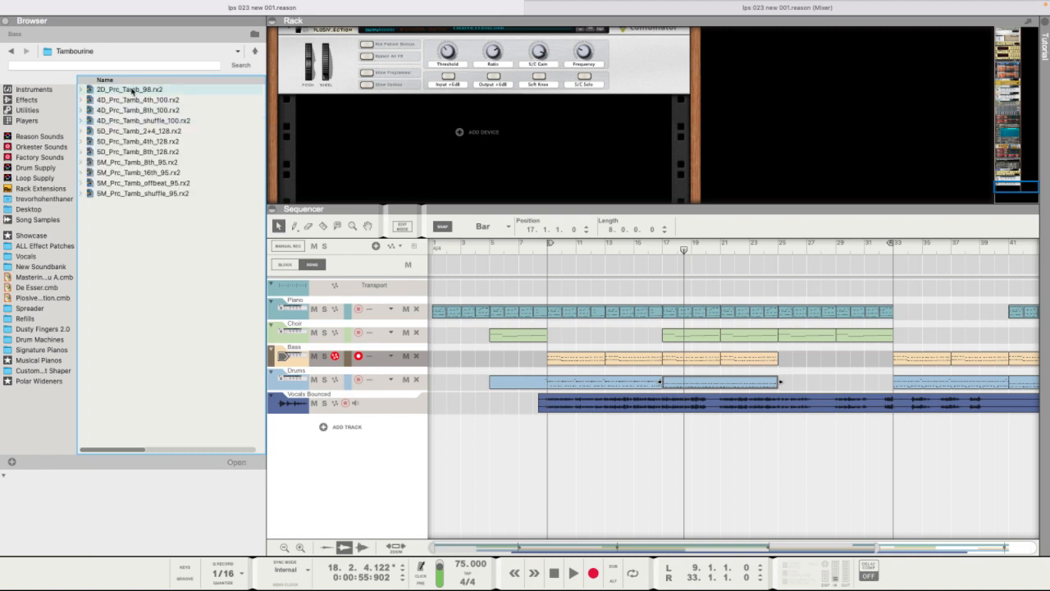
- Preview the first tambourine loops and create a Dr.OctoRex track from 4D_Prc_Tamb_8th_100.rx2
click(132, 90)
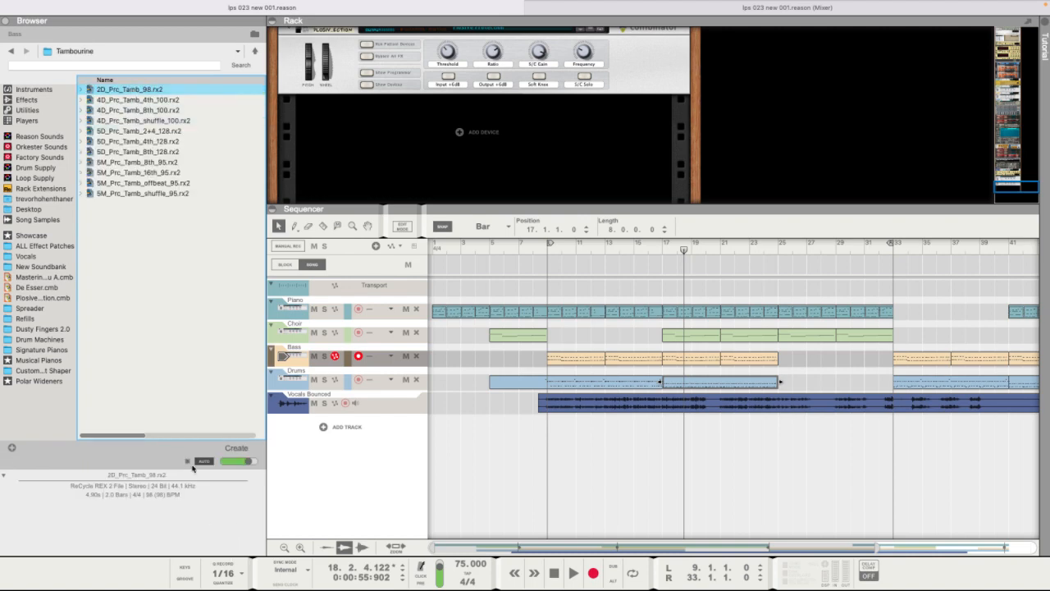
click(121, 101)
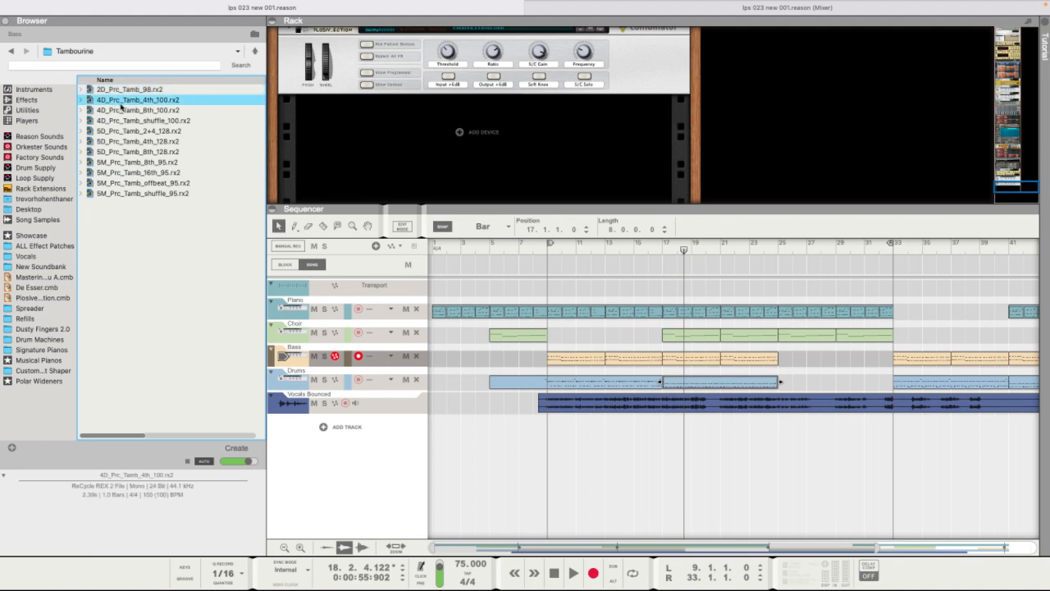
click(121, 112)
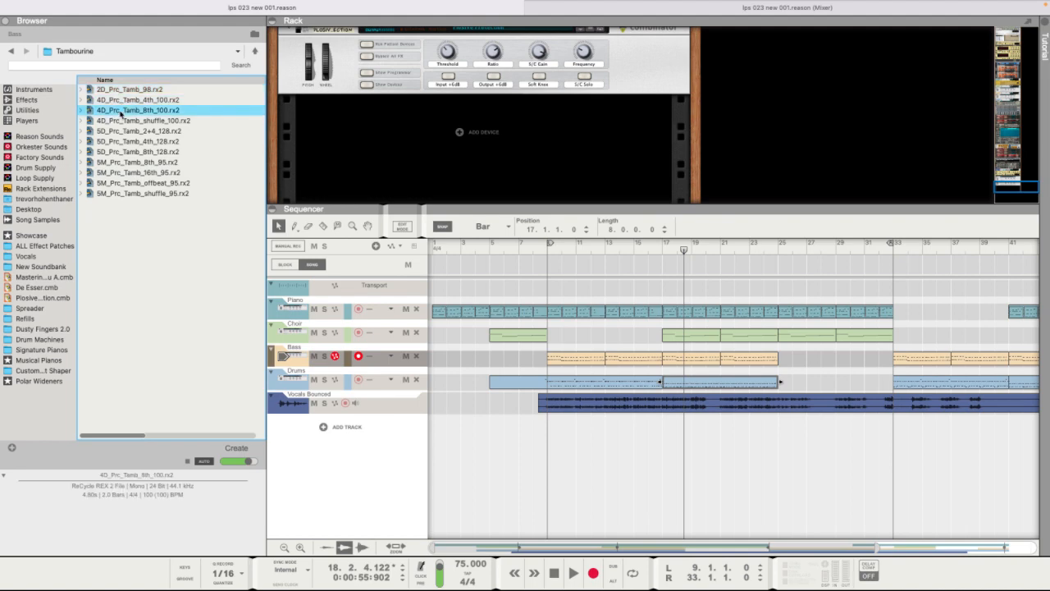
double_click(121, 112)
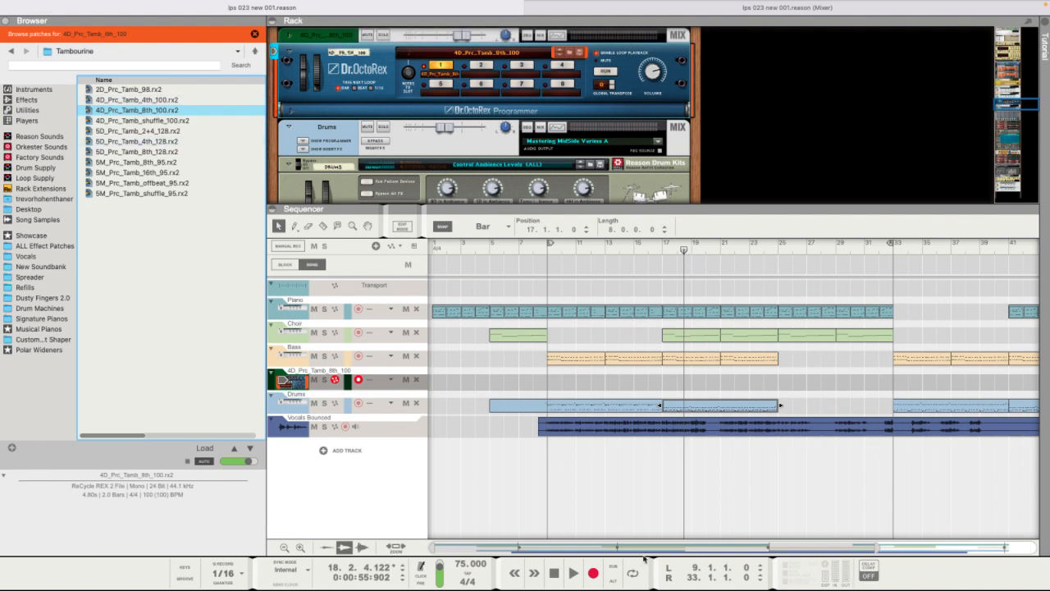
- Play the song from bar 9 with the tambourine and try the loops 5D_Prc_Tamb_2+4_128 and 5D_Prc_Tamb_4th_128 in the Dr.OctoRex
click(554, 244)
key(space)
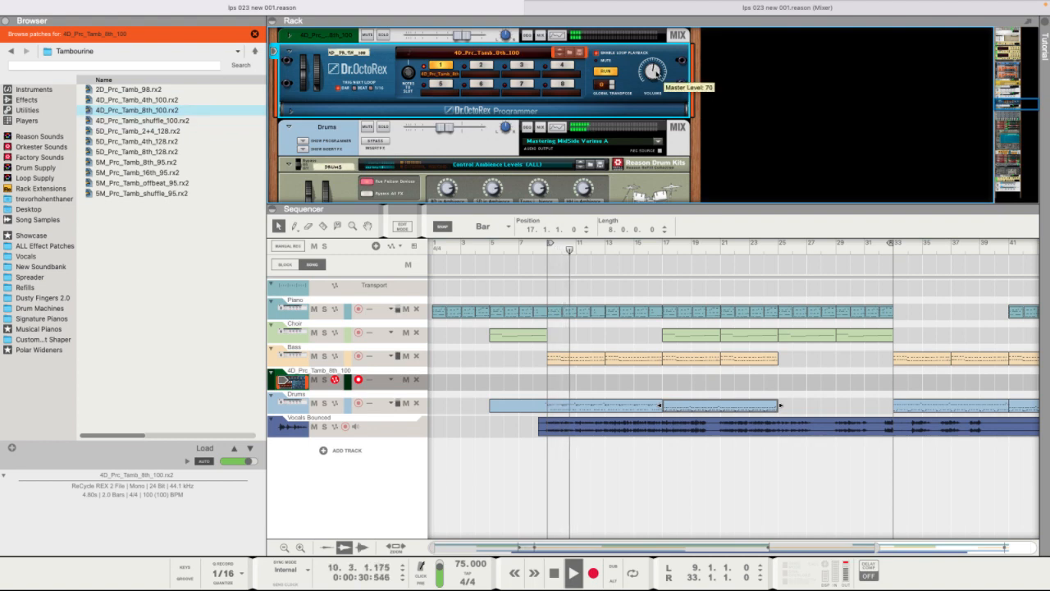
click(155, 132)
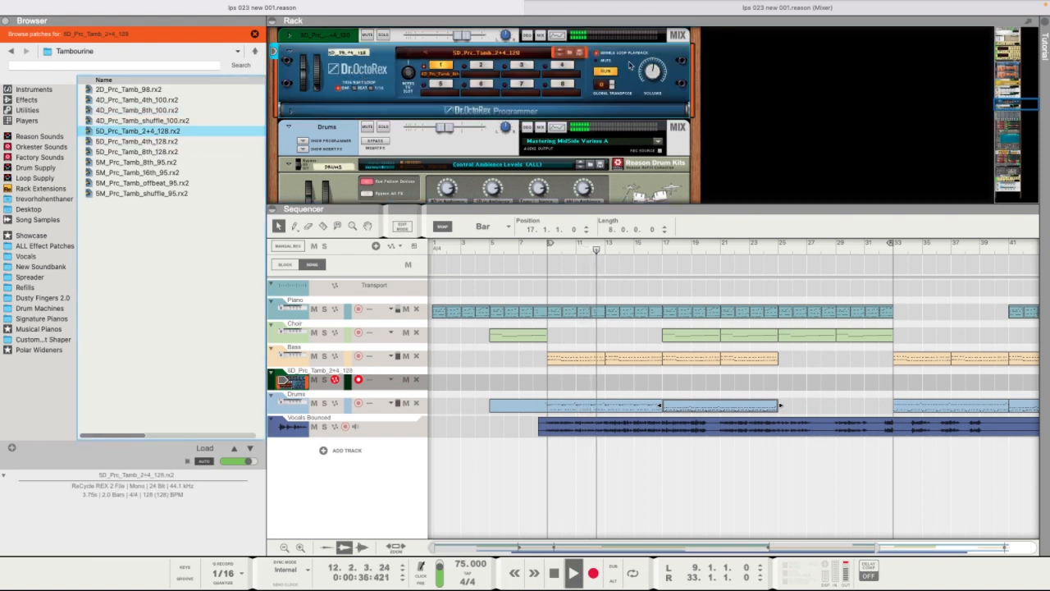
click(151, 141)
drag(150, 141, 427, 102)
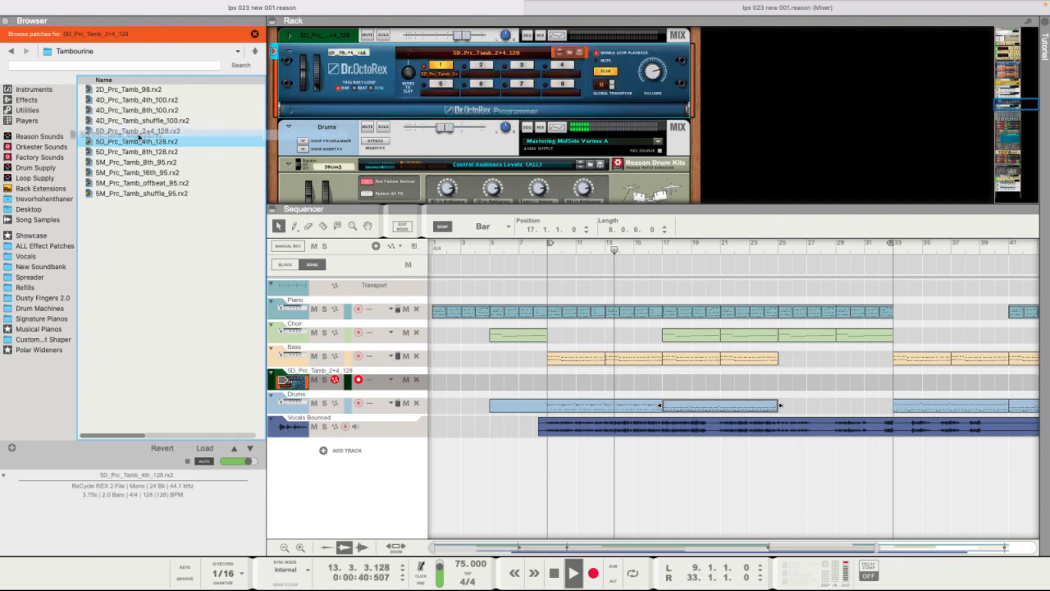
drag(141, 136, 314, 91)
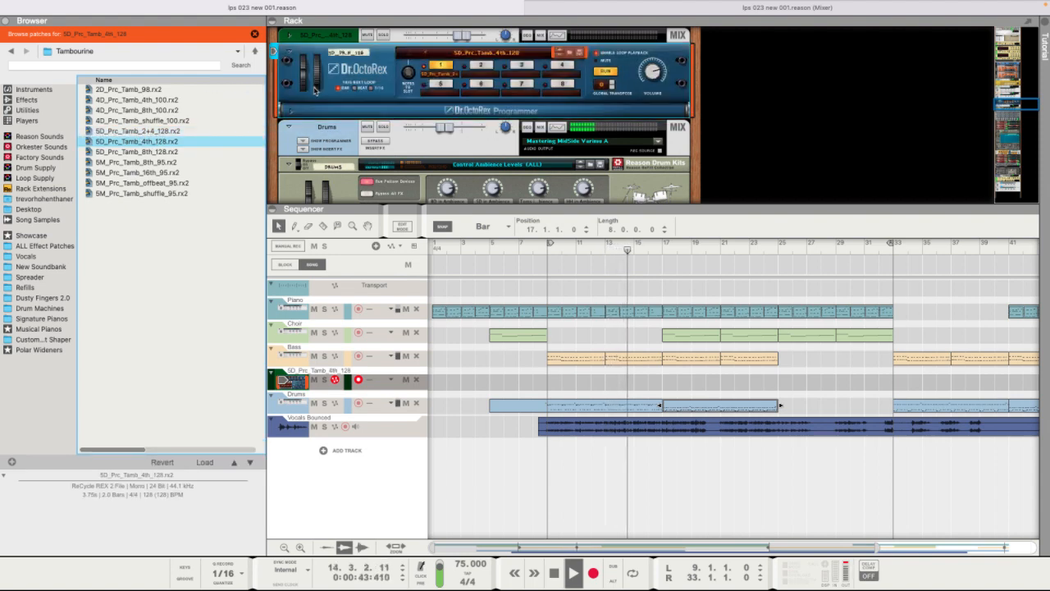
- Try 5D_Prc_Tamb_8th_128 and 5M_Prc_Tamb_16th_95 in the playing Dr.OctoRex, and load 5M_Prc_Tamb_8th_95 in their place
click(148, 152)
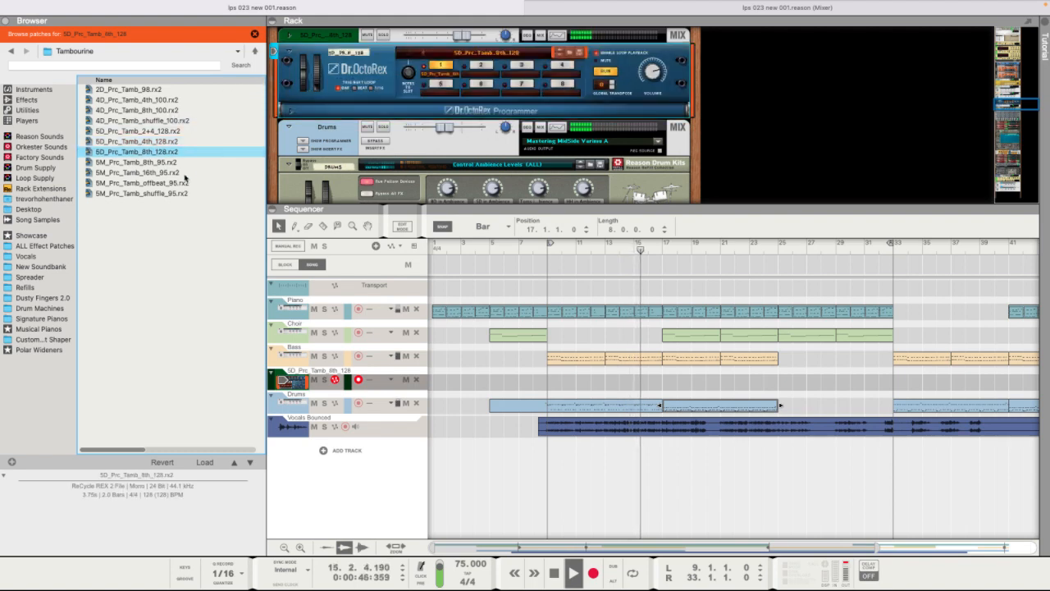
drag(152, 174, 344, 81)
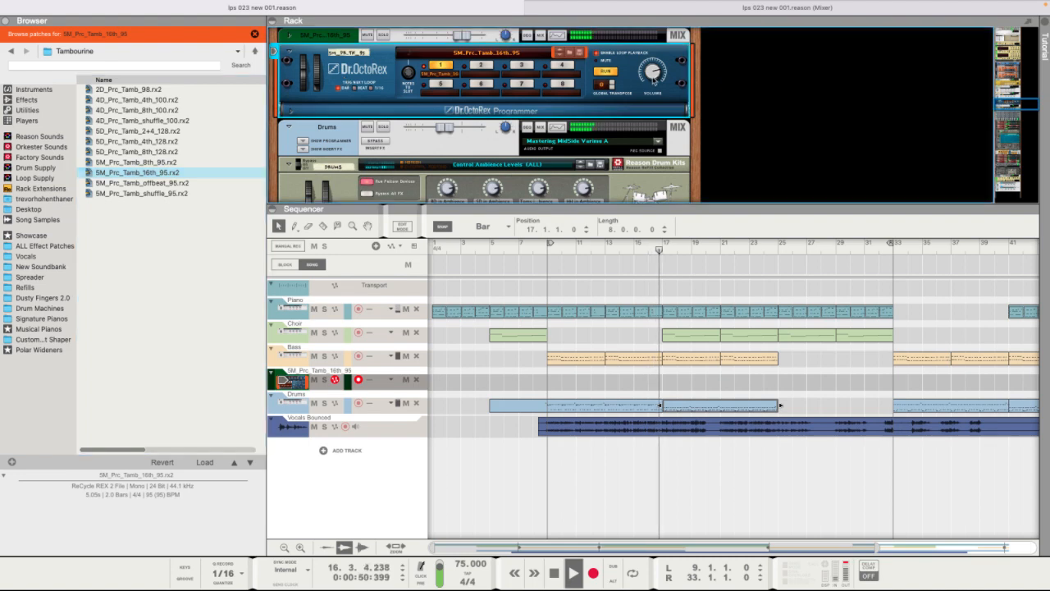
drag(135, 162, 329, 78)
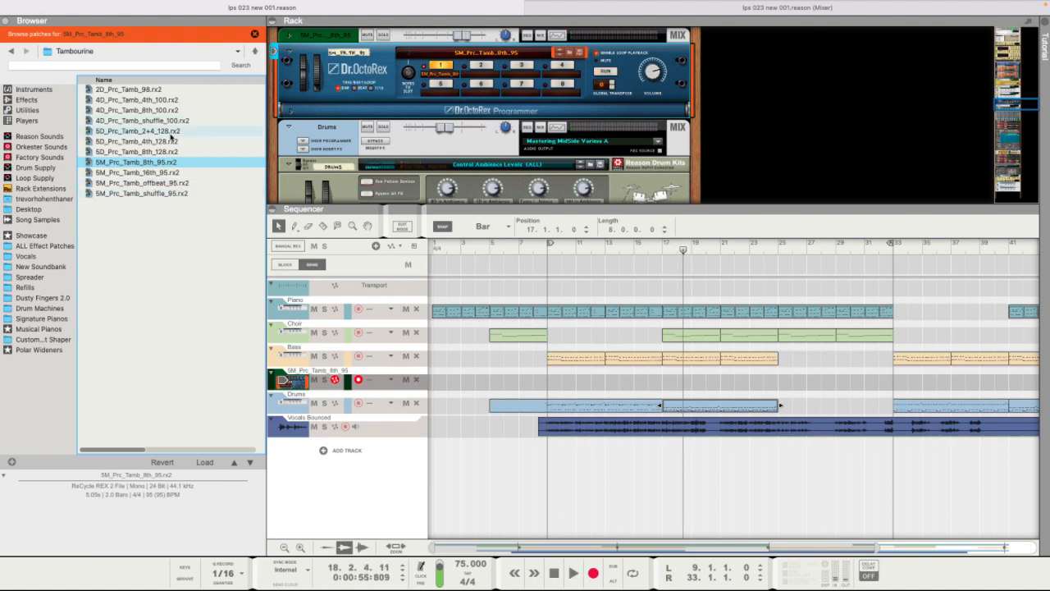
- Browse from the Tambourine folder to Rex Files' Shaker folder and preview 2C_Prc_Shaker_95.rx2
click(201, 52)
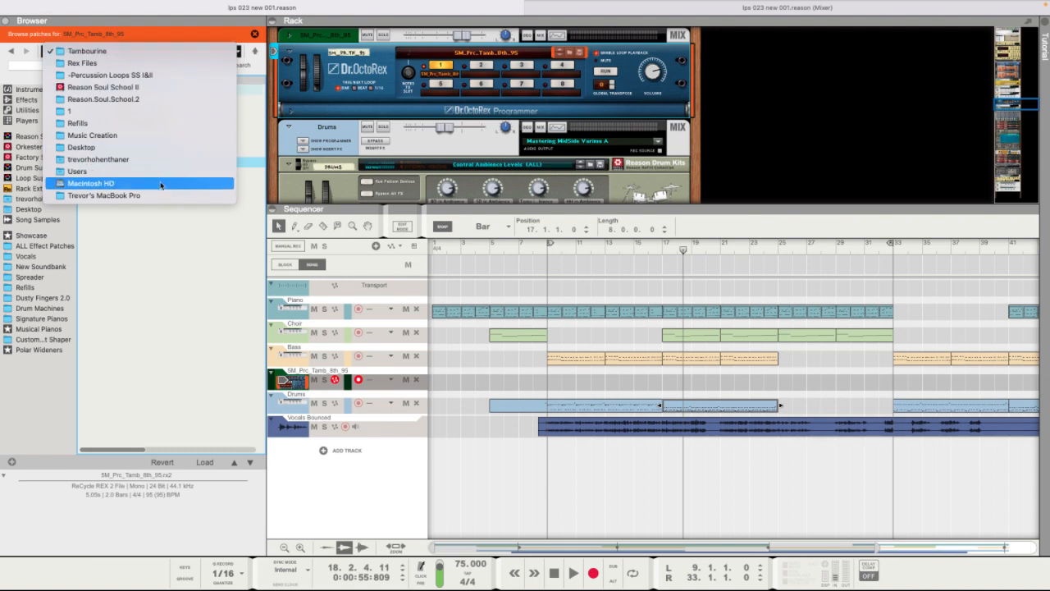
click(155, 227)
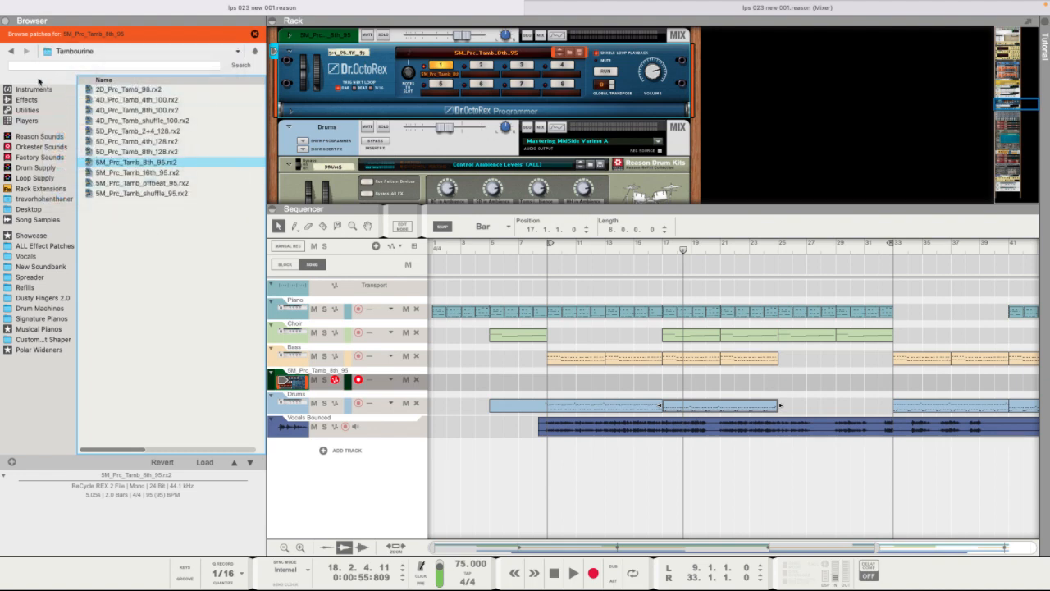
click(89, 51)
click(90, 63)
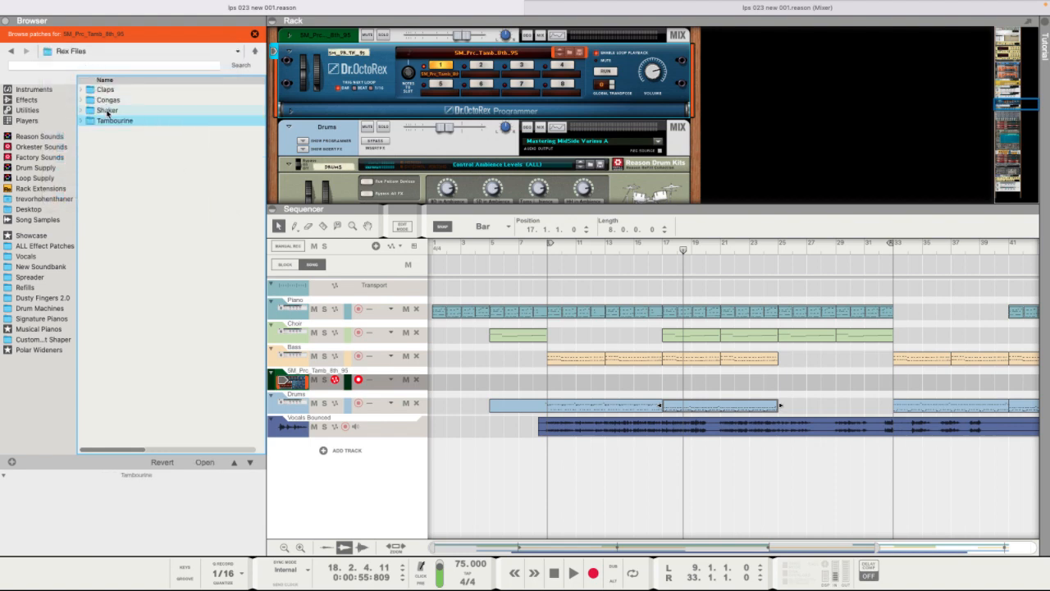
double_click(107, 112)
click(134, 90)
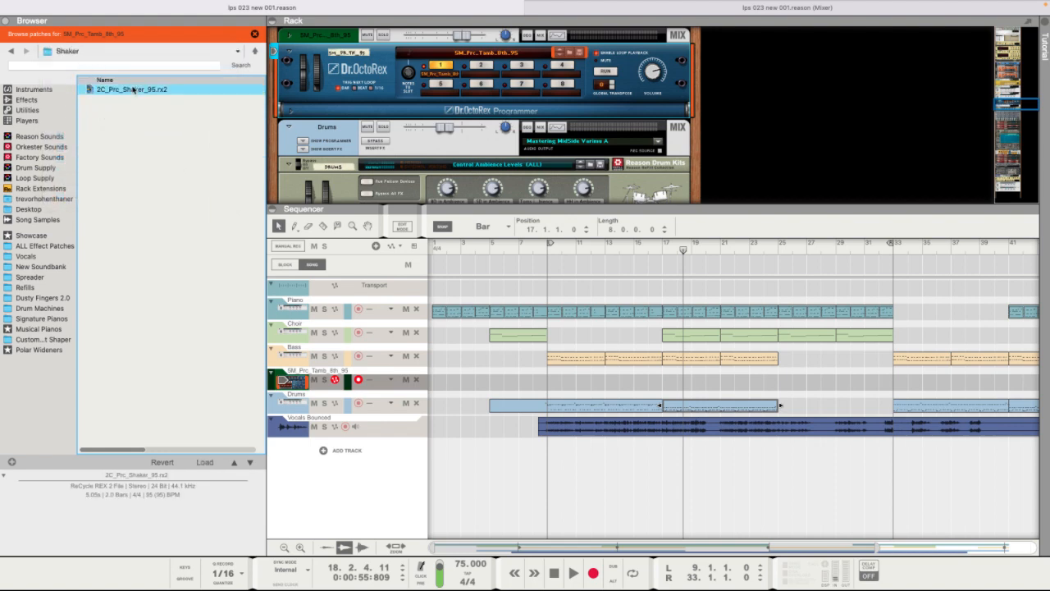
- Load Tamb_01_085.rx2 into the Dr.OctoRex from the Factory Sounds' Dr Rex Percussion Loops, Tambourine 085 bpm folder, and audition it
click(42, 157)
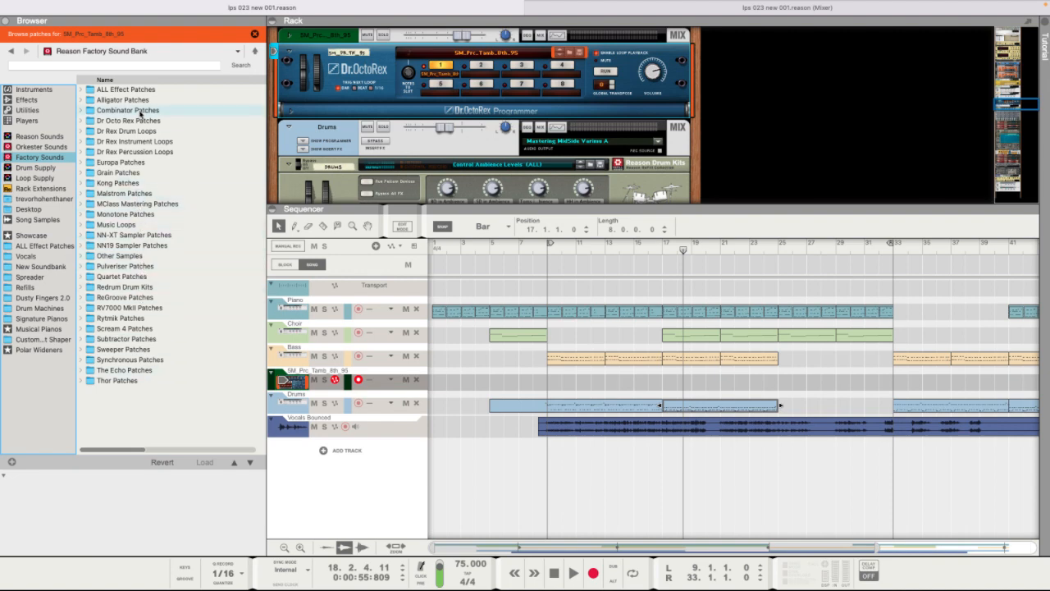
double_click(141, 152)
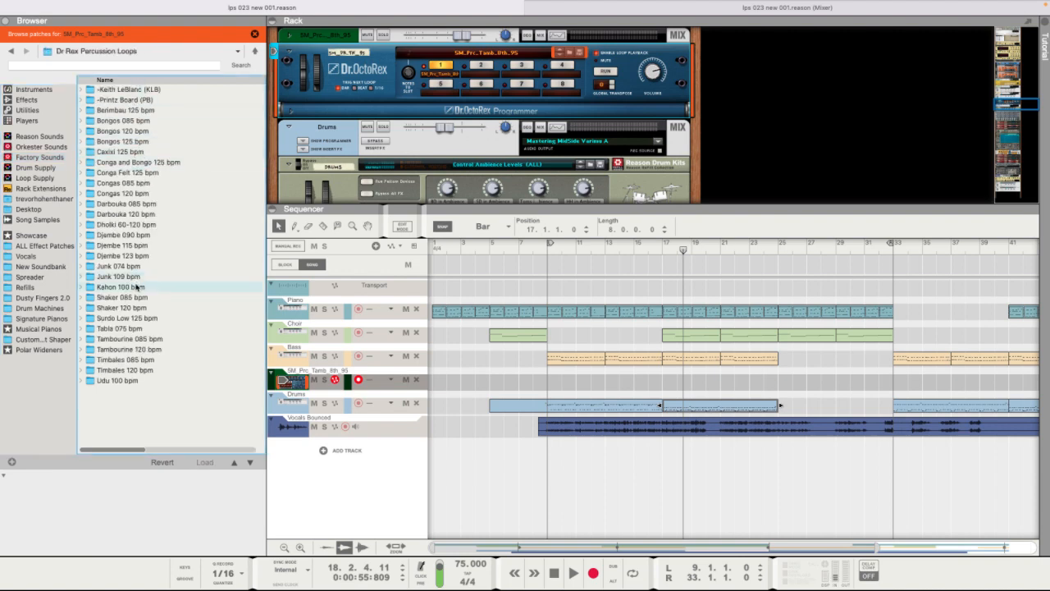
double_click(129, 339)
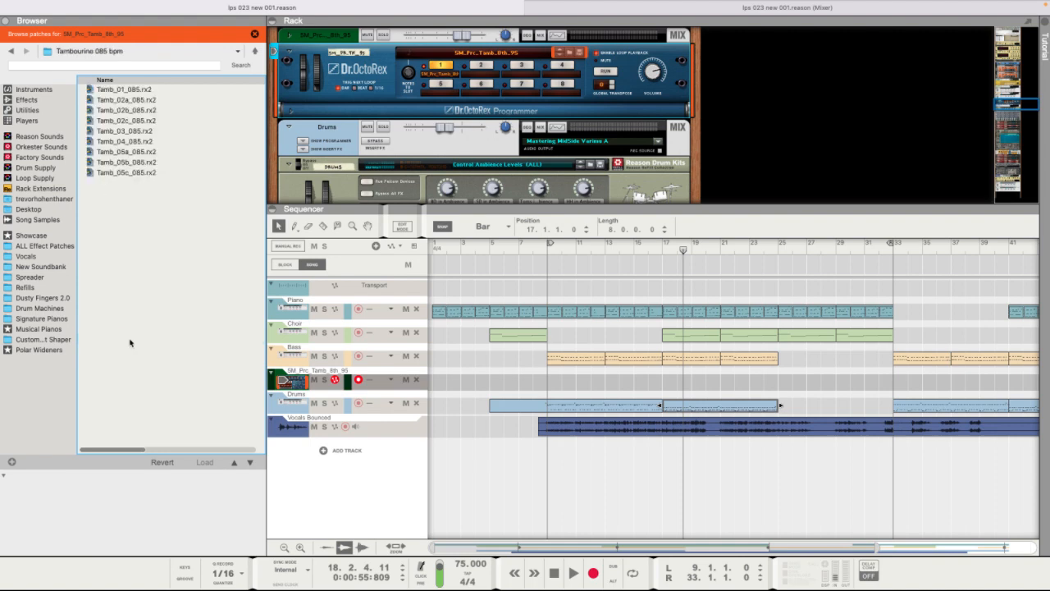
click(133, 92)
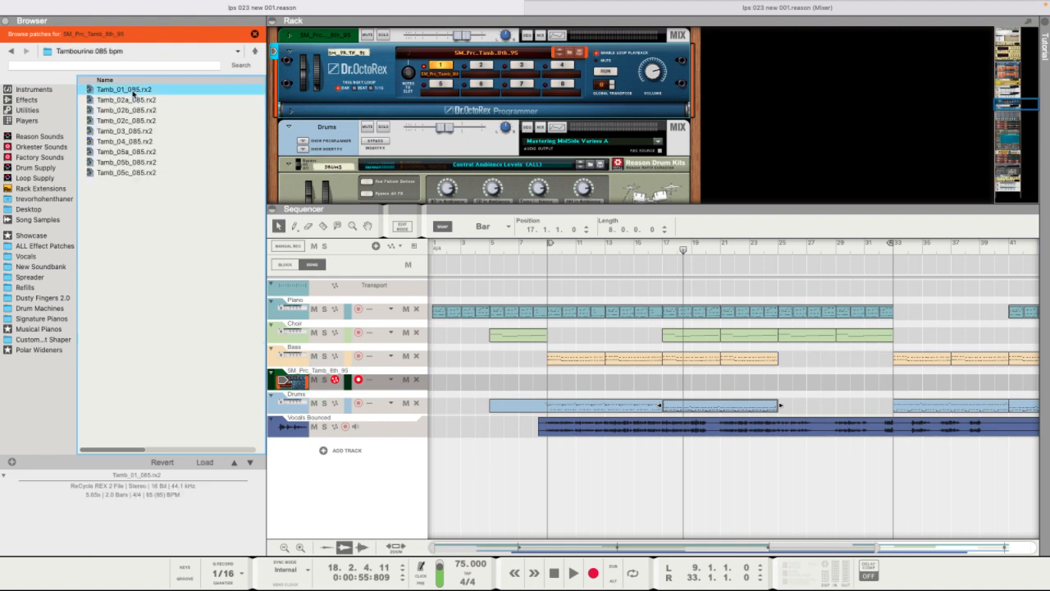
double_click(133, 92)
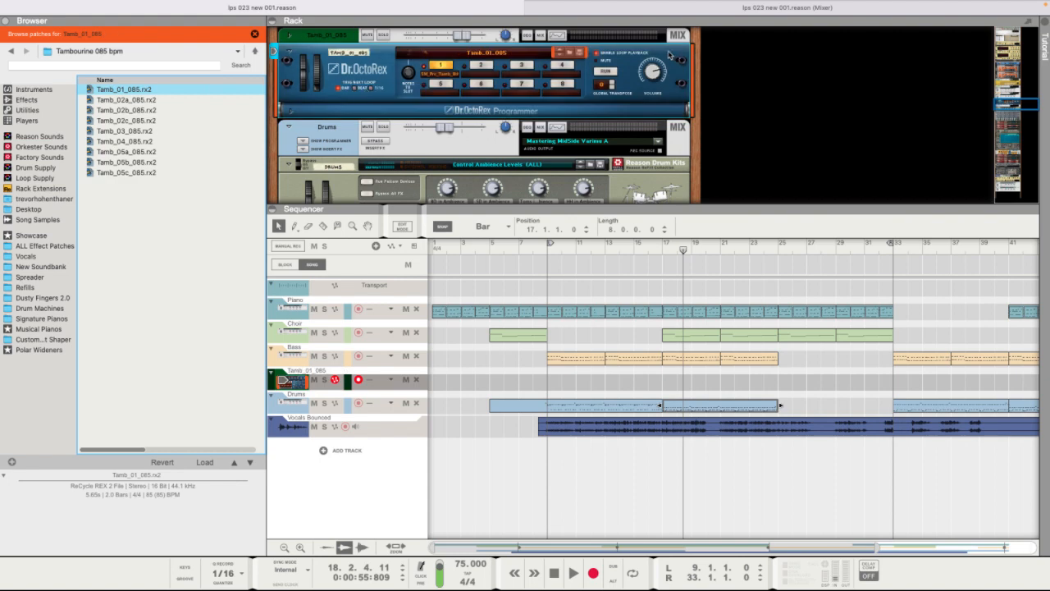
click(606, 71)
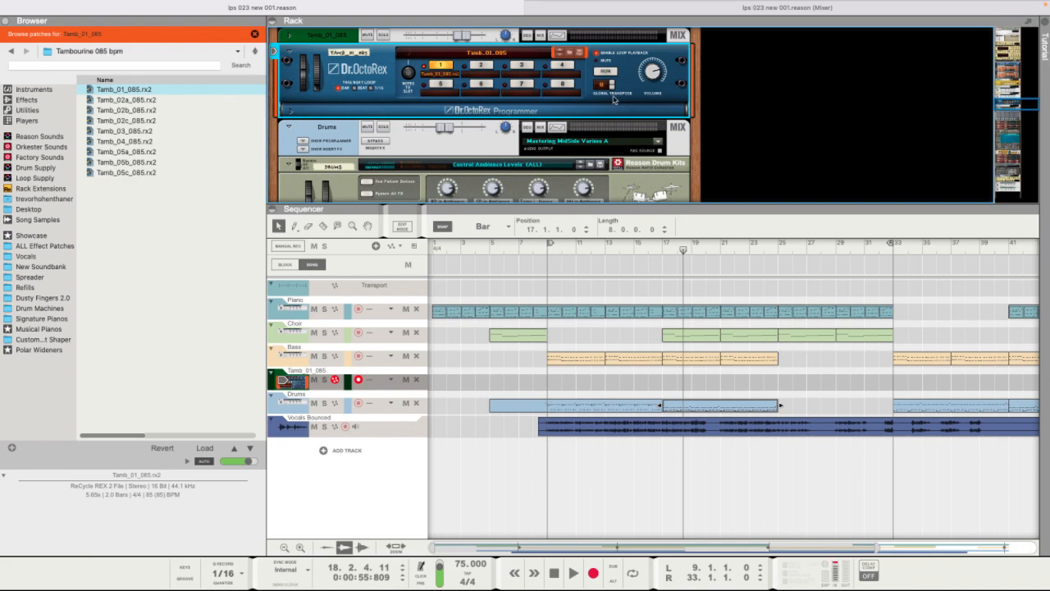
- Lower the tambourine channel's level to -10 dB in the mixer while playing the song from around bar 18
mouse_move(655, 72)
mouse_move(724, 10)
click(714, 36)
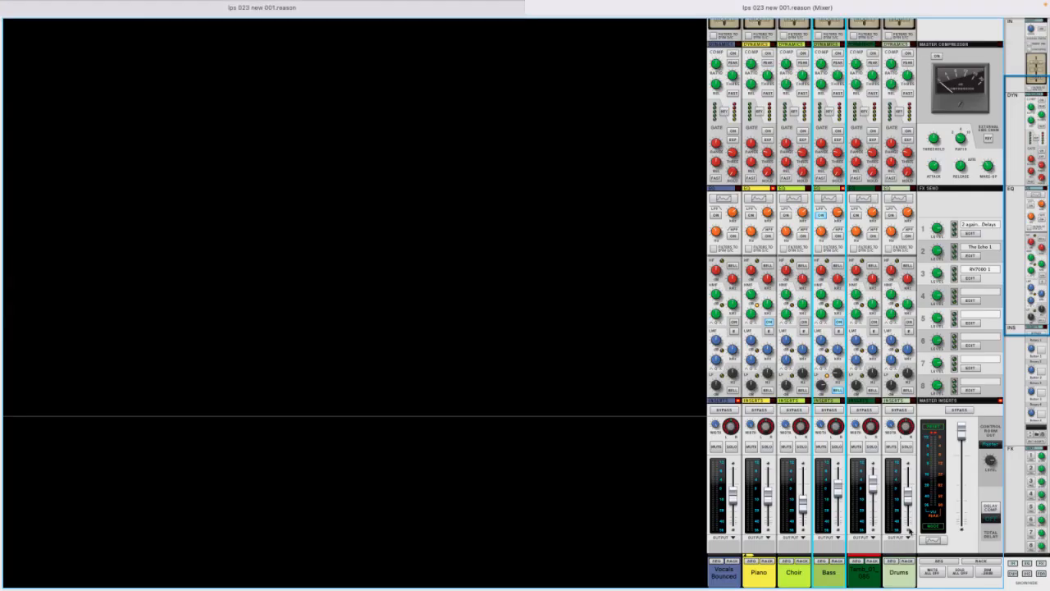
click(877, 525)
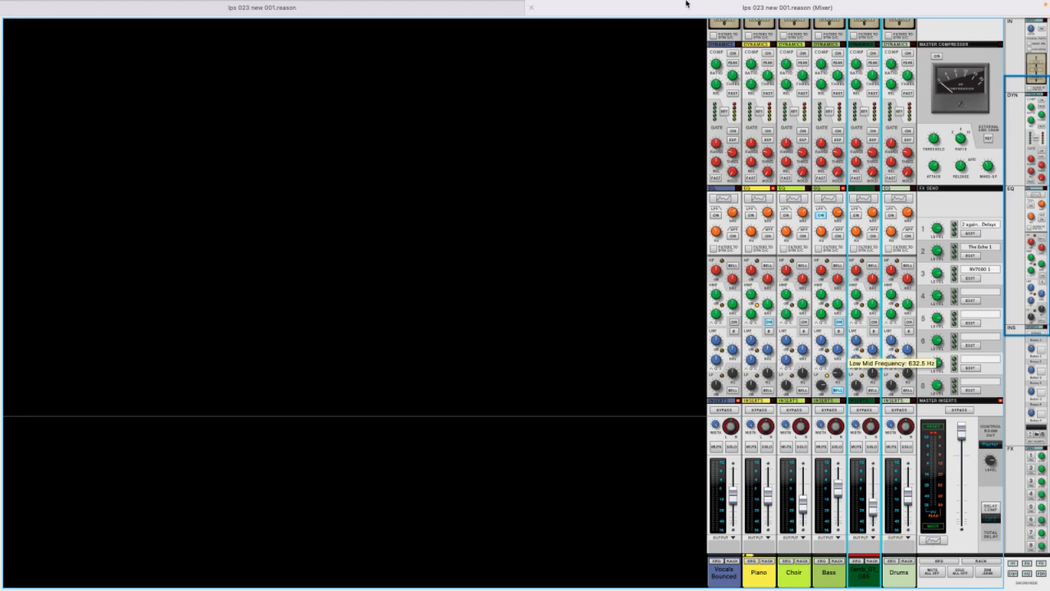
click(391, 26)
key(space)
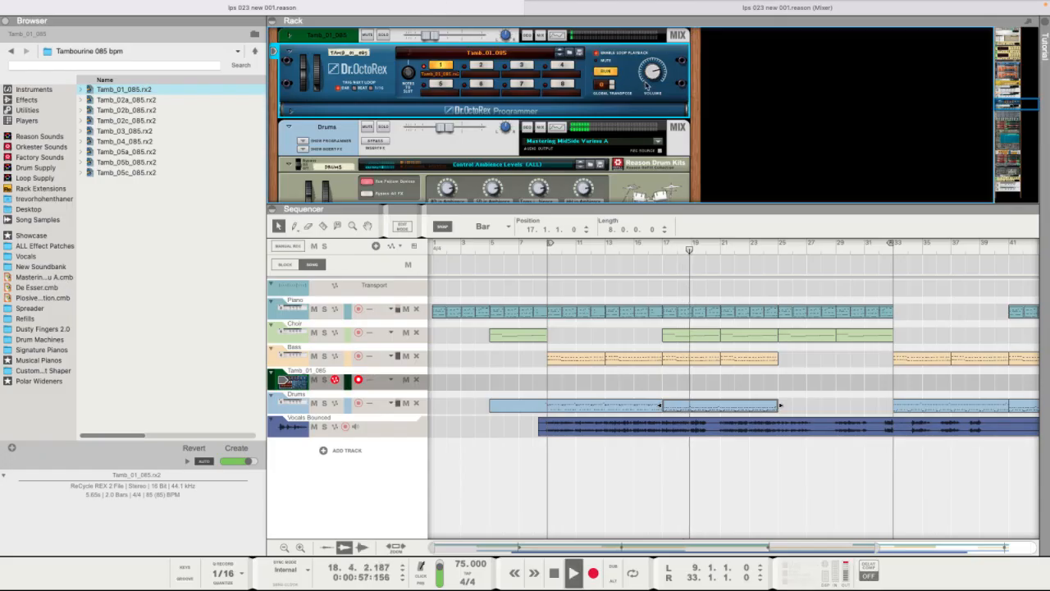
click(711, 9)
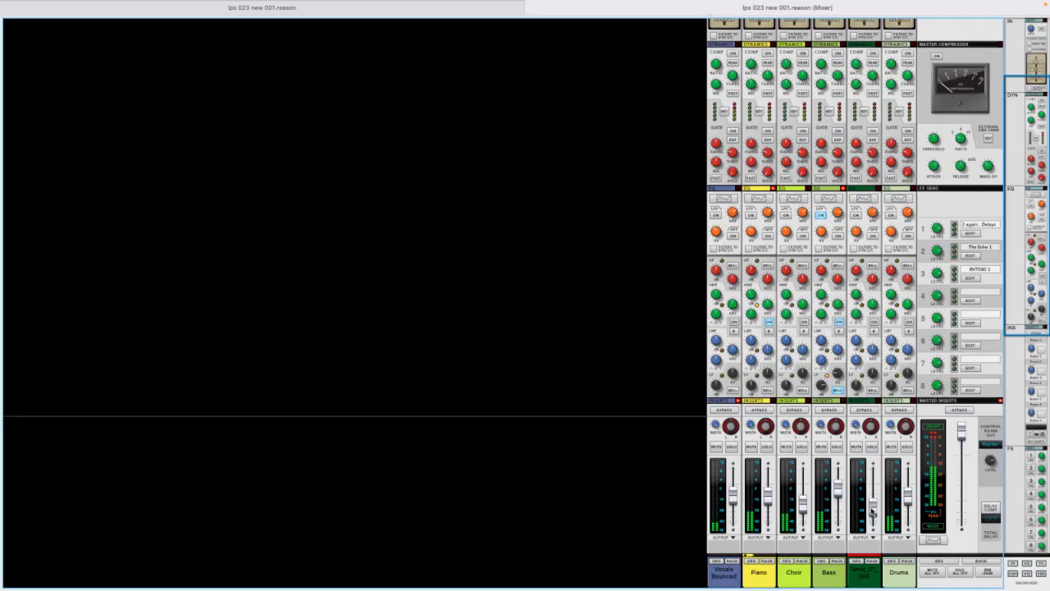
drag(875, 498, 874, 498)
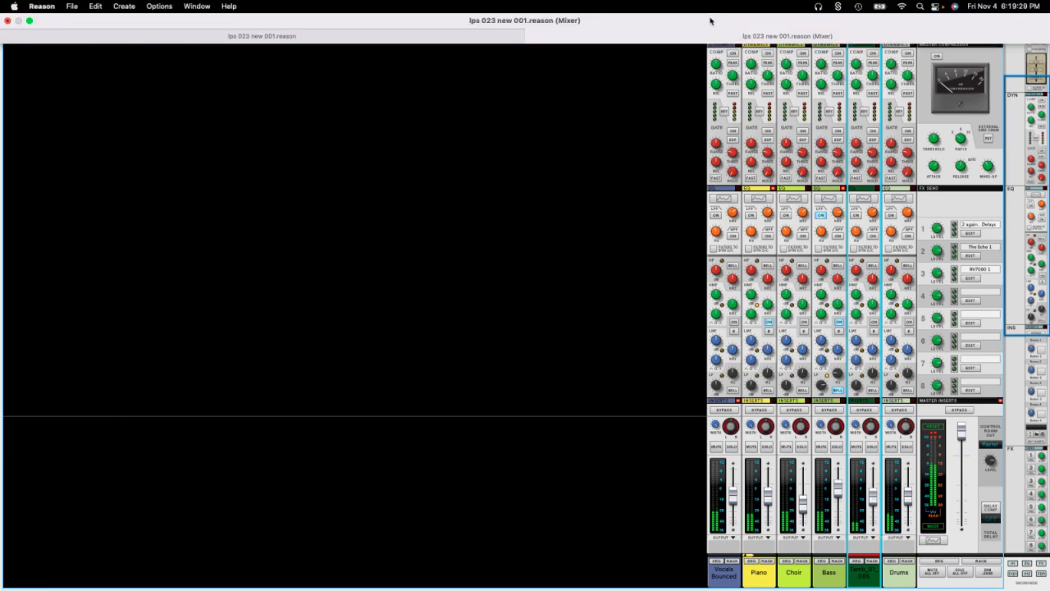
- Load Tamb_02a_085.rx2 in the playing Dr.OctoRex, replace it with Tamb_02b_085.rx2, and select Tamb_02c_085.rx2 in the browser
click(514, 36)
drag(127, 100, 365, 99)
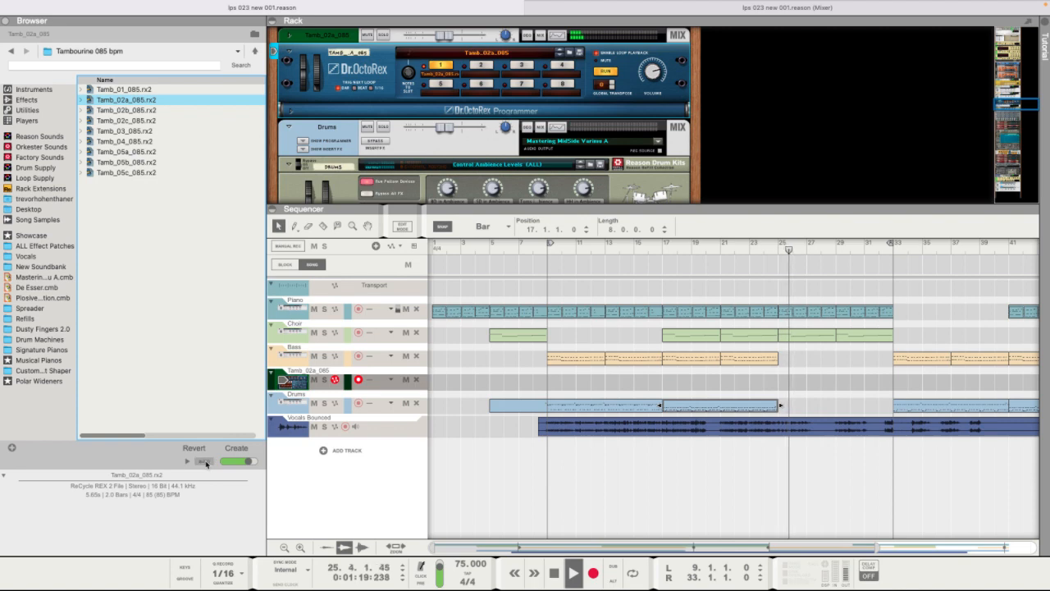
drag(124, 110, 341, 107)
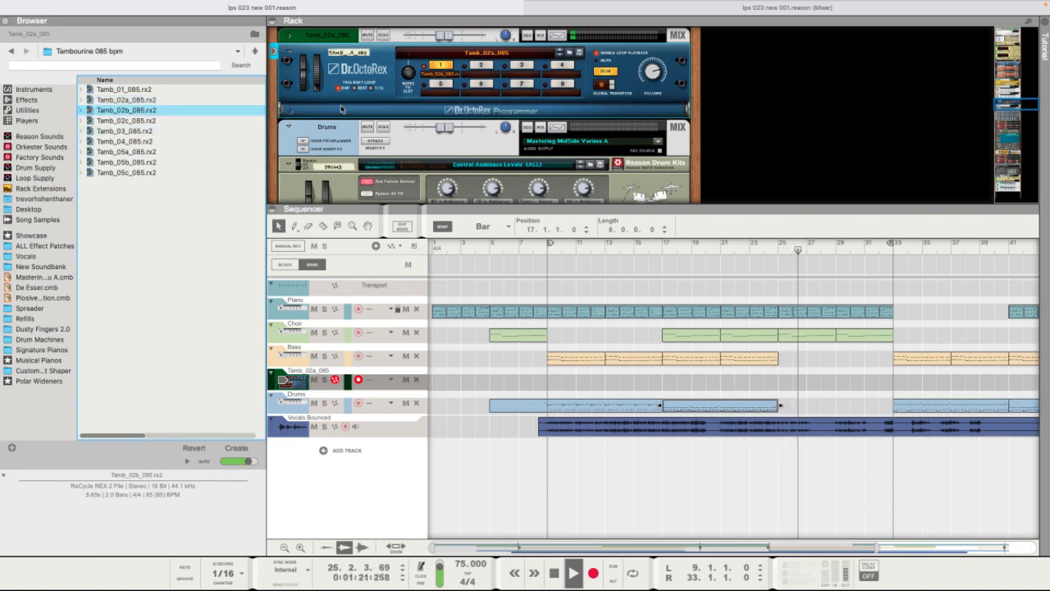
click(164, 120)
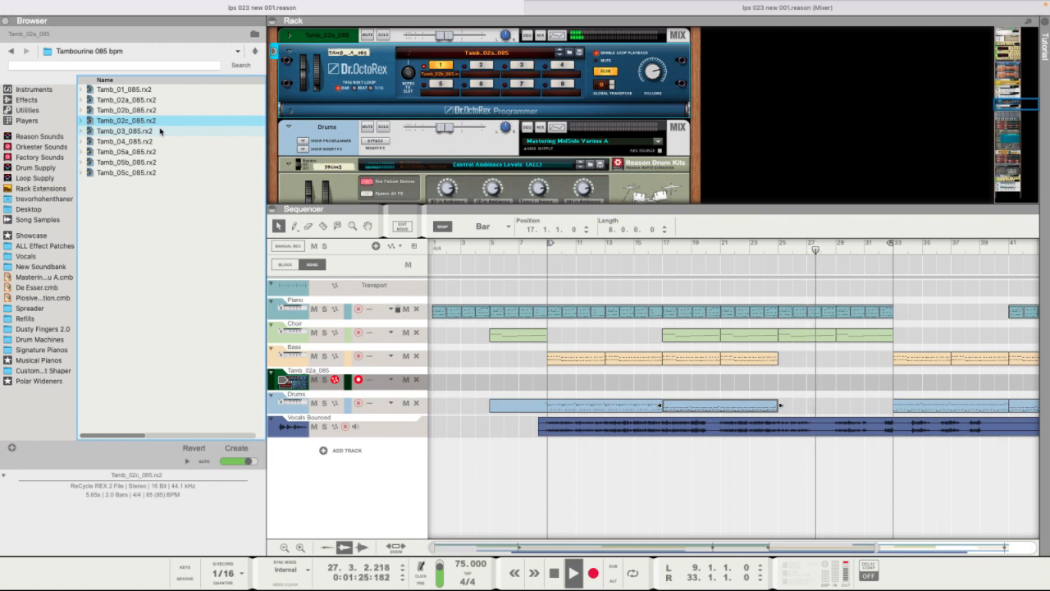
- Stop the song, unfold the Dr.OctoRex Programmer to show the loaded loop, and resume playback
key(space)
click(291, 117)
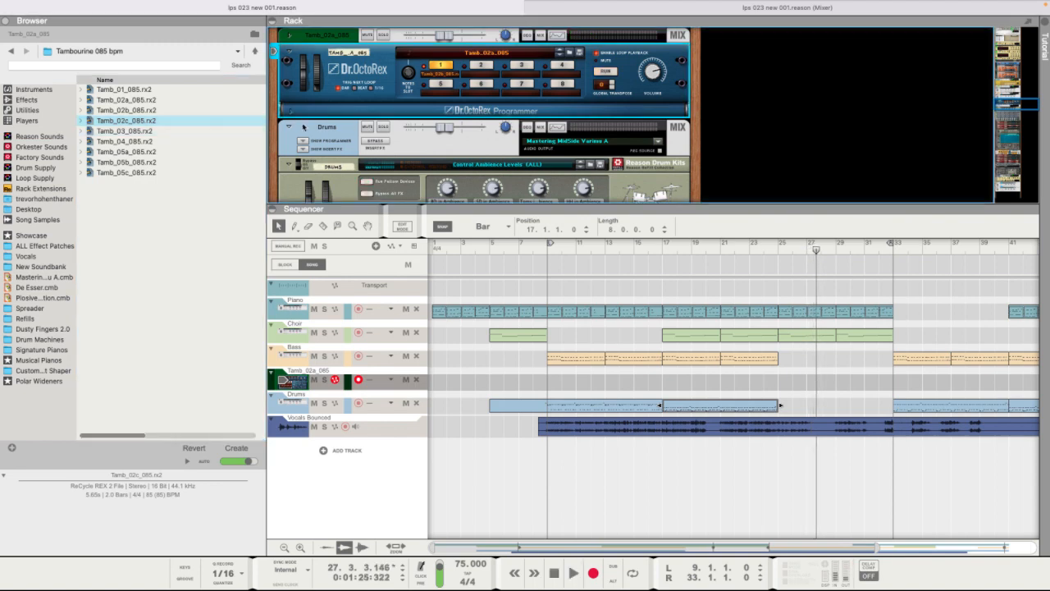
click(288, 114)
key(space)
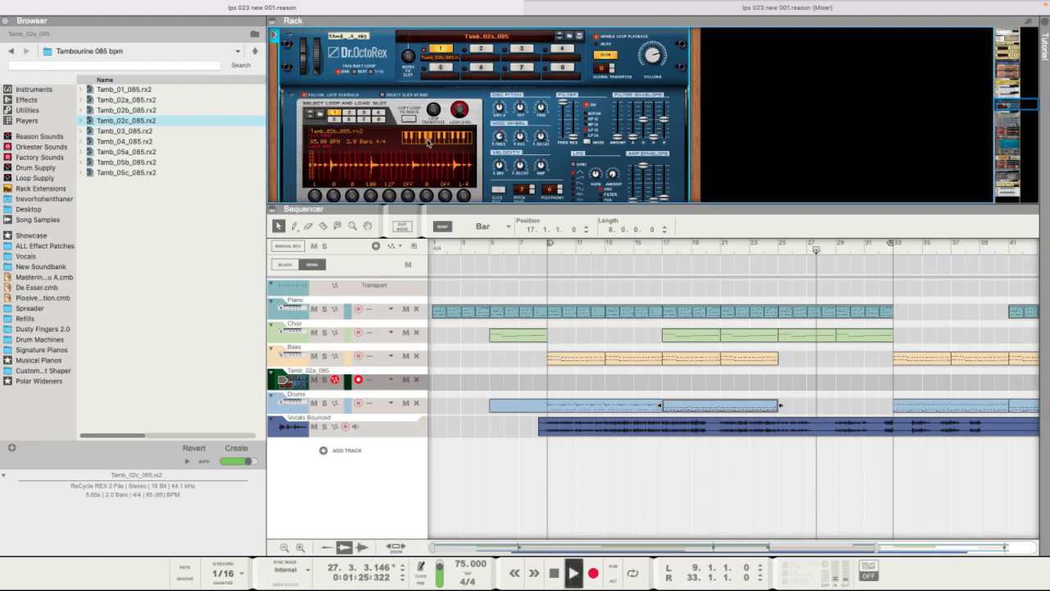
- Send the tambourine channel to the RV7000 on FX 3 at -12.04 dB and fine-tune its level in the mixer
click(558, 10)
mouse_move(873, 502)
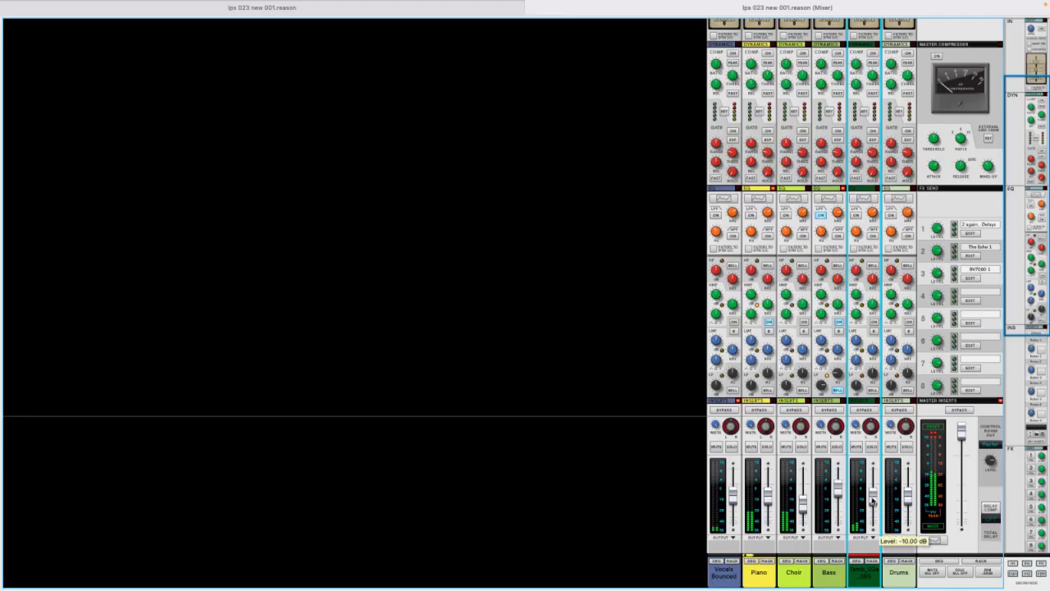
mouse_move(869, 428)
scroll(843, 178, down, 8)
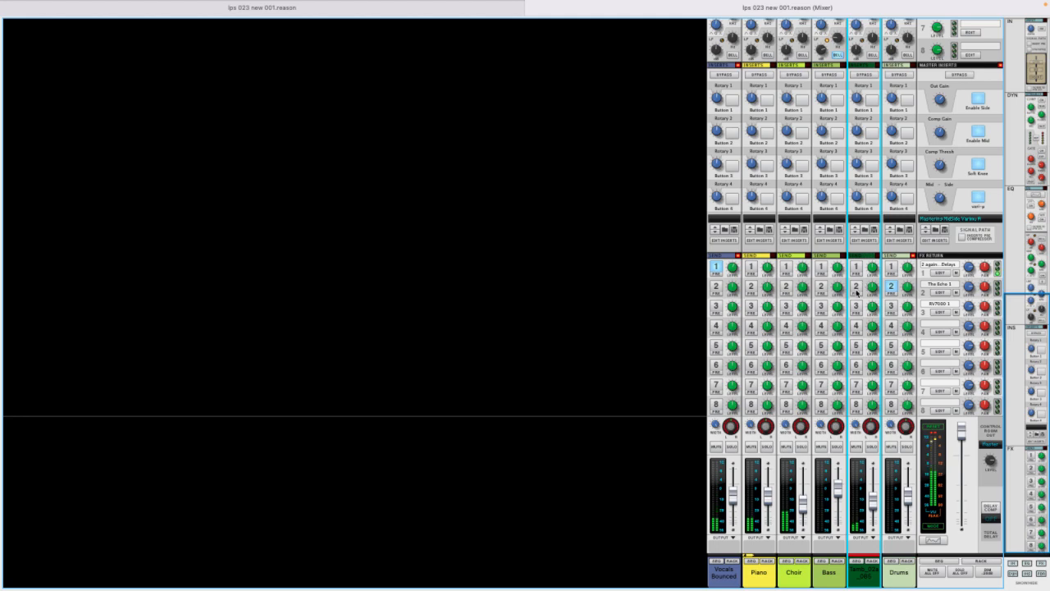
mouse_move(874, 308)
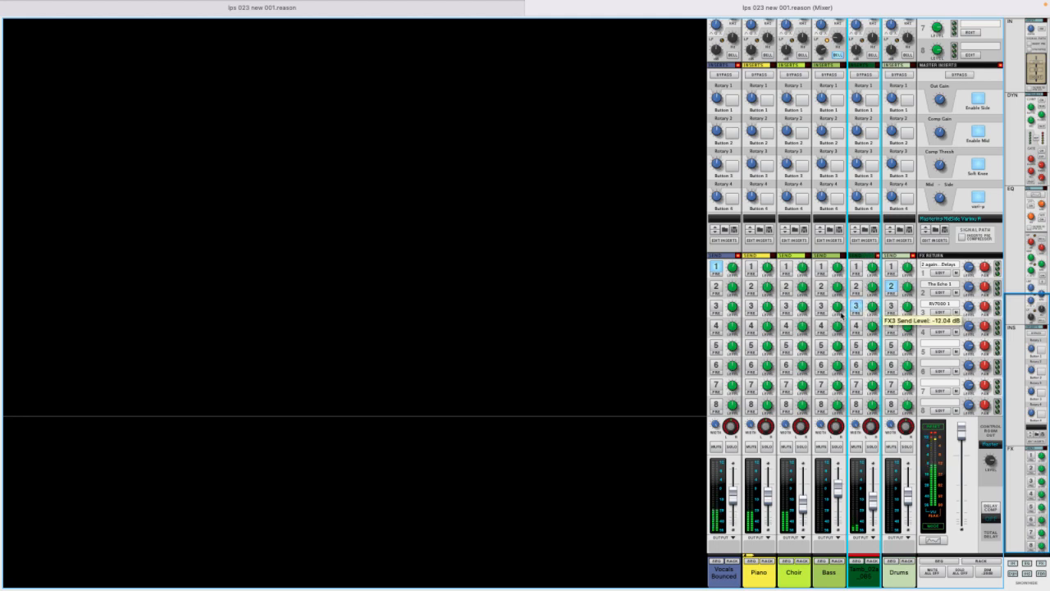
drag(876, 494, 874, 502)
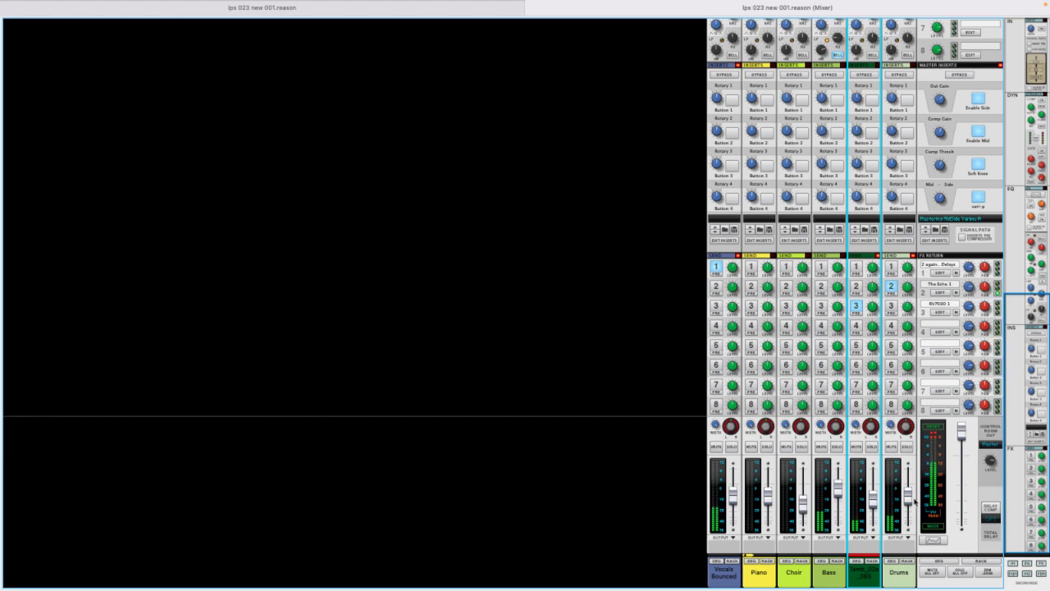
- Raise the Drums channel's level slightly and send it to the FX 3 reverb at -19.67 dB, fine-tuning the tambourine's send
click(907, 498)
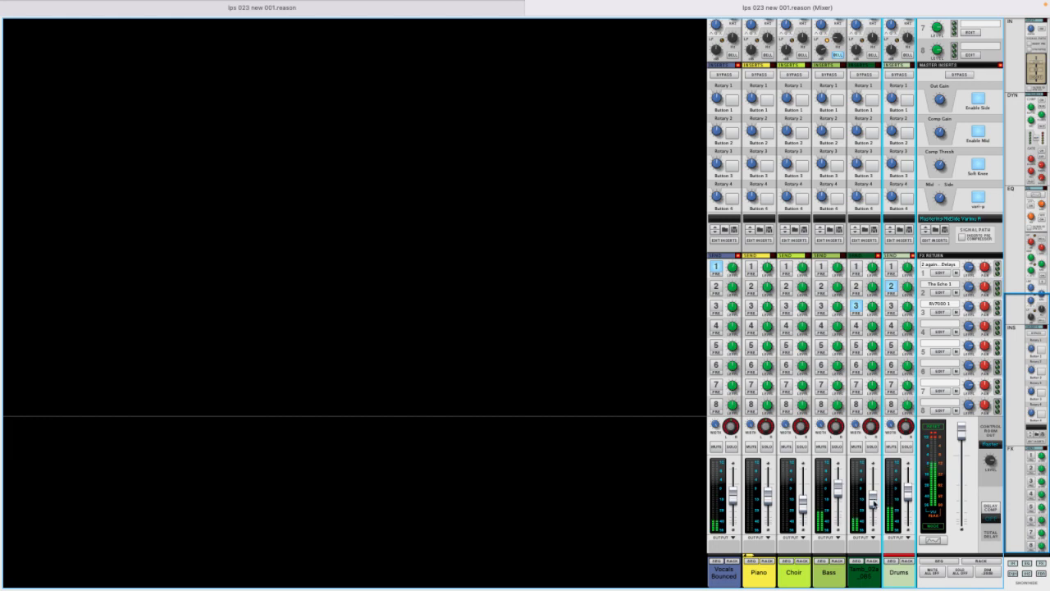
click(874, 306)
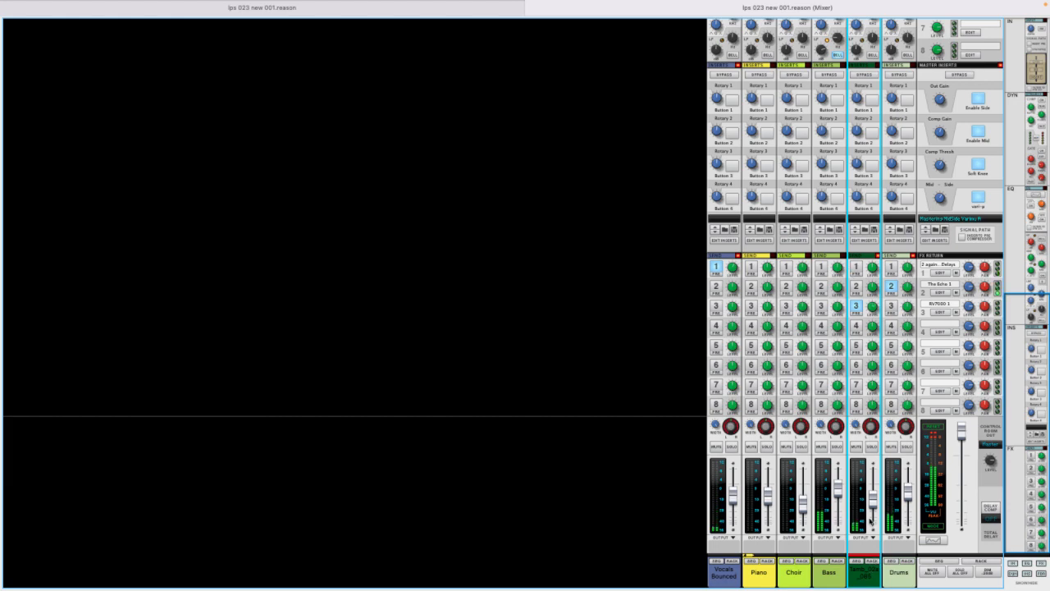
mouse_move(874, 306)
click(892, 306)
mouse_move(908, 312)
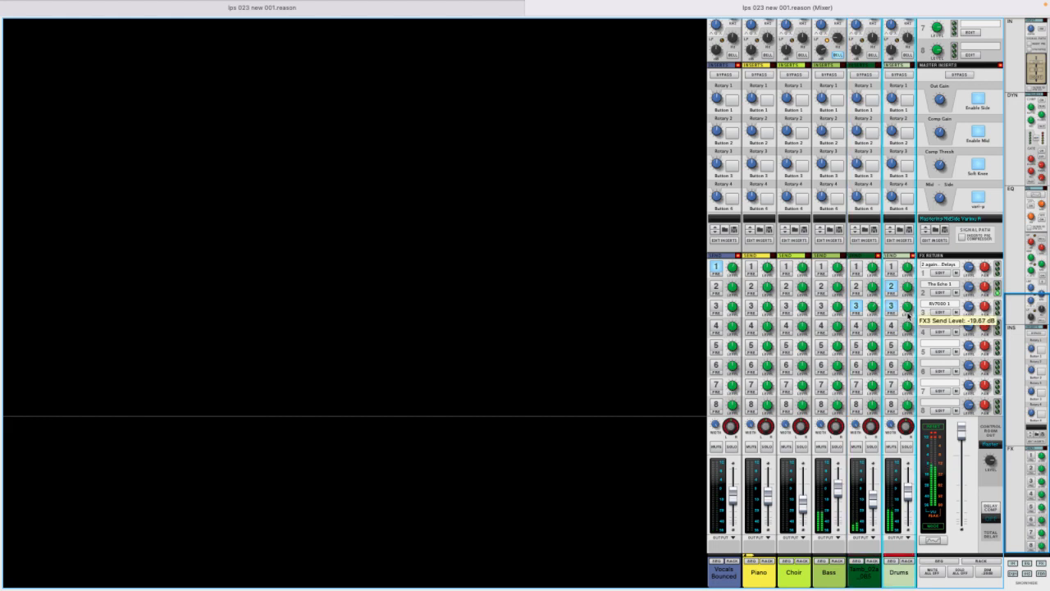
- Set the RV7000 reverb's decay to 40 and raise the Piano channel's level to -5.69 dB
click(406, 229)
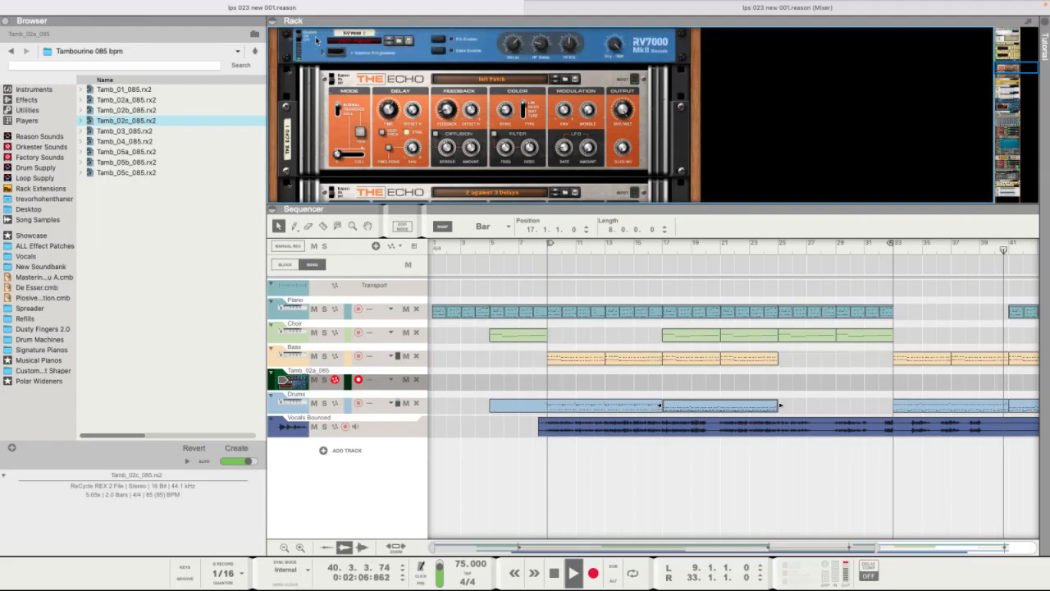
click(512, 54)
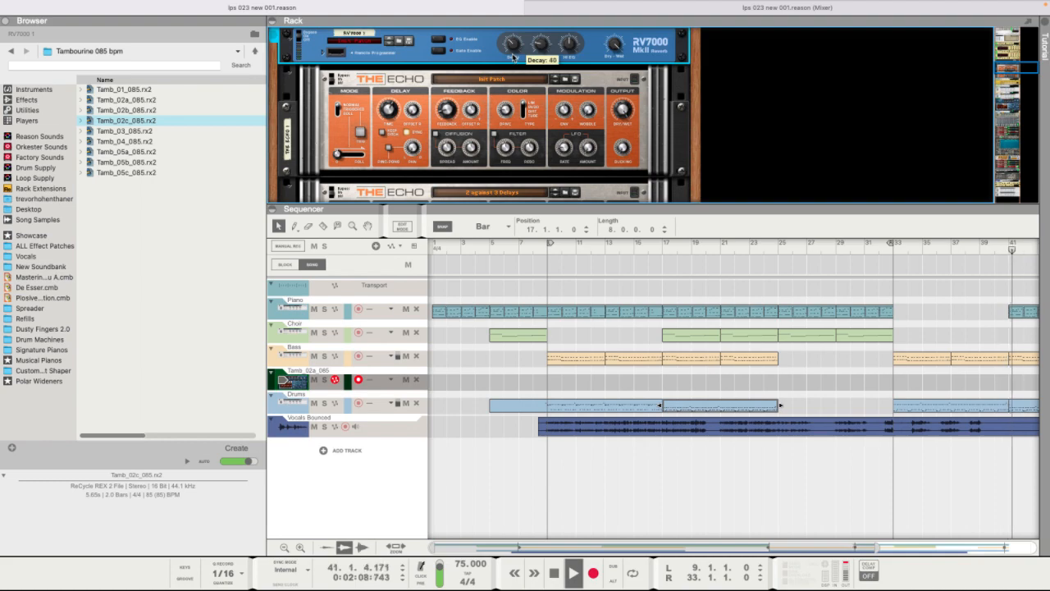
click(613, 9)
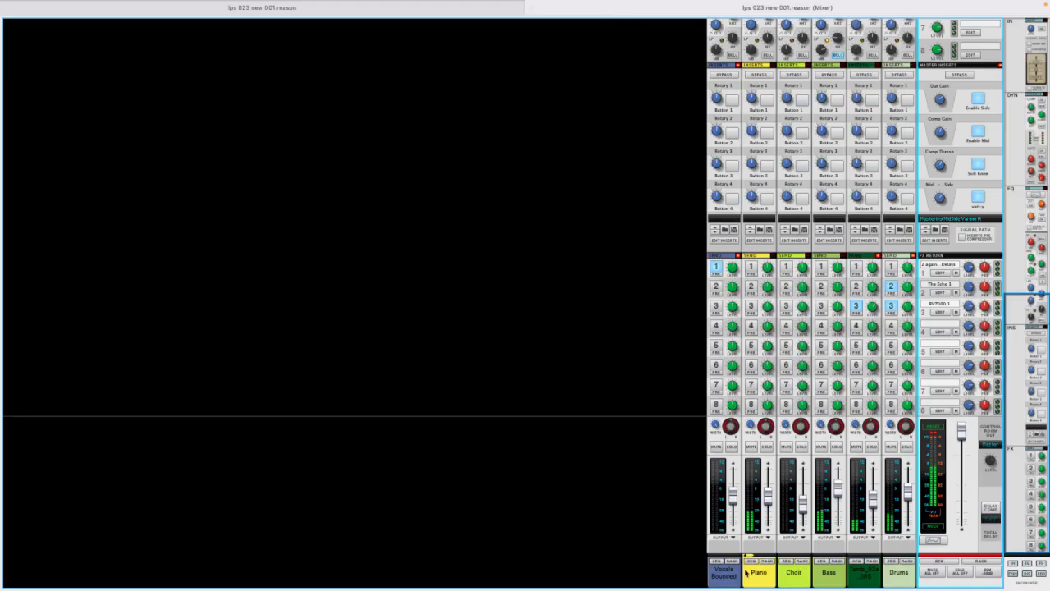
drag(768, 501, 766, 498)
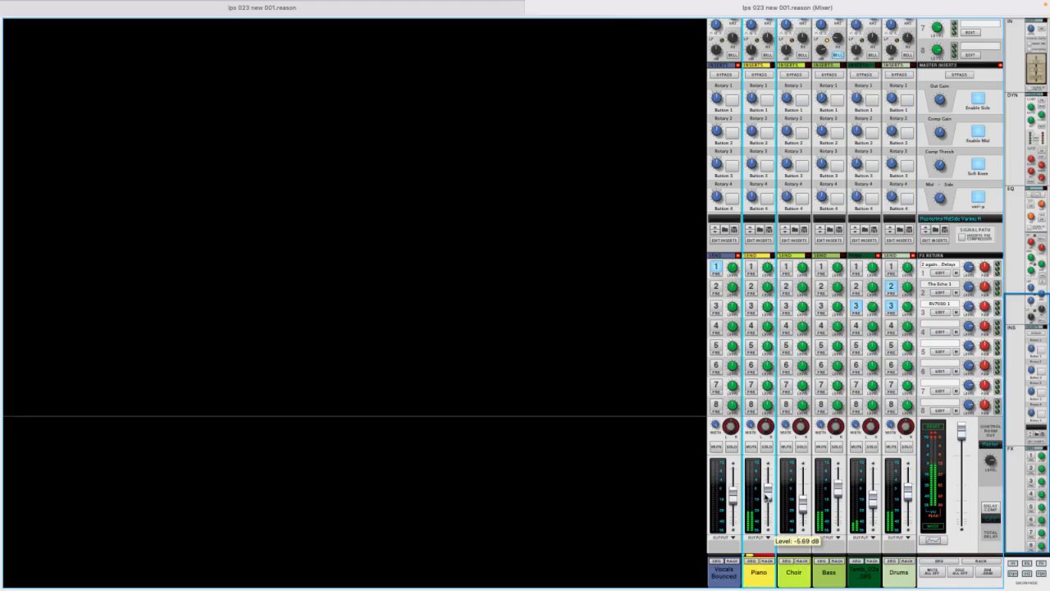
- Collapse the Drums Combinator's devices in the rack and add an MClass Compressor after the Pulveriser with 1.9 dB input gain
click(901, 562)
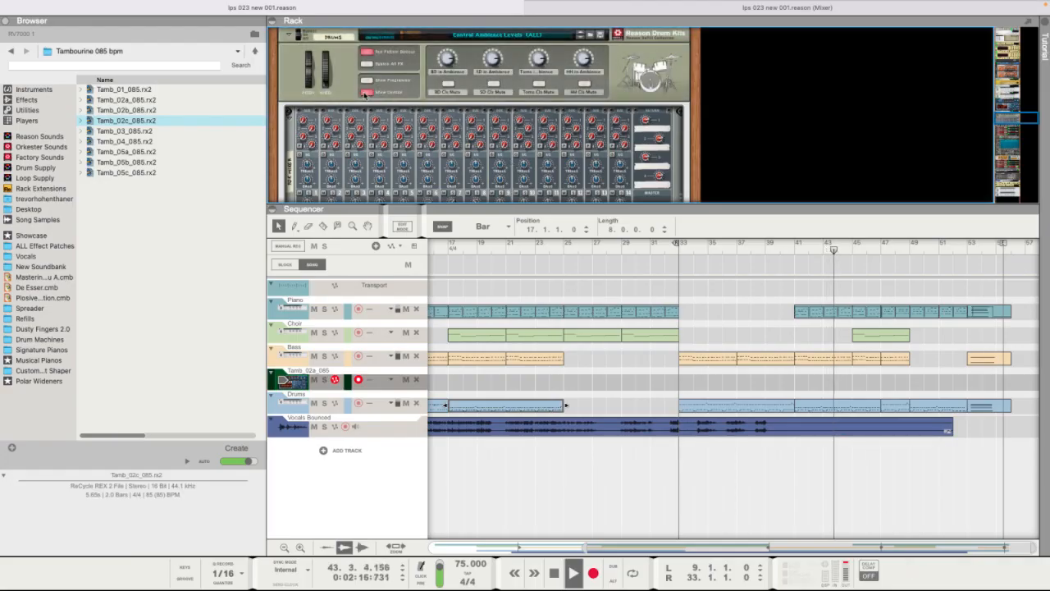
click(366, 93)
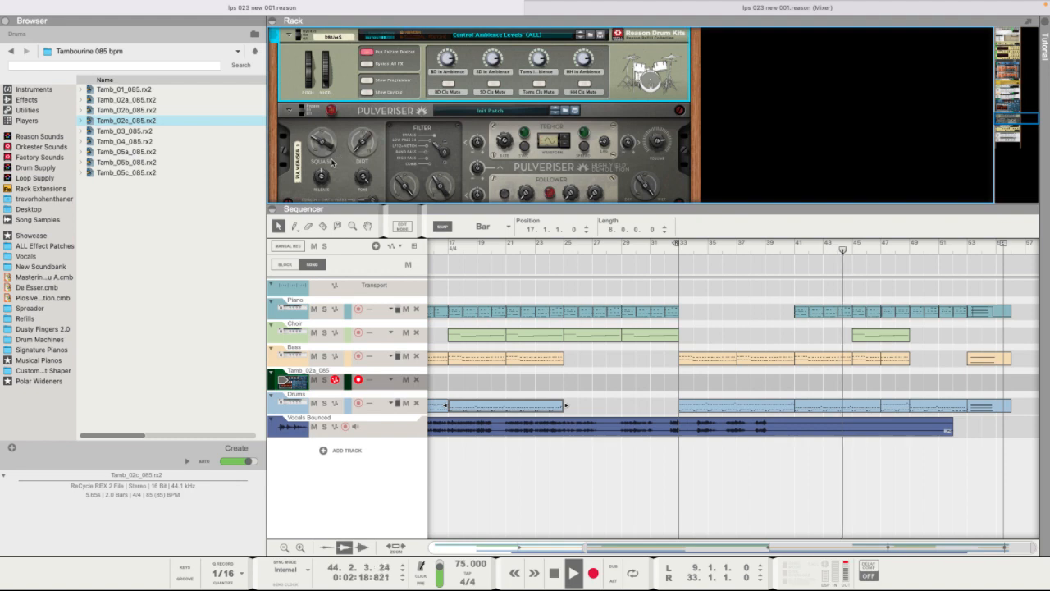
scroll(332, 162, down, 3)
right_click(295, 109)
mouse_move(335, 254)
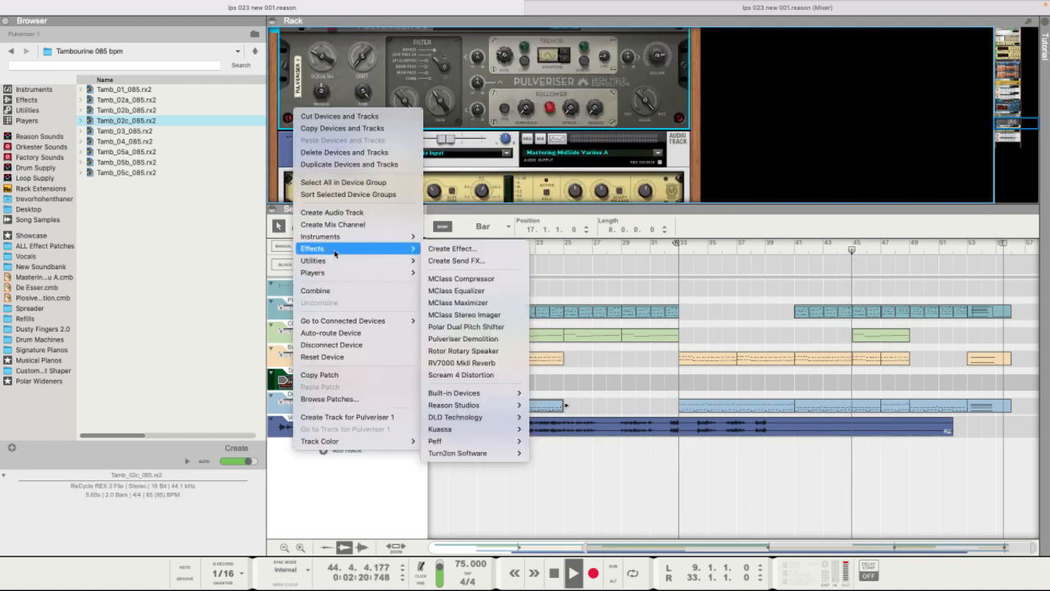
click(484, 278)
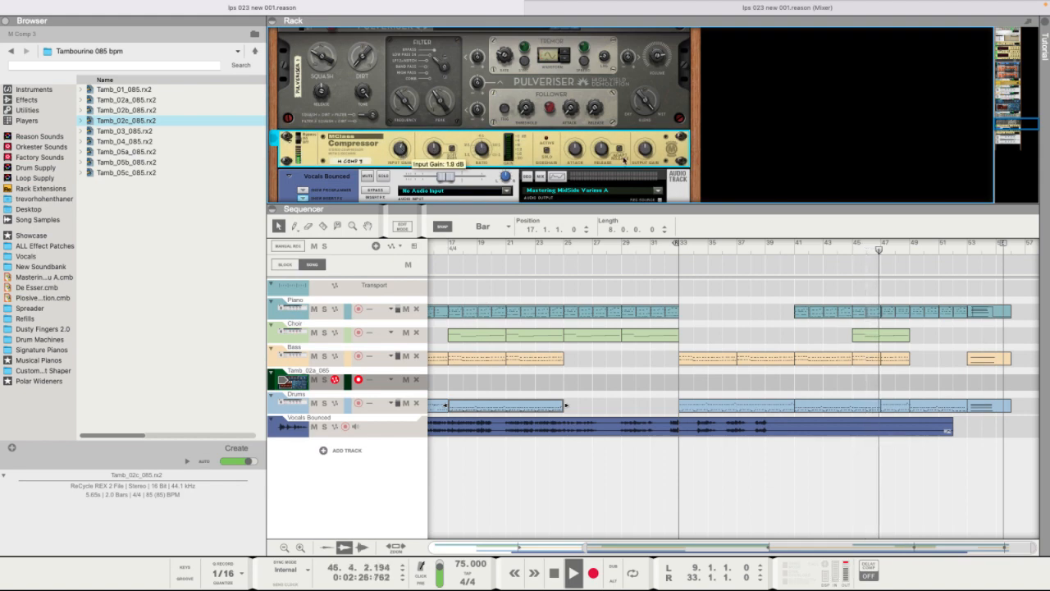
- Show the devices inside the Drums Combinator and slightly lower the level of channel 10 in its internal mixer
scroll(566, 156, up, 2)
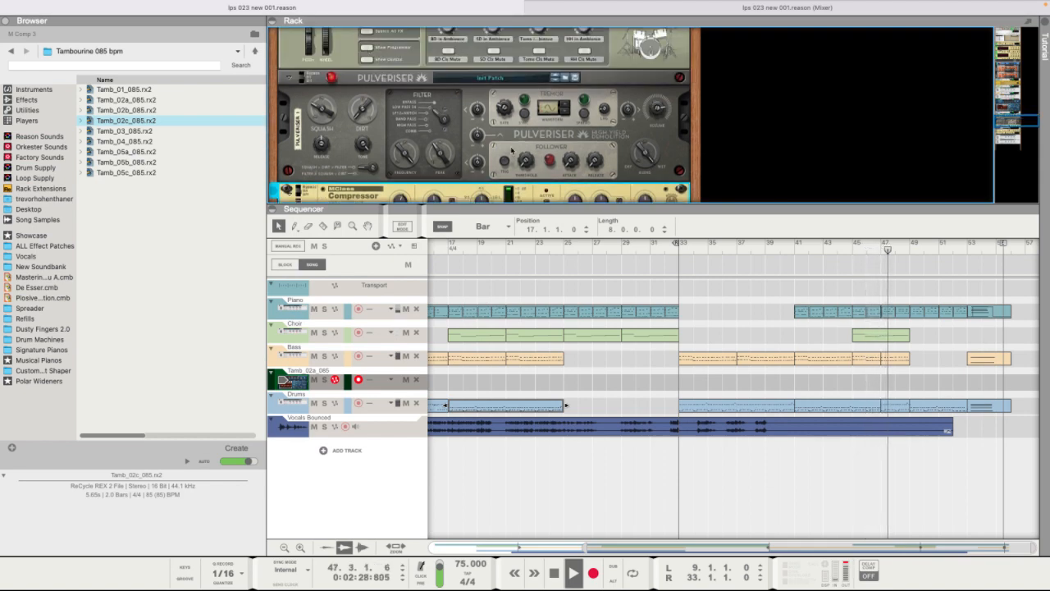
scroll(511, 150, up, 1)
click(367, 94)
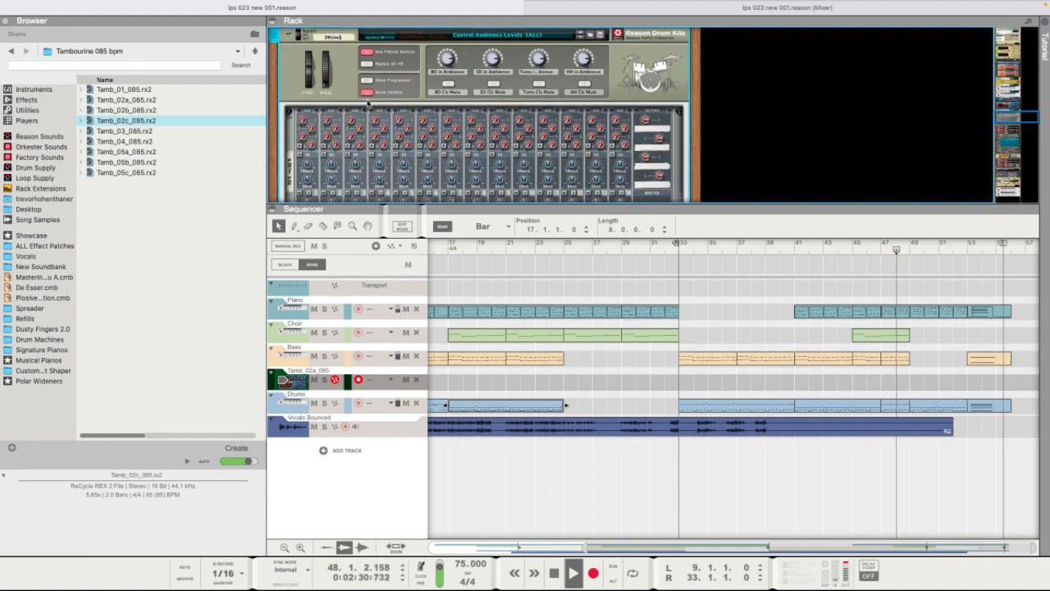
scroll(508, 122, down, 4)
mouse_move(525, 100)
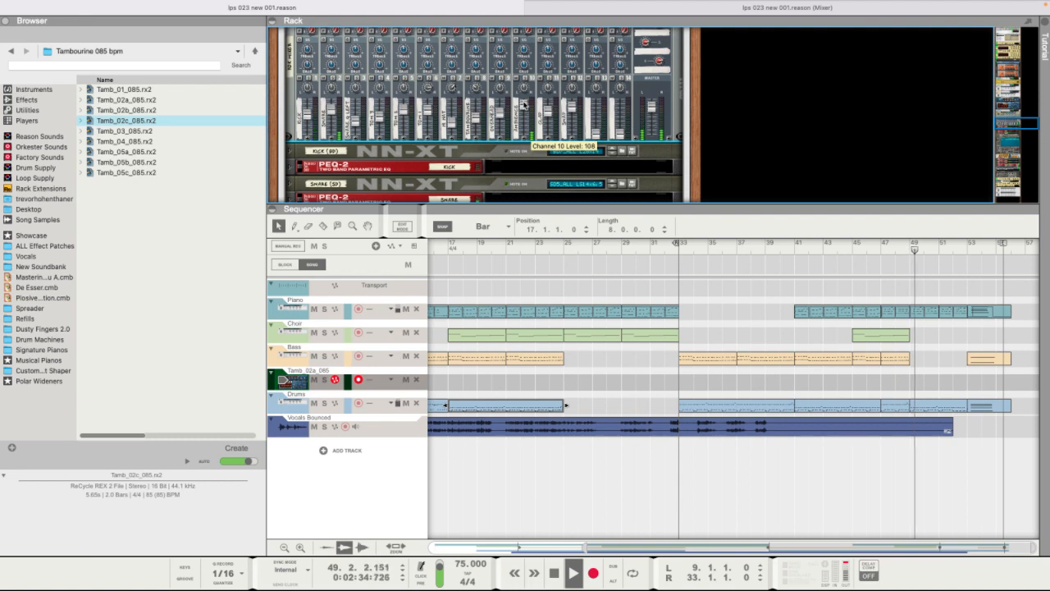
drag(524, 111, 527, 118)
scroll(527, 118, down, 5)
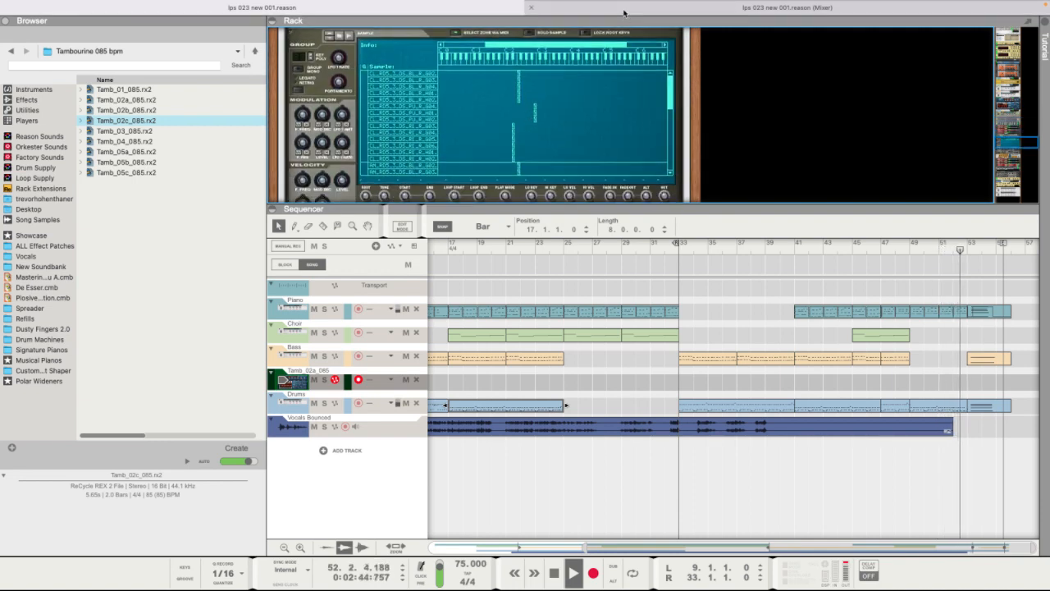
scroll(518, 103, down, 5)
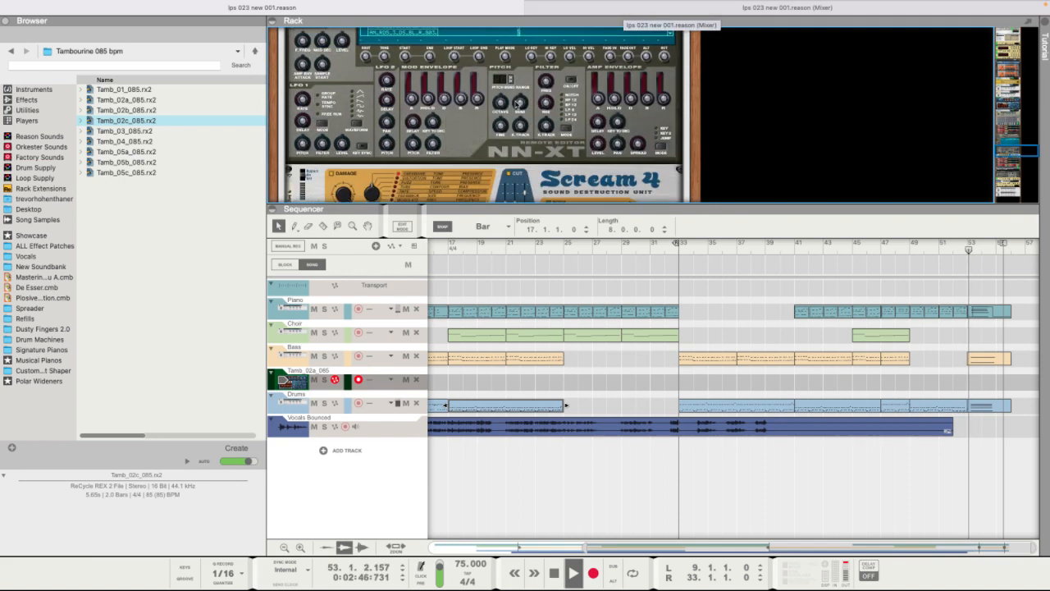
click(577, 9)
mouse_move(389, 18)
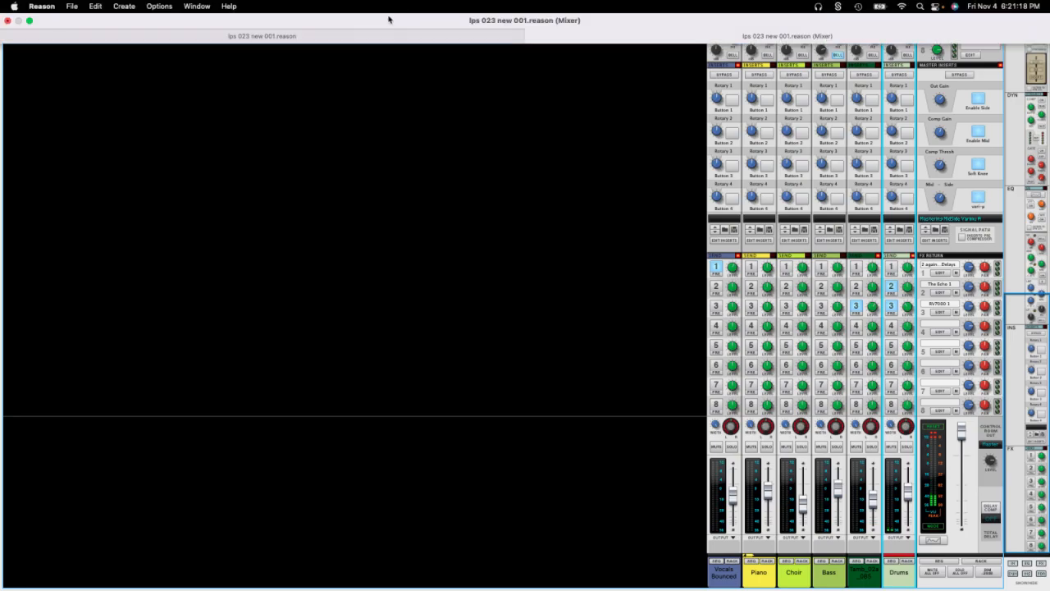
click(386, 39)
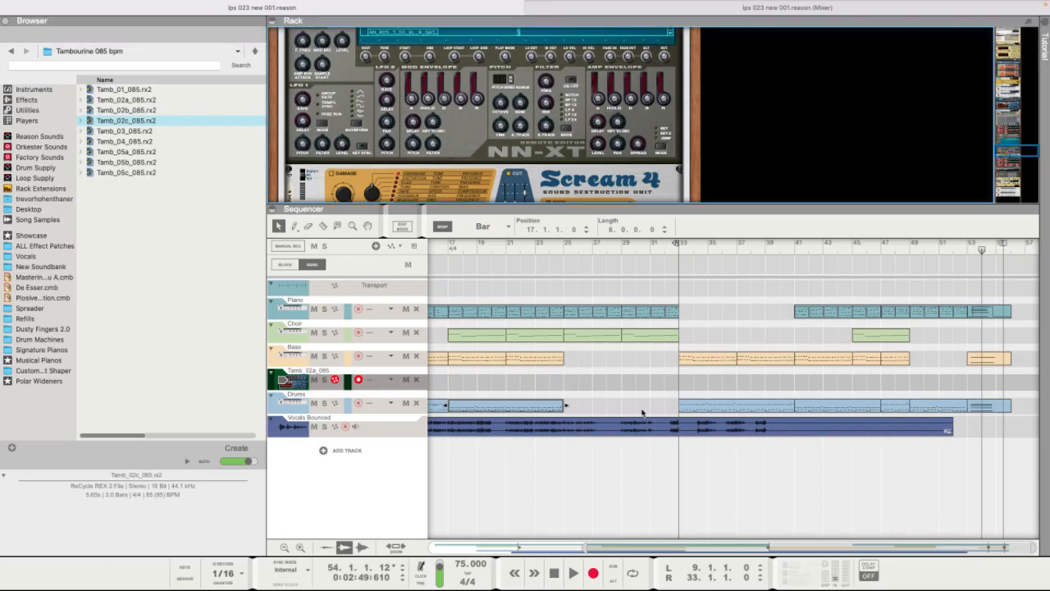
- Copy the Dr. OctoRex tambourine loop to the Tamb_02a_085 track between the locators at bars 9 and 33
scroll(650, 426, left, 5)
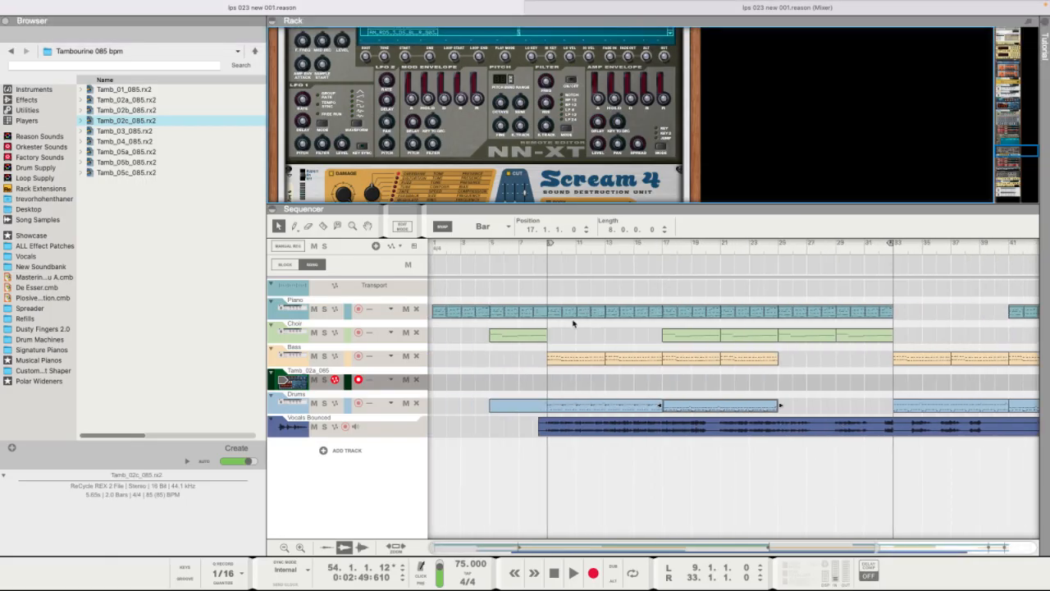
click(350, 384)
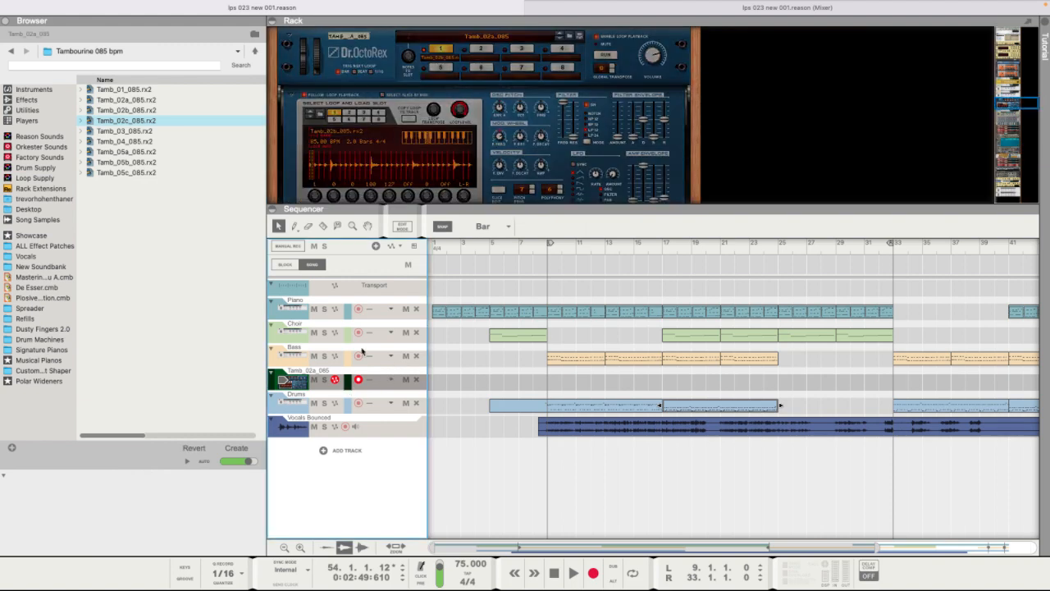
click(413, 123)
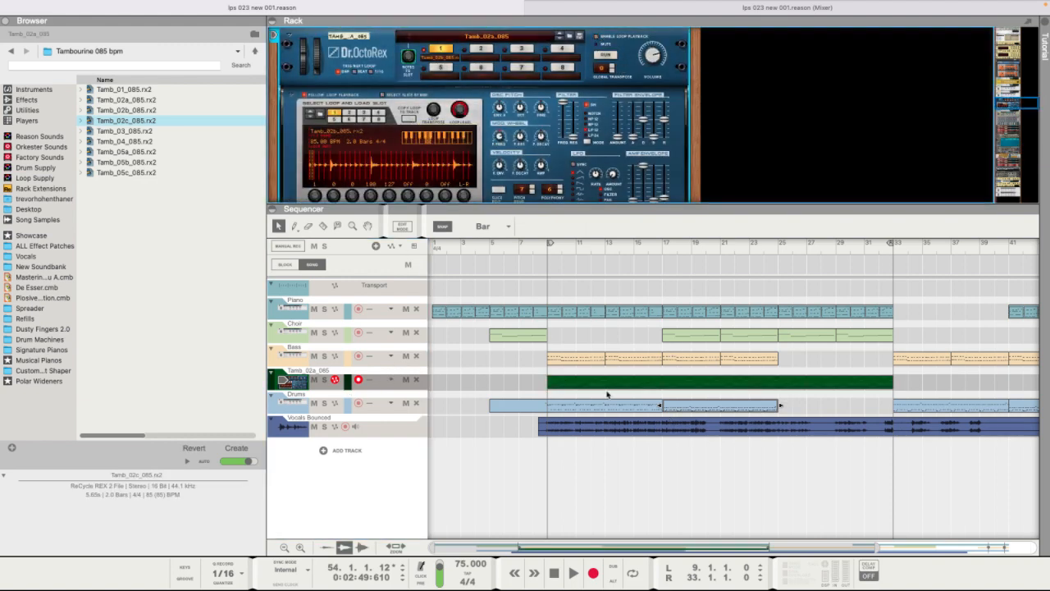
- Play the song from the start and reduce the low-mid frequency gain in the Piano channel's EQ
click(370, 268)
key(shift+Return)
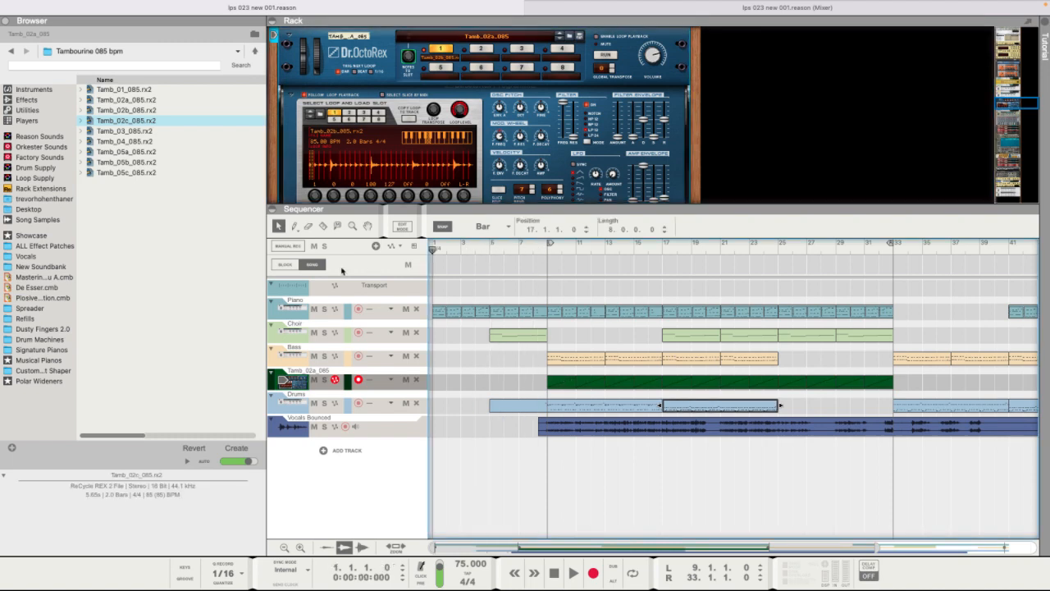
key(space)
click(637, 15)
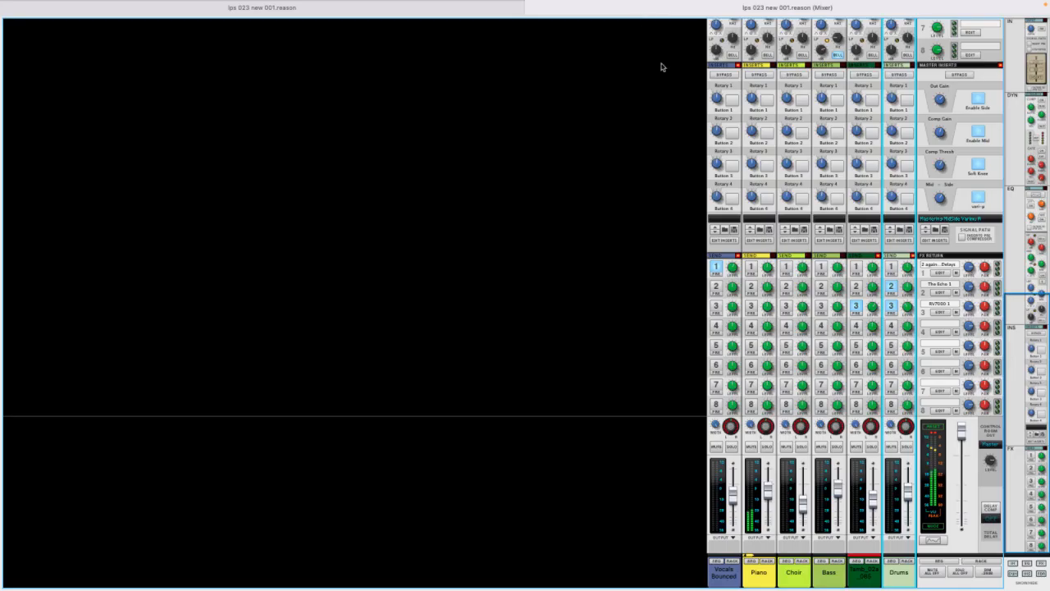
scroll(735, 46, up, 4)
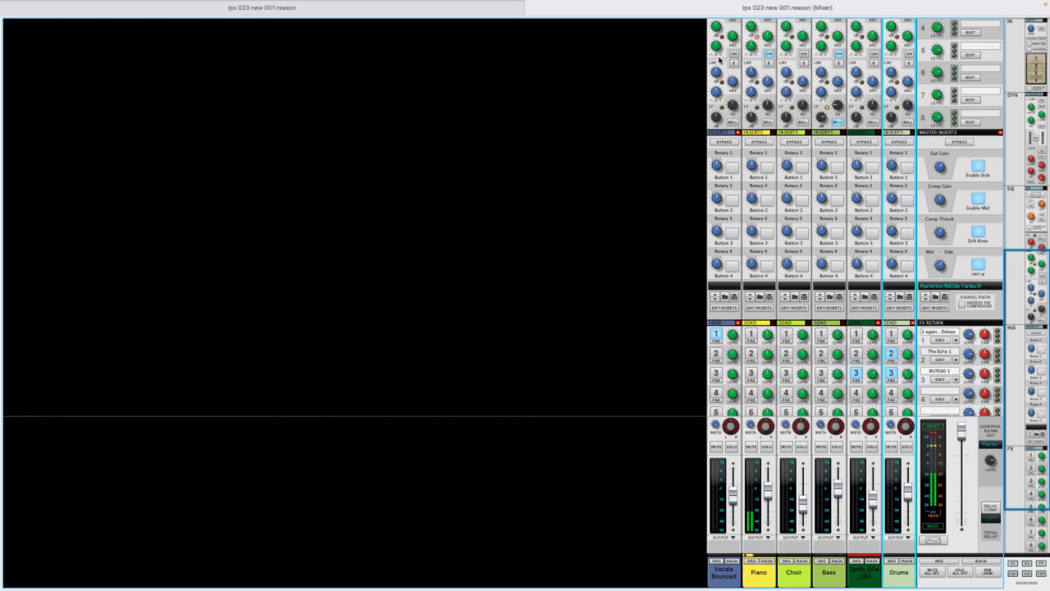
scroll(720, 49, up, 3)
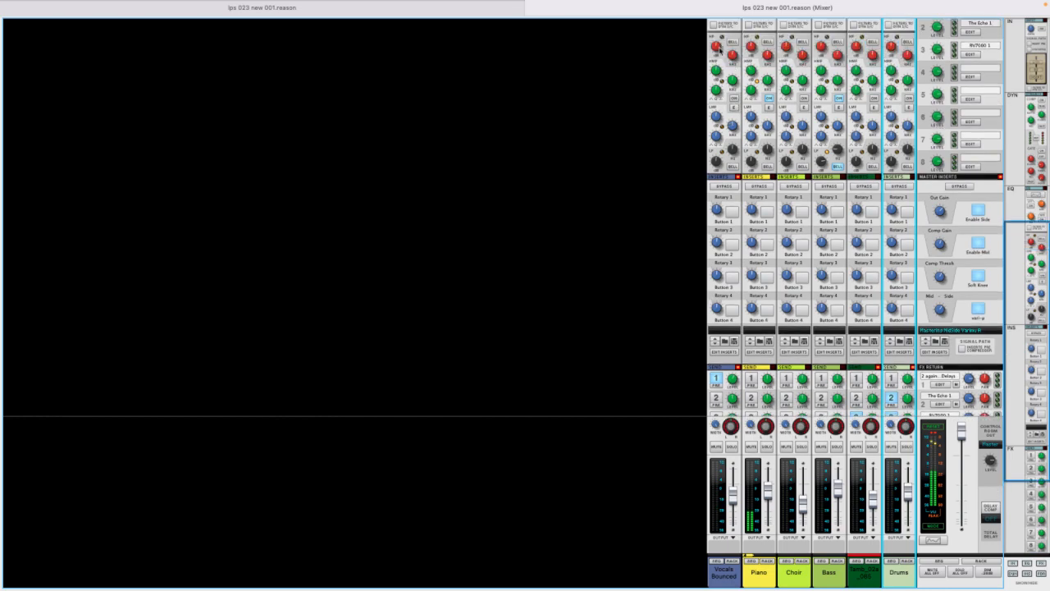
shift+click(755, 80)
drag(750, 116, 750, 124)
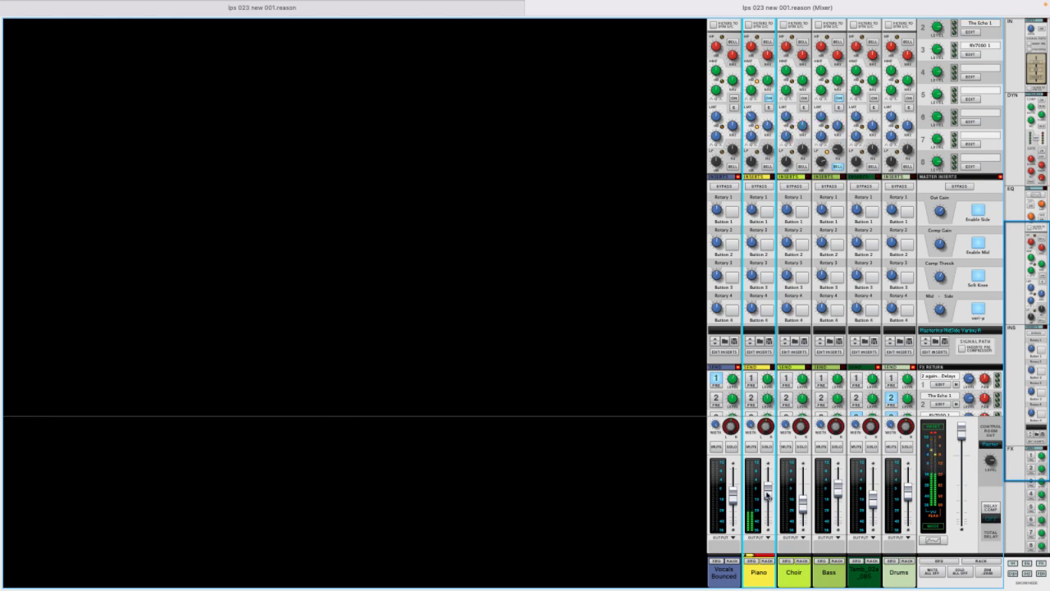
mouse_move(768, 495)
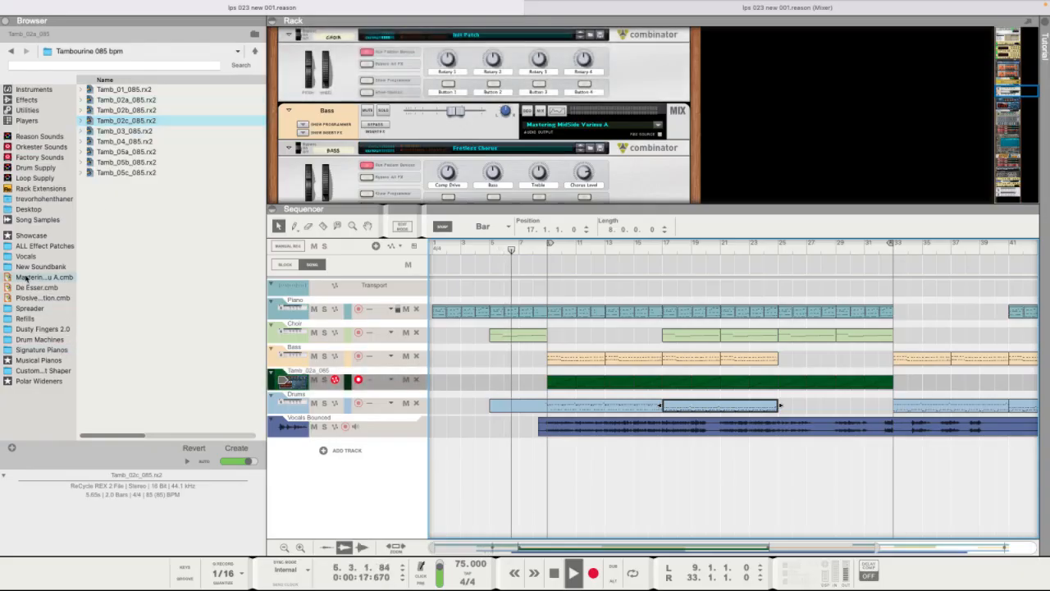
- Insert the Classic Stereo Spread patch from the Polar Wideners folder after the Choir Combinator
click(45, 370)
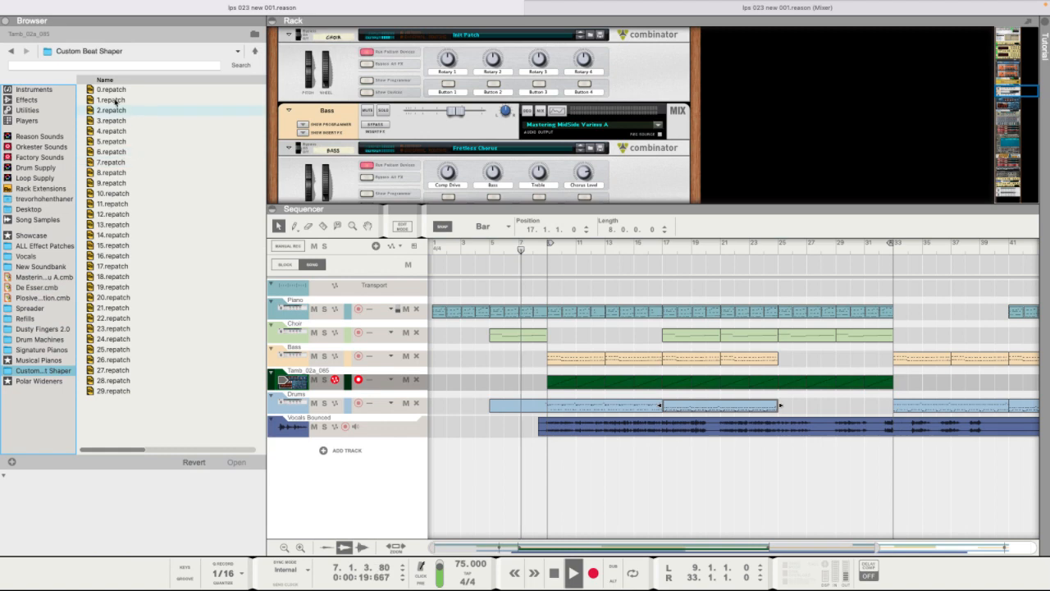
click(39, 381)
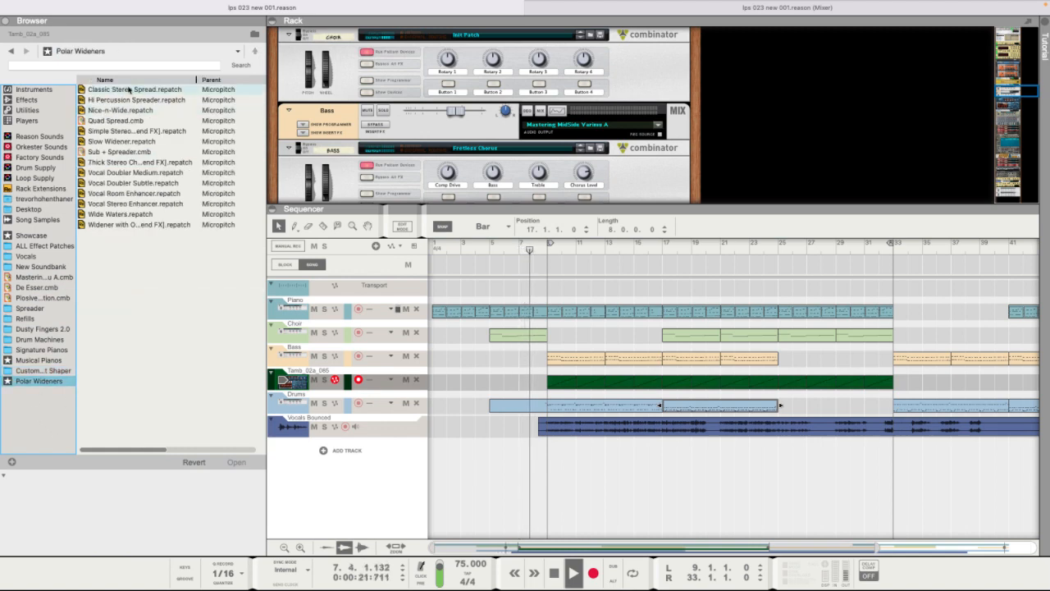
drag(132, 90, 408, 89)
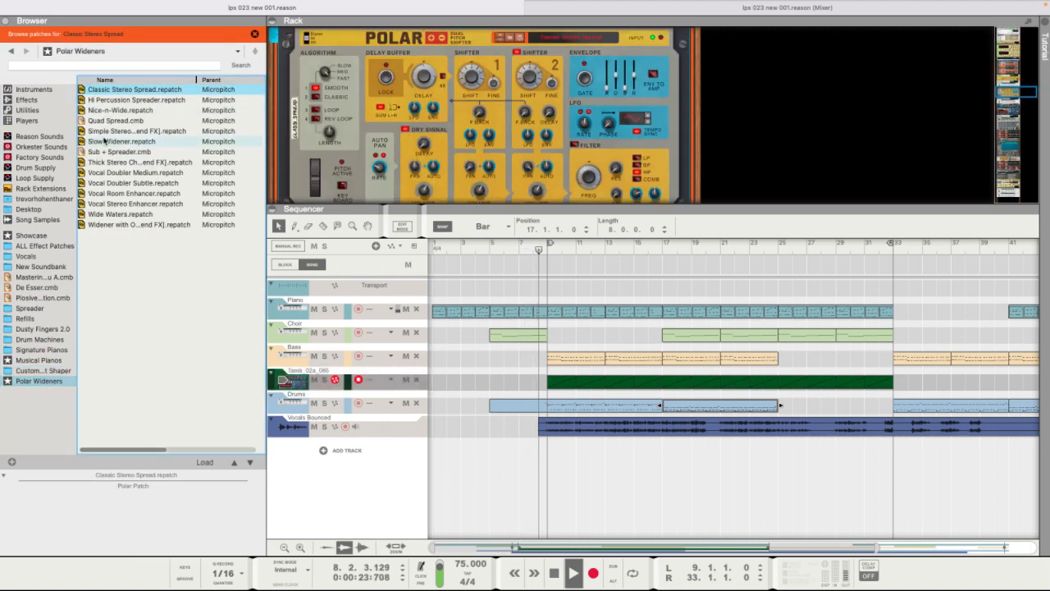
- Rebalance the mixer levels, lowering the tambourine slightly and setting Drums to -7.05 dB and Vocals Bounced to -5.69 dB
mouse_move(809, 2)
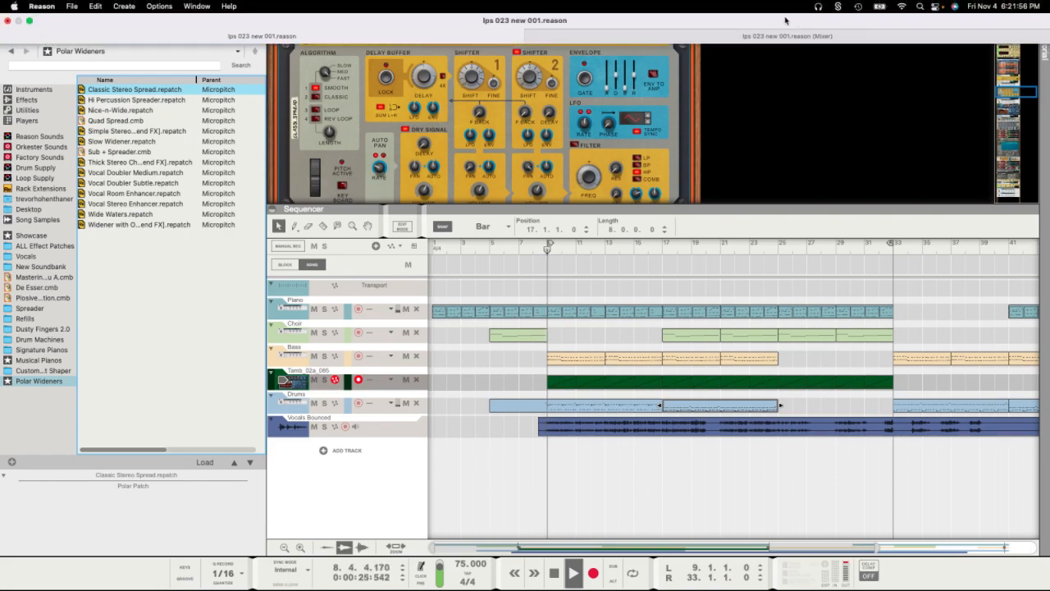
click(773, 39)
click(873, 507)
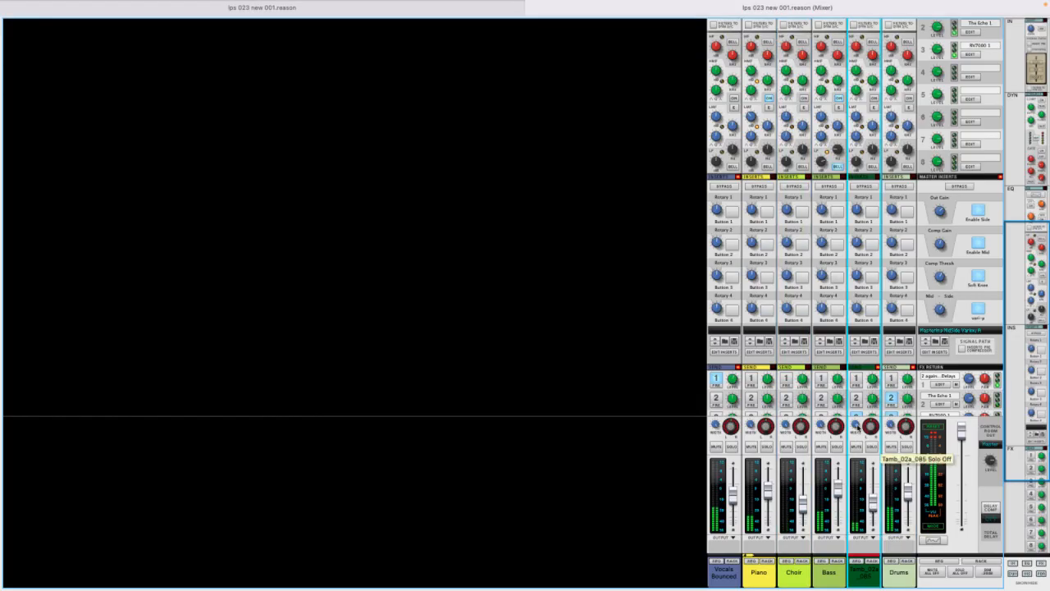
click(908, 486)
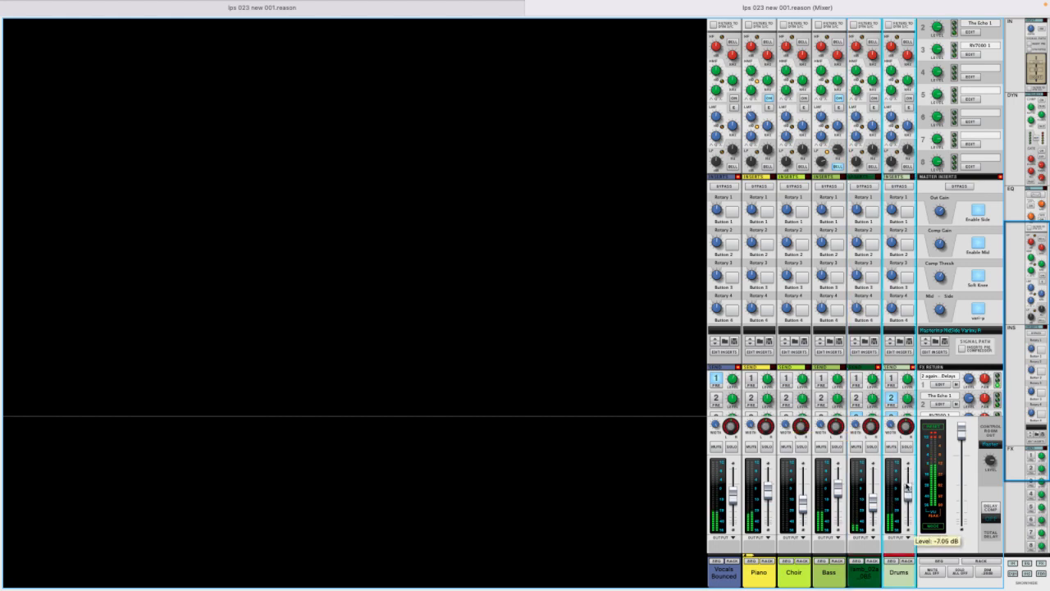
scroll(907, 484, up, 2)
click(735, 490)
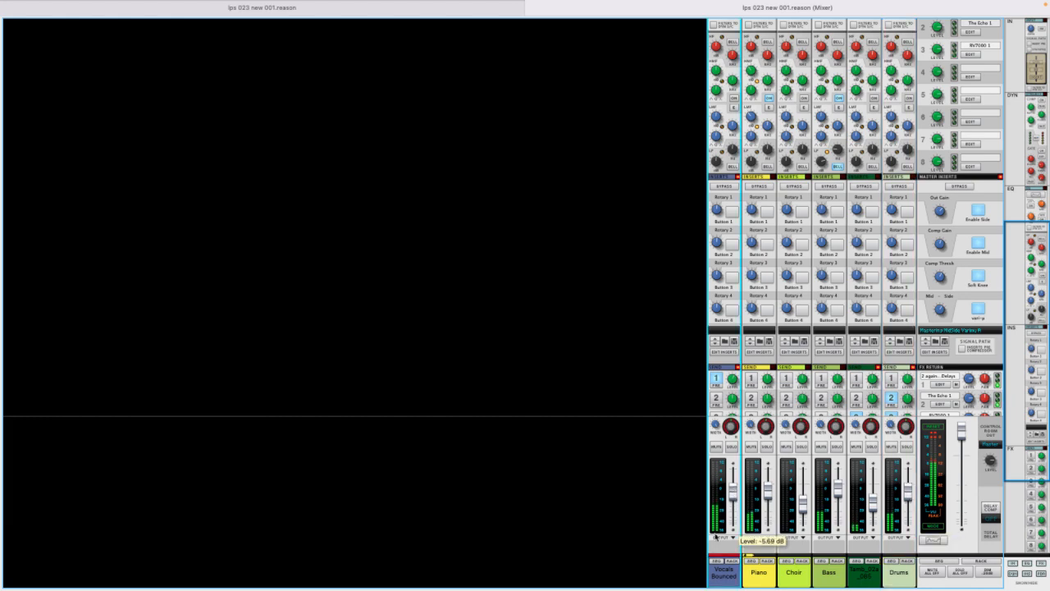
click(729, 562)
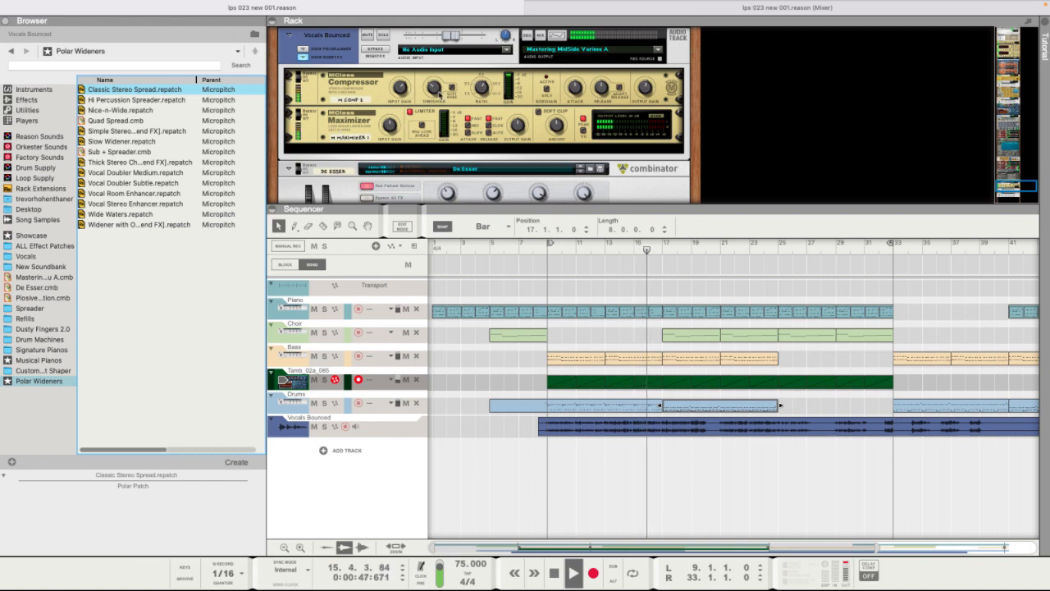
scroll(399, 103, down, 2)
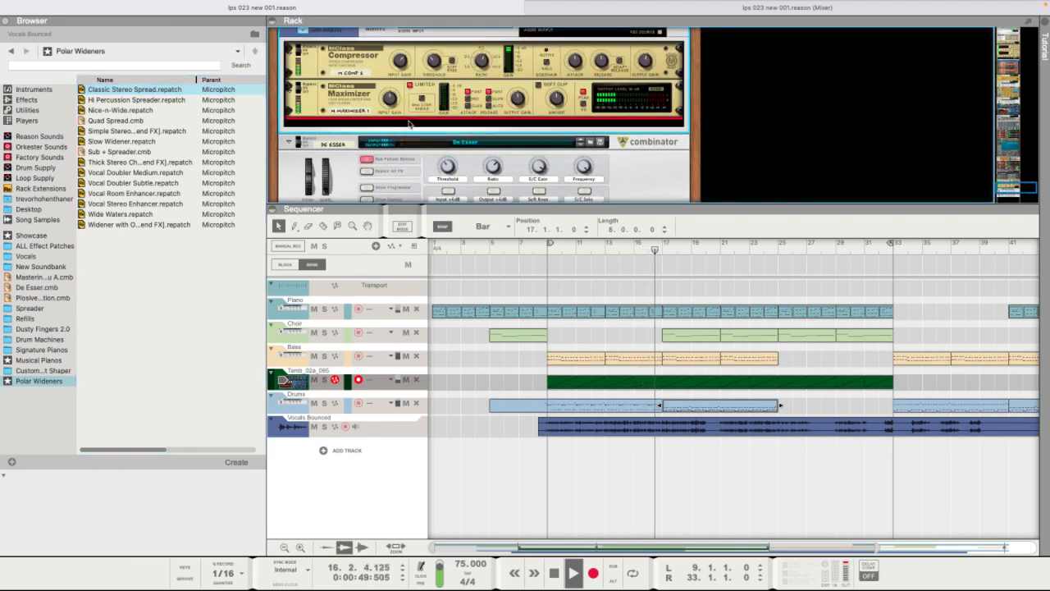
right_click(412, 121)
mouse_move(468, 261)
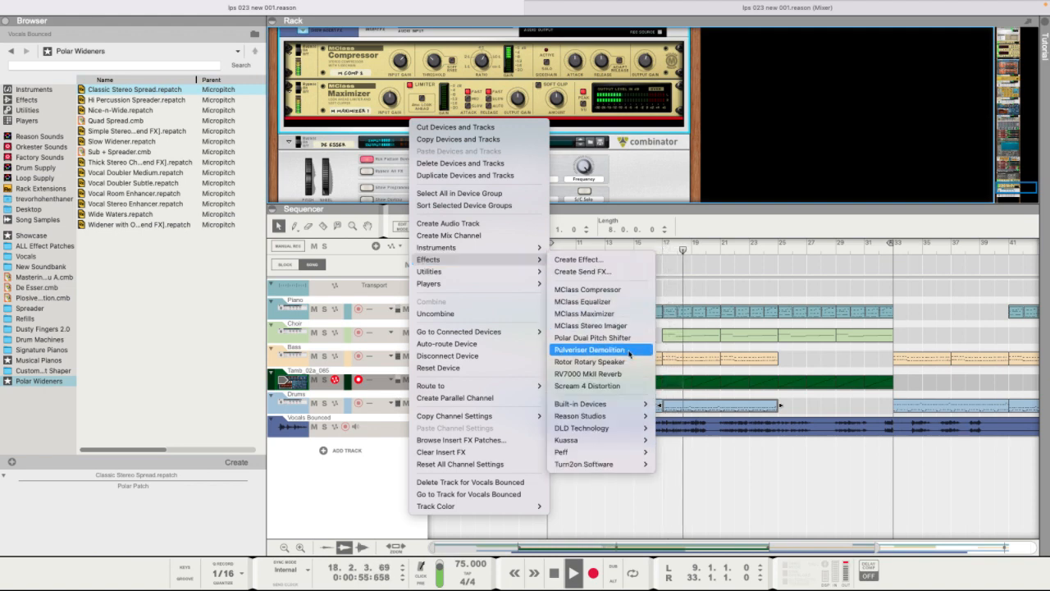
click(753, 13)
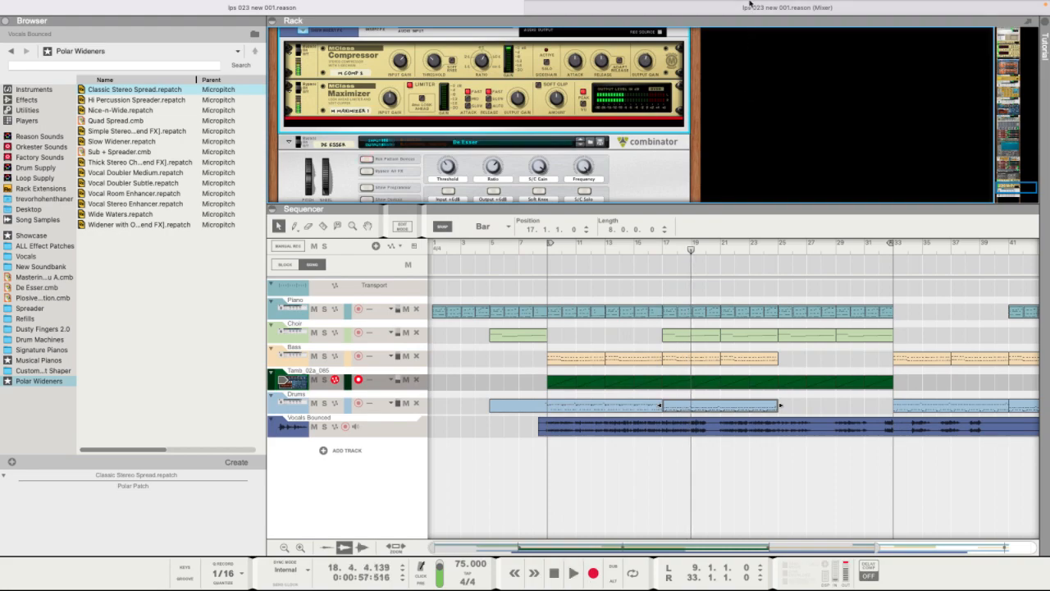
- Enable the EQ on the Vocals Bounced channel and set its low-mid frequency gain to -3.17 dB
click(749, 10)
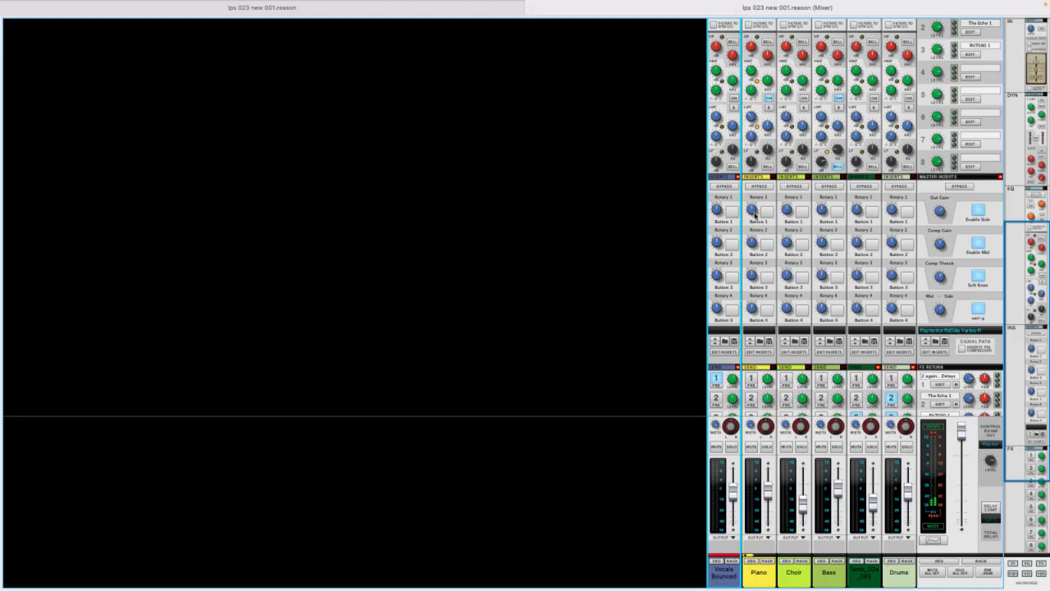
scroll(750, 157, up, 1)
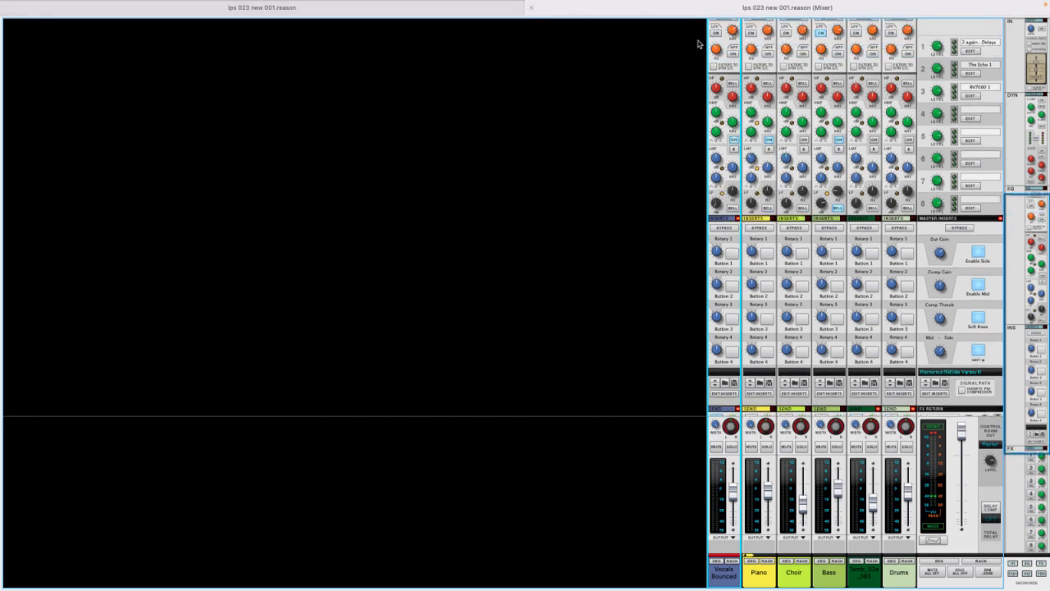
mouse_move(719, 165)
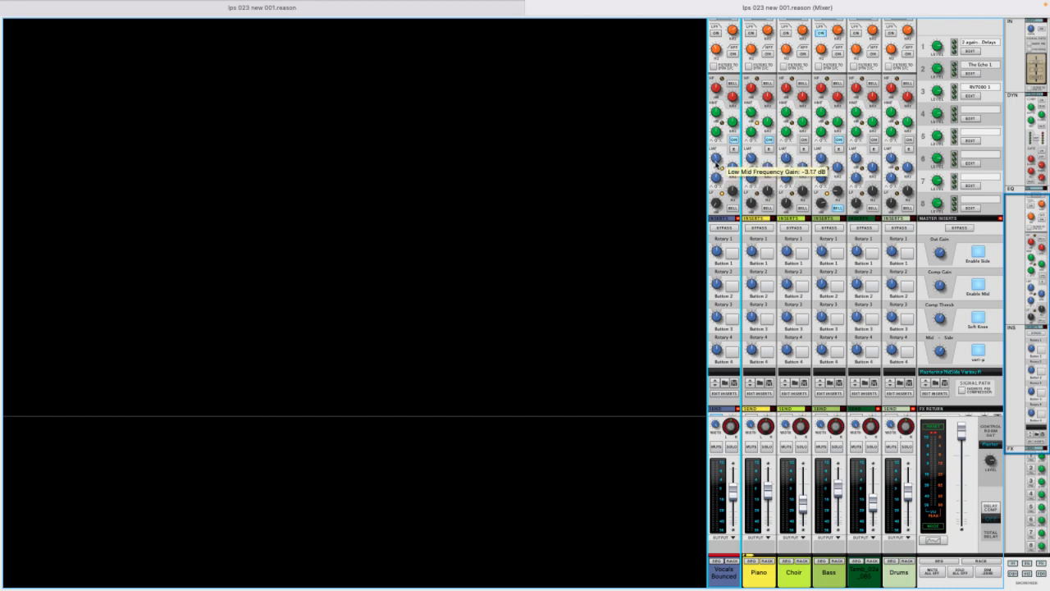
- Play the song from bar 7, fine-tuning the Drums level and setting the Piano's low-mid frequency gain to about -1.90 dB
click(500, 7)
click(520, 246)
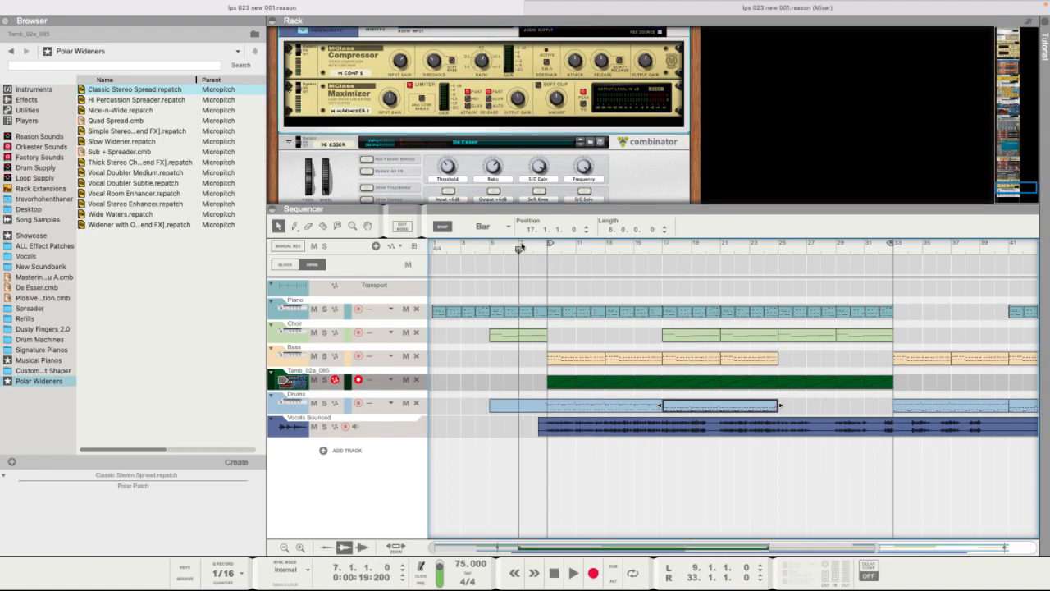
key(space)
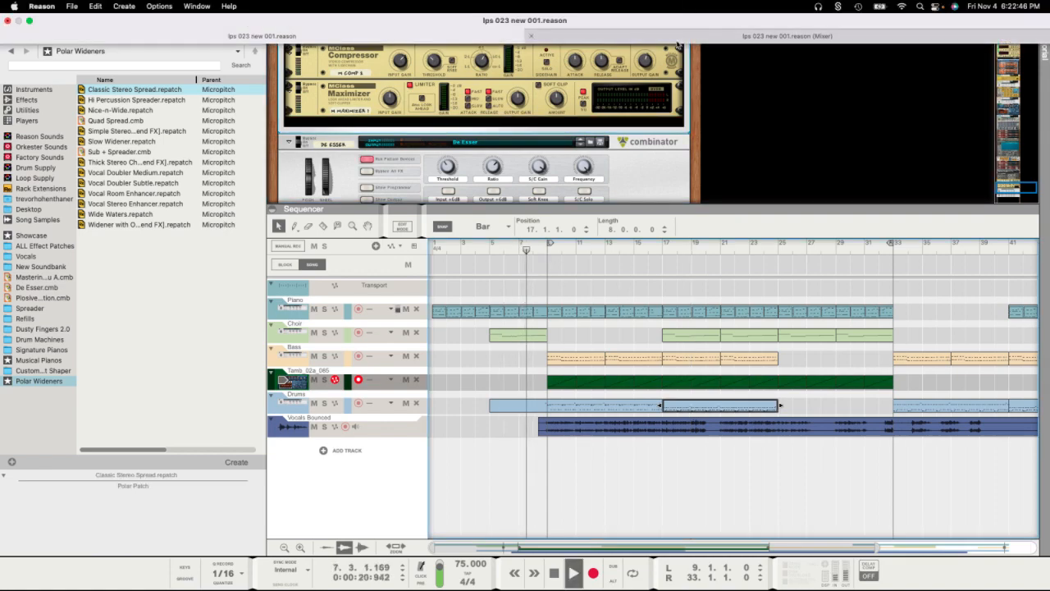
click(680, 37)
click(907, 496)
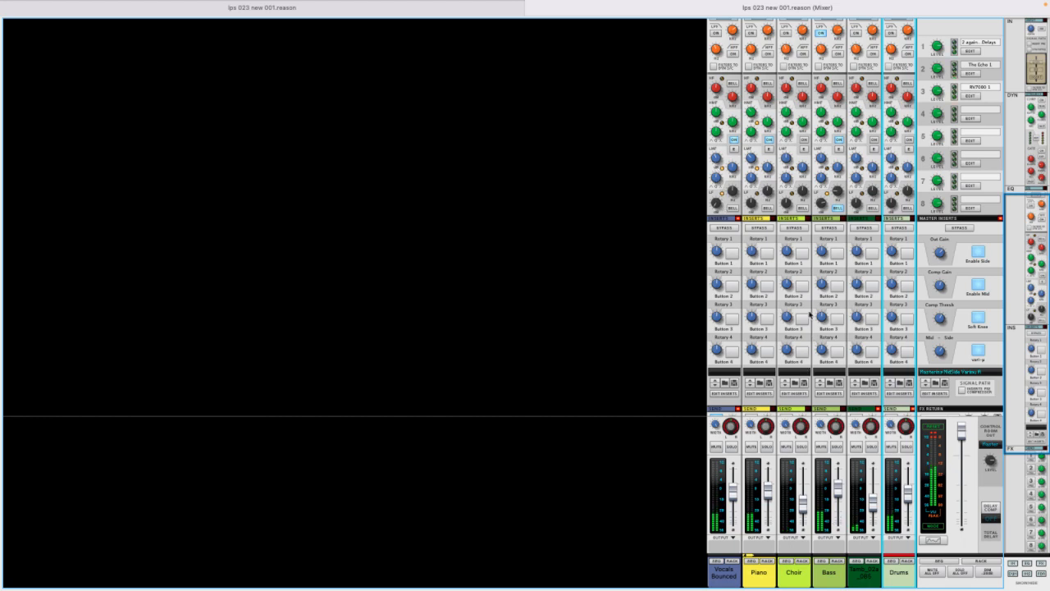
click(750, 158)
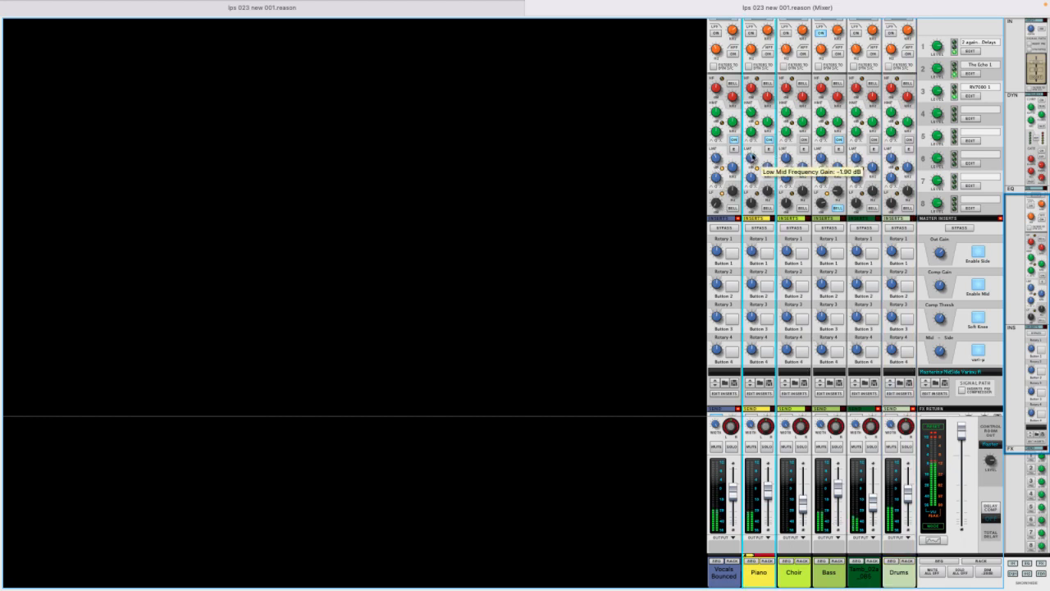
drag(756, 153, 755, 152)
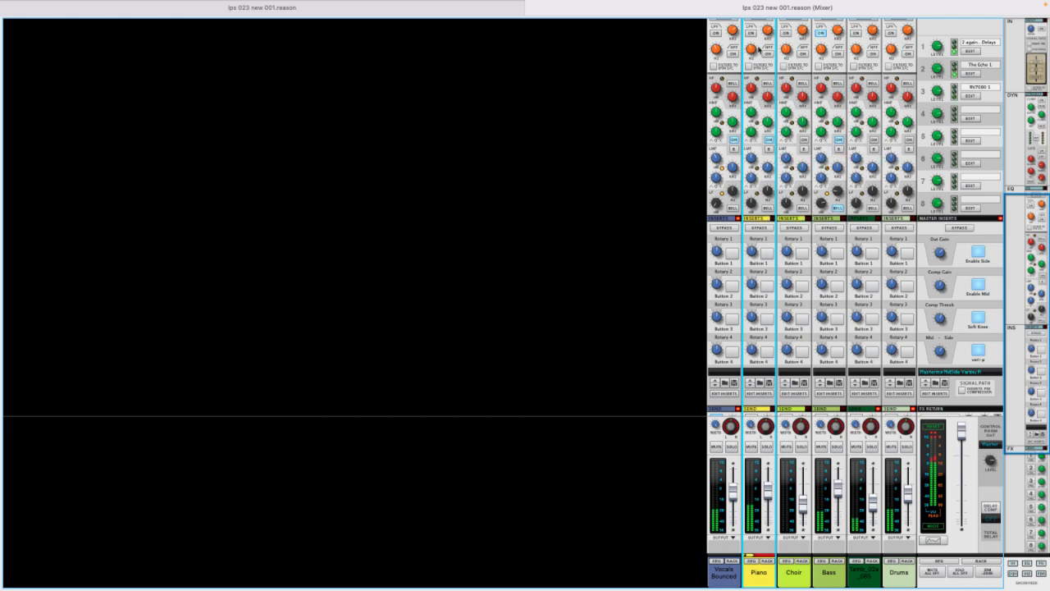
- Trim the Piano's high-mid frequency gain slightly and enable its send 3 to the RV7000
drag(752, 114, 753, 120)
scroll(782, 264, down, 4)
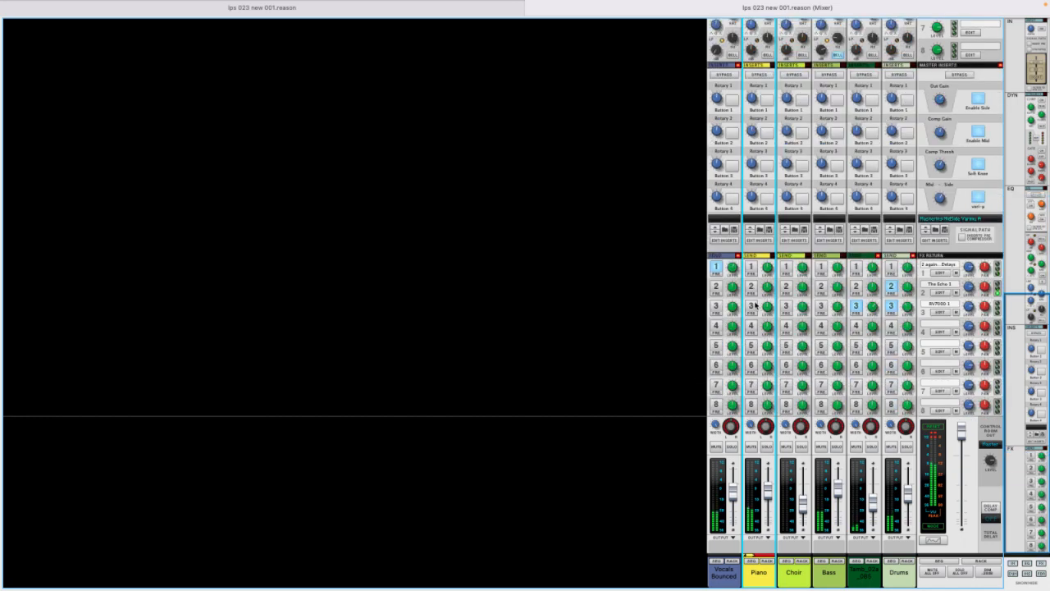
scroll(756, 306, up, 4)
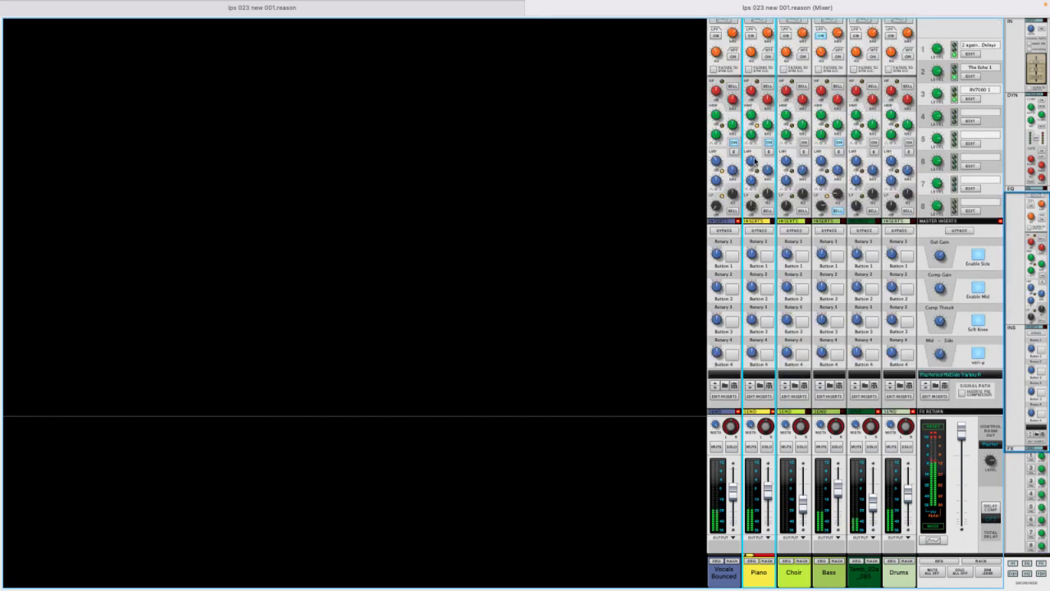
- Enable the high-pass filter on the Piano channel and set its input gain to 8.57 dB
click(768, 56)
scroll(775, 329, up, 4)
drag(750, 33, 751, 31)
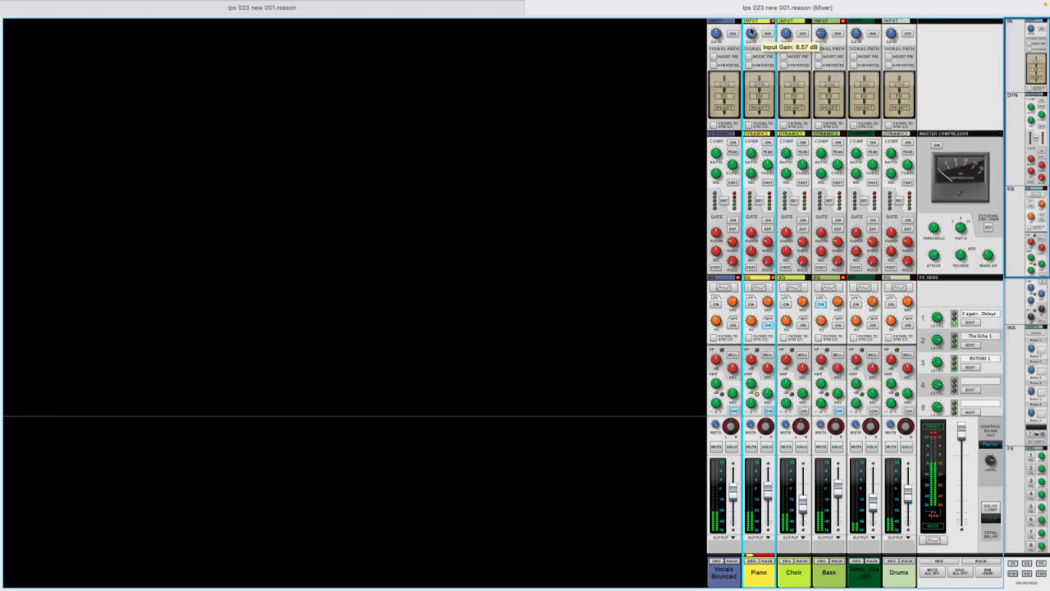
mouse_move(769, 491)
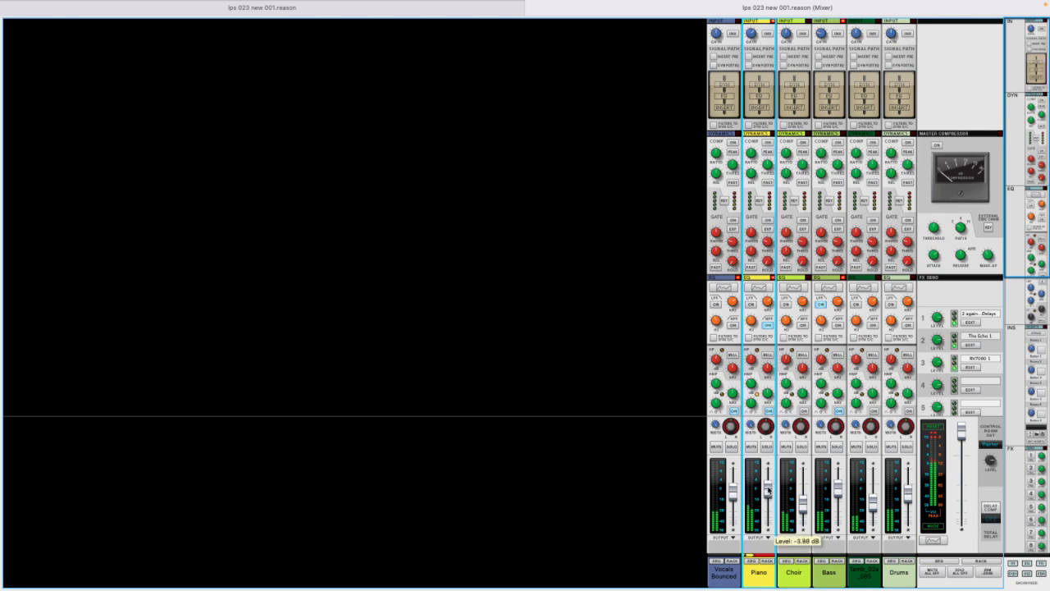
- Nudge the Vocals Bounced level and set the low frequency gain to -3.81 dB on Piano and -10.79 dB on Vocals Bounced
click(737, 490)
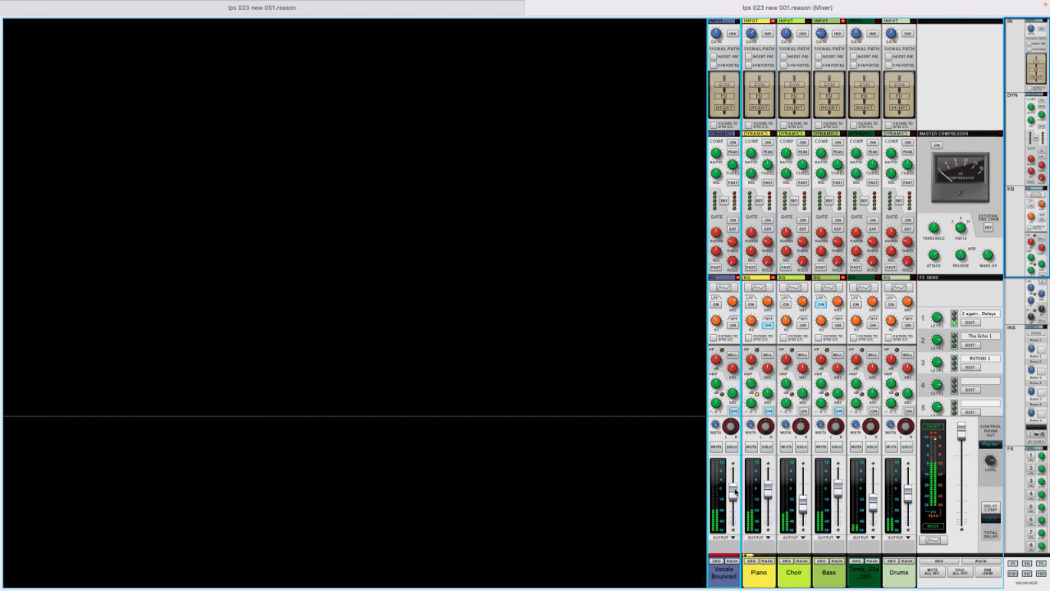
scroll(757, 281, down, 5)
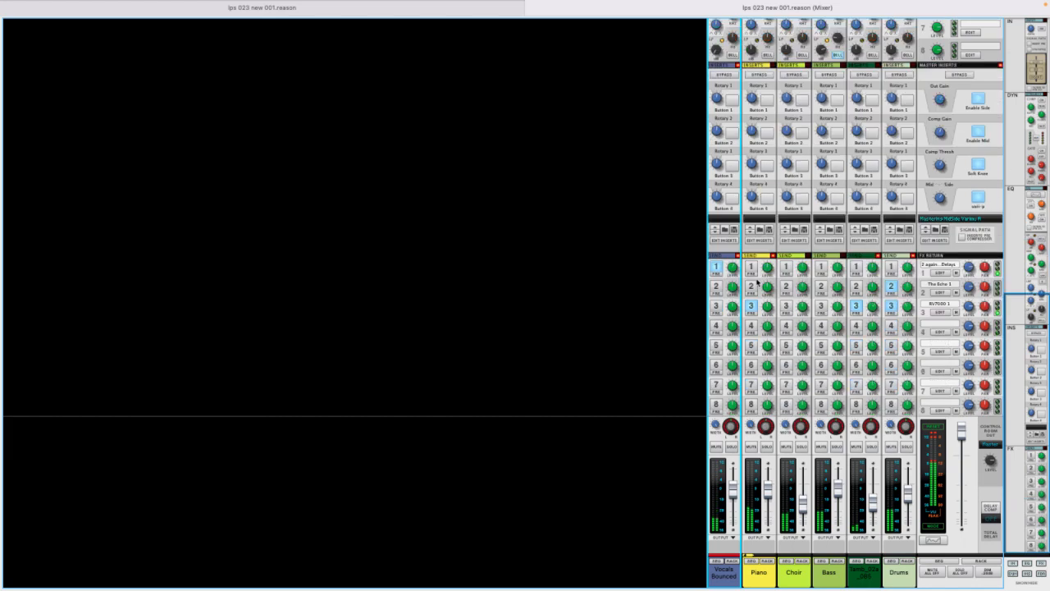
click(751, 341)
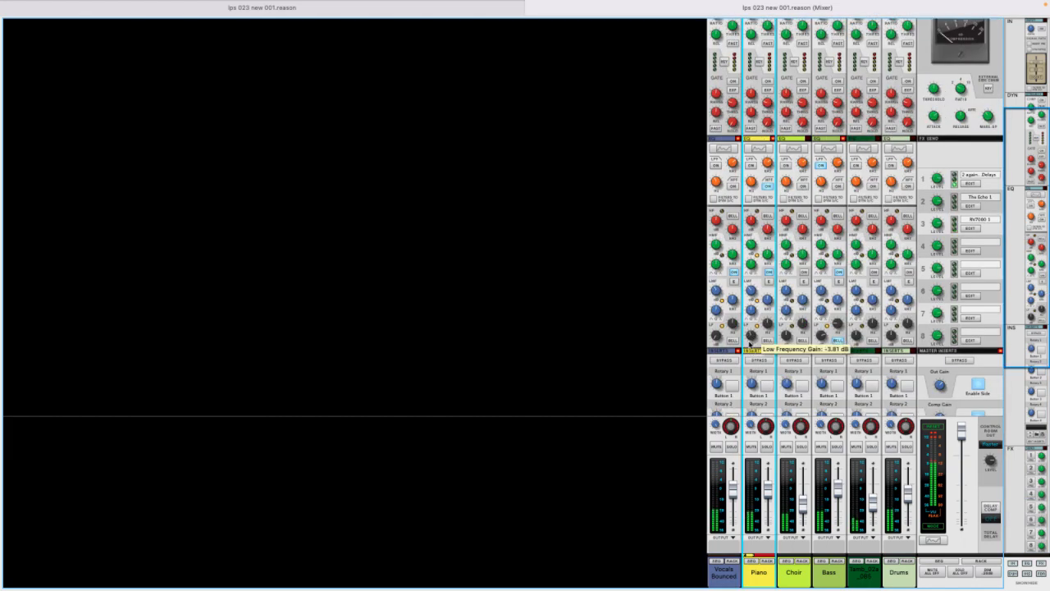
click(718, 335)
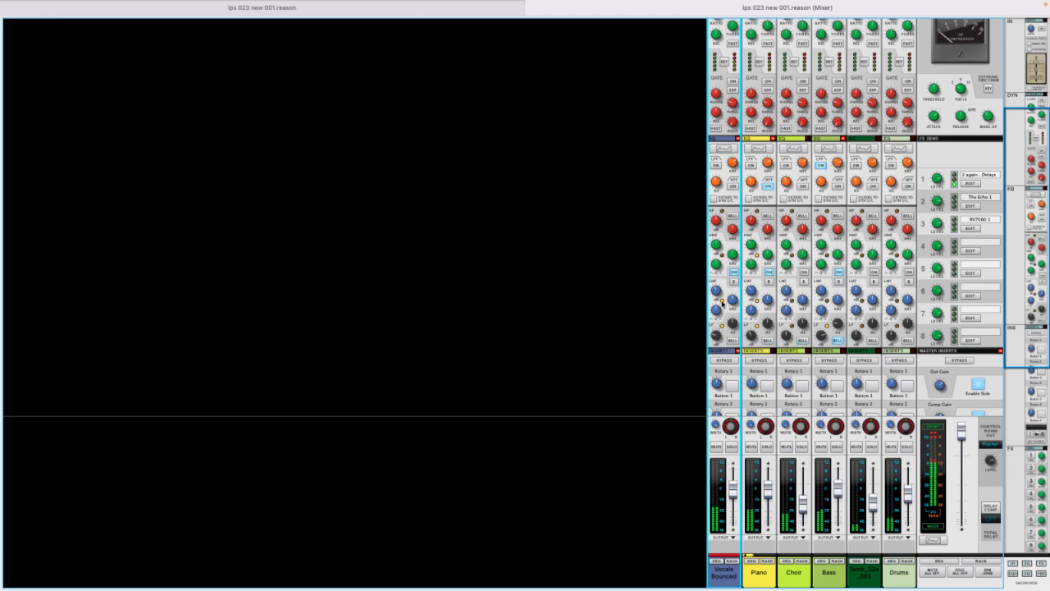
mouse_move(723, 334)
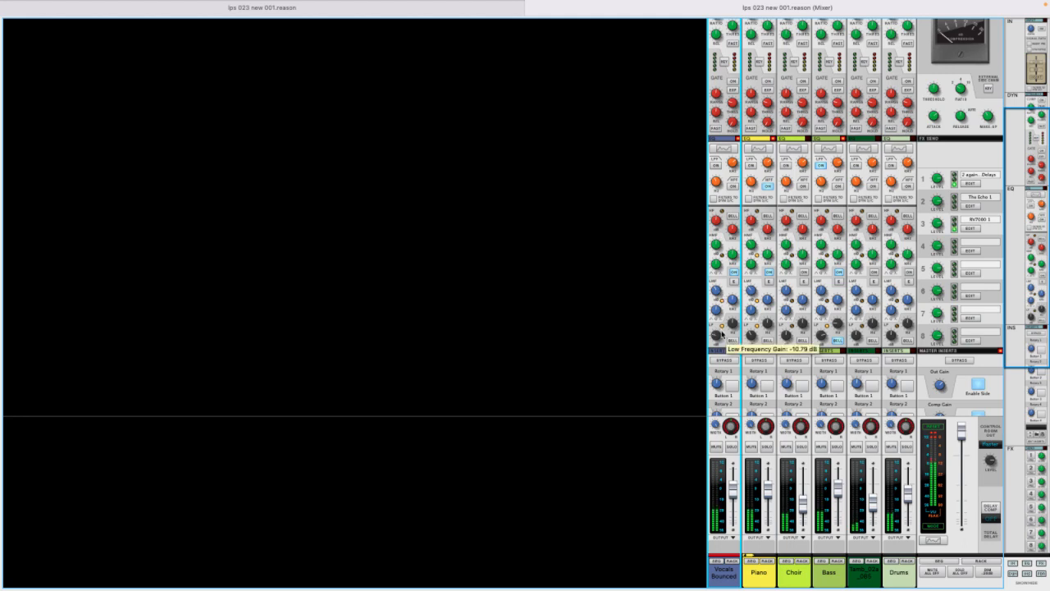
mouse_move(716, 291)
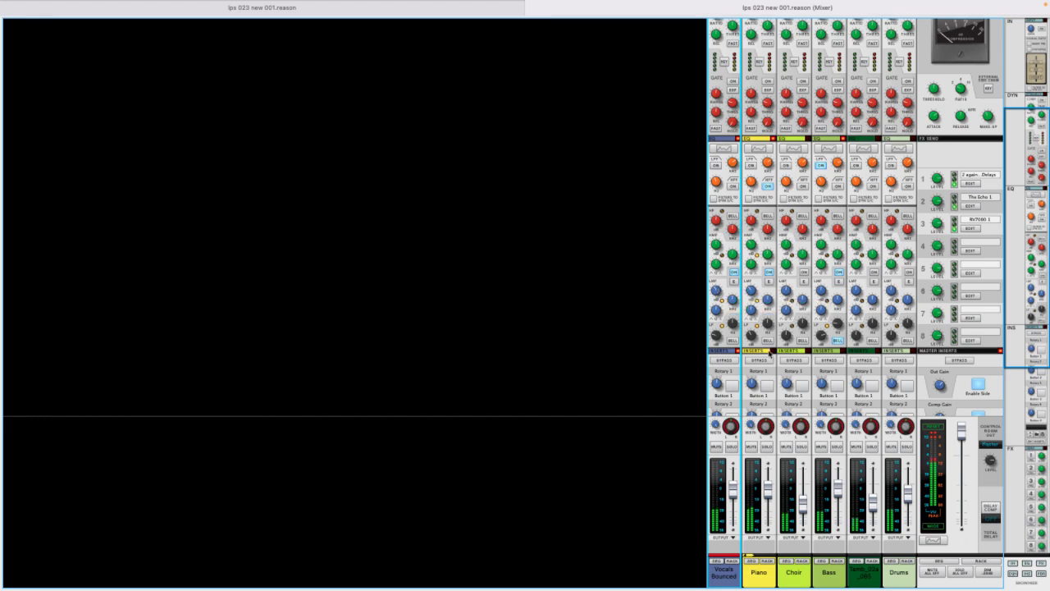
- Check the Vocals Bounced track's devices in the rack and return to the tambourine channel in the mixer
click(733, 562)
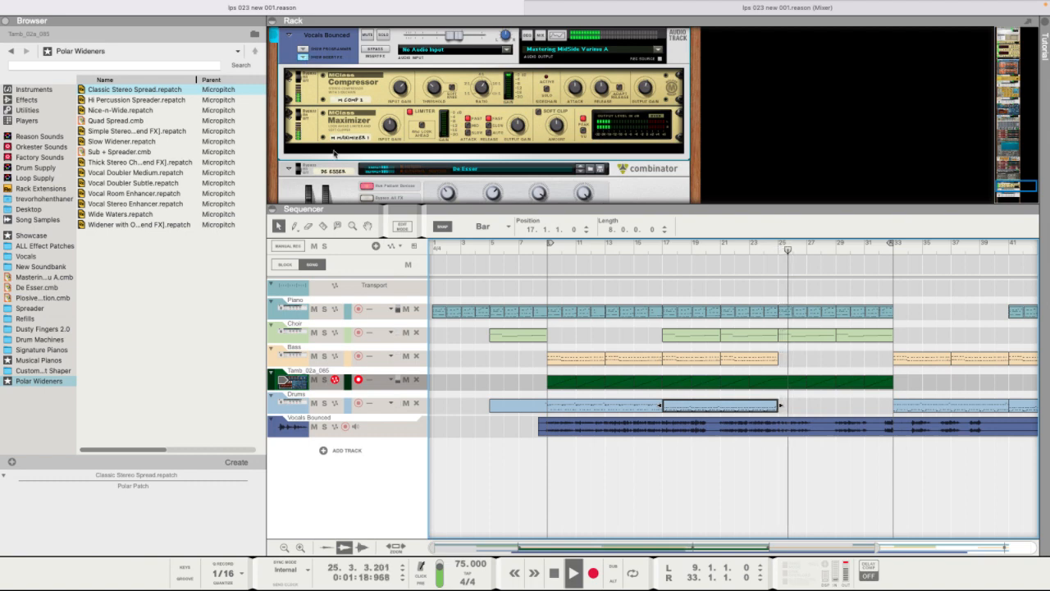
click(634, 10)
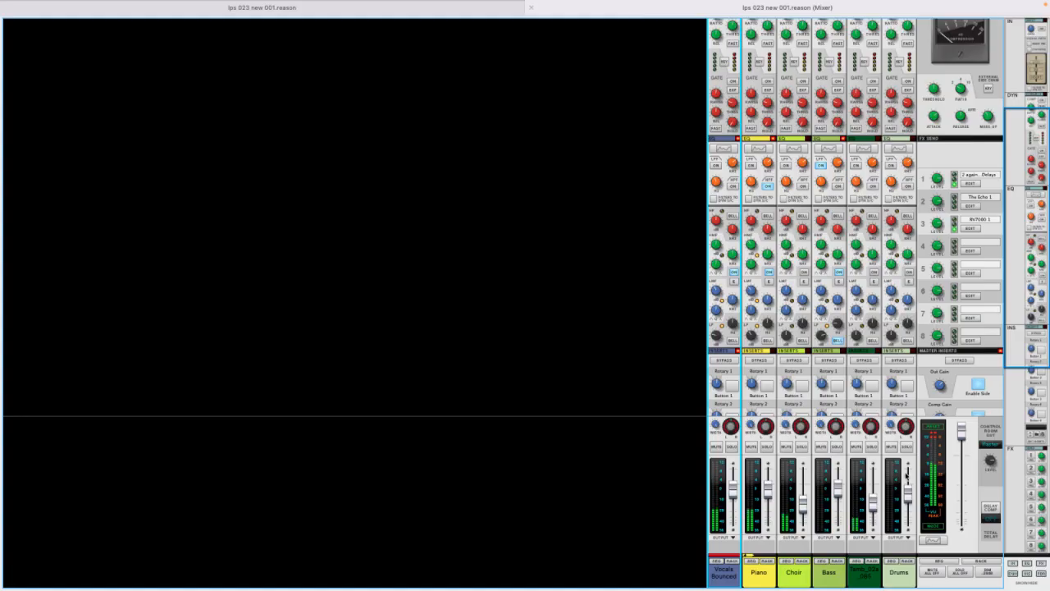
click(878, 503)
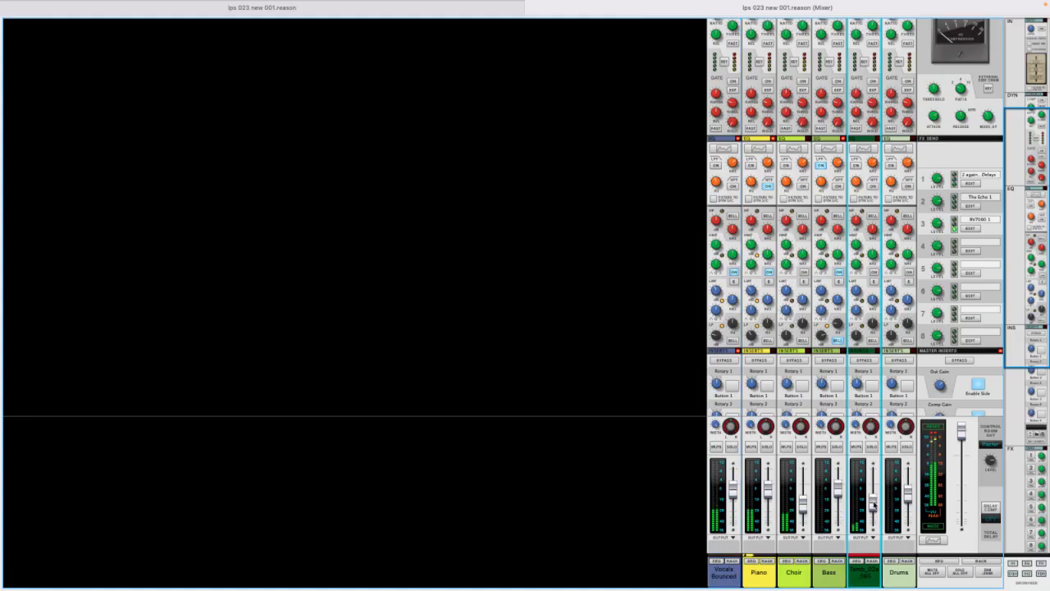
- Stop playback and delete the tambourine clips between bars 25 and 33 in the sequencer
click(484, 15)
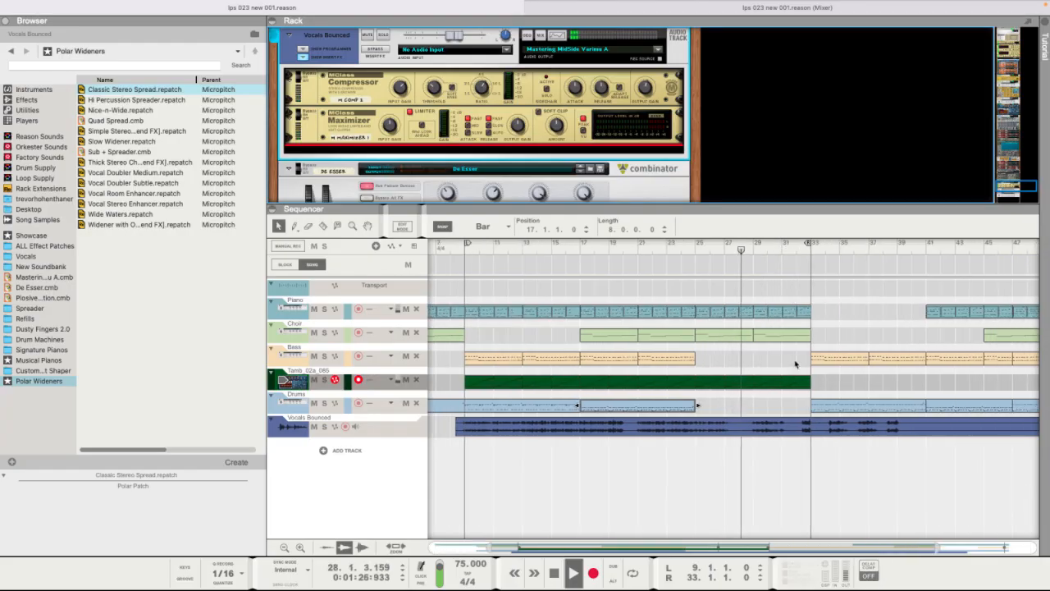
key(space)
drag(796, 351, 446, 375)
key(Delete)
- Copy the tambourine clips of bars 9 to 25 and paste them at bar 33 and again at bar 49
key(super+c)
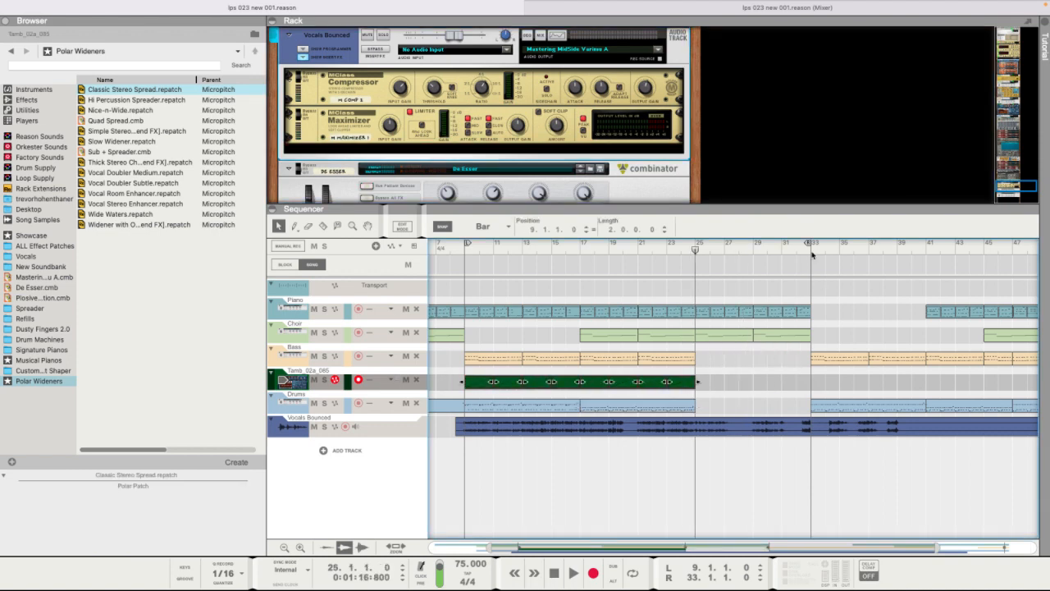
click(813, 254)
key(super+v)
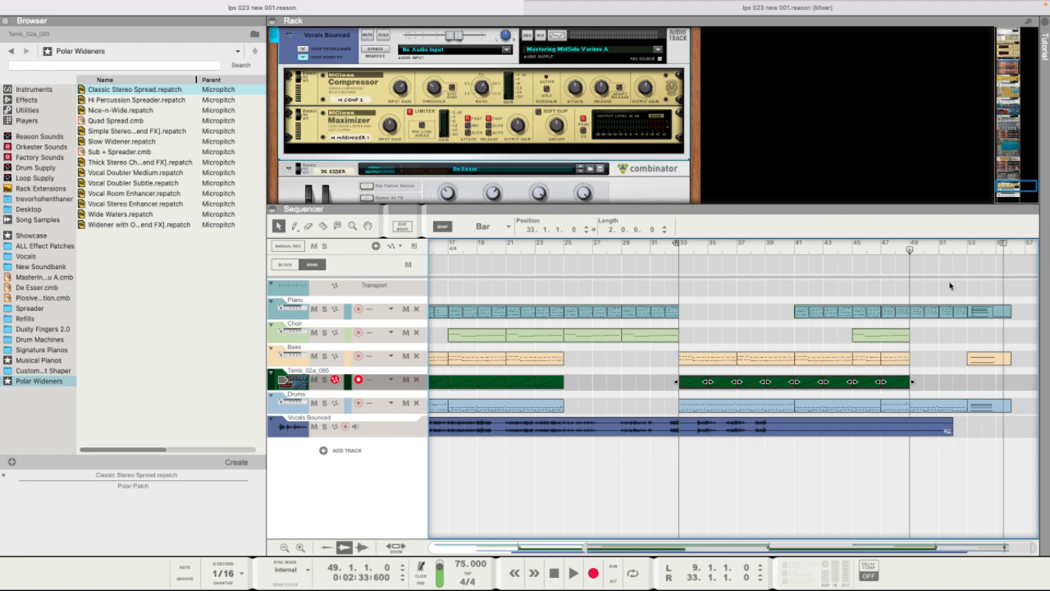
key(super+v)
- Delete the surplus tambourine clips after bar 53
click(923, 398)
drag(1008, 413, 886, 374)
key(Delete)
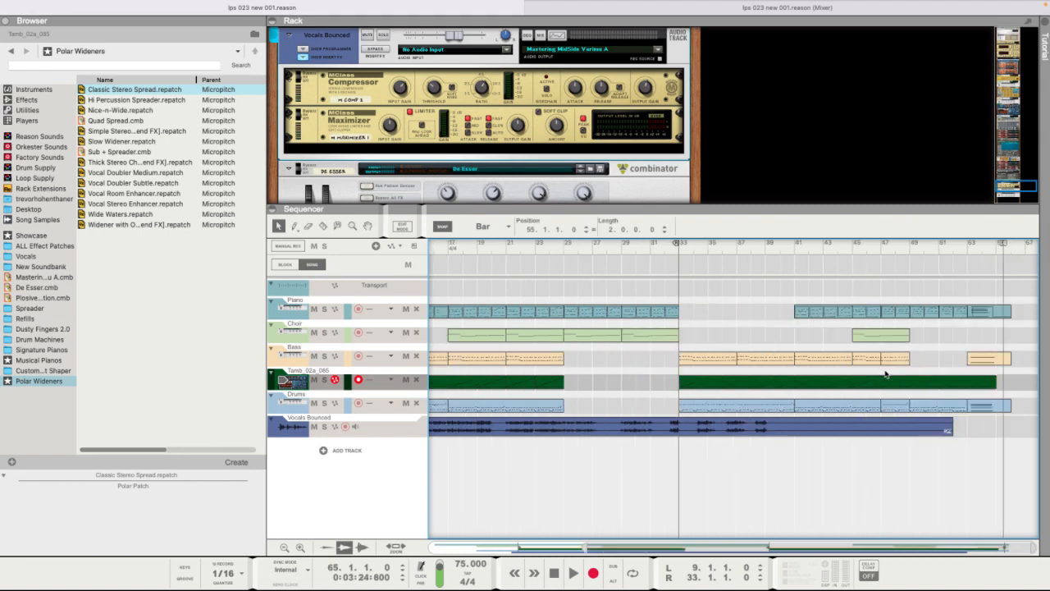
click(981, 383)
key(Delete)
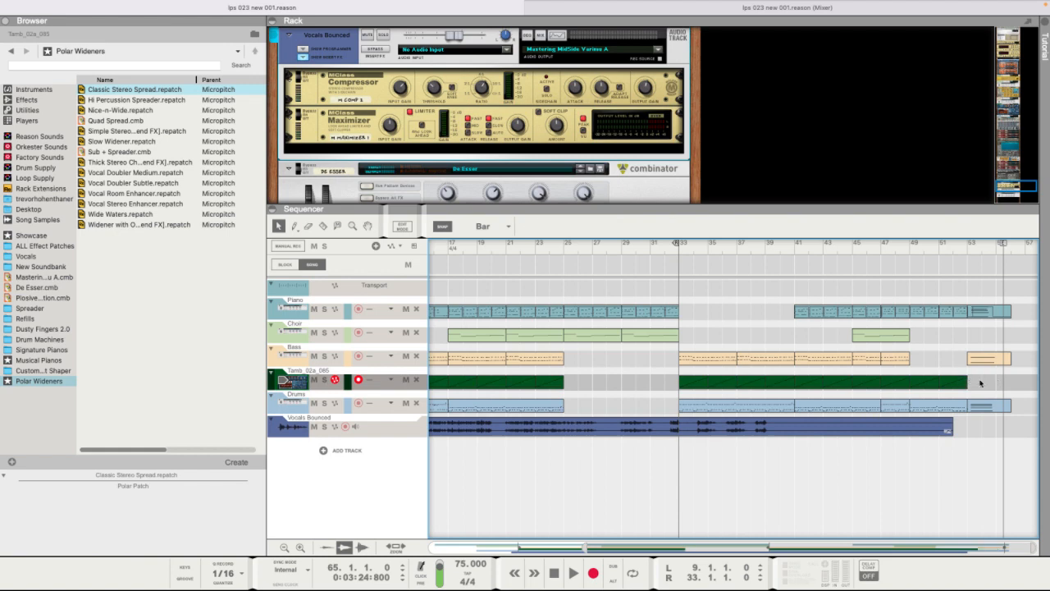
- Play the song's ending from bar 49, stop, and restart playback from the beginning
click(910, 246)
key(space)
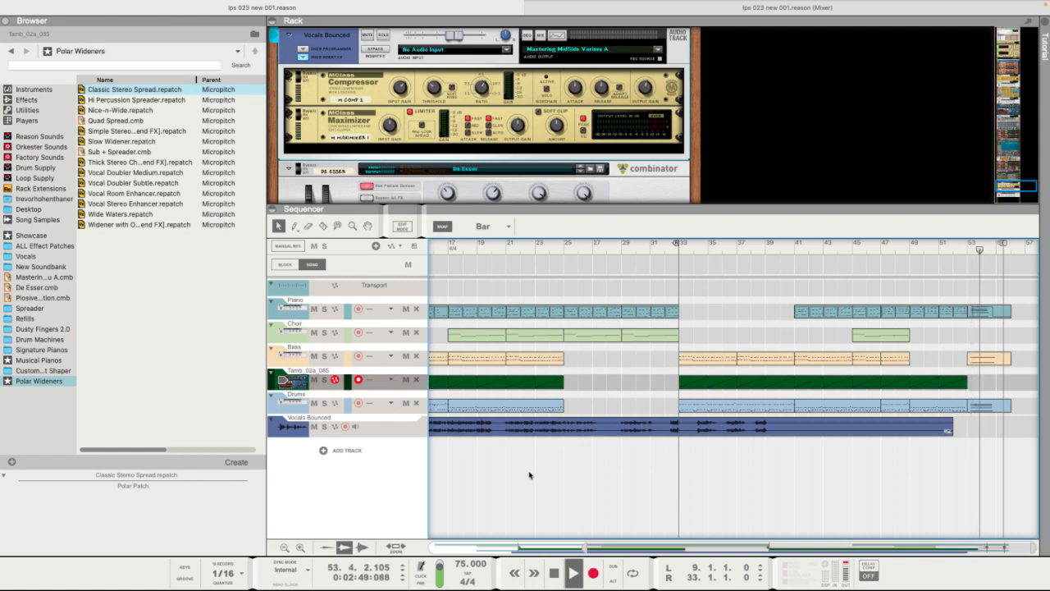
click(555, 574)
click(555, 574)
click(555, 573)
key(space)
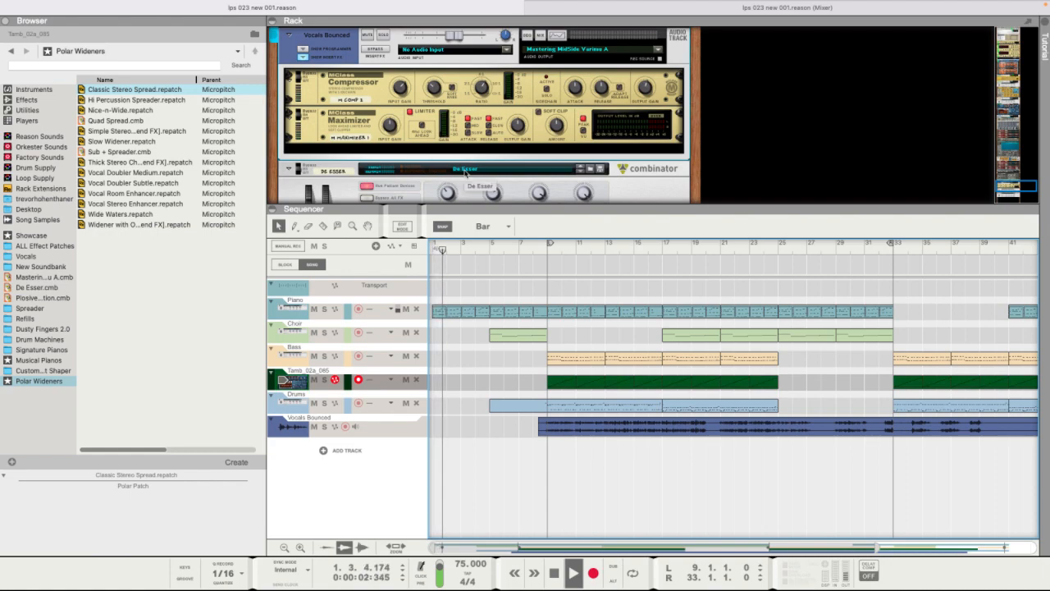
- Enable the master compressor in the mixer and set its make-up gain to 2.24 dB
scroll(465, 171, up, 10)
scroll(464, 171, up, 15)
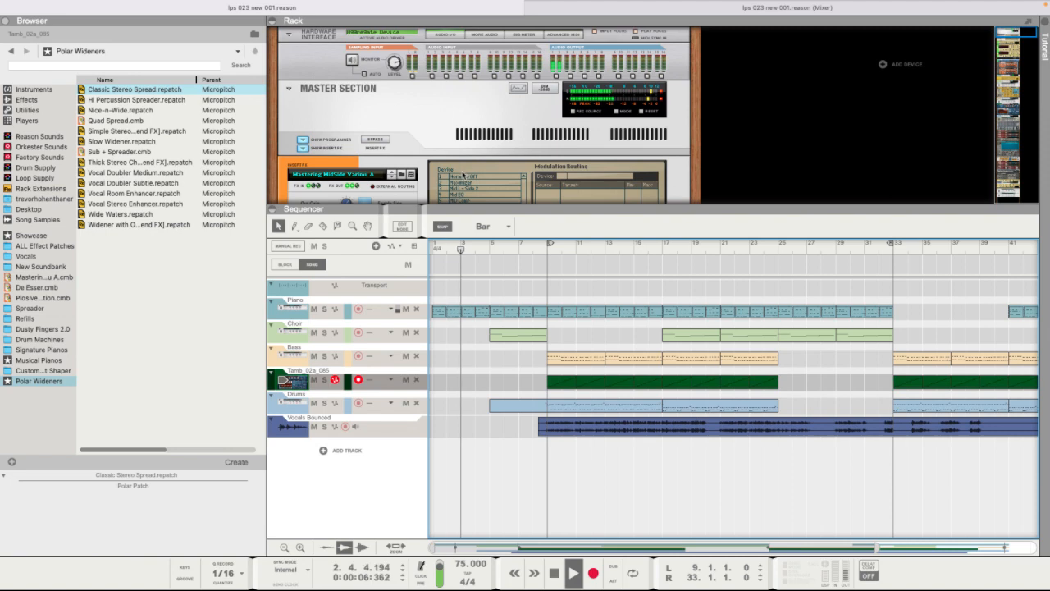
scroll(391, 133, down, 5)
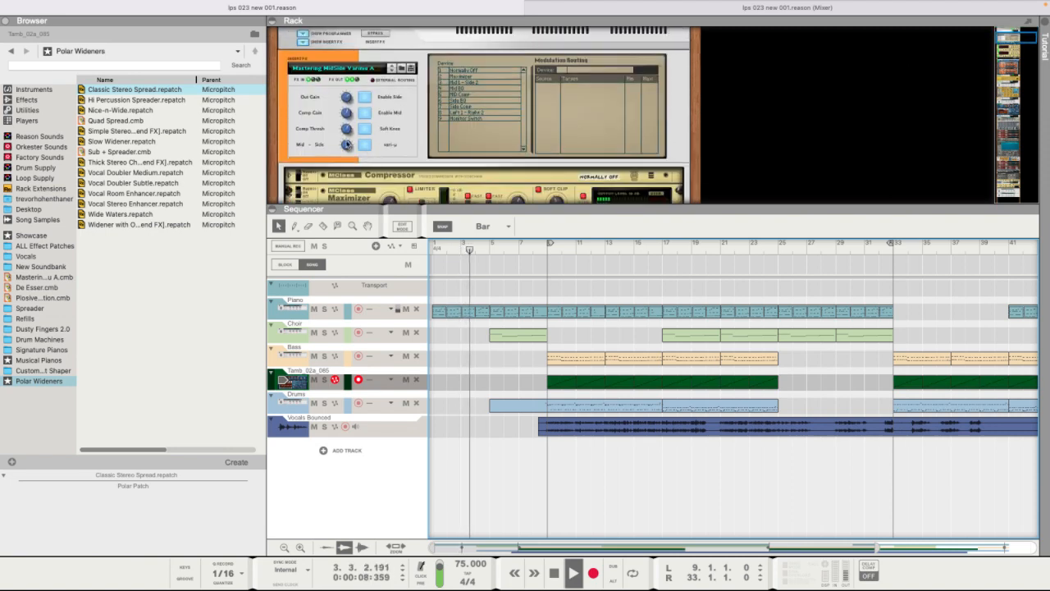
click(606, 37)
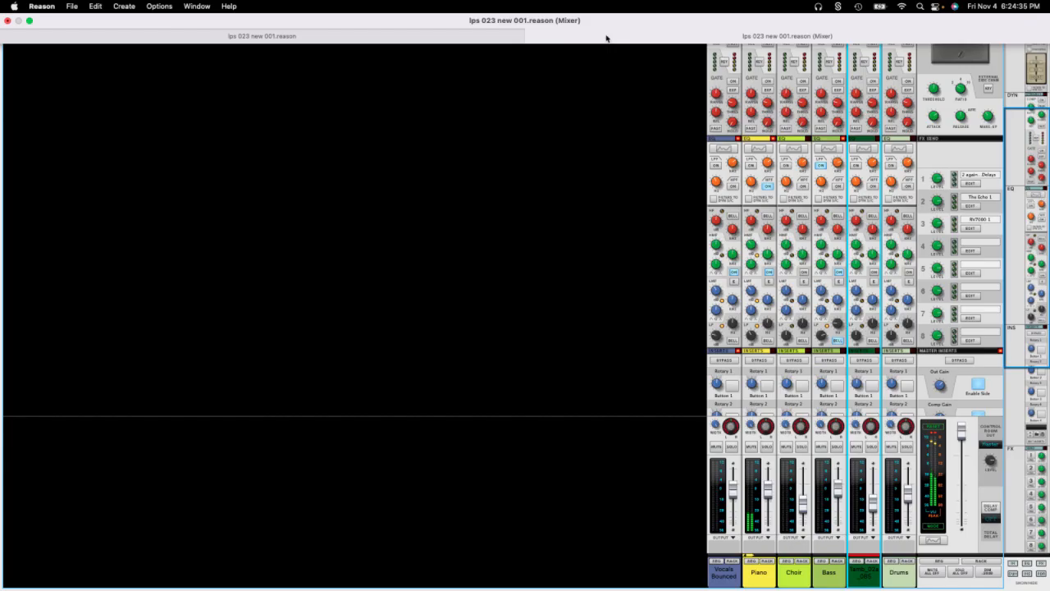
scroll(854, 177, up, 4)
click(940, 149)
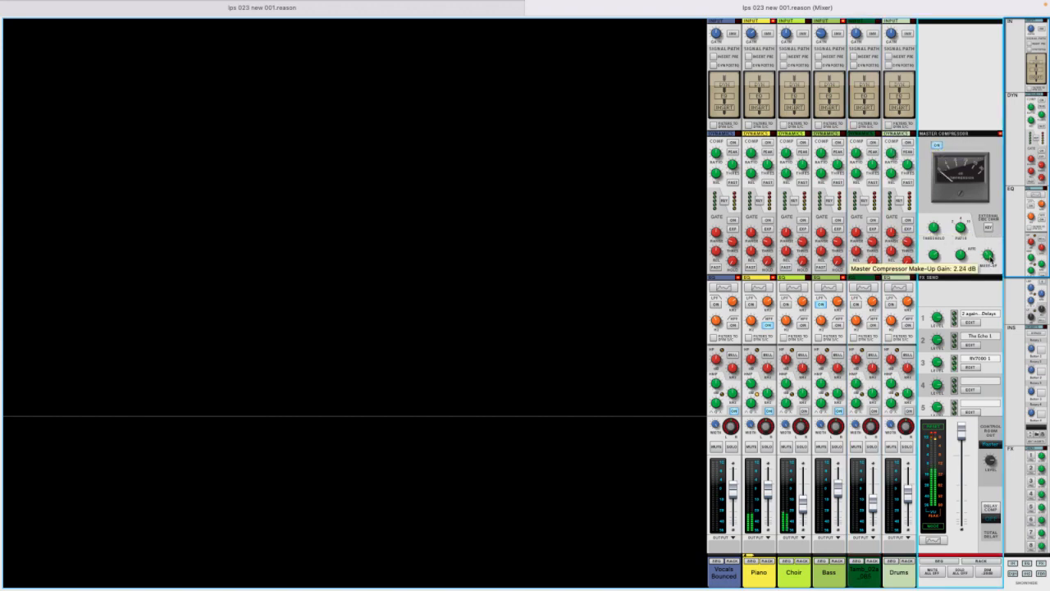
- Set the master level to 0.49 dB and lower the master compressor's threshold during playback
drag(962, 430, 961, 456)
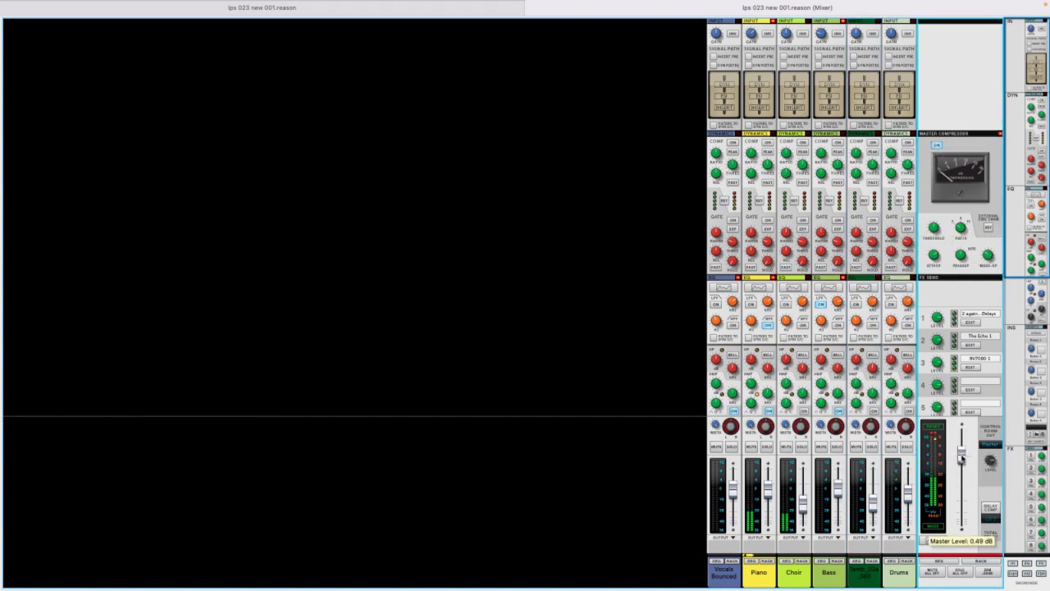
mouse_move(987, 255)
mouse_move(933, 240)
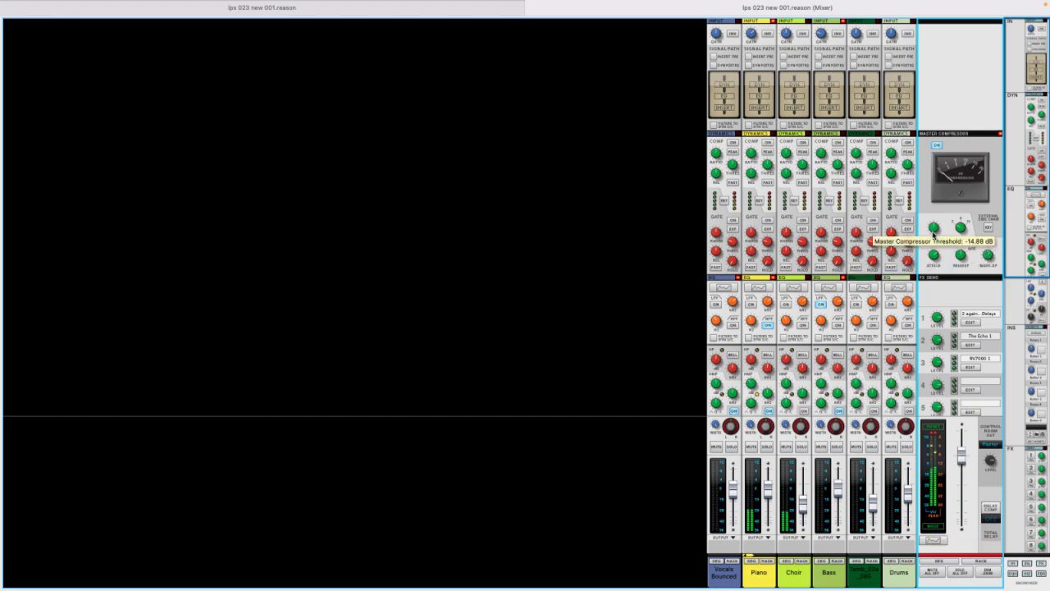
drag(934, 241, 936, 287)
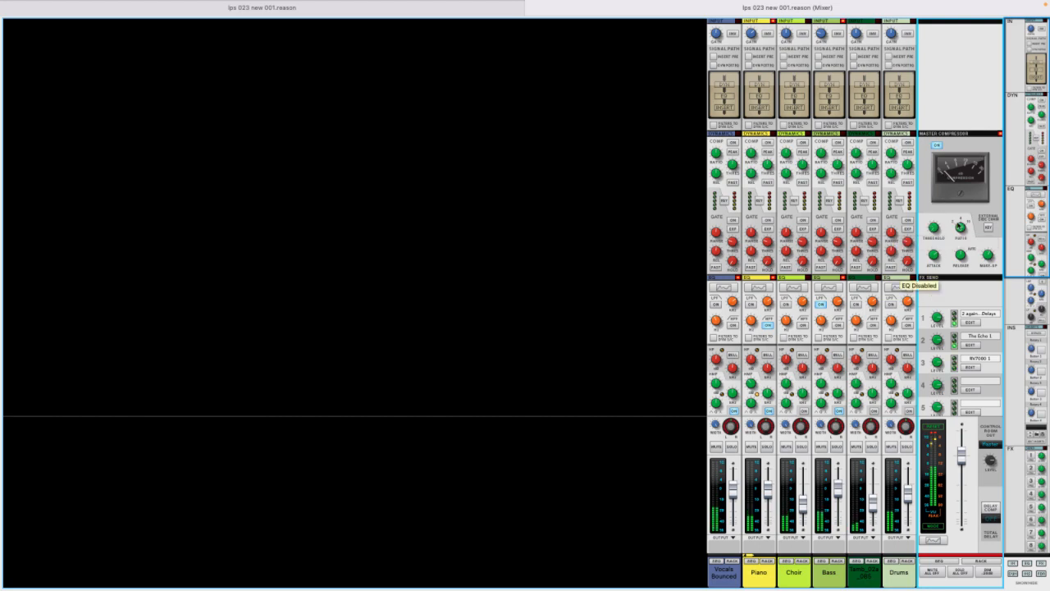
click(734, 492)
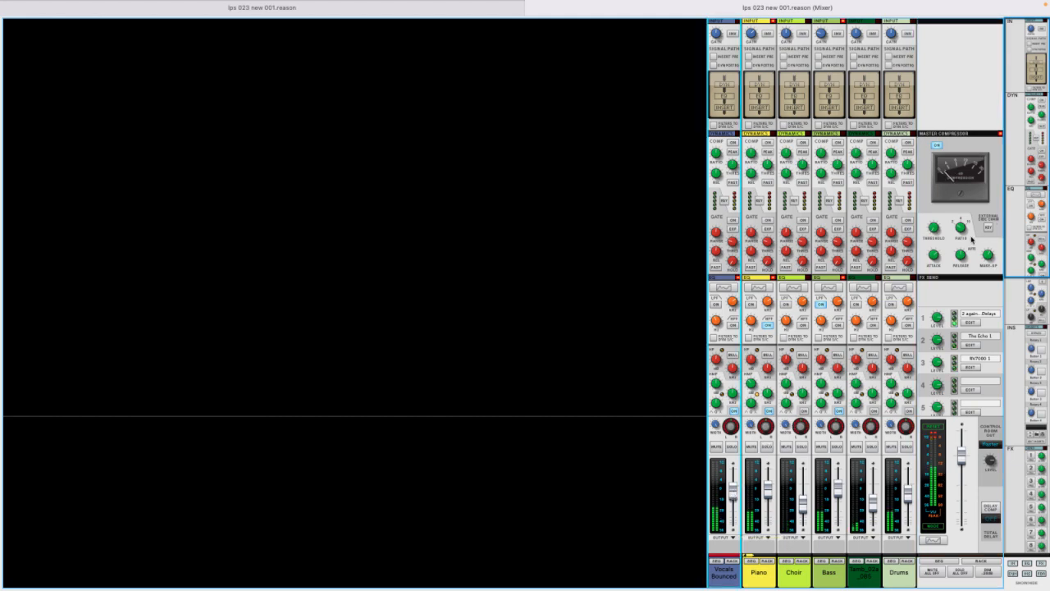
- Readjust the master compressor's threshold and raise its make-up gain
drag(934, 228, 937, 211)
mouse_move(991, 260)
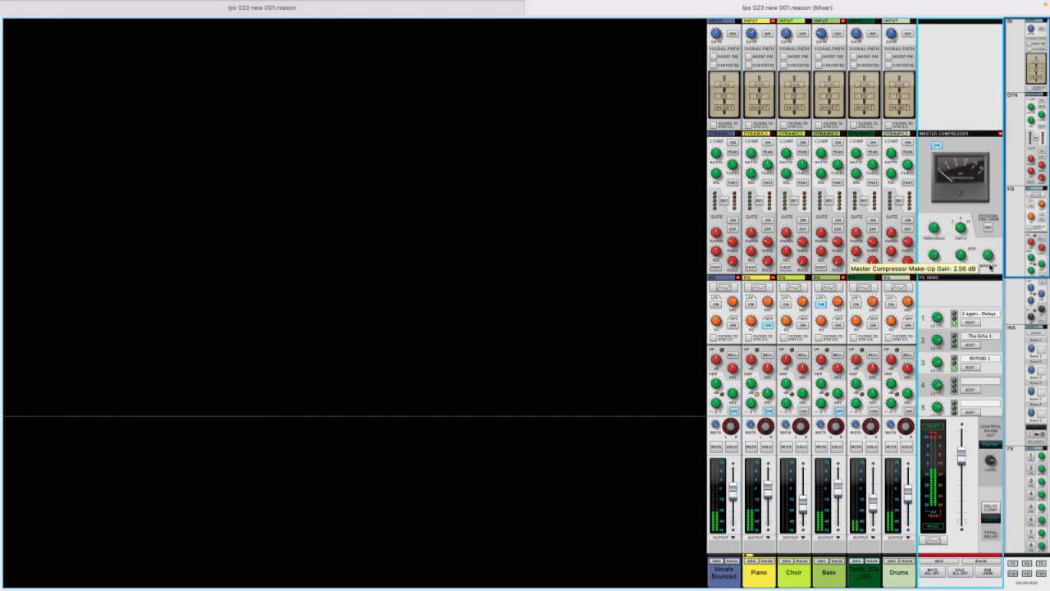
mouse_move(991, 262)
mouse_down()
mouse_move(989, 240)
mouse_move(988, 251)
mouse_up()
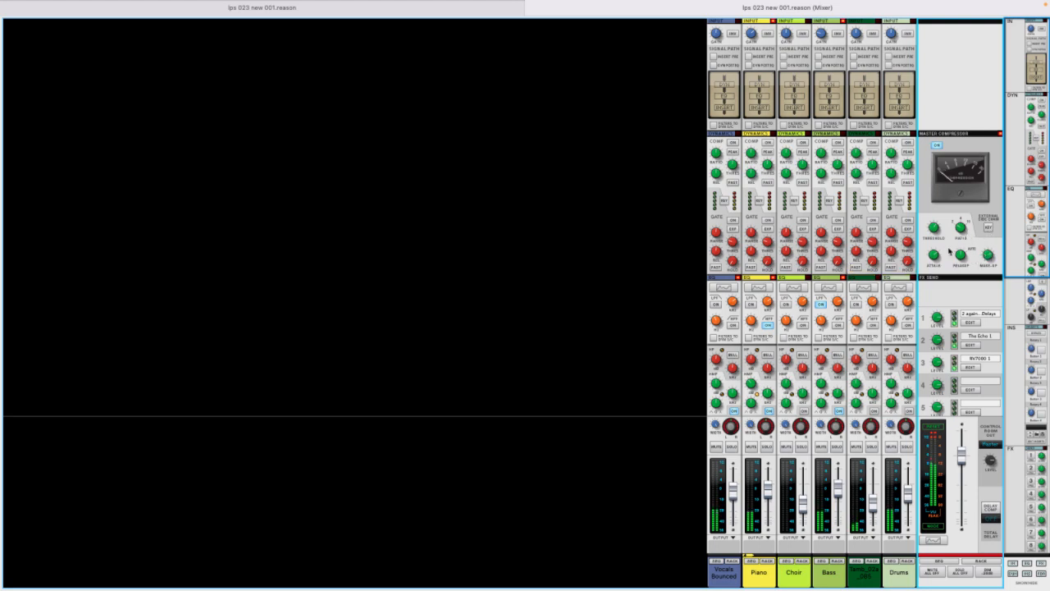
drag(935, 230, 933, 252)
- Compare the mix with the master compressor off and on while fine-tuning its threshold and the master level, and return to the sequencer
click(936, 146)
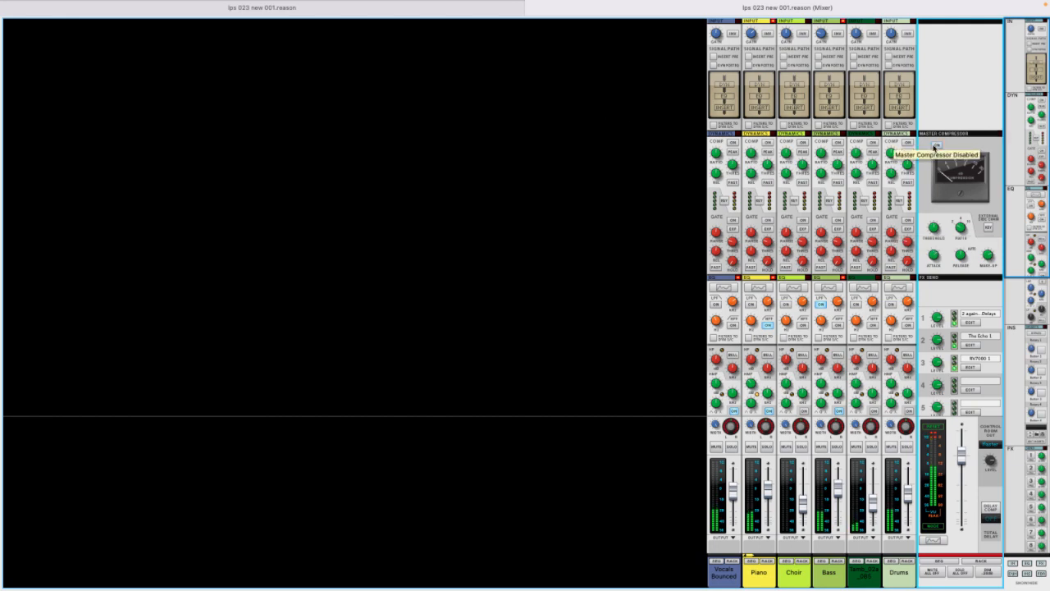
click(936, 146)
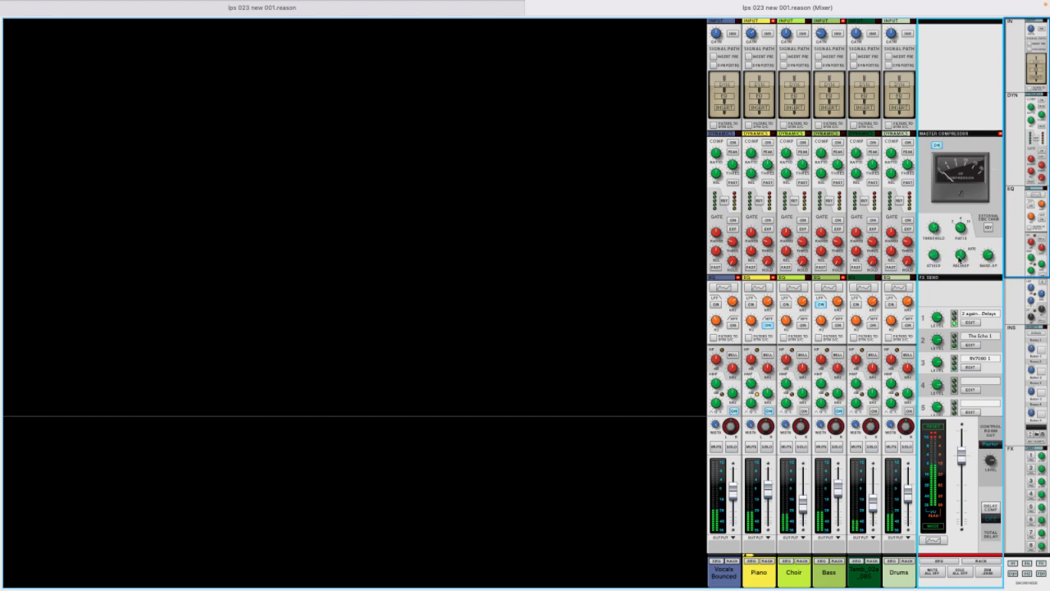
drag(936, 230, 935, 234)
click(939, 147)
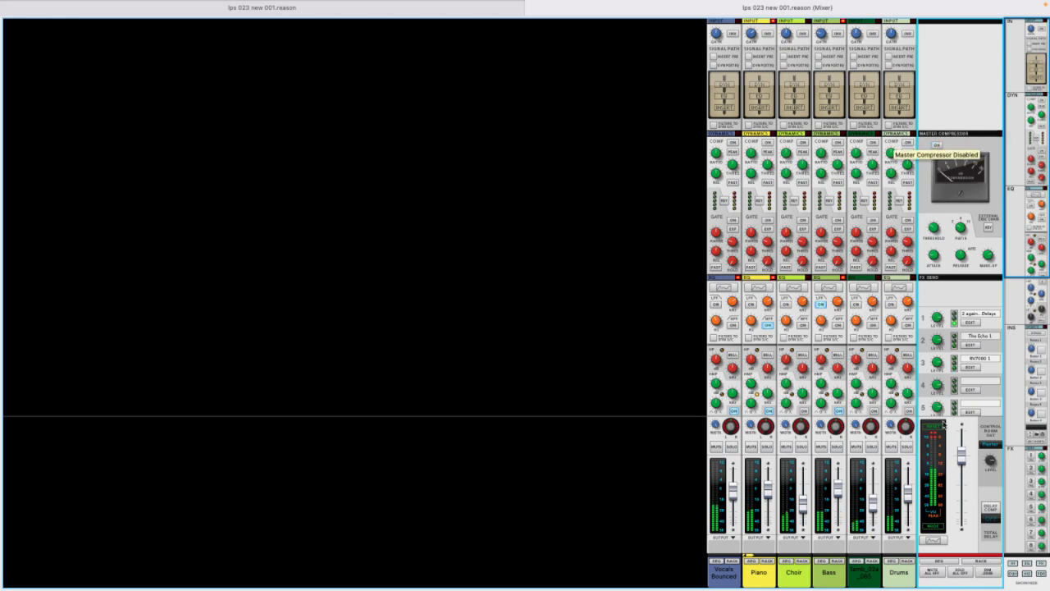
mouse_move(962, 460)
mouse_down()
mouse_move(961, 447)
mouse_move(962, 456)
mouse_up()
click(937, 145)
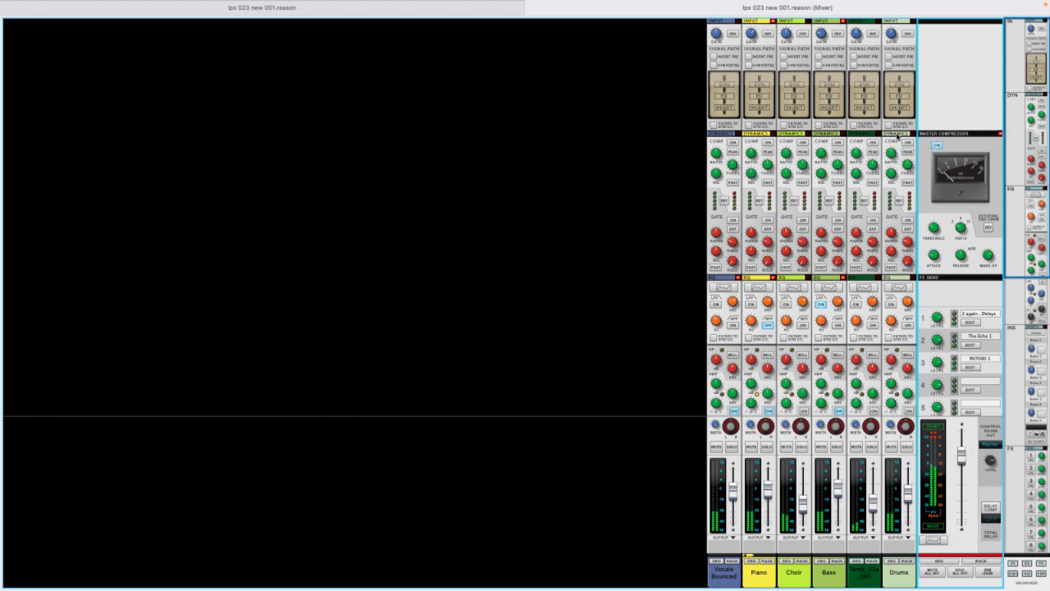
click(512, 12)
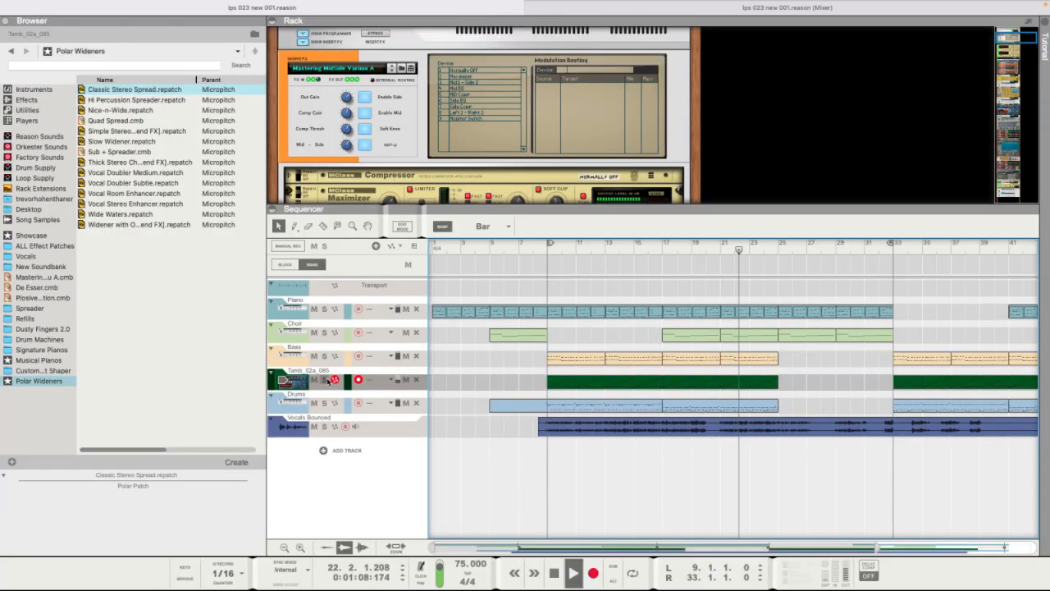
- Set Comp Gain to 55 and the Mid–Side control to 94 on the Mastering MidSide insert effect during playback
mouse_move(766, 13)
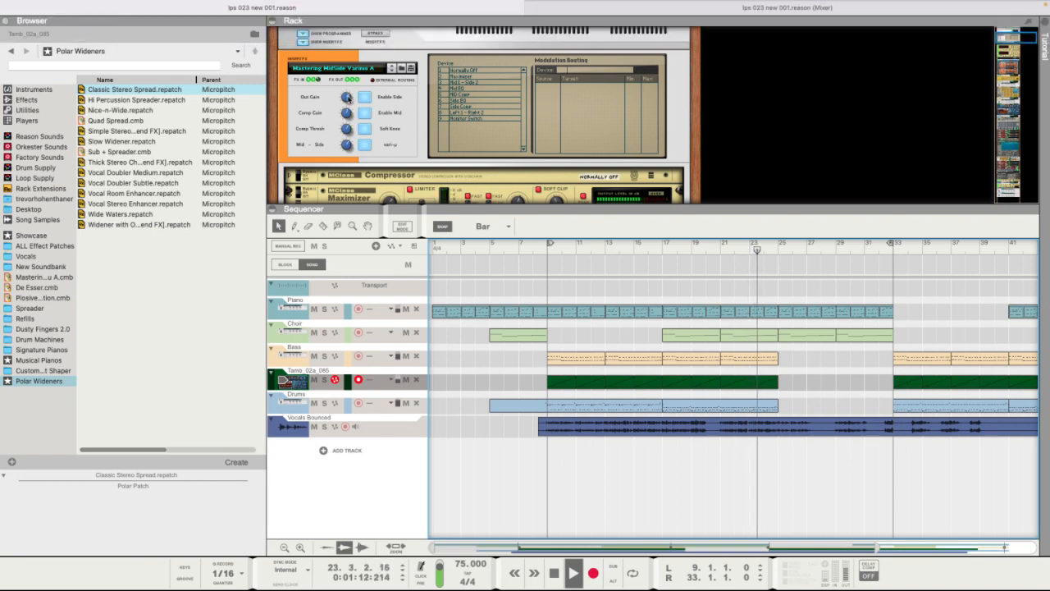
click(349, 116)
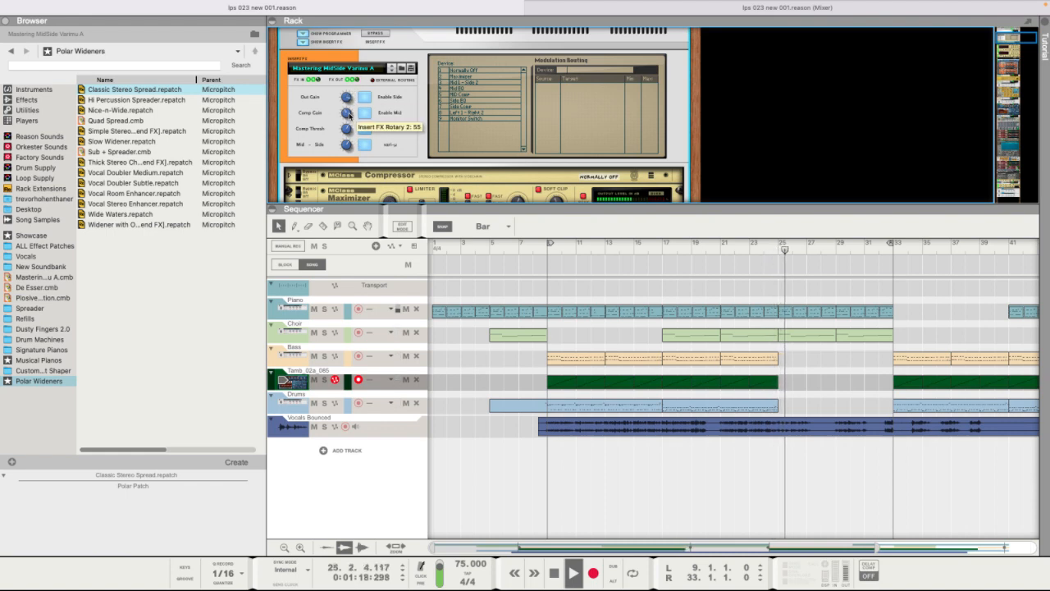
mouse_move(353, 146)
mouse_down()
mouse_move(348, 163)
mouse_move(351, 138)
mouse_up()
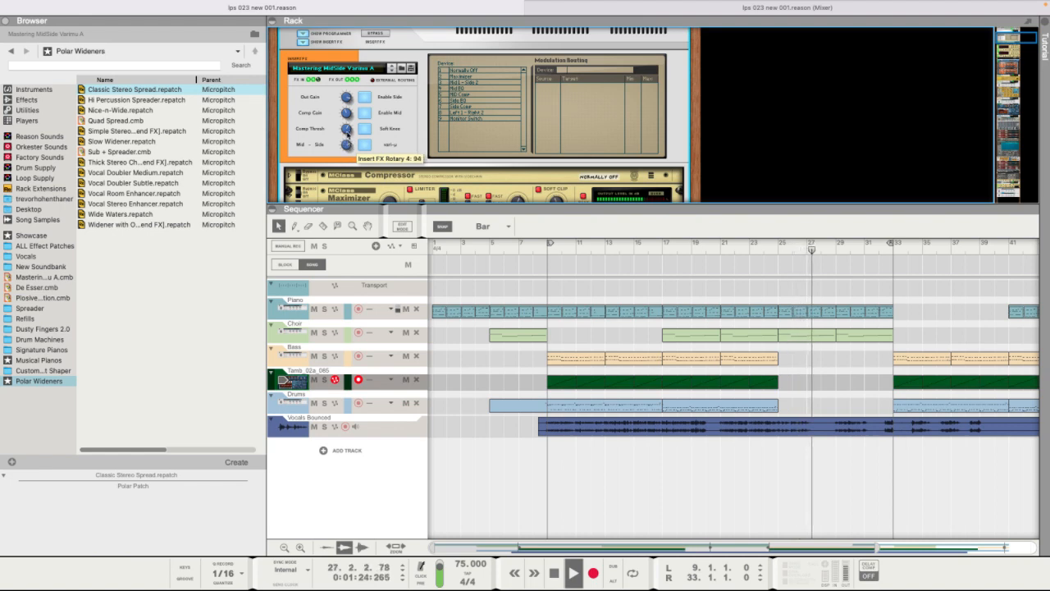
- Lower the piano channel's level slightly in the mixer and set the bounced vocals' FX1 send level to -16.54 dB
click(566, 11)
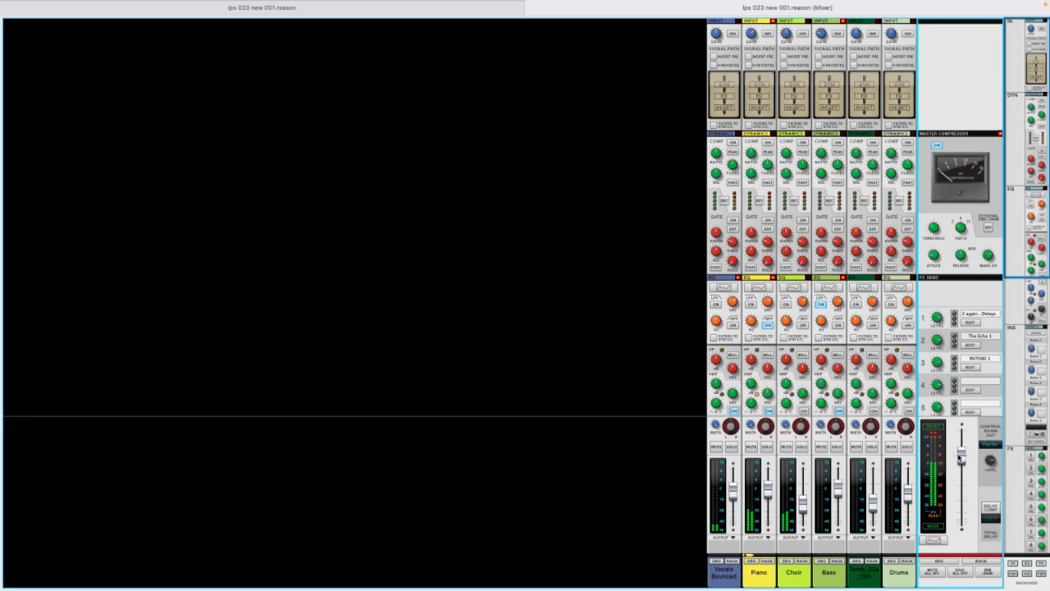
mouse_move(960, 458)
click(768, 491)
drag(768, 491, 767, 493)
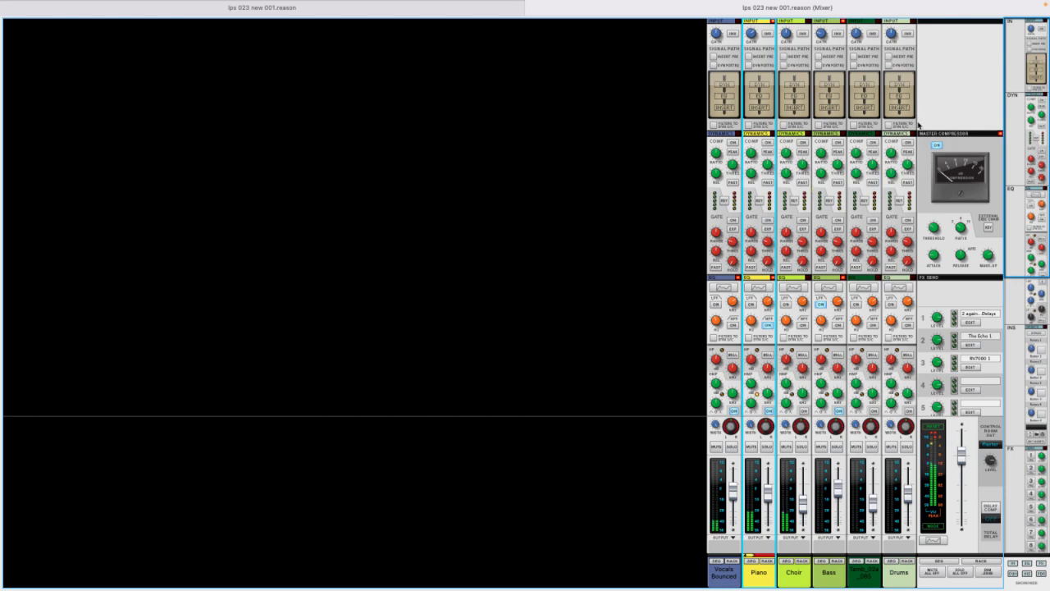
scroll(739, 329, down, 8)
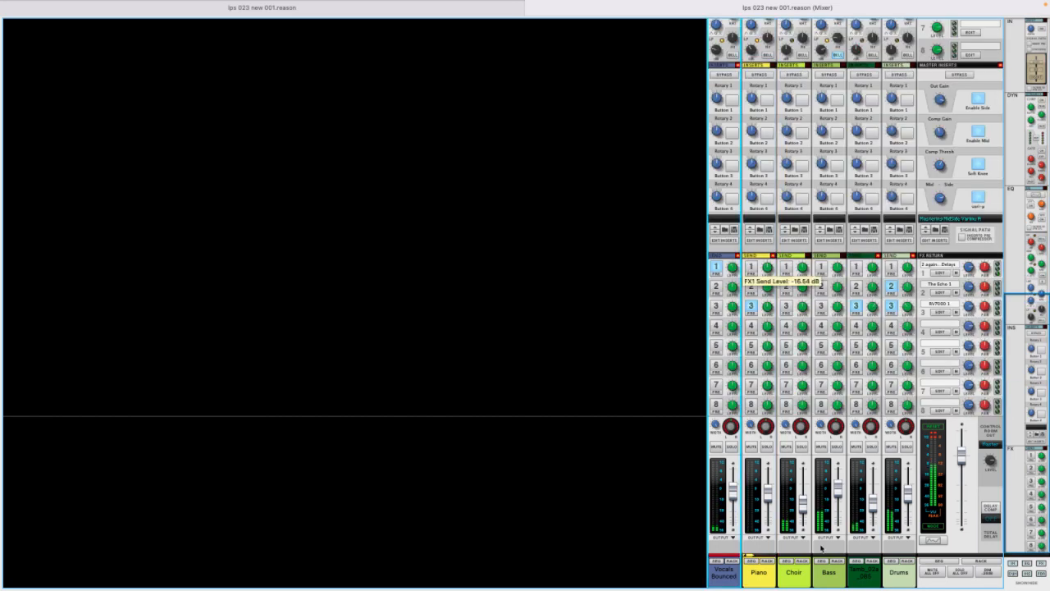
- Set the Bass level to about -3.17 dB, adjust its low-frequency and high-mid EQ gains, and raise the Drums fader
drag(838, 489, 837, 482)
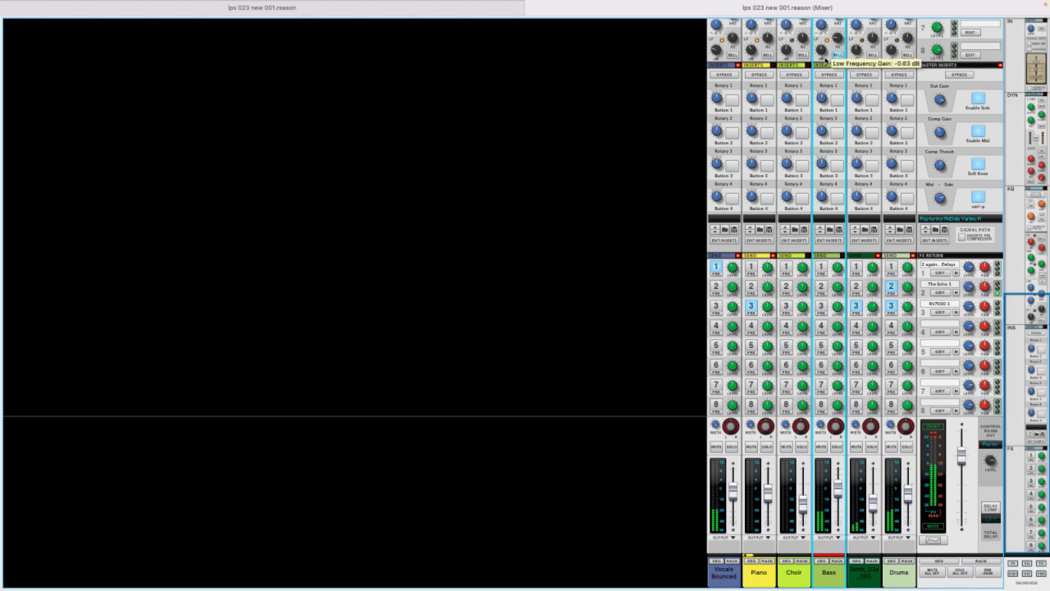
drag(827, 55, 825, 53)
scroll(827, 55, up, 4)
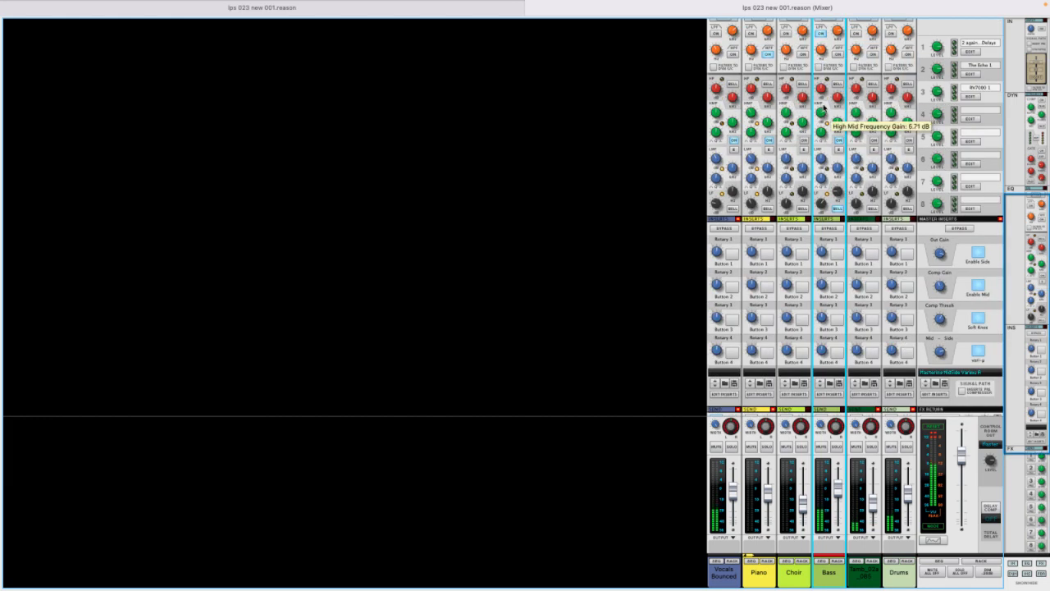
drag(824, 116, 826, 114)
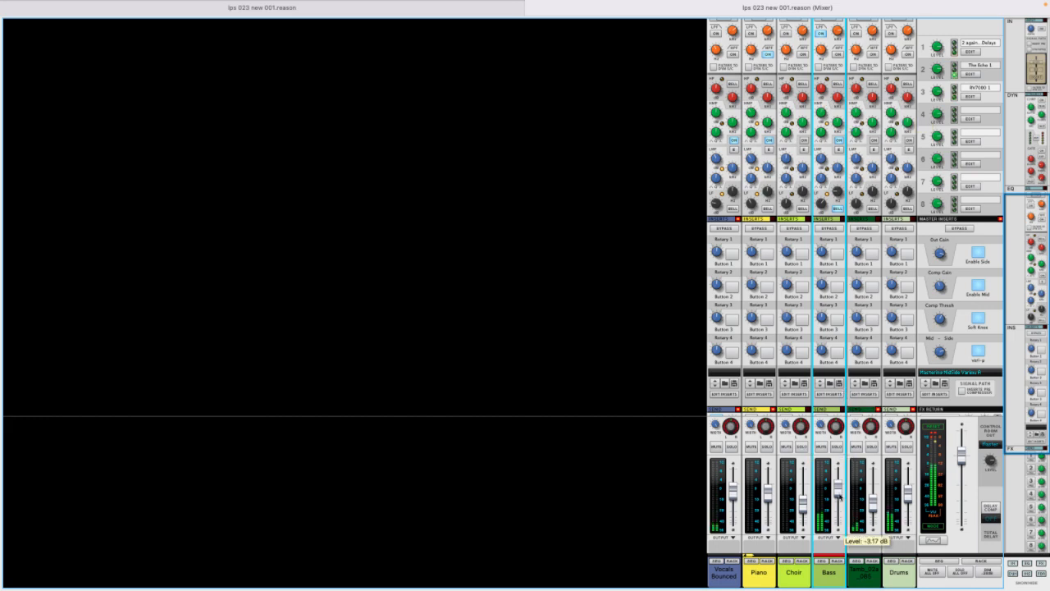
drag(908, 497, 910, 486)
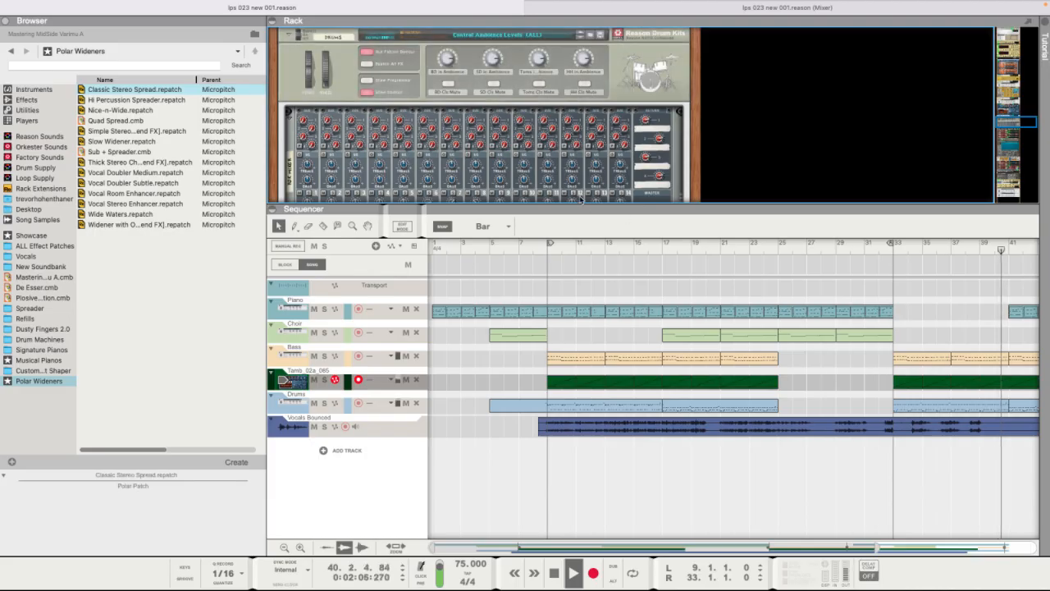
- Hide the devices inside the Drums instrument in the rack and inspect the Pulveriser and MClass Compressor below it
click(368, 92)
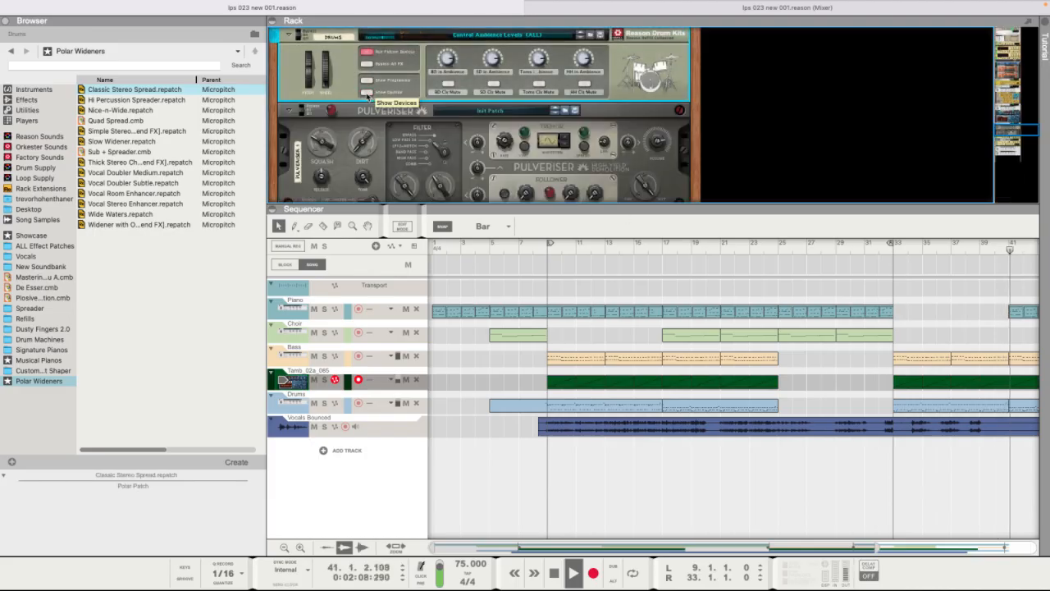
scroll(509, 154, down, 2)
click(301, 76)
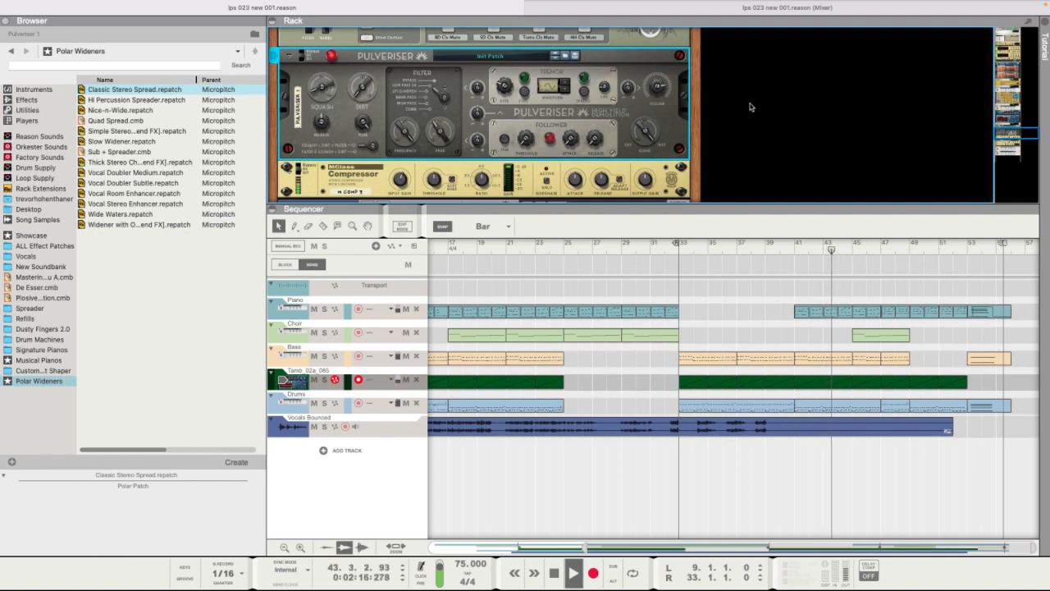
click(649, 184)
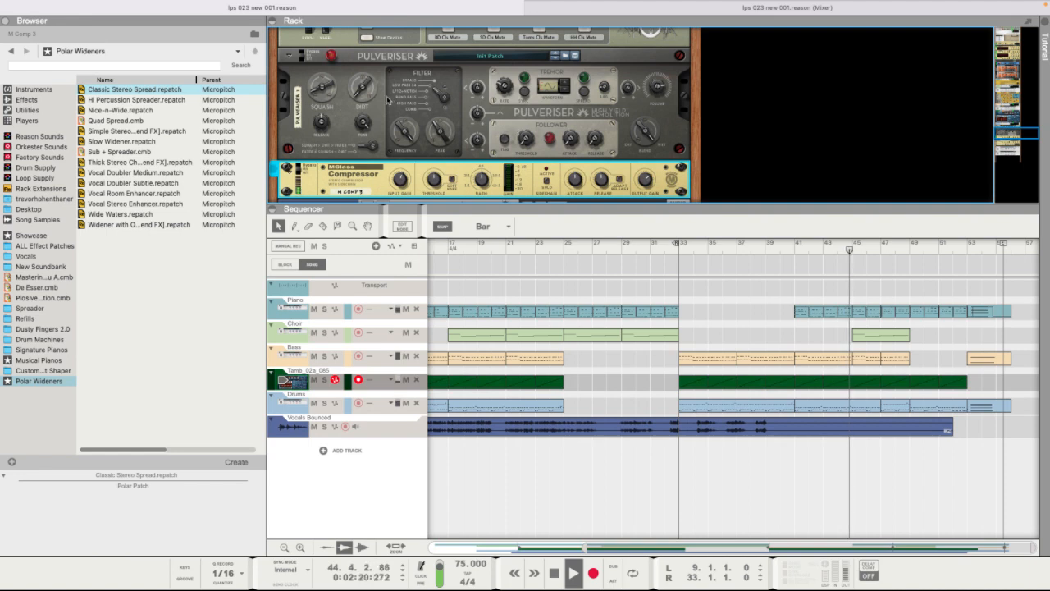
- Stop playback, move the playhead to bar 33, solo the Drums track and play from there
key(space)
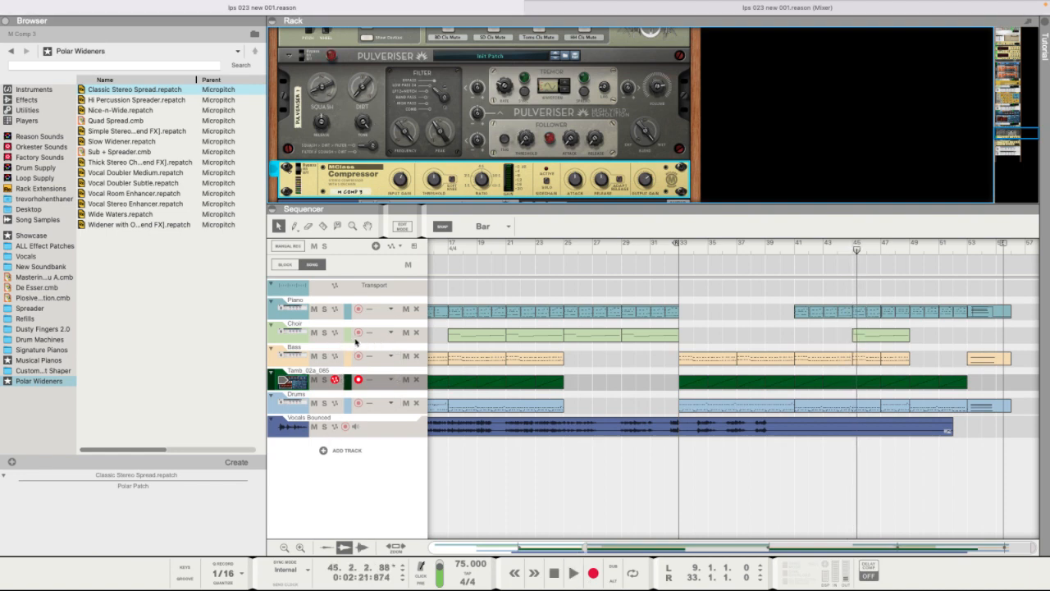
click(679, 249)
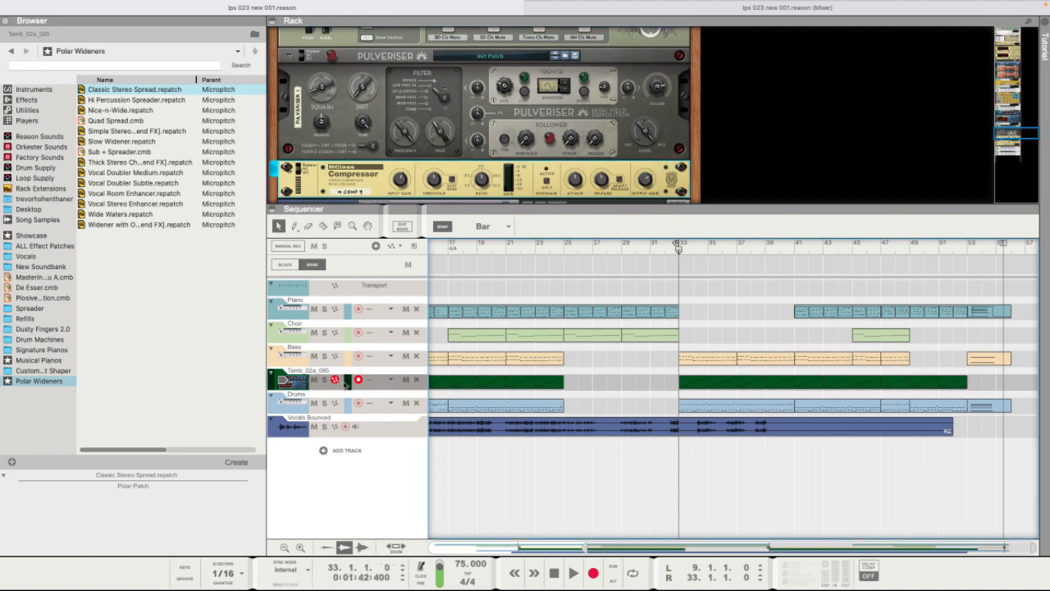
click(324, 403)
key(space)
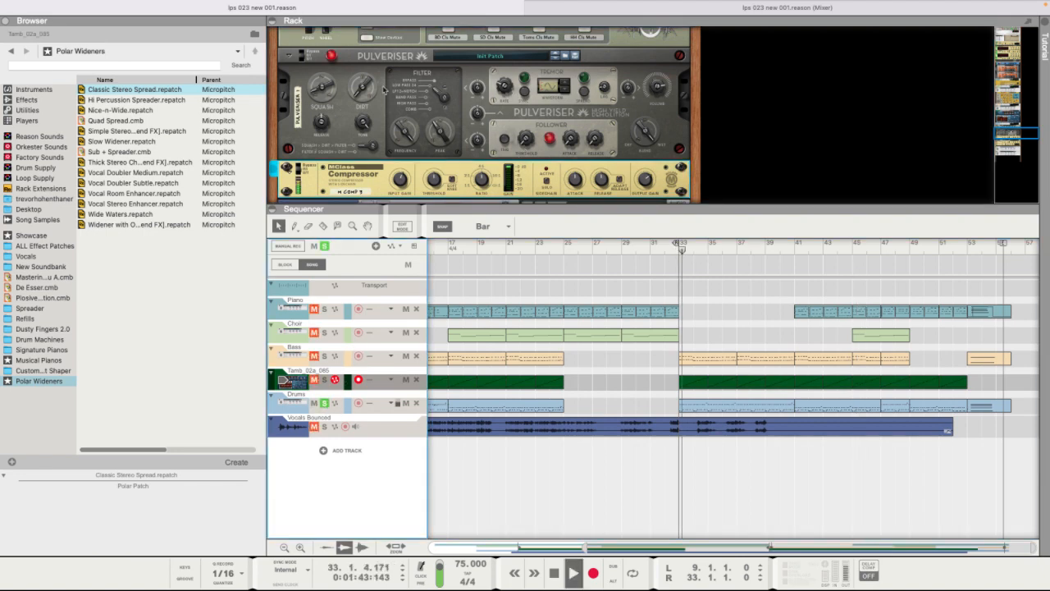
- Delete the Pulveriser and the M Comp 3 compressor beneath the Drums instrument in the rack
click(322, 85)
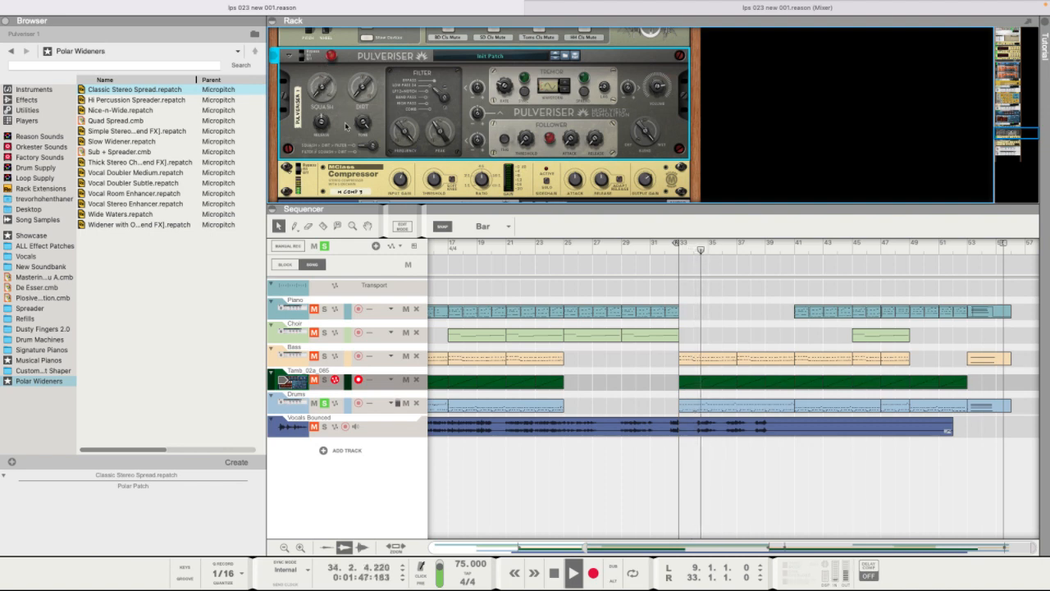
scroll(346, 126, down, 5)
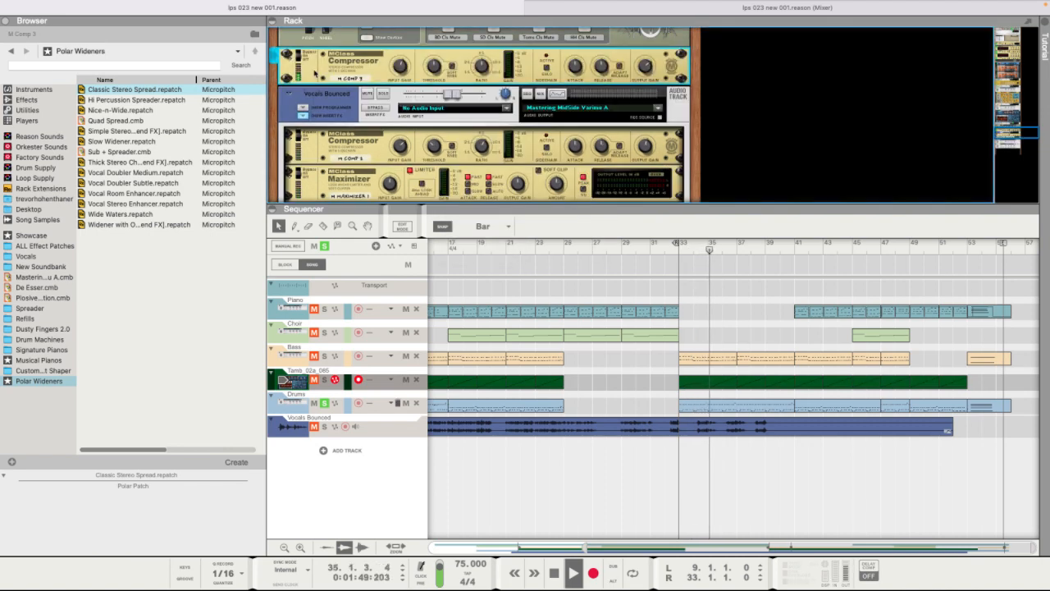
scroll(346, 44, up, 2)
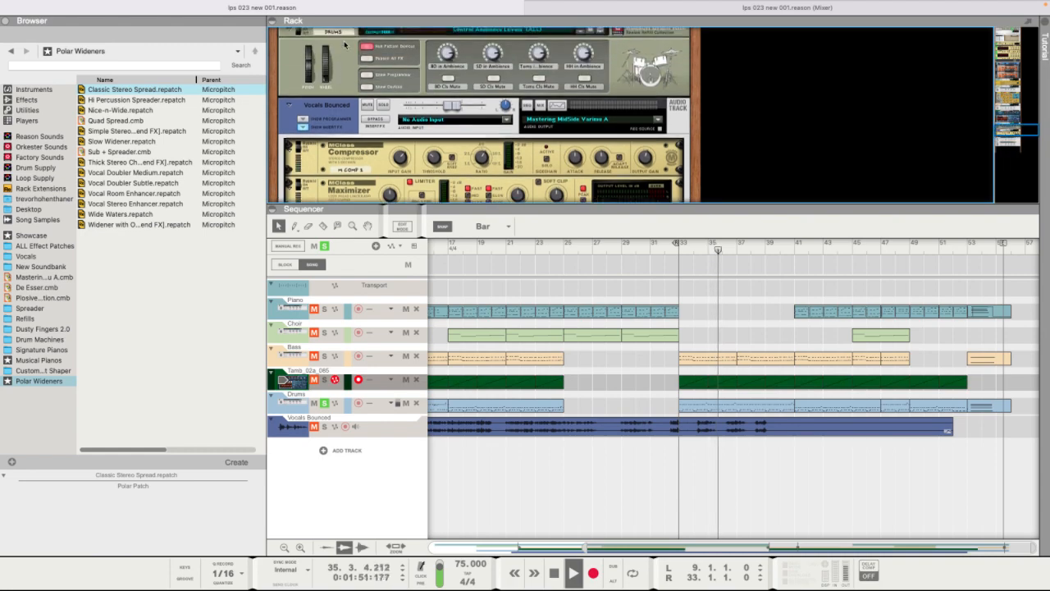
- Turn on the Drums channel's high-pass filter at about 123.8 Hz in the mixer and toggle the channel's equalizer on and off
click(703, 10)
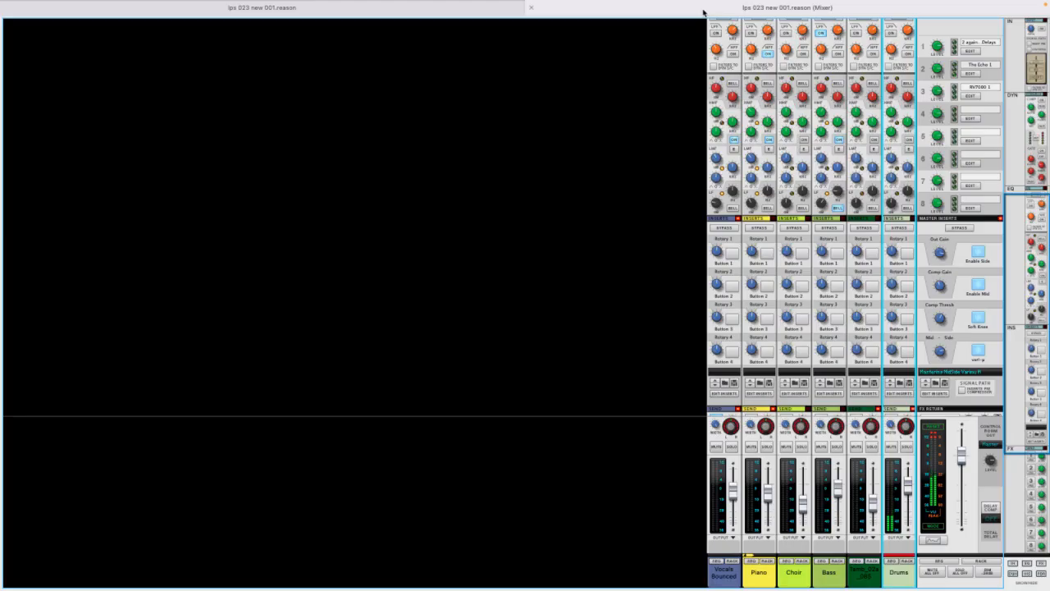
scroll(891, 345, down, 4)
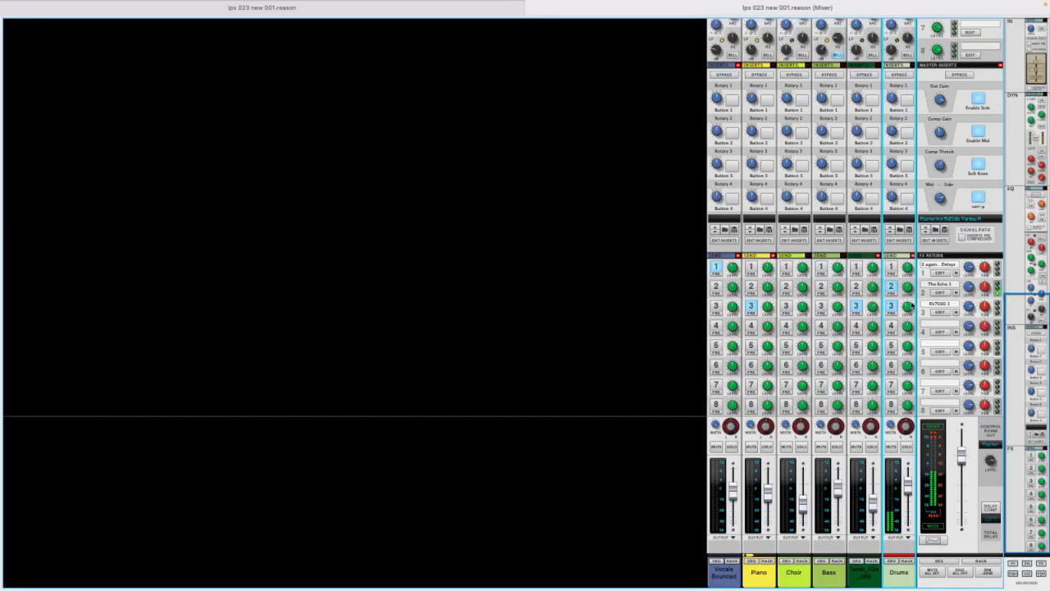
mouse_move(909, 293)
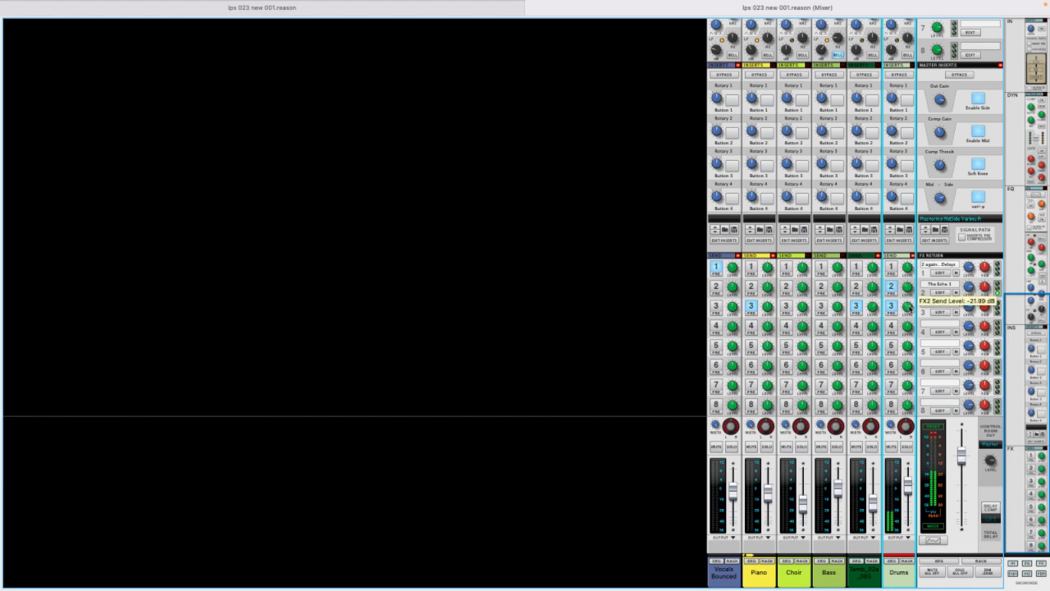
mouse_move(909, 315)
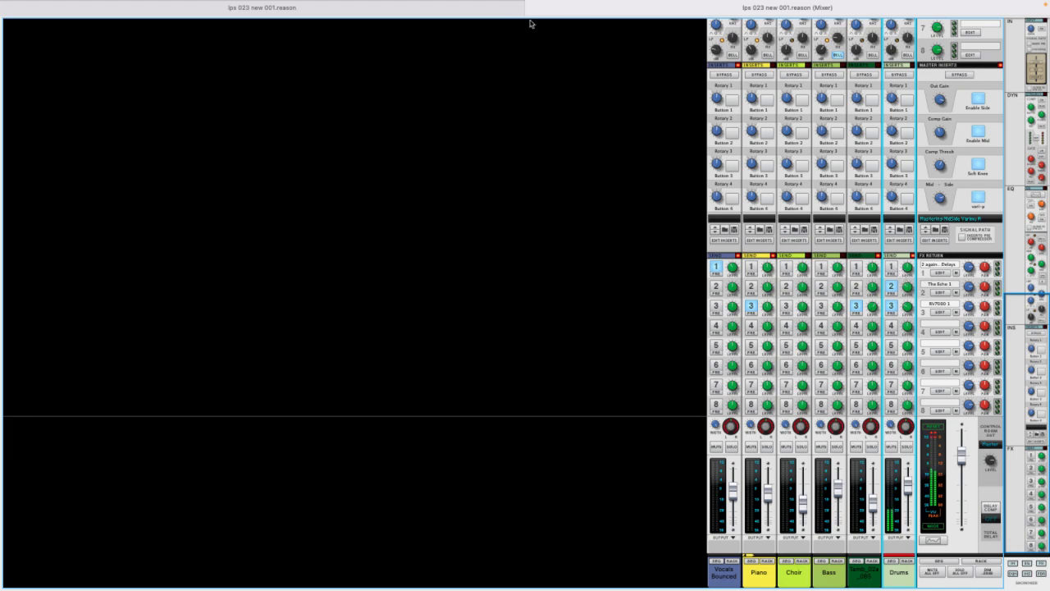
scroll(891, 201, up, 5)
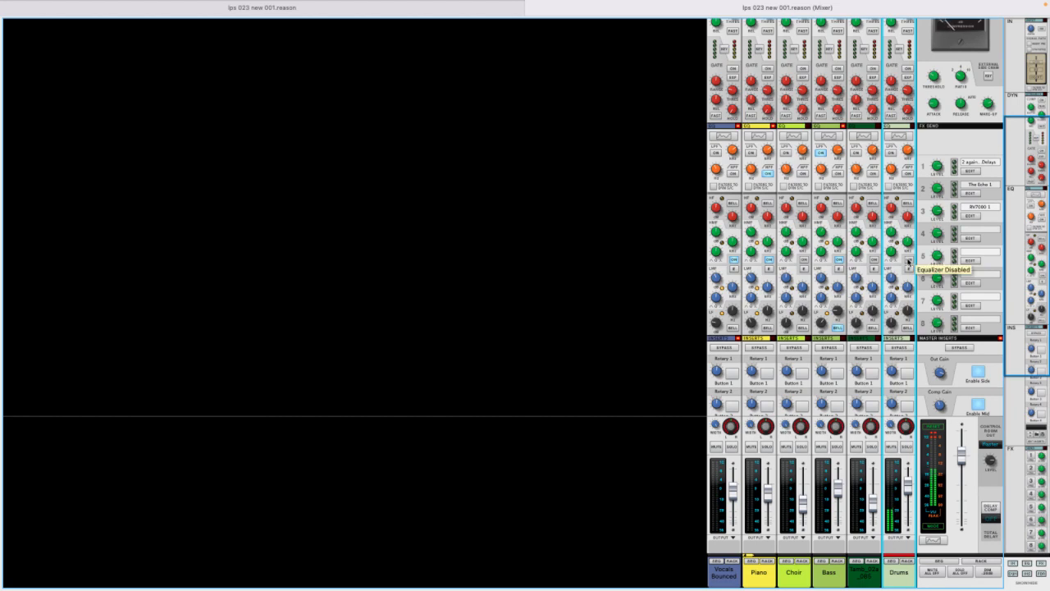
click(909, 259)
drag(894, 173, 892, 179)
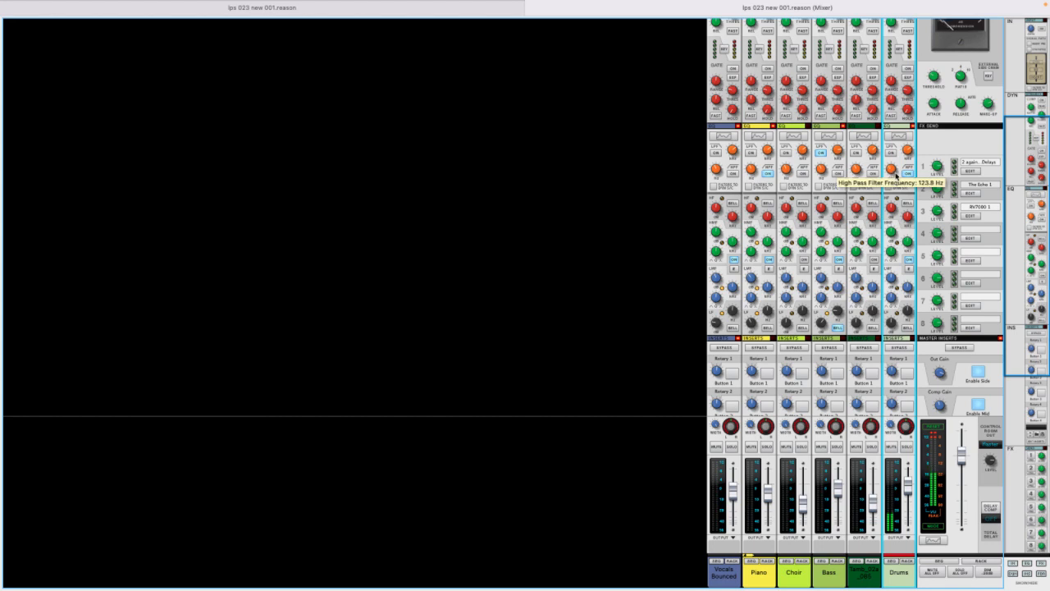
click(910, 260)
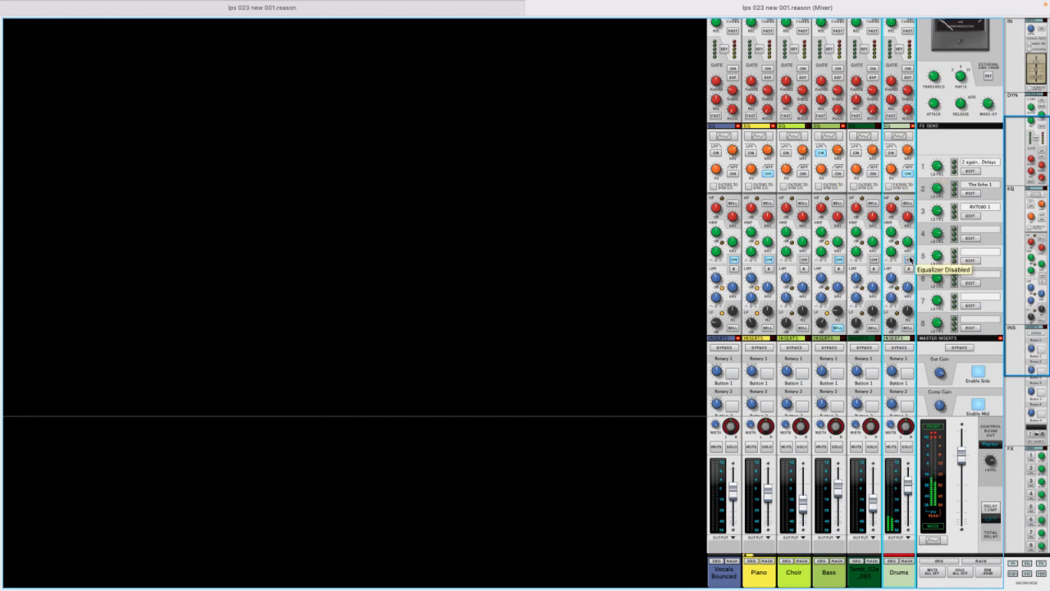
- Lower the Drums channel's high-pass filter frequency to about 89.1 Hz
click(525, 9)
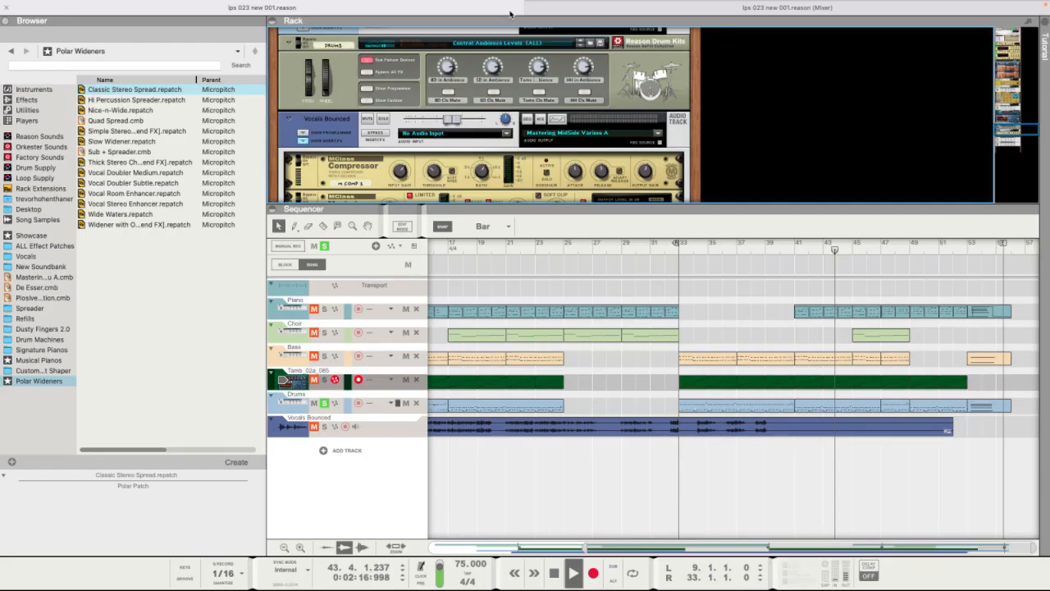
click(673, 10)
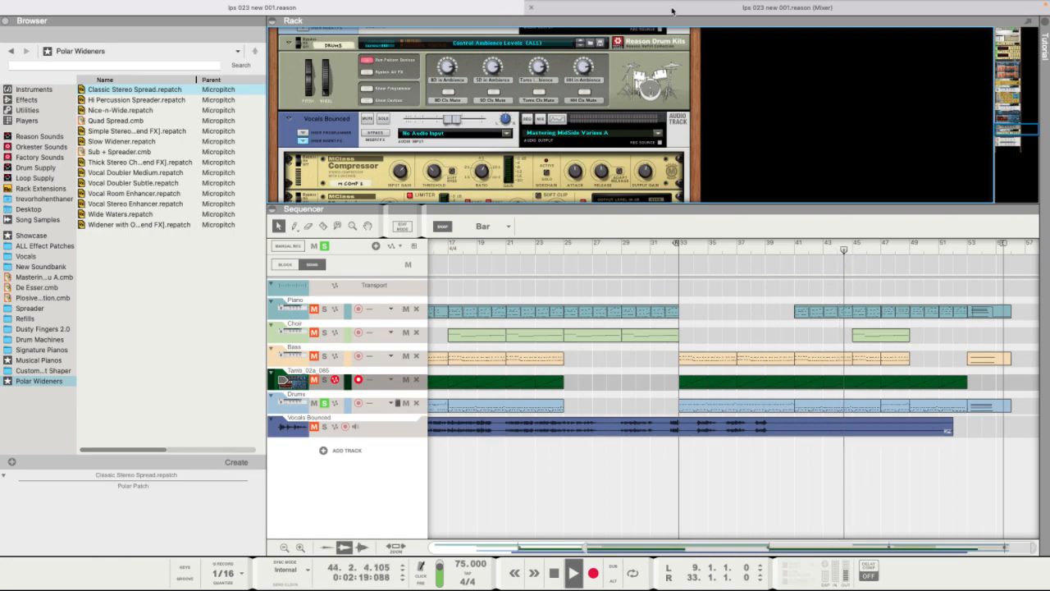
mouse_move(891, 171)
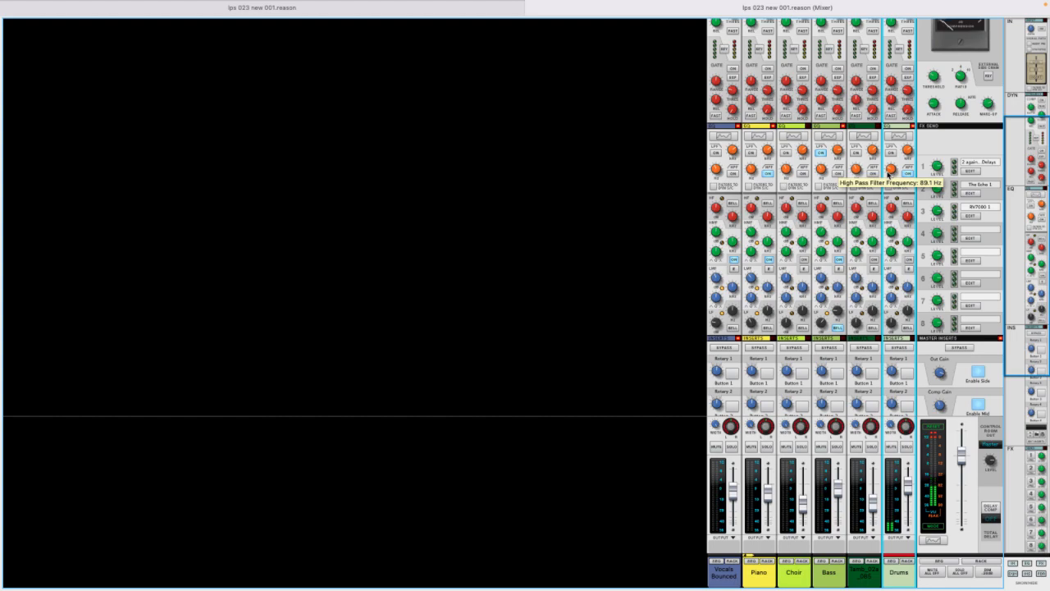
- Solo the Piano track together with the Drums and continue playback from about bar 40
mouse_move(422, 7)
click(448, 48)
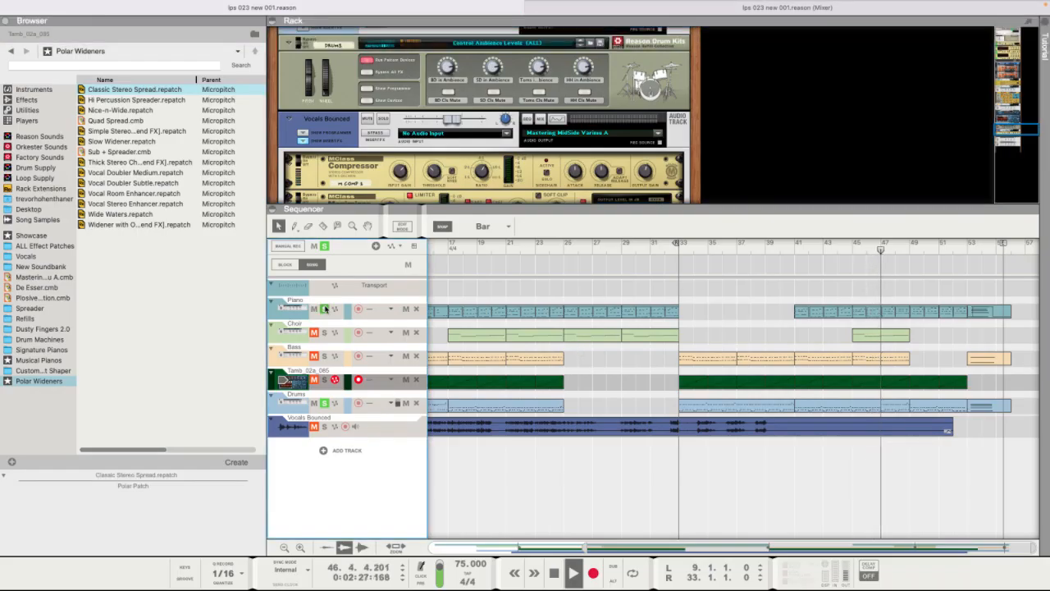
click(784, 245)
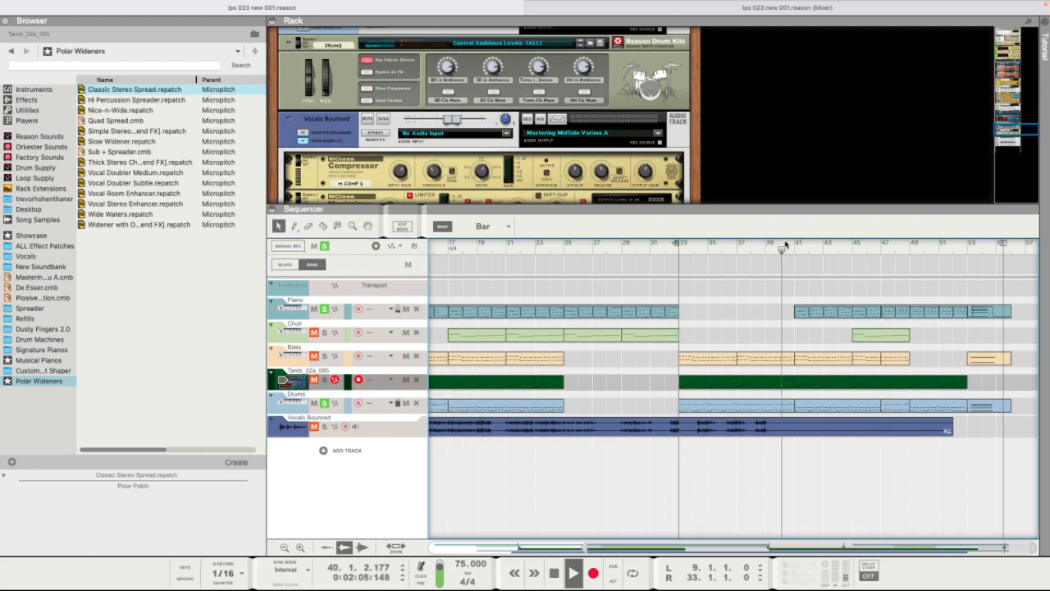
- Adjust the threshold of the mixer's master compressor while the Piano and Drums play
click(626, 8)
scroll(973, 124, up, 3)
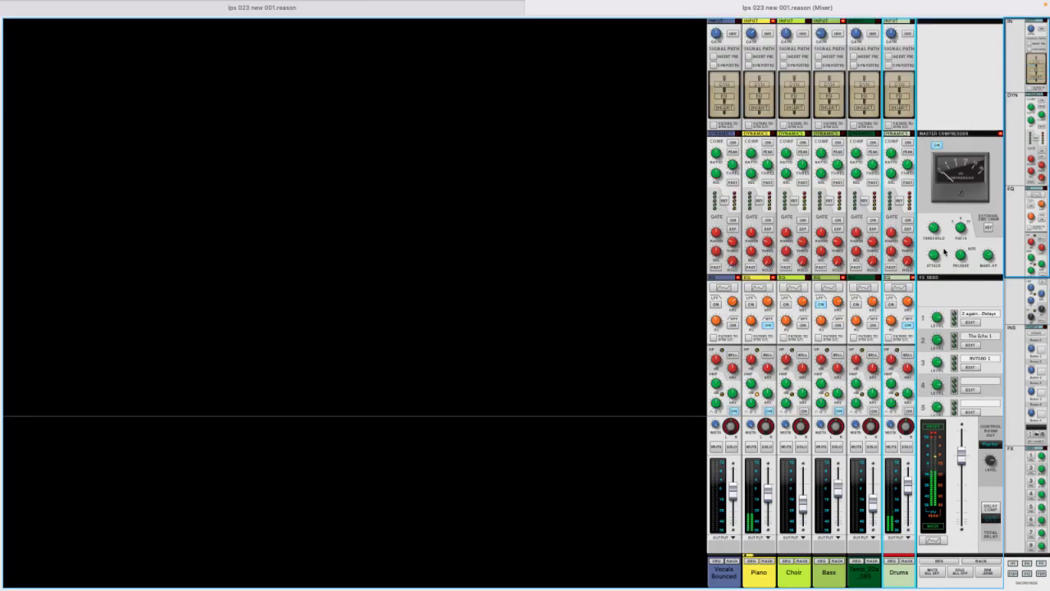
click(989, 255)
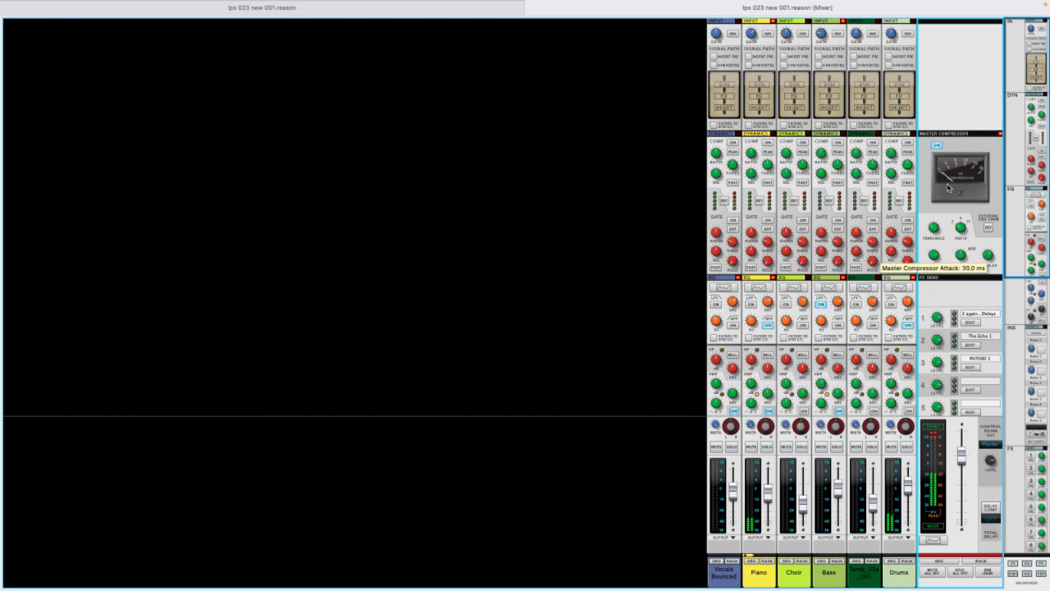
mouse_move(933, 226)
mouse_down()
mouse_move(936, 195)
mouse_move(935, 211)
mouse_up()
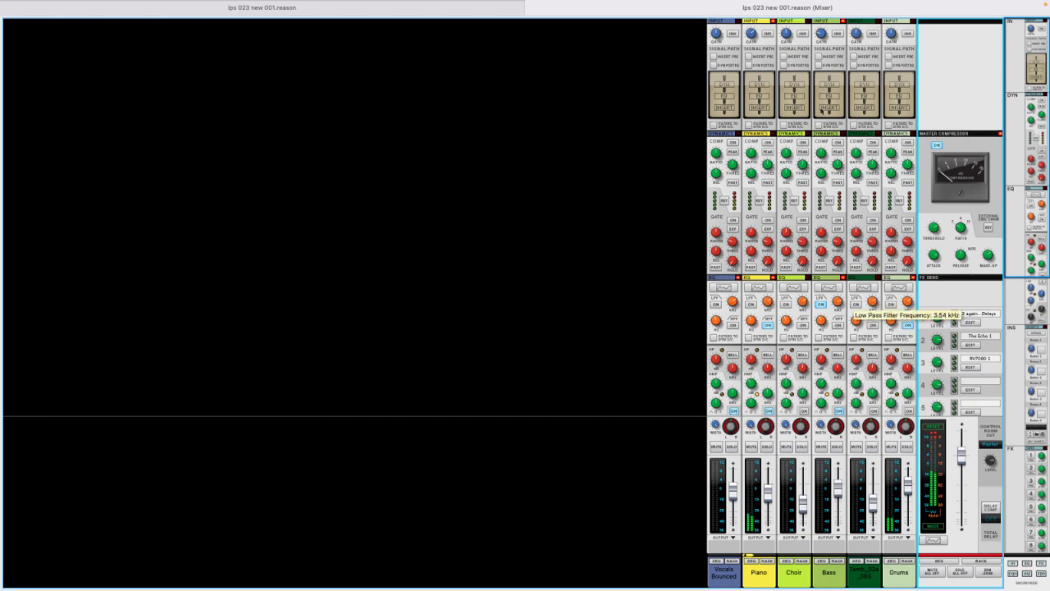
- Raise the Drums channel's FX2 echo send and set its FX3 reverb send to about -17.55 dB
scroll(768, 352, down, 8)
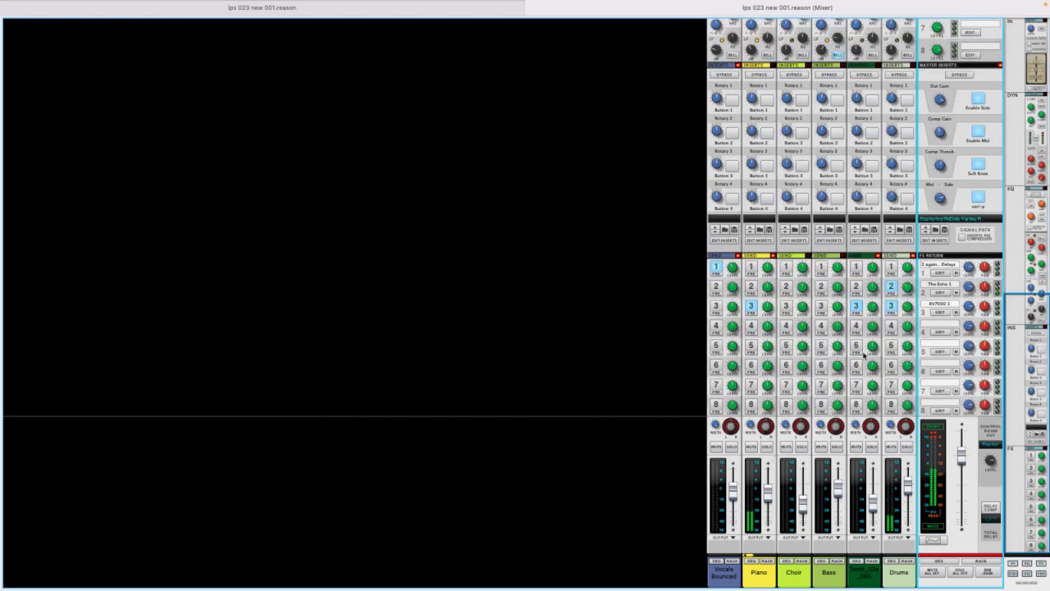
drag(908, 286, 907, 275)
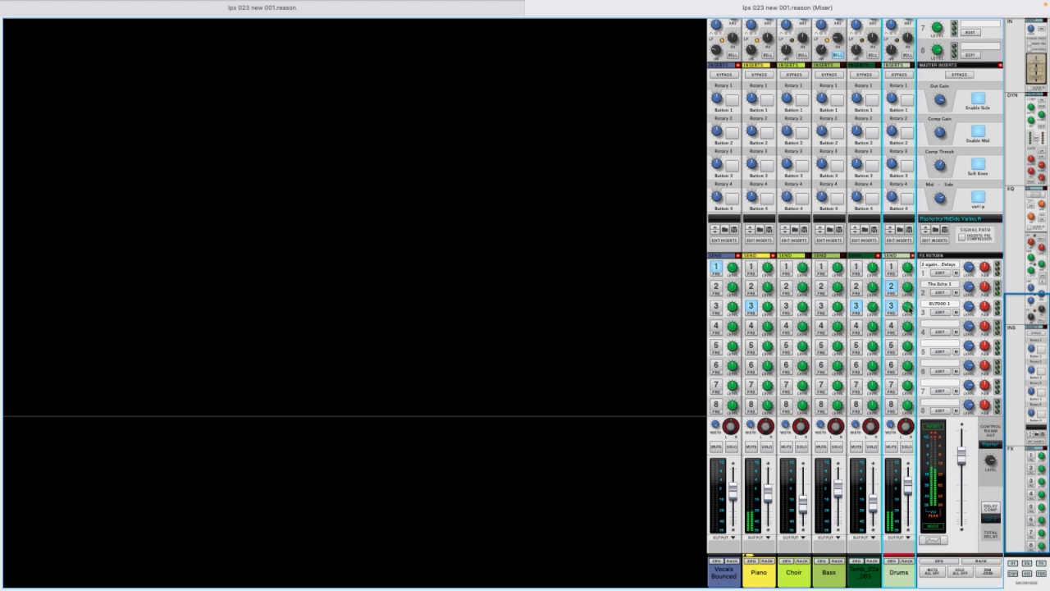
drag(908, 306, 909, 302)
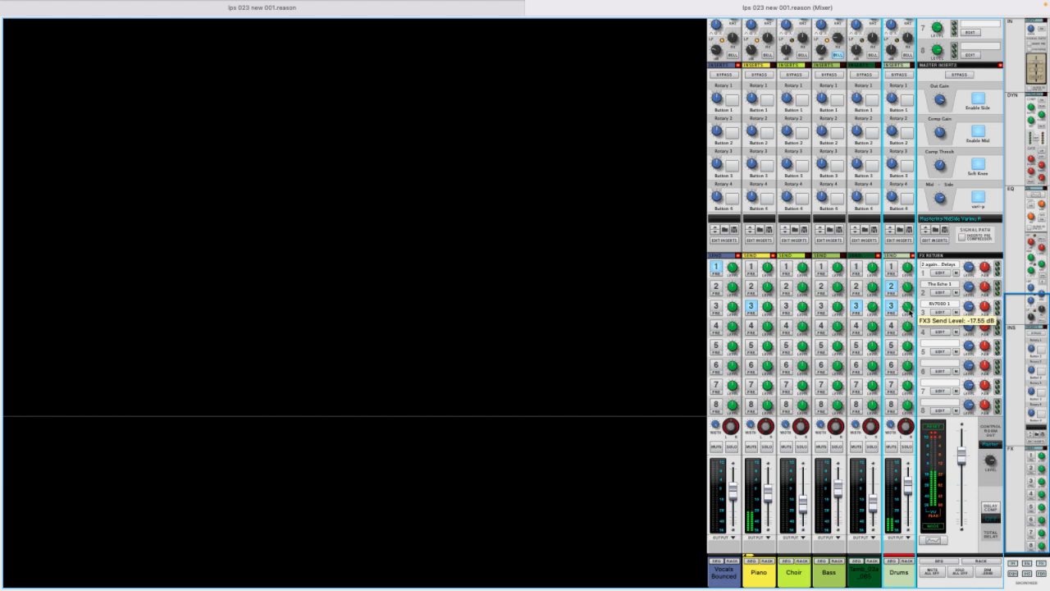
- Play from about bar 17 and add the Choir and Bass tracks to the soloed Piano and Drums
click(444, 6)
click(446, 251)
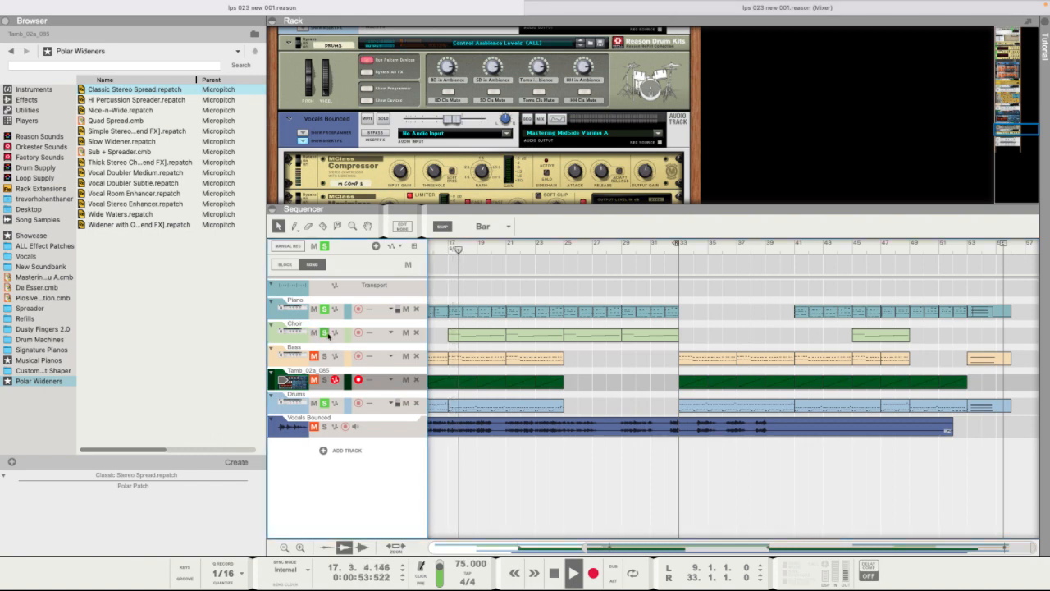
mouse_move(727, 13)
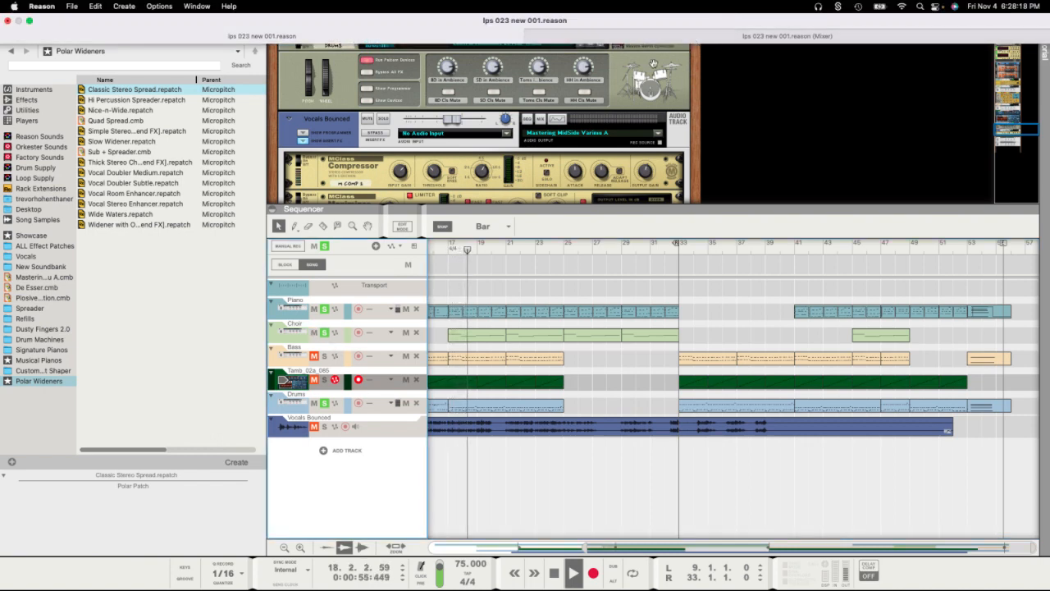
click(325, 355)
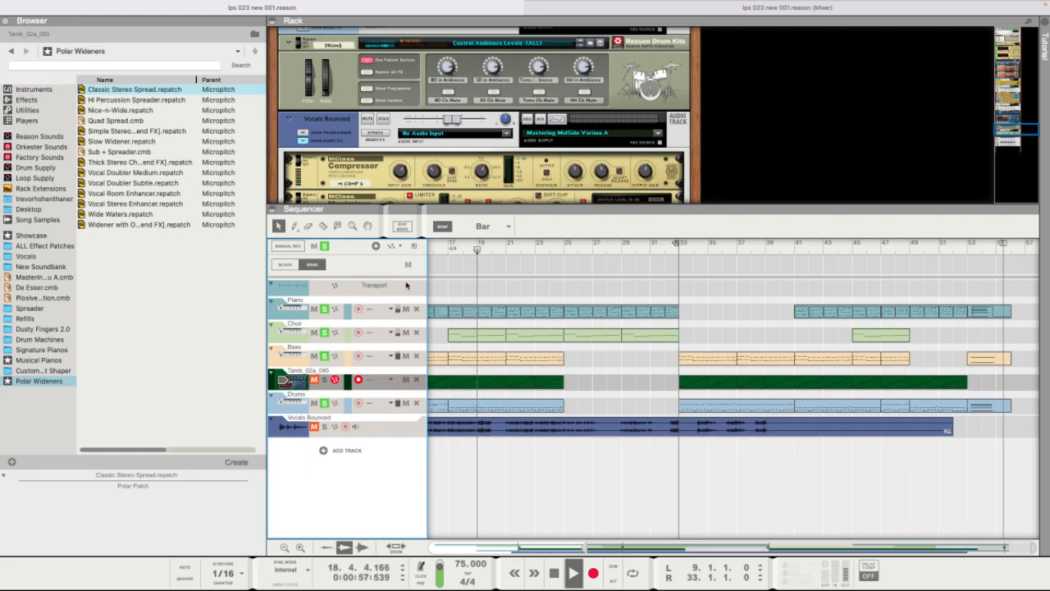
- Restart playback from about bar 17 and clear all track solos so the full mix plays
click(663, 14)
scroll(842, 210, up, 5)
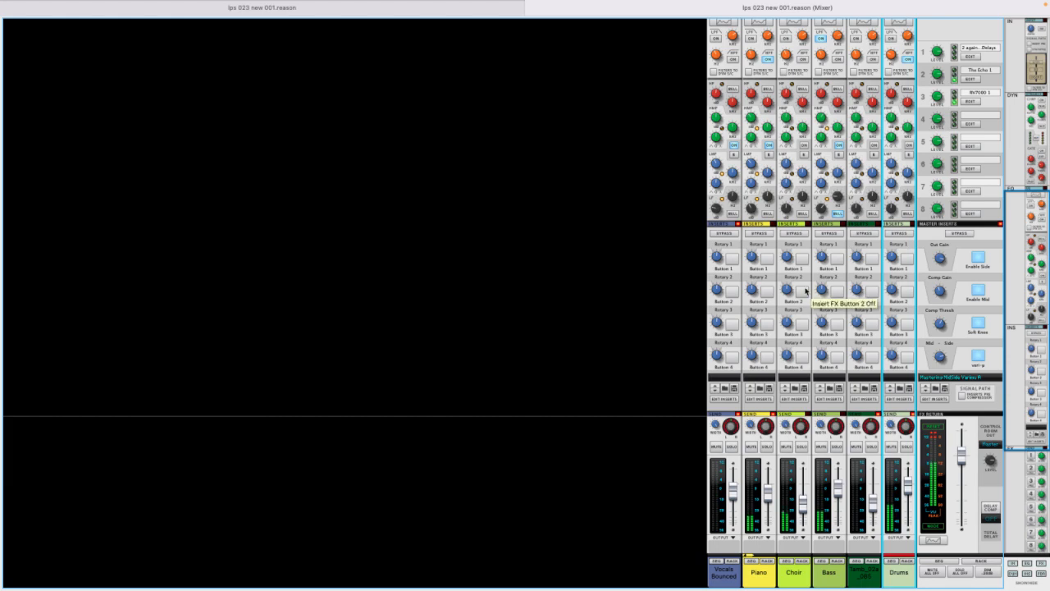
scroll(806, 290, up, 2)
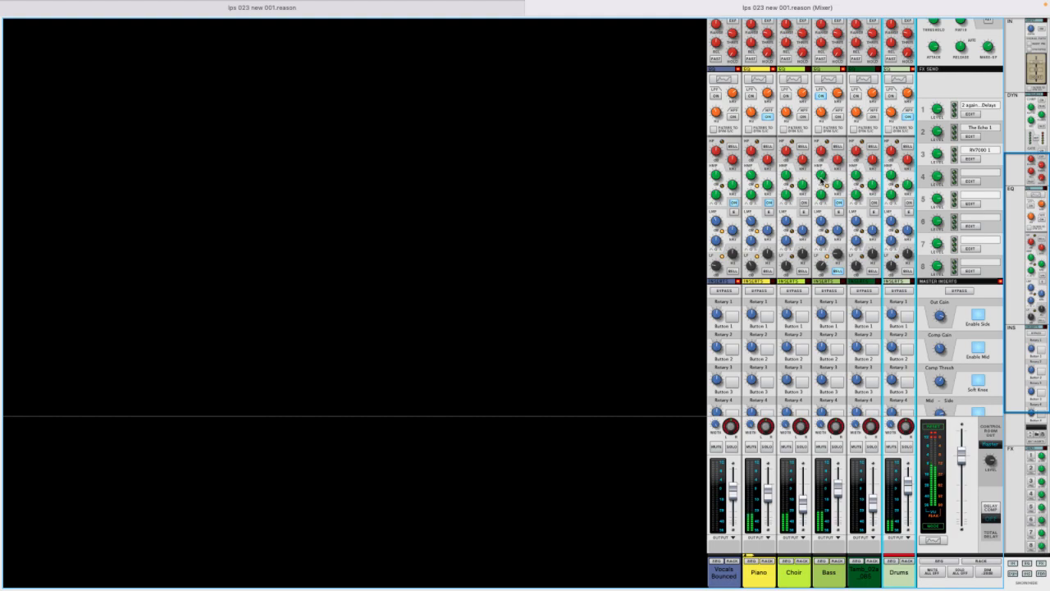
click(495, 13)
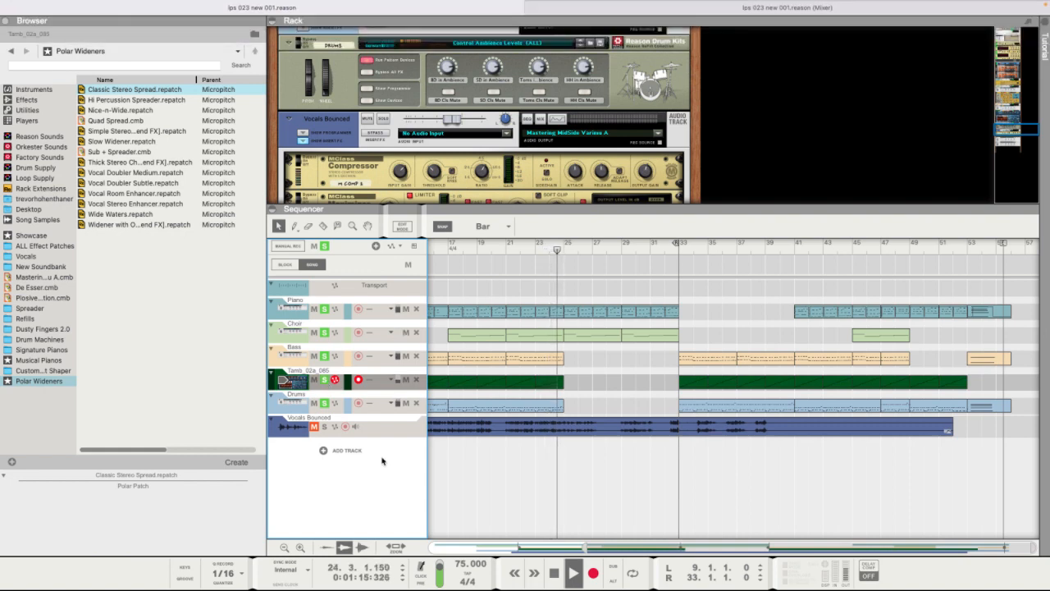
click(451, 250)
click(324, 246)
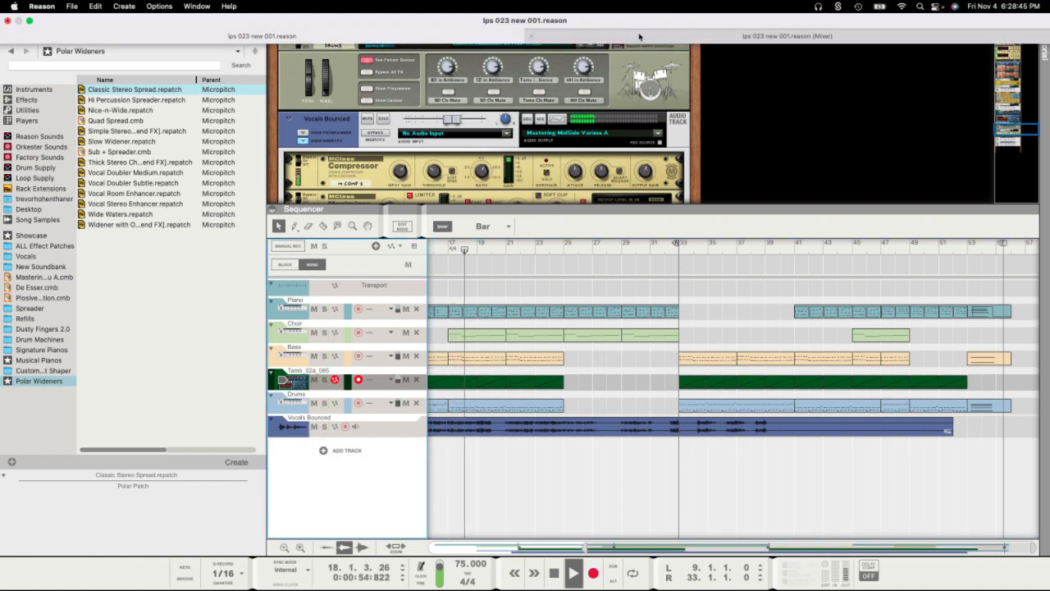
- Lower the Bass channel's fader in the mixer to about -6.14 dB
click(639, 36)
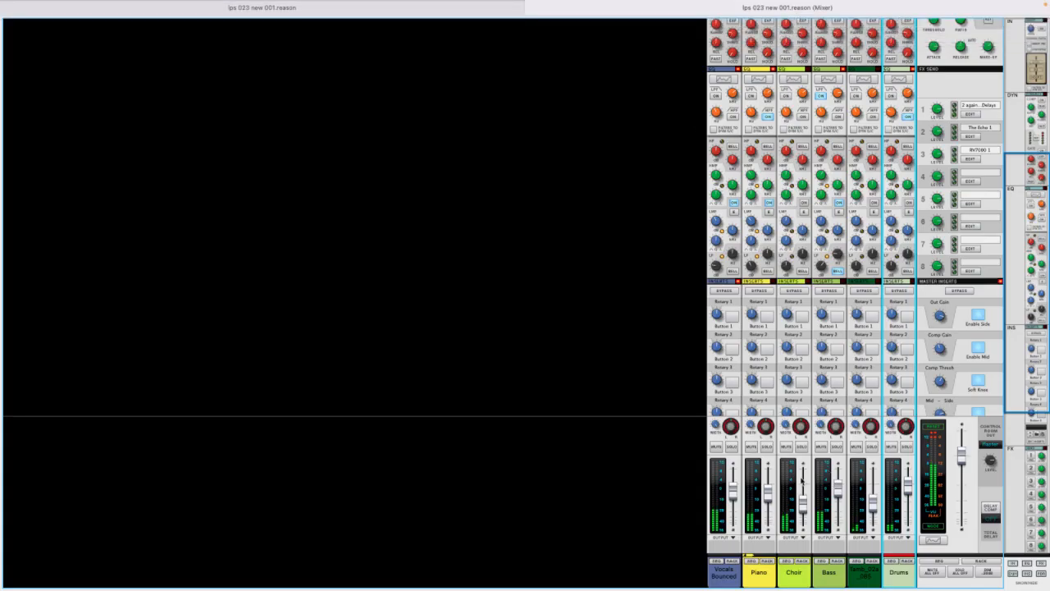
drag(845, 494, 841, 497)
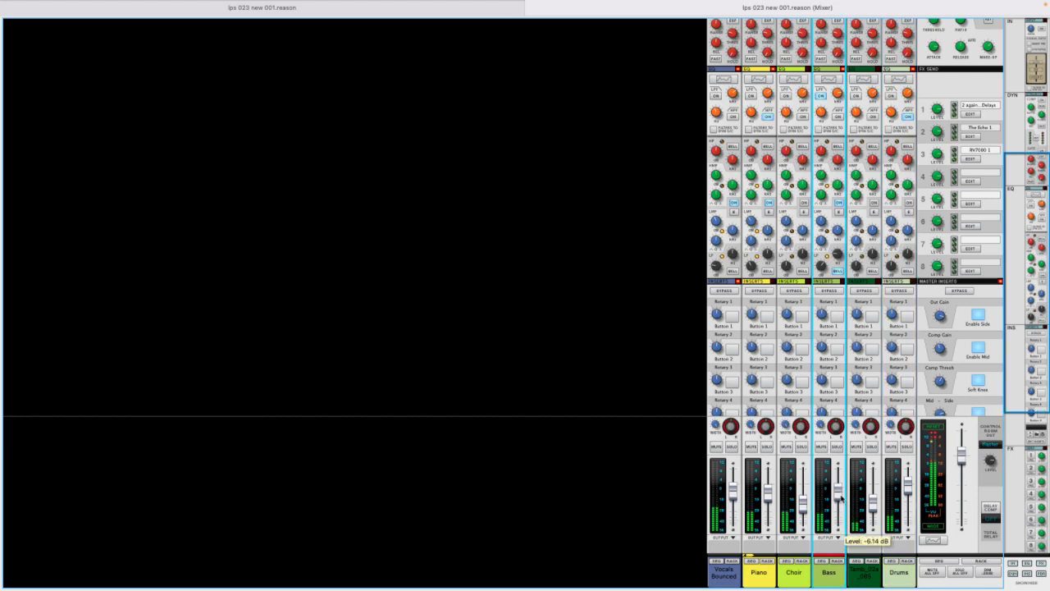
mouse_move(851, 241)
- Add an MClass Equalizer to the rack near the Master Section
click(403, 14)
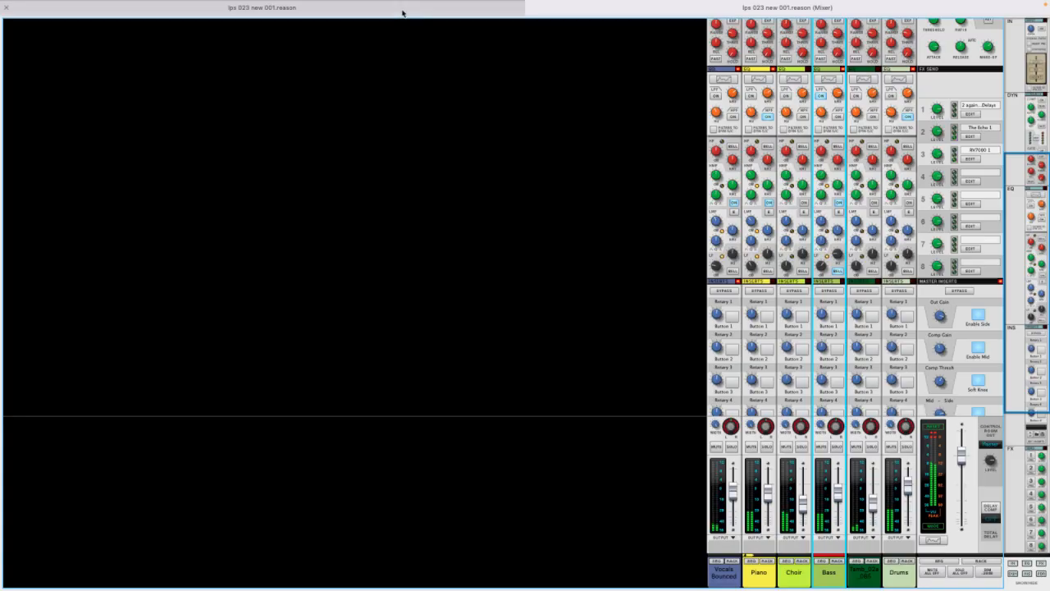
scroll(391, 103, up, 15)
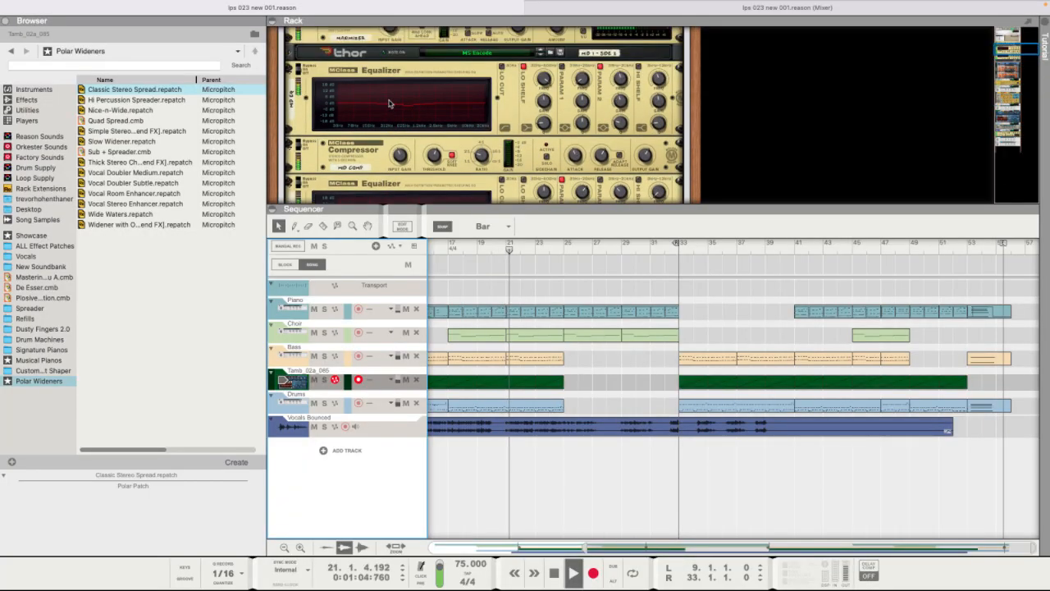
scroll(312, 148, down, 8)
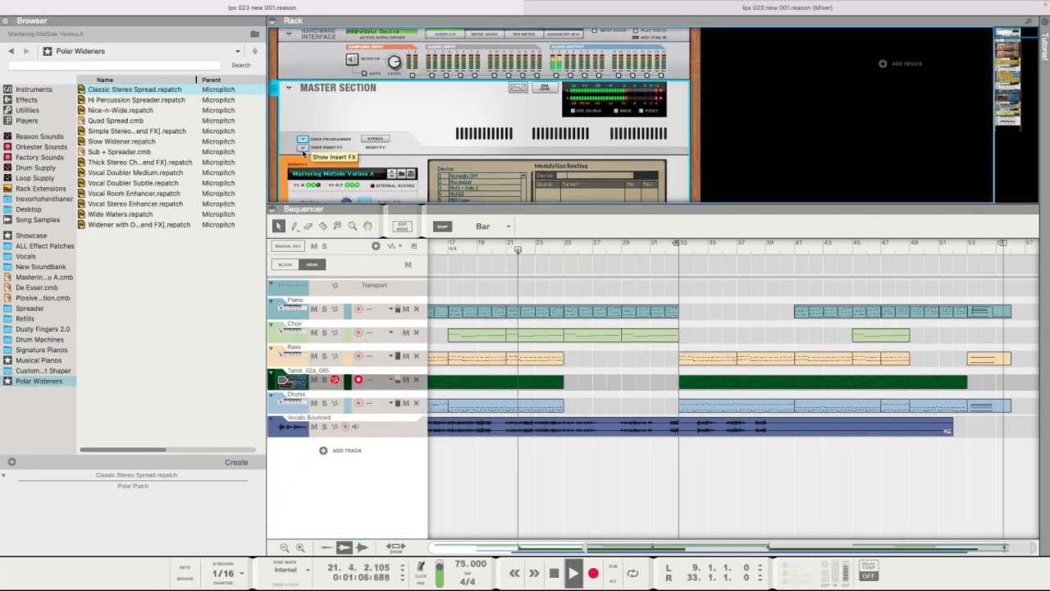
scroll(304, 151, up, 8)
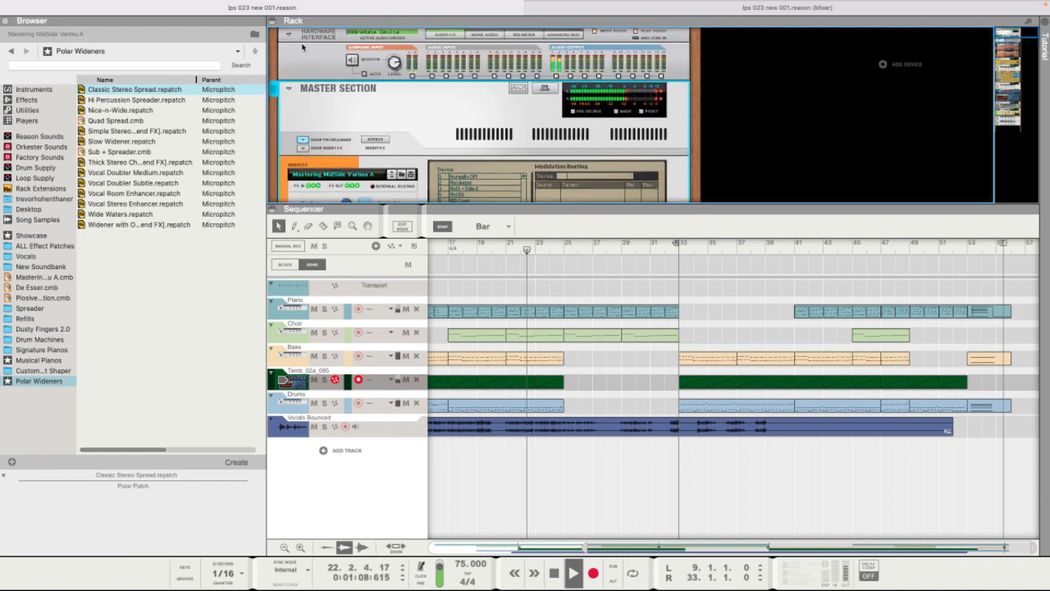
right_click(304, 62)
mouse_move(383, 201)
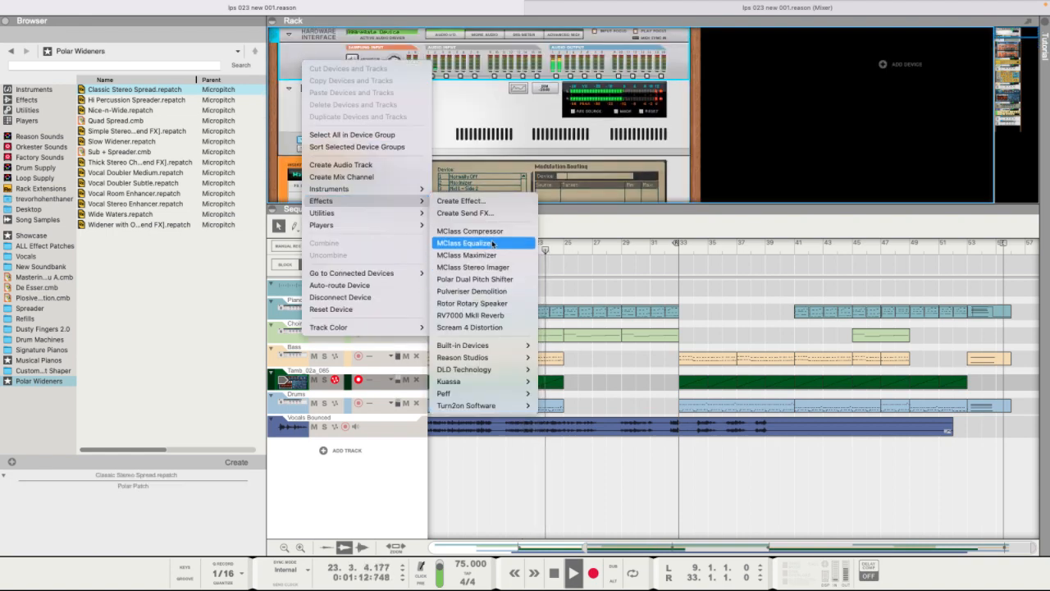
click(494, 244)
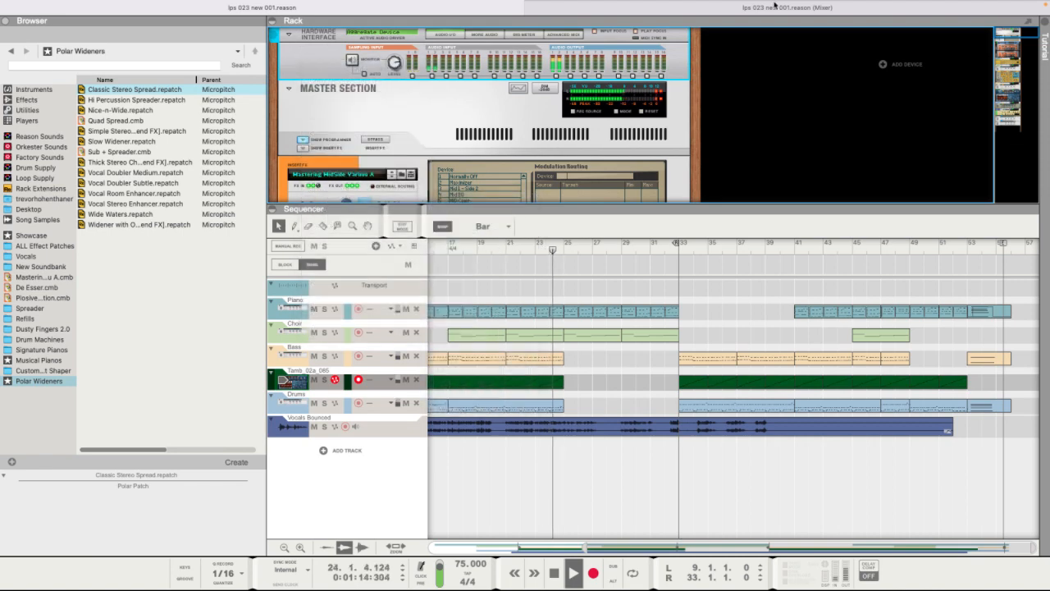
- Show the Vocals Bounced channel's devices in the rack and adjust the De Esser's Threshold
click(758, 8)
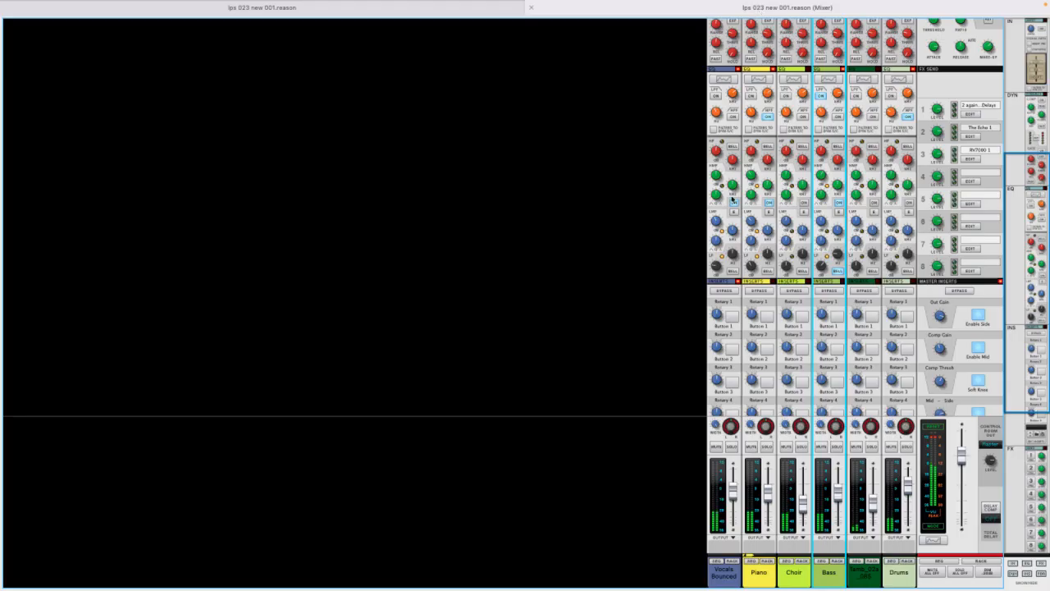
scroll(709, 353, down, 5)
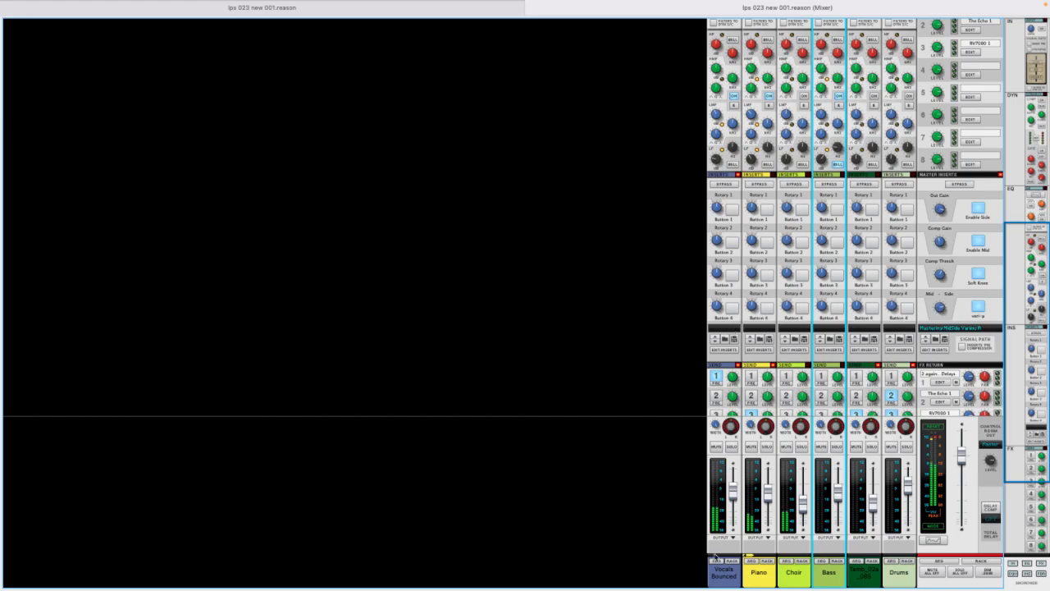
click(727, 561)
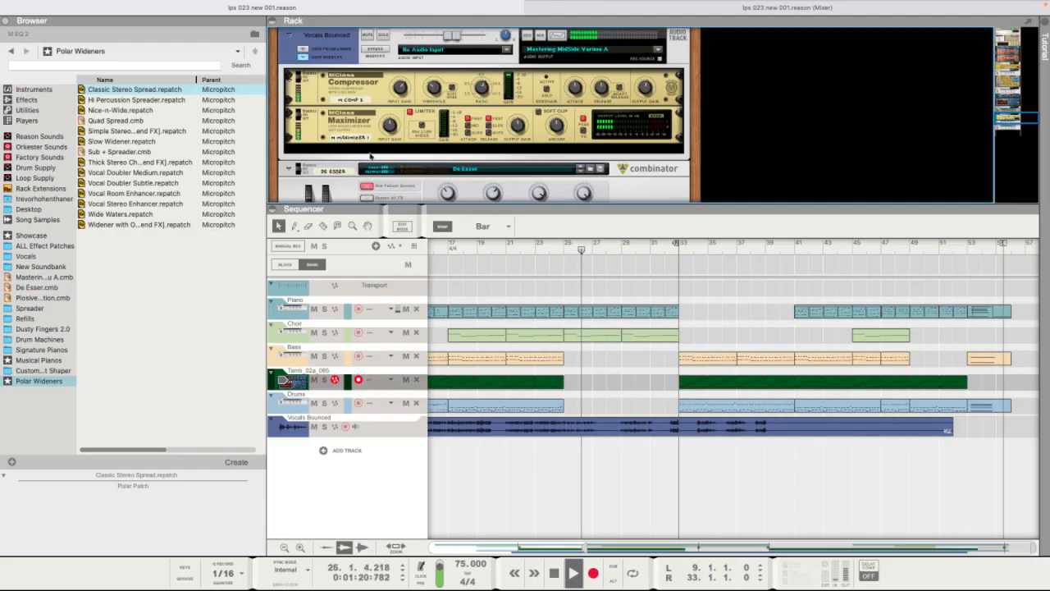
scroll(423, 81, down, 3)
click(456, 126)
mouse_move(447, 131)
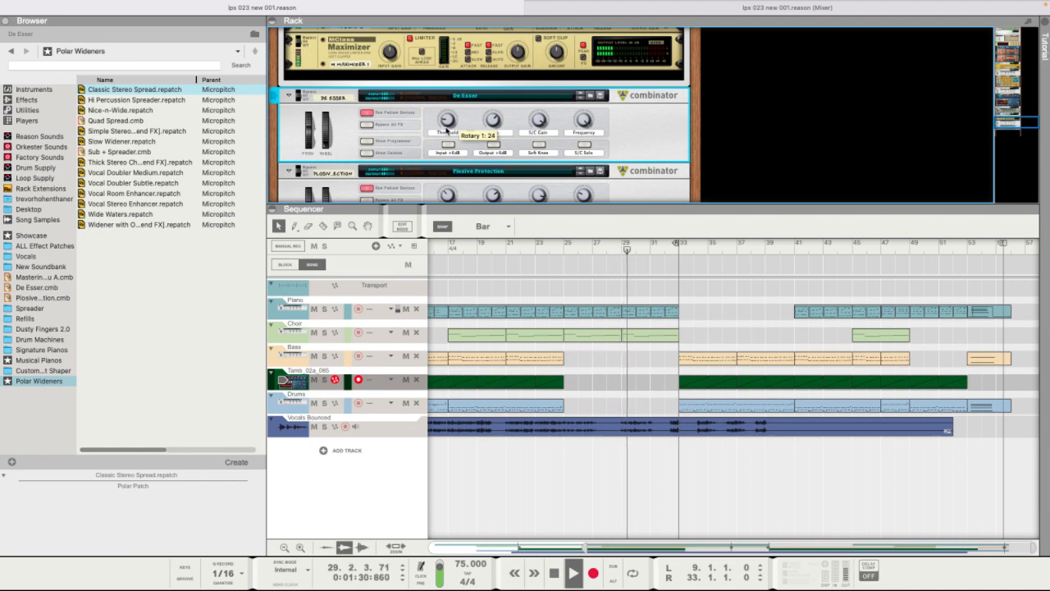
drag(446, 128, 448, 126)
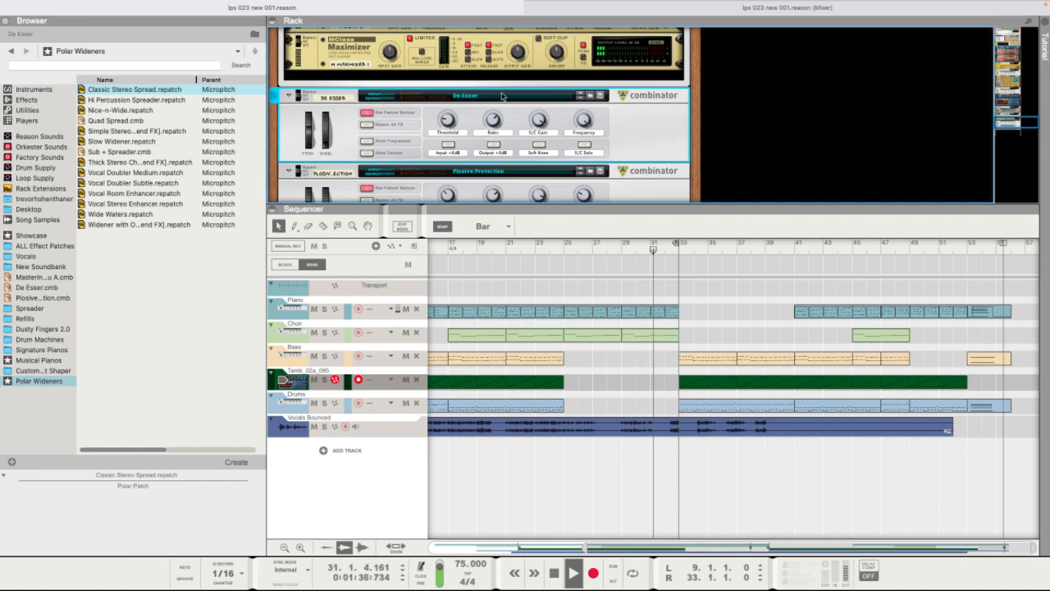
- Add an Audiomatic Retro Transformer effect to the Vocals Bounced channel
click(371, 78)
right_click(371, 79)
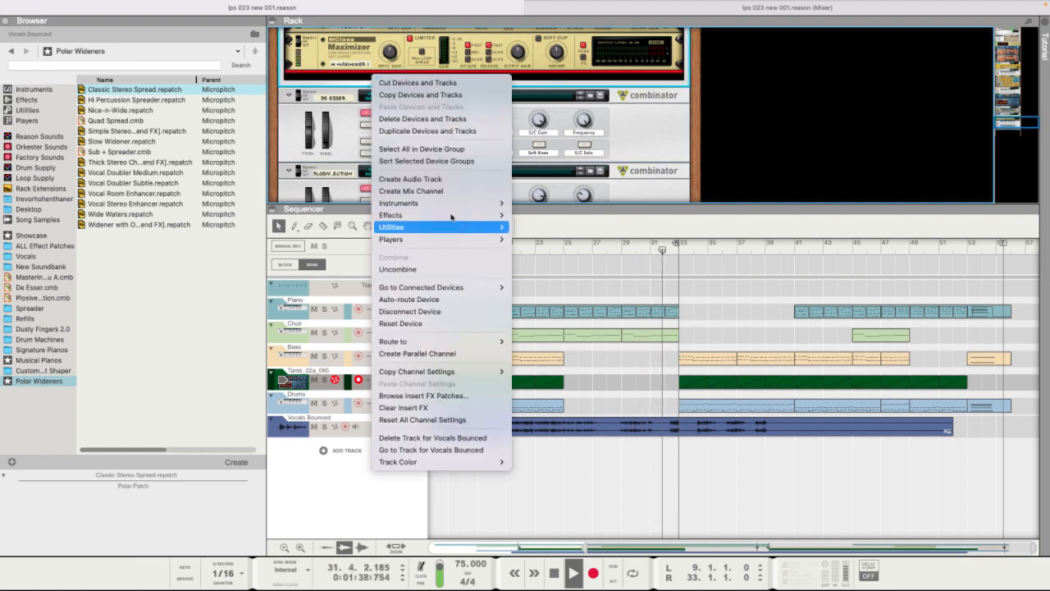
mouse_move(448, 205)
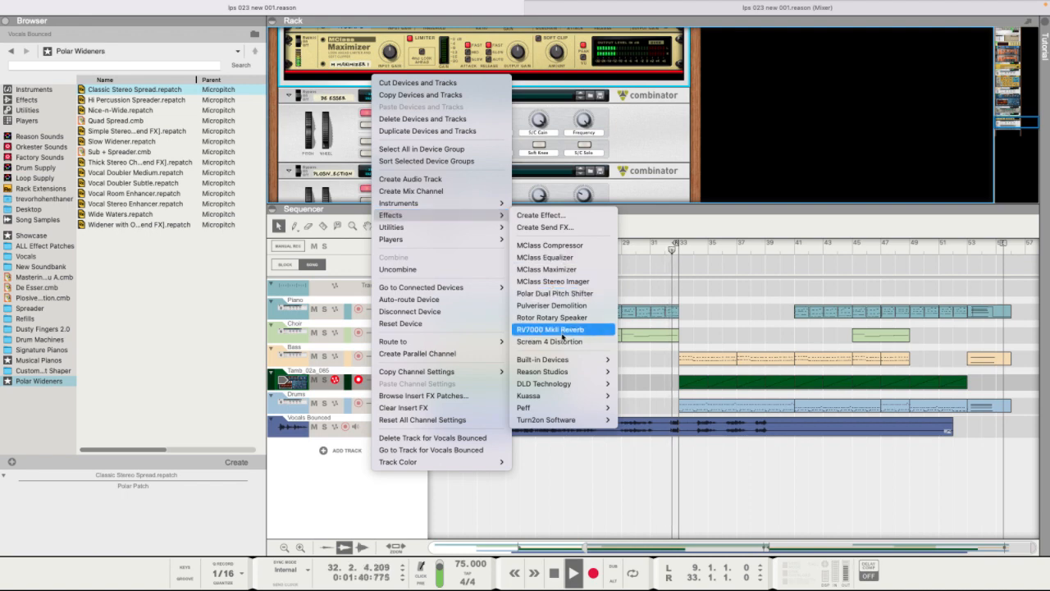
mouse_move(563, 361)
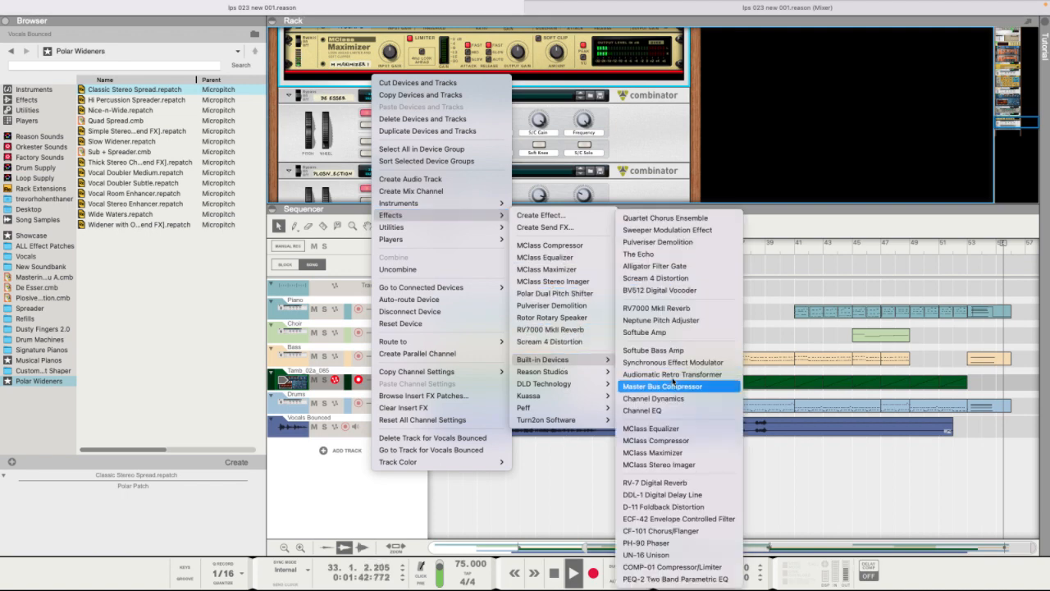
click(676, 377)
- Raise the Bass fader slightly and enable the Vocals Bounced channel's high-pass filter at about 146.6 Hz
click(696, 10)
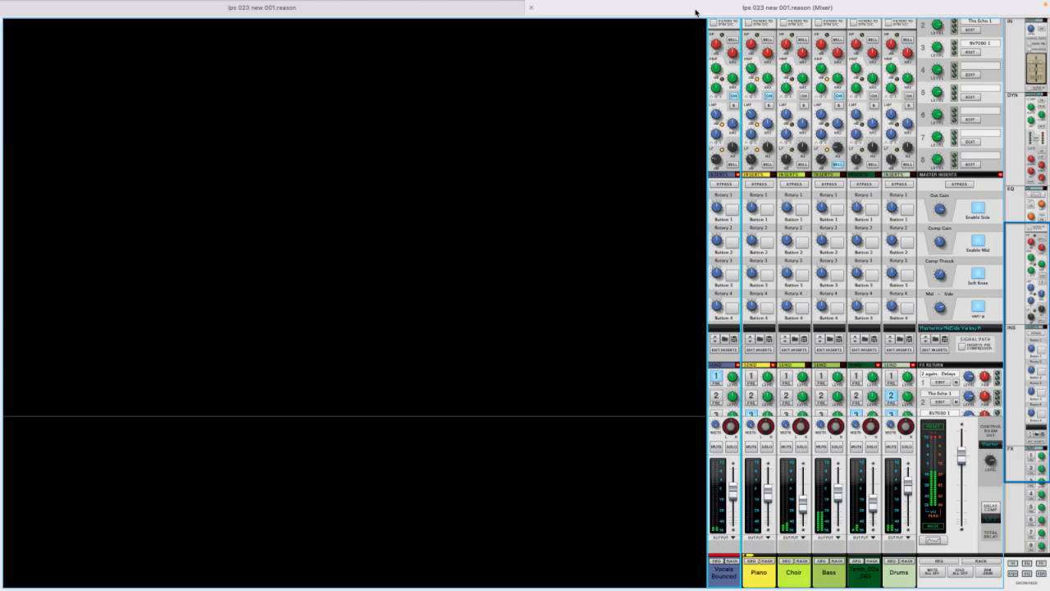
click(838, 486)
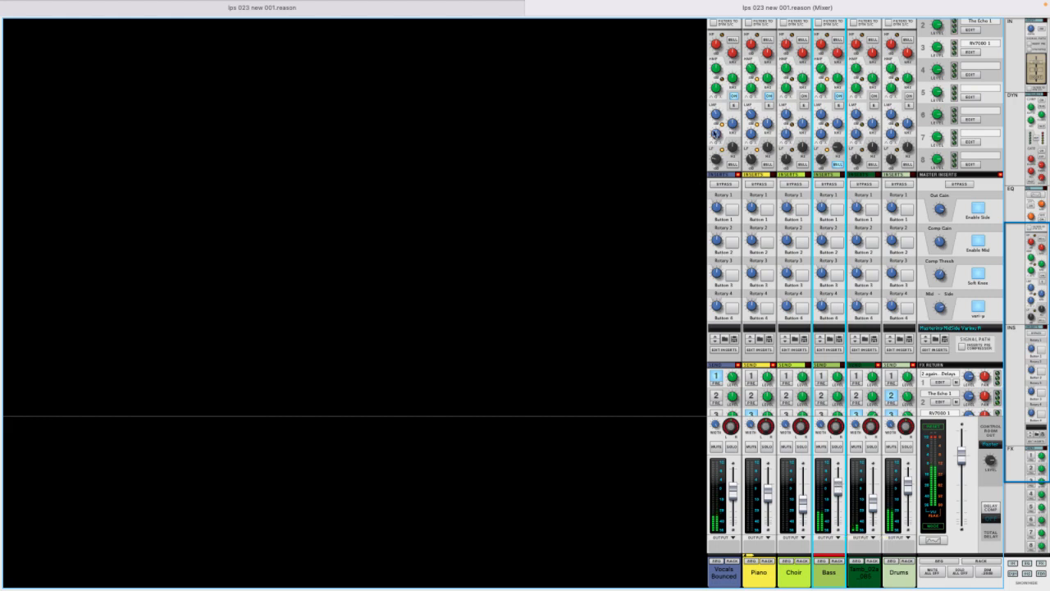
click(716, 70)
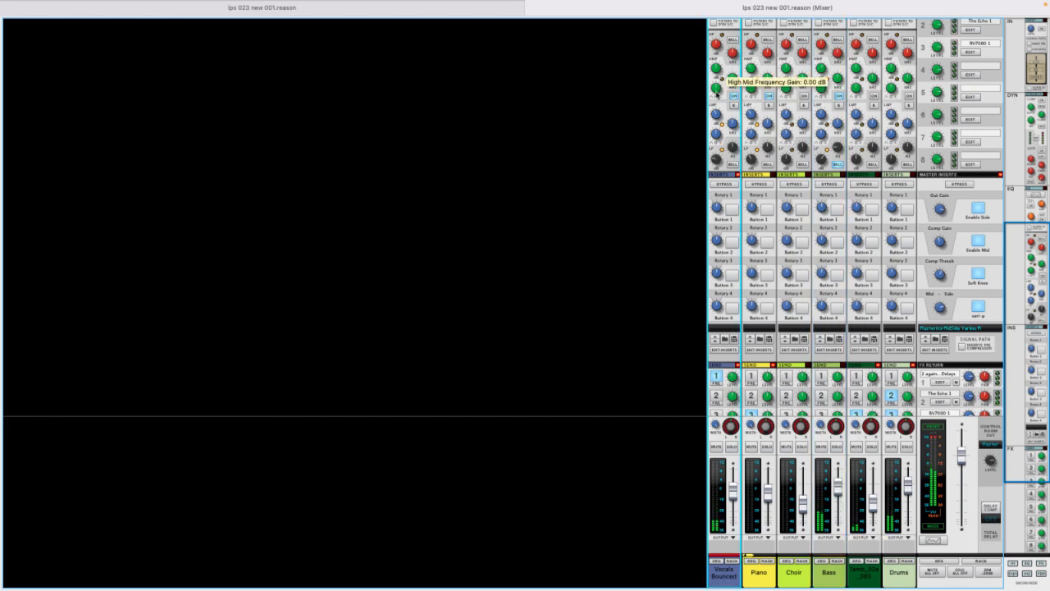
scroll(716, 41, up, 3)
click(733, 60)
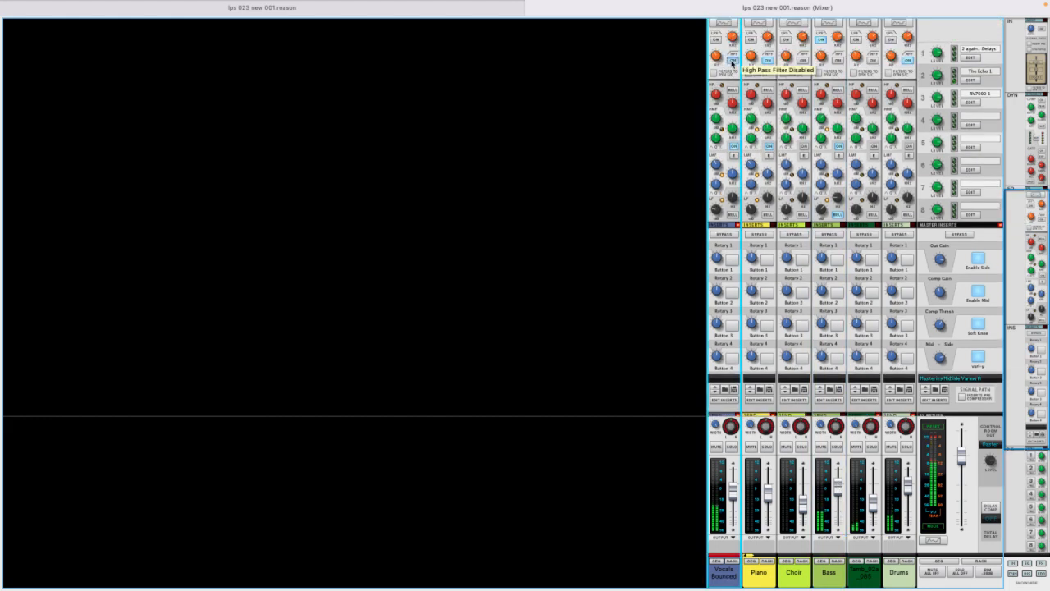
drag(721, 63, 721, 61)
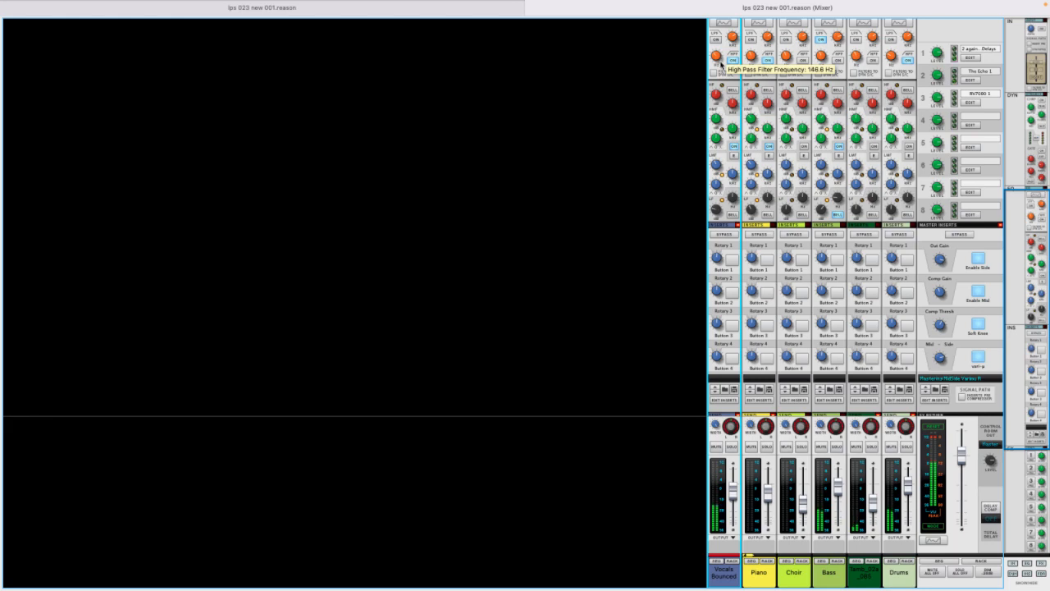
- Set the Vocals Bounced channel's FX1 delay send to about -8.92 dB and check its Audiomatic in the rack
scroll(661, 206, down, 5)
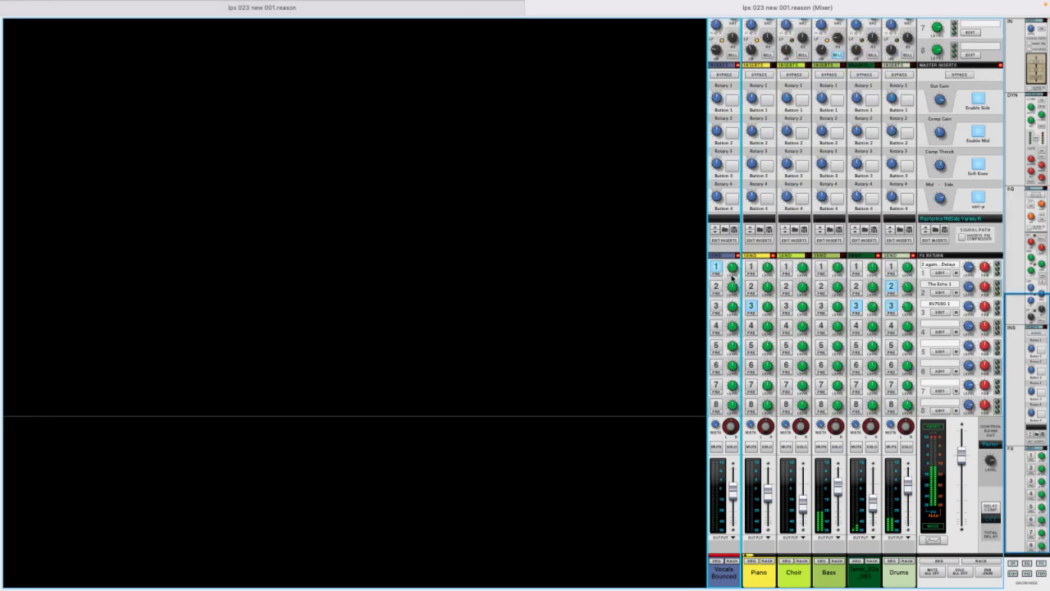
drag(733, 269, 733, 266)
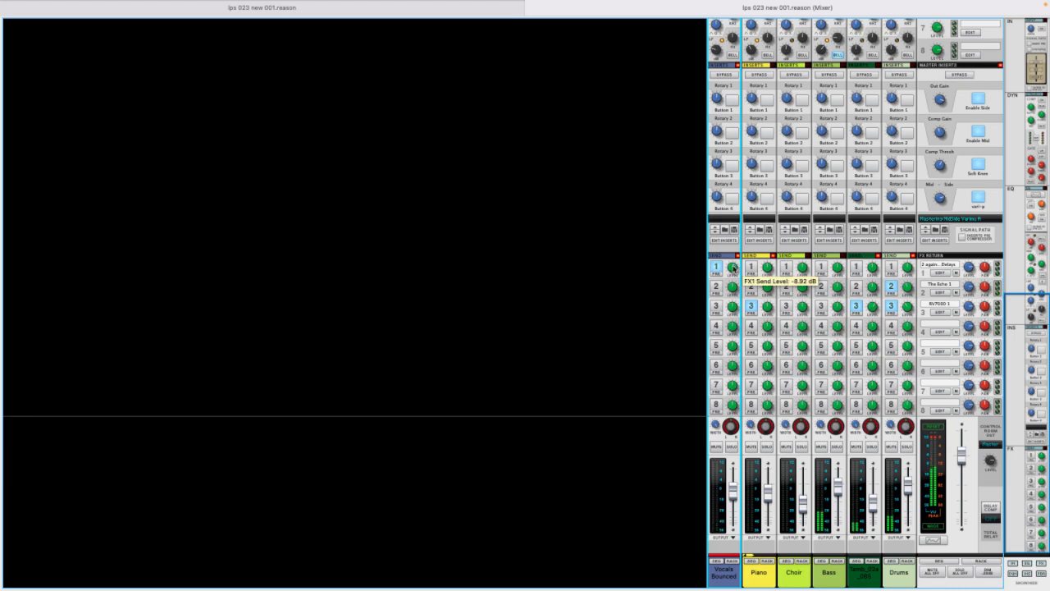
click(367, 9)
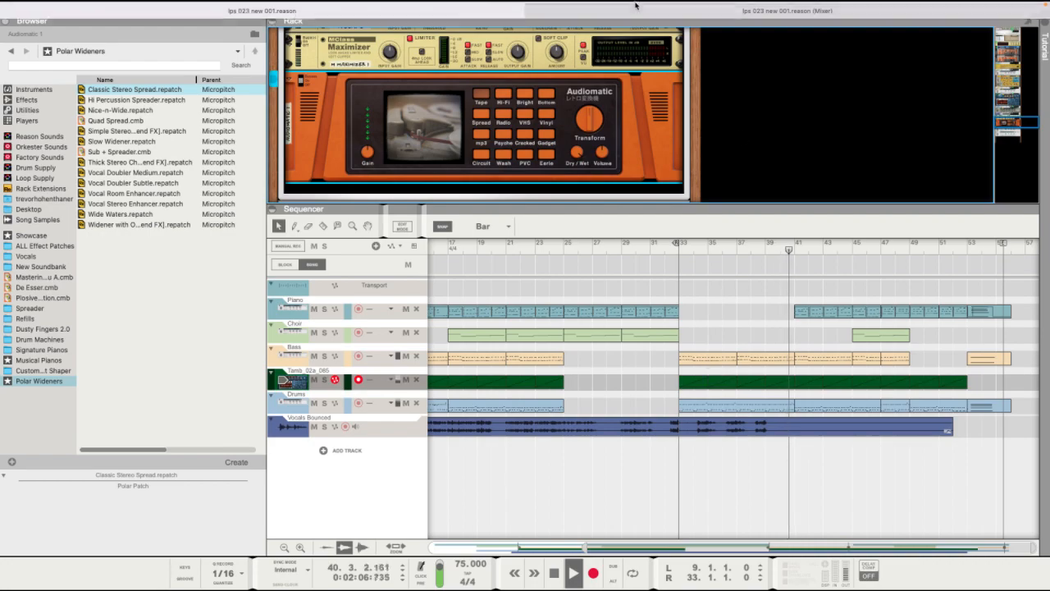
- Compare the Drums channel with its high-pass filter off and on, and set the tambourine channel's fader to about -17.15 dB
click(632, 31)
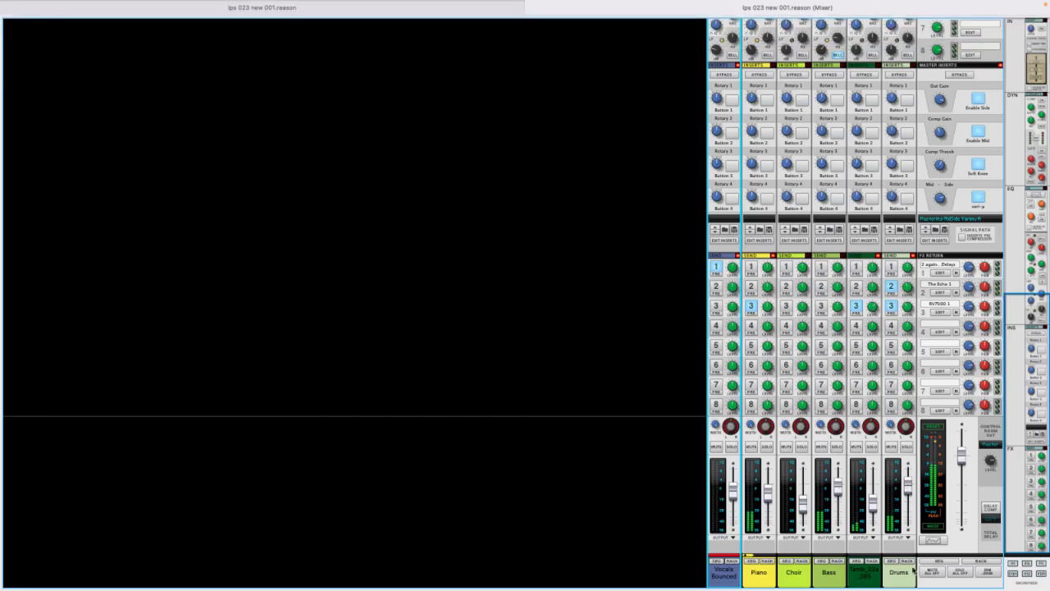
scroll(887, 170, up, 5)
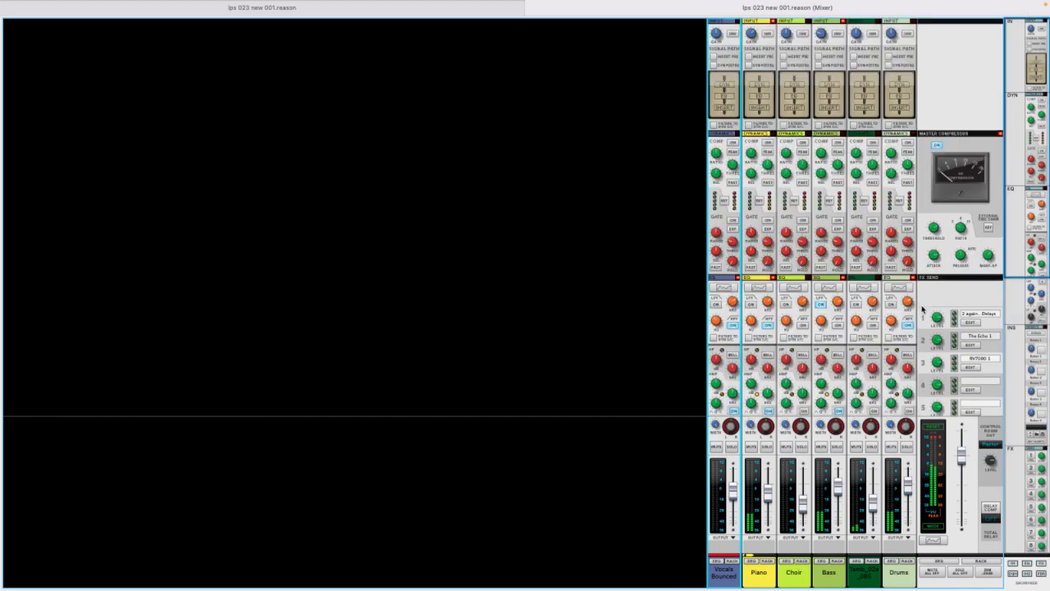
click(908, 327)
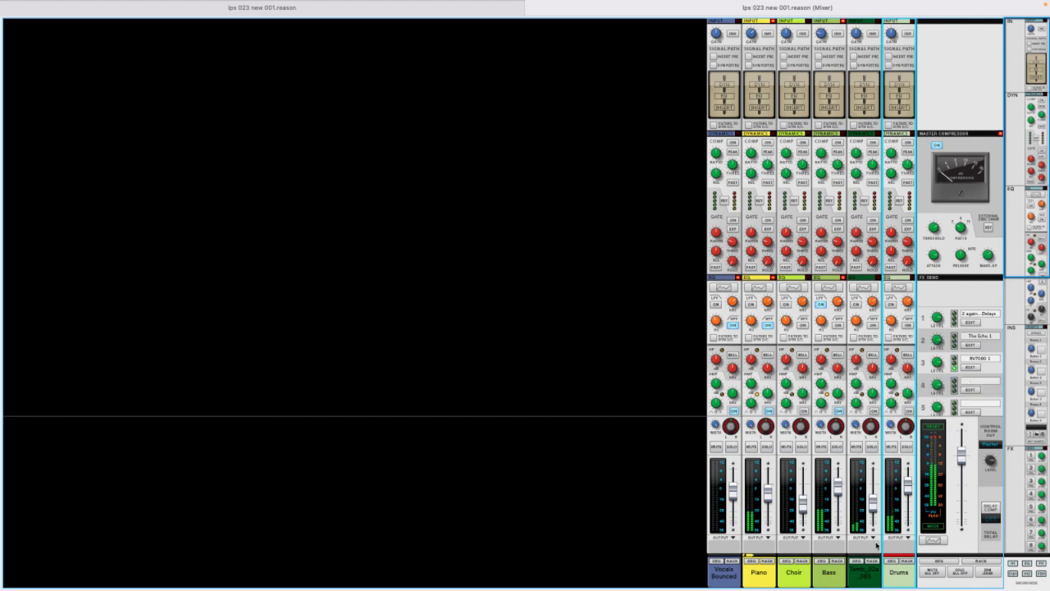
click(873, 502)
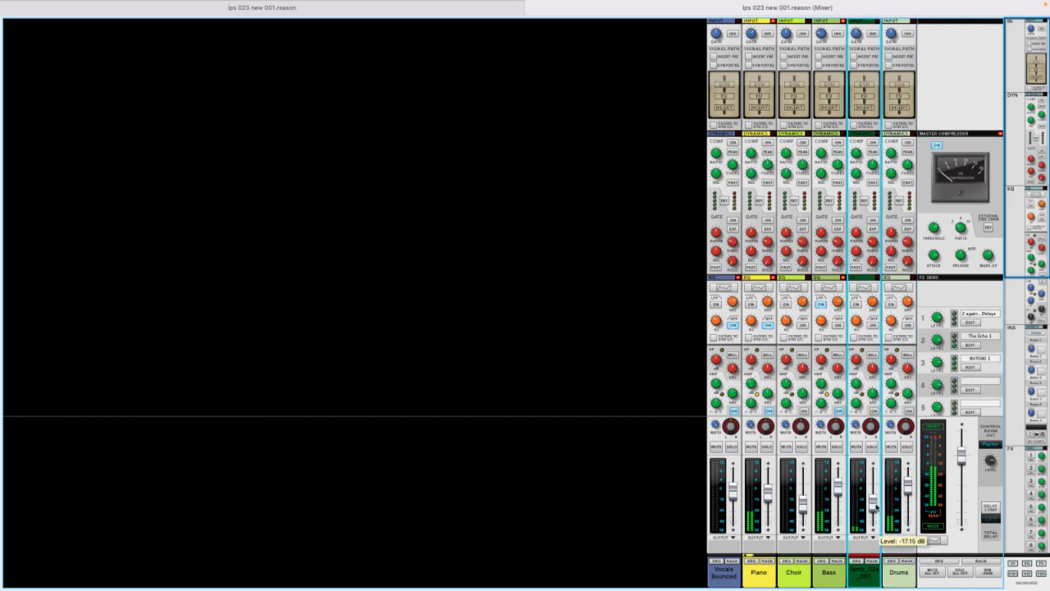
click(908, 328)
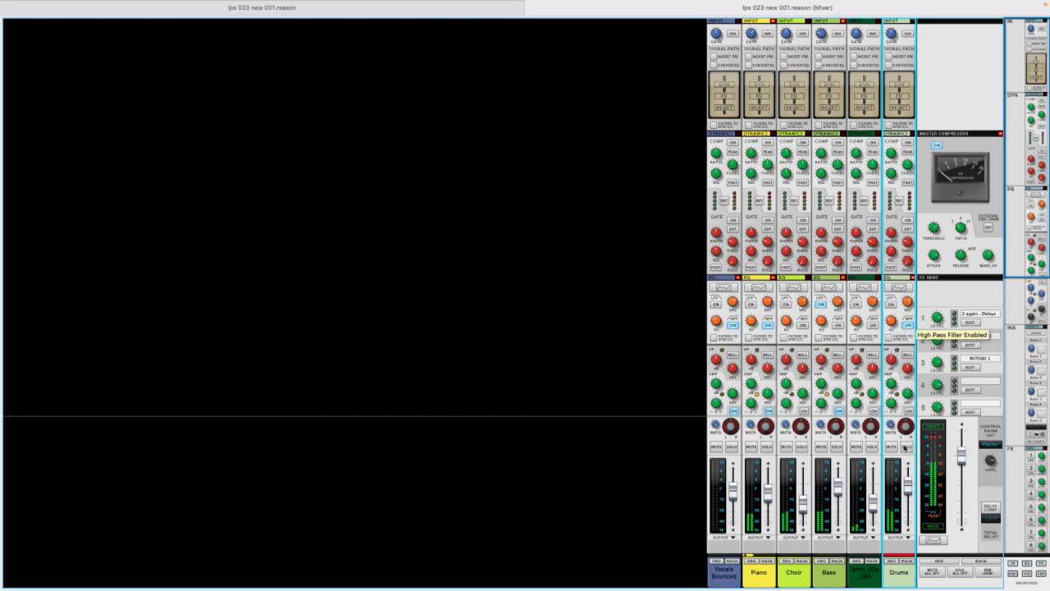
- Lower the Bass channel's fader slightly and bring up the MClass Equalizer below the Master Section in the rack
drag(838, 488, 838, 498)
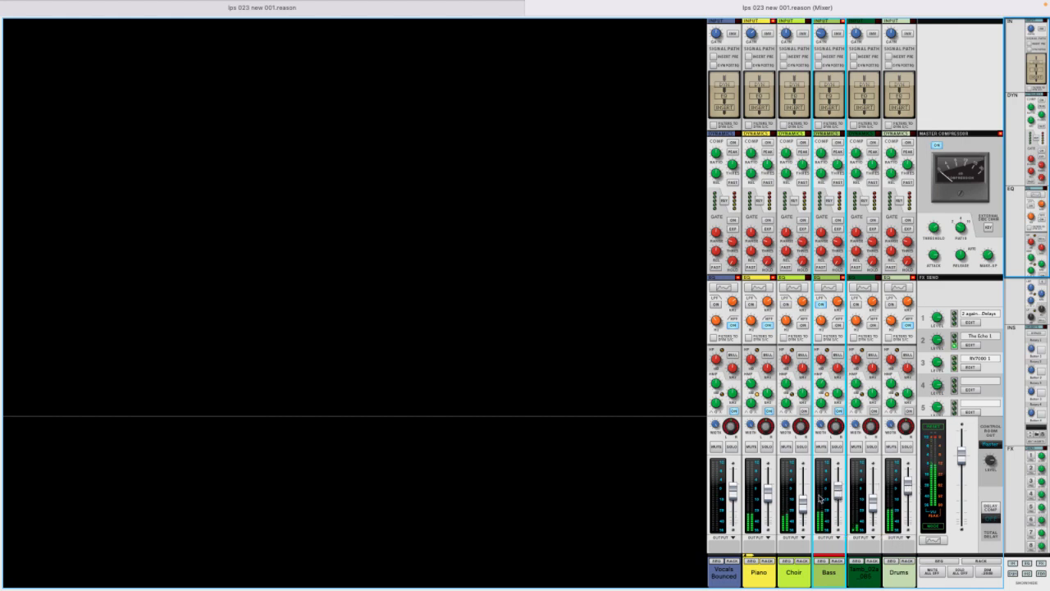
click(407, 14)
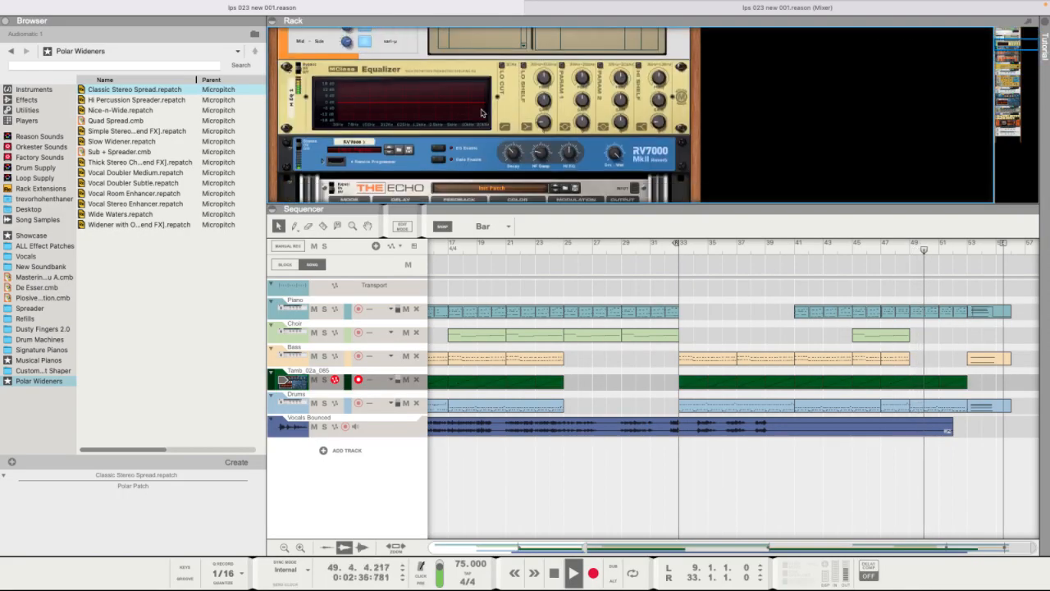
- Boost both parametric bands of the MClass Equalizer, with Parametric 1 at 2.3 dB gain and a Q of 5.7
click(620, 98)
drag(619, 98, 619, 70)
drag(620, 121, 620, 105)
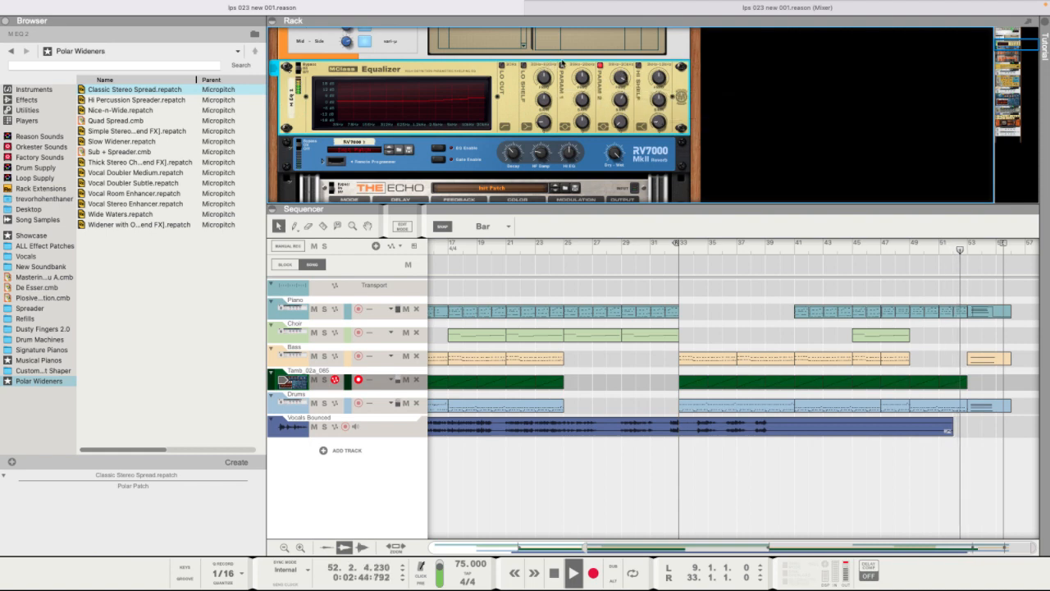
drag(582, 102, 583, 73)
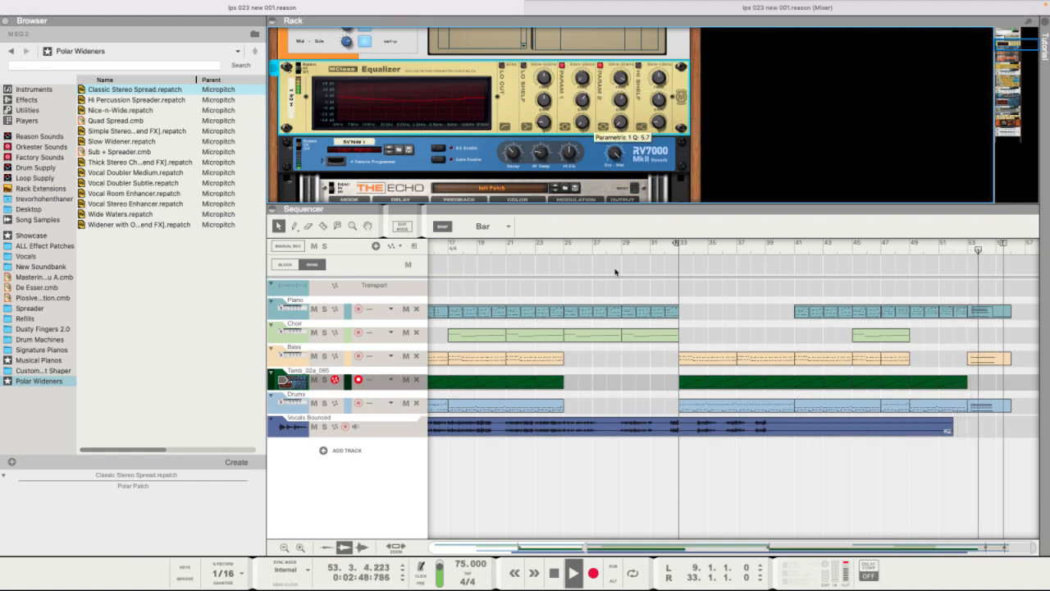
mouse_move(585, 104)
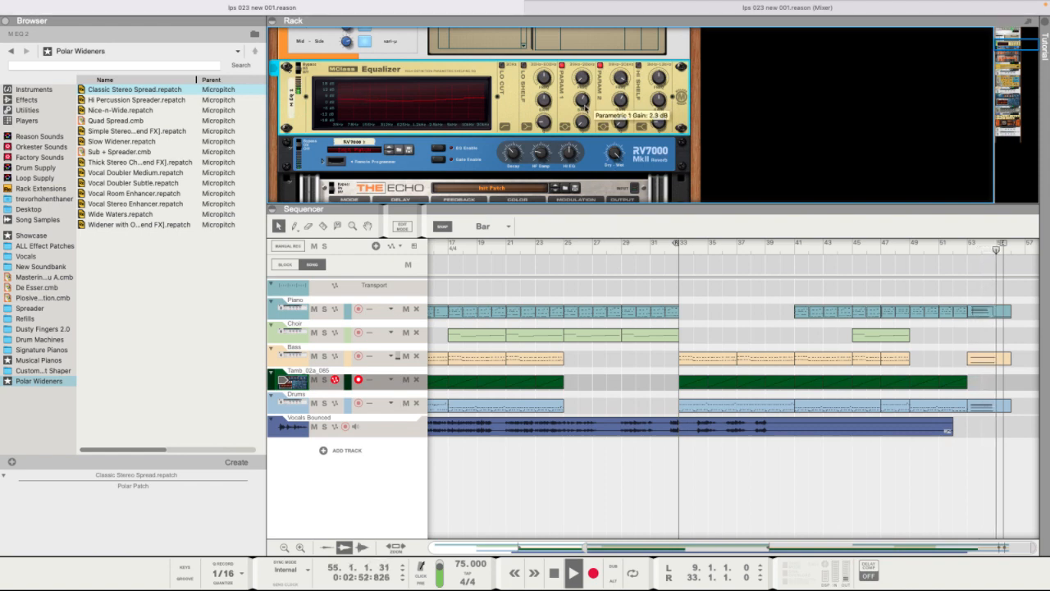
- Examine the master processing: the mastering Combinator and MClass Equalizer in the rack, plus the mixer's master inserts and master compressor
click(618, 9)
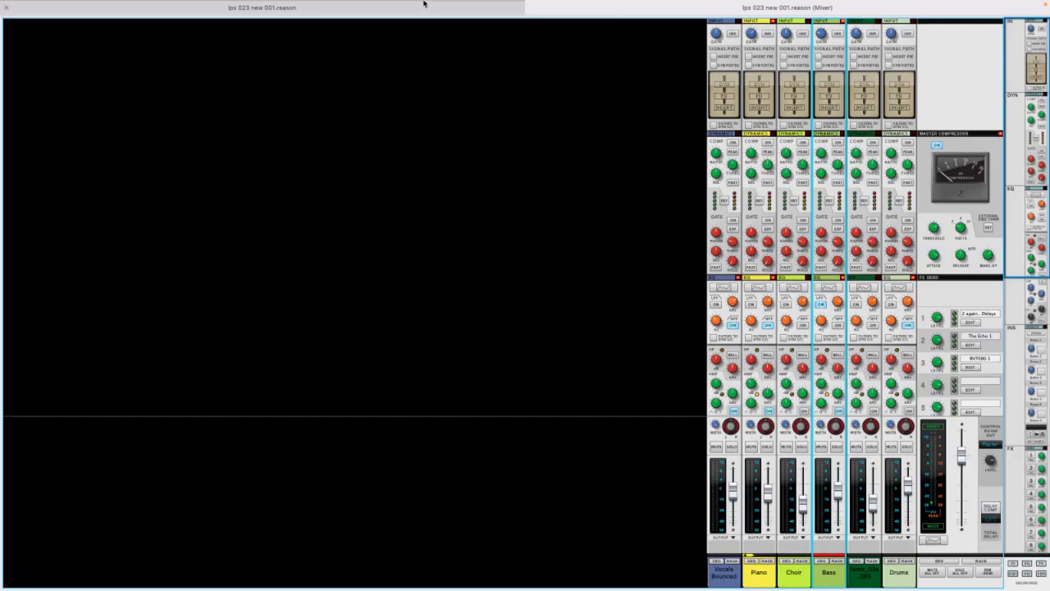
mouse_move(424, 12)
click(431, 34)
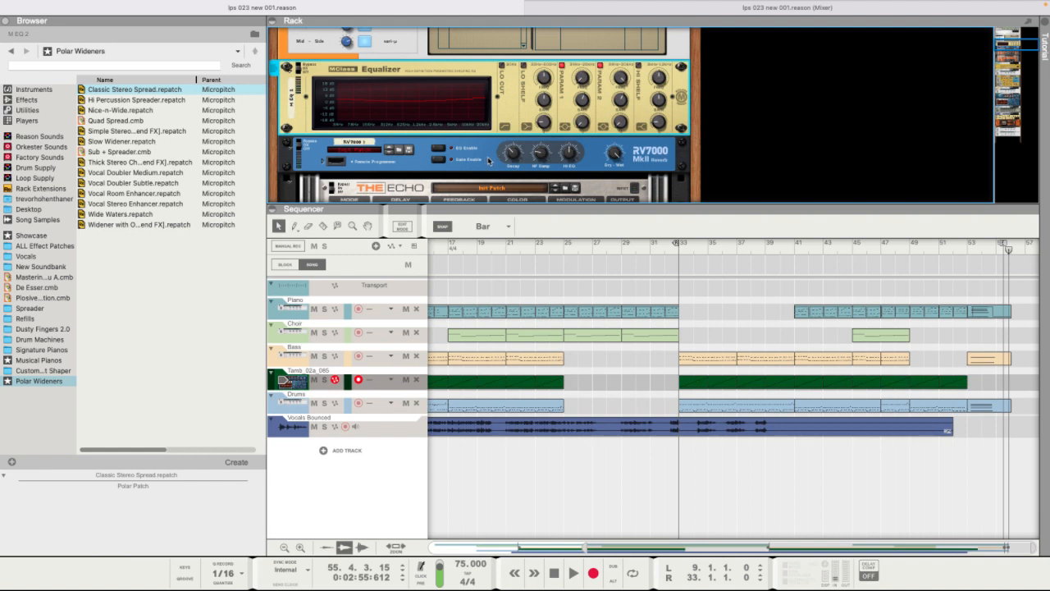
scroll(468, 148, up, 10)
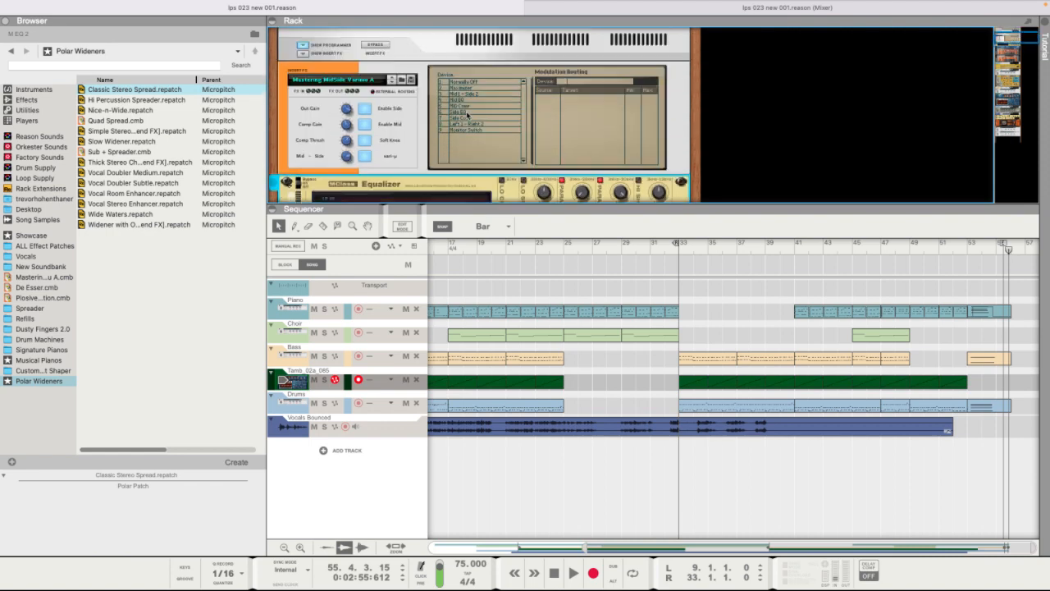
scroll(463, 145, down, 5)
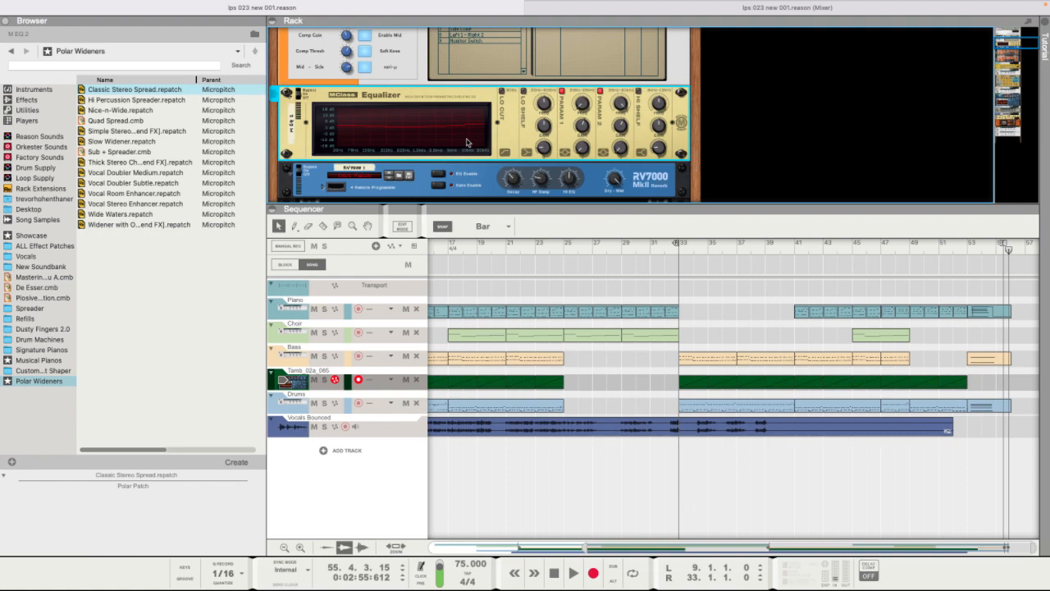
click(665, 9)
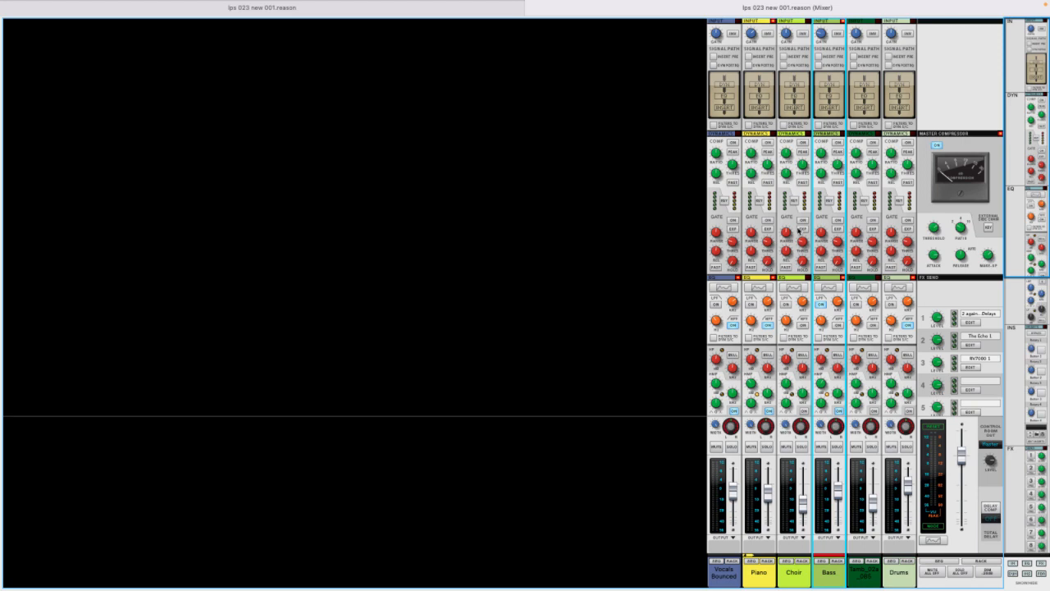
scroll(798, 230, down, 10)
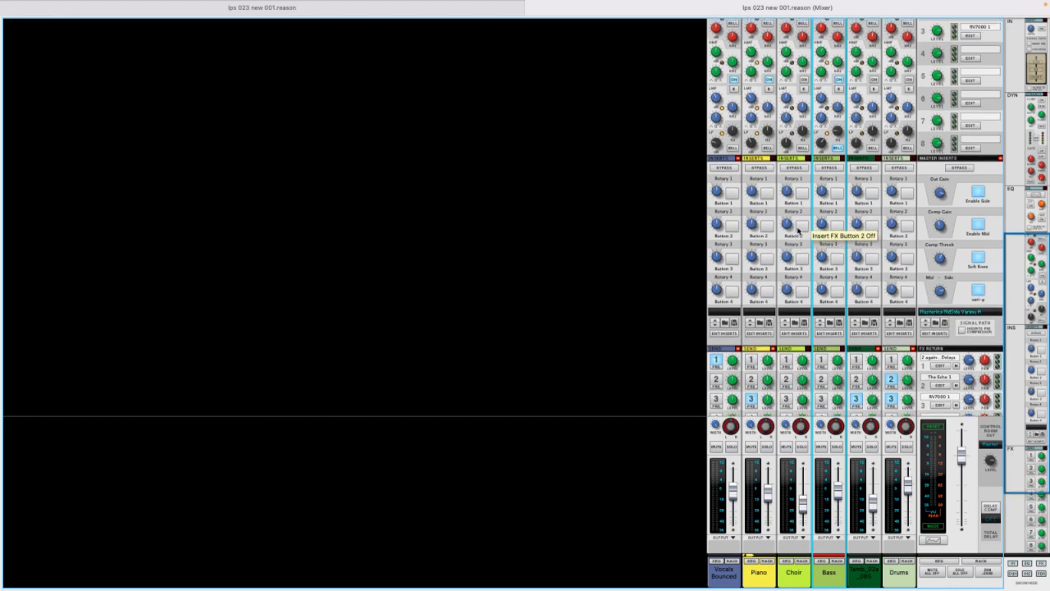
scroll(798, 230, up, 10)
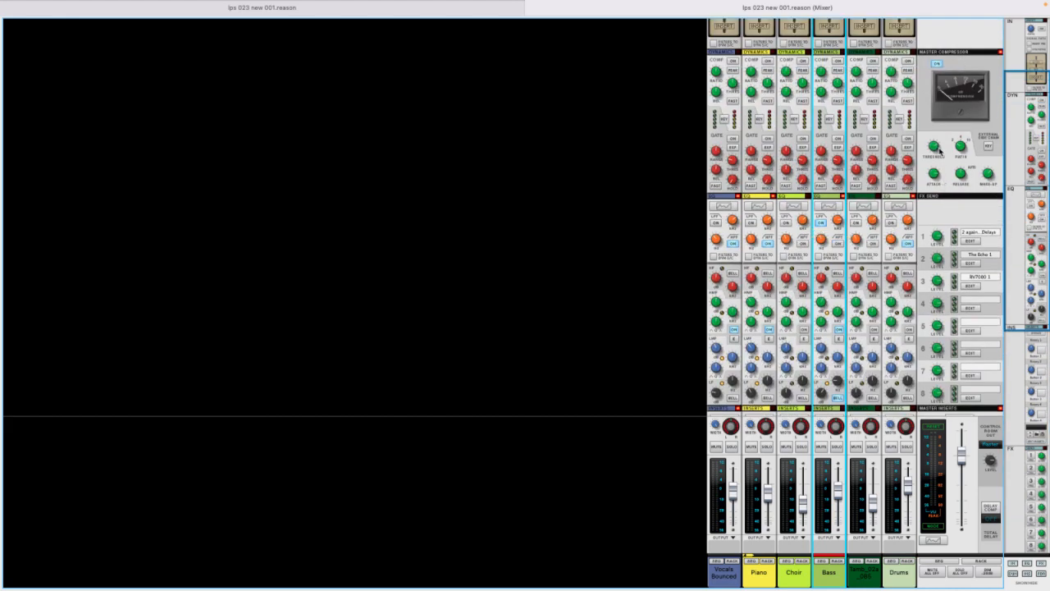
mouse_move(942, 152)
click(989, 174)
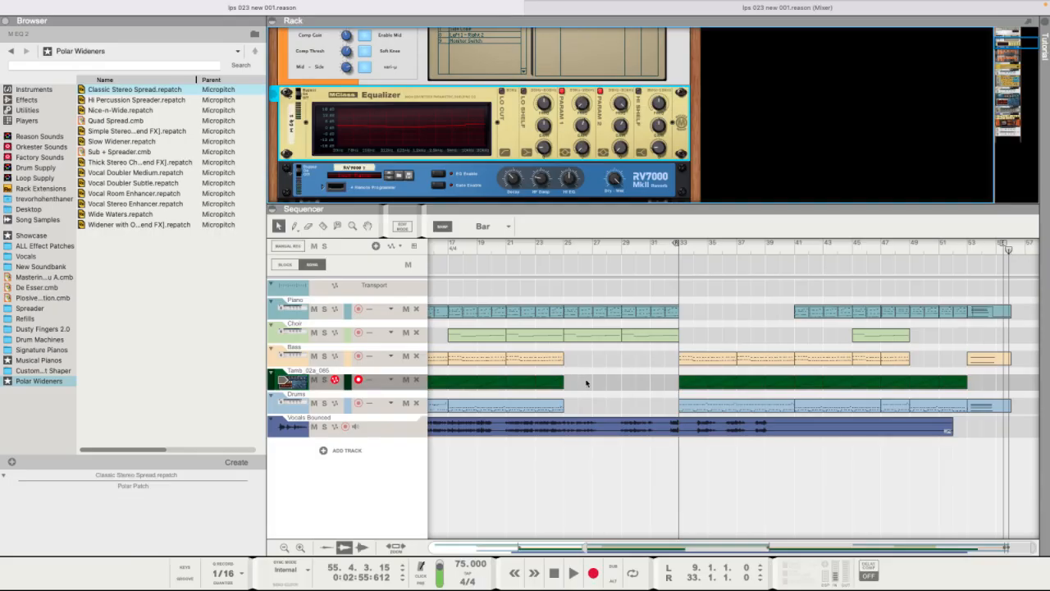
- Return to the song's start, play it from about bar 23 and lower the Bass channel's fader to -10.53 dB
click(555, 572)
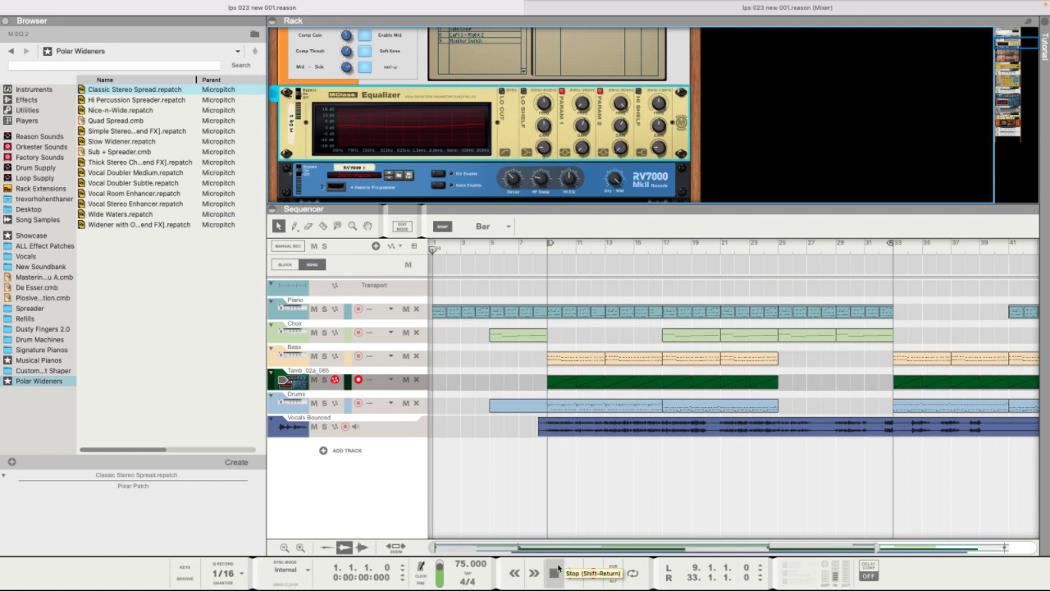
scroll(778, 398, right, 3)
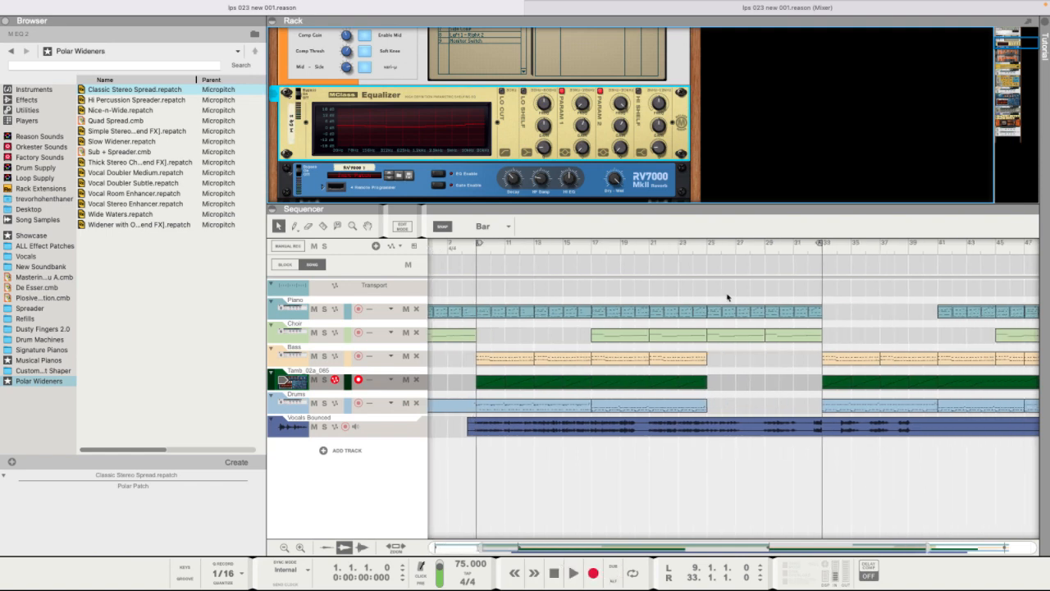
click(673, 11)
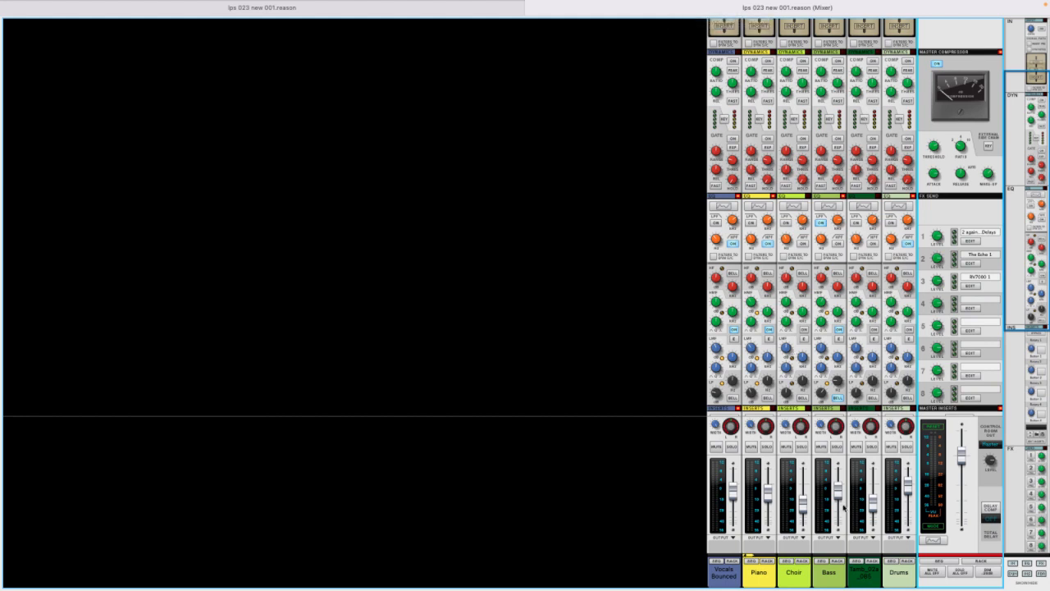
click(492, 12)
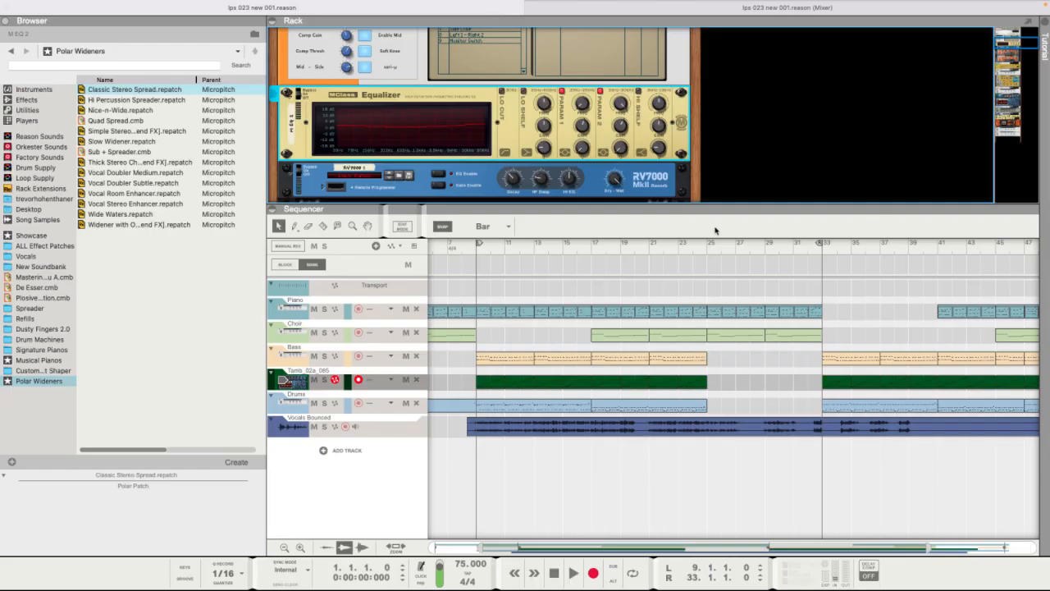
click(679, 248)
click(658, 10)
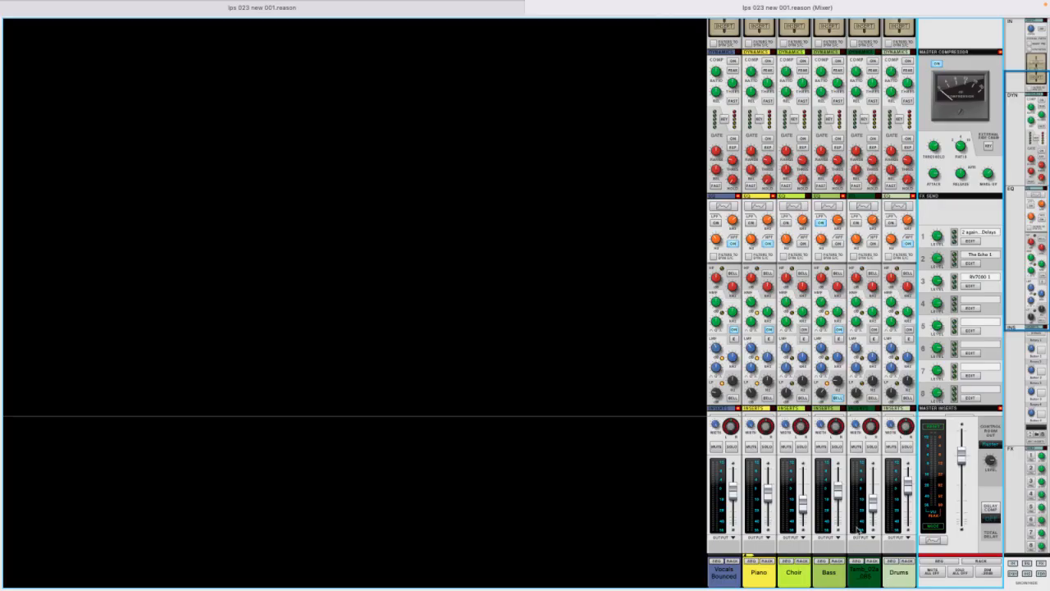
click(839, 502)
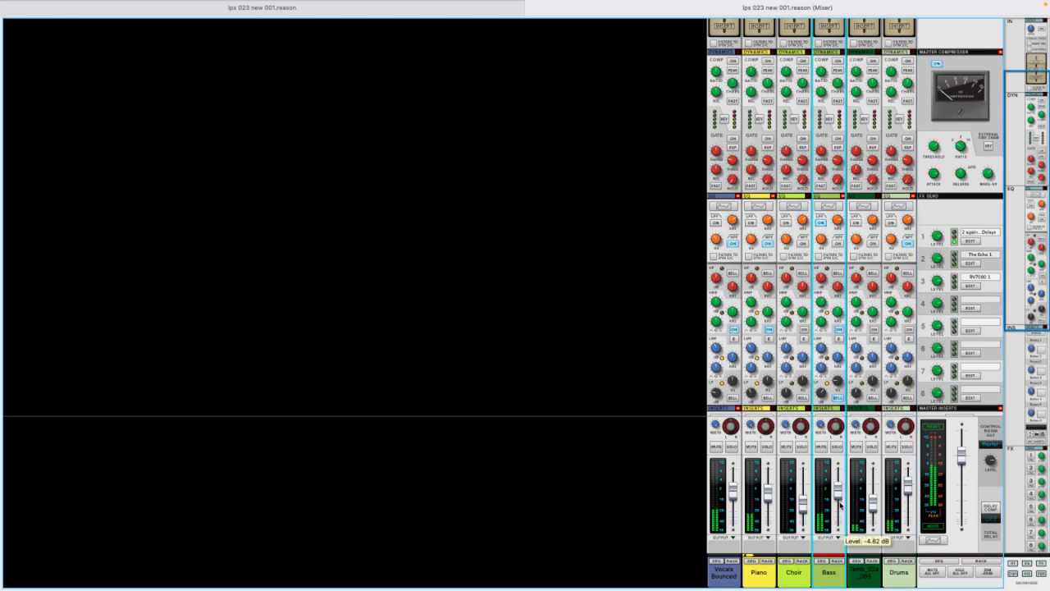
drag(840, 514, 840, 498)
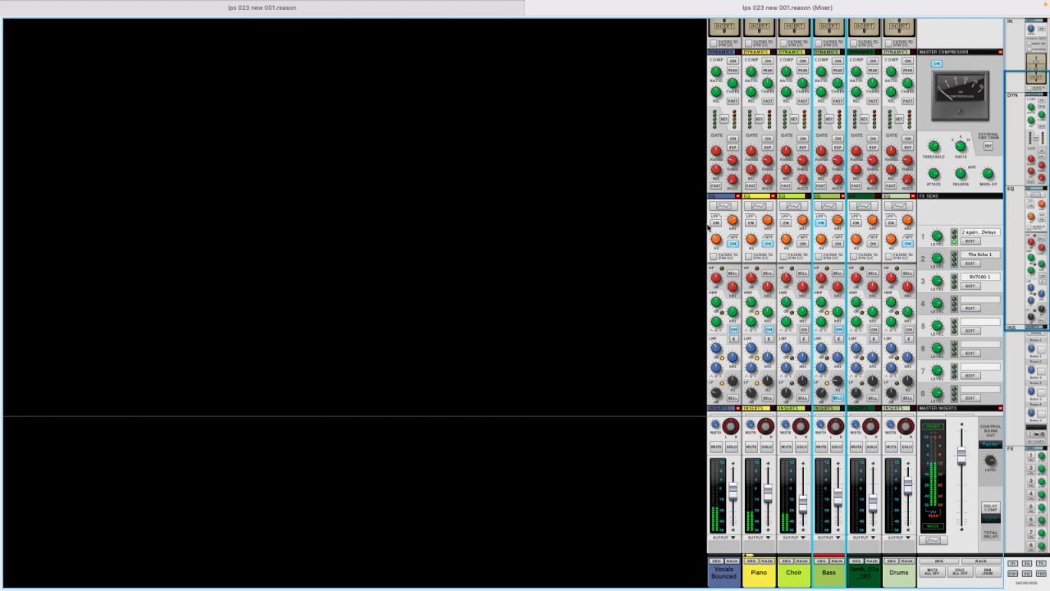
- Boost the Vocals Bounced channel's high-mid EQ gain slightly and nudge its fader up a little
click(718, 315)
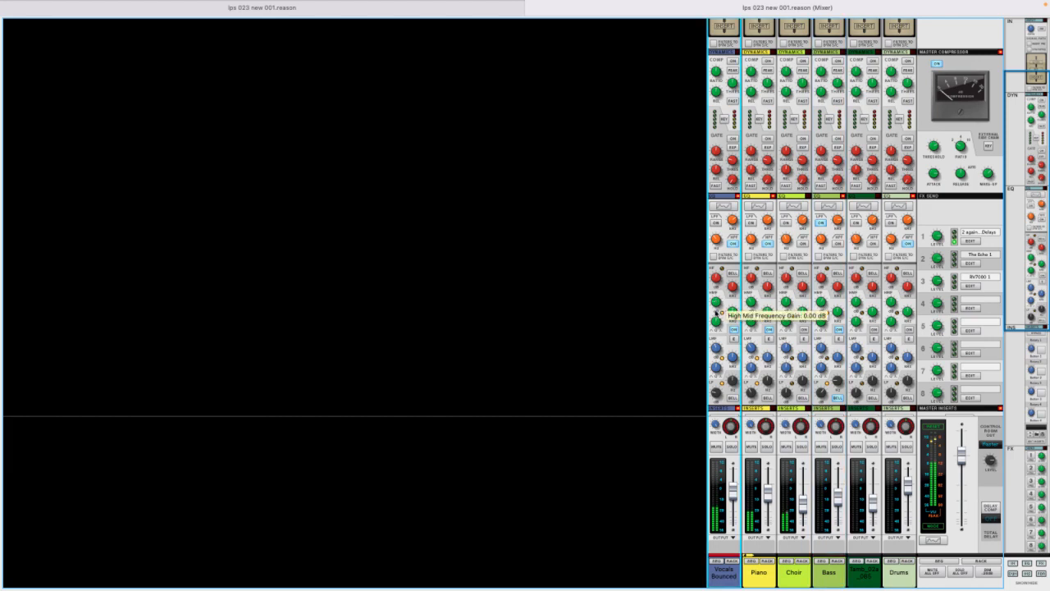
drag(718, 312, 718, 310)
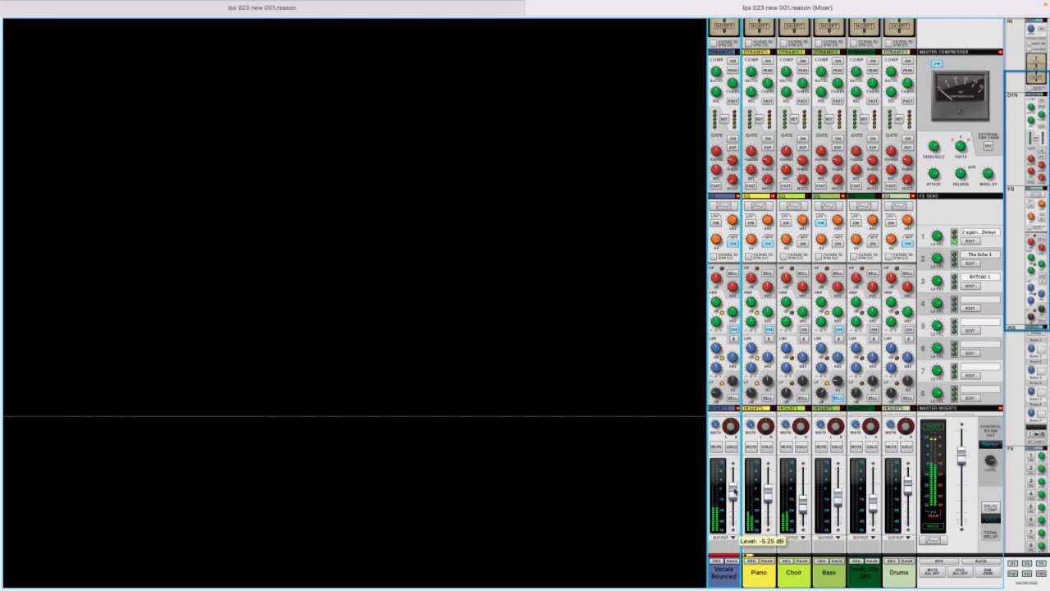
drag(734, 490, 734, 488)
- Try the Bass channel's fader at -1.61 dB during playback and bring it back down to -4.82 dB
mouse_move(839, 500)
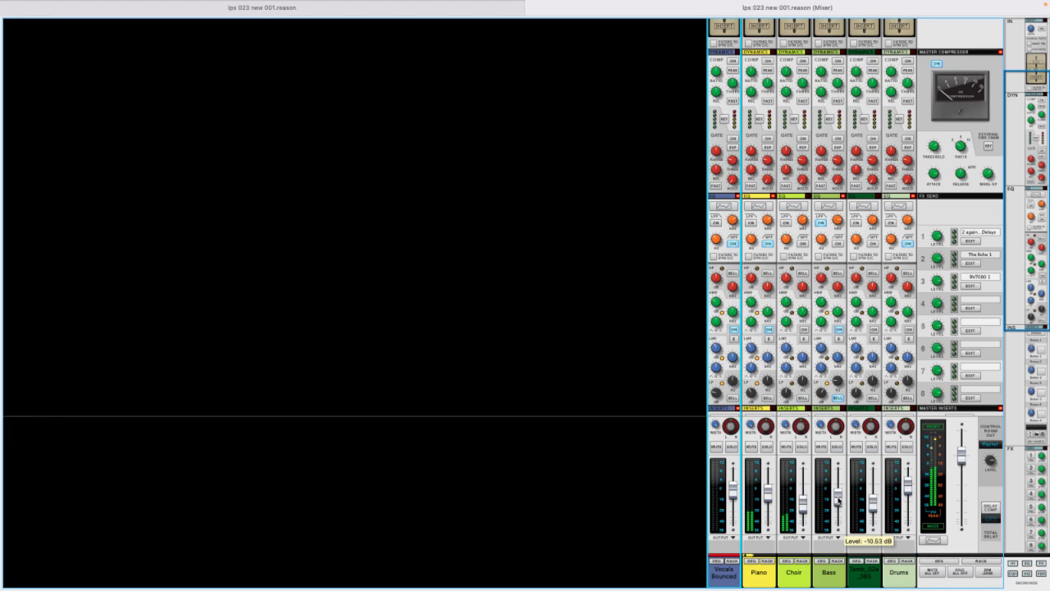
drag(838, 499, 844, 487)
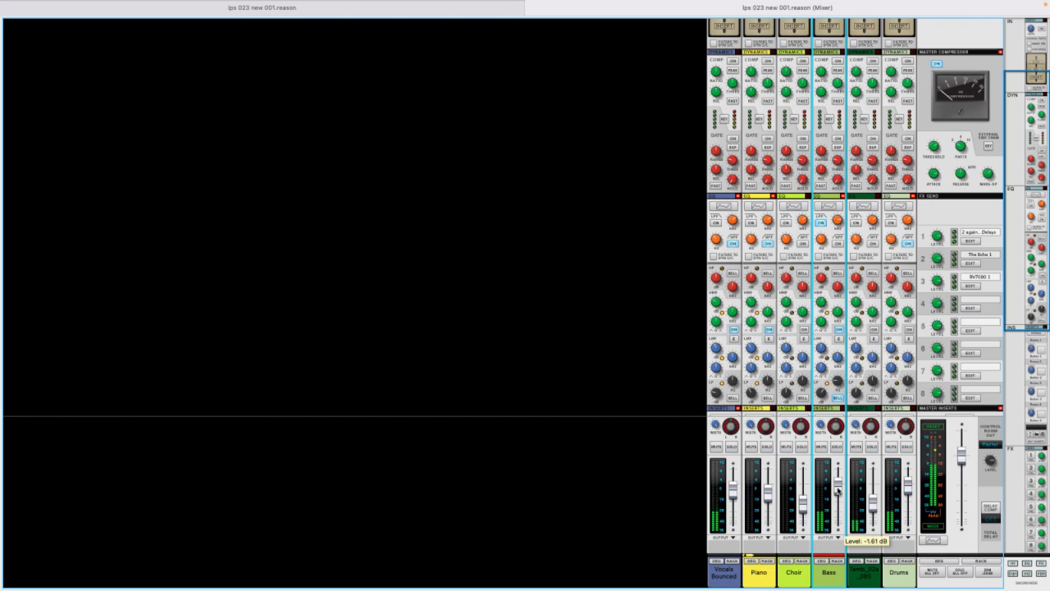
click(485, 16)
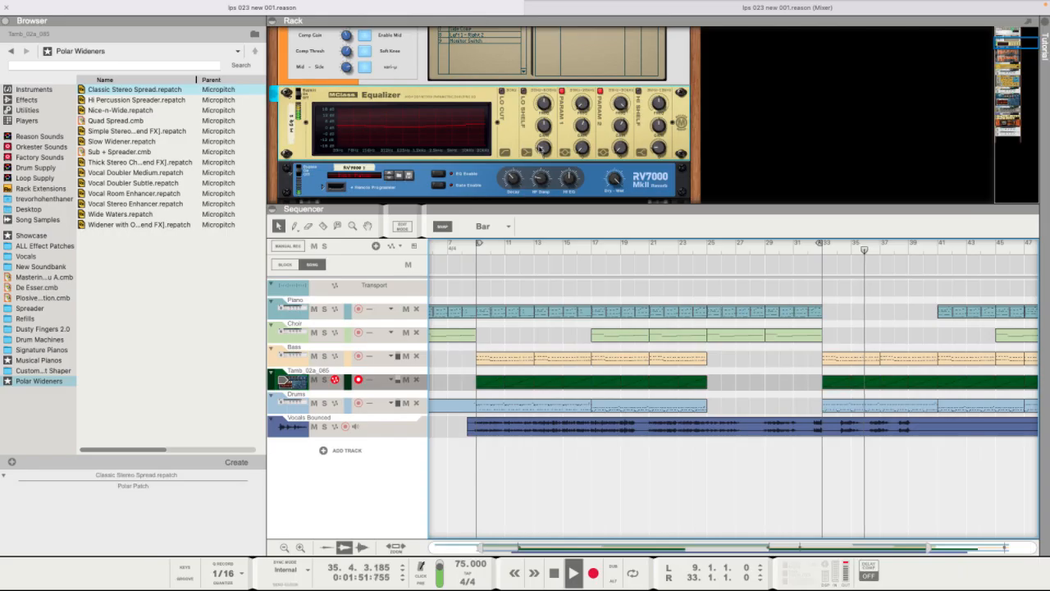
mouse_move(622, 2)
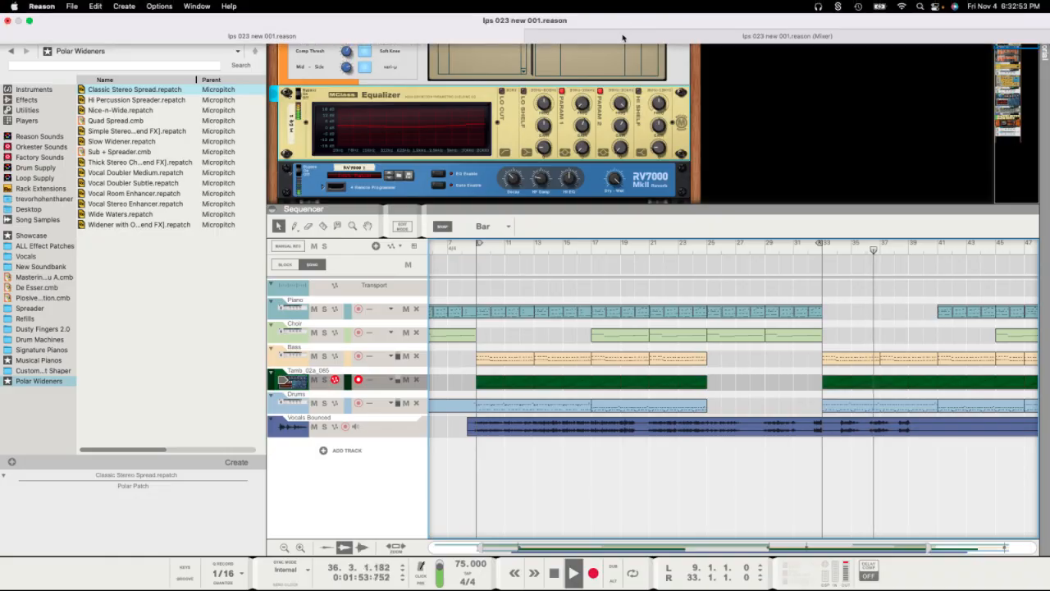
click(622, 36)
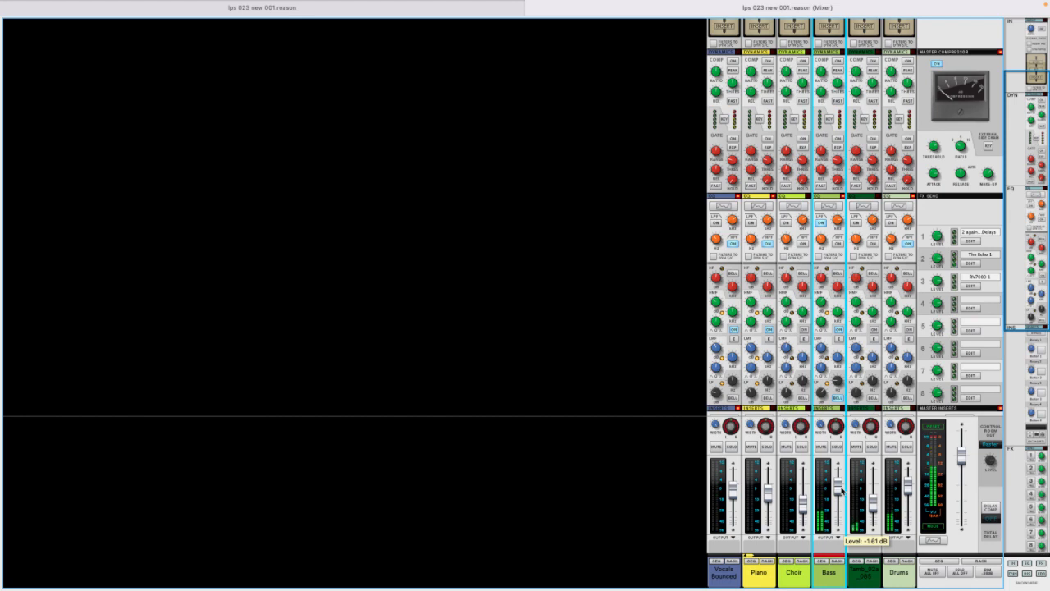
drag(841, 491, 842, 500)
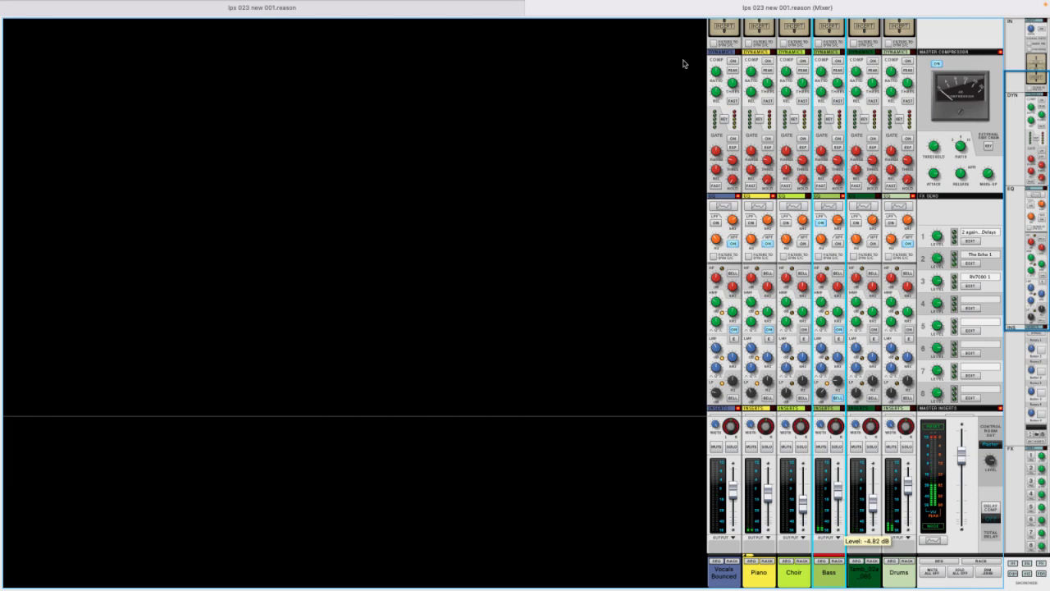
- Listen briefly to the song from bar 25 and place the playhead at bar 33
click(476, 10)
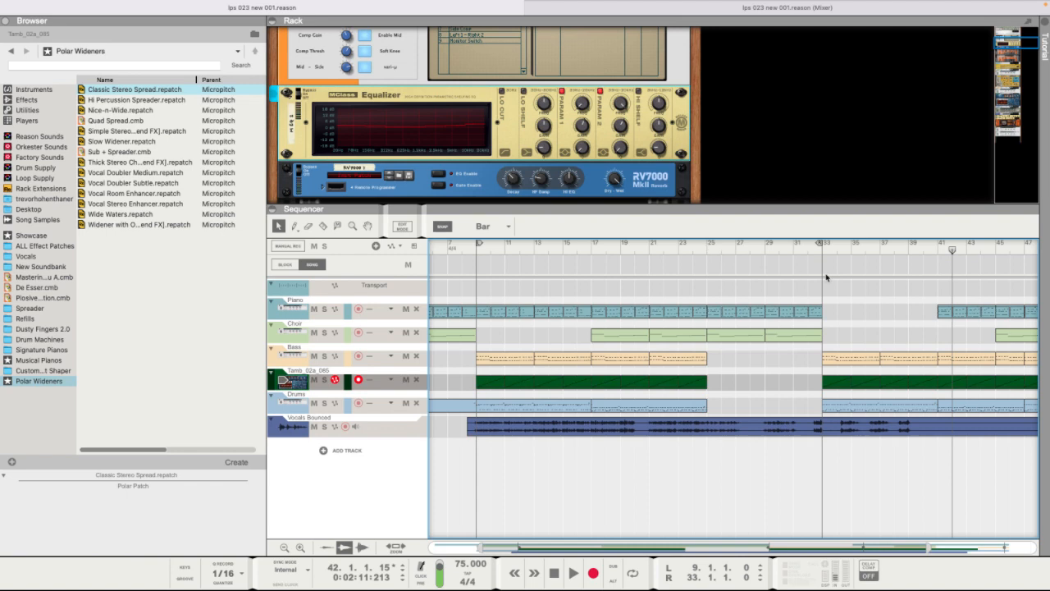
click(707, 248)
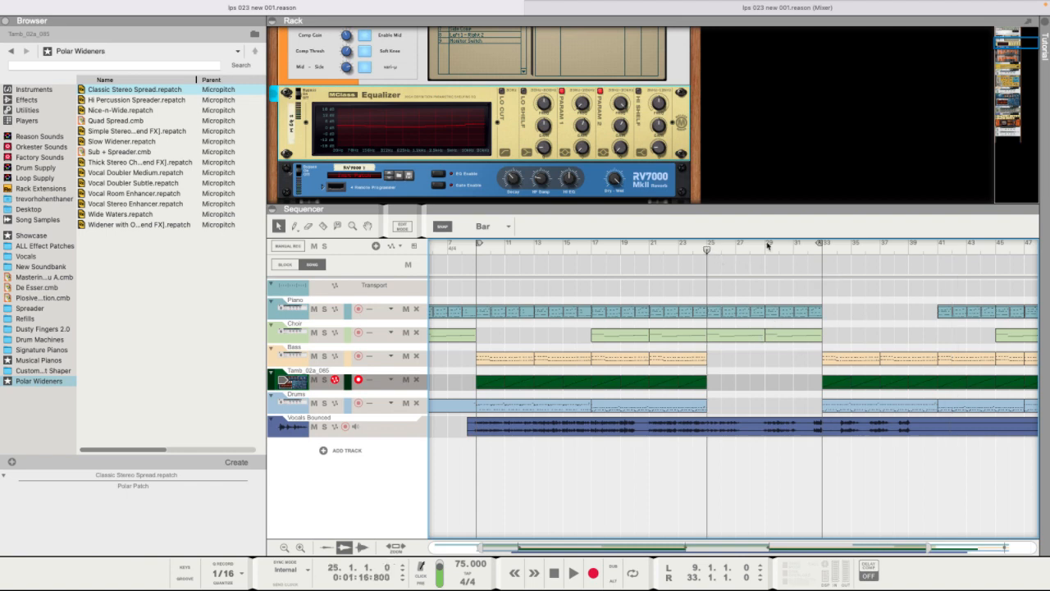
key(space)
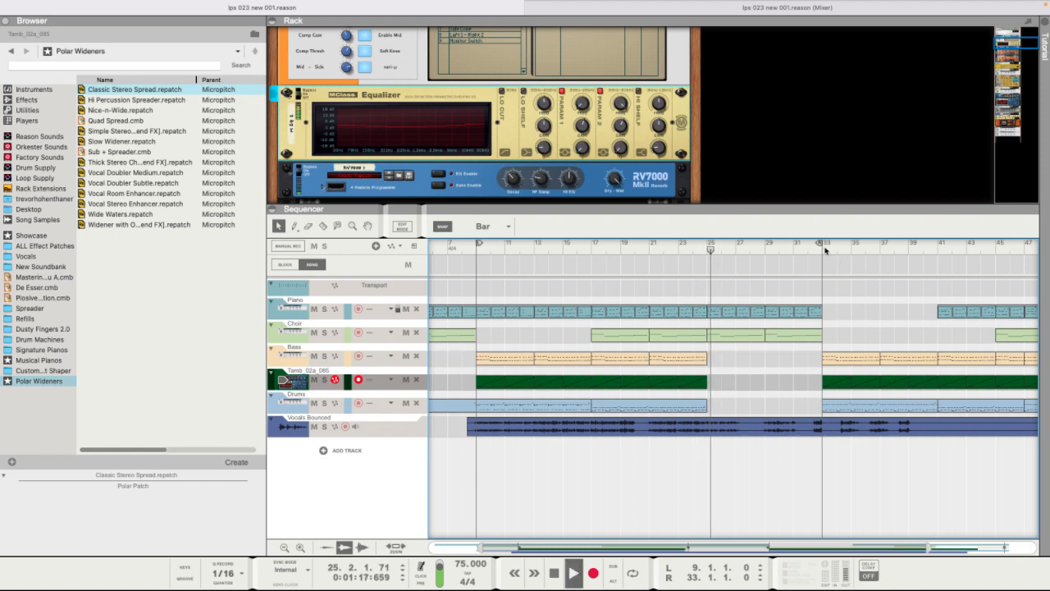
key(space)
click(824, 249)
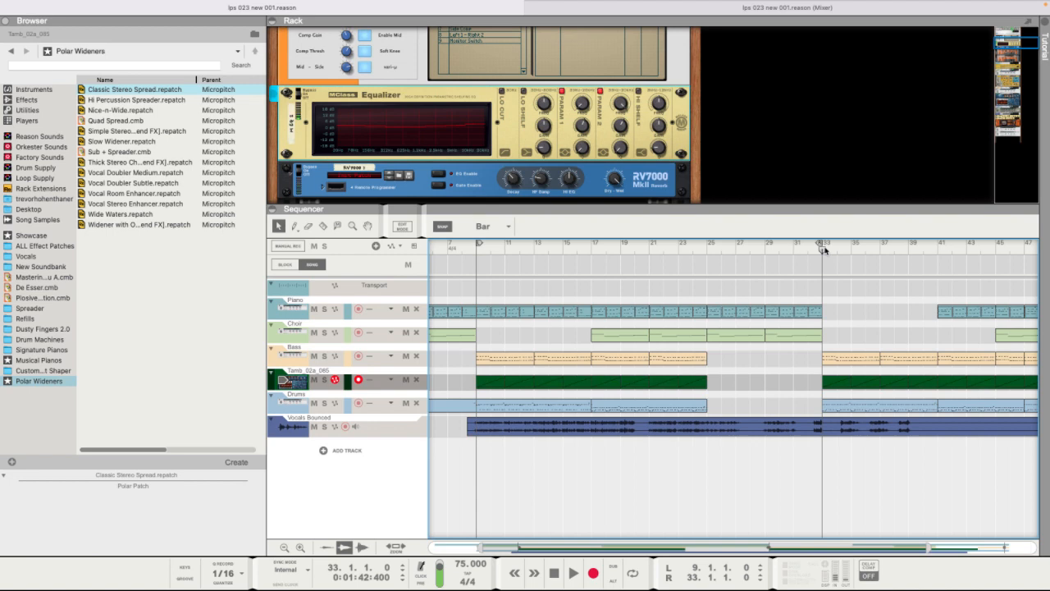
scroll(848, 244, right, 1)
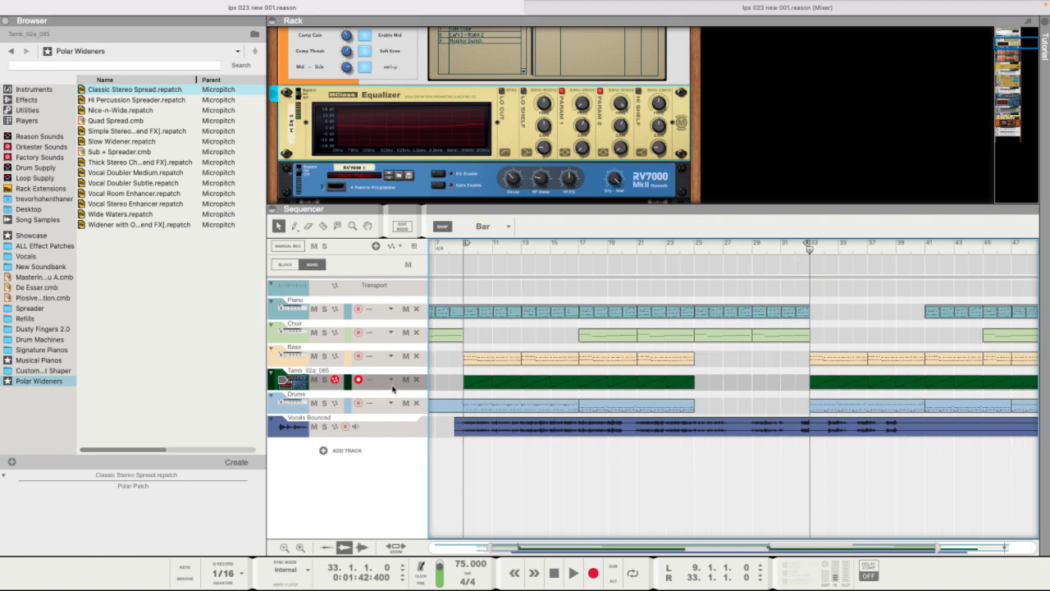
- Set the Bass channel's fader to -12.18 dB and create a level automation lane for it in the sequencer
click(572, 8)
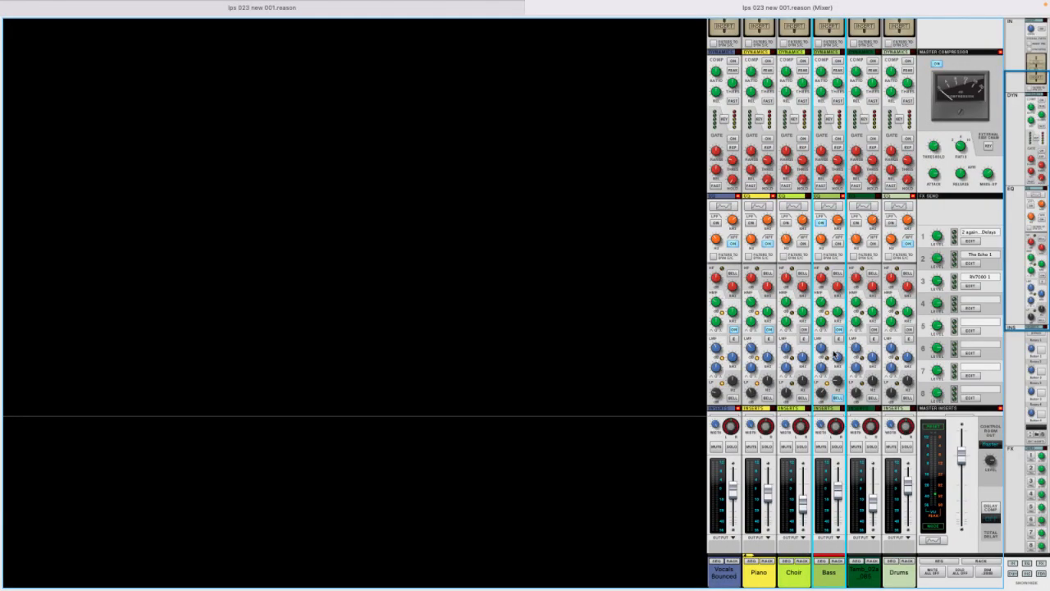
drag(837, 497, 838, 504)
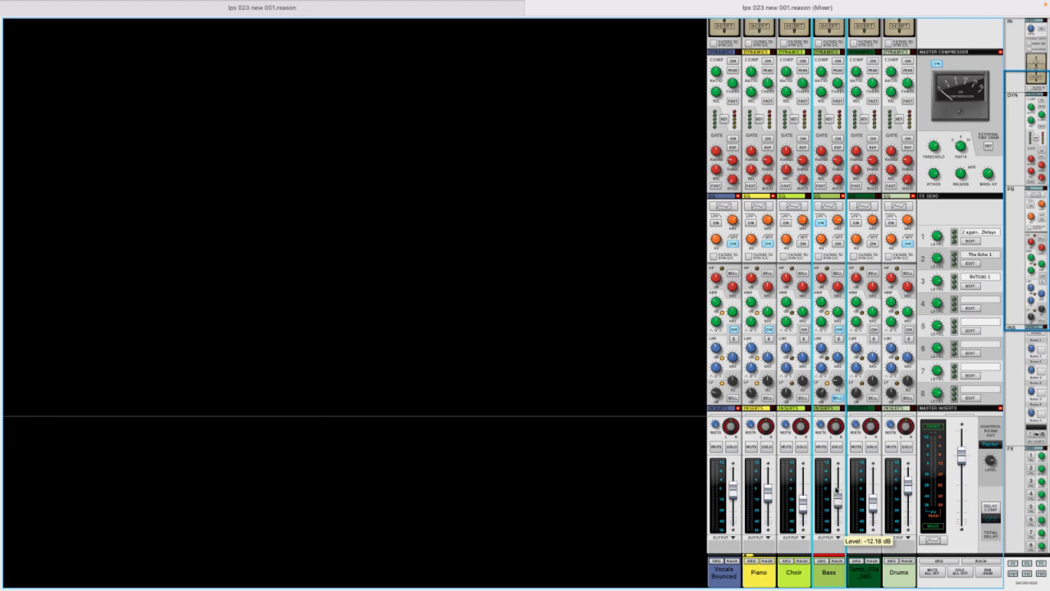
right_click(841, 496)
click(850, 503)
- Record Bass level automation from about bar 31, raising the Bass channel's fader as bar 33 approaches
click(485, 7)
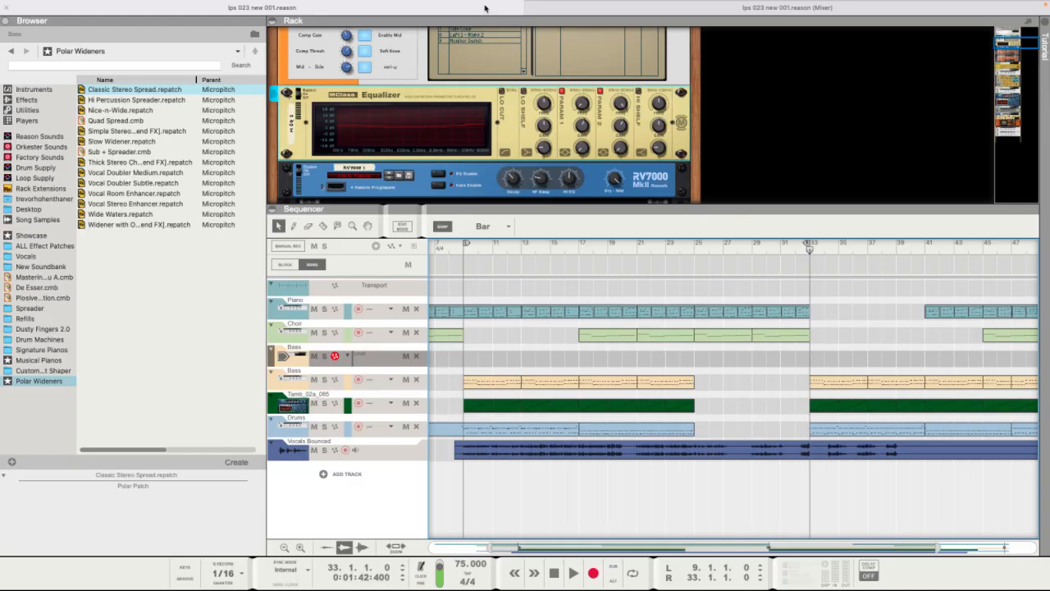
click(778, 246)
key(space)
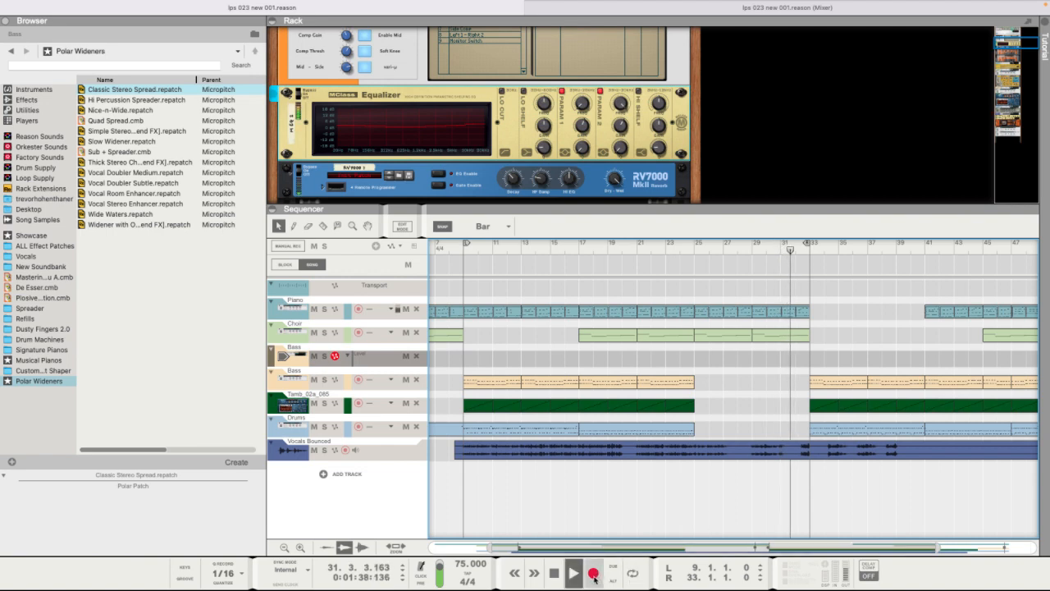
click(777, 247)
key(super+Return)
click(598, 38)
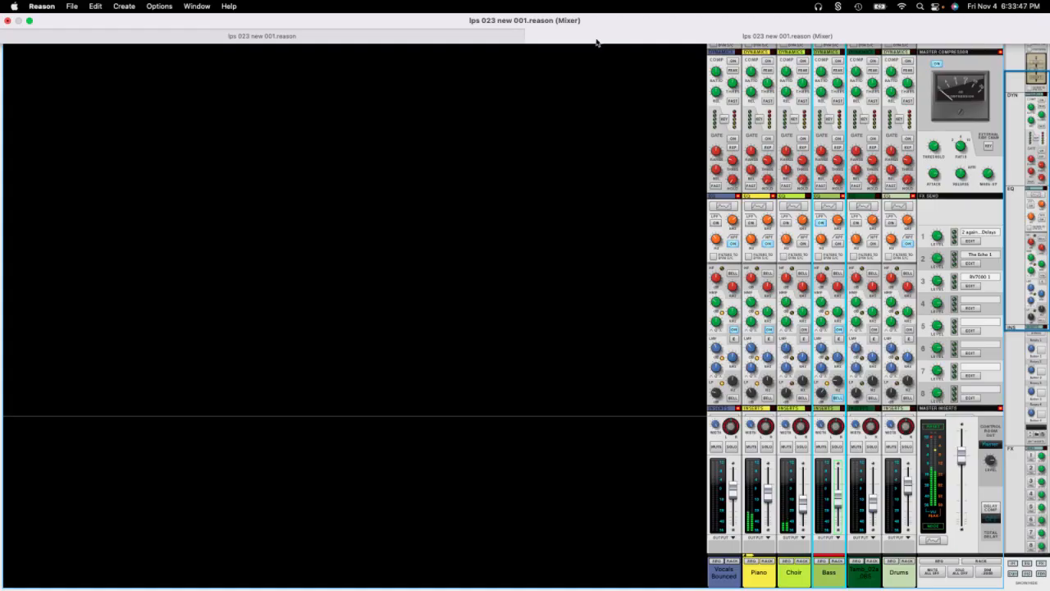
mouse_move(838, 490)
drag(839, 490, 838, 487)
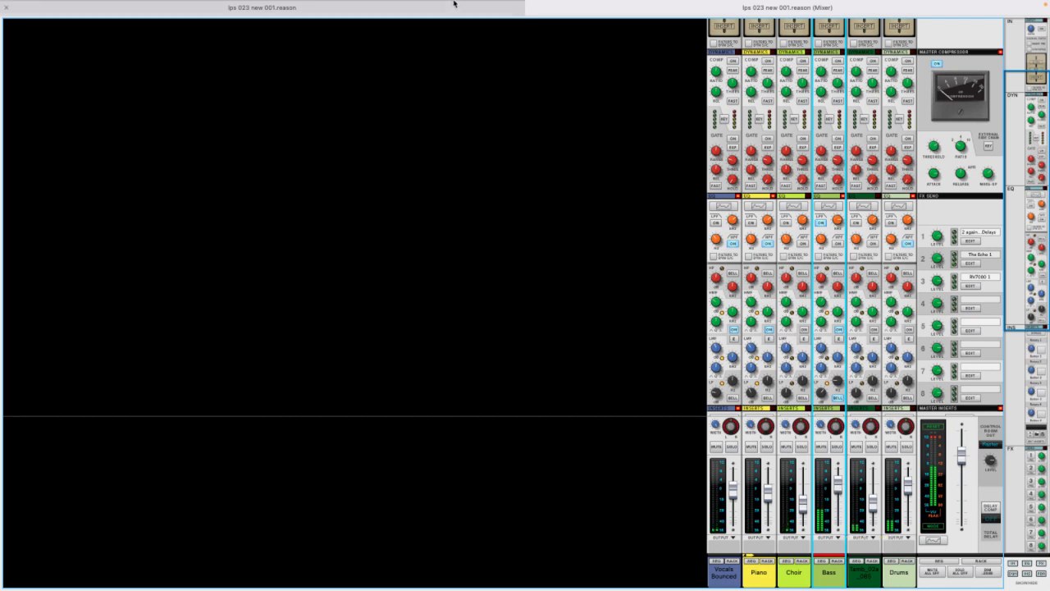
- Keep recording the Bass automation while lowering the fader to about -6.59 dB, then nudge it slightly up
click(448, 35)
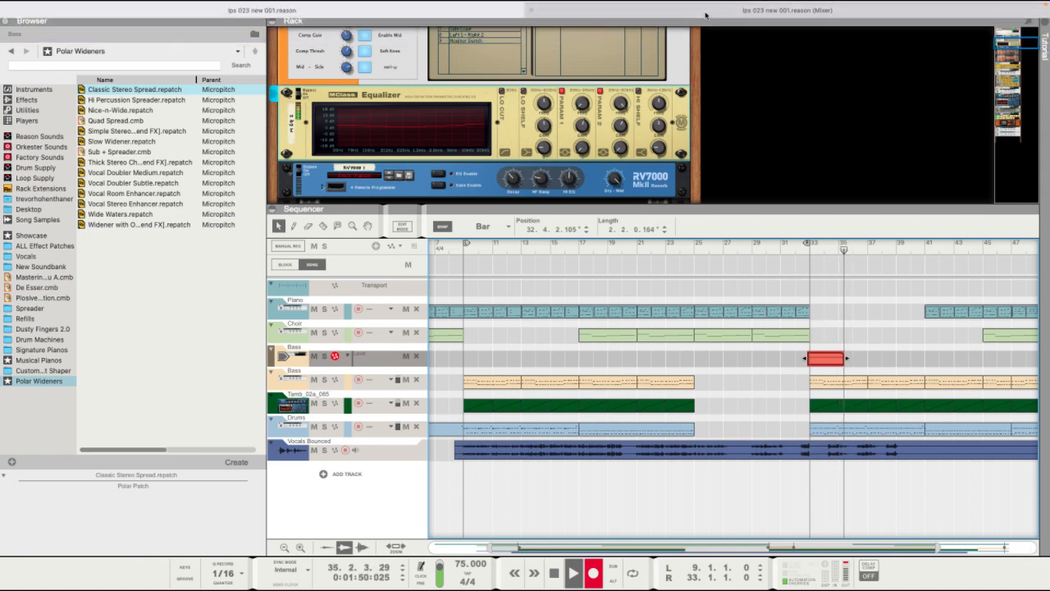
click(699, 38)
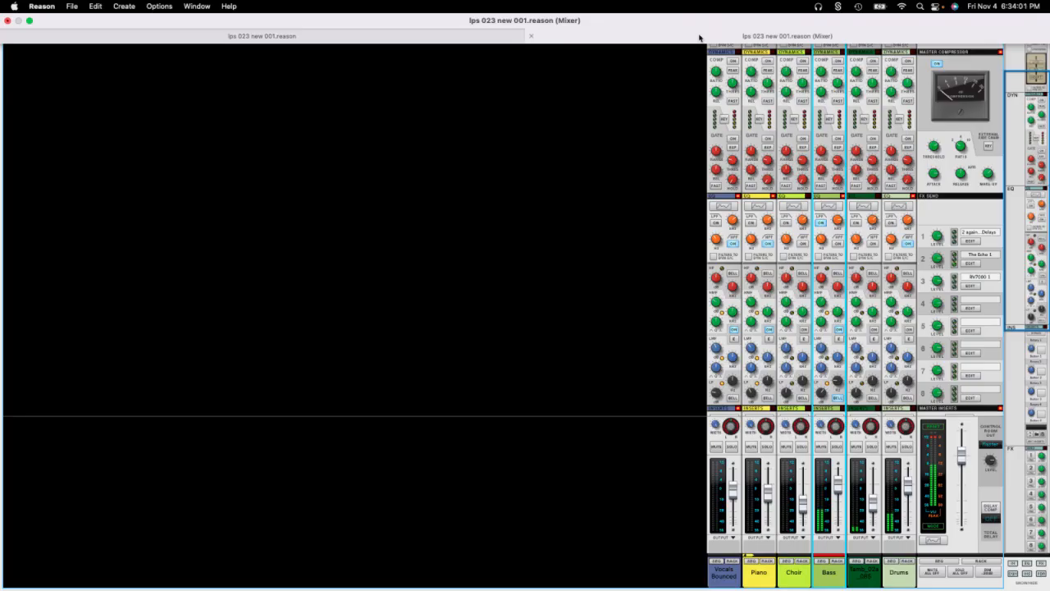
mouse_move(840, 504)
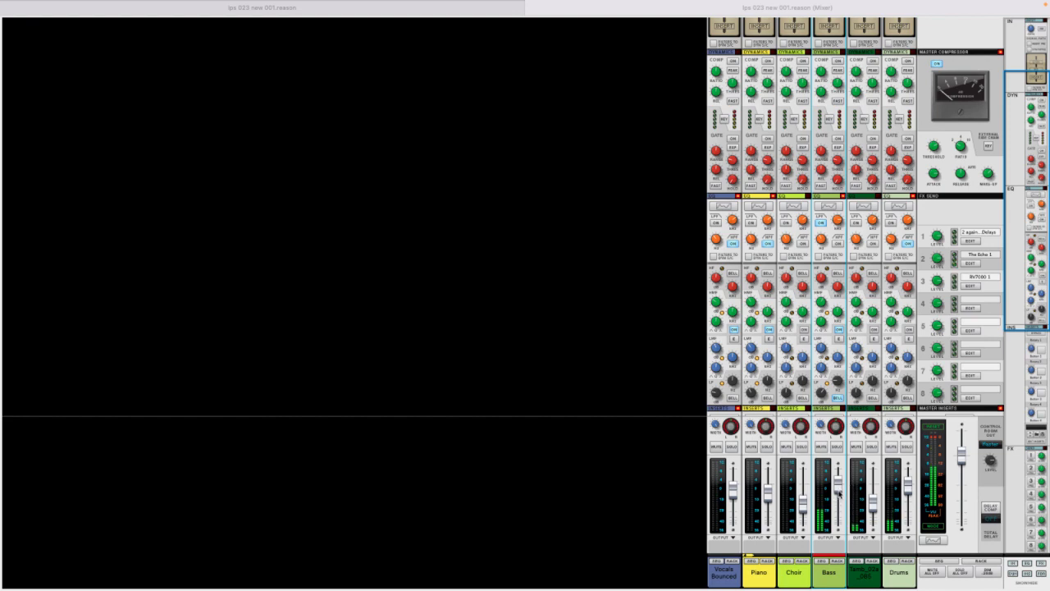
drag(838, 490, 837, 498)
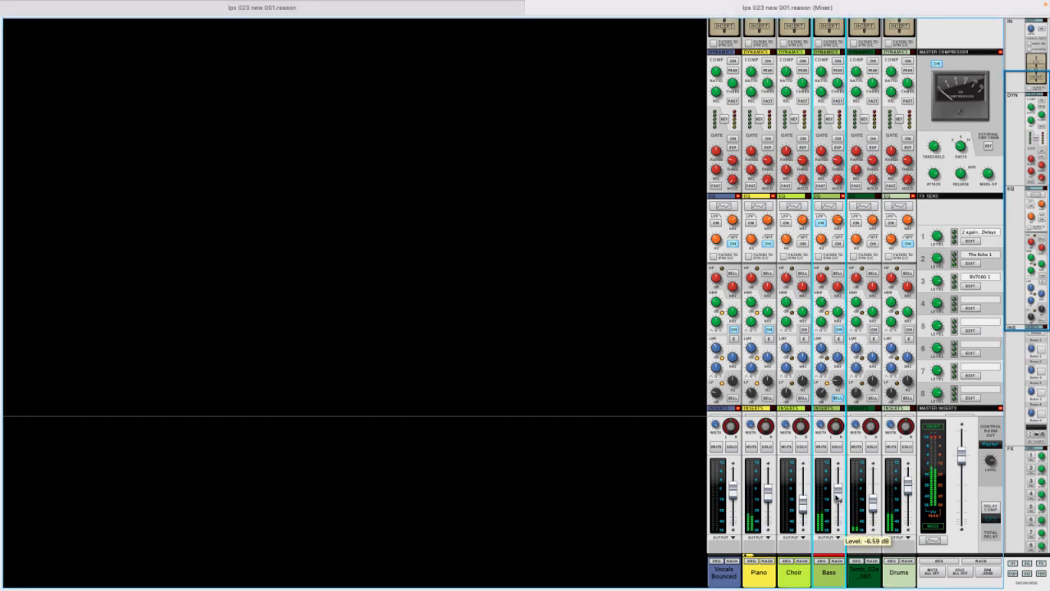
drag(836, 497, 836, 494)
- Delete stray points near bar 41 in the Bass level automation clip and extend it to the end of the last Bass clip
click(500, 8)
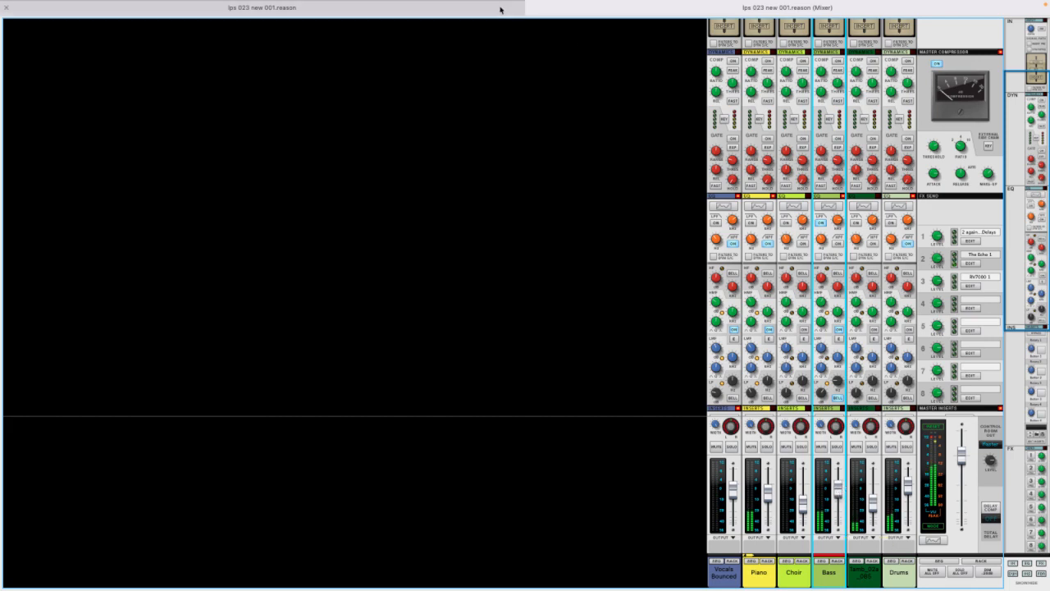
click(502, 11)
double_click(904, 361)
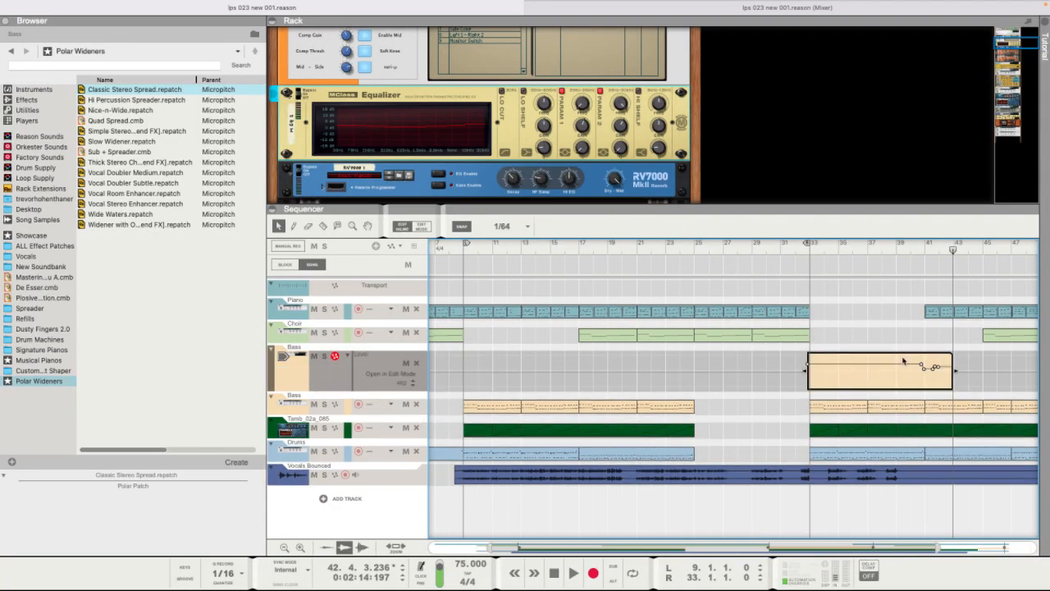
drag(920, 368, 937, 373)
key(Delete)
drag(953, 370, 1016, 370)
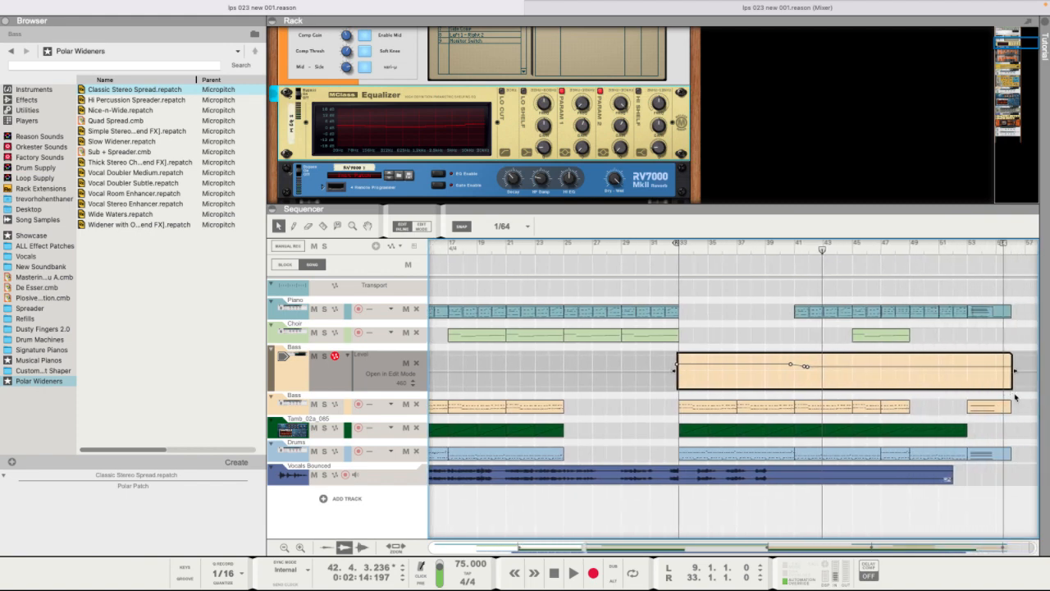
scroll(659, 314, left, 5)
scroll(659, 314, right, 5)
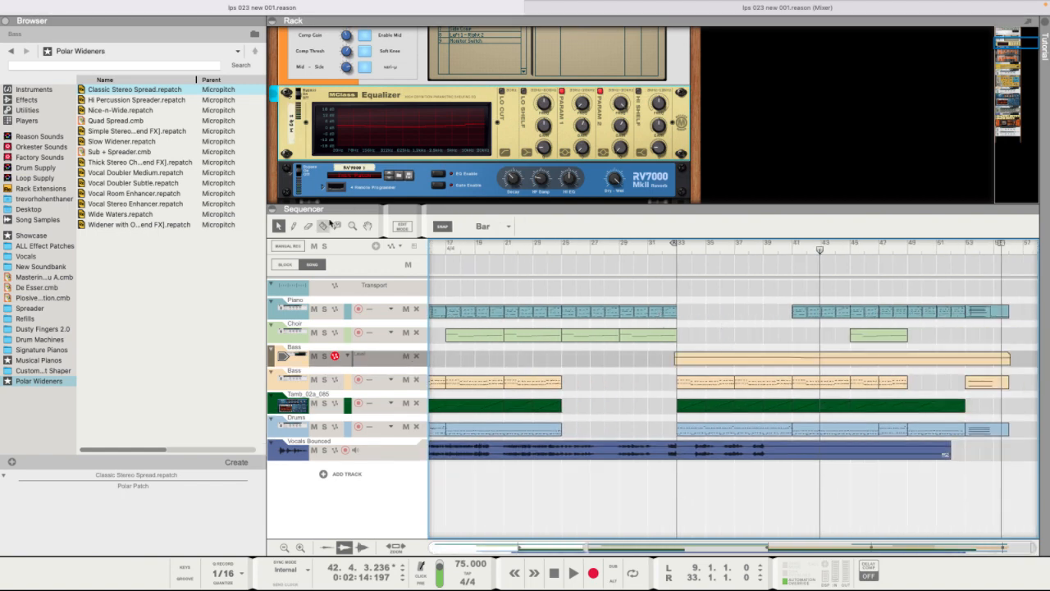
- Split the Bass level automation clip at bars 45 and 49 with the Razor tool
key(r)
click(851, 358)
click(907, 358)
key(q)
- Copy the four-bar Bass automation clip at bar 45 and paste four consecutive copies from bar 9
click(876, 364)
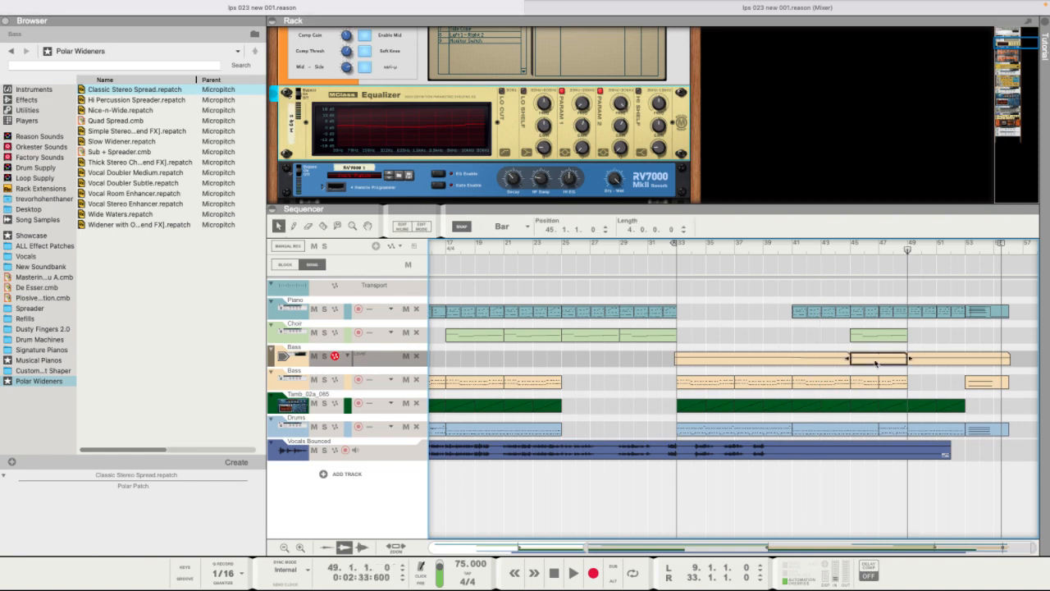
scroll(684, 326, left, 5)
click(557, 244)
key(ctrl+v)
key(ctrl+v)
key(ctrl+v)
key(ctrl+v)
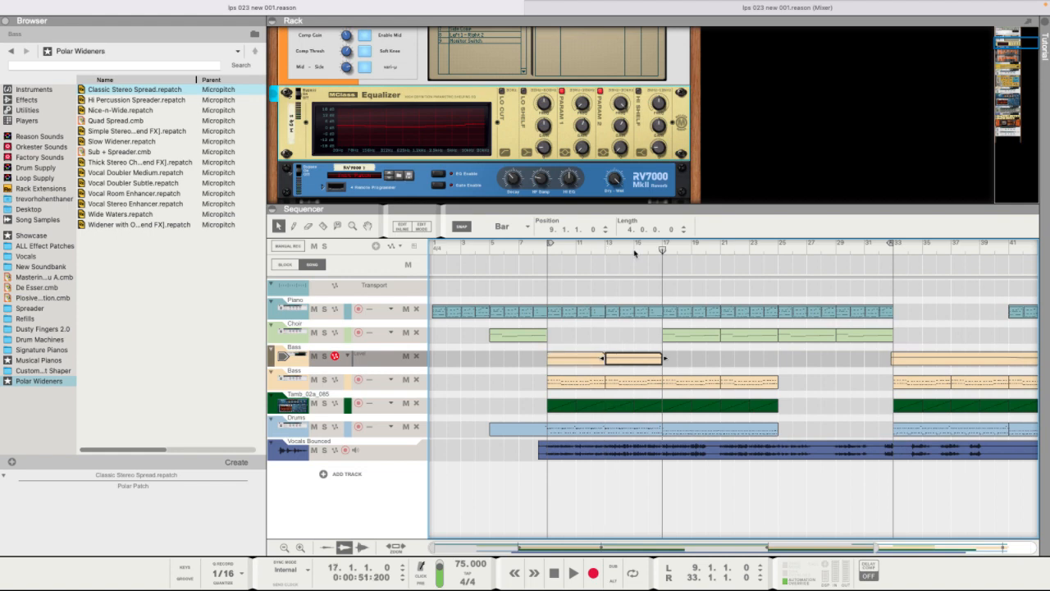
- Play the song from the start and check the mixer levels and the master insert devices in the rack
drag(491, 248, 289, 246)
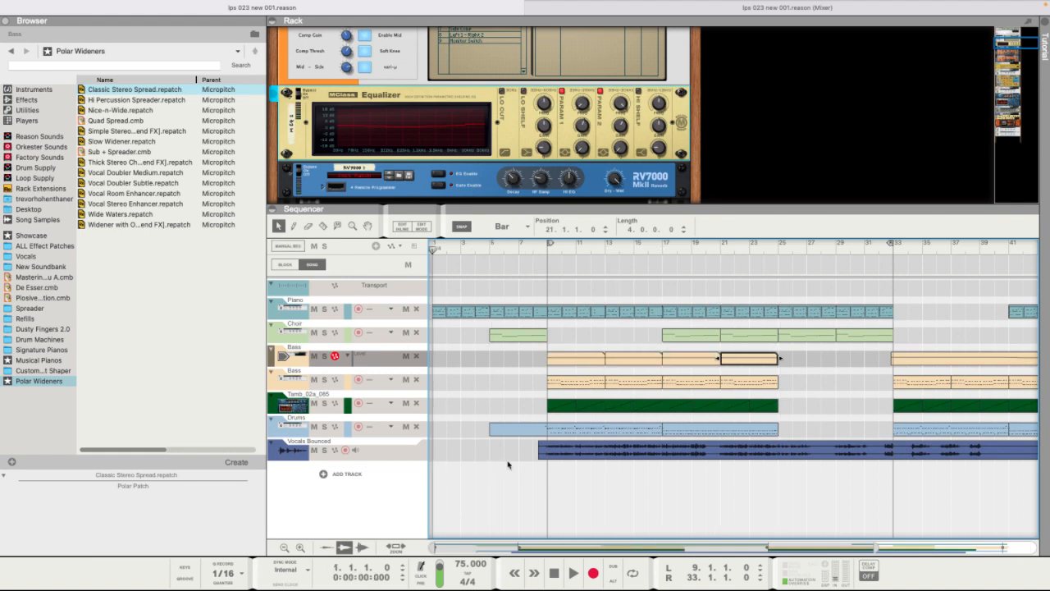
key(space)
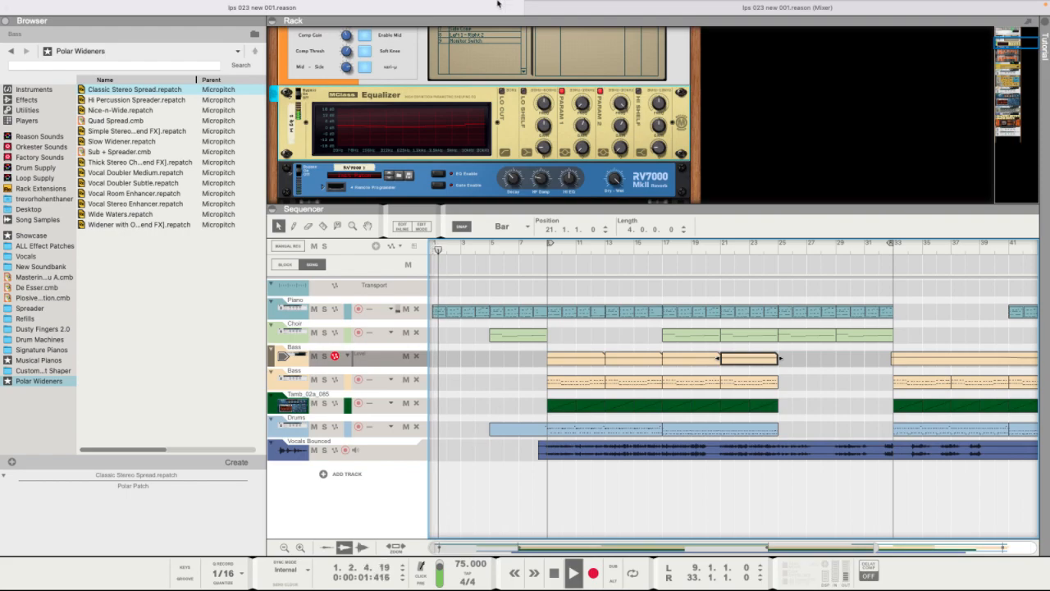
click(567, 8)
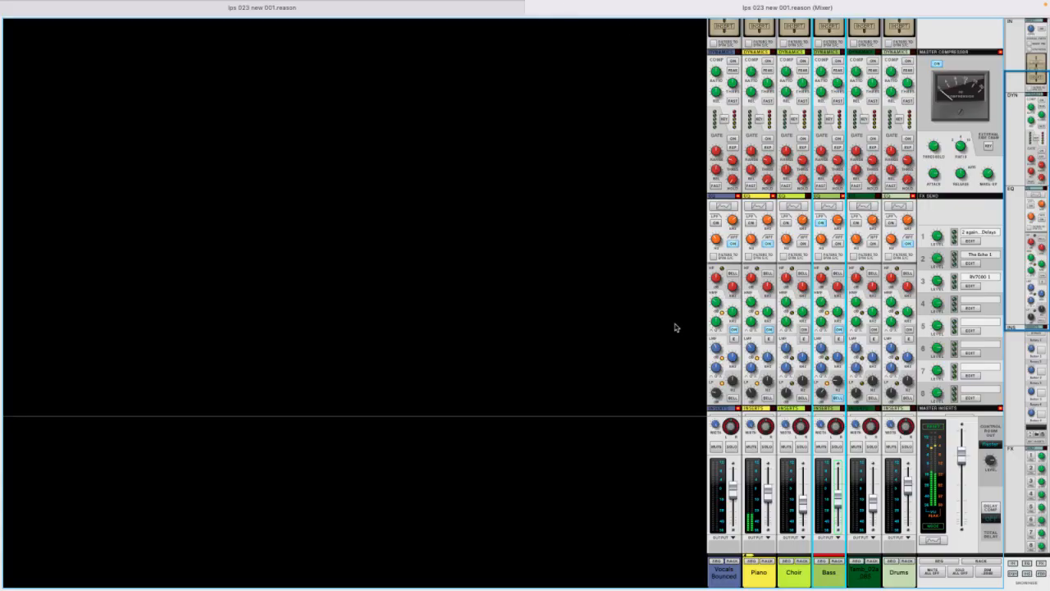
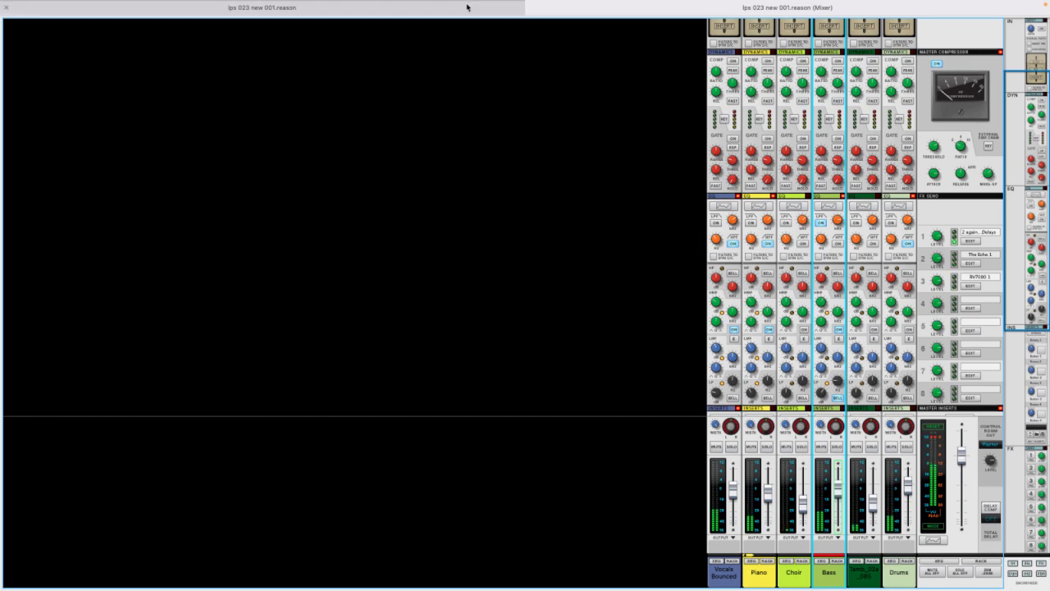
mouse_move(464, 10)
click(456, 40)
scroll(557, 169, up, 15)
scroll(557, 168, down, 10)
scroll(557, 169, up, 5)
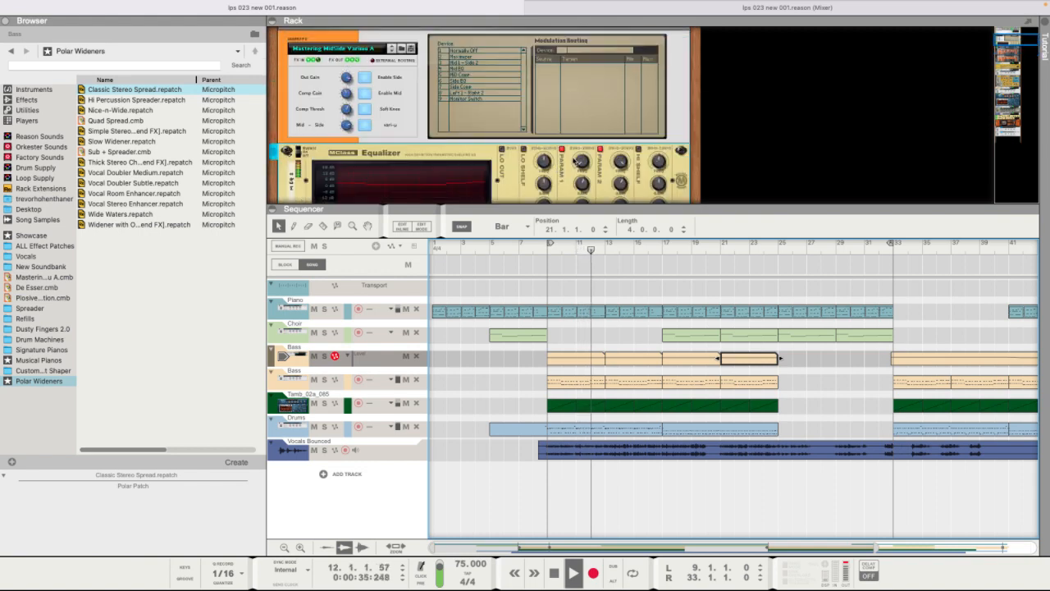
scroll(377, 128, down, 2)
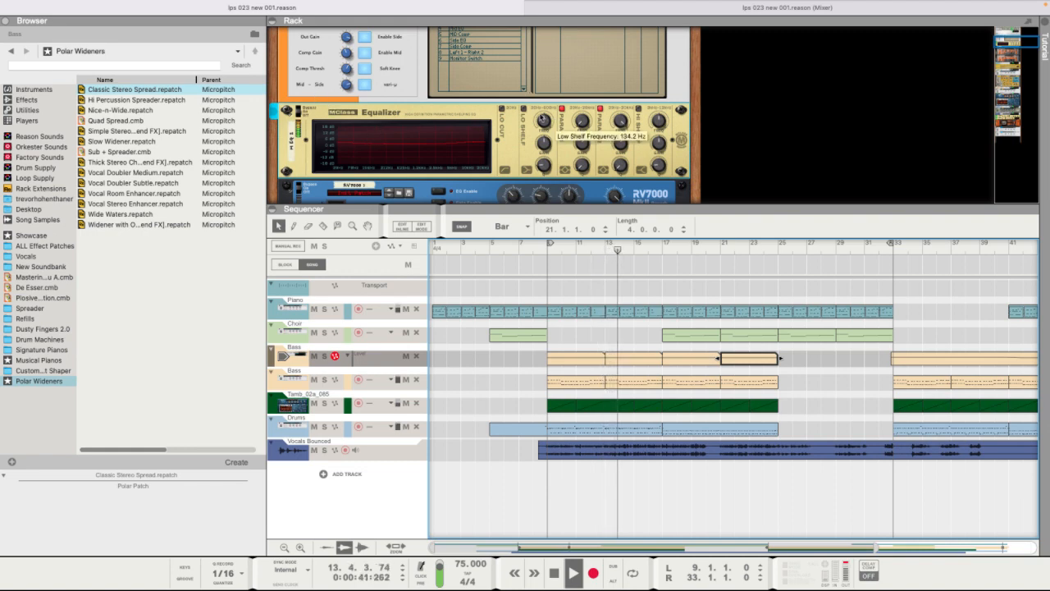
scroll(443, 49, up, 10)
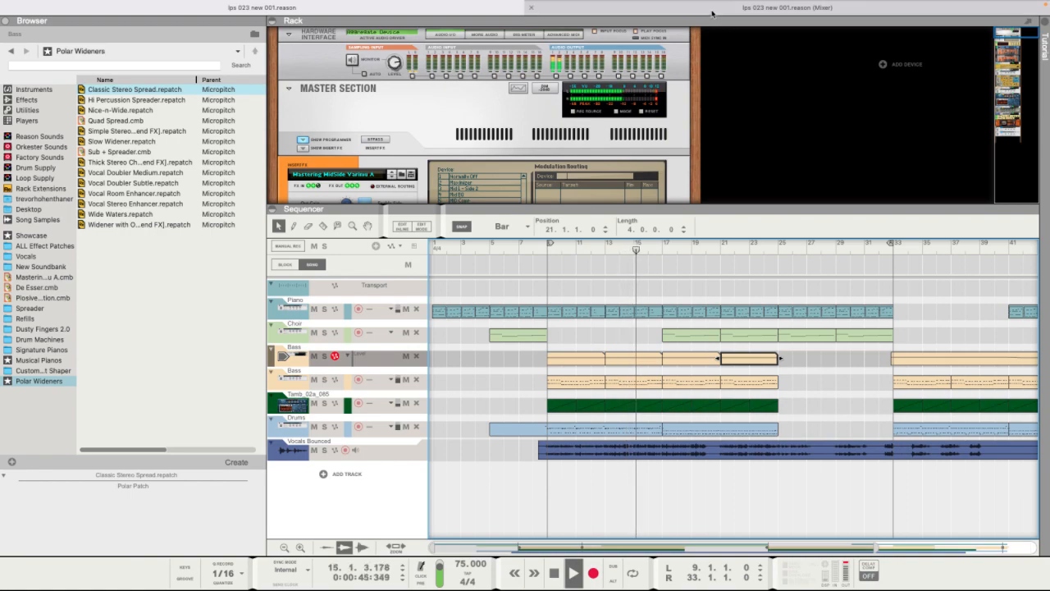
- Lower the Choir channel's fader to -27.04 dB during playback
click(712, 12)
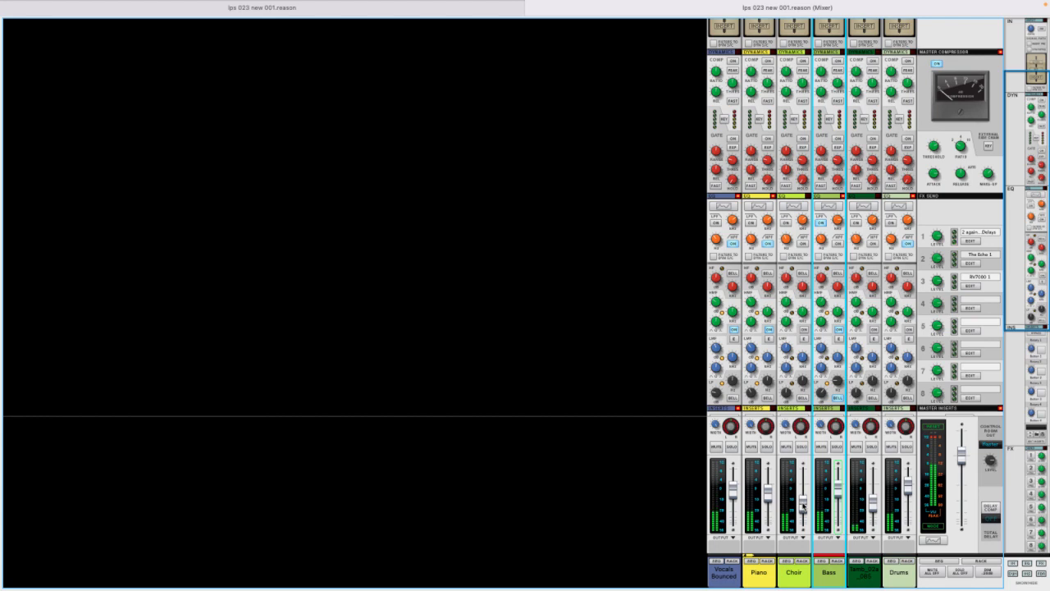
drag(803, 507, 807, 515)
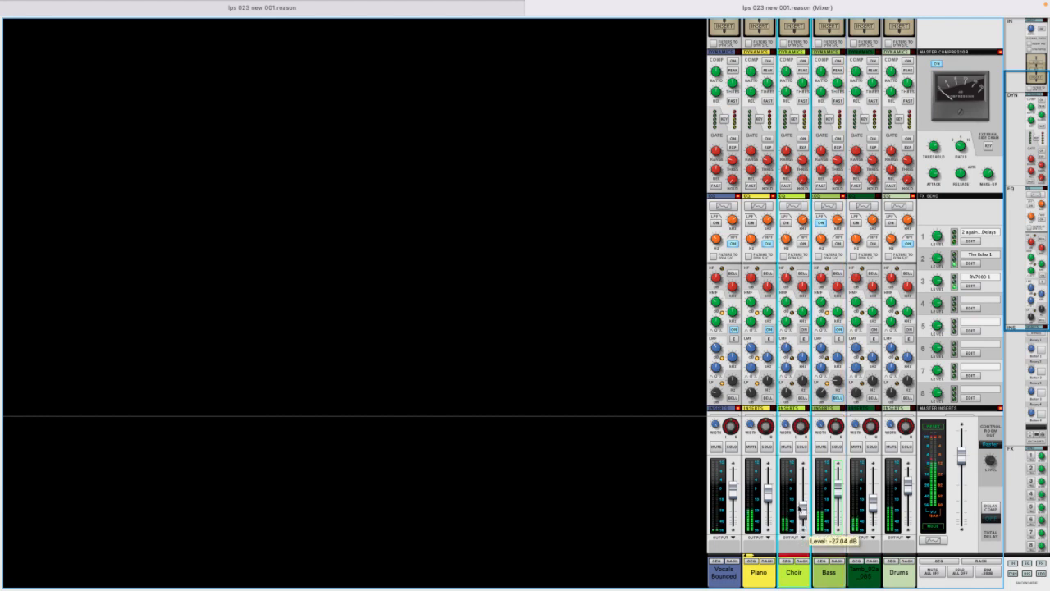
- Reduce the Piano channel's low and low-mid EQ gain slightly and lower its fader a little
click(769, 497)
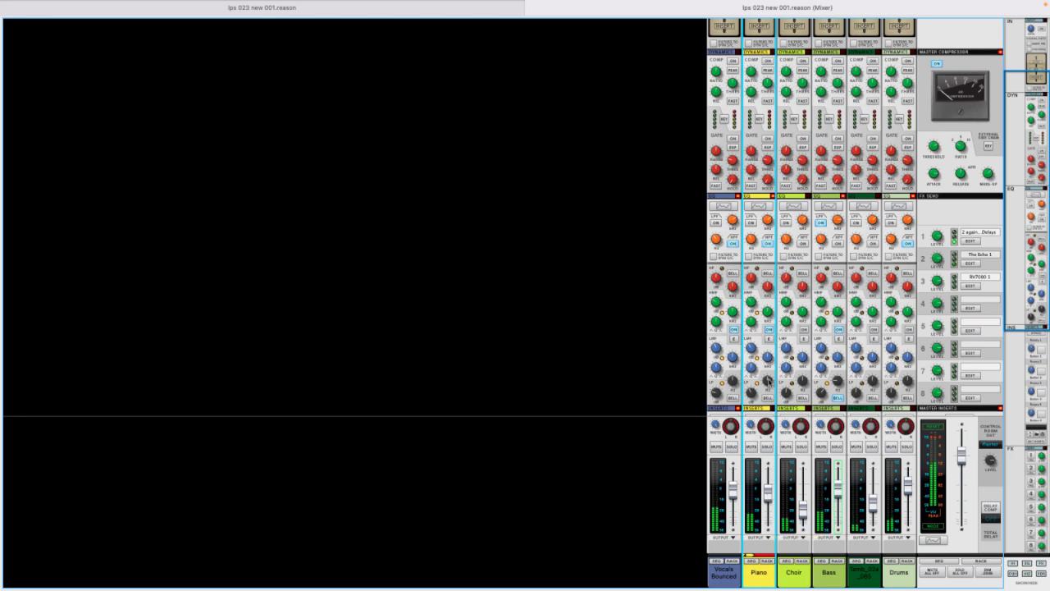
mouse_move(752, 393)
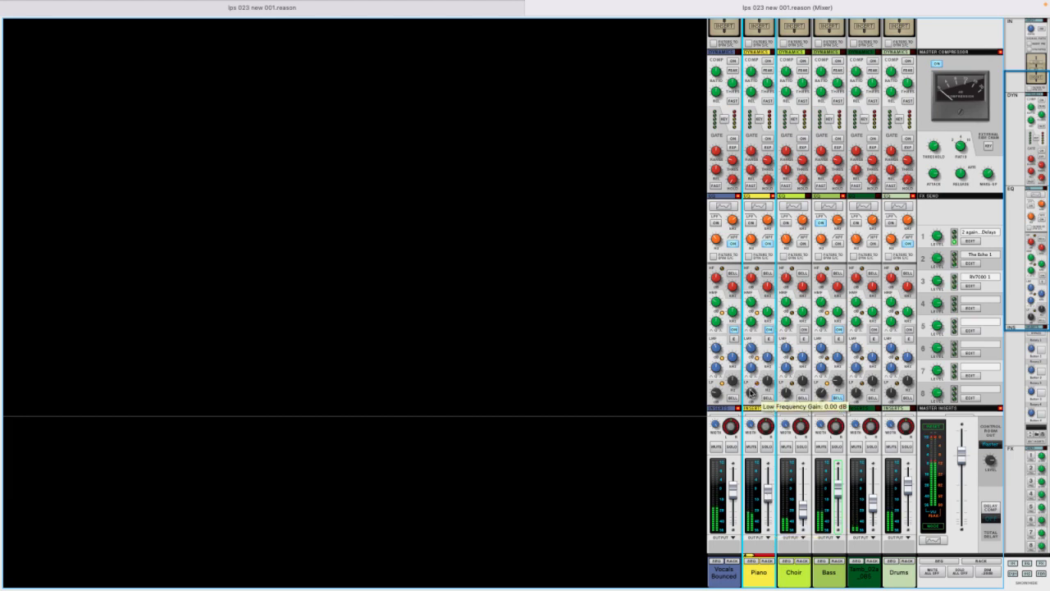
drag(755, 383, 754, 396)
mouse_move(750, 348)
drag(751, 350, 755, 354)
drag(768, 492, 770, 506)
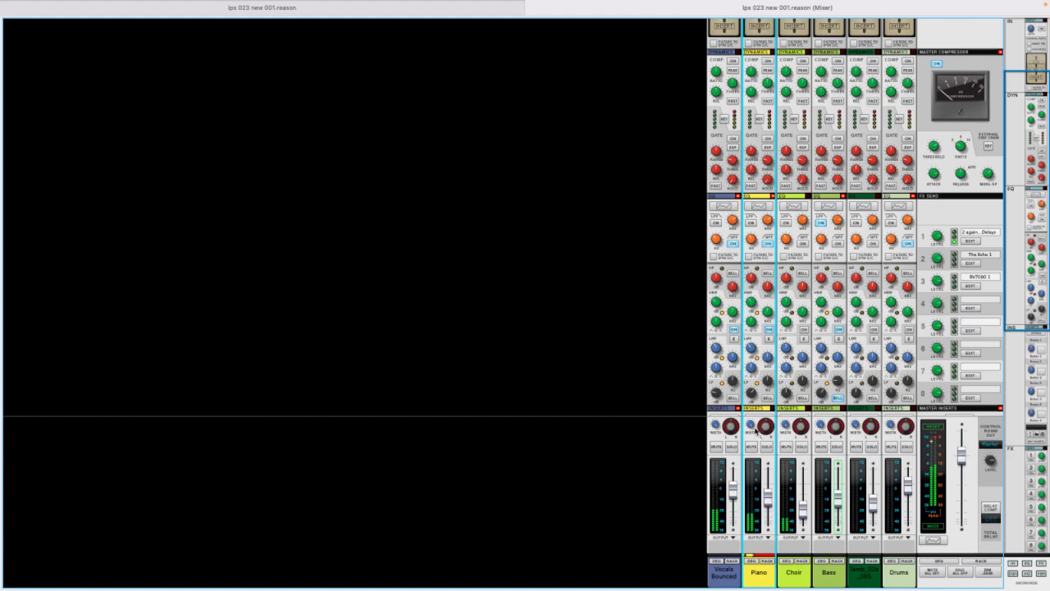
- Set the Mid - Side rotary of the Mastering MidSide Varimu A master insert to 82
click(453, 8)
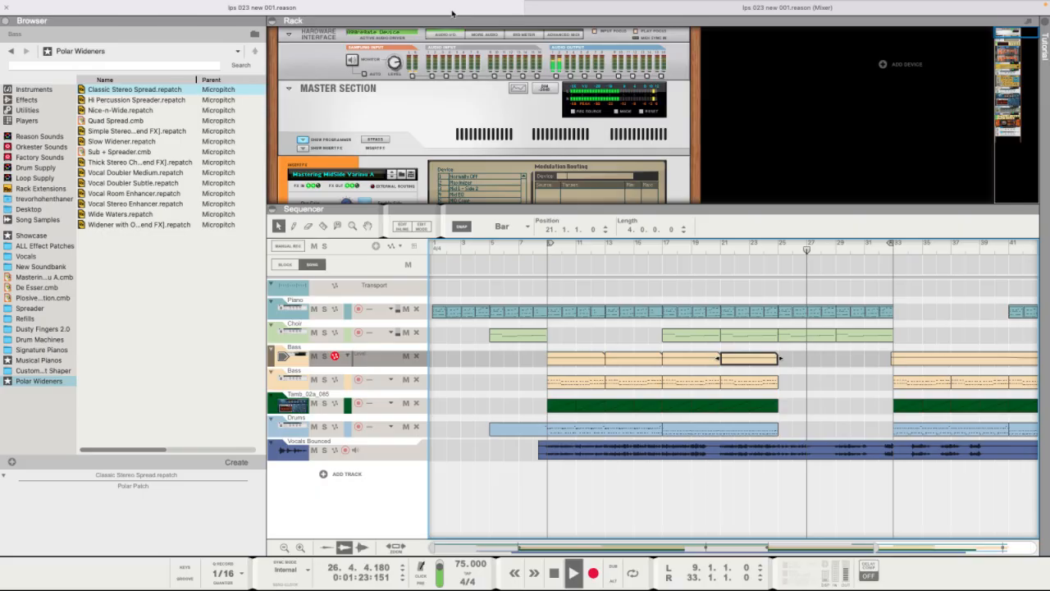
scroll(424, 134, down, 4)
click(370, 153)
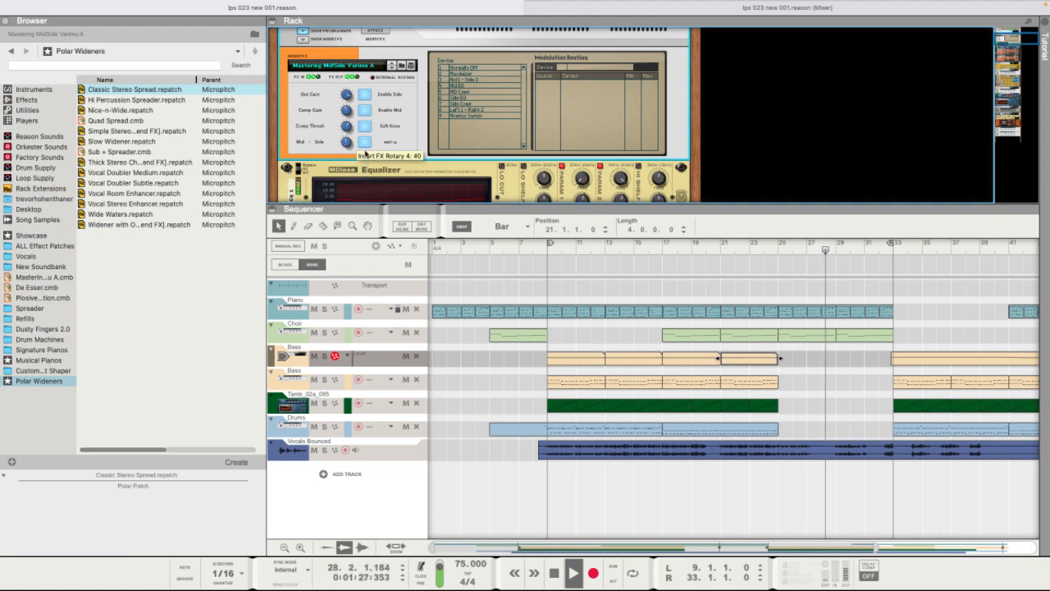
mouse_move(348, 145)
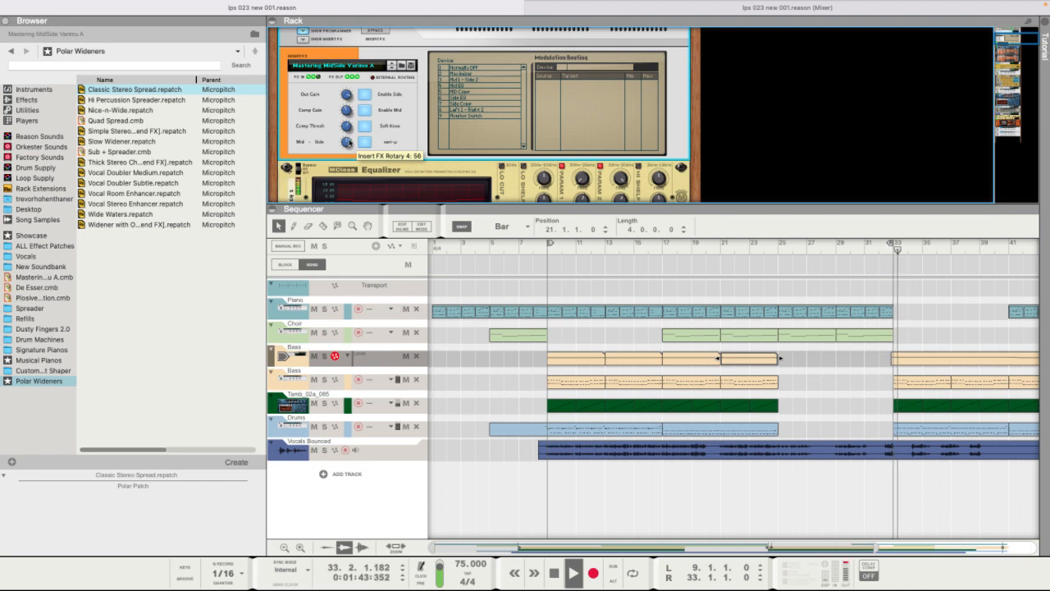
drag(347, 144, 354, 140)
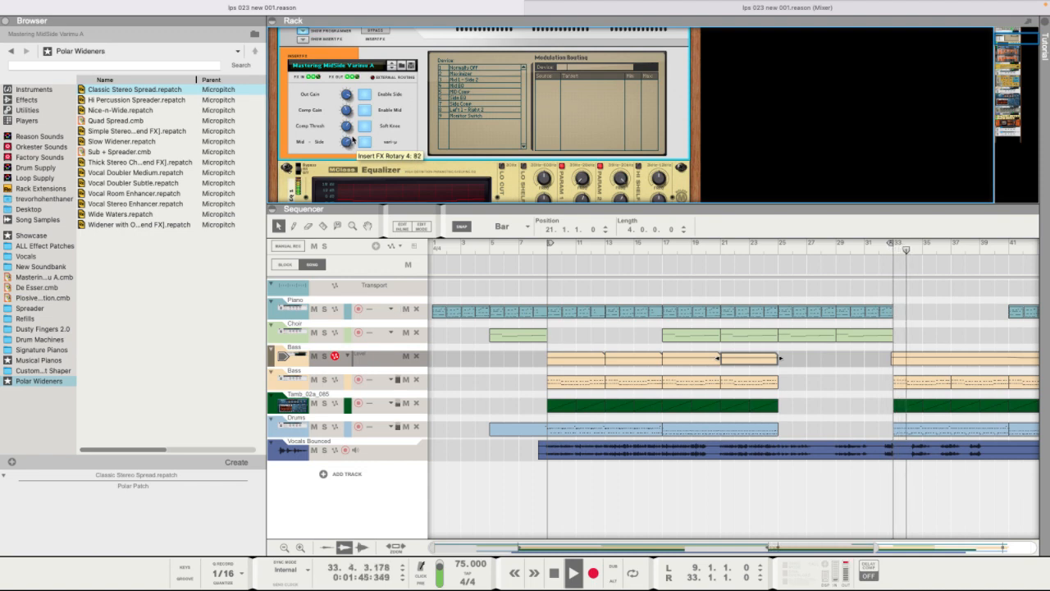
- Lower the early level points in the Bass automation clip starting at bar 33, then close the clip
scroll(872, 328, right, 3)
double_click(867, 362)
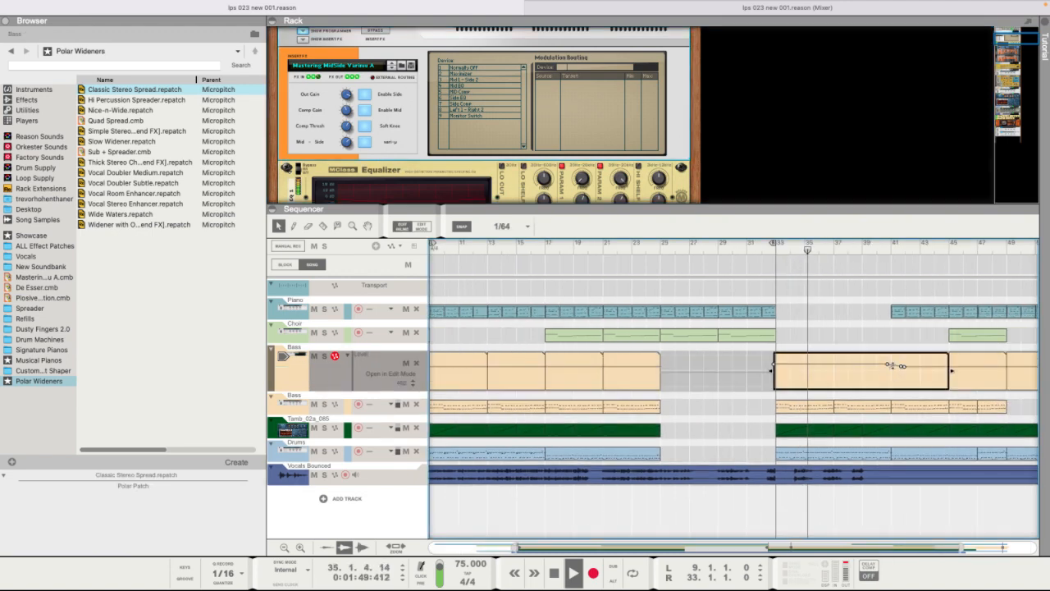
click(887, 363)
mouse_move(772, 363)
mouse_down()
mouse_move(902, 369)
mouse_move(766, 372)
mouse_up()
double_click(673, 230)
drag(671, 247, 720, 333)
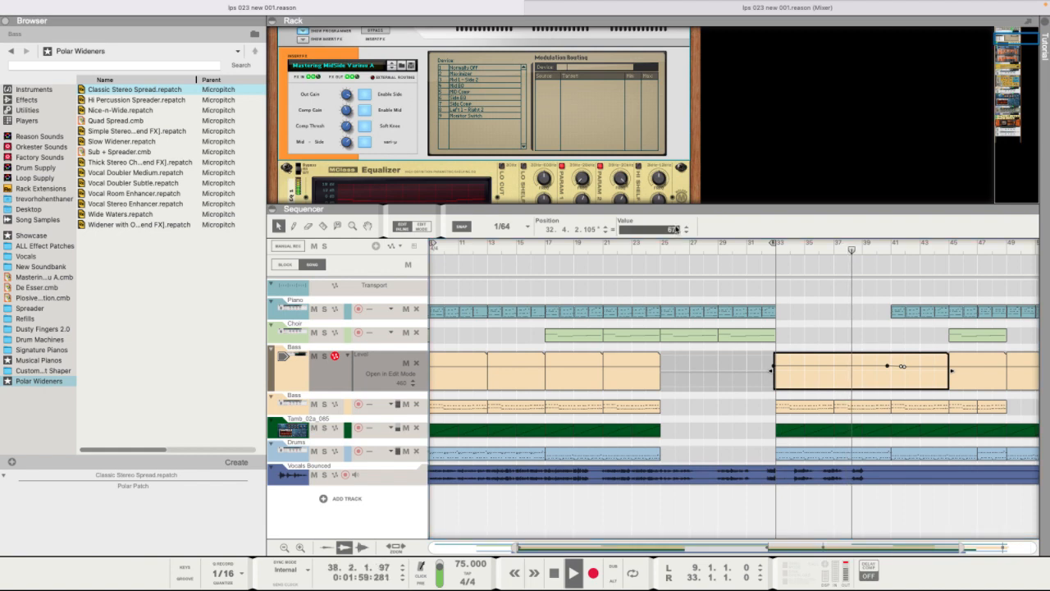
key(Return)
click(810, 336)
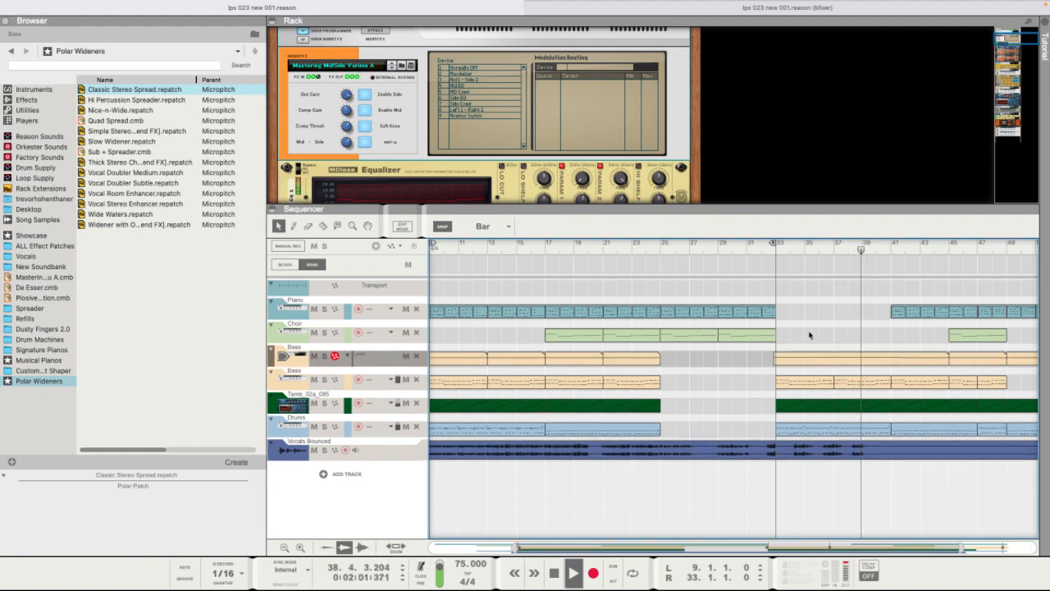
- Open the Bass level automation clip starting at bar 33 while the song plays
scroll(817, 330, right, 4)
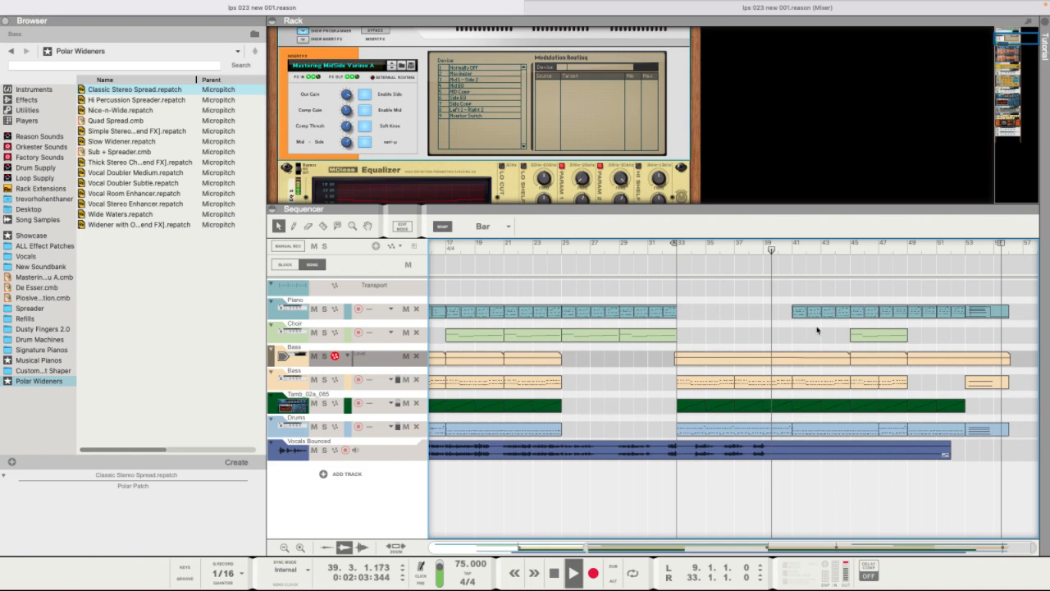
click(800, 361)
double_click(800, 361)
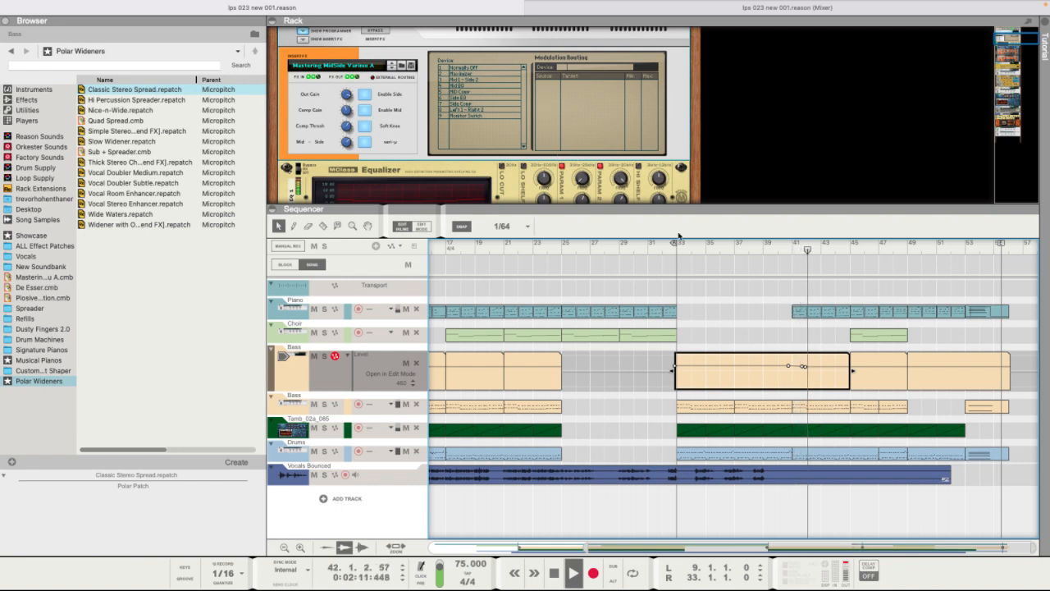
- Reset the Piano channel's high-mid EQ gain and set the Compression rotary of the Piano Combinator to 19
click(620, 8)
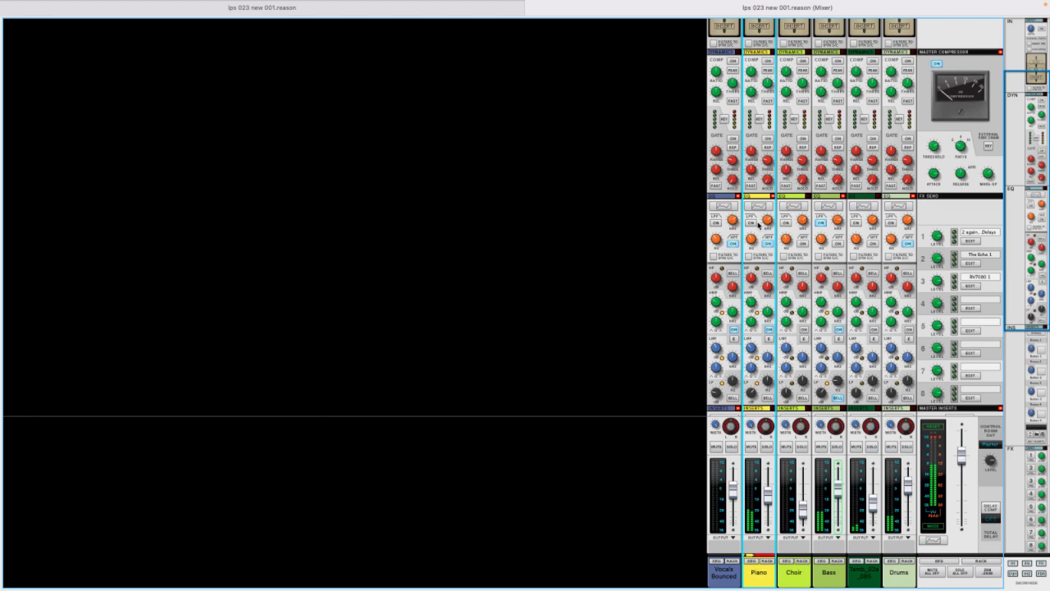
drag(752, 295, 752, 300)
super+click(752, 300)
click(767, 560)
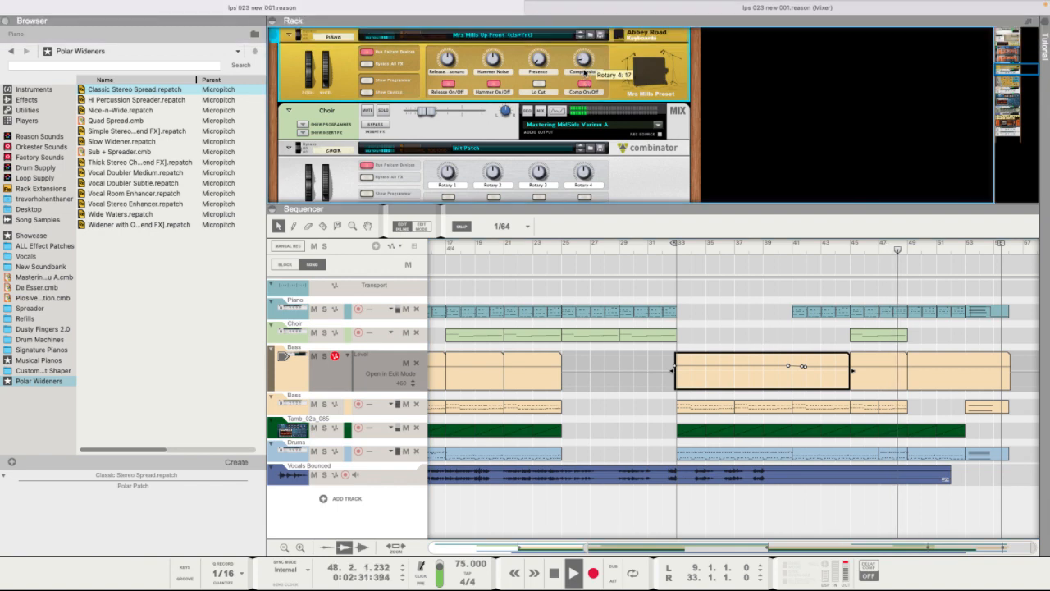
drag(587, 82, 584, 72)
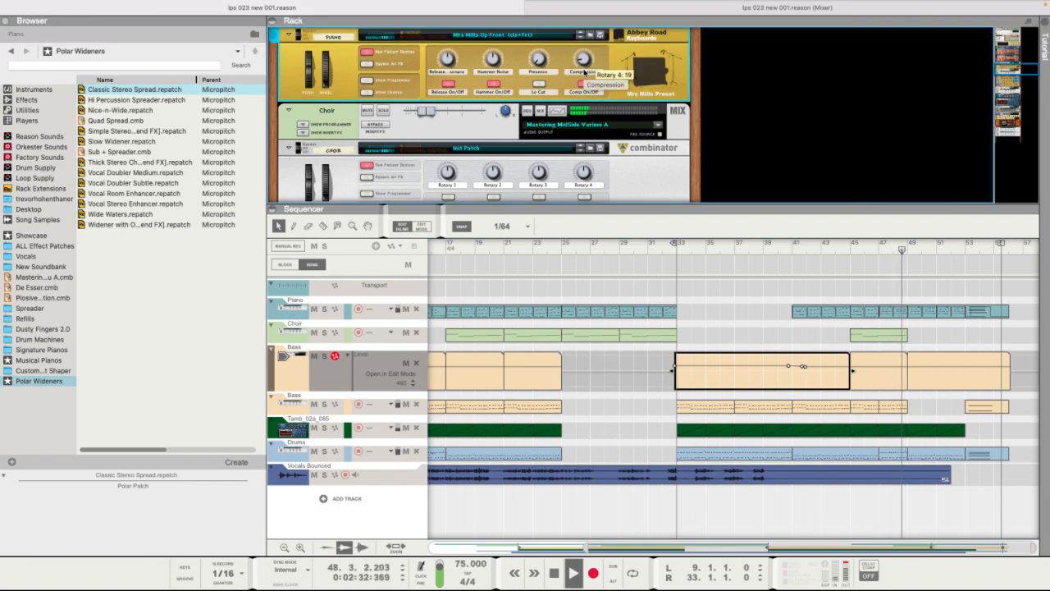
click(632, 9)
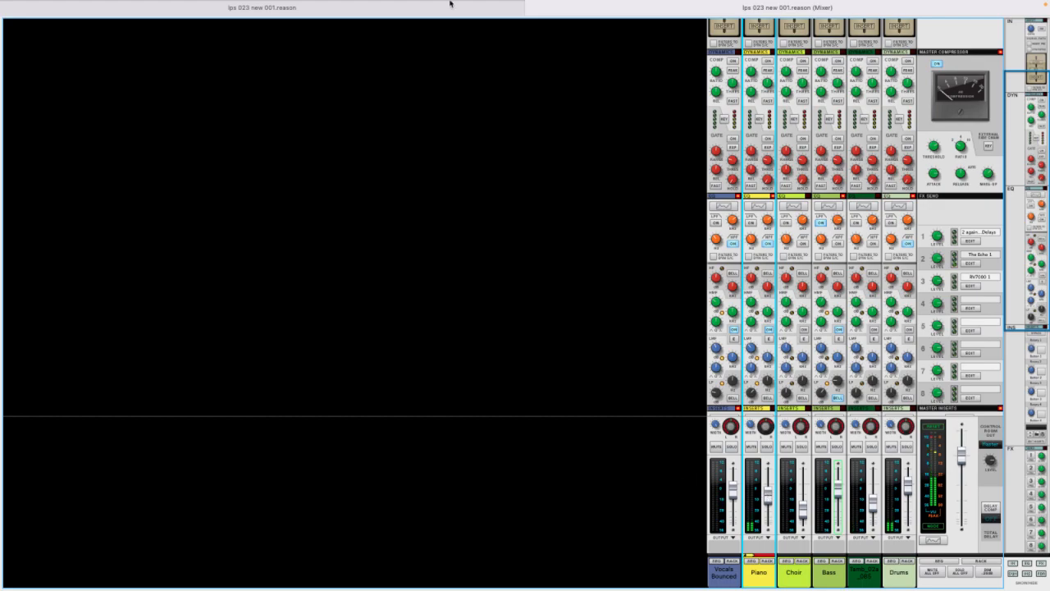
- Stop playback, close the Bass automation clip and place the playhead at bar 39
mouse_move(448, 5)
click(435, 39)
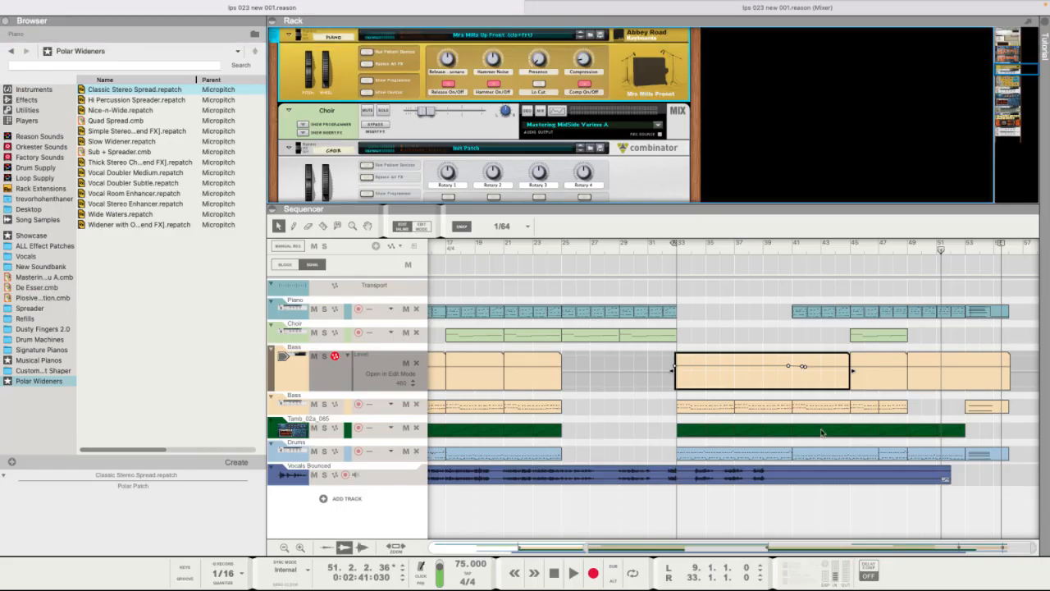
key(super+e)
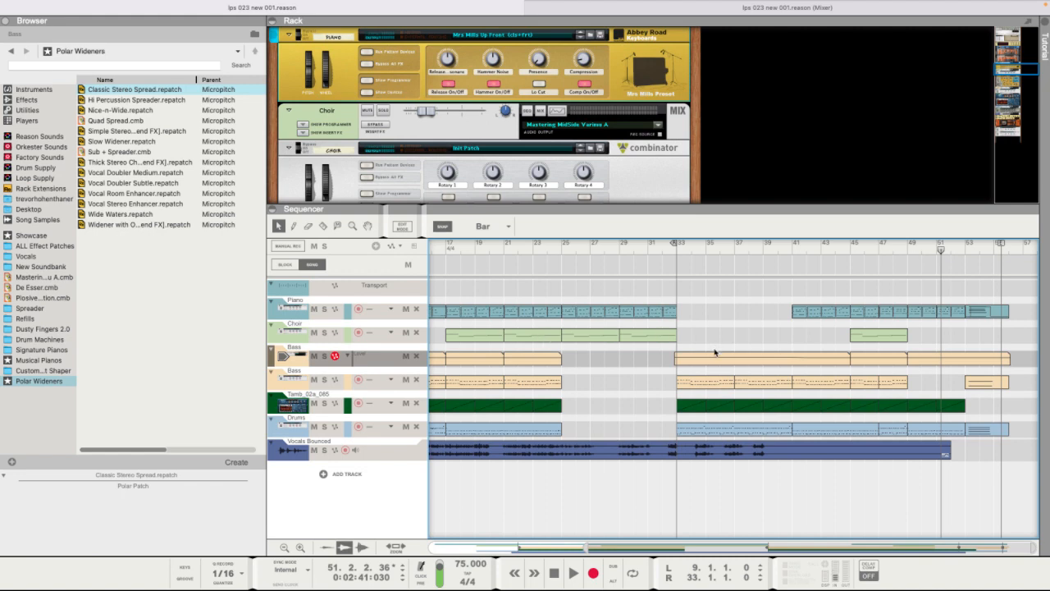
click(794, 247)
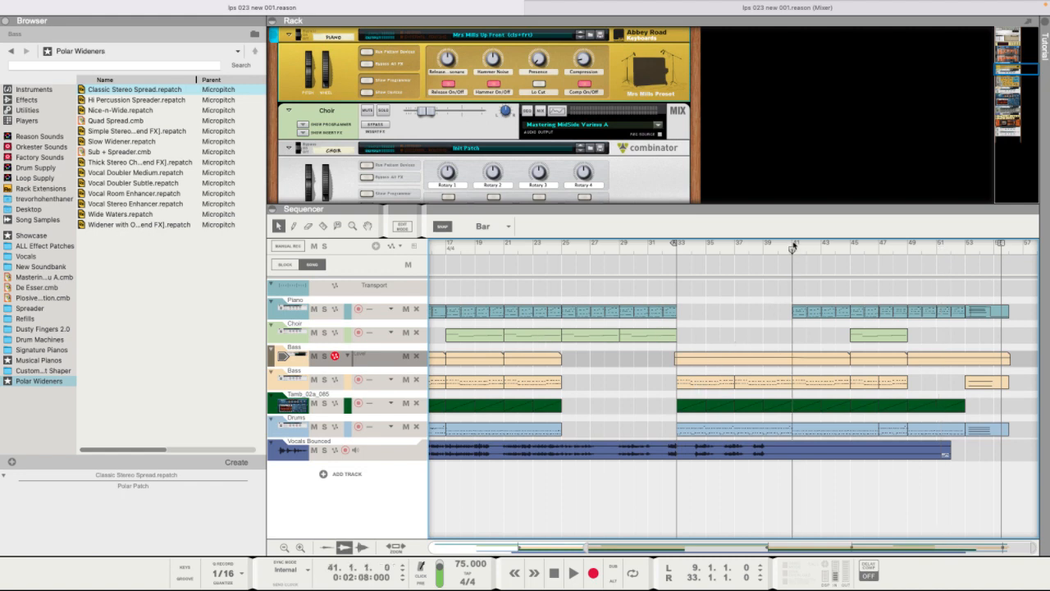
click(777, 249)
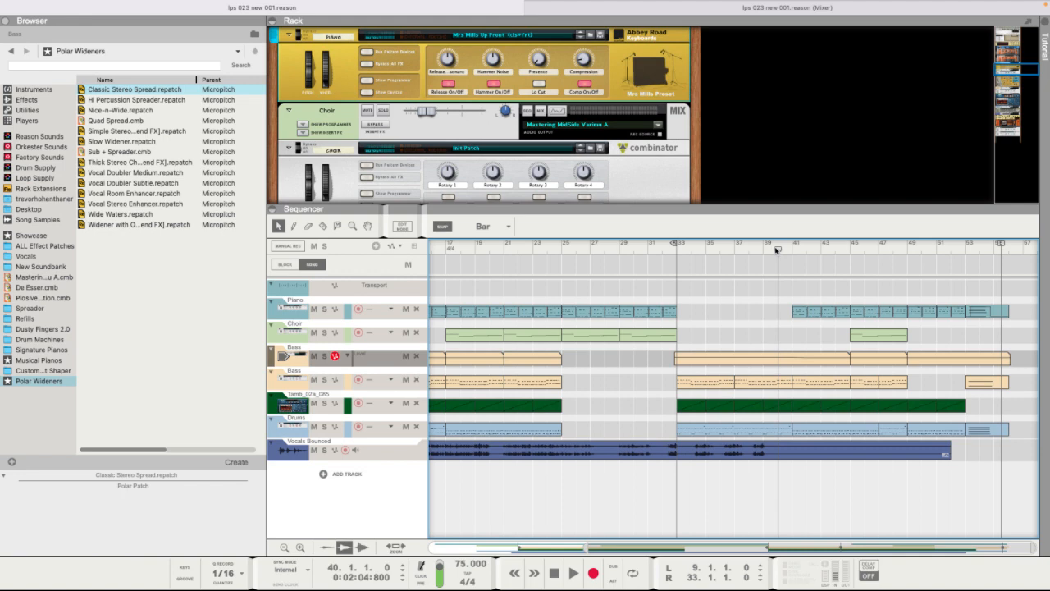
click(765, 249)
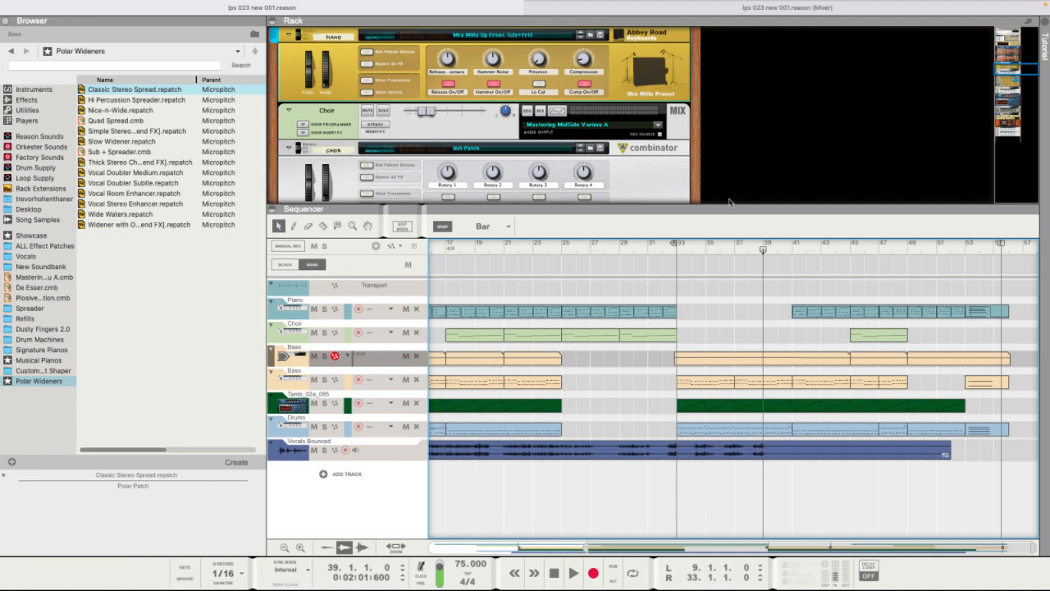
click(711, 10)
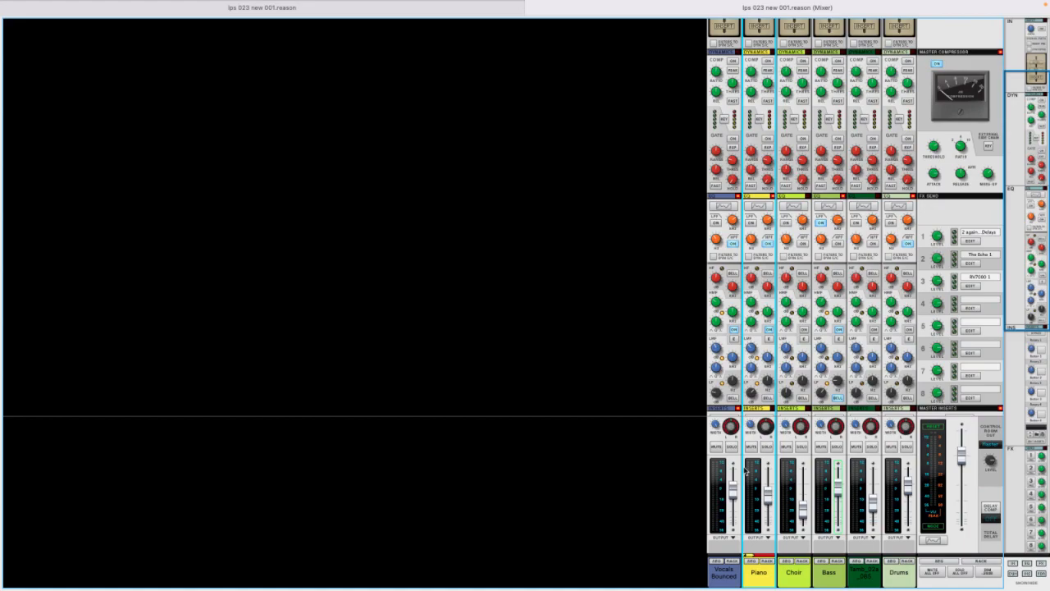
click(446, 11)
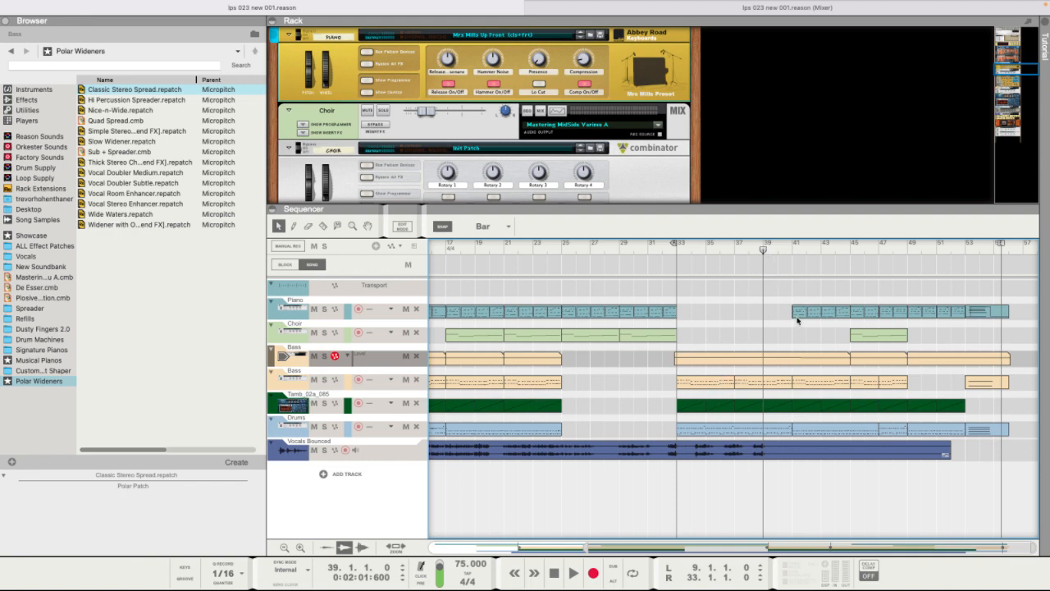
click(795, 245)
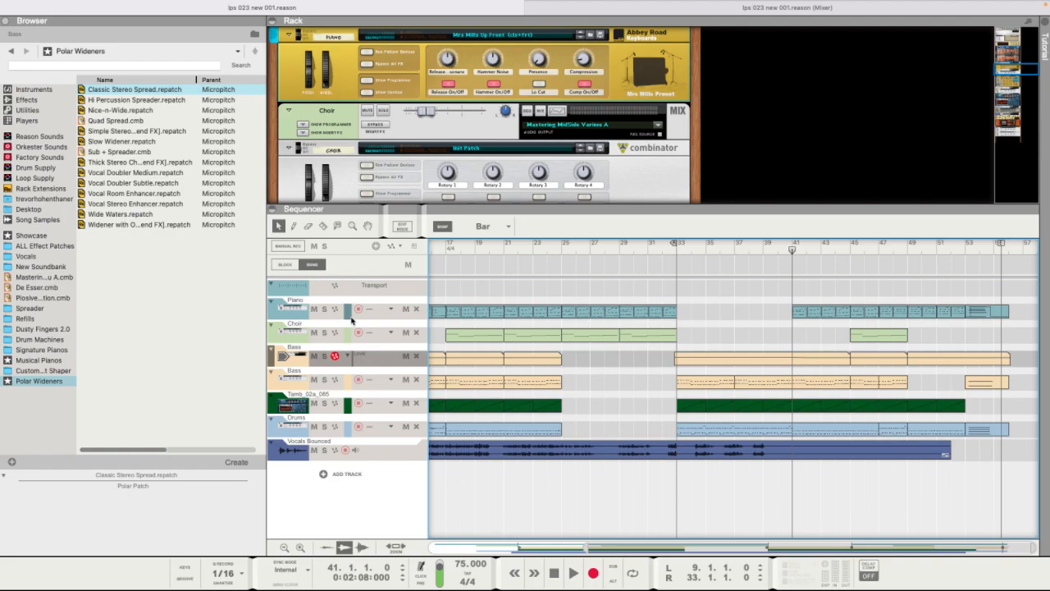
click(659, 12)
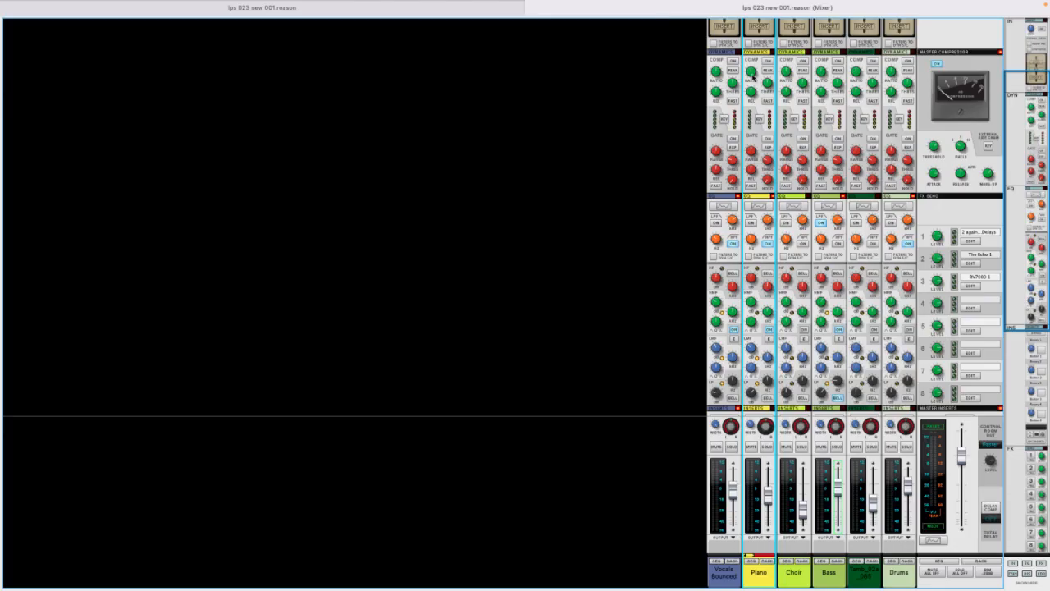
click(376, 32)
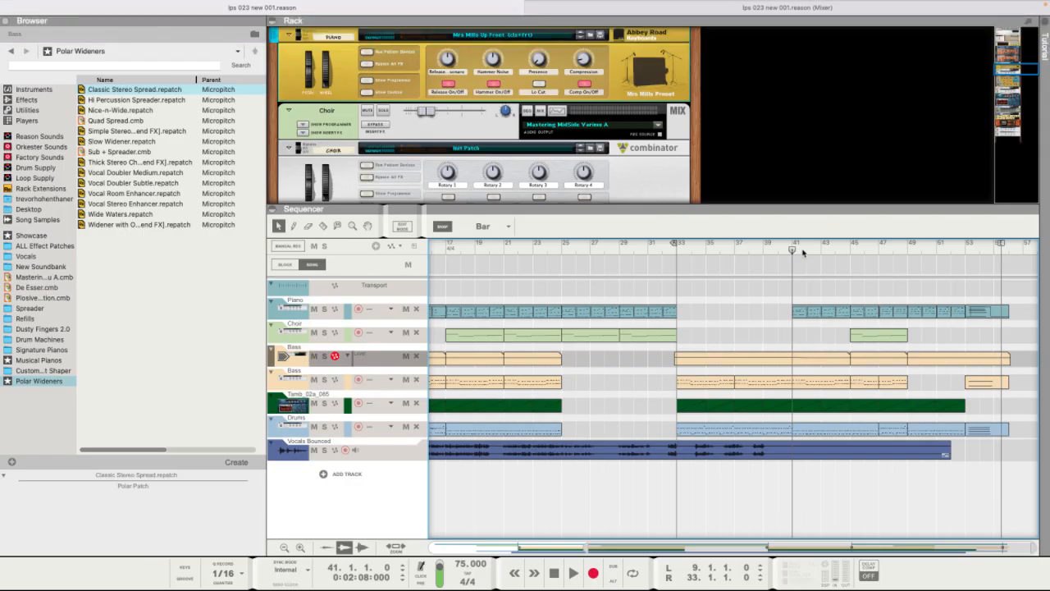
click(765, 248)
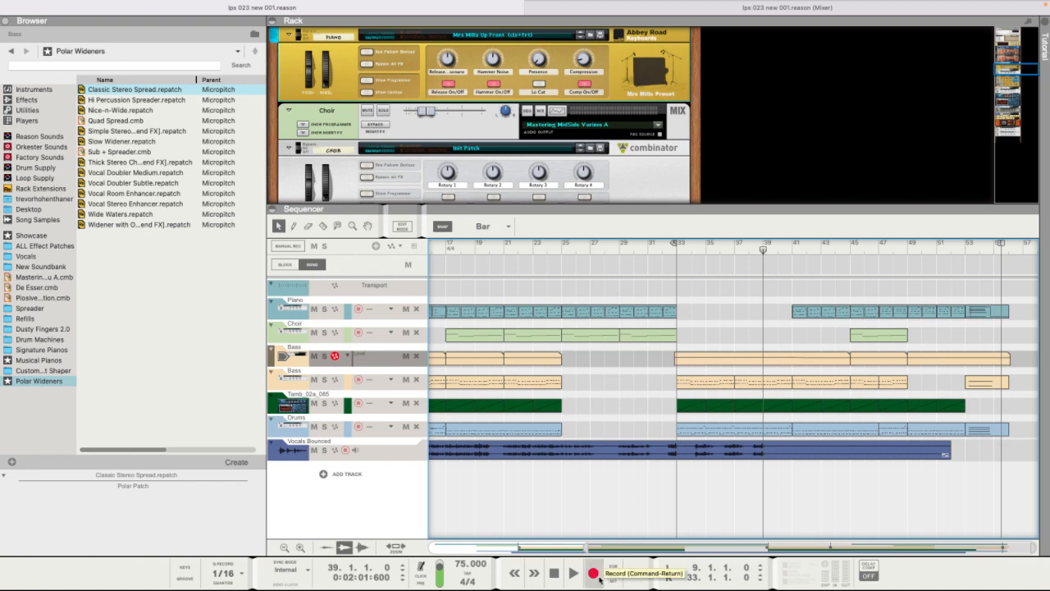
click(595, 574)
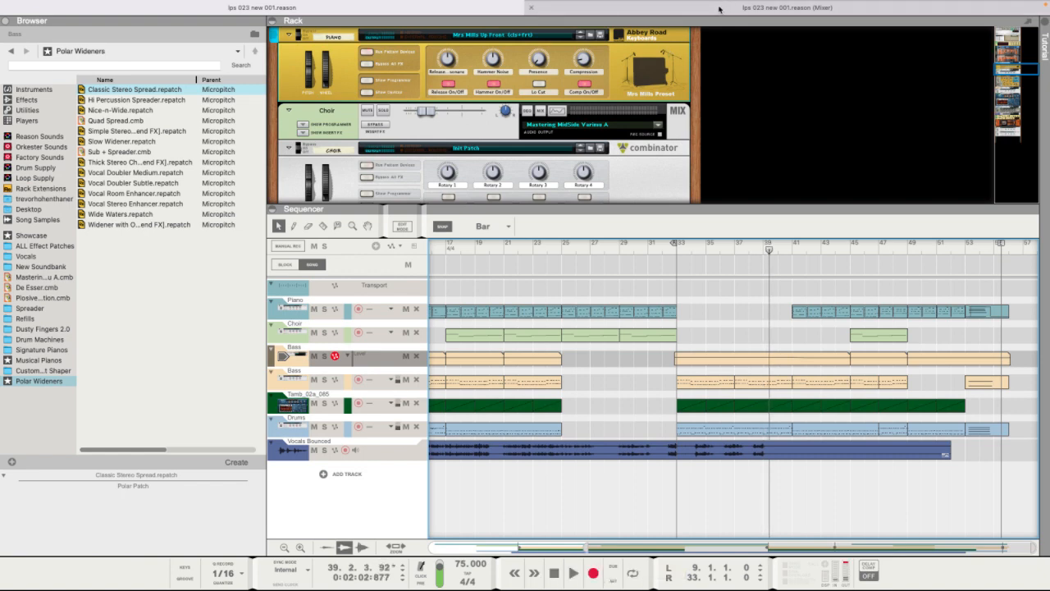
- Add a Level automation lane for the Piano channel's fader
click(720, 10)
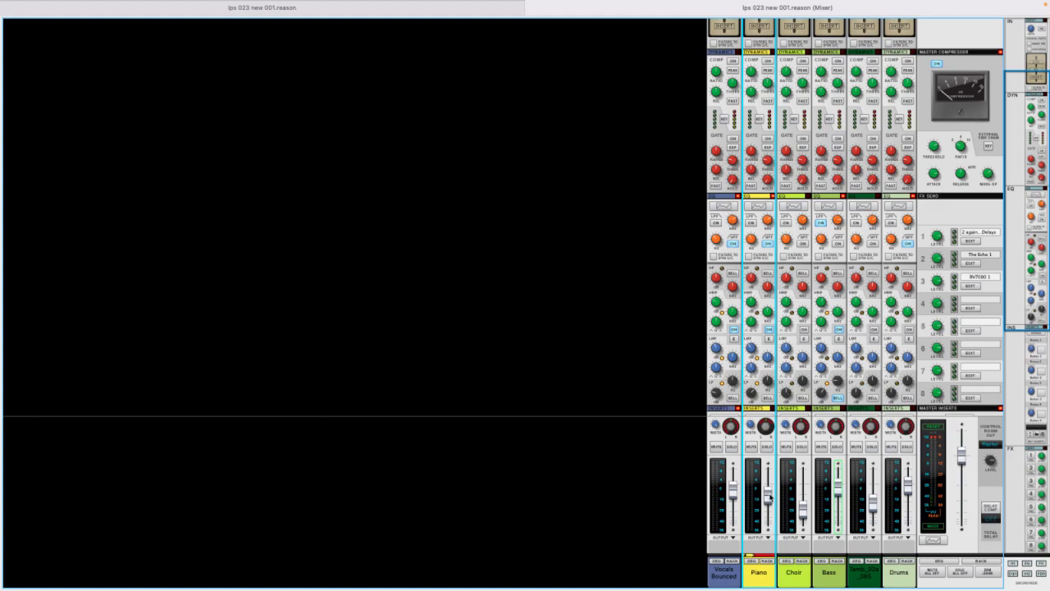
right_click(770, 496)
click(789, 499)
click(501, 13)
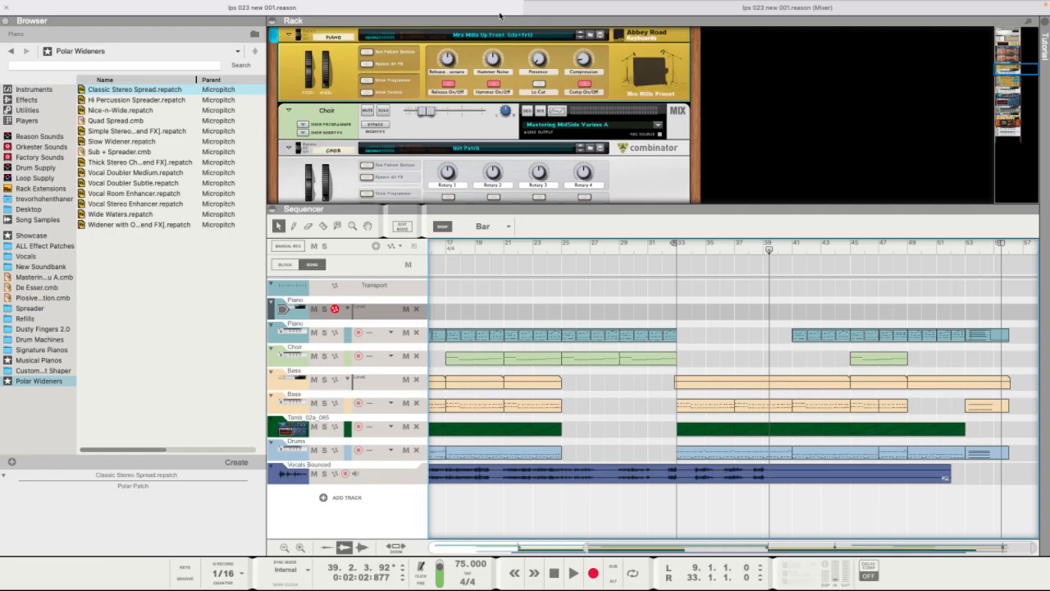
- Record Piano level automation from bar 41, raising the Piano fader slightly, and stop recording after bar 47
click(762, 244)
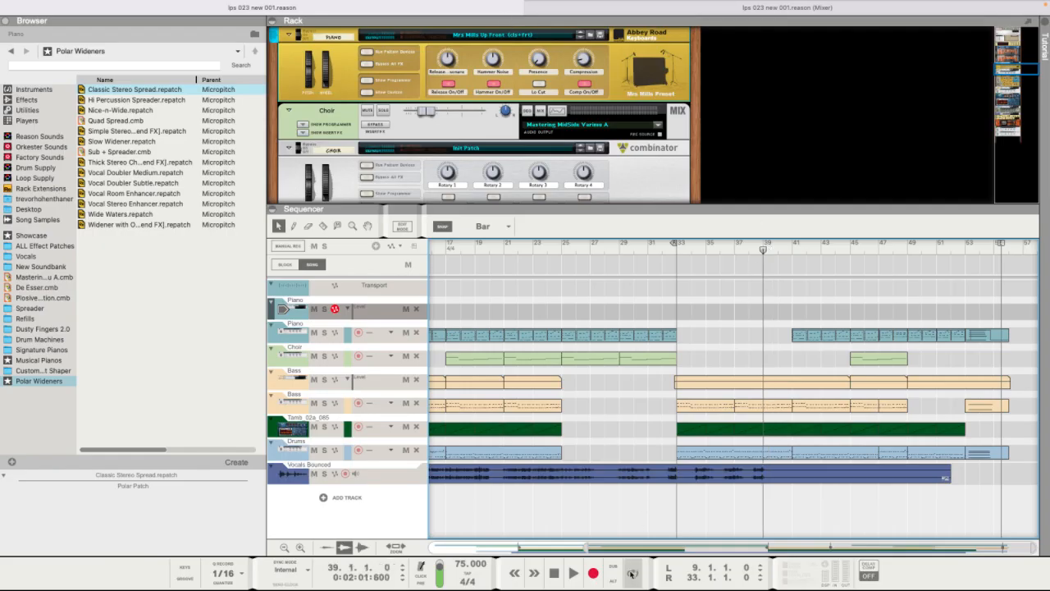
click(796, 247)
click(574, 573)
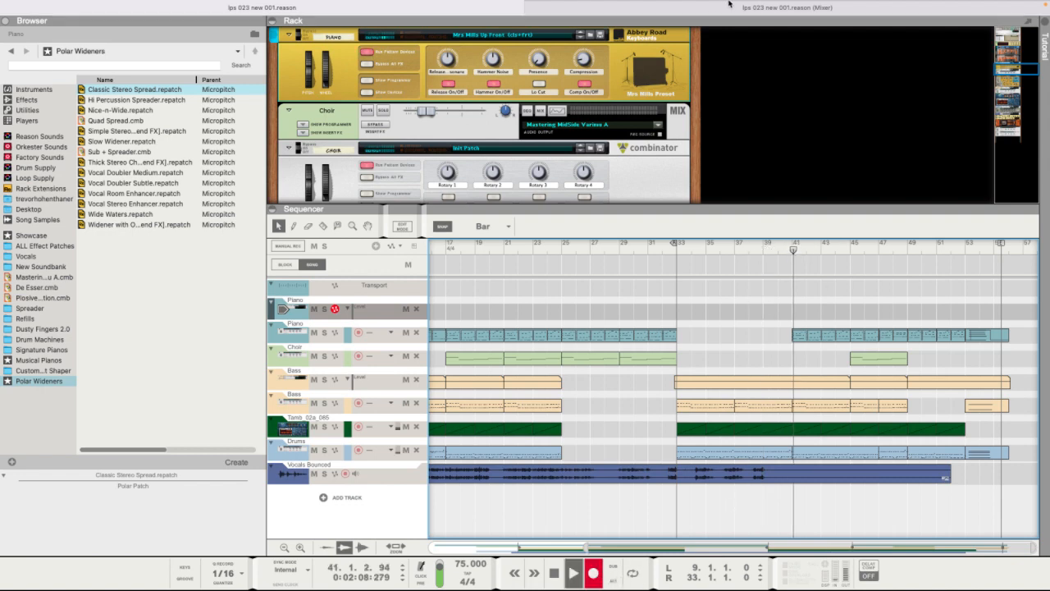
click(729, 4)
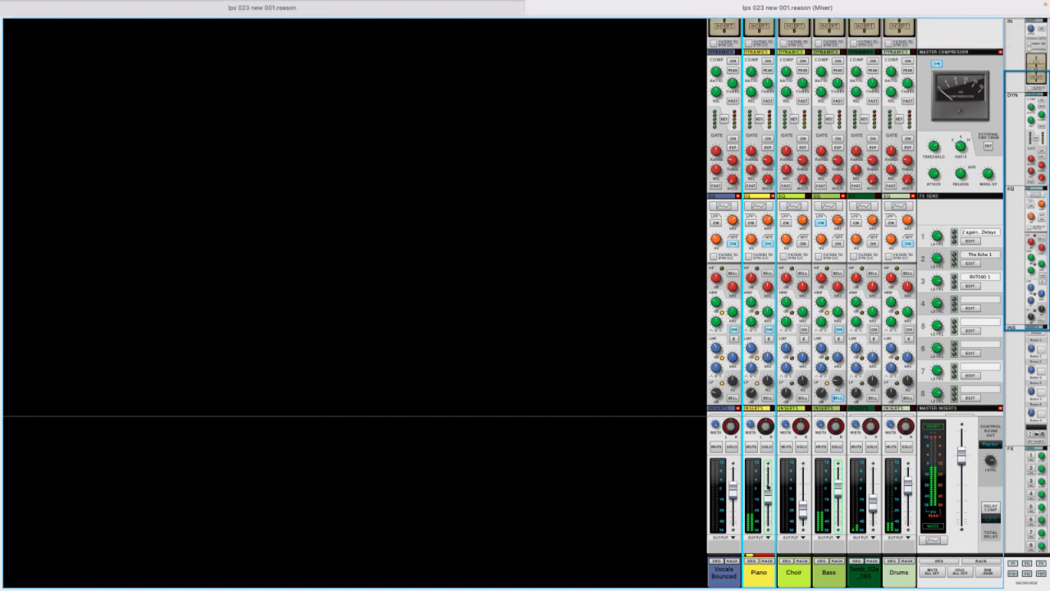
drag(770, 506, 768, 497)
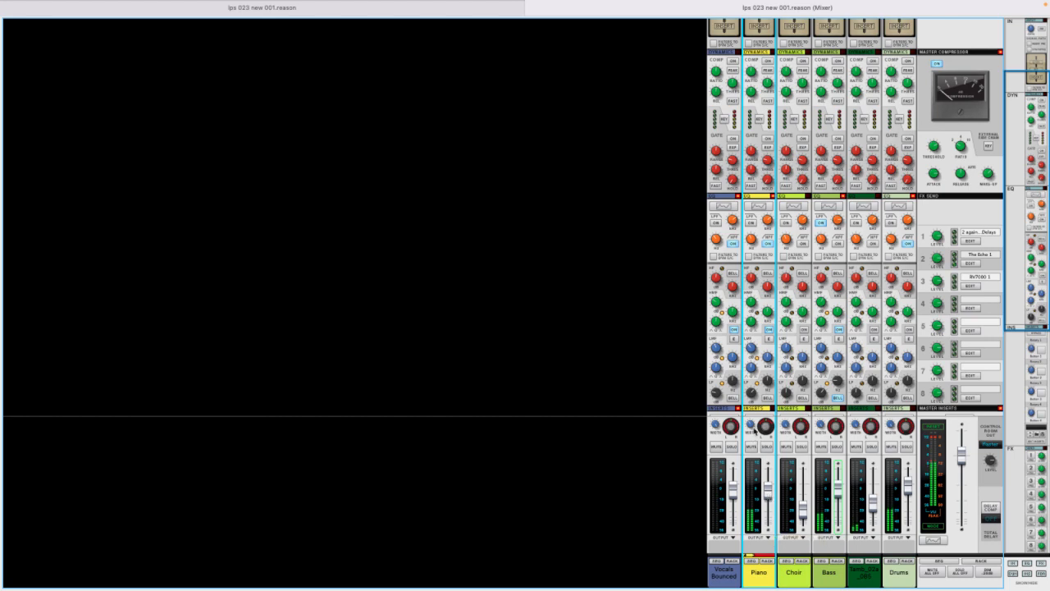
click(429, 40)
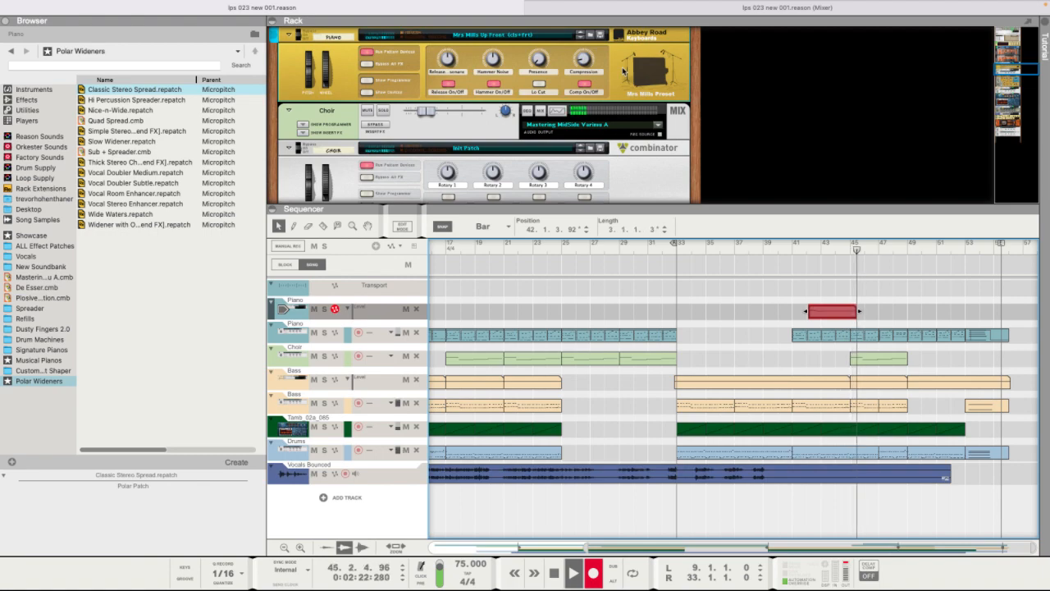
key(F5)
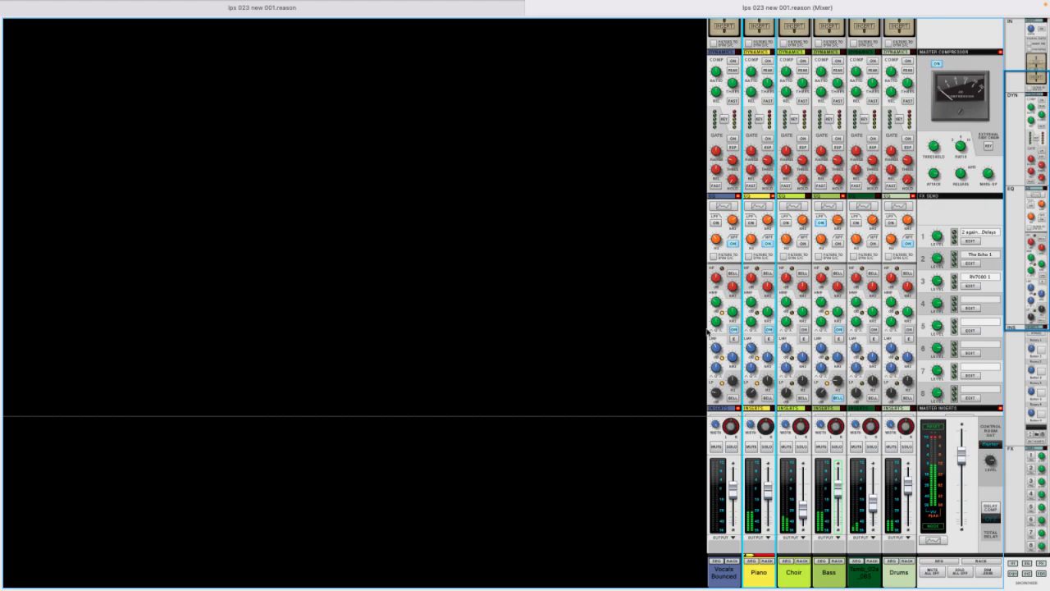
click(502, 8)
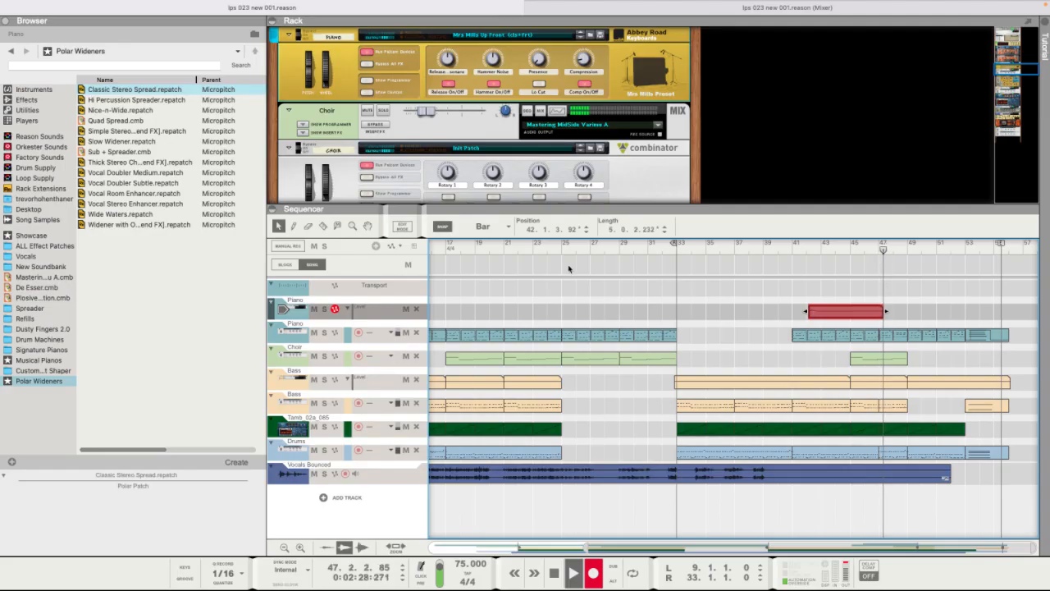
key(space)
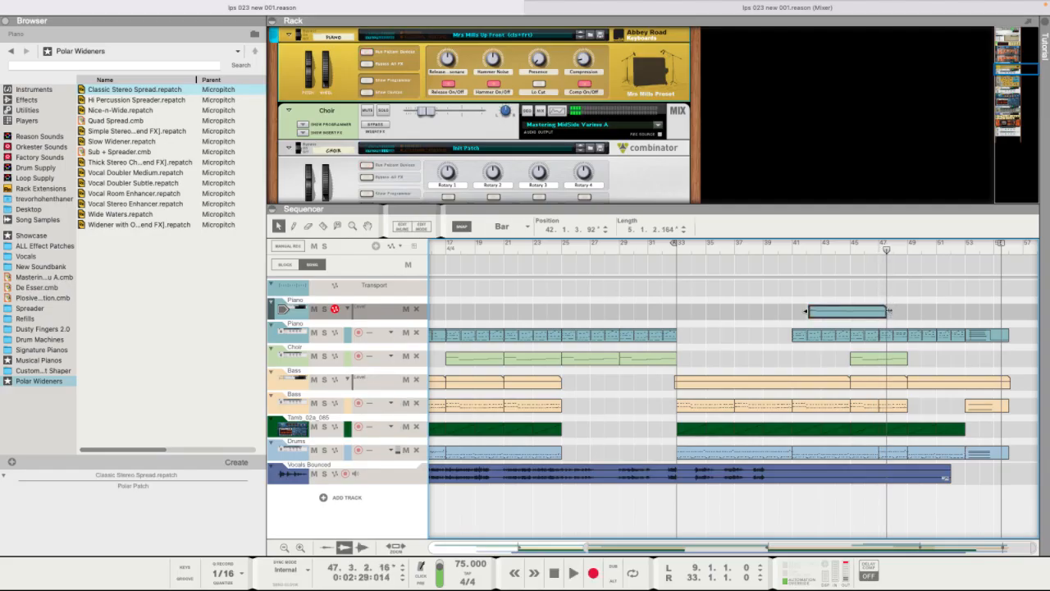
- Stretch the recorded Piano level automation clip to run from about bar 41 to about bar 55, then close it
drag(887, 311, 996, 310)
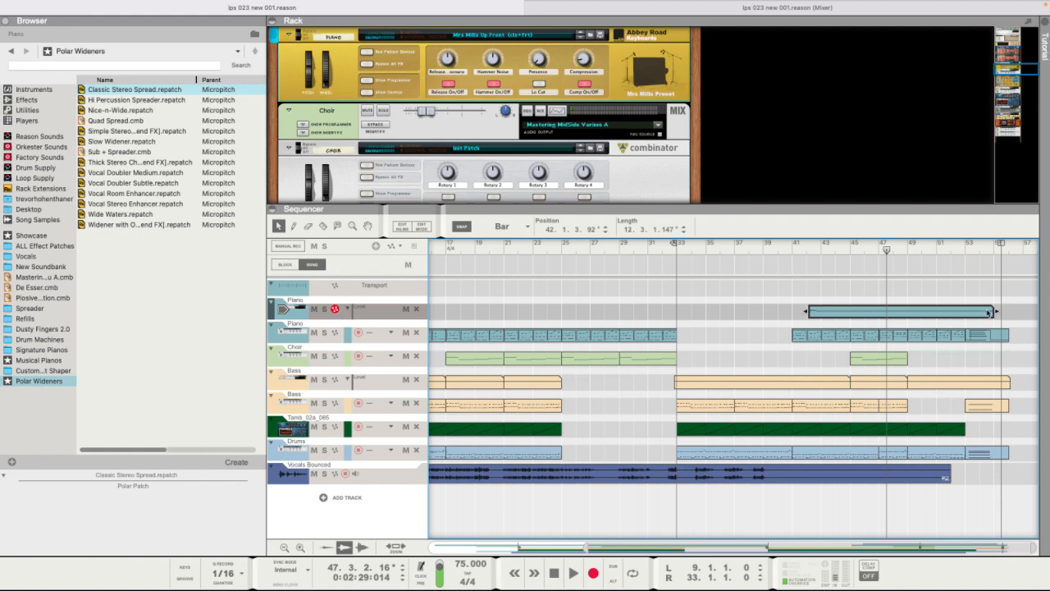
double_click(820, 314)
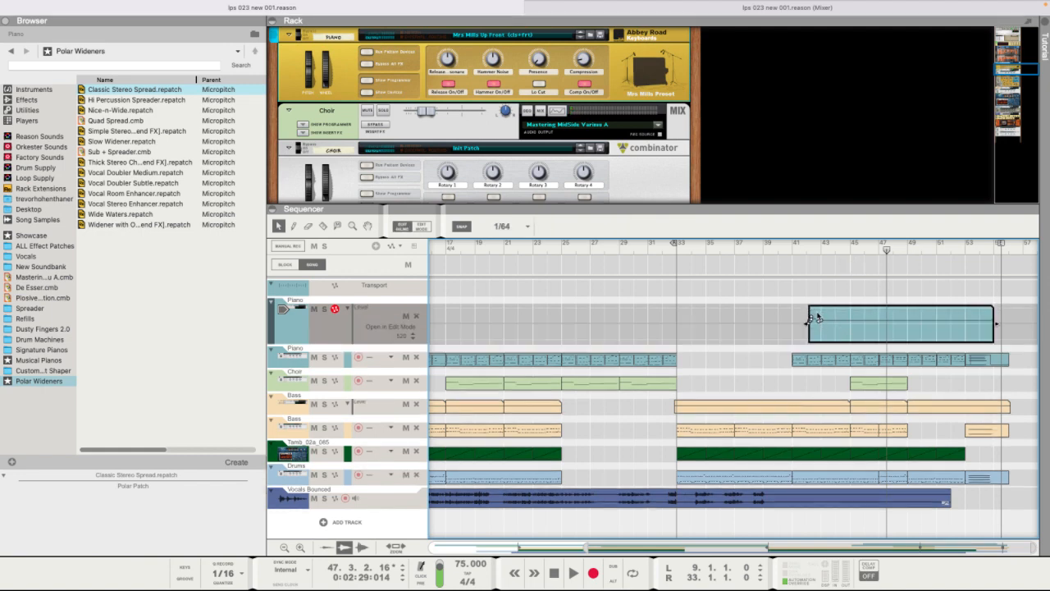
click(812, 322)
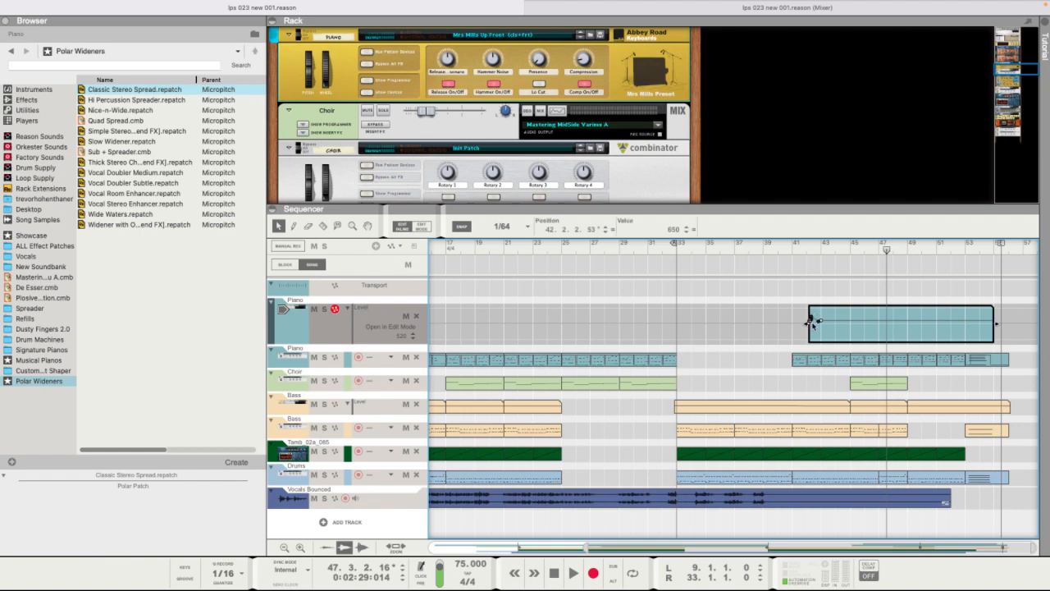
click(810, 324)
drag(804, 323, 785, 325)
click(517, 222)
click(510, 226)
drag(785, 325, 792, 327)
click(812, 301)
- Play the song from about bar 40 to check the Piano automation in the mixer
click(774, 248)
key(space)
click(592, 13)
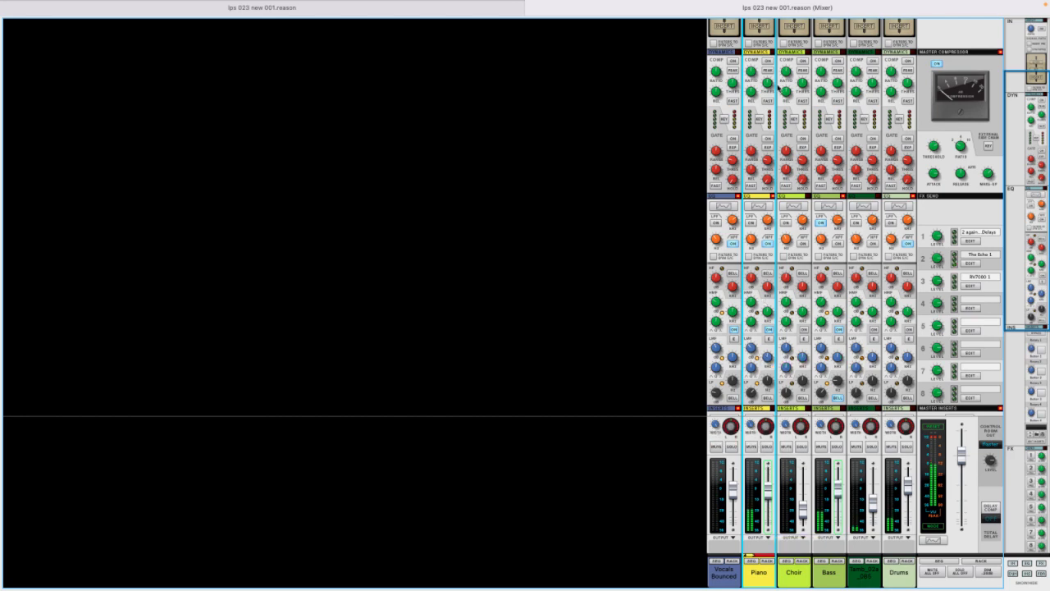
- Create an Audiomatic Retro Transformer as a send effect in the master section and return to the mixer
scroll(771, 70, up, 3)
mouse_move(751, 34)
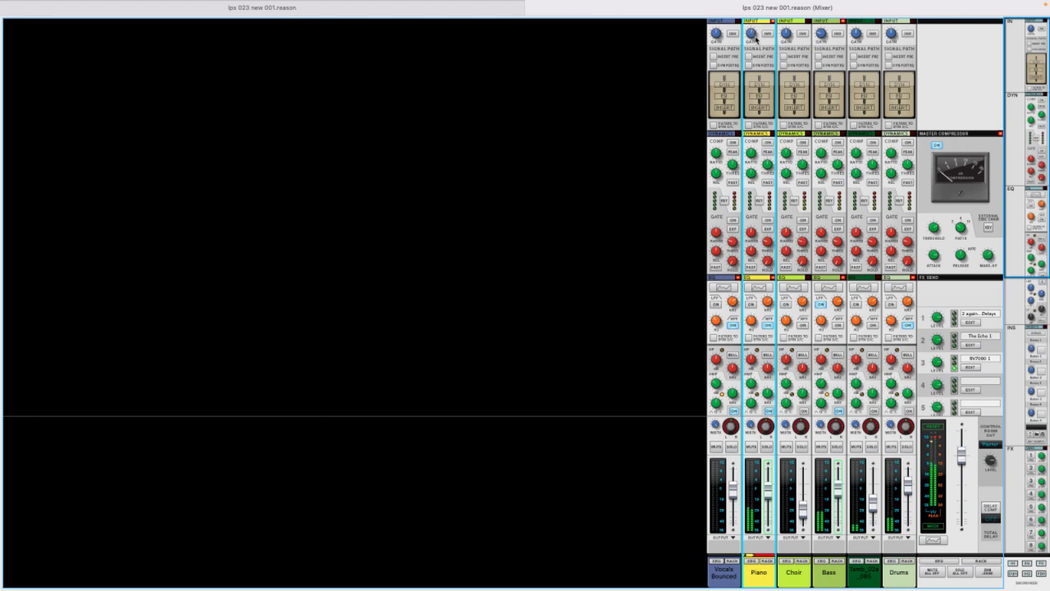
scroll(835, 367, down, 5)
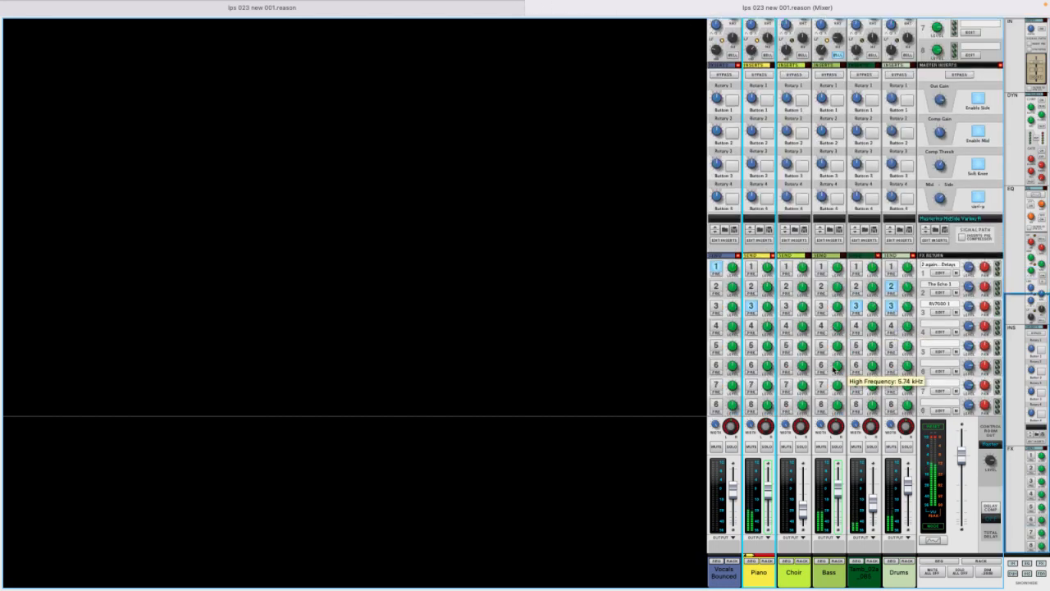
right_click(935, 326)
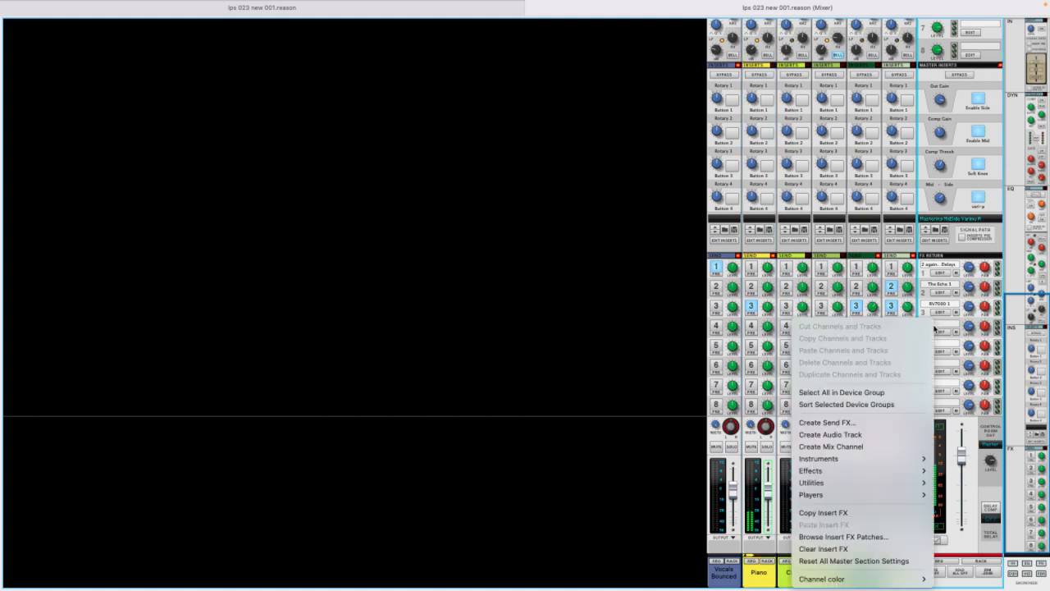
click(828, 422)
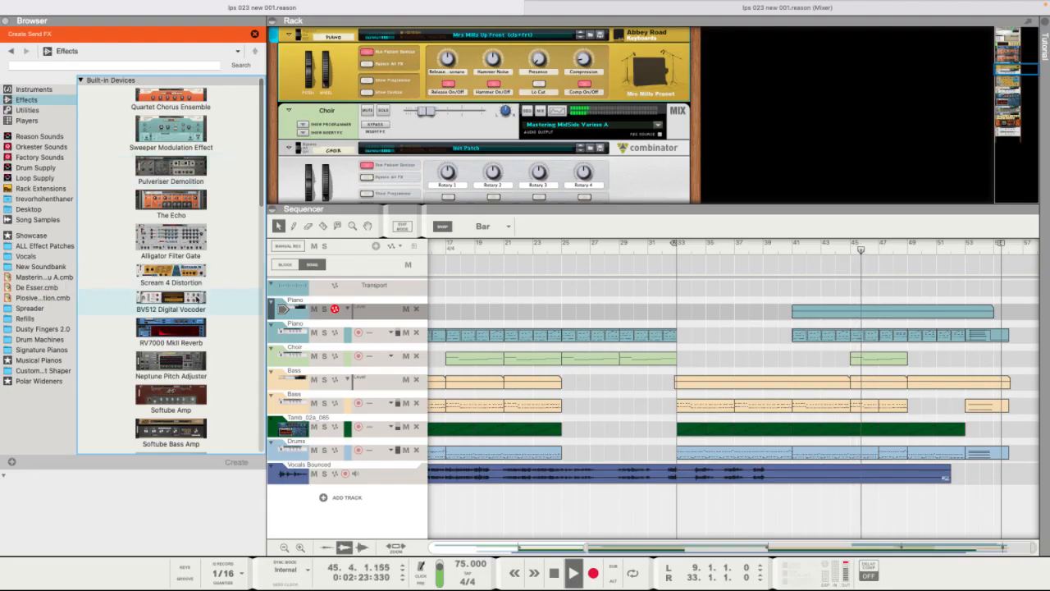
scroll(197, 301, down, 10)
scroll(197, 304, down, 5)
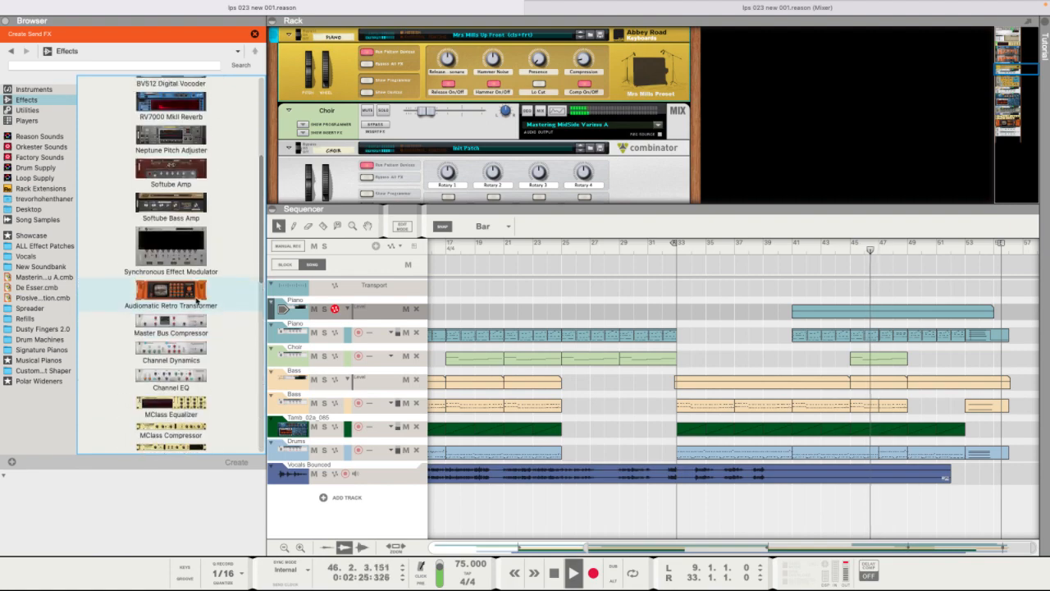
double_click(190, 292)
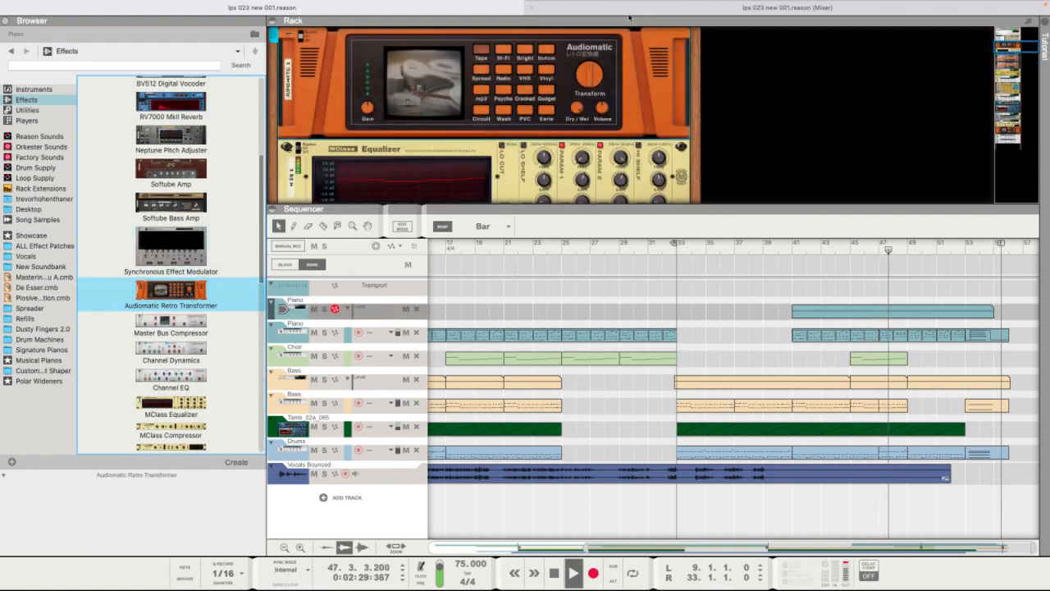
click(526, 50)
click(654, 6)
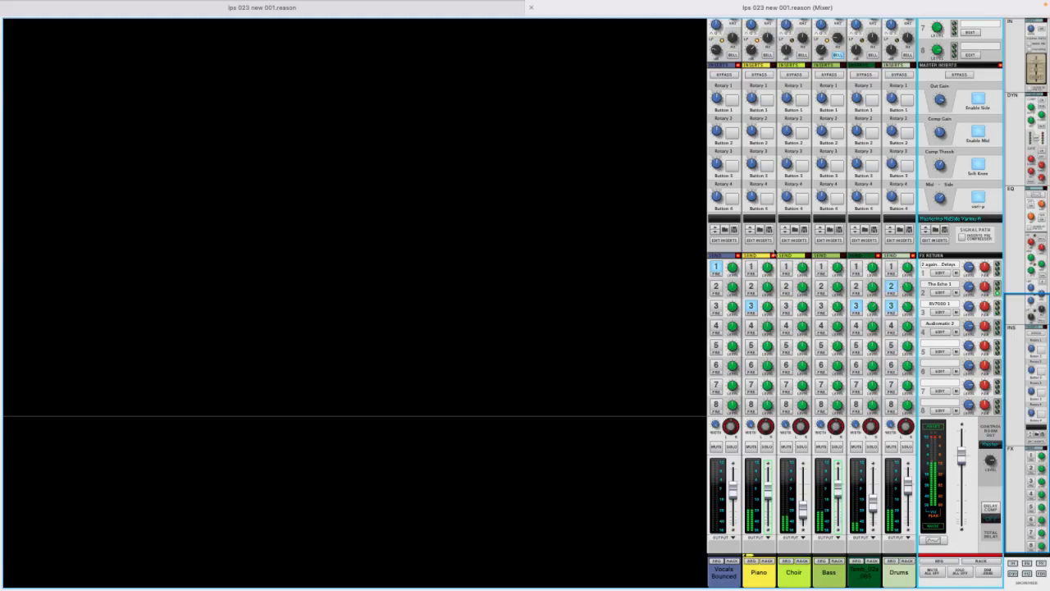
- Turn on the Piano channel's send 4 at -16.54 dB and choose the Gadget preset on the Audiomatic send effect
click(751, 326)
scroll(770, 337, down, 5)
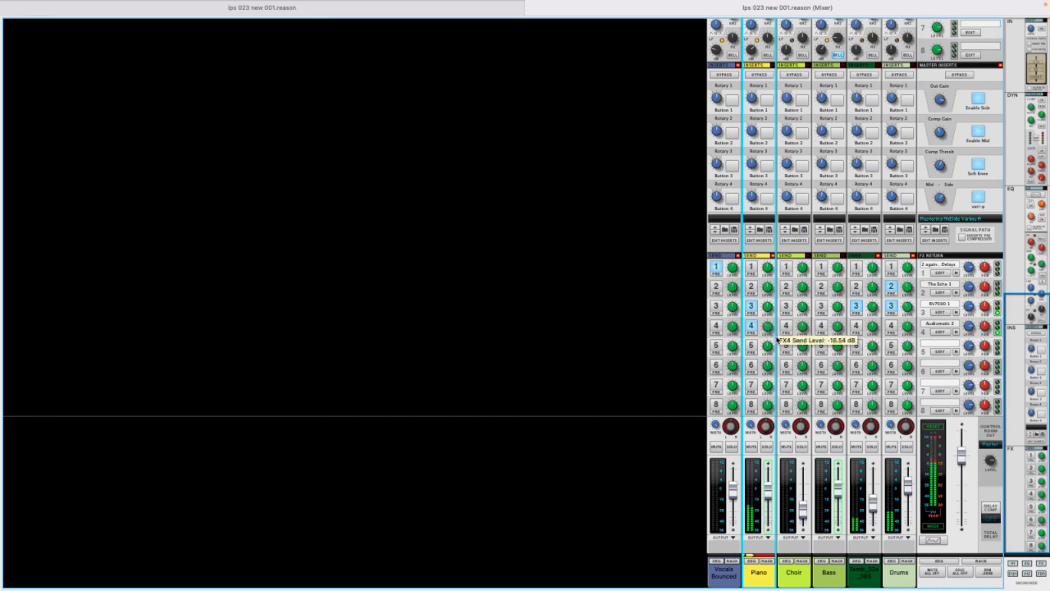
click(941, 332)
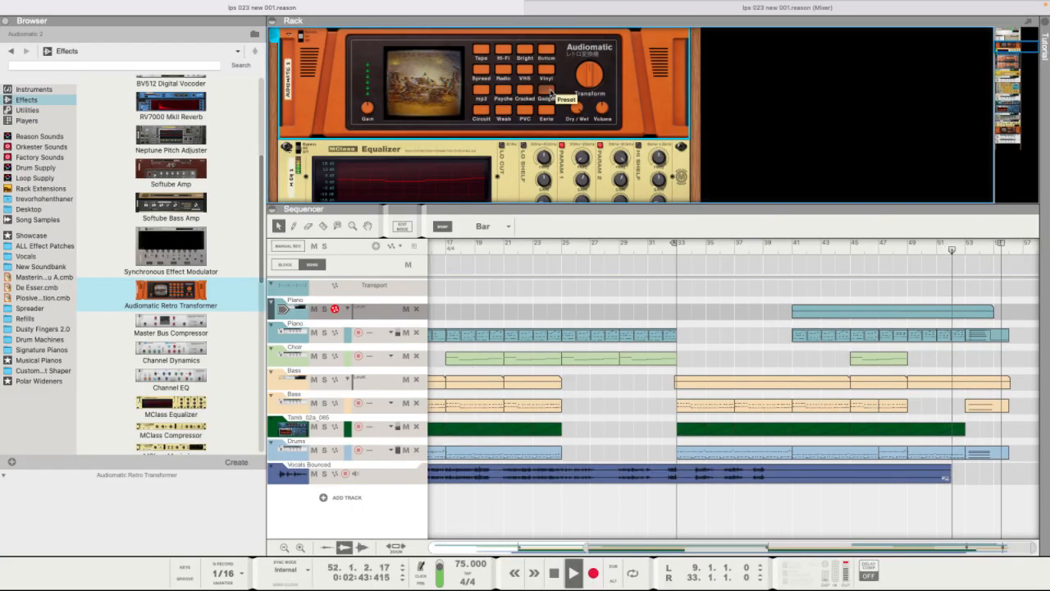
click(616, 7)
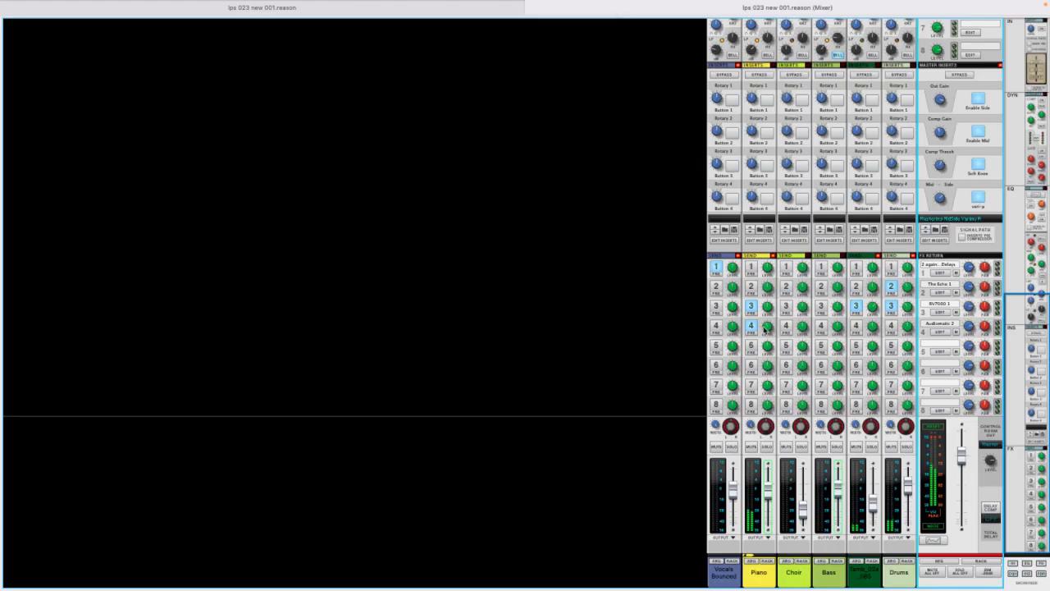
- Set the Piano channel's input gain to -0.57 dB
scroll(759, 336, up, 10)
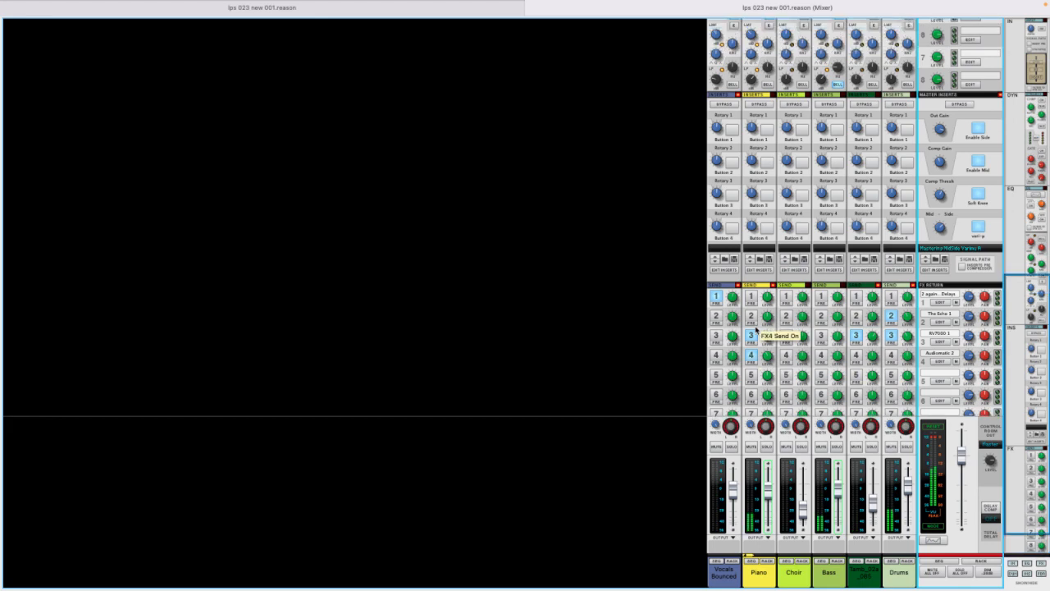
click(750, 36)
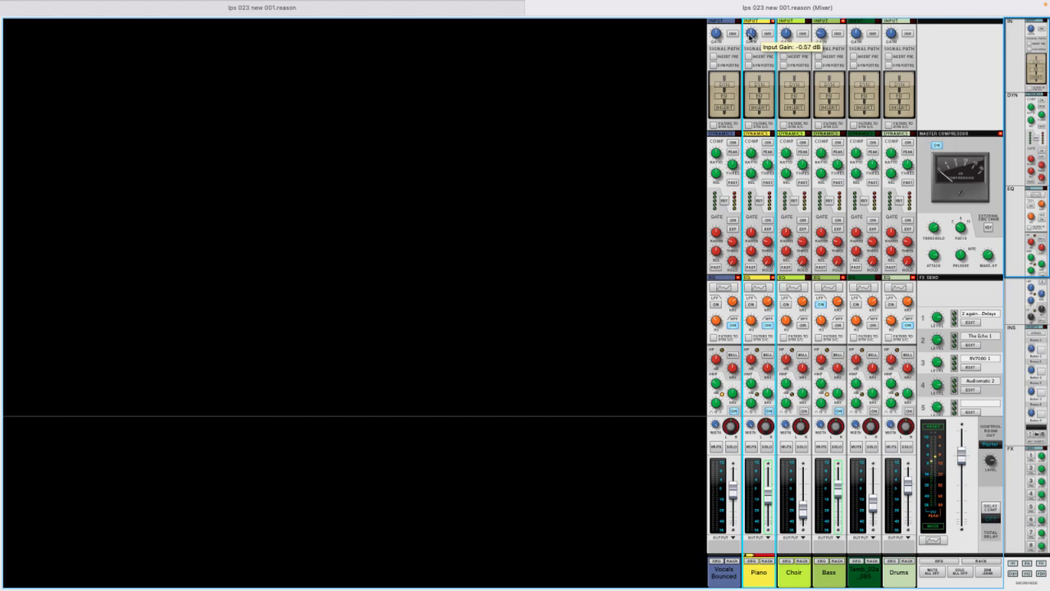
- Delete the Audiomatic send effect feeding FX return 4 from the rack
scroll(772, 164, down, 10)
click(940, 332)
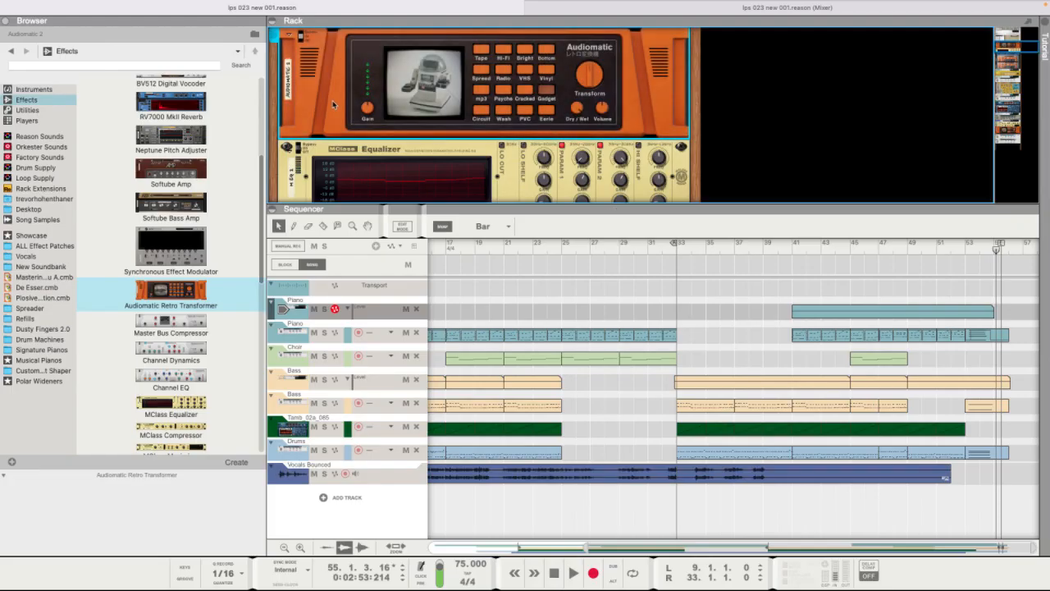
key(Delete)
key(Return)
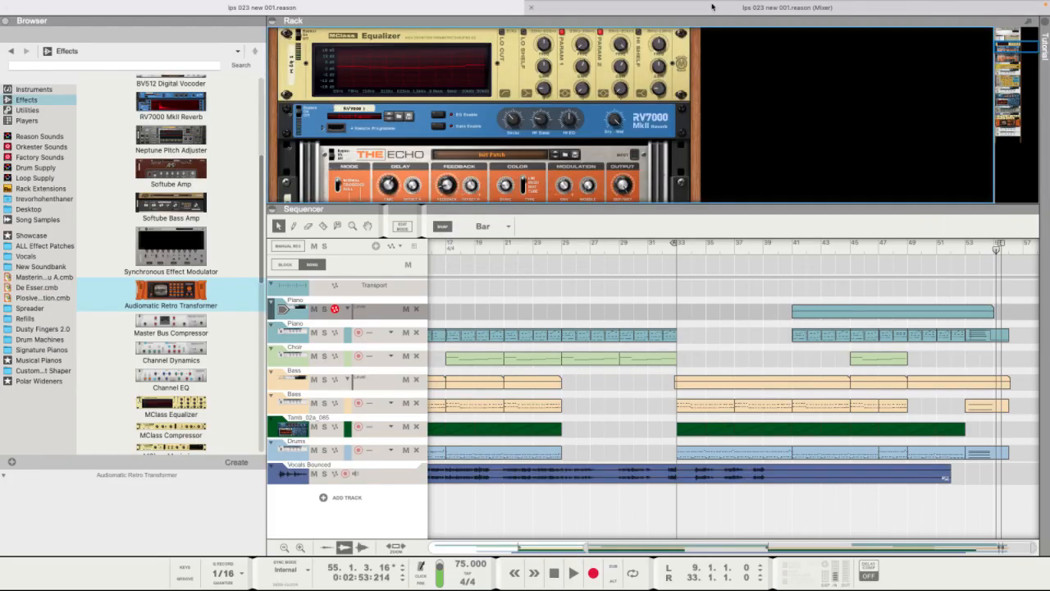
click(718, 10)
- Play the song from the start and check the overall balance in the mixer
click(333, 8)
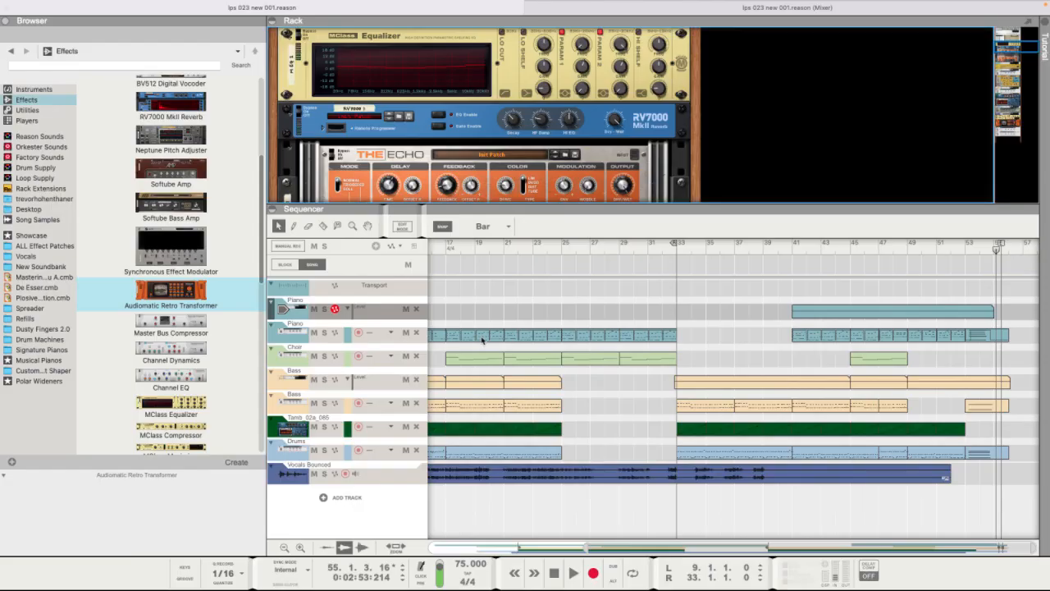
scroll(669, 373, left, 3)
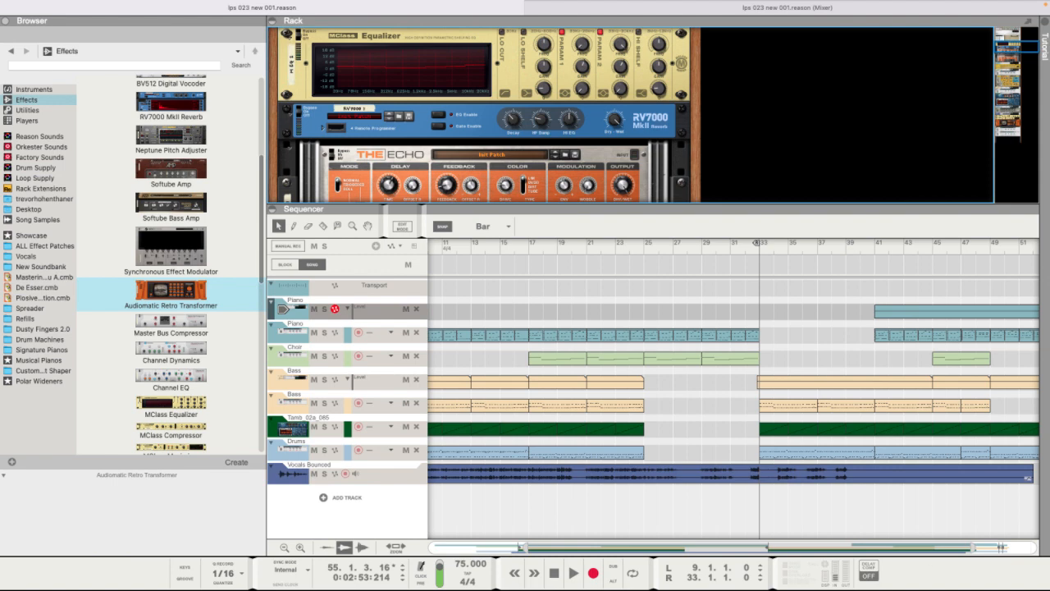
click(554, 574)
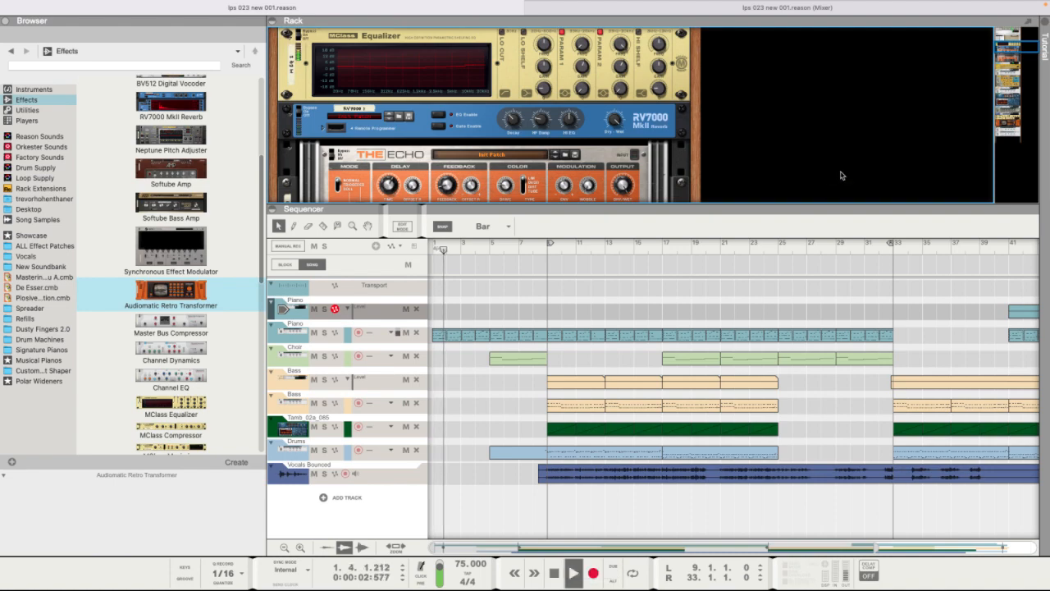
click(820, 7)
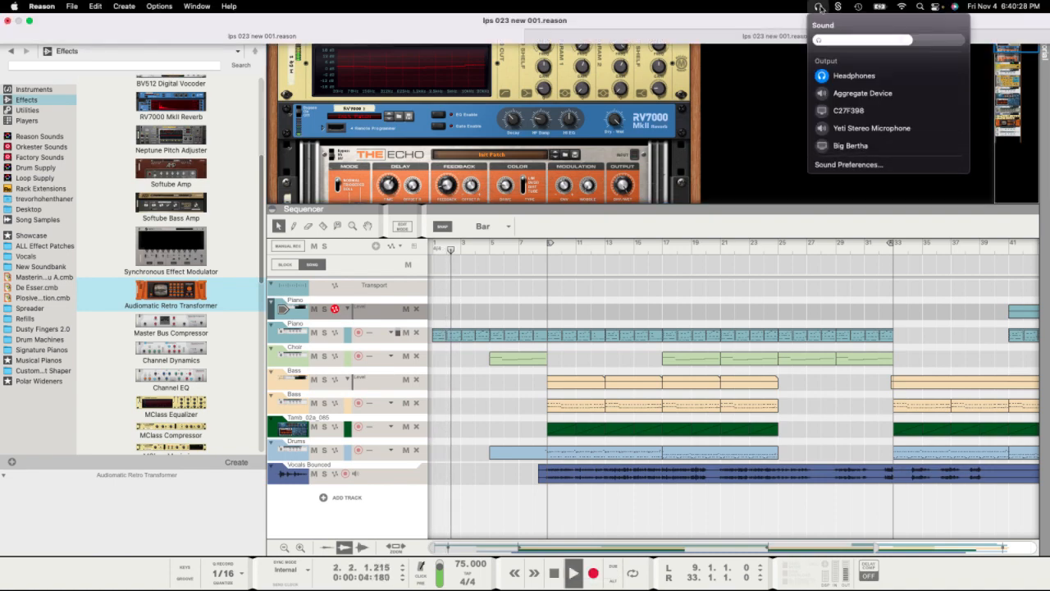
click(762, 32)
click(762, 35)
scroll(763, 263, up, 10)
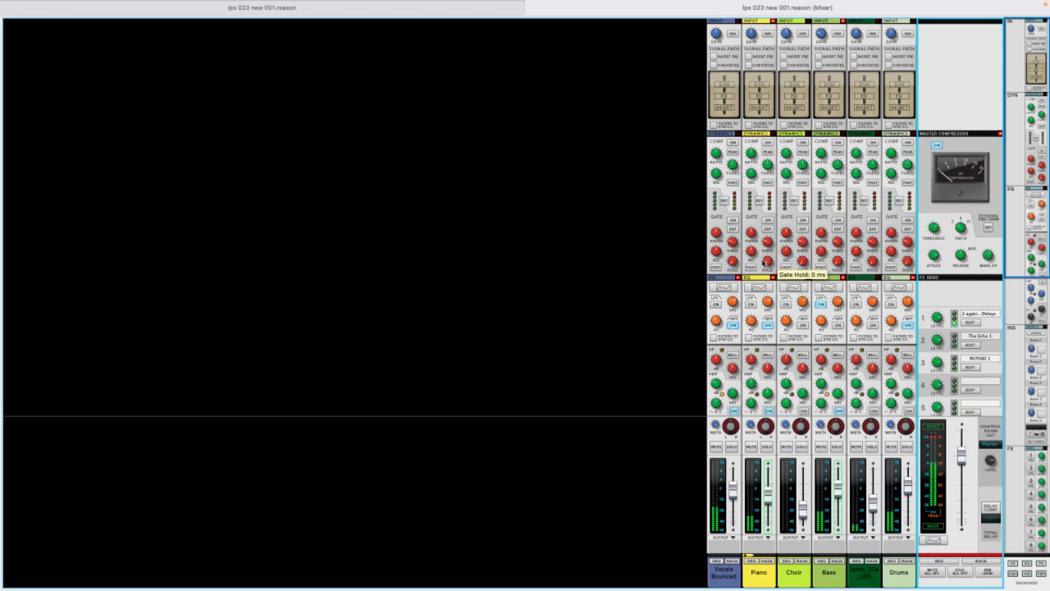
mouse_move(1013, 3)
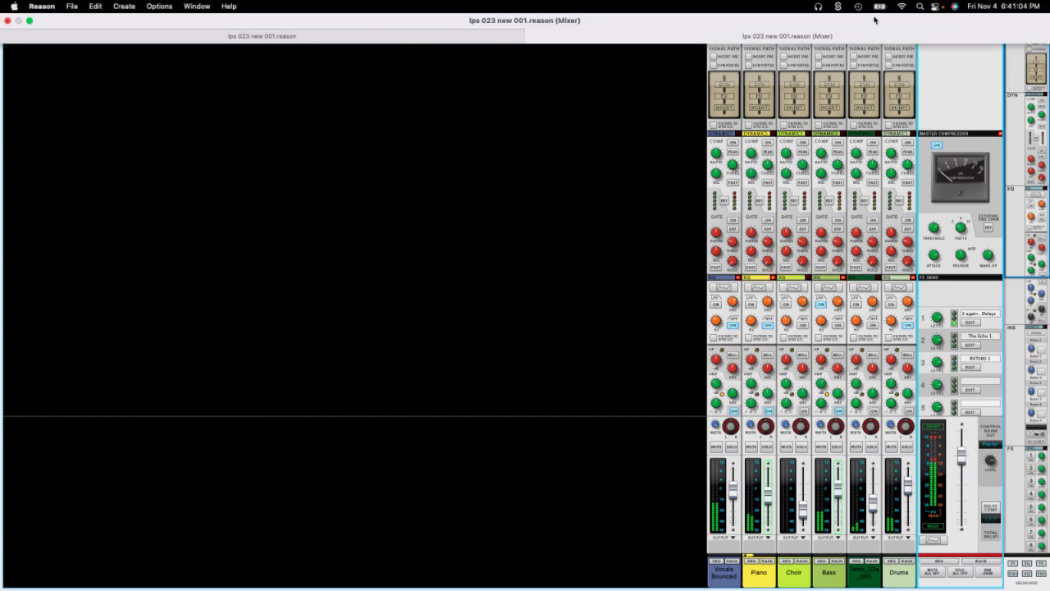
- Try the Gadget and Circuit presets on the Vocals Bounced track's Audiomatic insert, and settle on Cracked
click(409, 36)
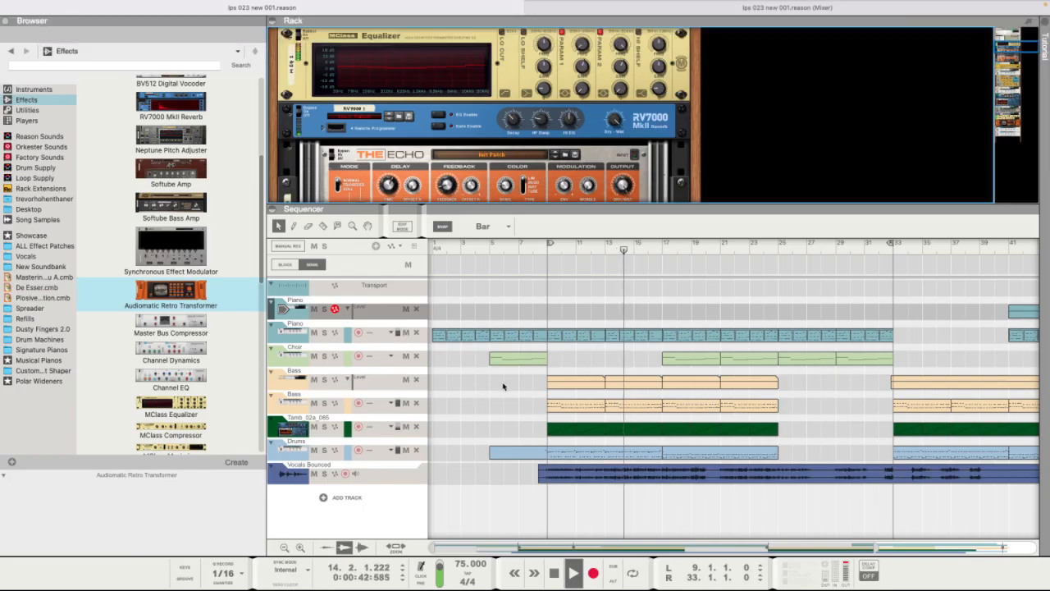
click(369, 476)
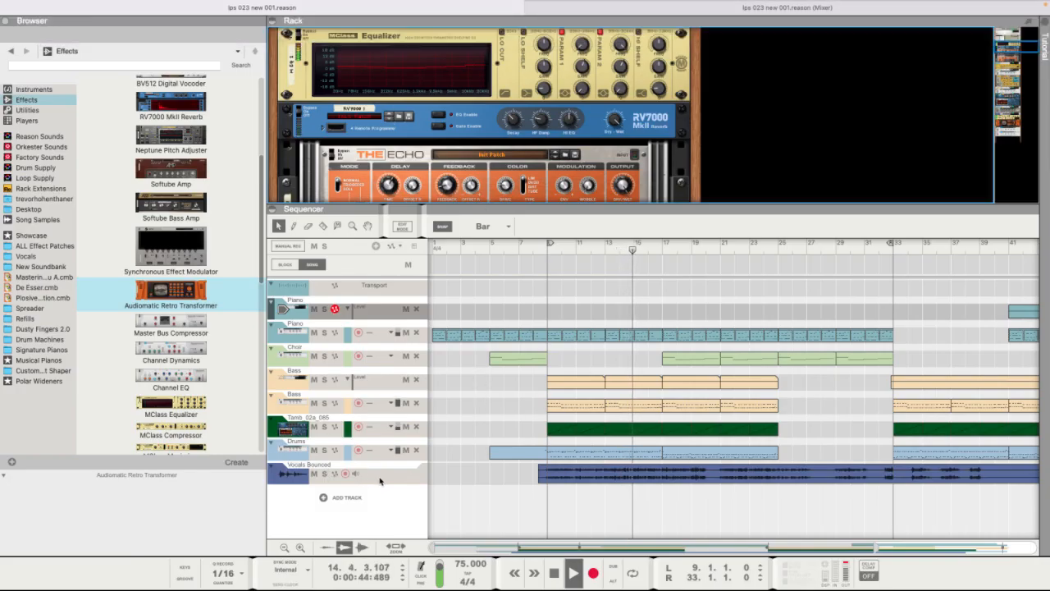
click(445, 77)
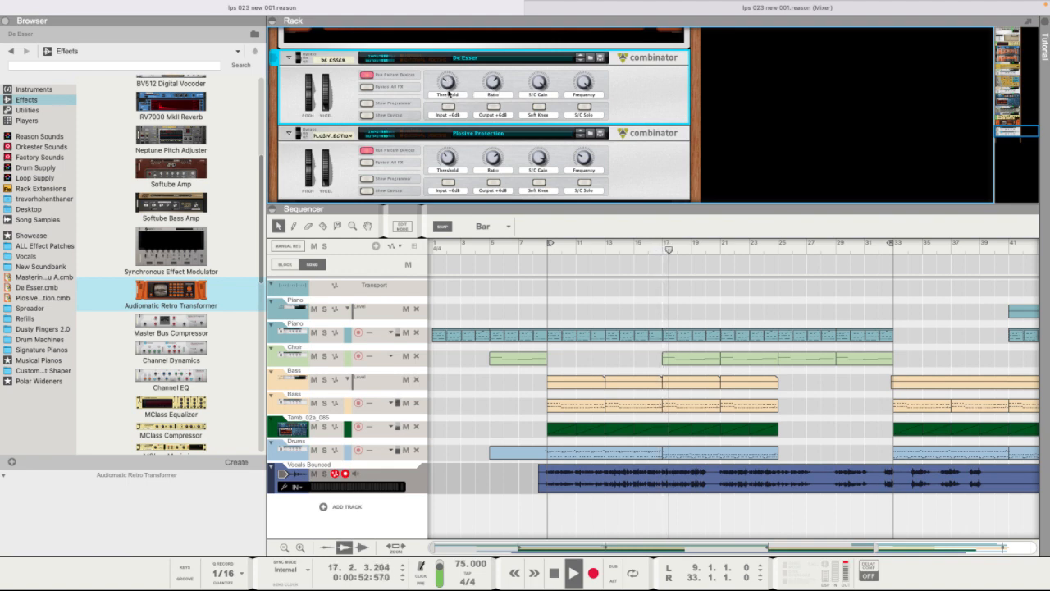
scroll(449, 94, up, 1)
scroll(448, 94, up, 6)
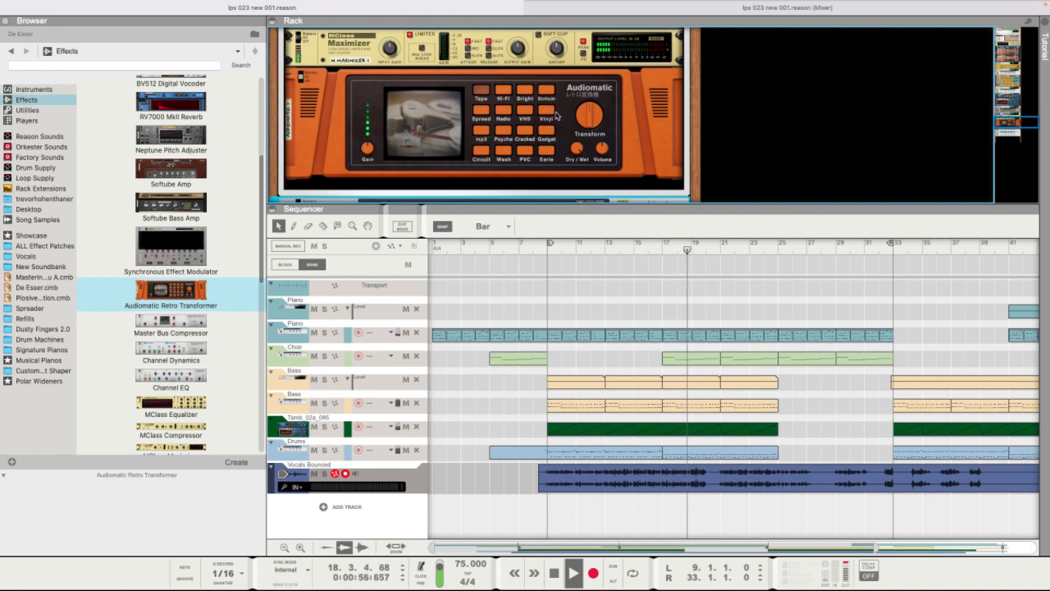
click(547, 135)
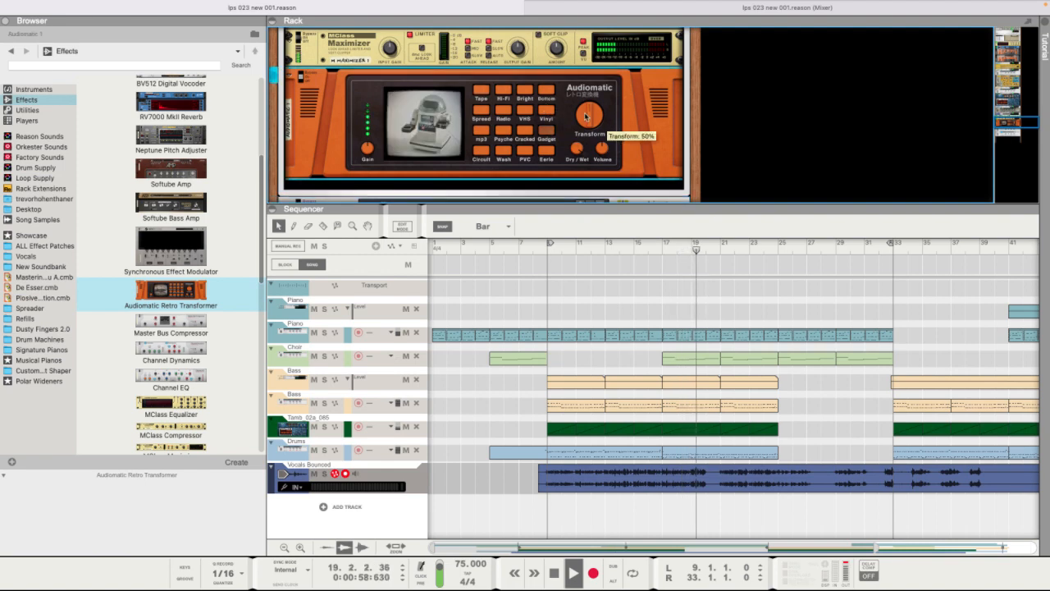
click(487, 152)
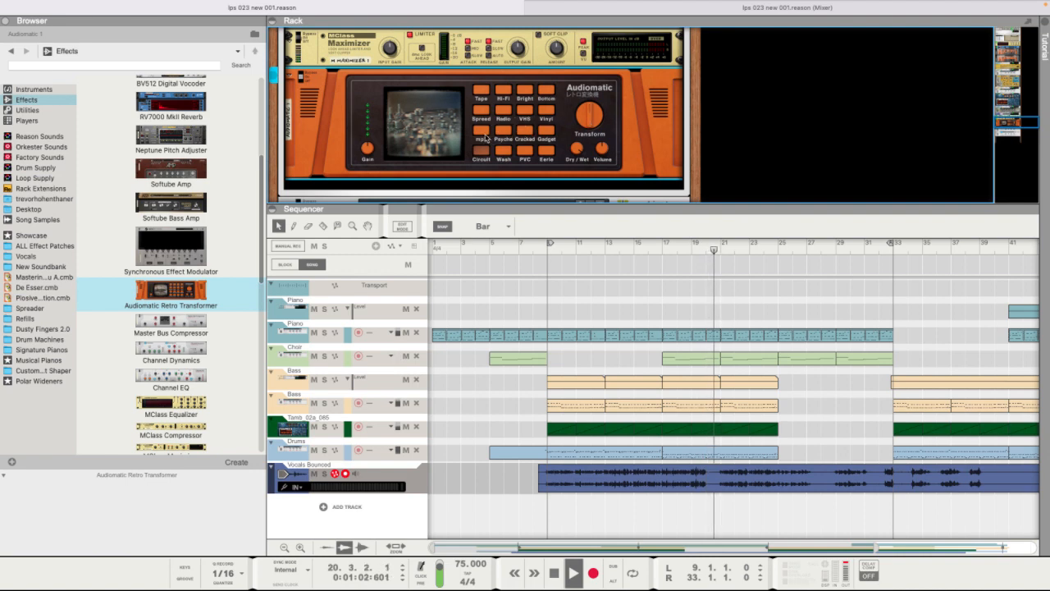
click(525, 139)
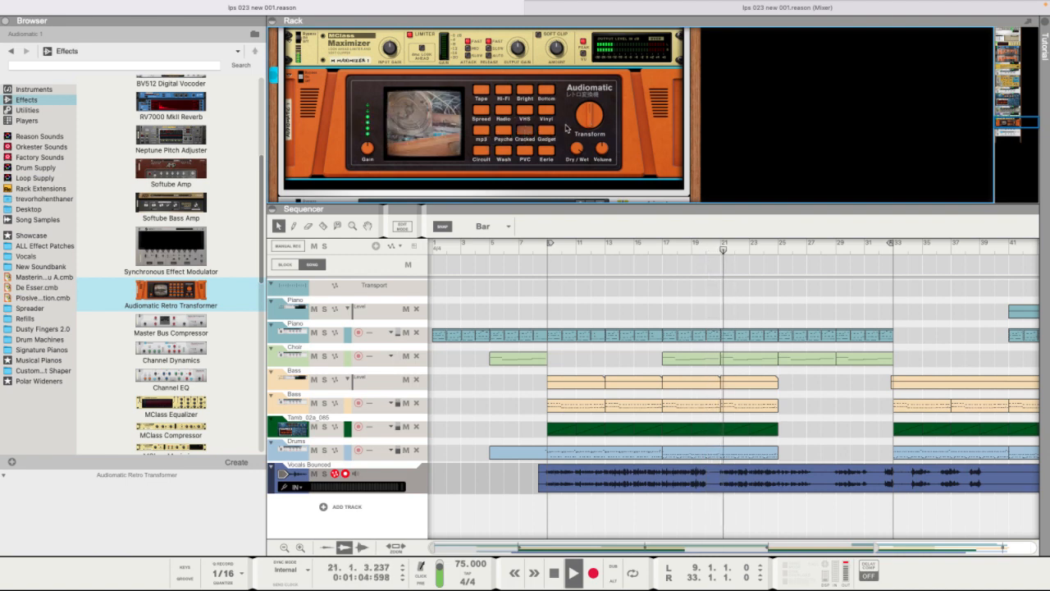
- Reduce the Dry/Wet amount on the vocals' Audiomatic insert and fine-tune it during playback
drag(573, 153, 570, 186)
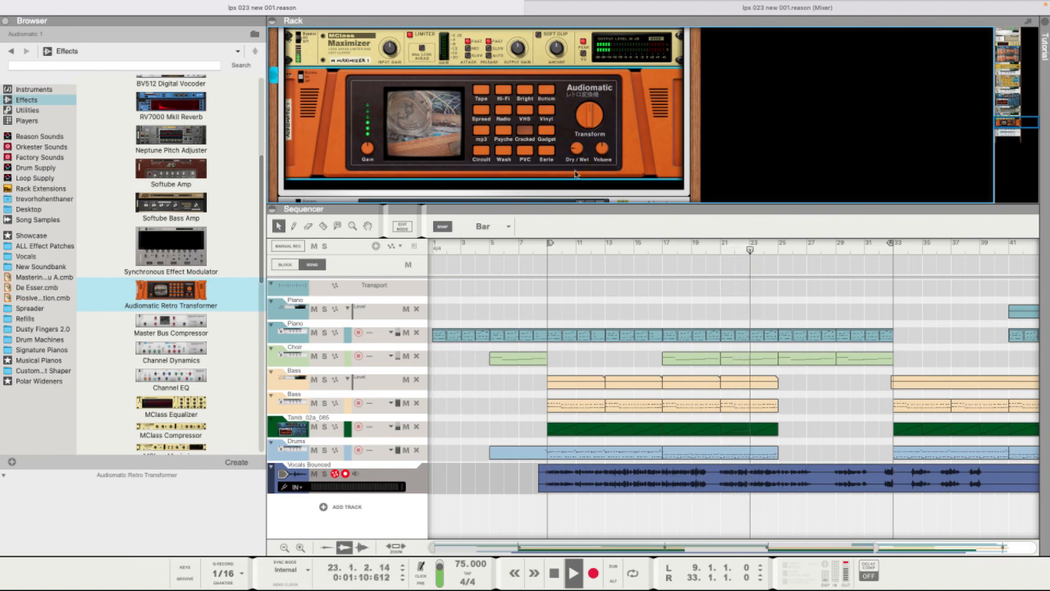
drag(575, 149, 579, 146)
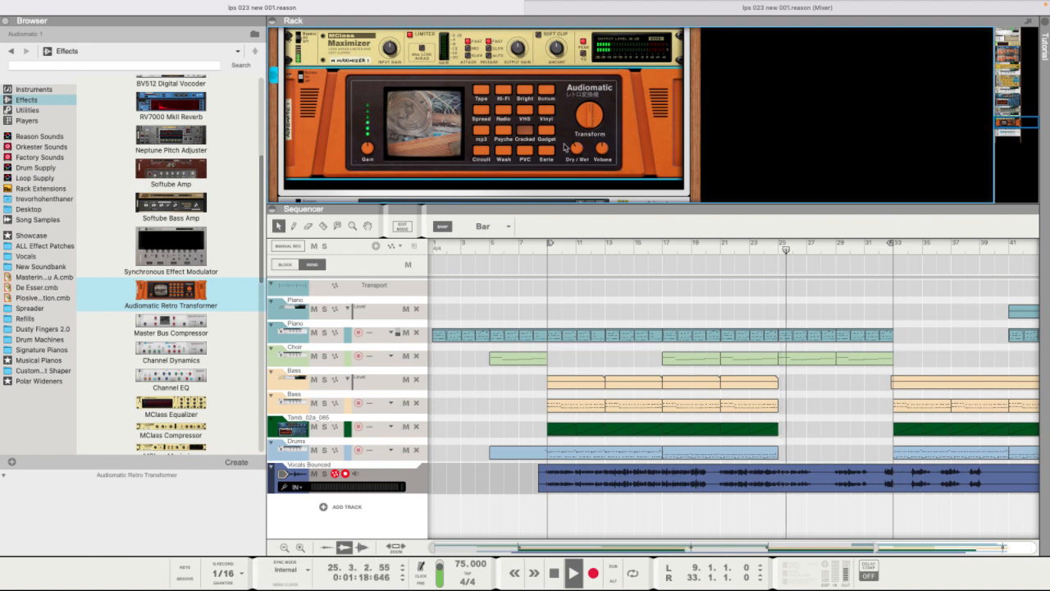
- Check the vocals' De Esser and mixer channel, and raise the Gain on their Audiomatic insert slightly
mouse_move(367, 153)
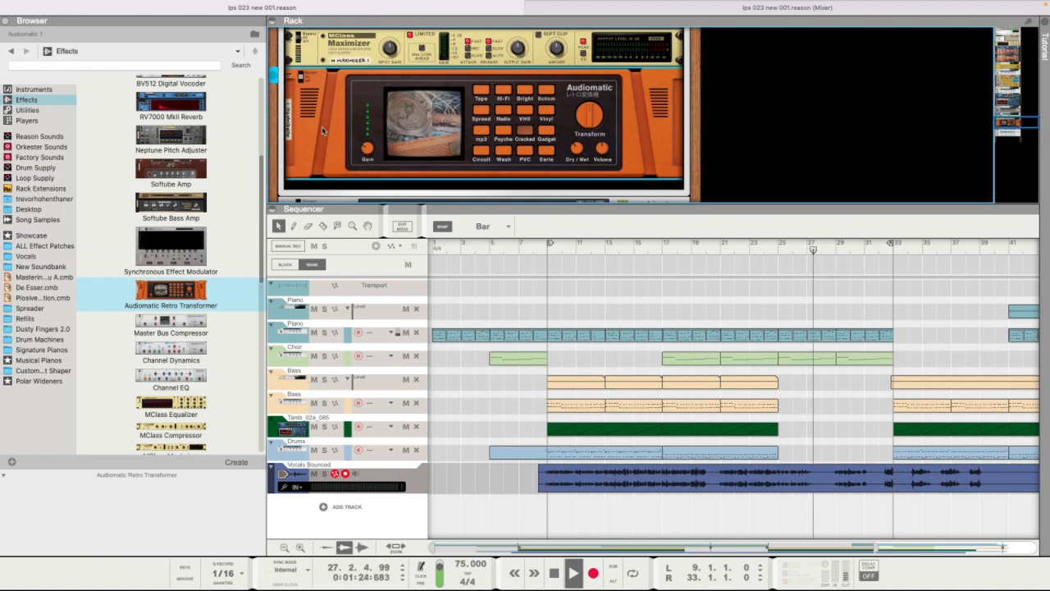
scroll(368, 156, down, 4)
click(446, 129)
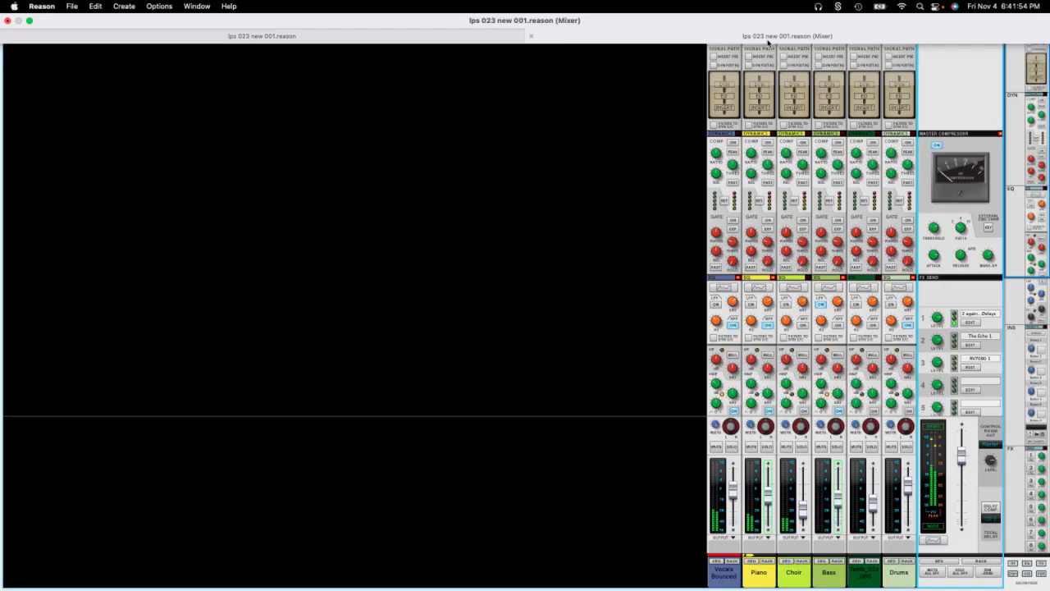
click(793, 3)
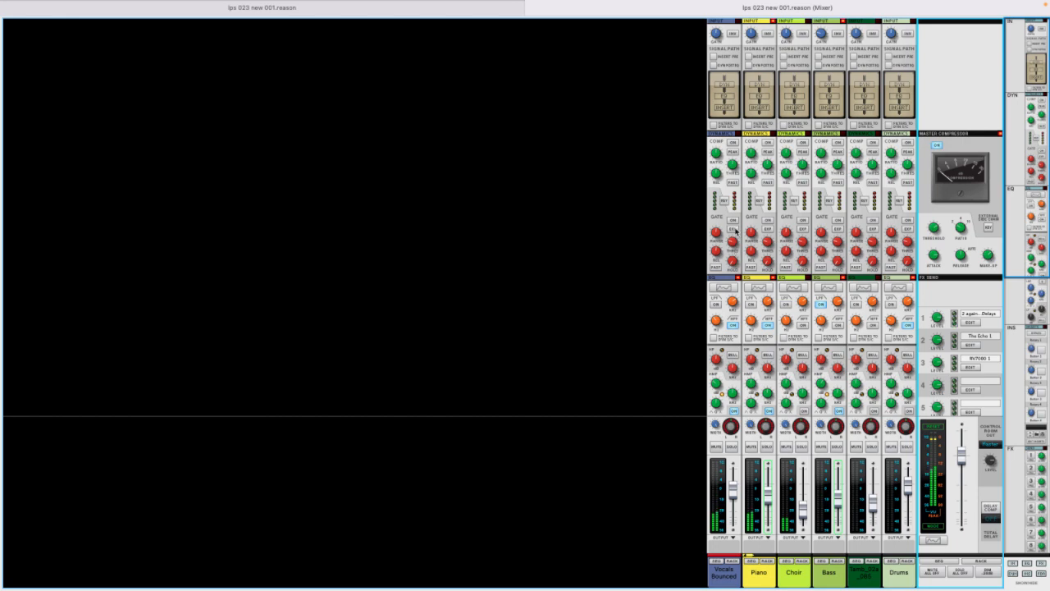
scroll(736, 232, down, 2)
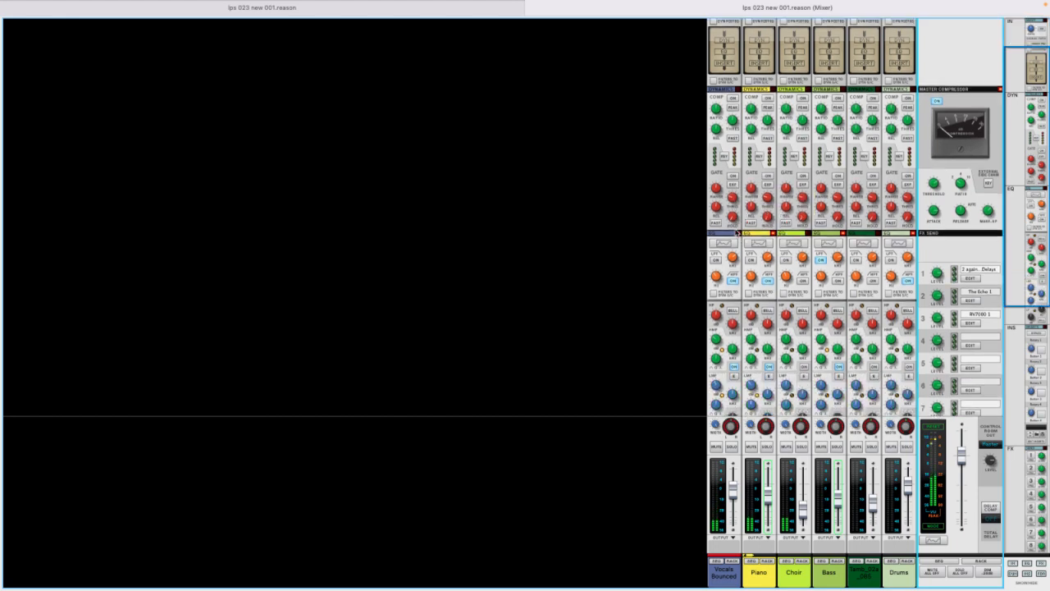
click(520, 10)
scroll(478, 66, up, 2)
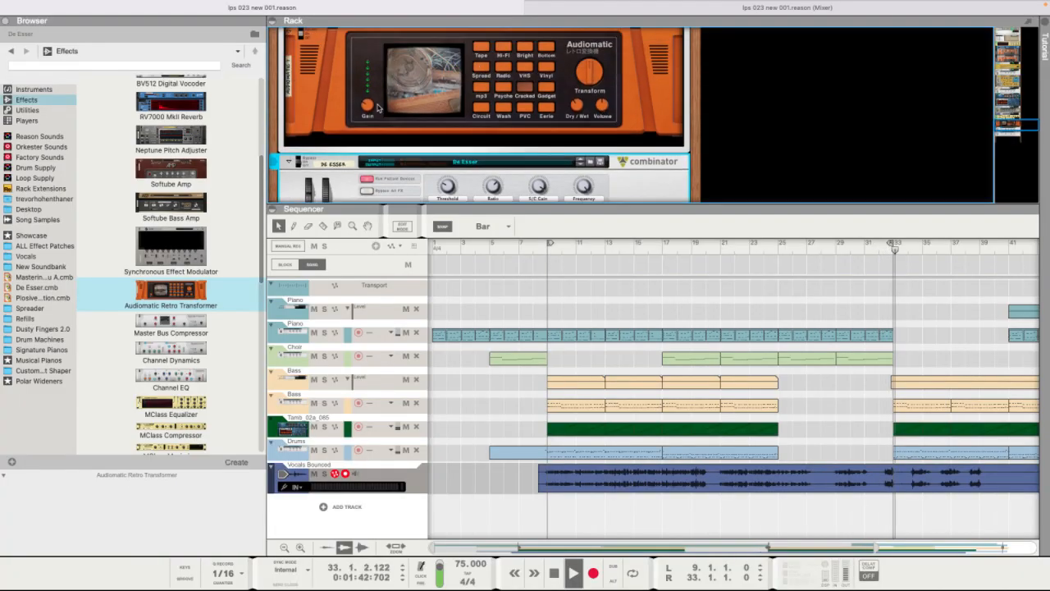
mouse_move(371, 110)
drag(369, 108, 372, 100)
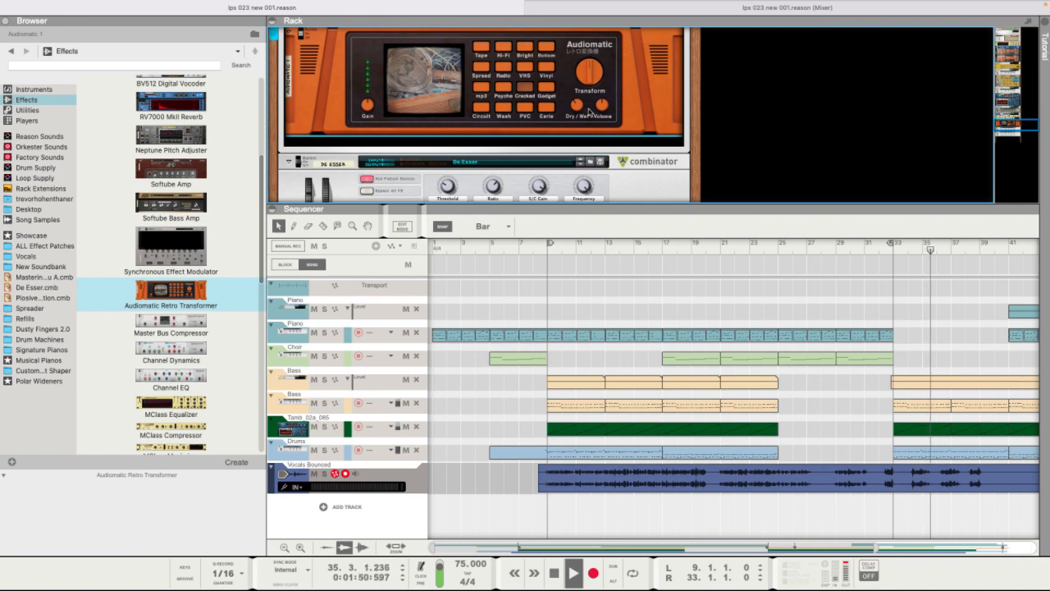
- Stop playback, glance at the mixer, and play the song again from bar 25
key(space)
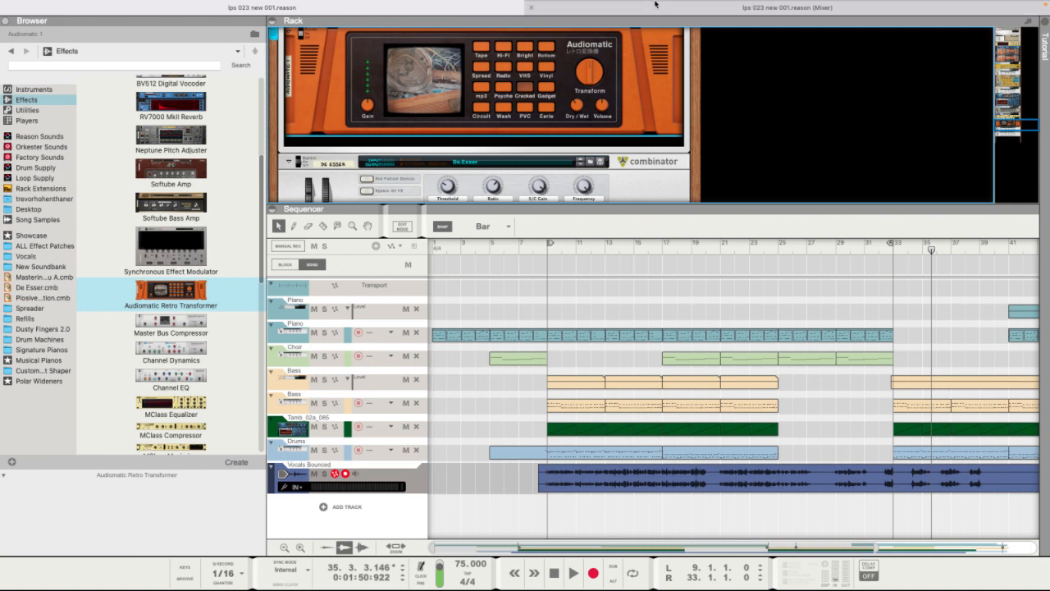
click(643, 39)
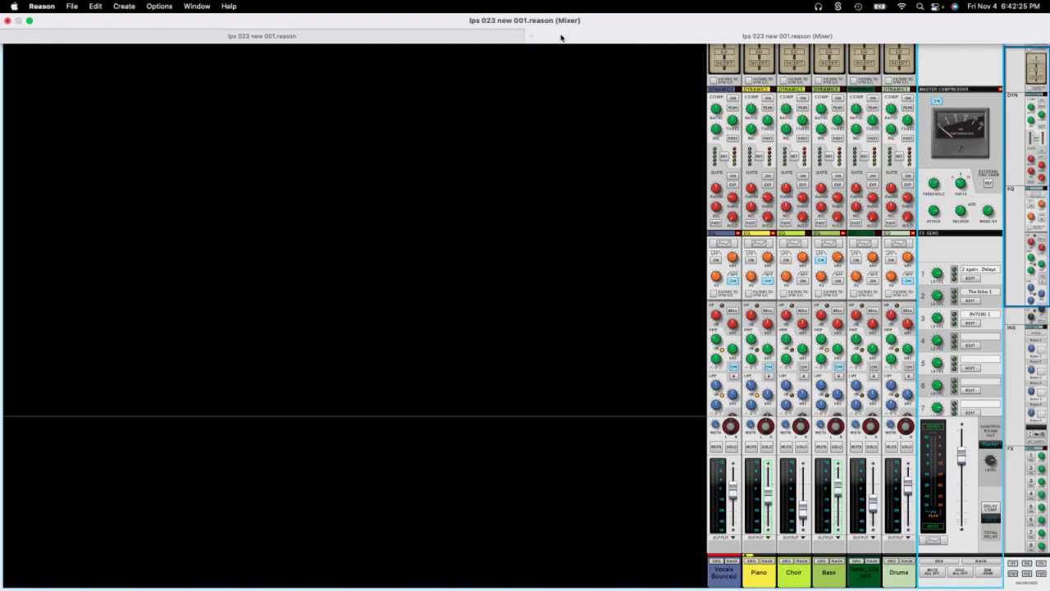
click(454, 36)
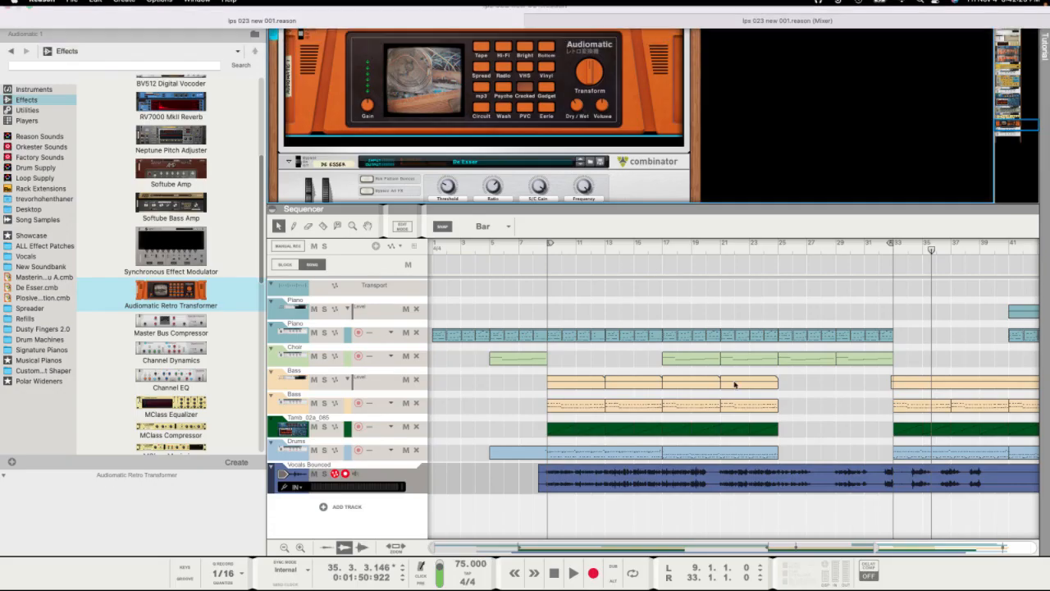
click(824, 249)
click(547, 250)
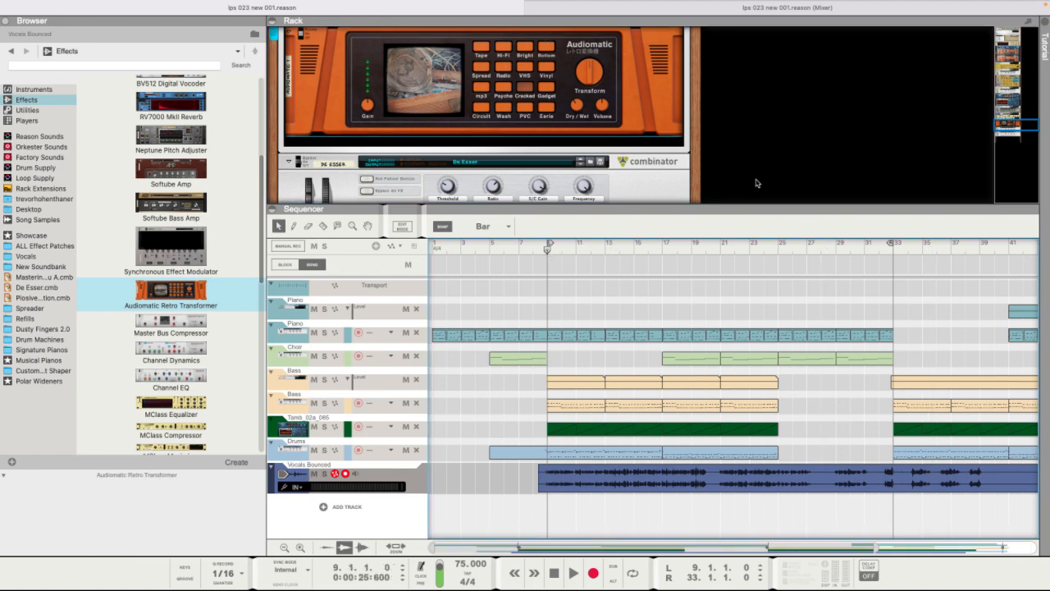
click(721, 250)
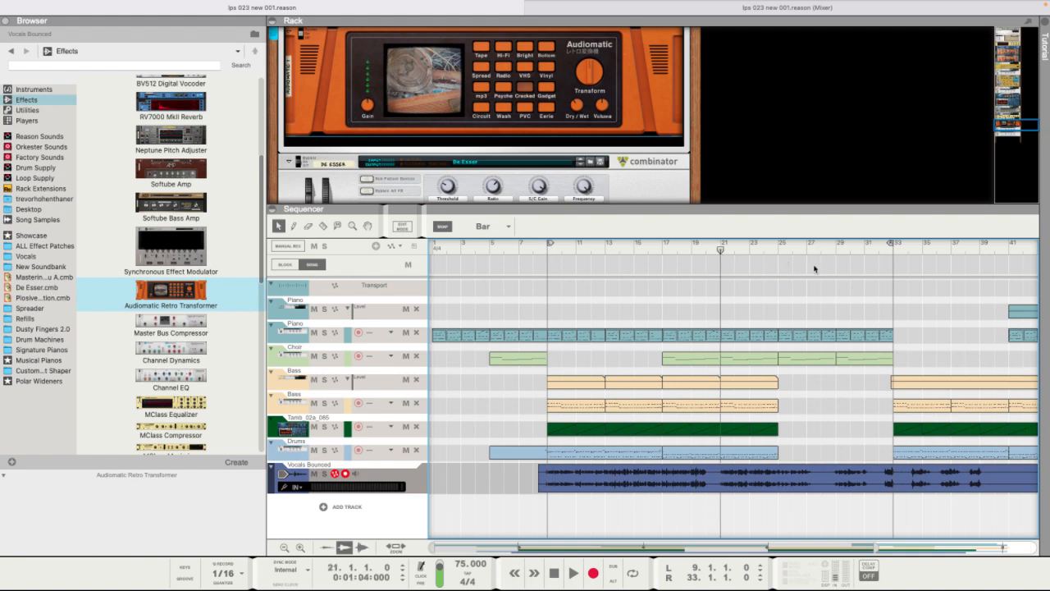
click(777, 250)
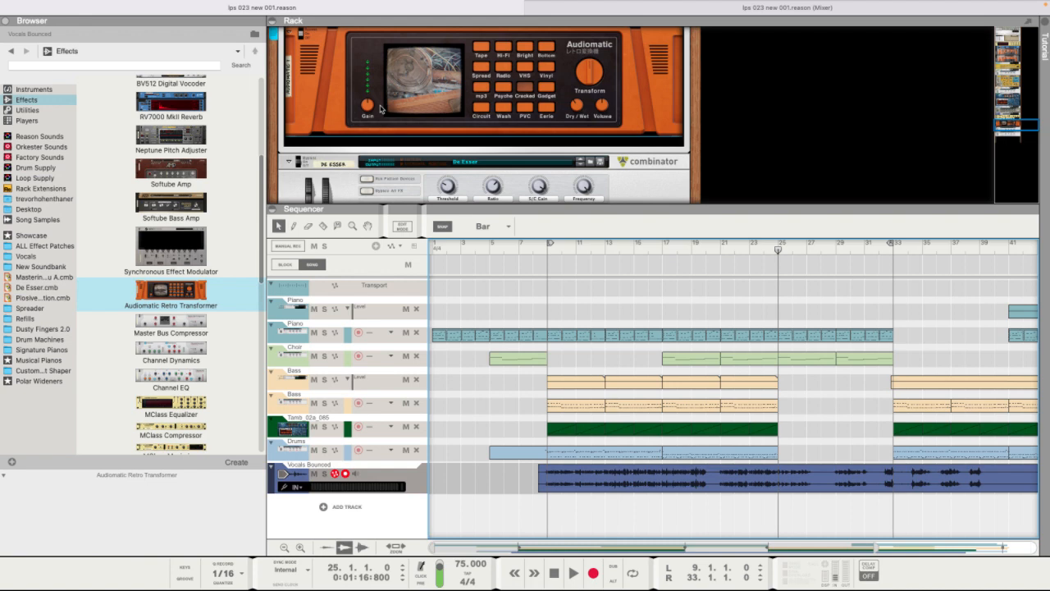
key(space)
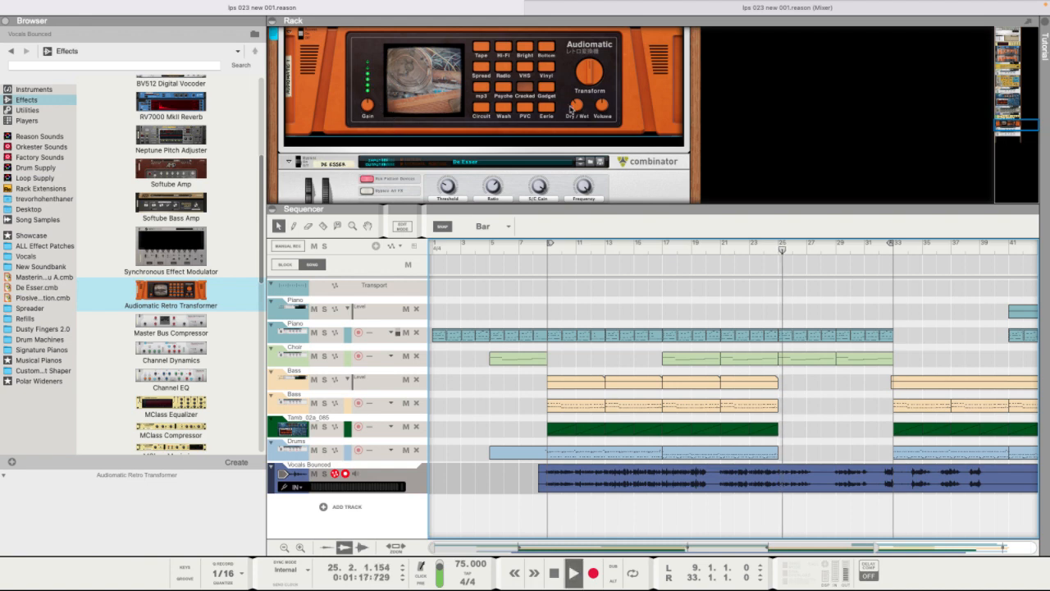
- Adjust the Volume on the vocals' Audiomatic slightly, try different Gain amounts during playback, and leave the input gain at -2.4 dB
drag(605, 123, 605, 112)
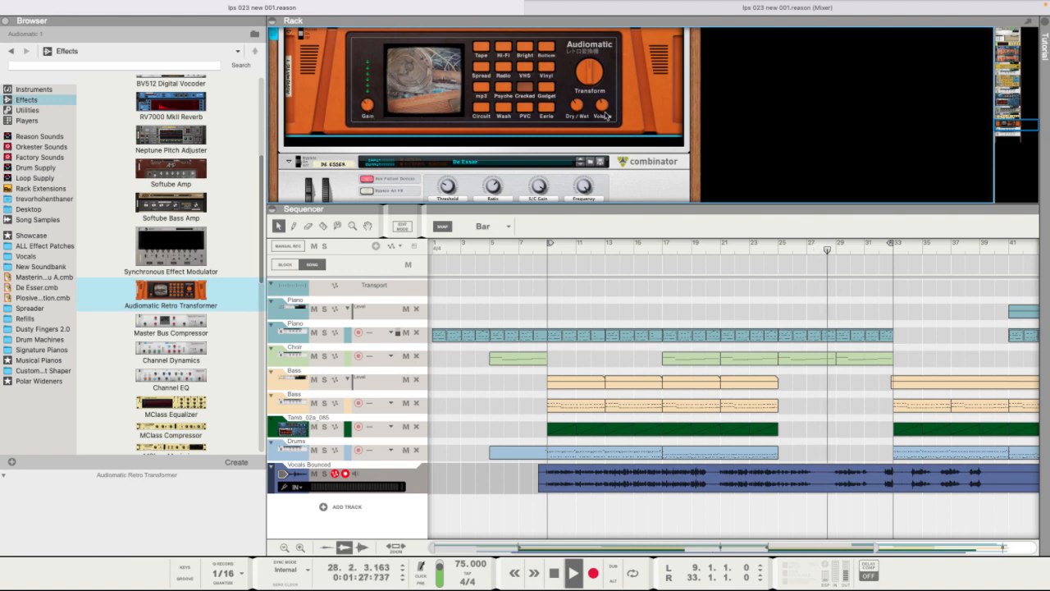
drag(605, 110, 605, 108)
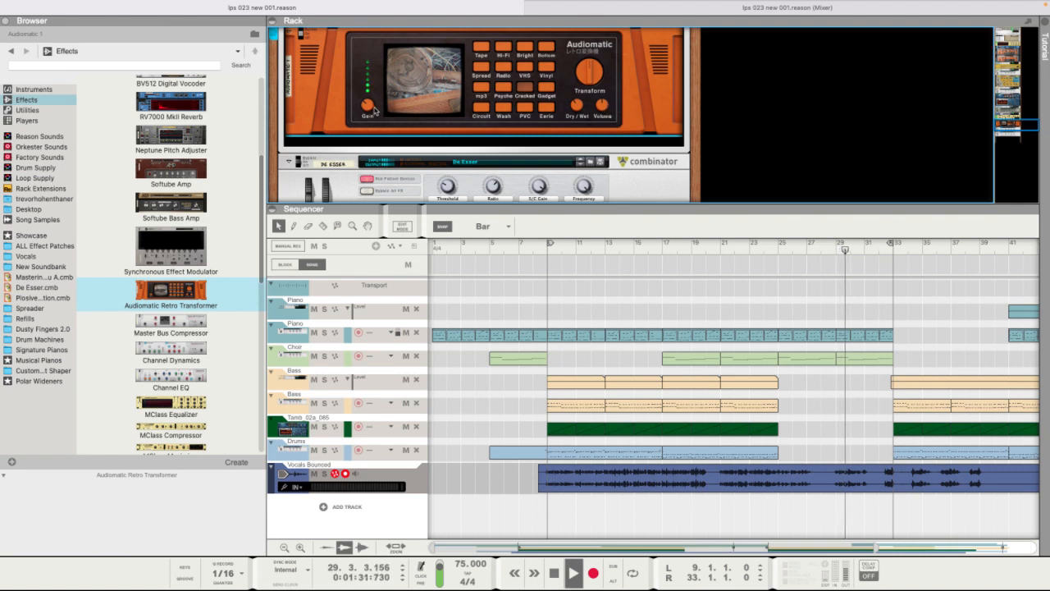
mouse_move(368, 115)
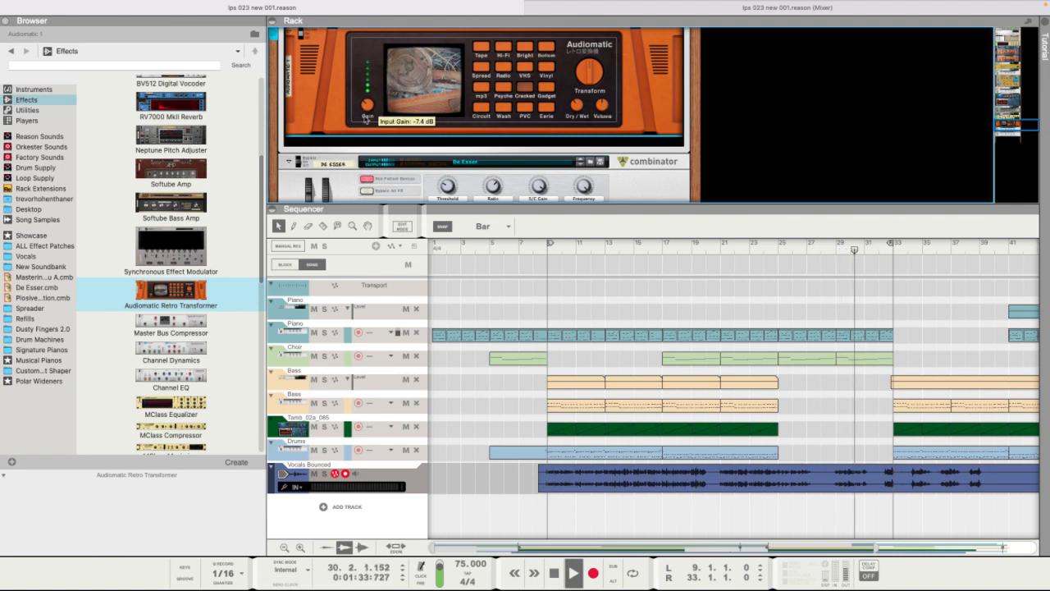
drag(366, 113, 366, 112)
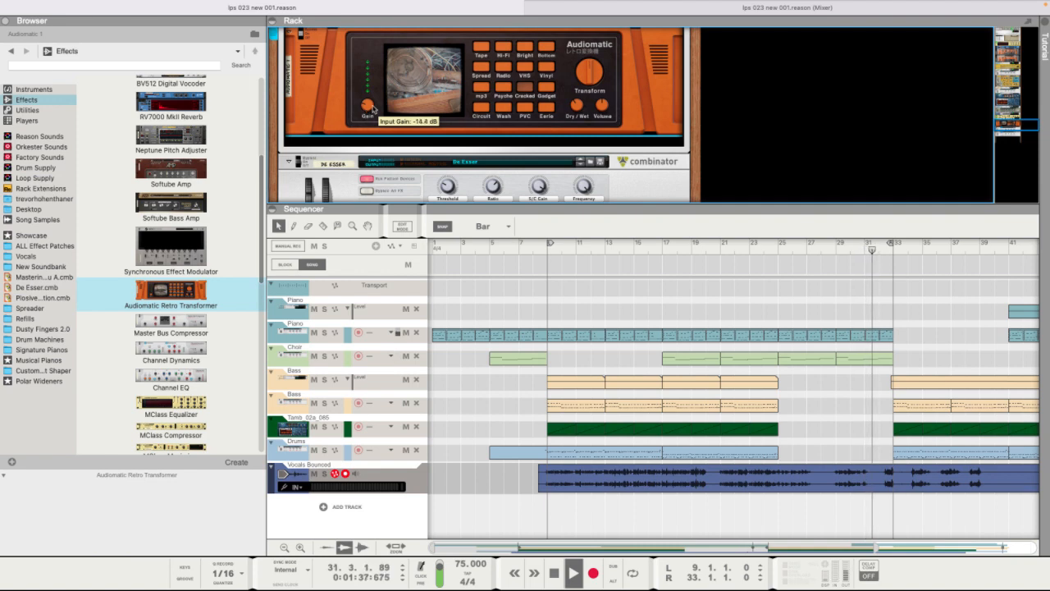
drag(367, 114, 370, 104)
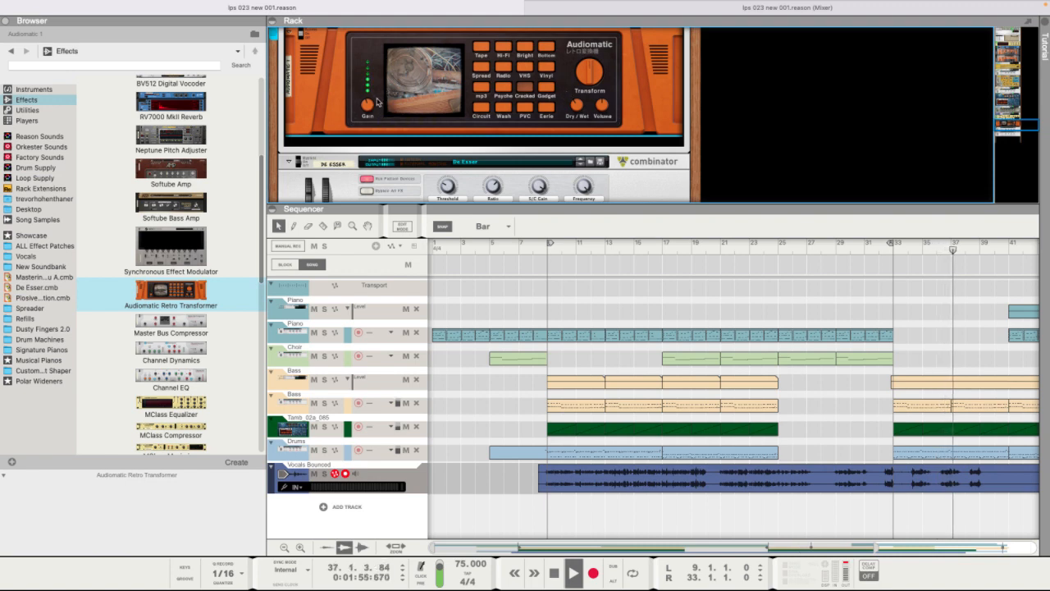
mouse_move(368, 105)
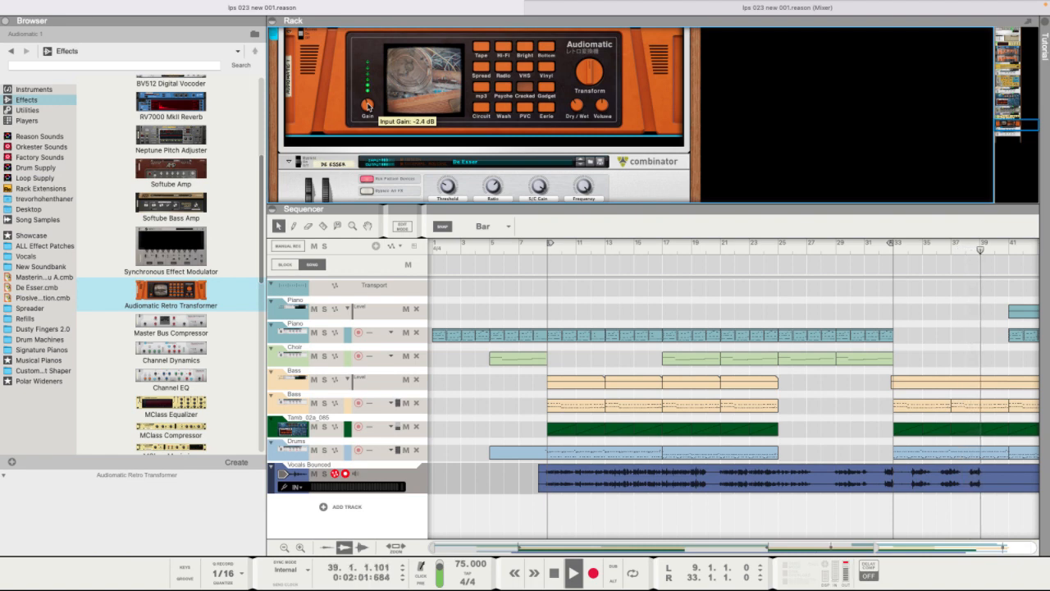
key(space)
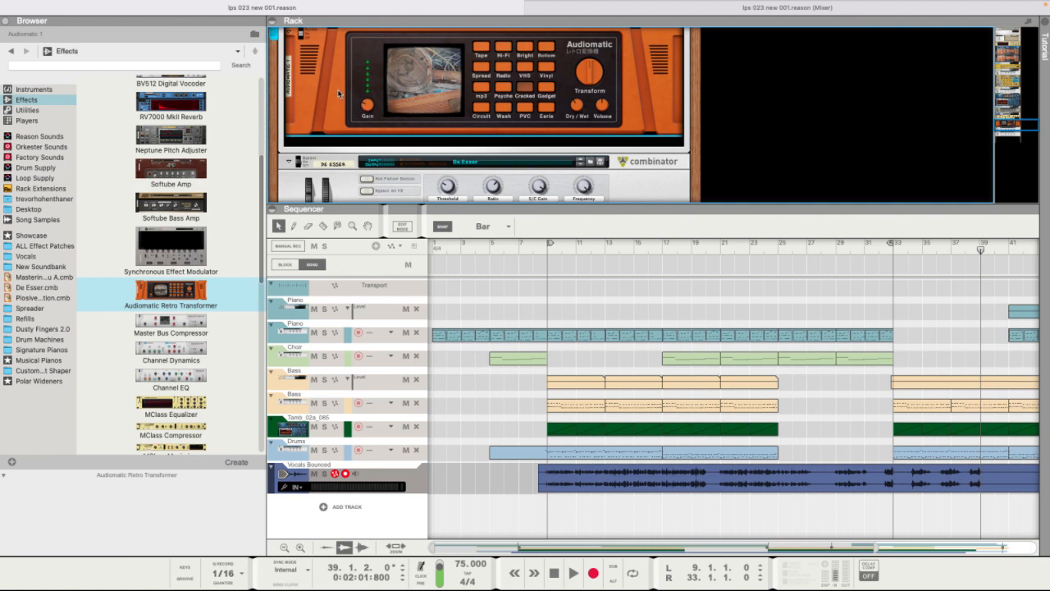
- Create an automation lane for the Input Gain of the vocals' Audiomatic insert
click(778, 246)
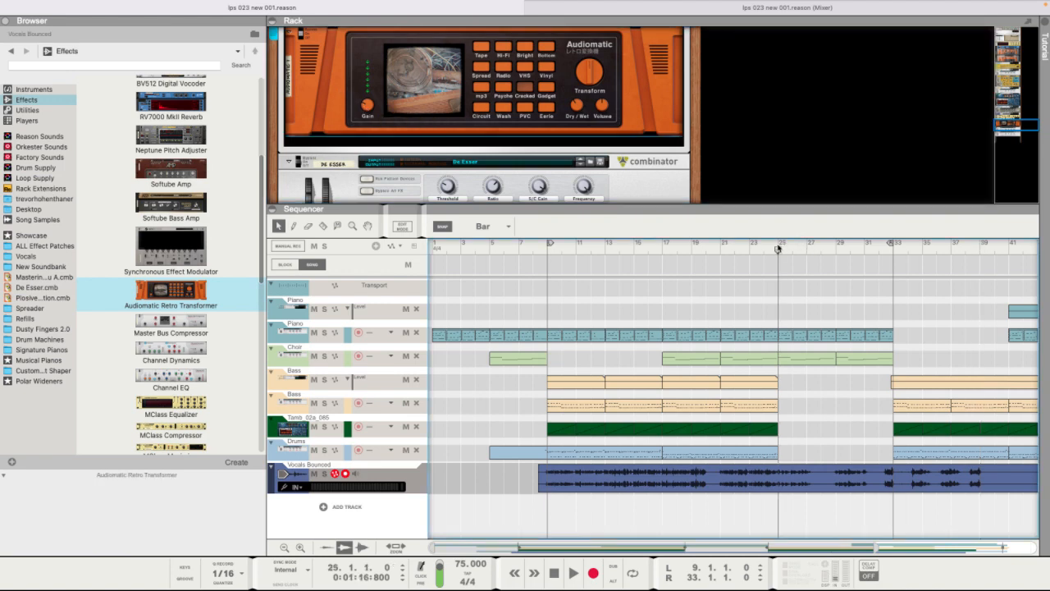
drag(369, 111, 369, 104)
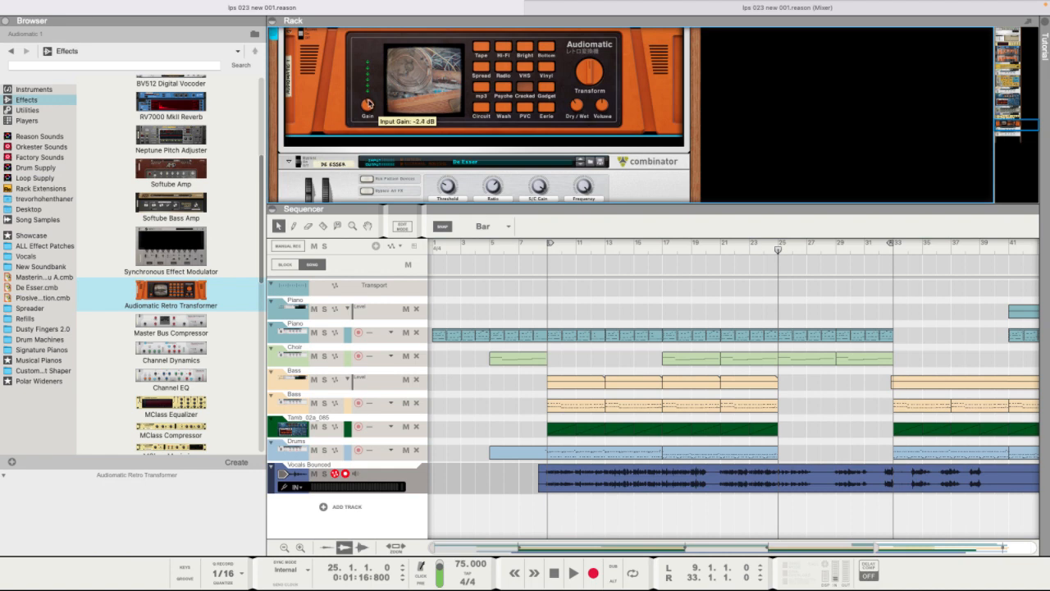
right_click(367, 105)
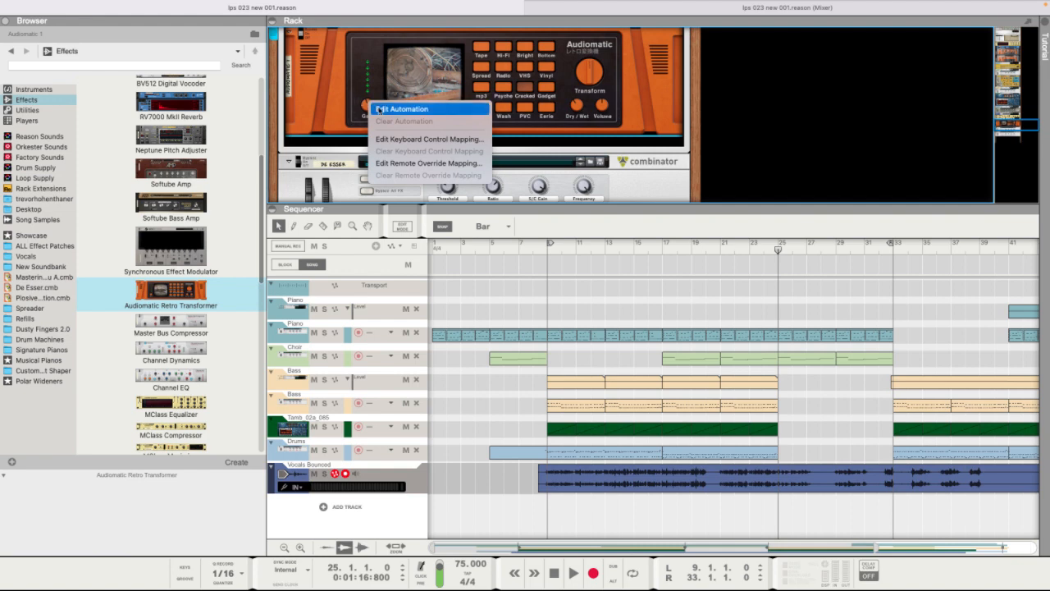
click(353, 103)
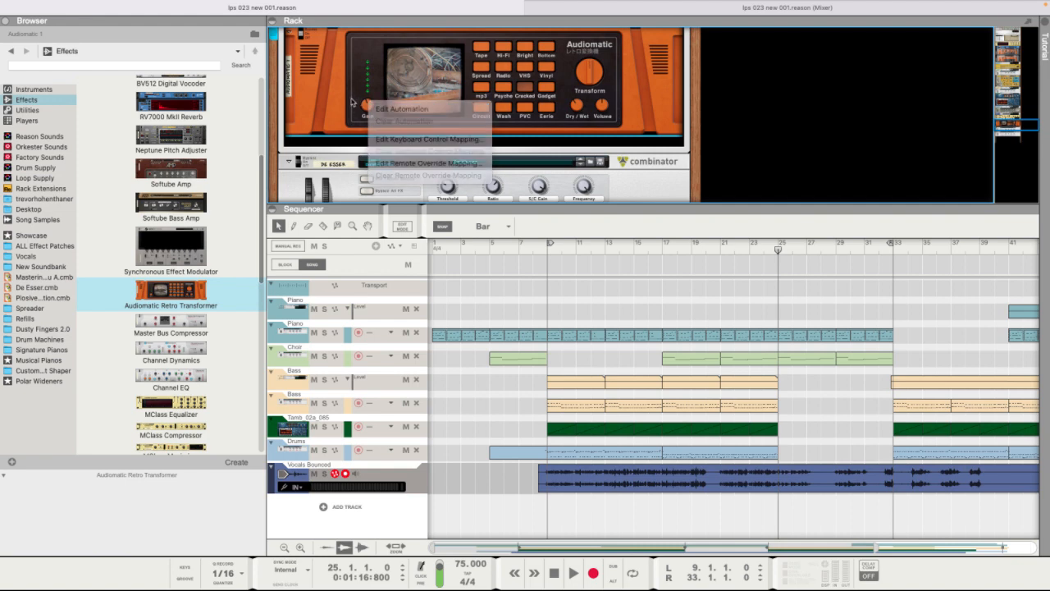
right_click(368, 105)
click(415, 107)
- Record Audiomatic Input Gain moves from bar 24 past bar 41, riding between about -12.1 and -3.6 dB, and trim the clip to end at bar 41
click(764, 249)
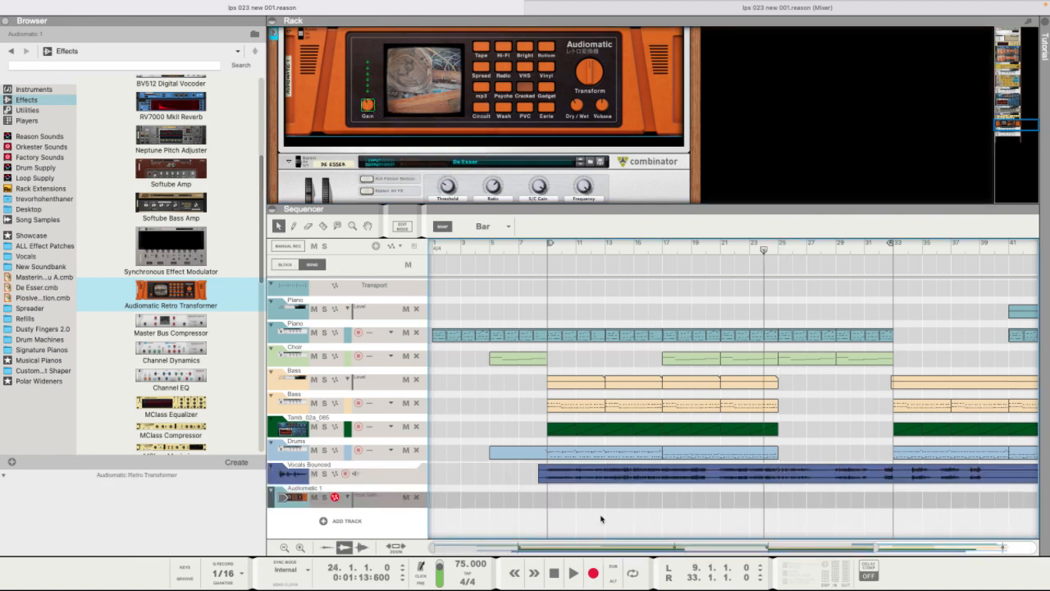
click(594, 573)
drag(366, 112, 369, 114)
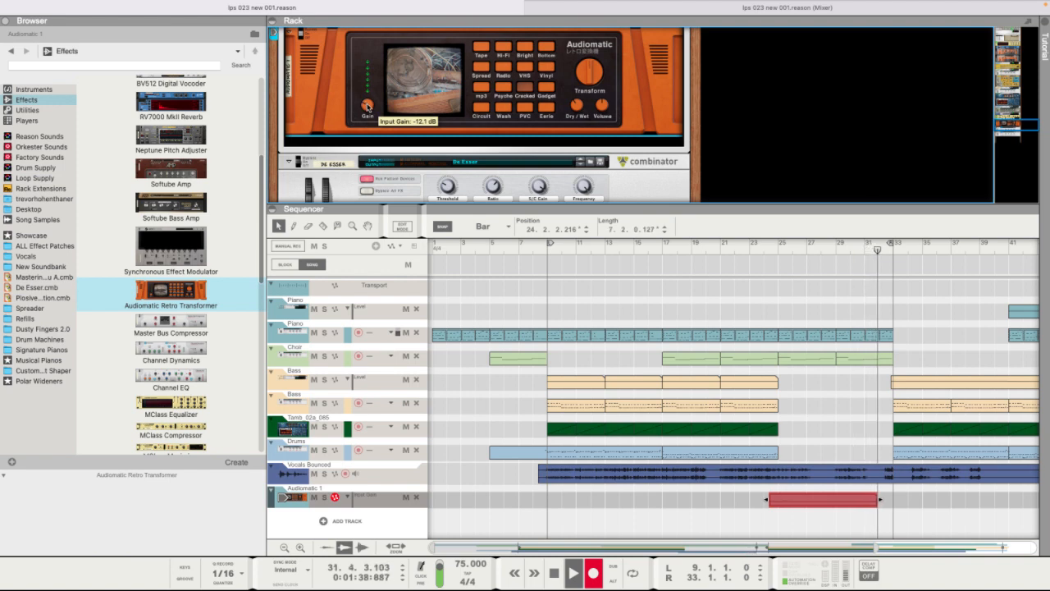
drag(368, 106, 370, 104)
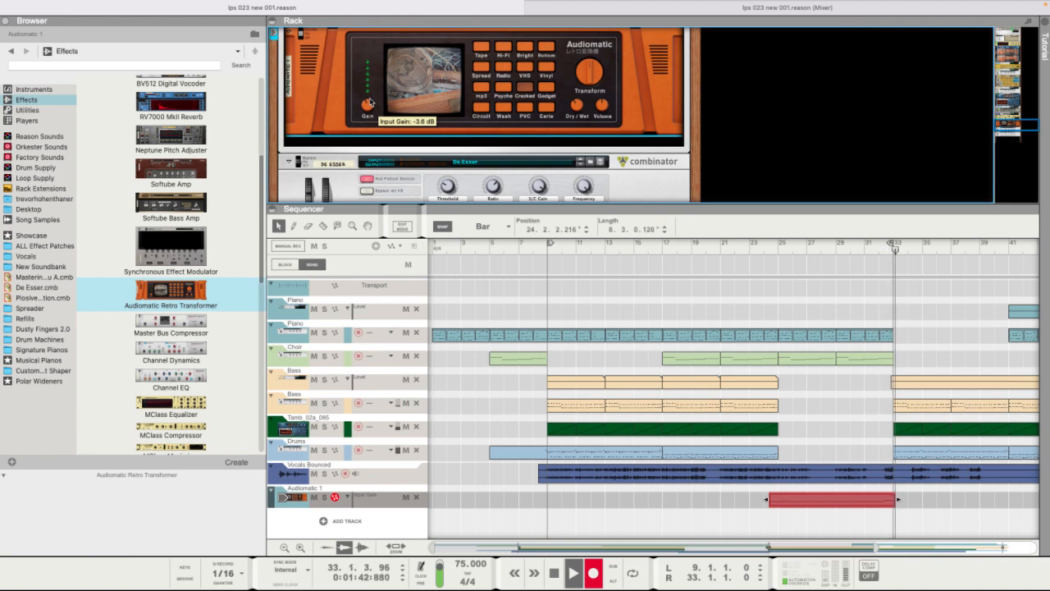
drag(369, 111, 371, 109)
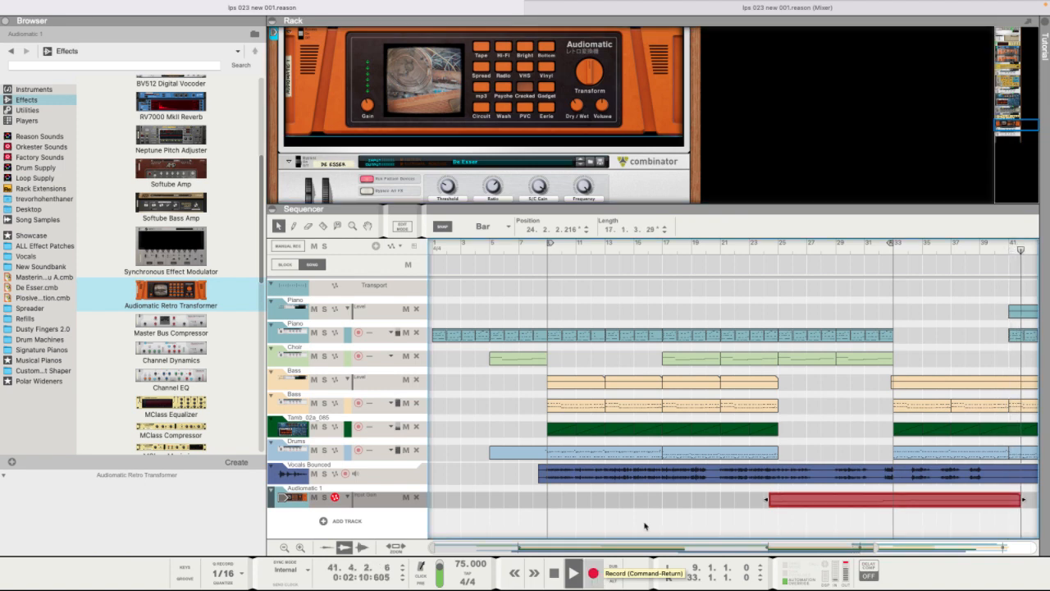
click(593, 573)
click(554, 573)
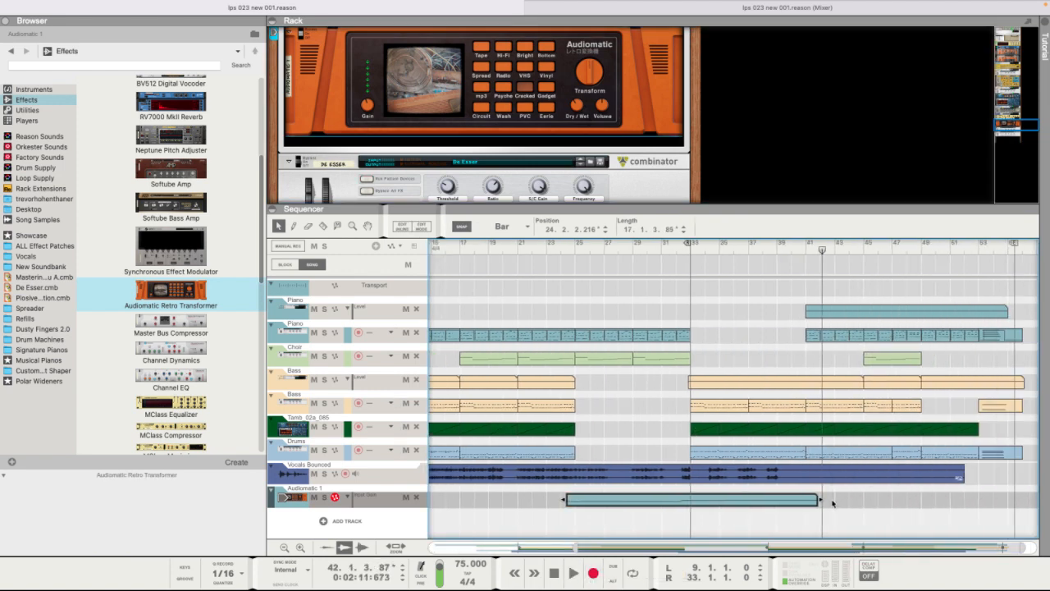
drag(823, 500, 806, 500)
- In the Bass Level automation, move the points just after bar 41 two beats earlier and lower their value to about 560
click(804, 250)
click(806, 380)
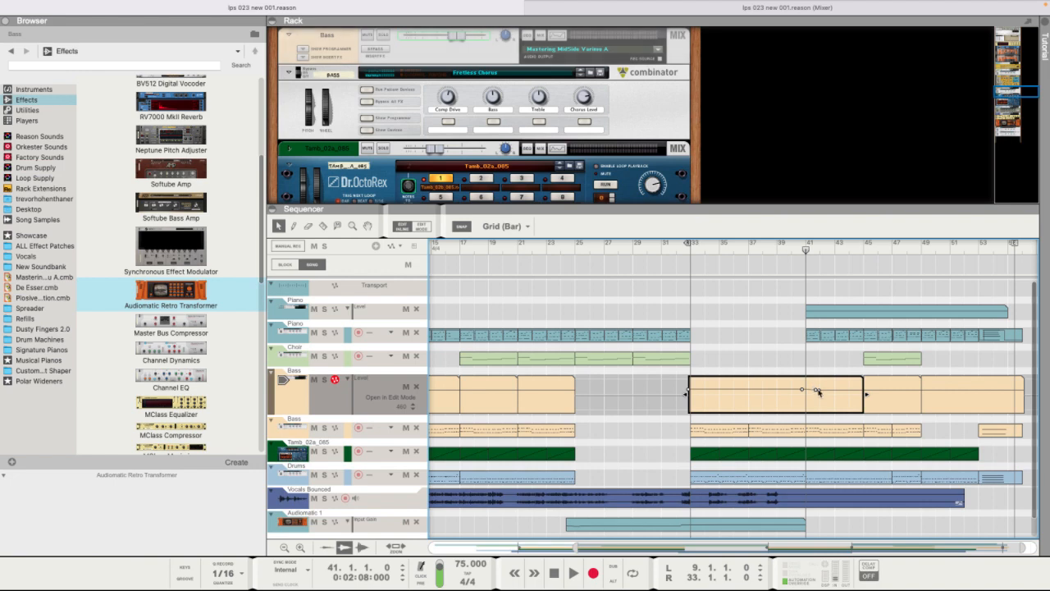
drag(811, 399, 821, 373)
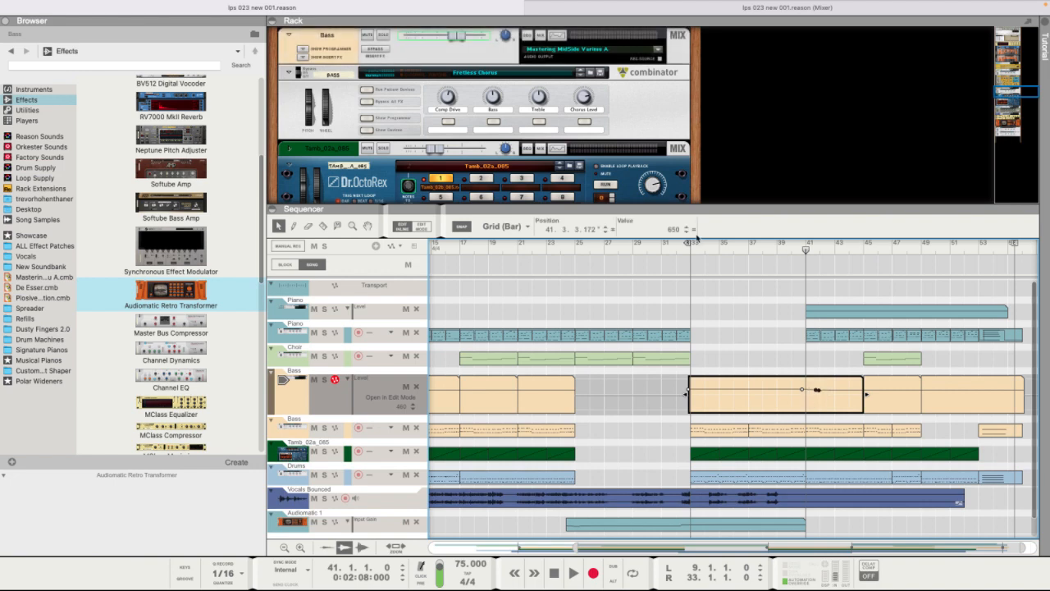
click(563, 229)
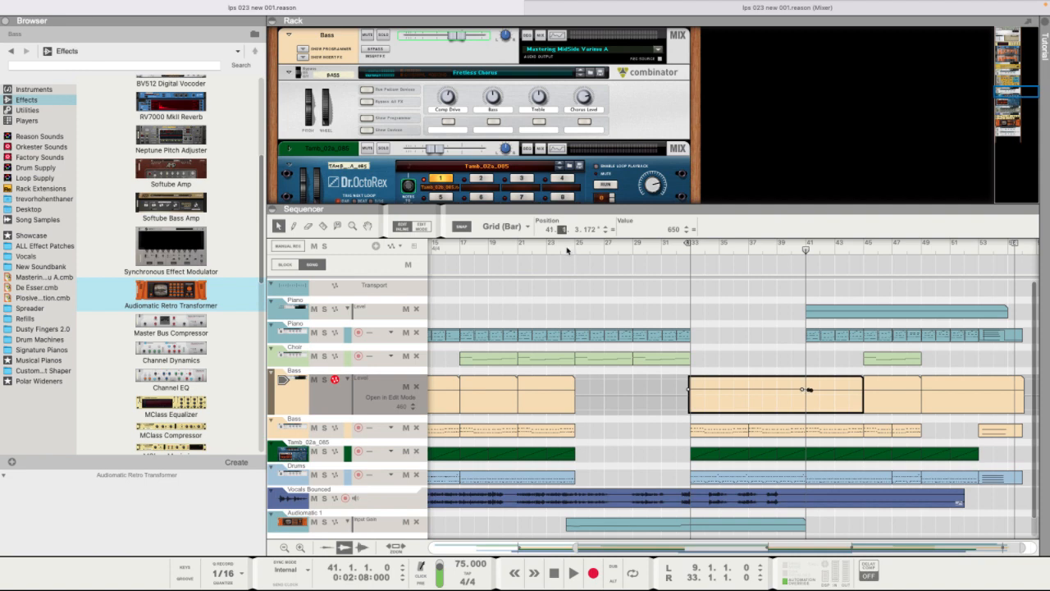
drag(673, 228, 670, 261)
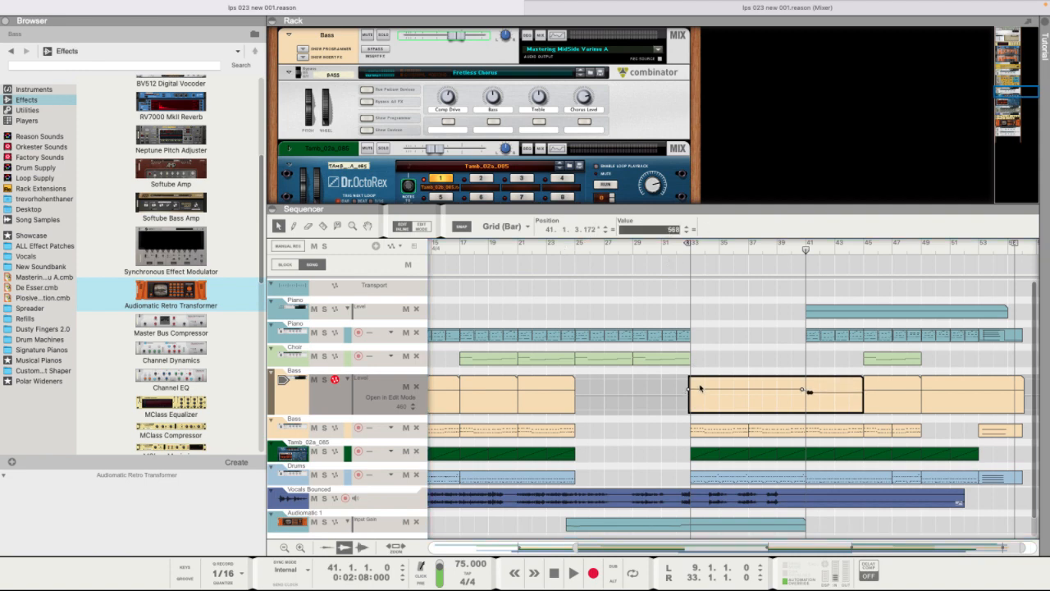
key(Return)
click(934, 406)
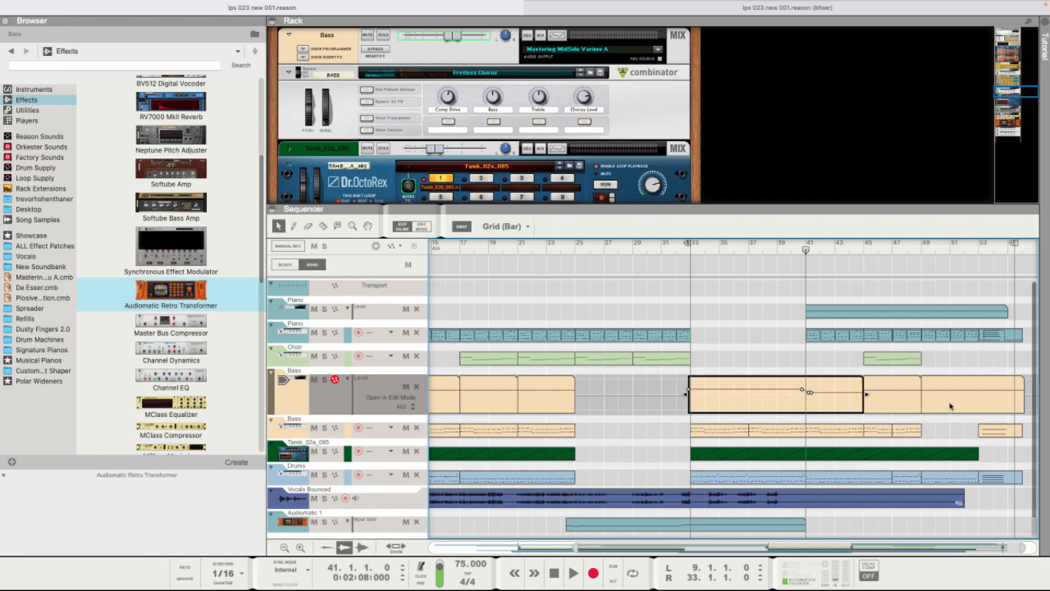
- Delete the last two Bass Level automation clips and extend the remaining clip from bar 45 to bar 55
click(936, 352)
click(902, 387)
shift+click(938, 386)
key(Delete)
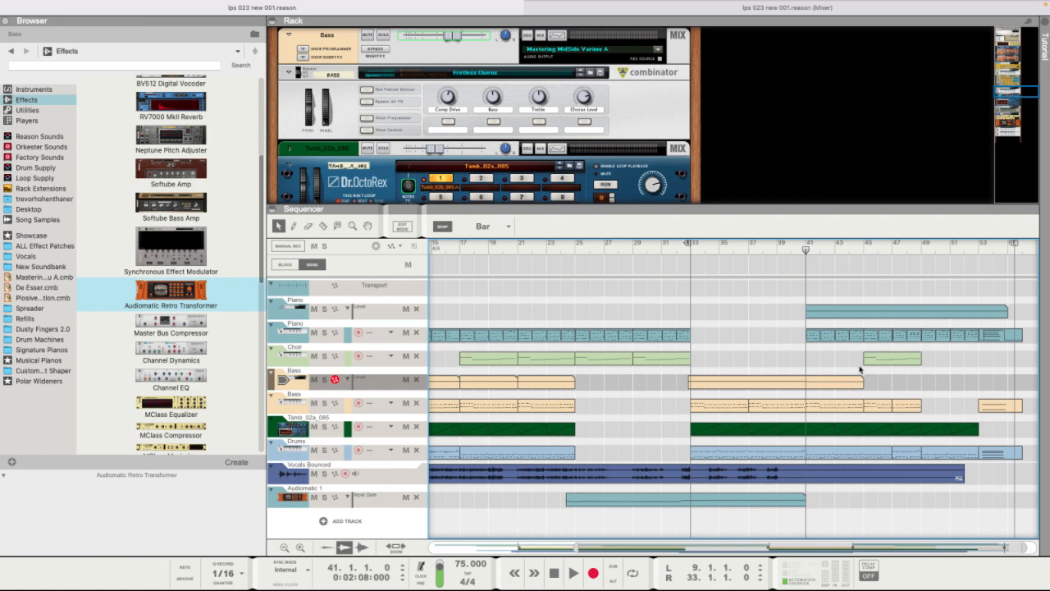
click(856, 382)
drag(865, 382, 1002, 390)
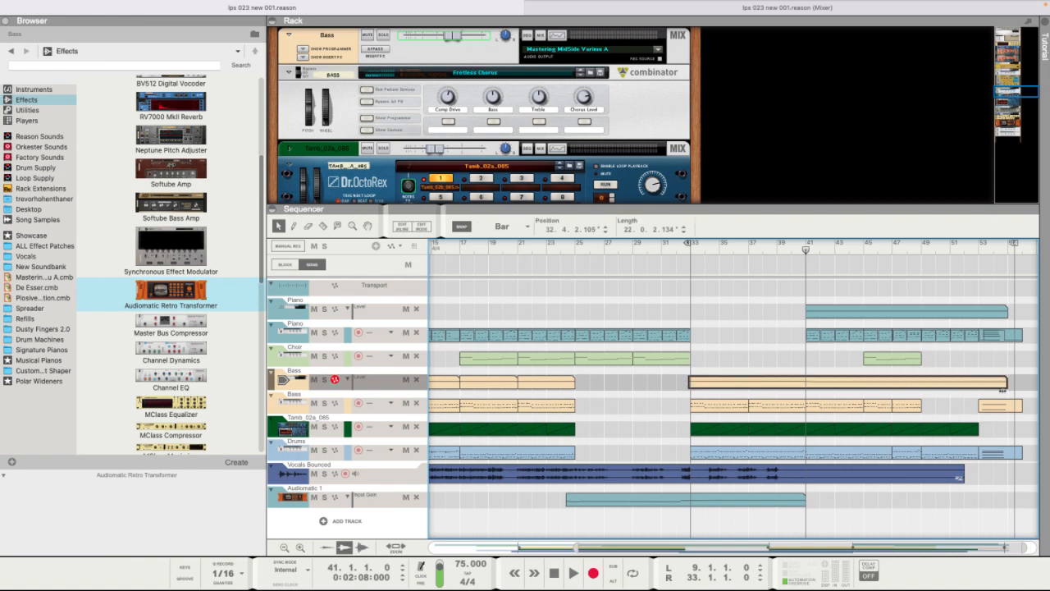
- Split the Audiomatic Input Gain clip at bars 35 and 37 with the Razor tool, and copy the two-bar piece
click(559, 245)
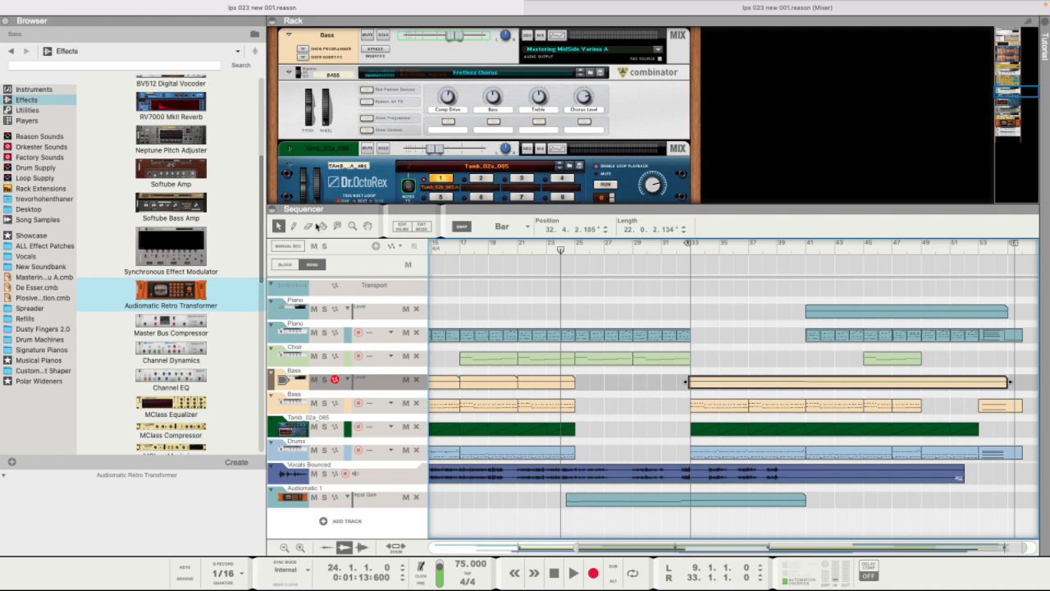
click(740, 500)
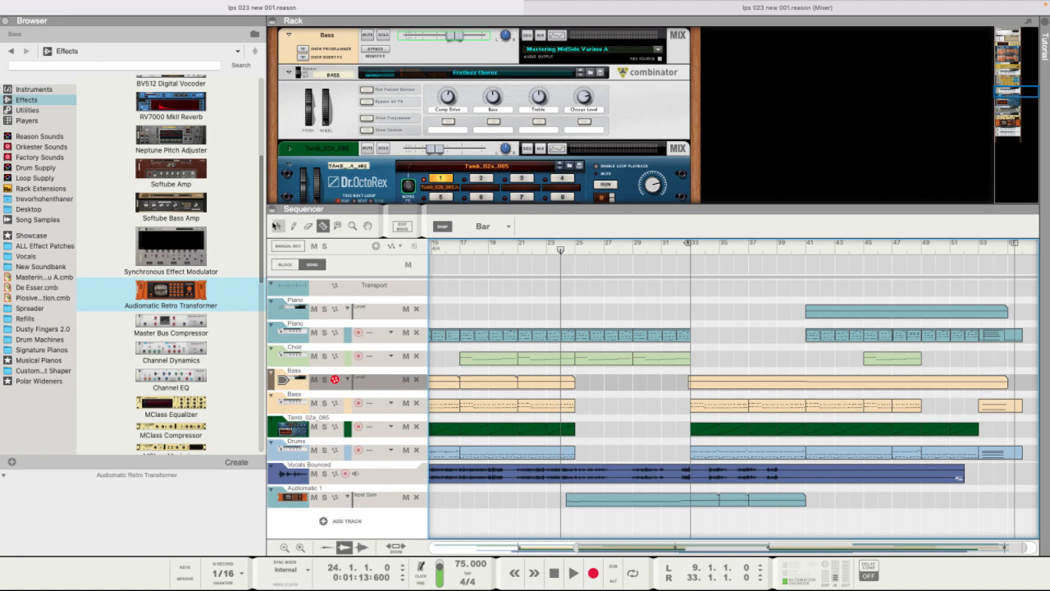
click(742, 502)
key(super+c)
scroll(743, 507, left, 5)
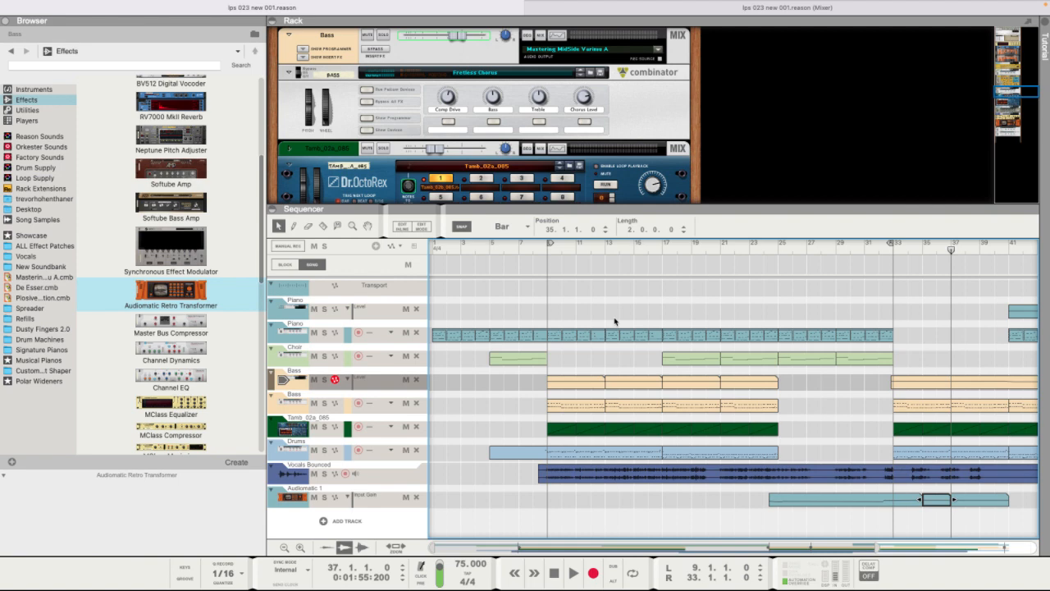
- Paste the copied Input Gain clip eight times in a row from bar 8 to bar 24
click(548, 249)
click(533, 250)
key(super+v)
key(super+v)
key(super+v)
key(super+v)
key(super+v)
key(super+v)
key(super+v)
key(super+v)
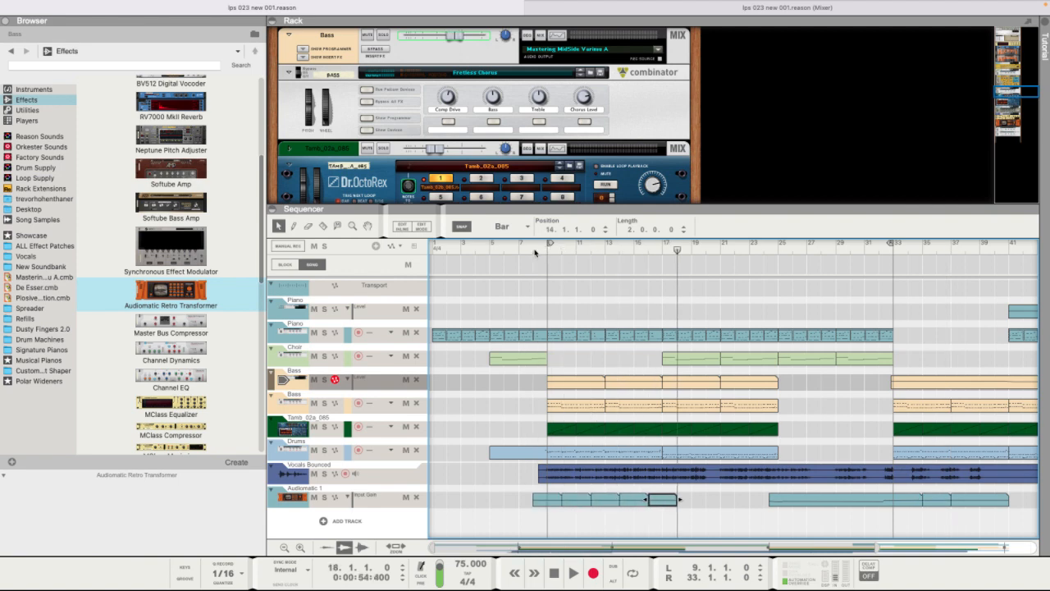
- Fill the Input Gain gap at bar 24 with the copied clip, kept to one bar, and play from there
click(775, 504)
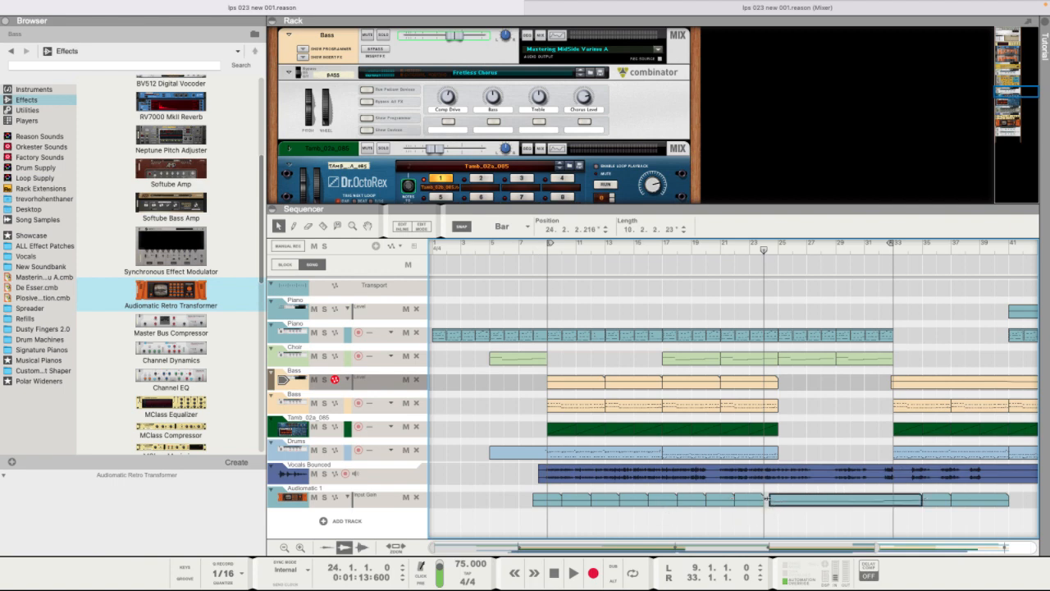
key(super+v)
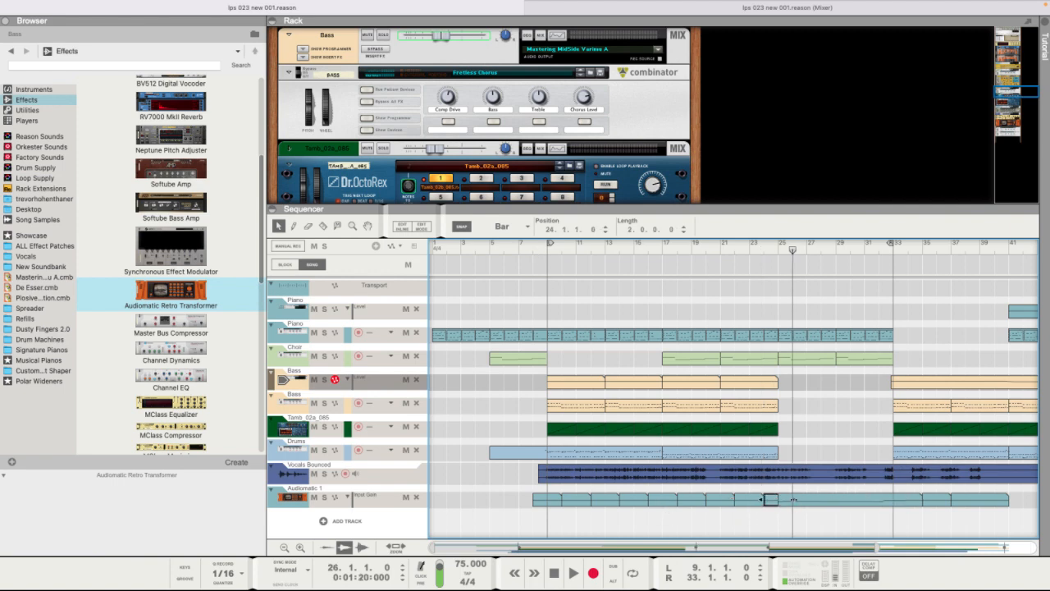
click(767, 248)
key(space)
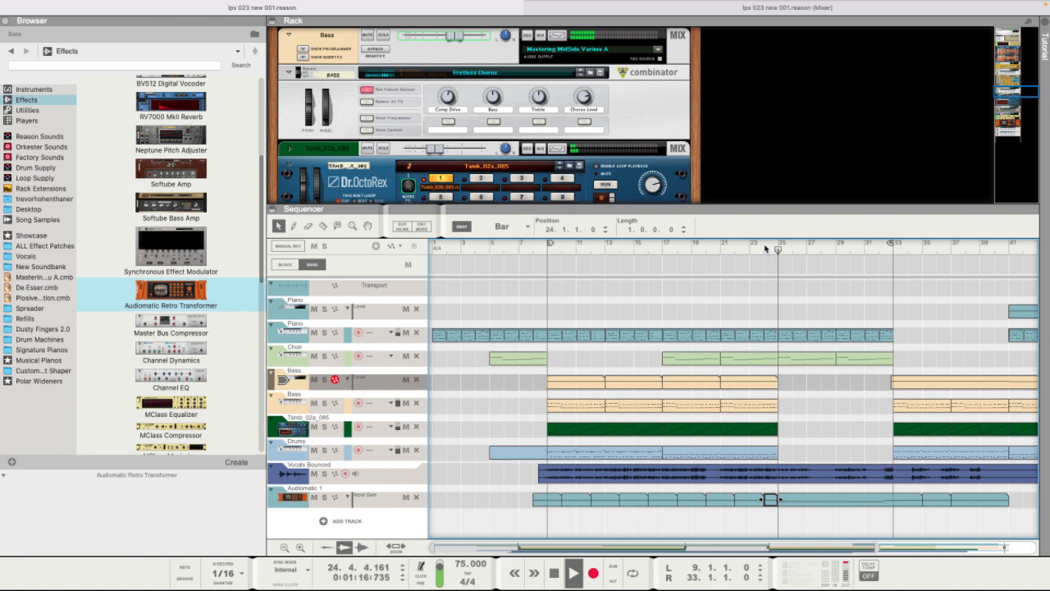
click(810, 418)
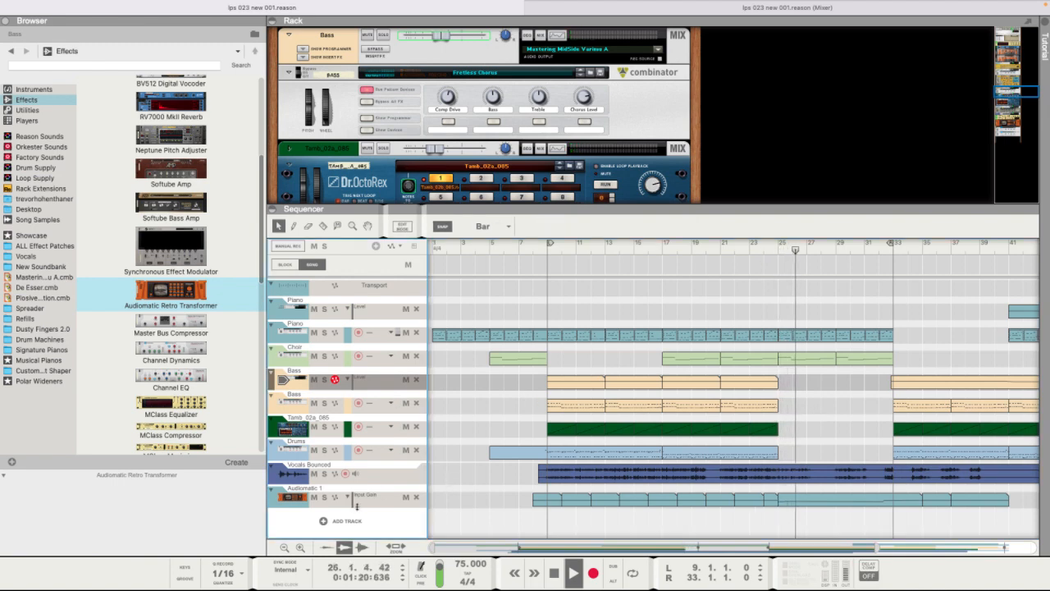
- Select the Audiomatic 1 track and add an automation lane for the device's Dry/Wet control
click(357, 503)
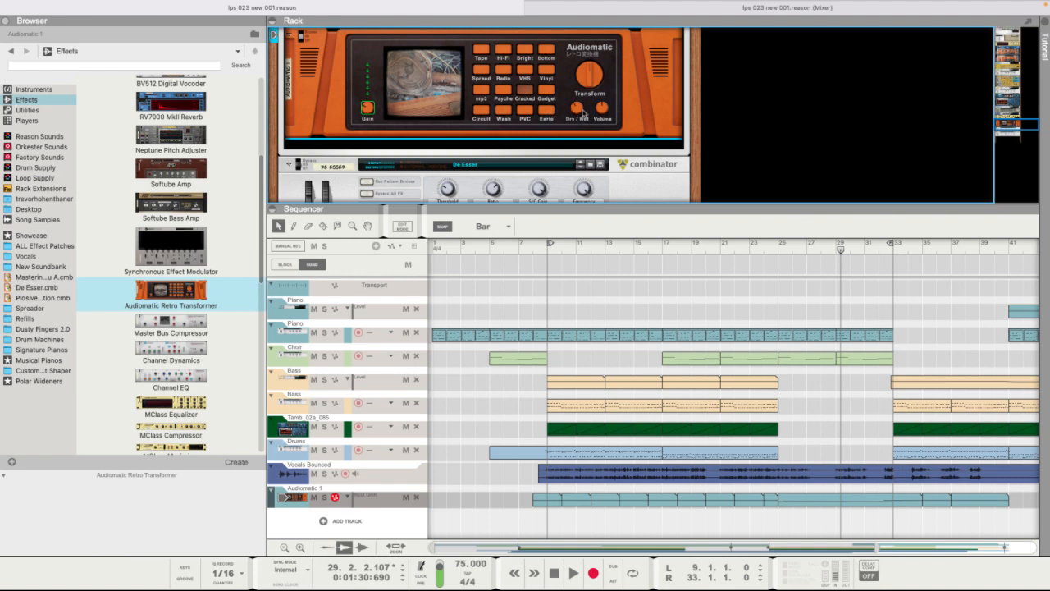
mouse_move(583, 114)
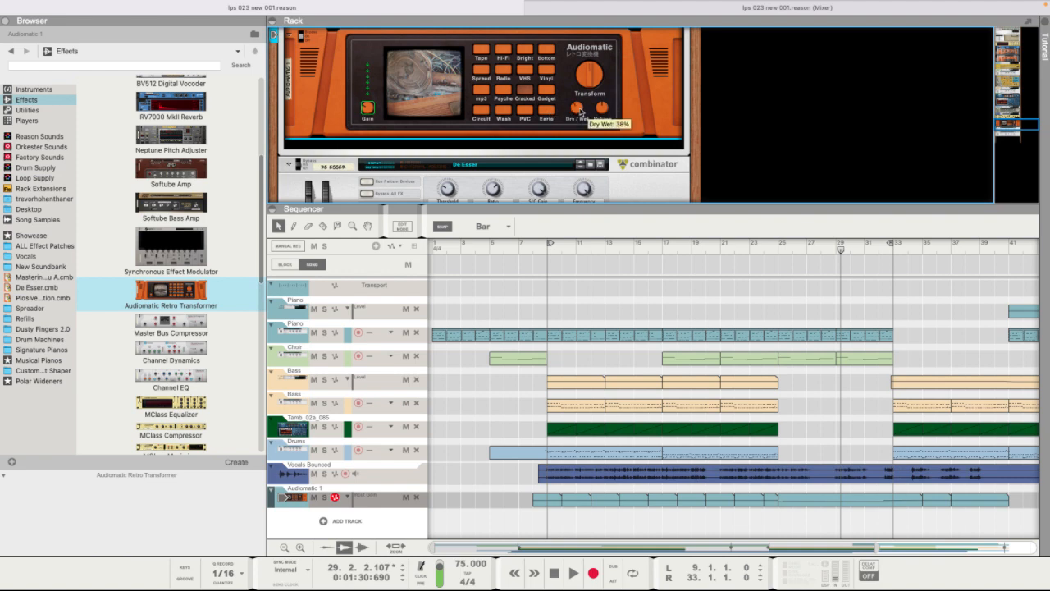
right_click(582, 112)
key(Escape)
right_click(582, 113)
click(604, 110)
- Record Dry/Wet automation from bar 24 to about bar 35, dropping it to 0% before bar 25 and raising it around bar 32
click(778, 245)
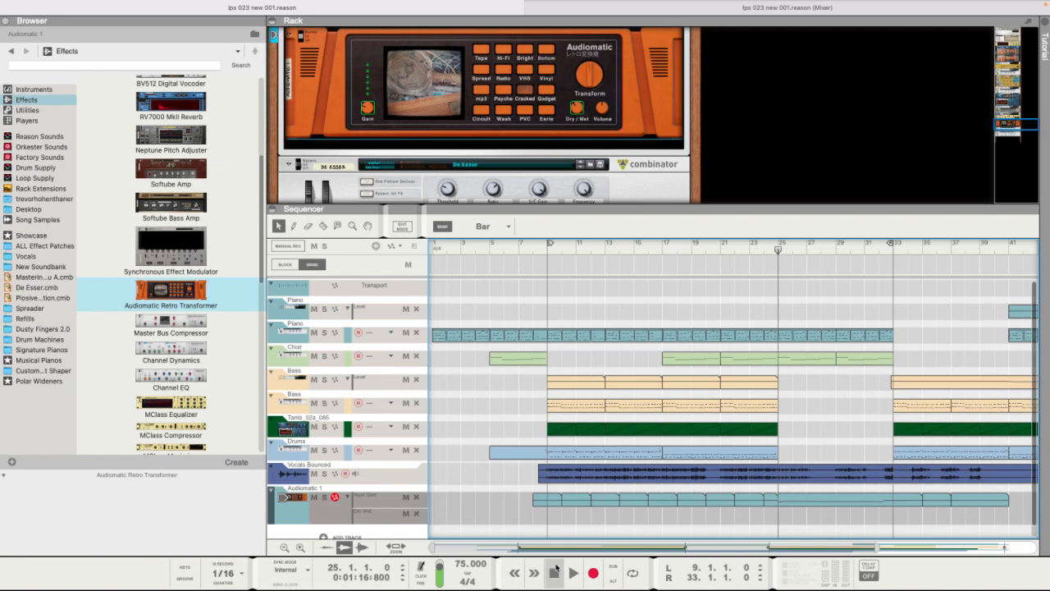
scroll(344, 457, down, 1)
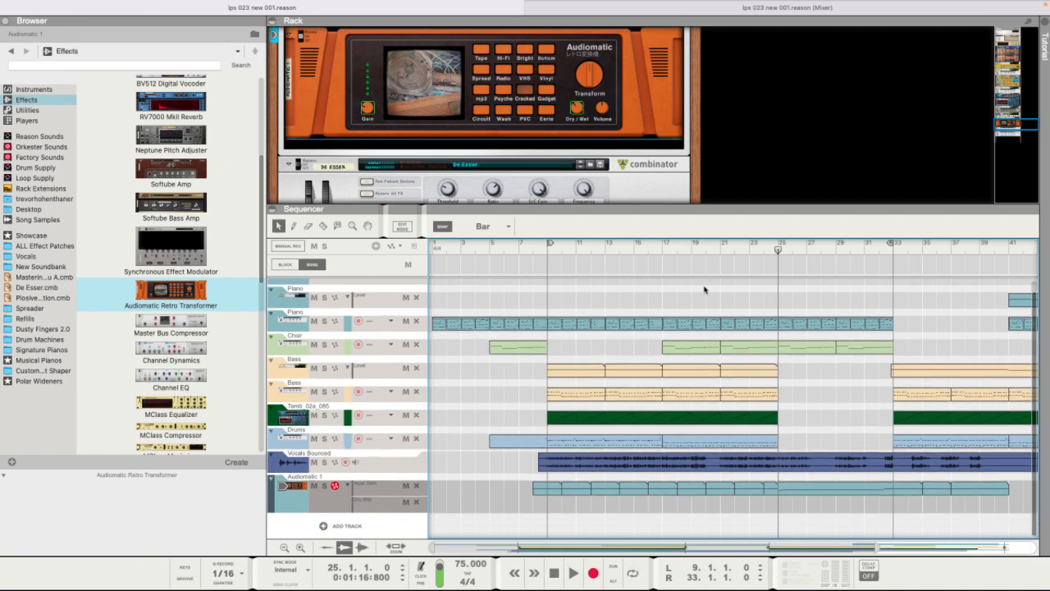
click(763, 244)
click(593, 573)
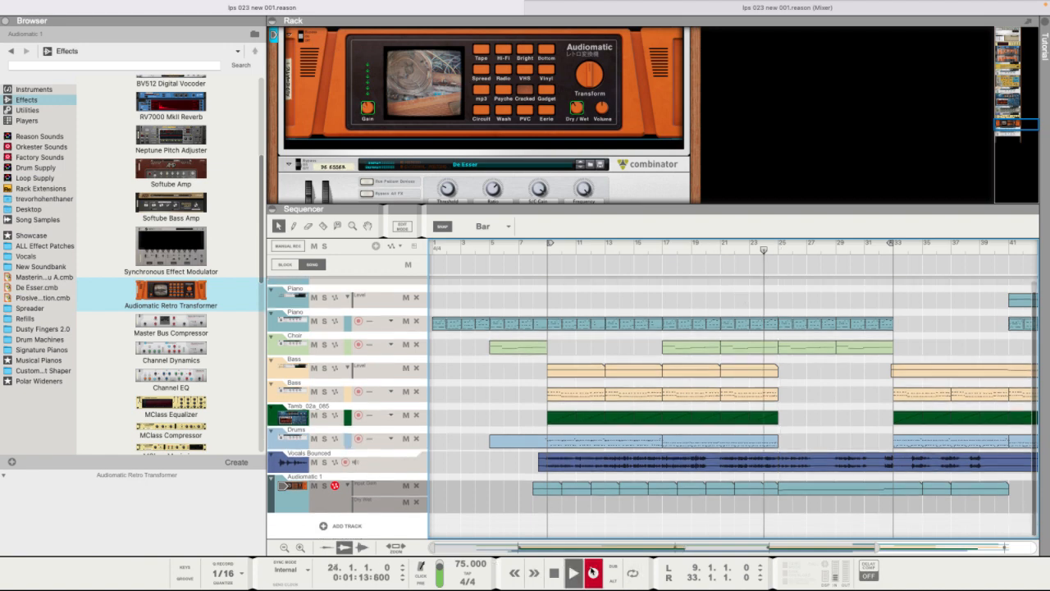
drag(577, 108, 583, 142)
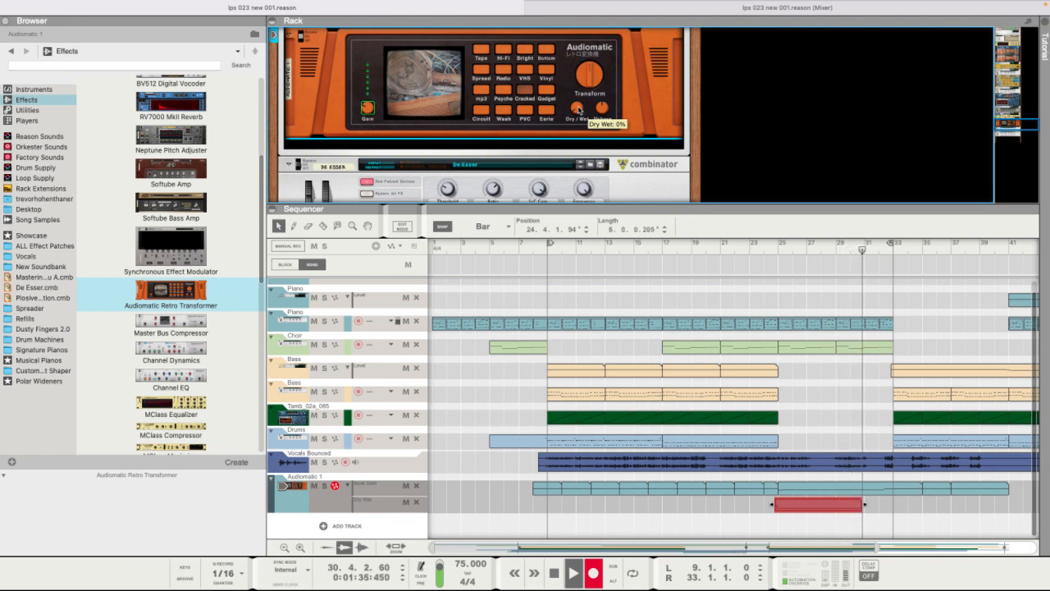
drag(579, 109, 586, 98)
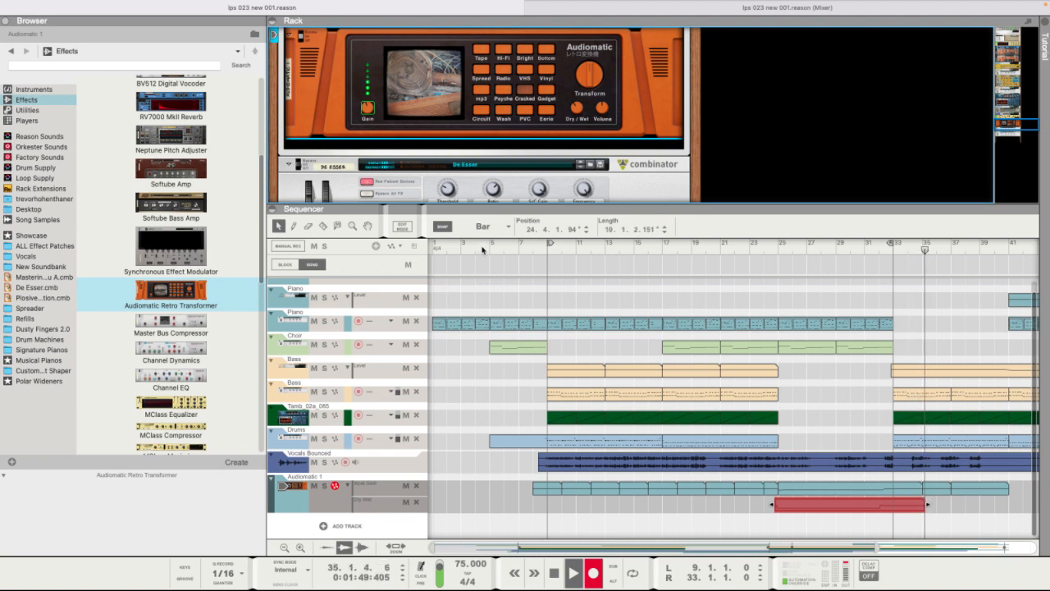
key(space)
click(597, 576)
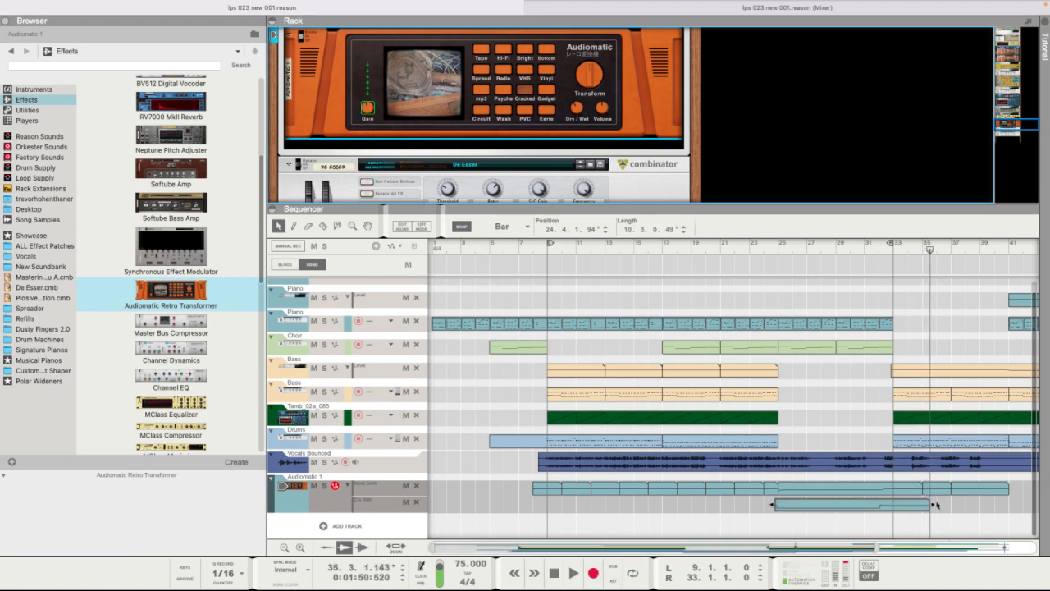
- Extend the Dry/Wet automation clip to run from bar 8 to bar 41, and play from bar 8
drag(931, 504, 1008, 504)
click(756, 502)
click(781, 506)
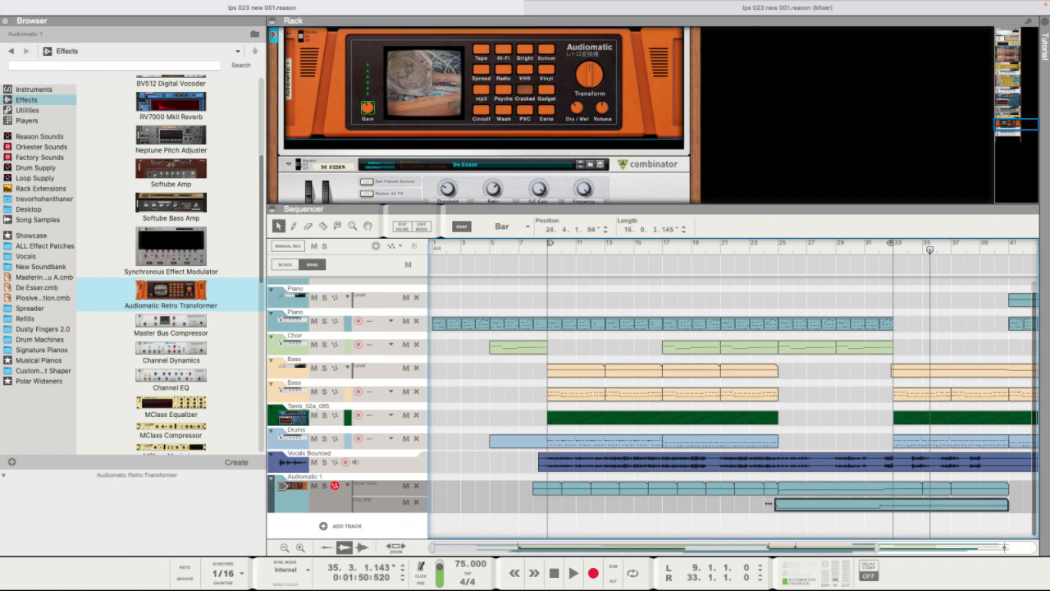
drag(776, 504, 491, 503)
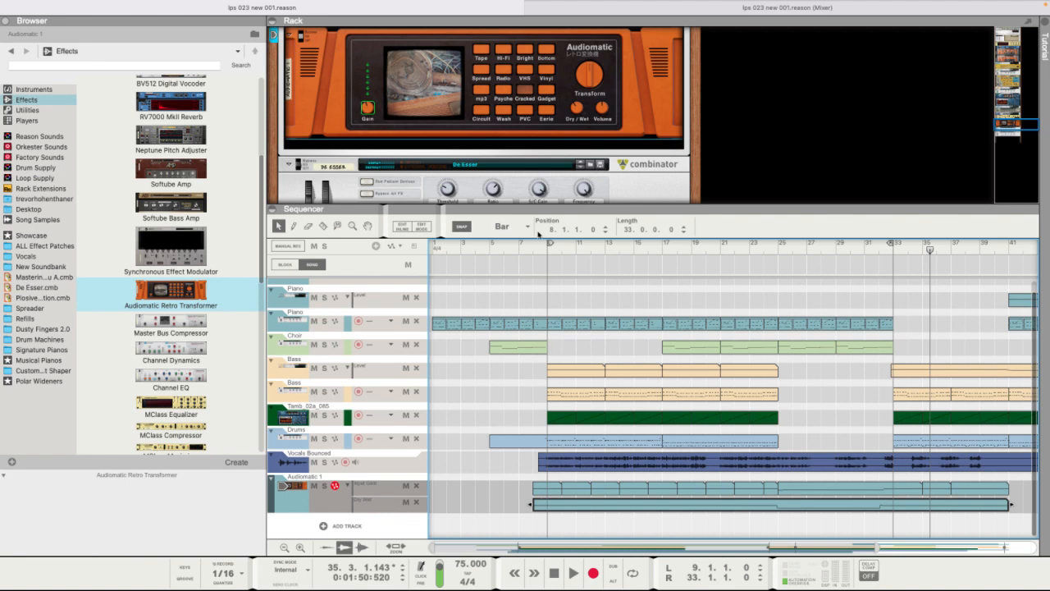
drag(539, 246, 2, 296)
key(space)
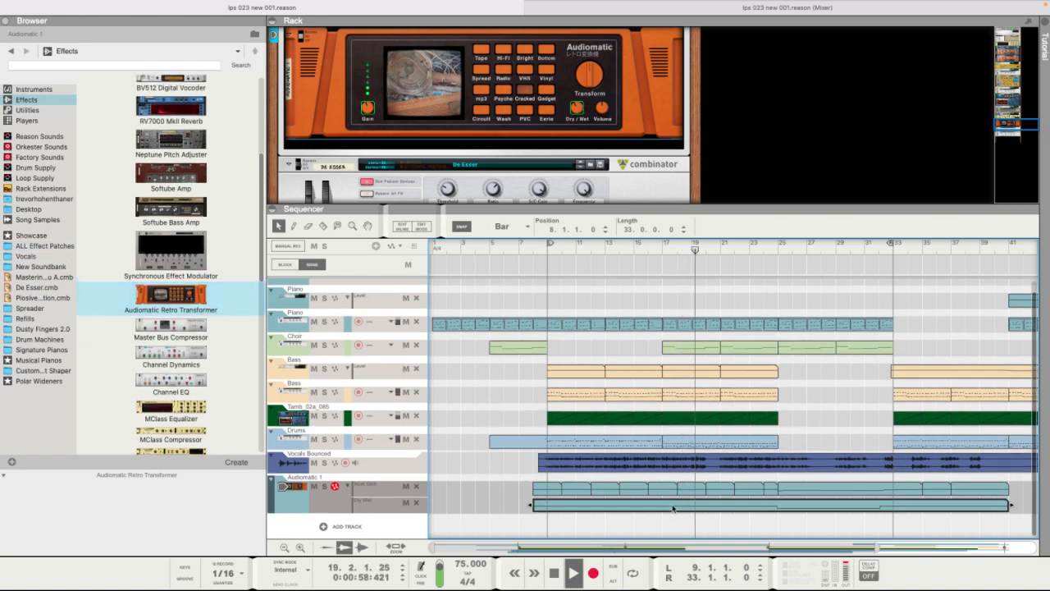
- In the Dry/Wet clip, lower the automation point just before bar 25 to 27%
double_click(673, 508)
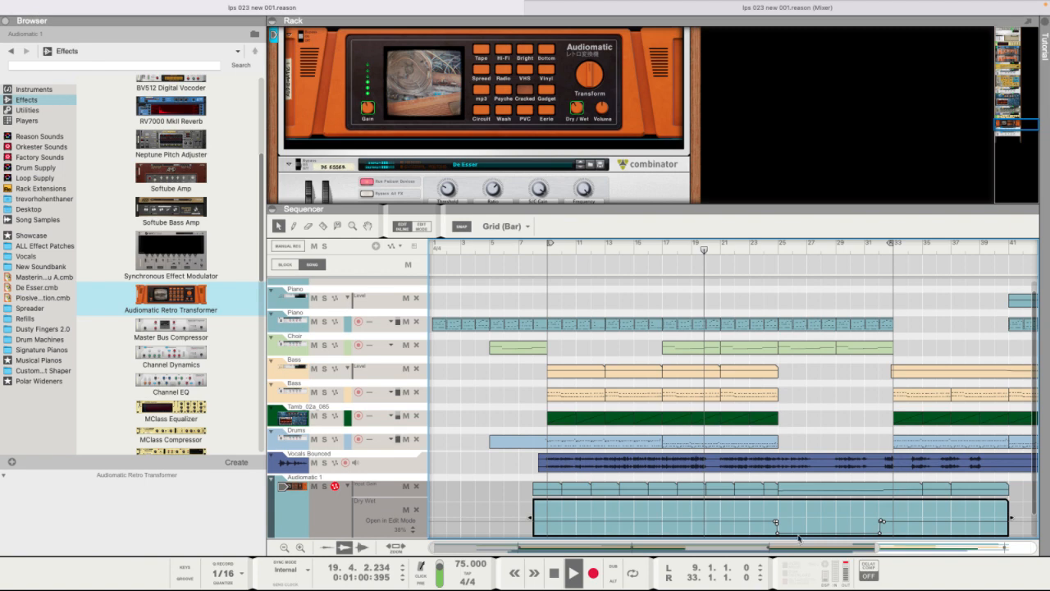
drag(788, 516, 525, 534)
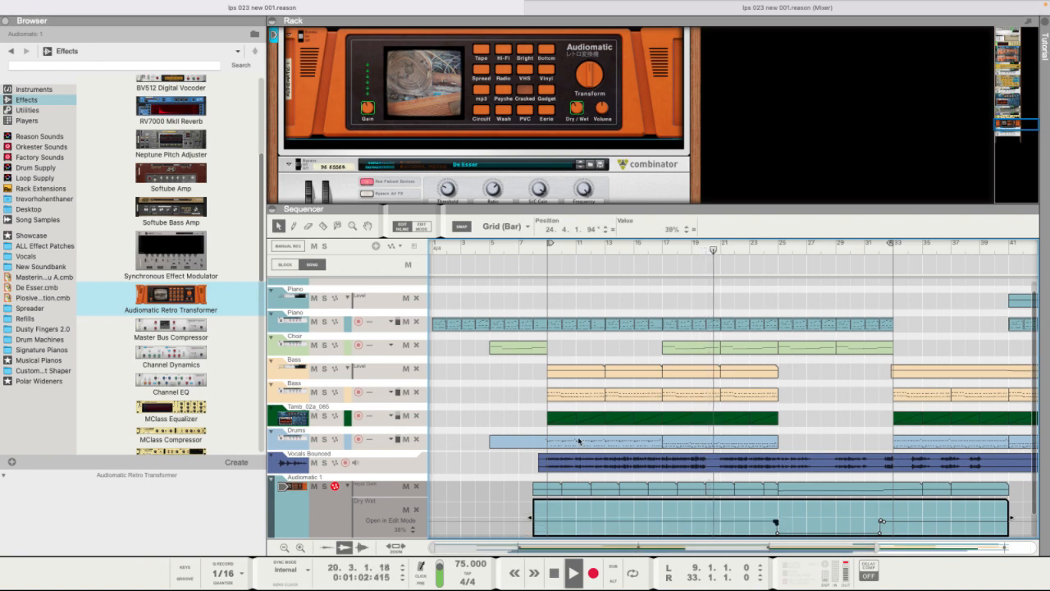
drag(667, 231, 666, 260)
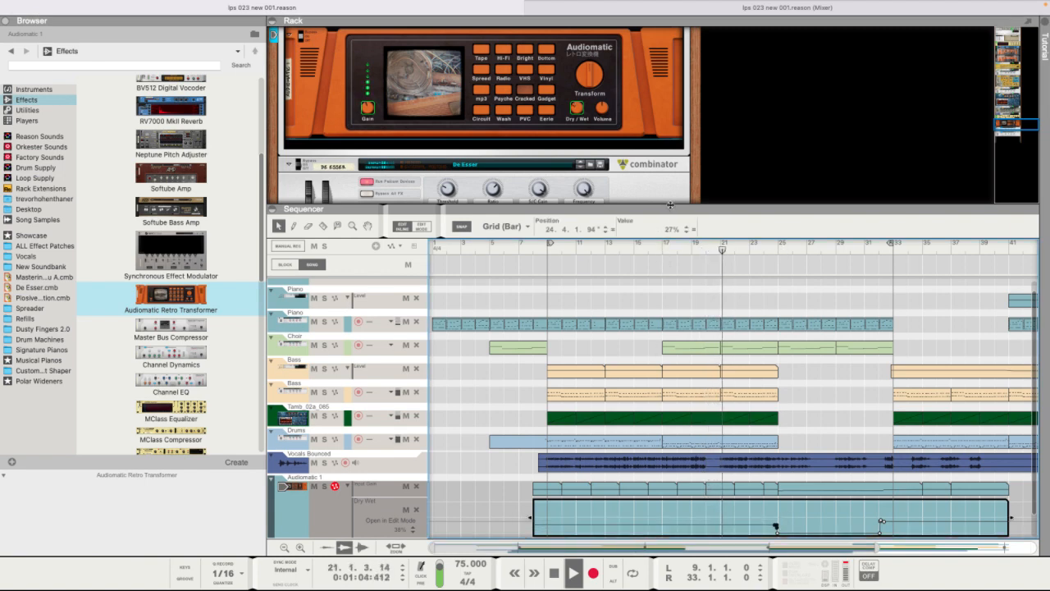
click(802, 432)
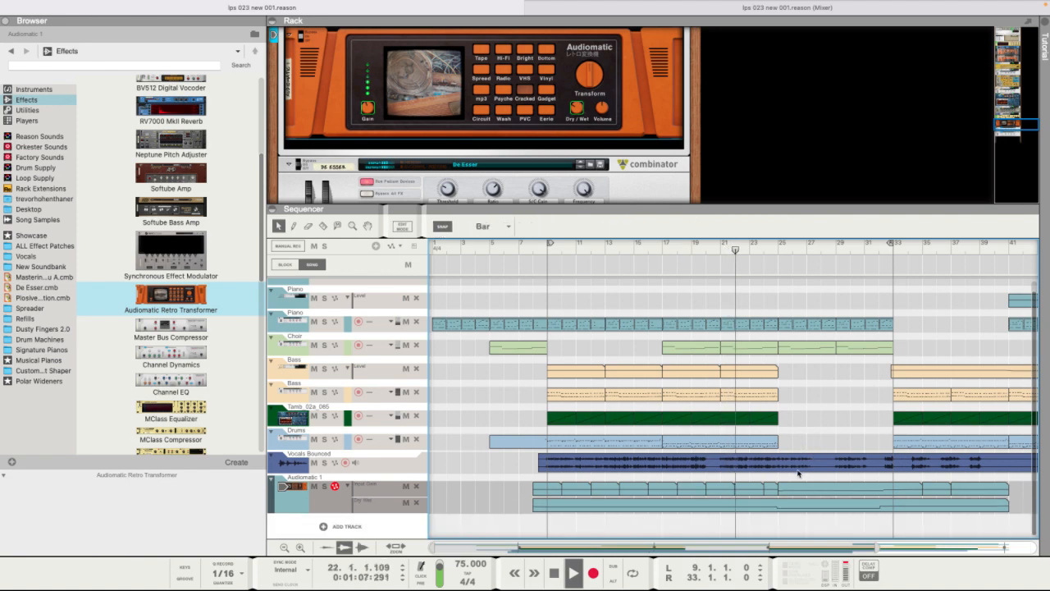
- Set the starting automation point of the bar 8 Input Gain clip to -1.2 dB
click(553, 488)
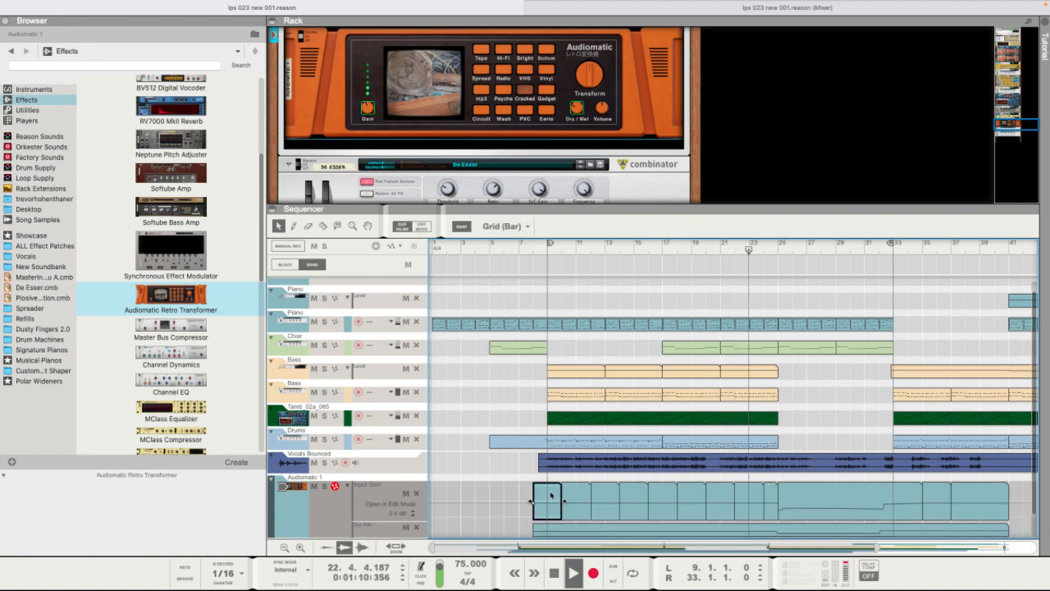
drag(525, 512, 524, 510)
click(539, 249)
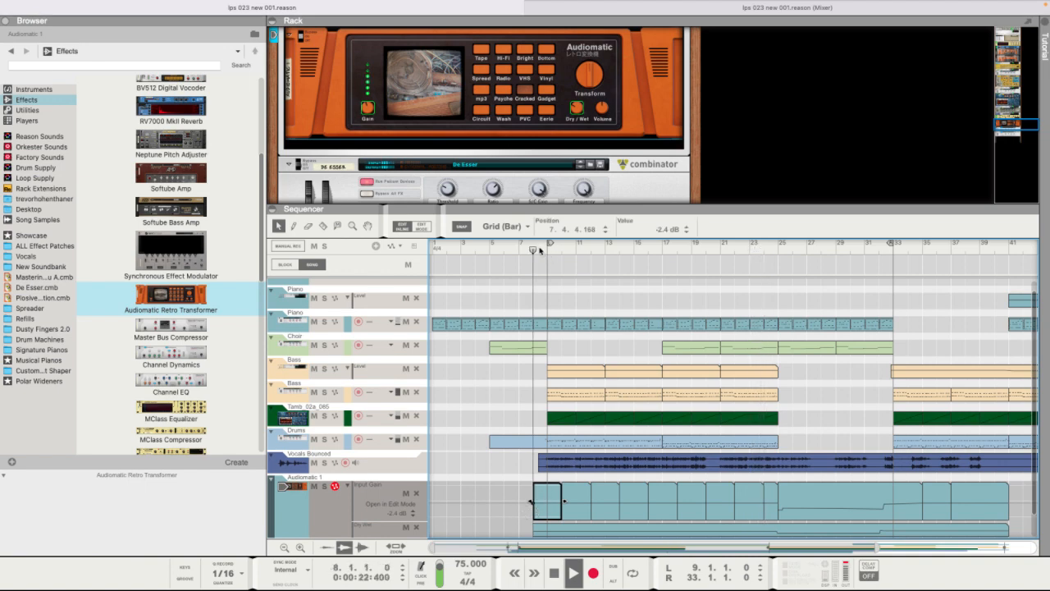
double_click(666, 228)
text(-1.2)
key(Return)
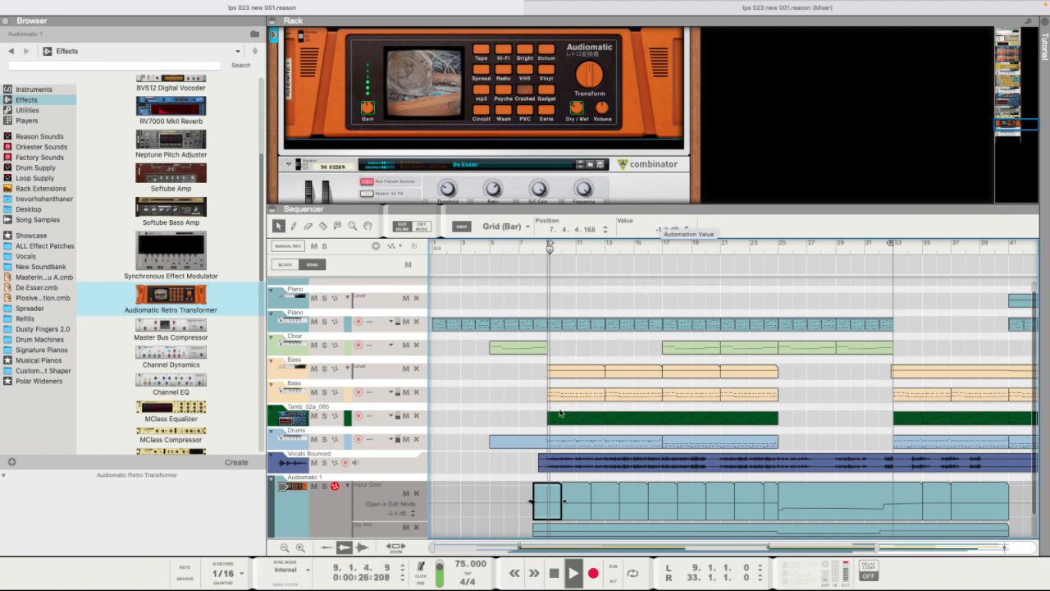
click(576, 484)
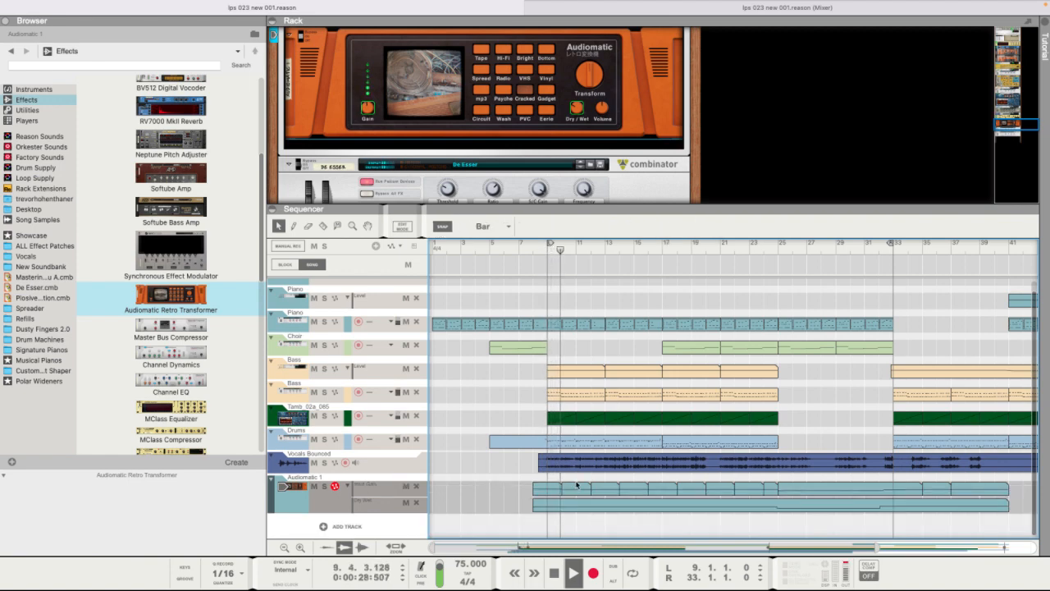
- Delete the Input Gain clips between bars 10 and 25, extend the bar 8 clip to bar 25, and play from bar 8
key(space)
drag(576, 483, 765, 490)
key(Delete)
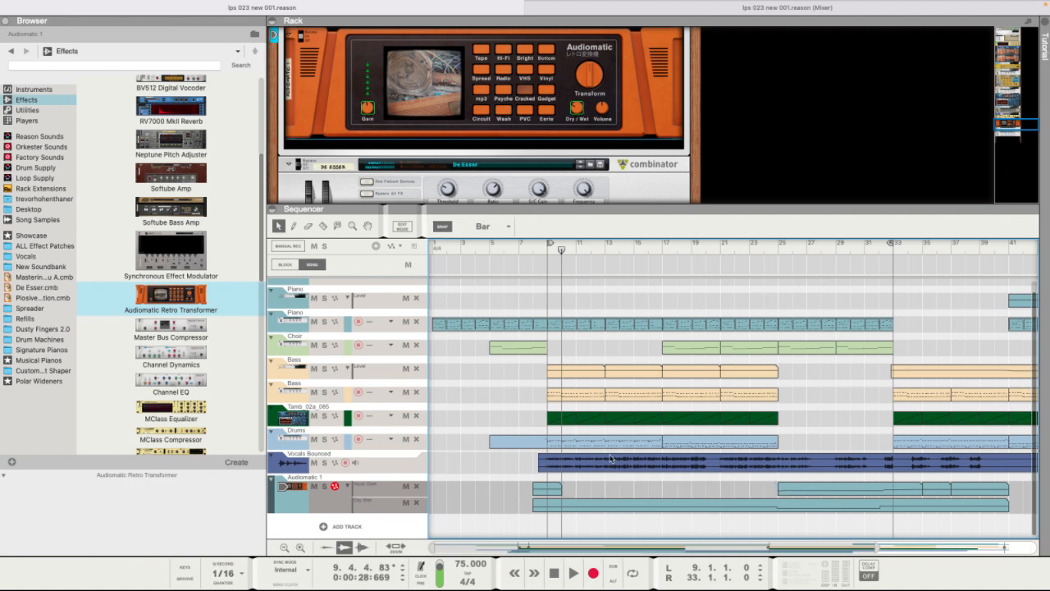
click(557, 494)
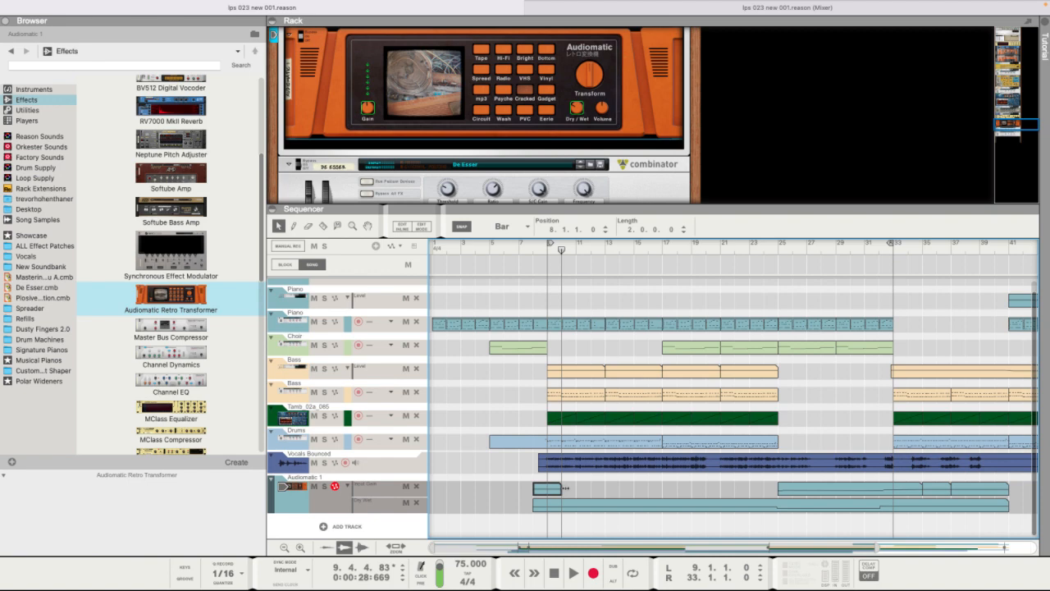
drag(562, 487, 734, 489)
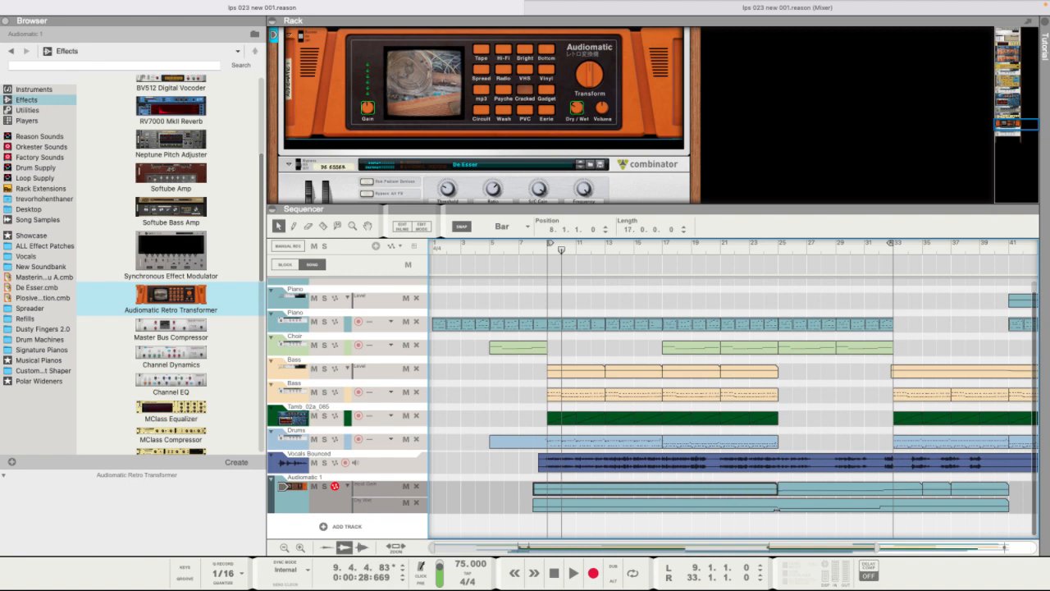
click(534, 251)
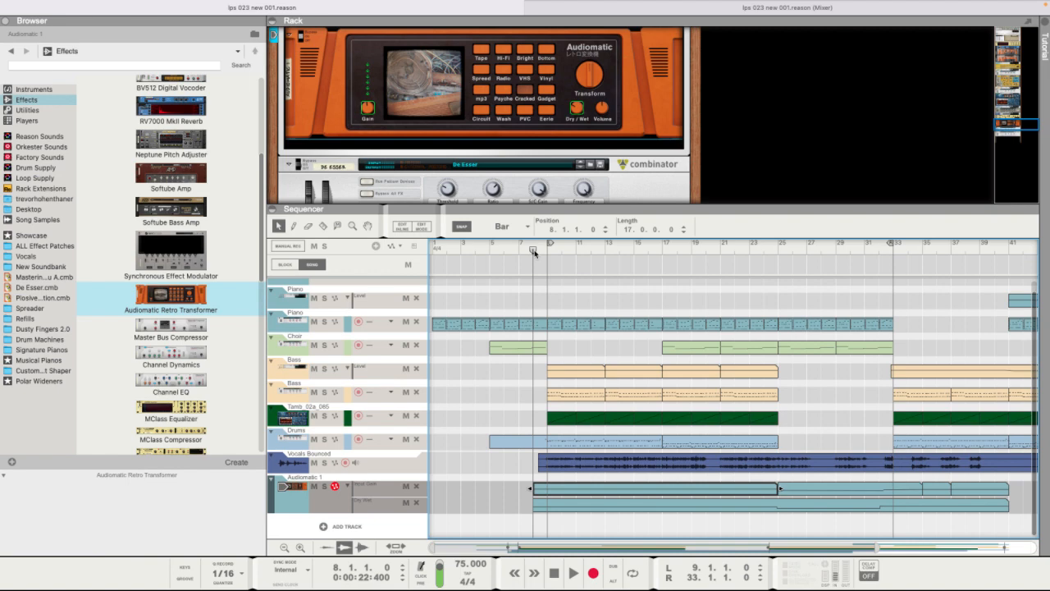
key(space)
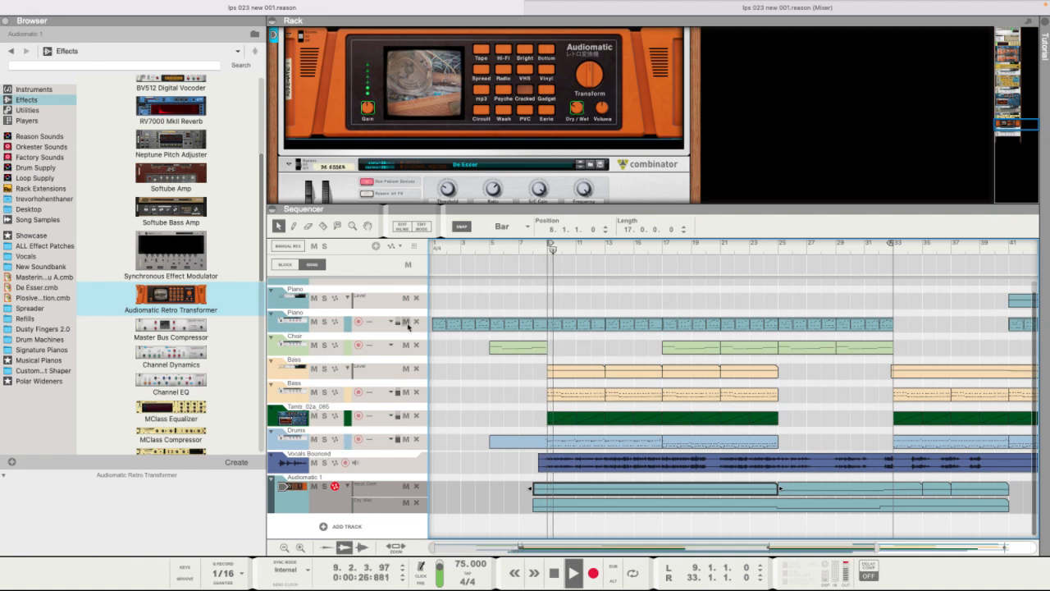
- Examine the Piano track's Combinator in the rack, including its mixer, NN-XT samplers, compressor and equalizers
click(349, 324)
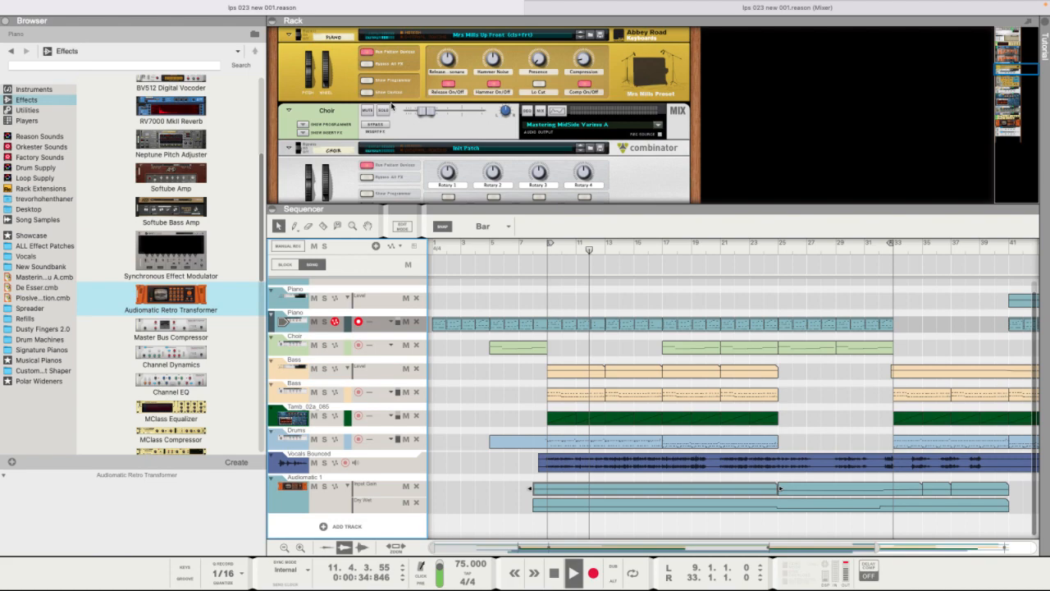
scroll(457, 183, down, 10)
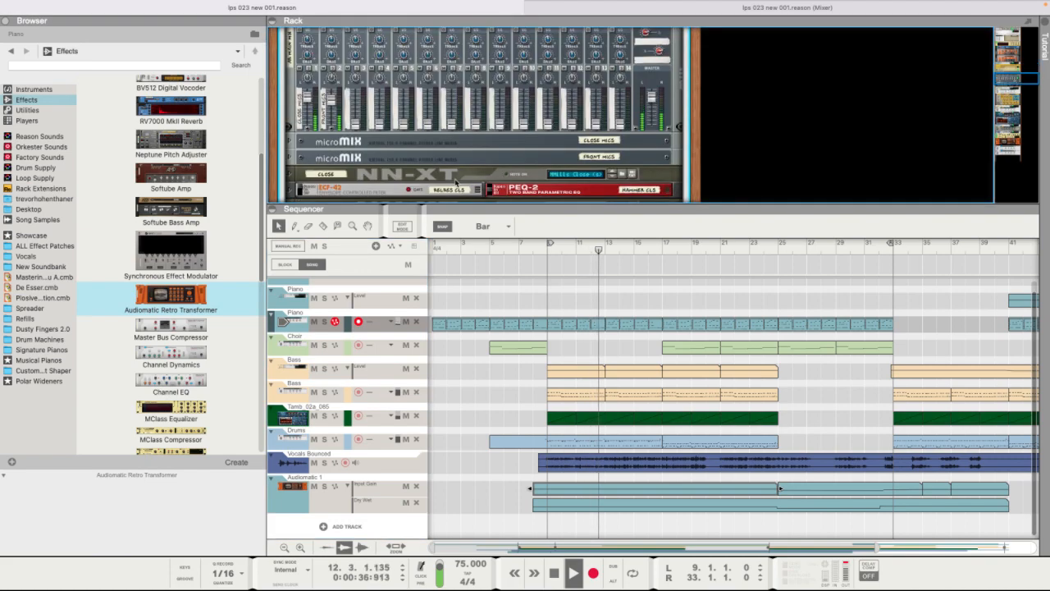
scroll(456, 182, down, 5)
scroll(456, 182, up, 4)
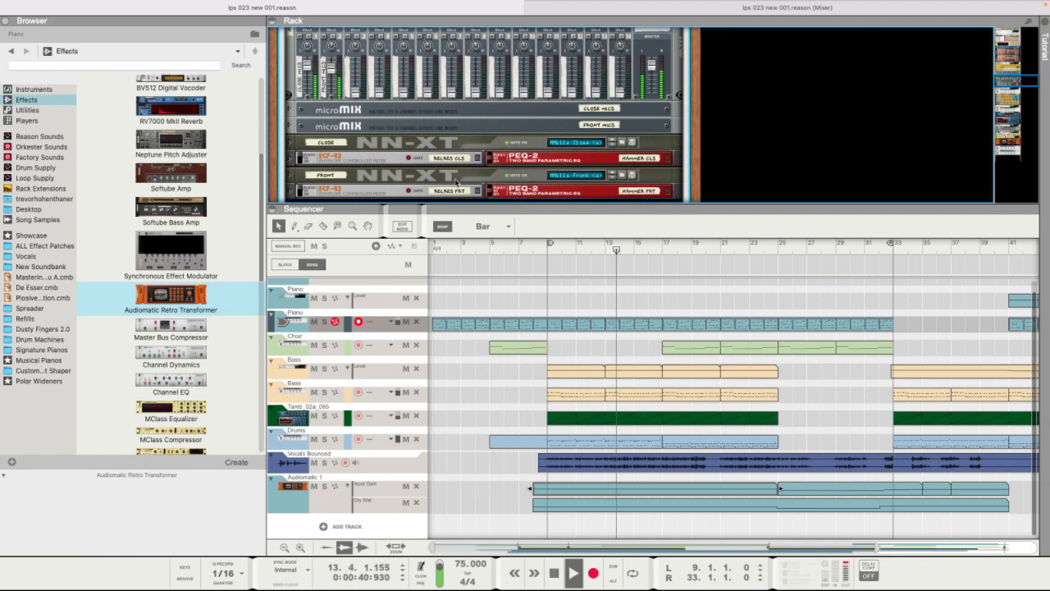
scroll(457, 183, up, 8)
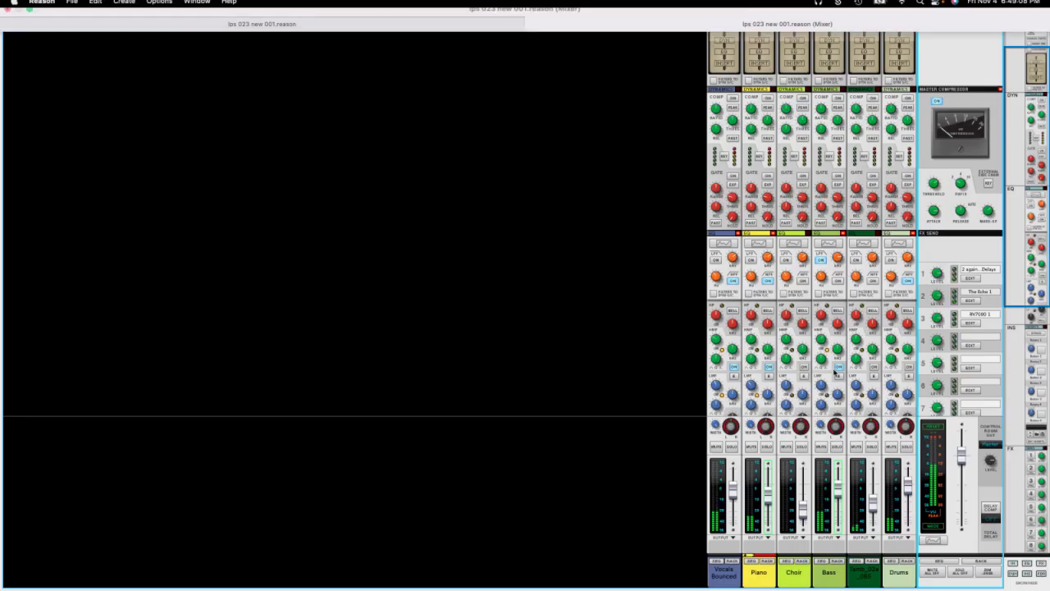
- Set the Piano channel's high-mid EQ gain to 6.71 dB and its low-mid EQ gain to -5.71 dB
click(630, 8)
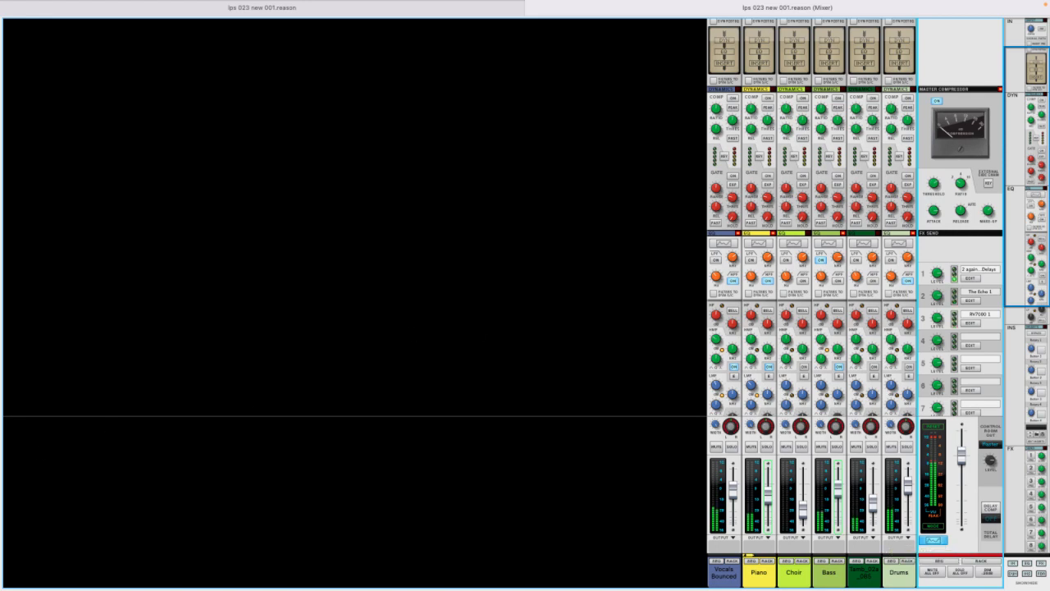
click(417, 10)
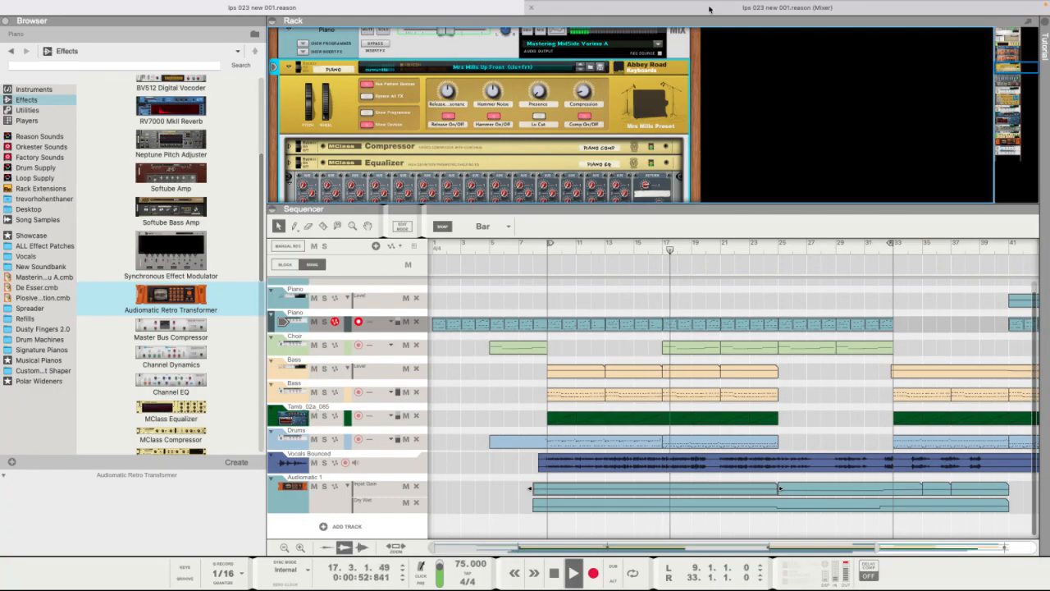
click(709, 10)
scroll(764, 329, down, 3)
click(751, 232)
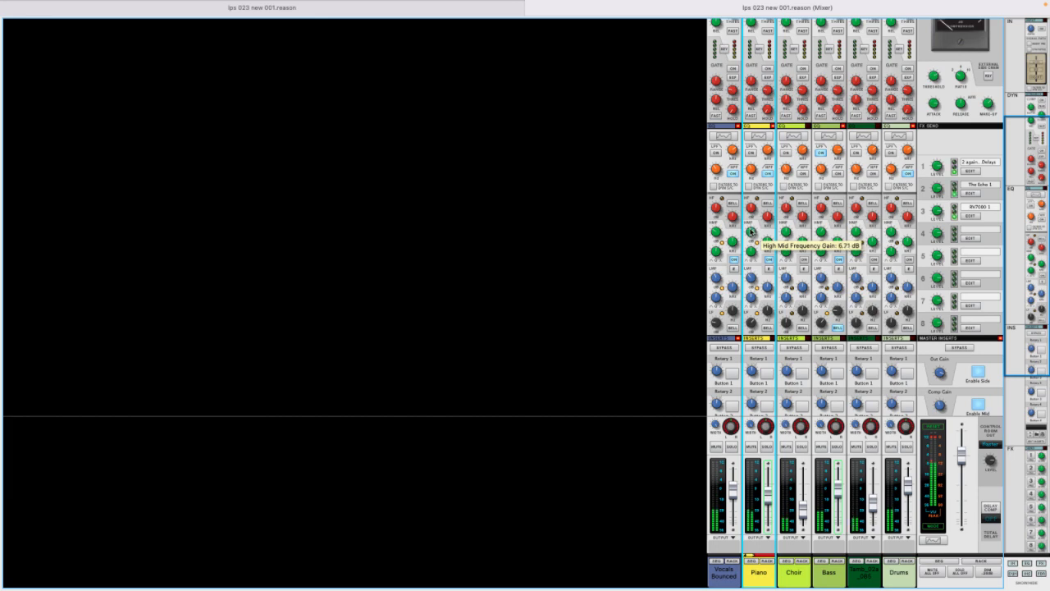
mouse_move(752, 272)
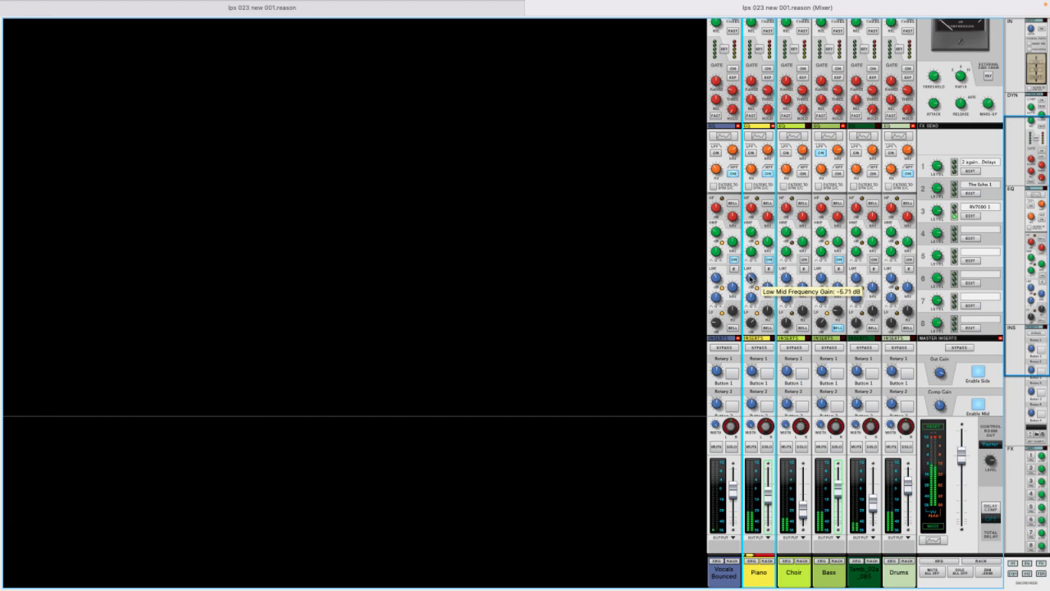
mouse_move(767, 241)
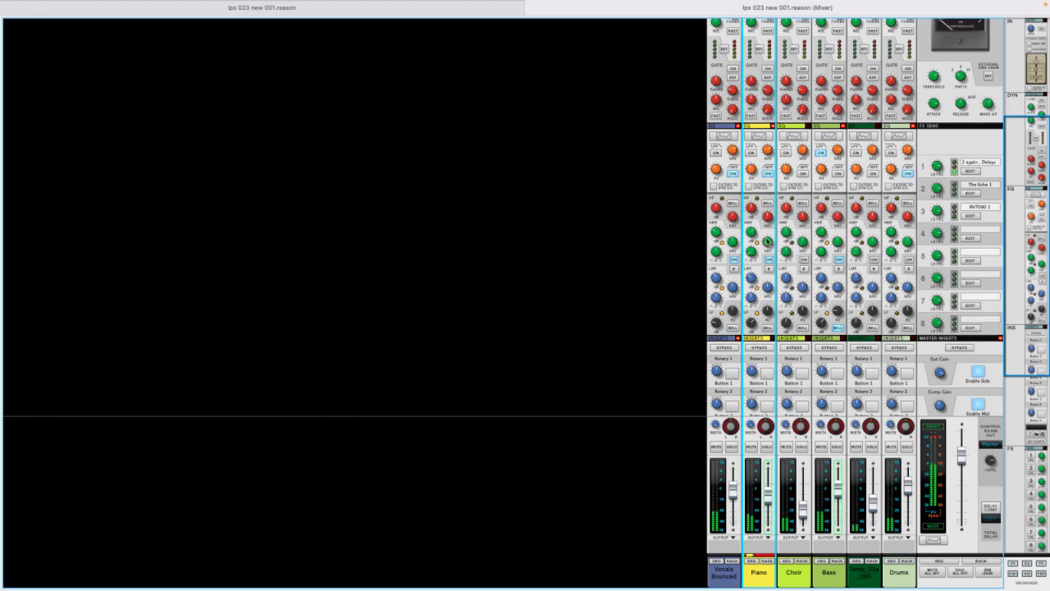
- Set the Piano channel's input gain to -5.14 dB in the mixer
scroll(769, 267, up, 5)
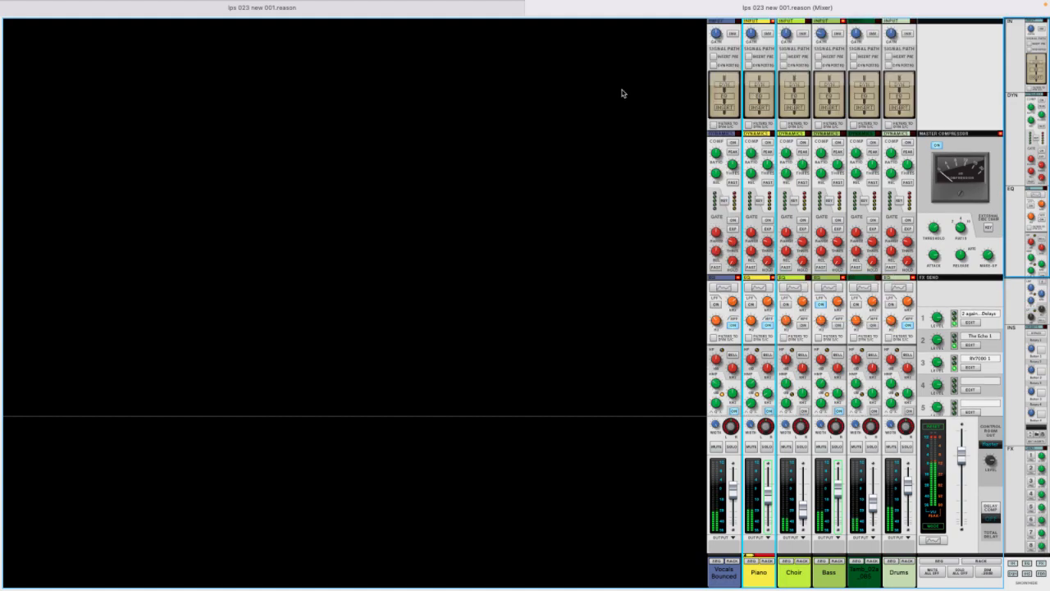
mouse_move(475, 11)
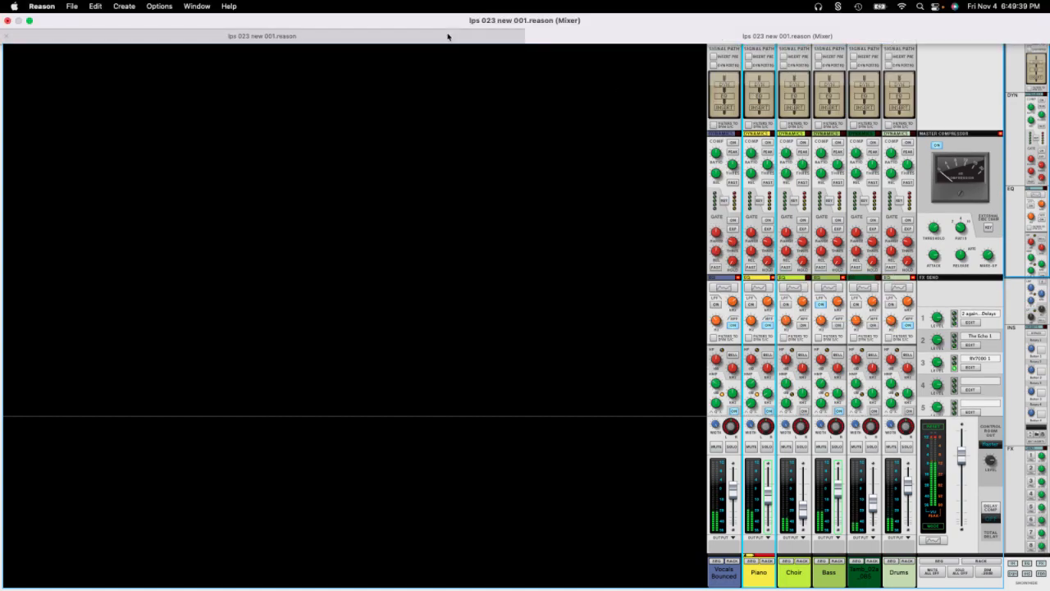
click(449, 36)
click(641, 45)
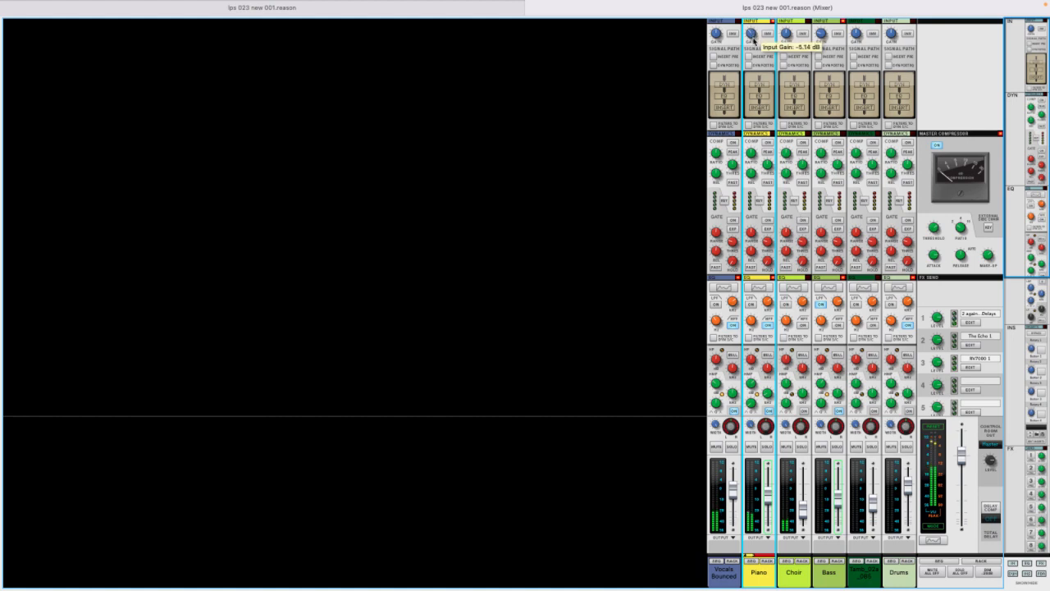
click(517, 8)
click(711, 8)
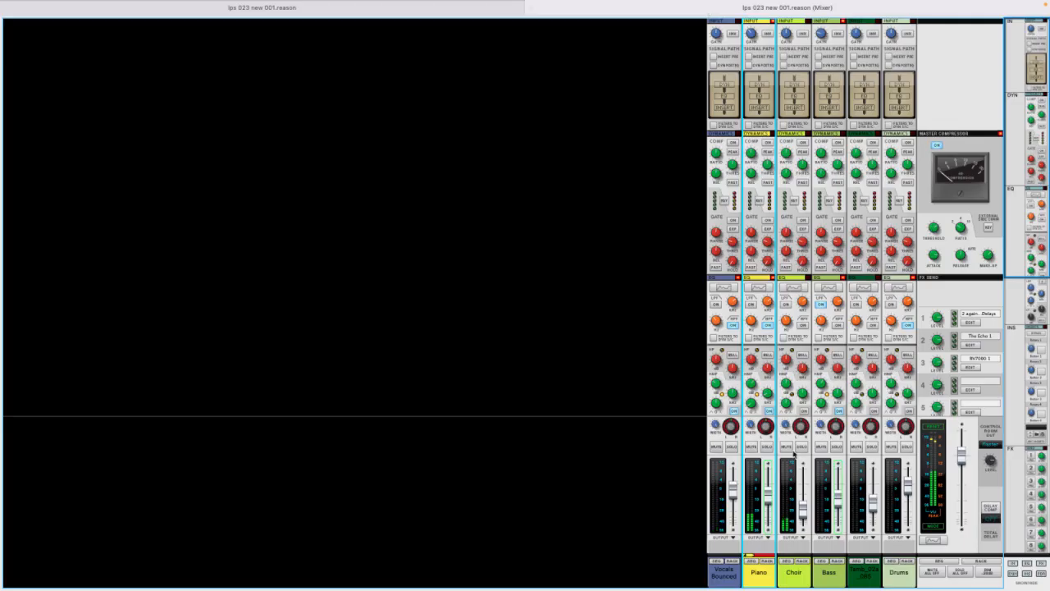
- Add a Polar device with the Classic Stereo Spread patch to the Piano, comparing it with the Hi Percussion Spreader patch
click(770, 561)
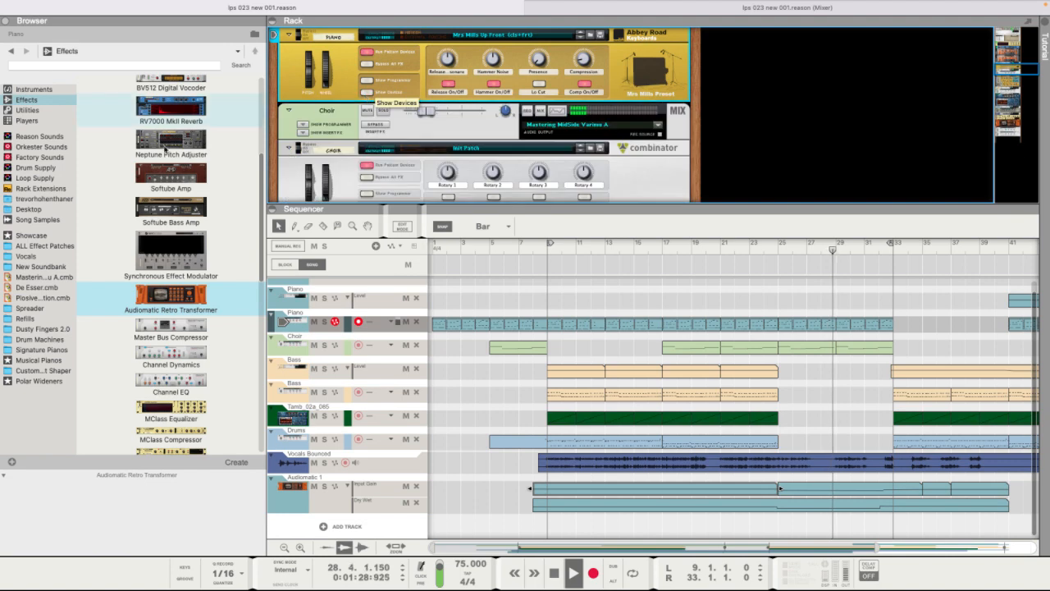
click(38, 381)
drag(139, 89, 484, 100)
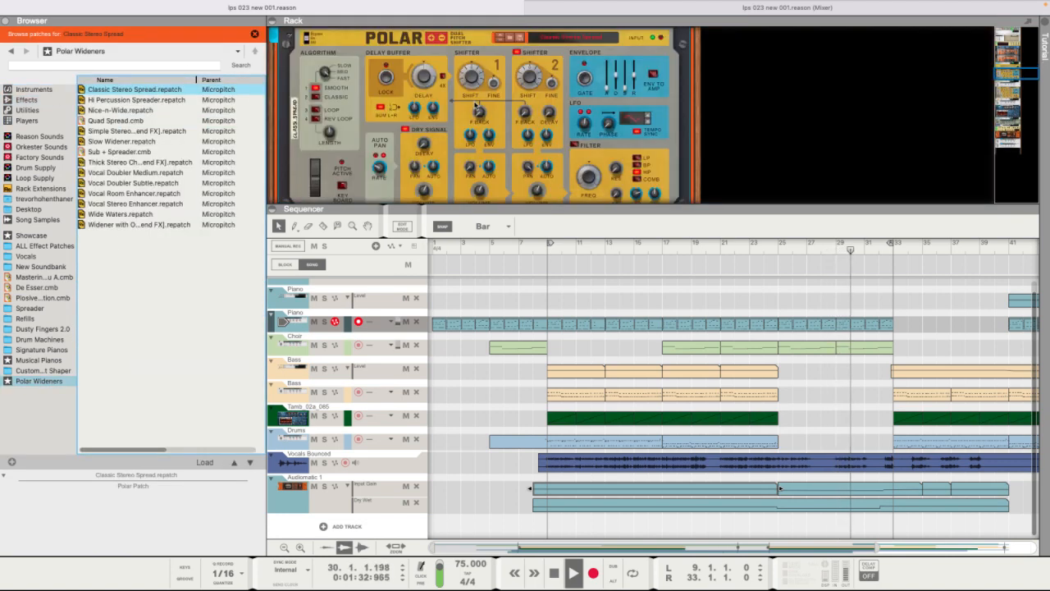
click(138, 100)
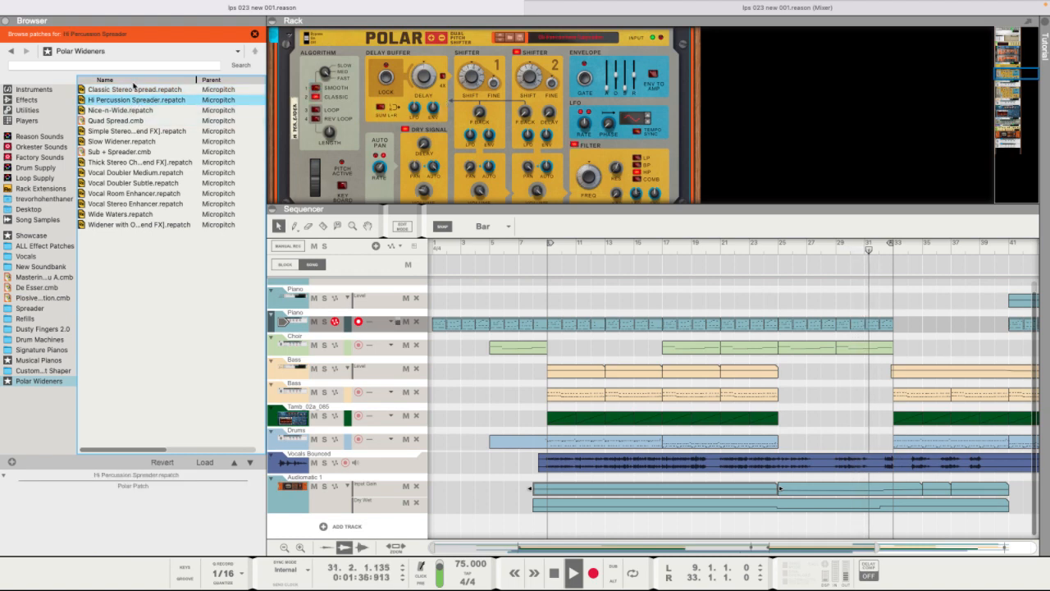
key(Up)
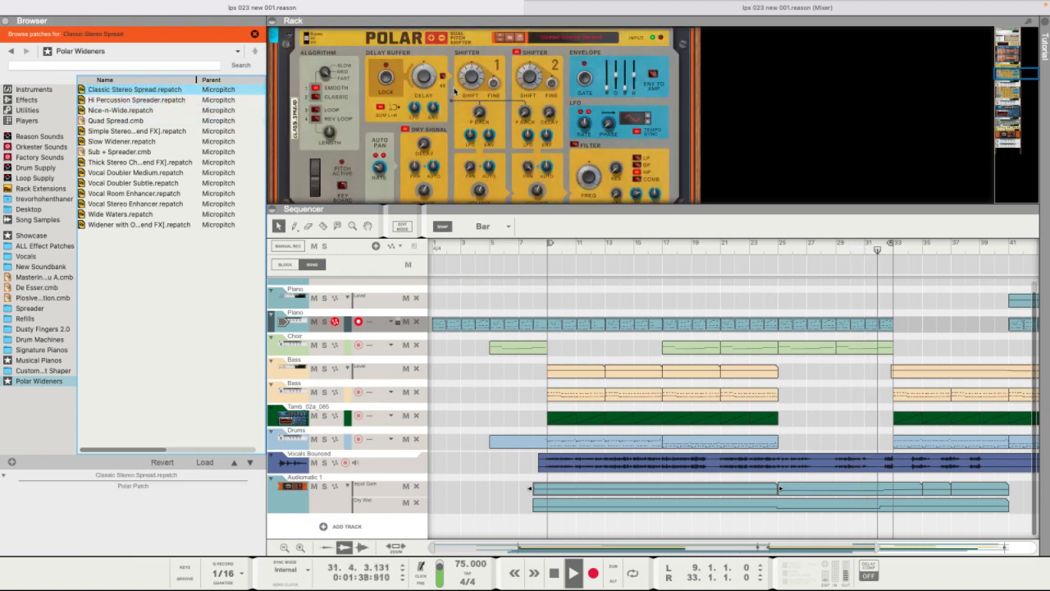
scroll(453, 90, up, 3)
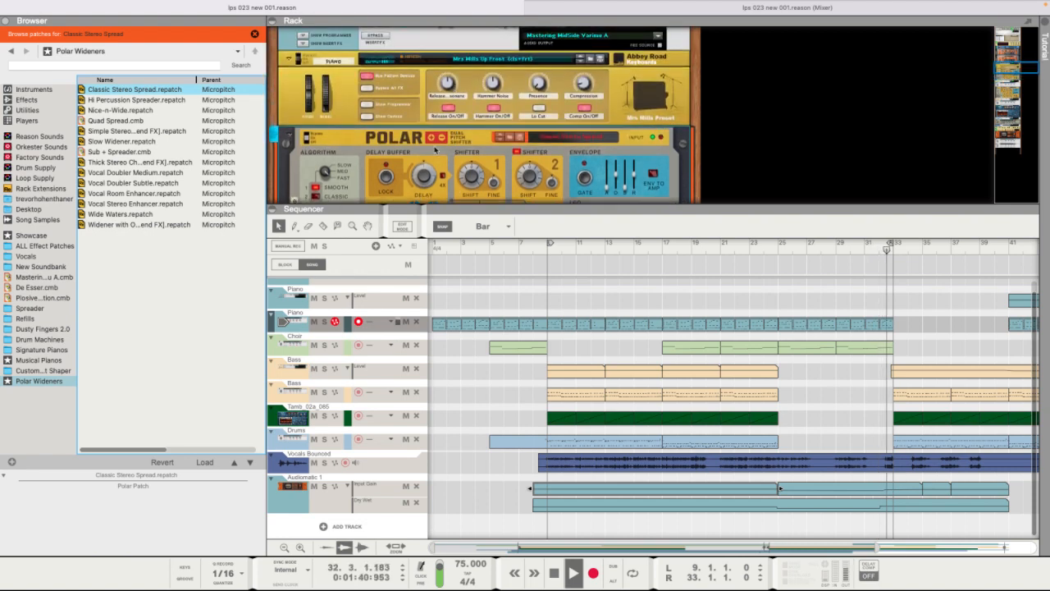
scroll(447, 115, down, 3)
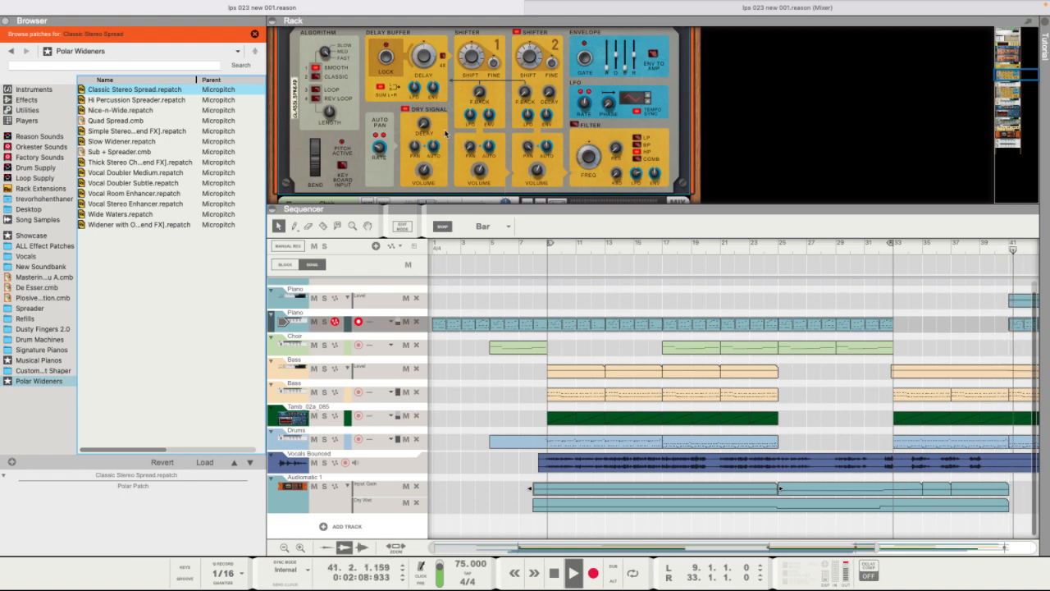
click(383, 148)
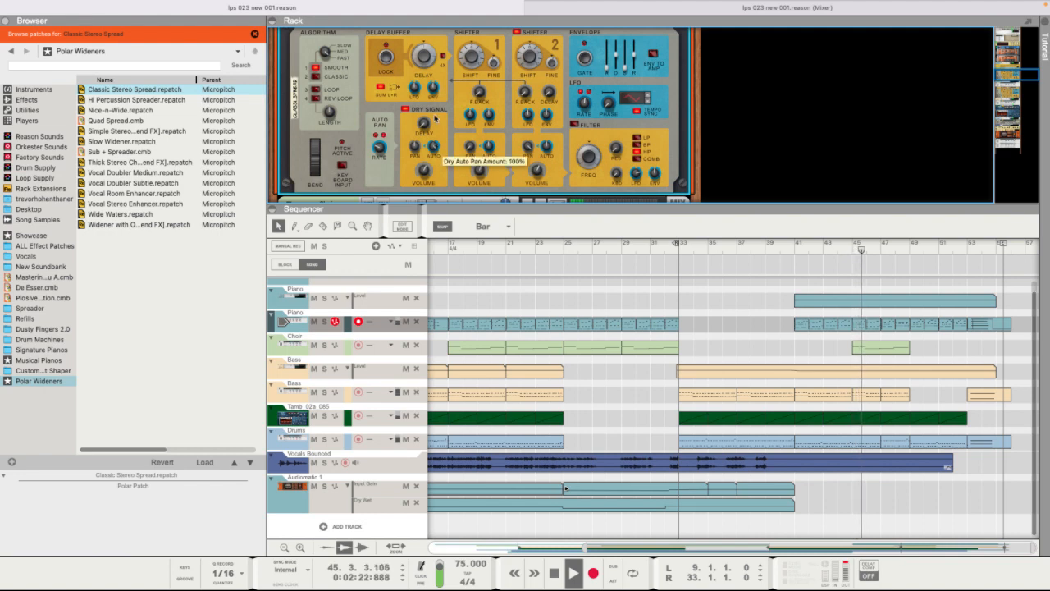
- Try the Nice-n-Wide patch in the Piano's Polar device
drag(120, 110, 384, 117)
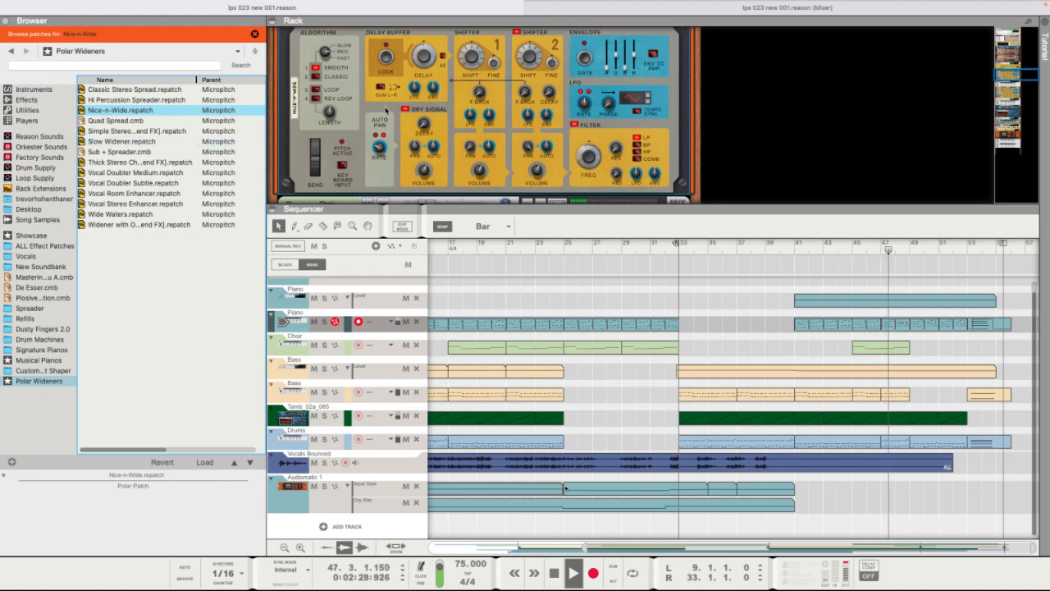
click(320, 34)
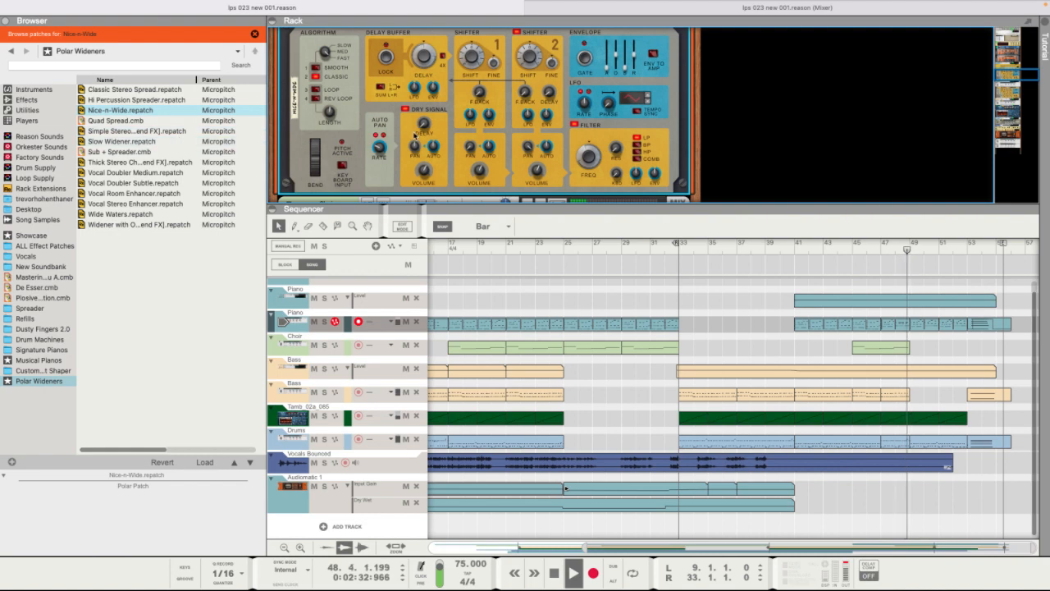
scroll(414, 132, up, 2)
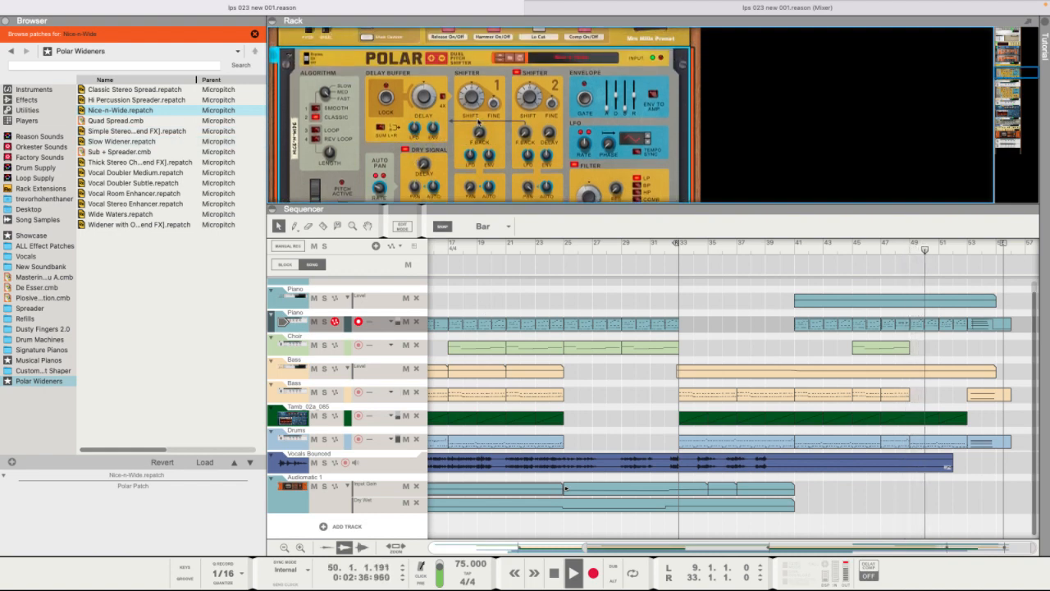
scroll(493, 115, up, 3)
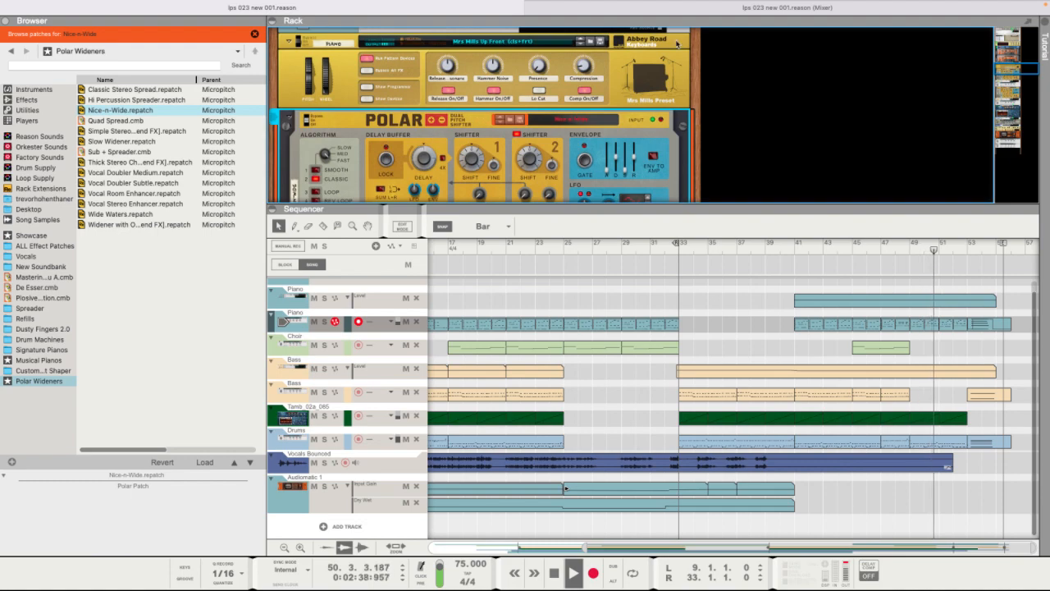
- Lower the Piano channel's input gain to -6.29 dB, and return to the rack and sequencer
click(660, 4)
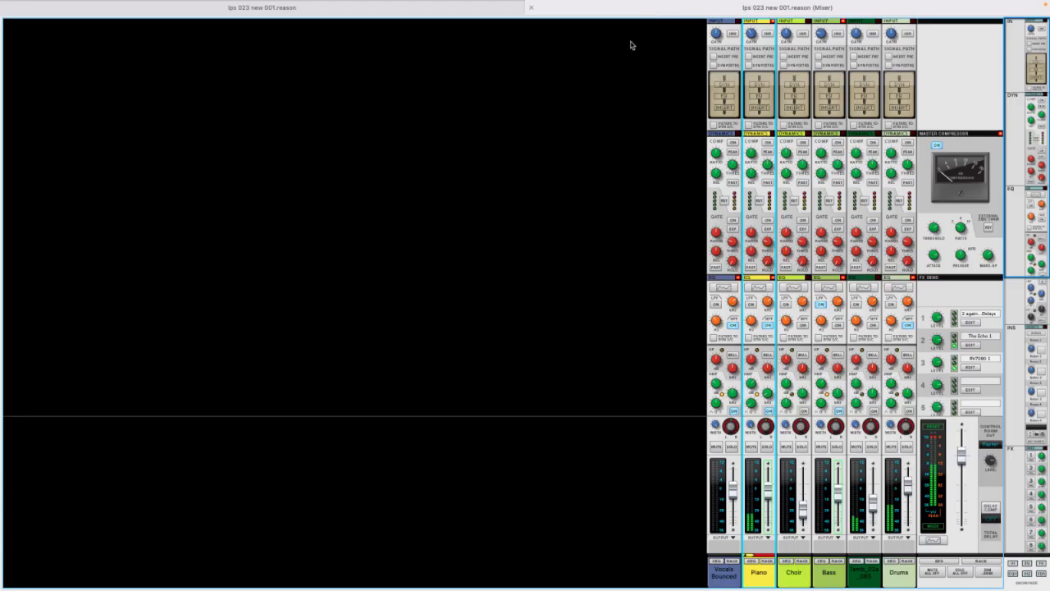
mouse_move(755, 38)
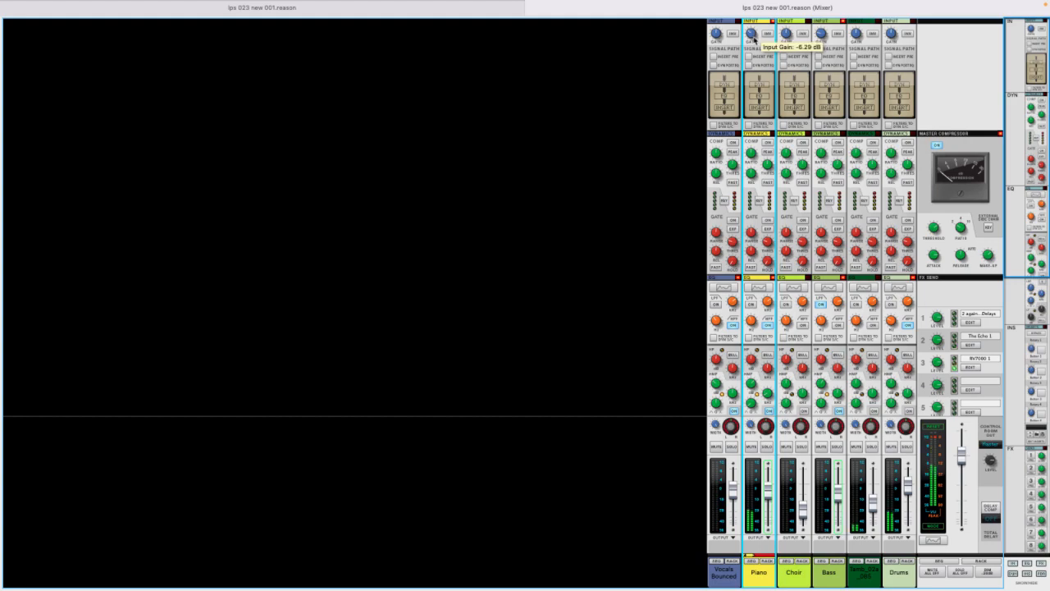
click(410, 10)
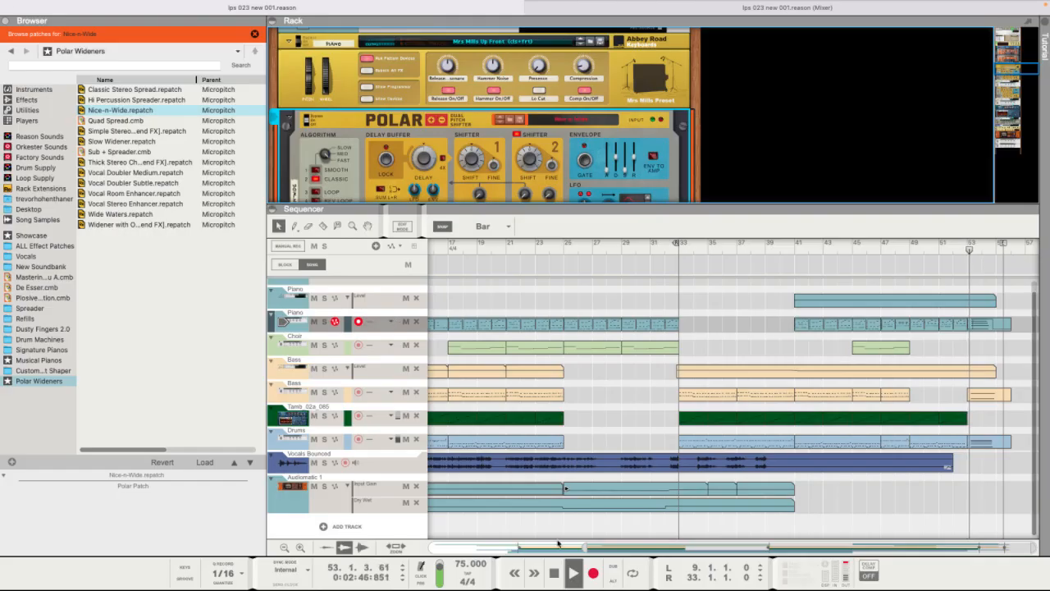
- Restart playback from the beginning of the song and listen to the Piano with the Polar widener in view
click(555, 574)
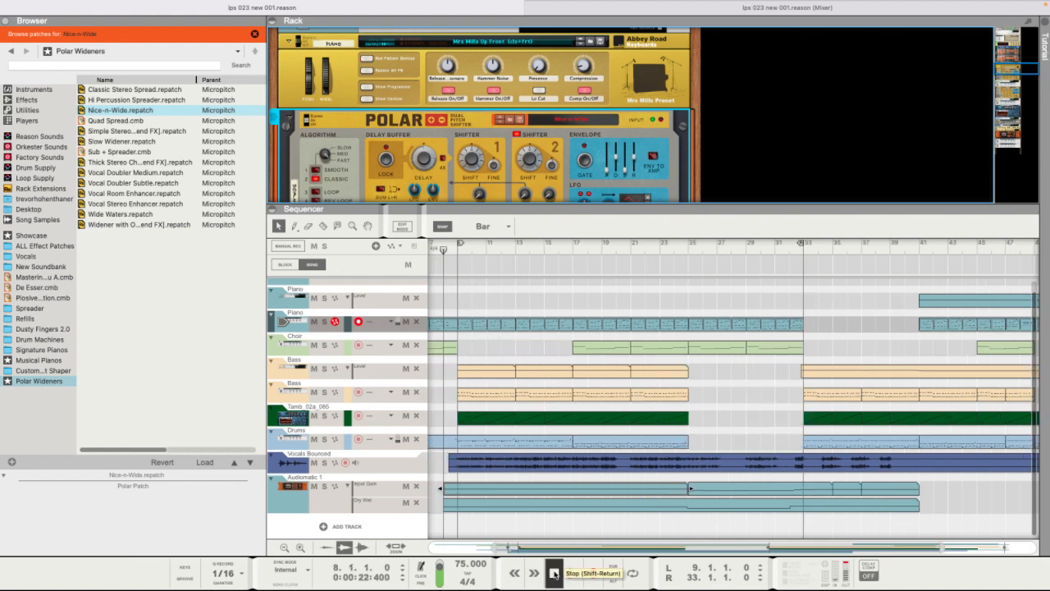
click(555, 574)
key(space)
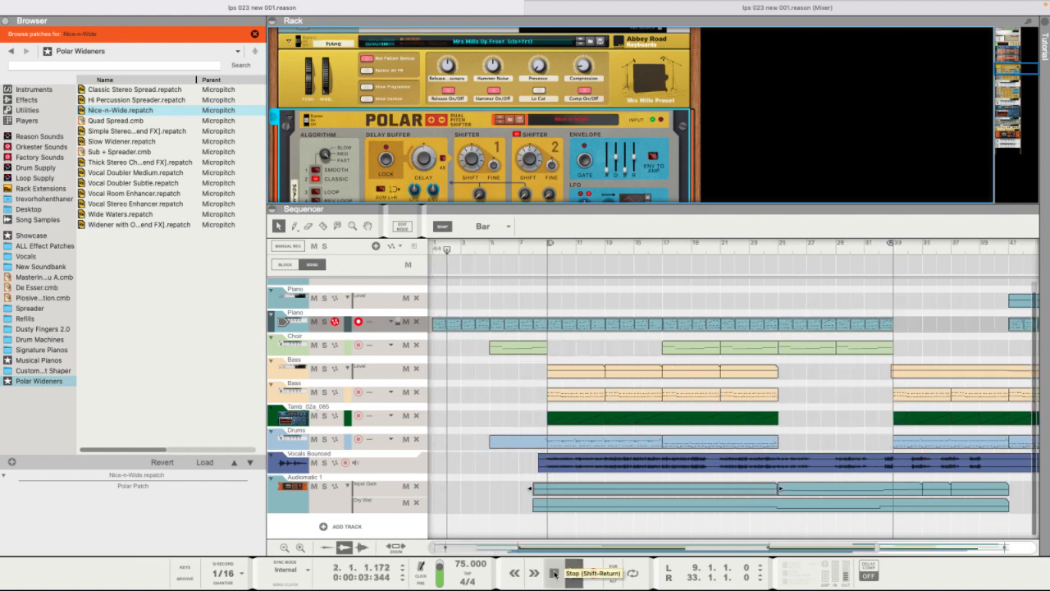
scroll(446, 132, down, 3)
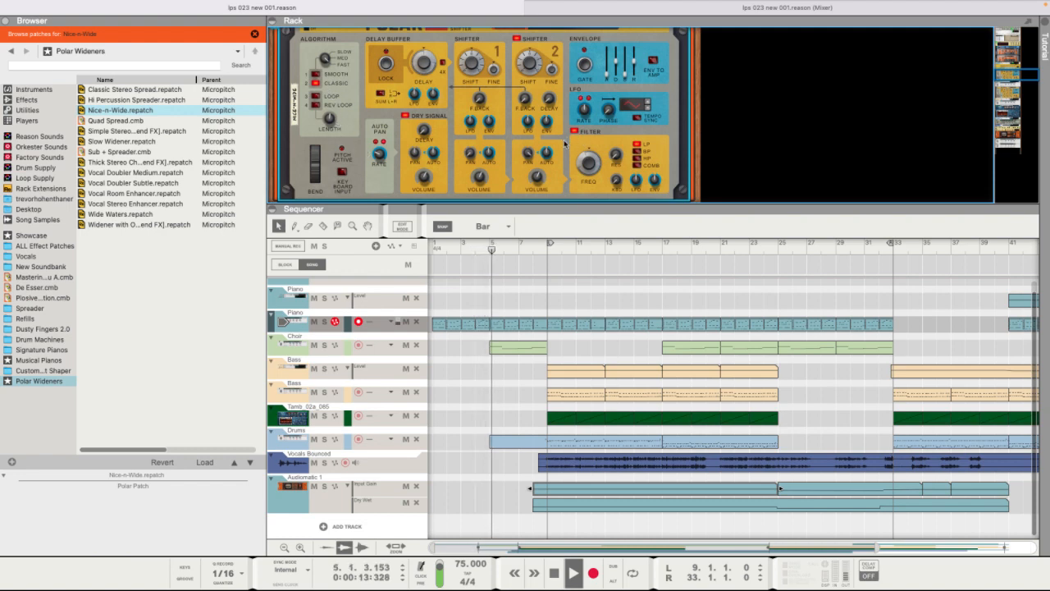
scroll(565, 143, up, 1)
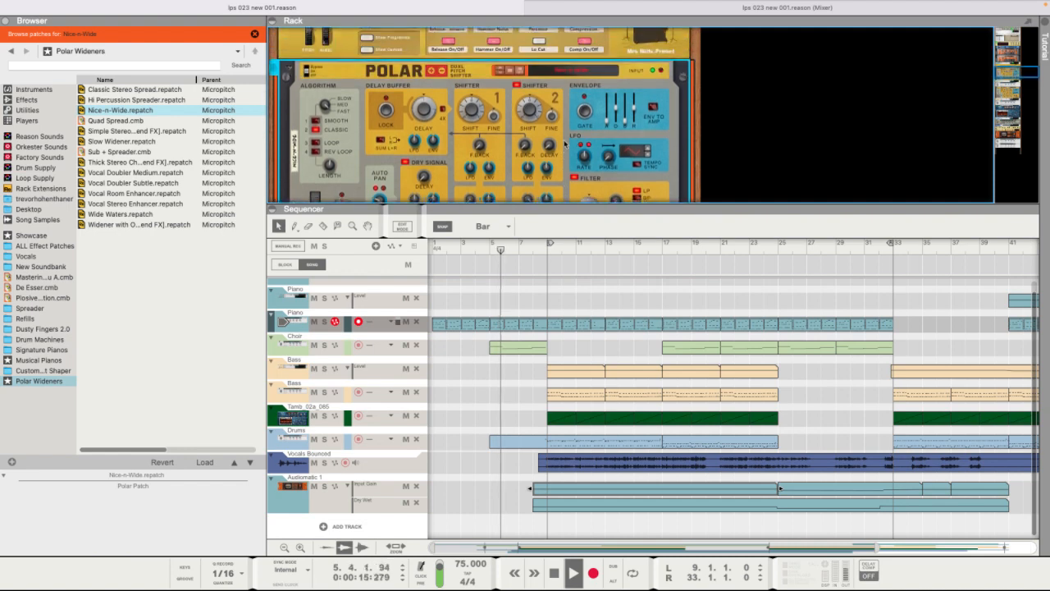
scroll(544, 145, down, 2)
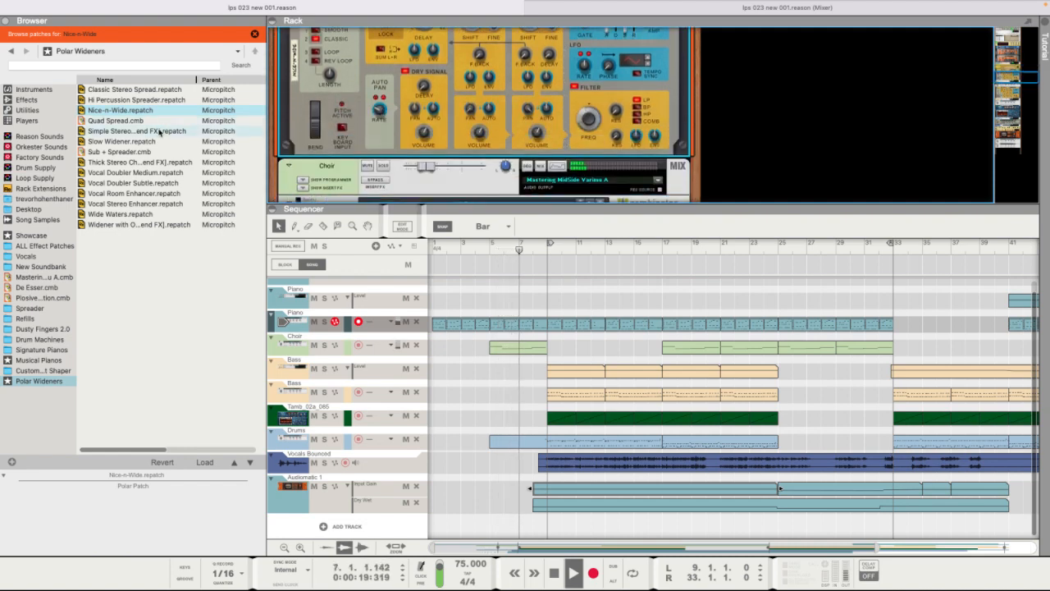
- Audition the Slow Widener, Thick Stereo Chorus and Vocal Doubler Medium patches in the Piano's Polar device, and load Wide Waters
drag(156, 142, 400, 109)
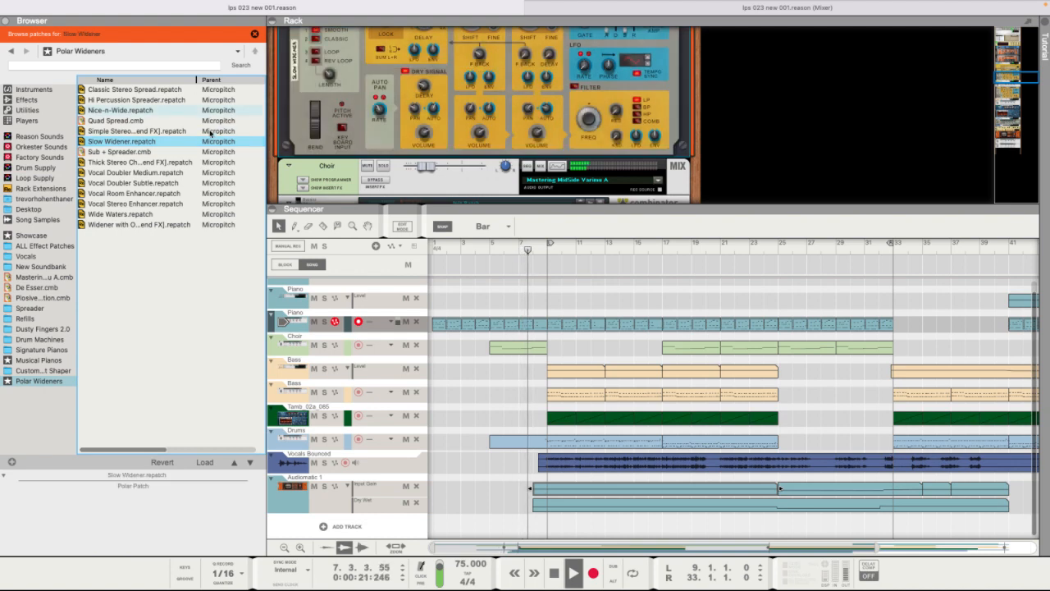
click(176, 162)
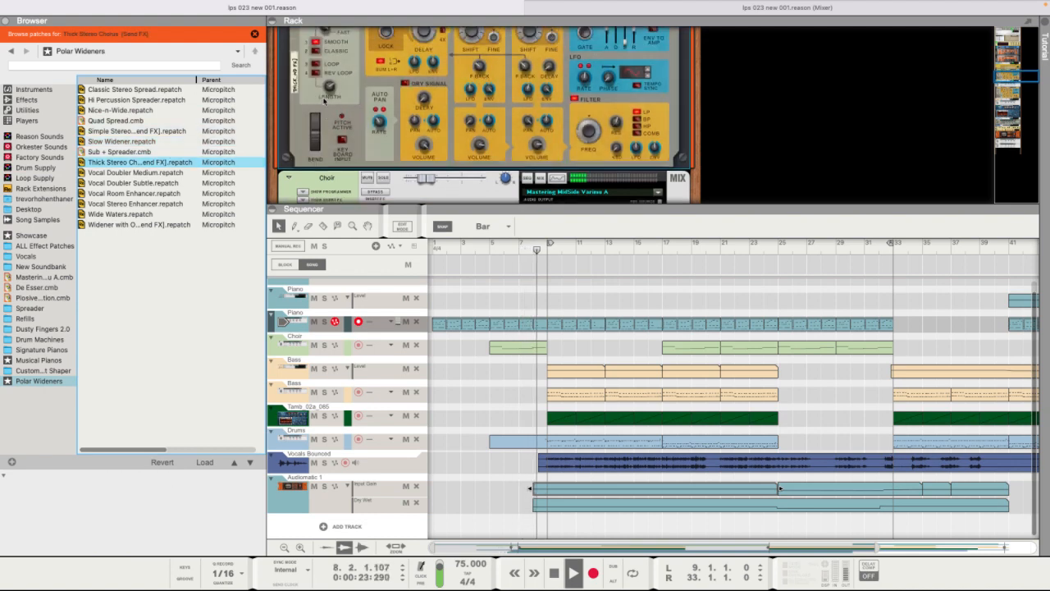
drag(169, 173, 483, 130)
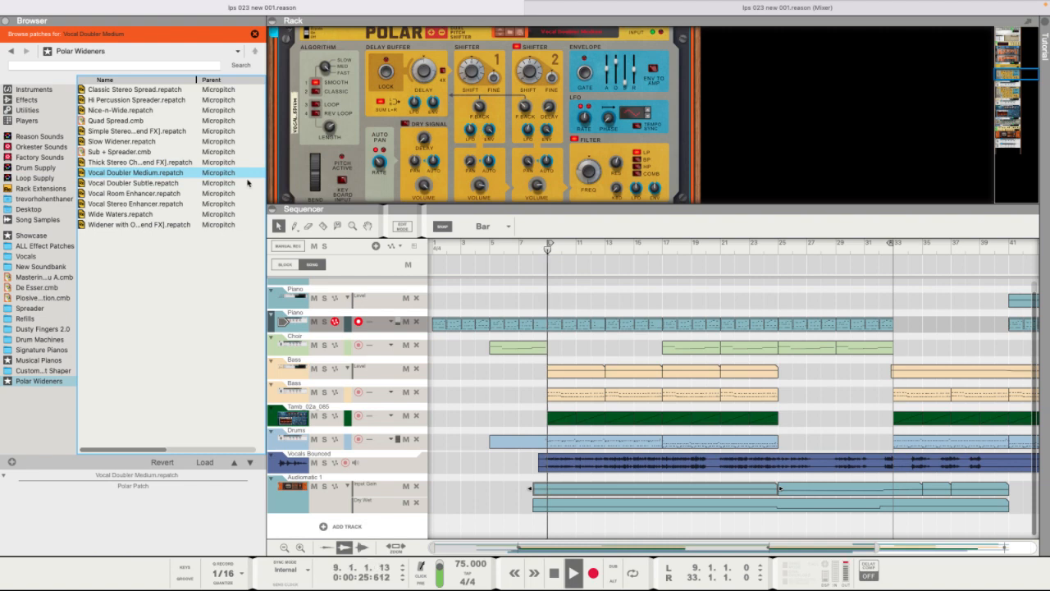
click(158, 215)
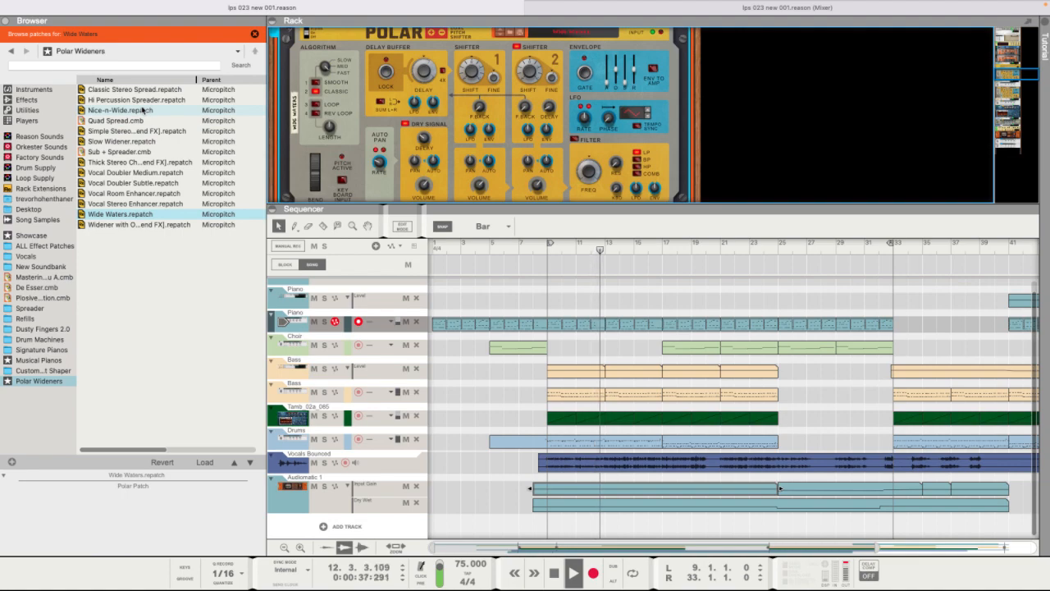
- Raise the Choir channel's fader to -17.15 dB
click(682, 11)
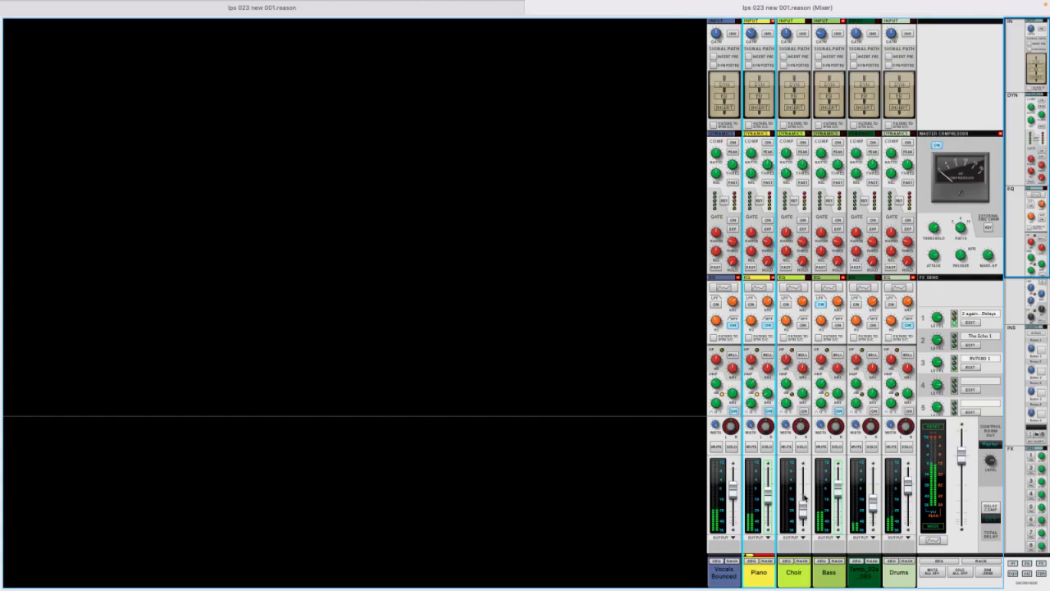
click(804, 501)
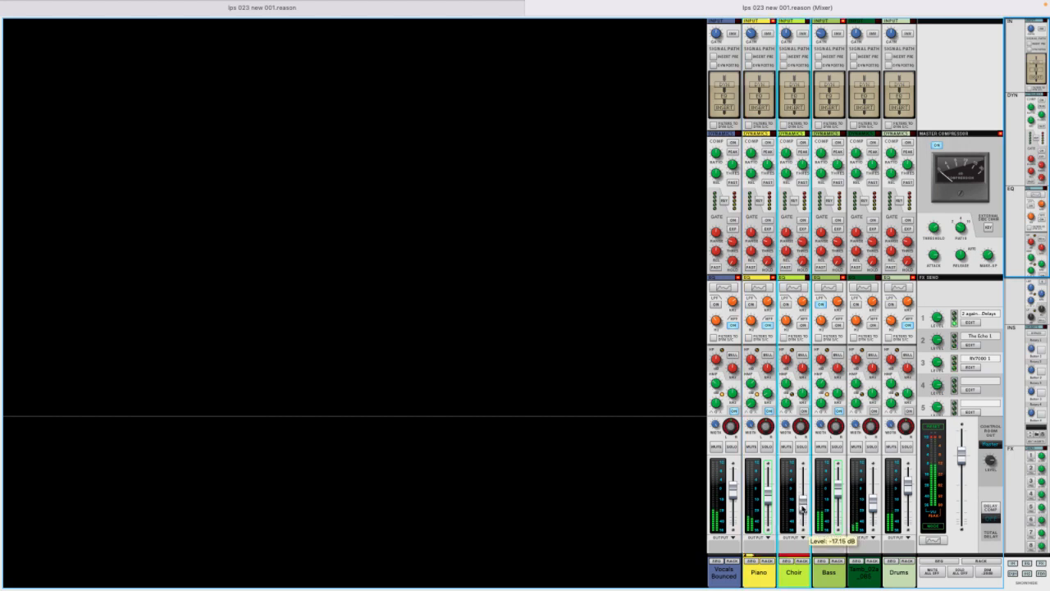
mouse_move(631, 5)
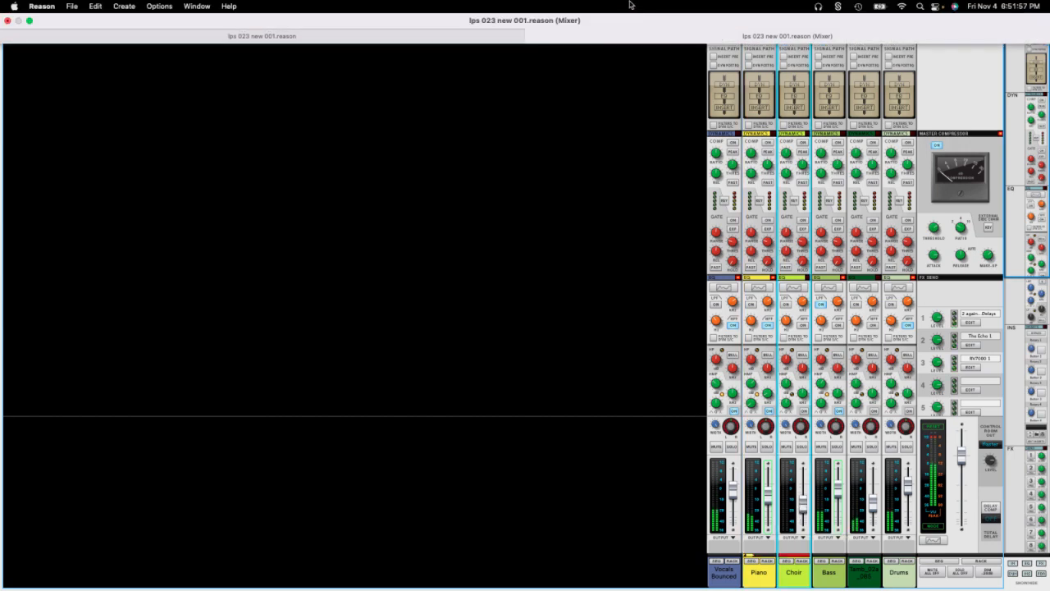
- Load the Nice-n-Wide patch into the Piano's Polar device and set its algorithm to Classic
click(481, 35)
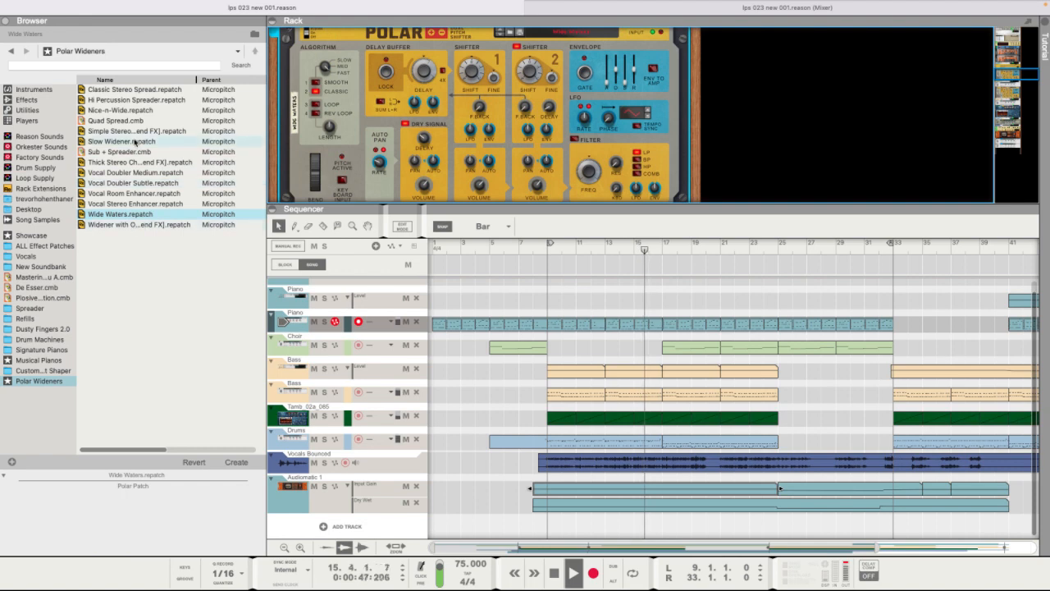
click(120, 110)
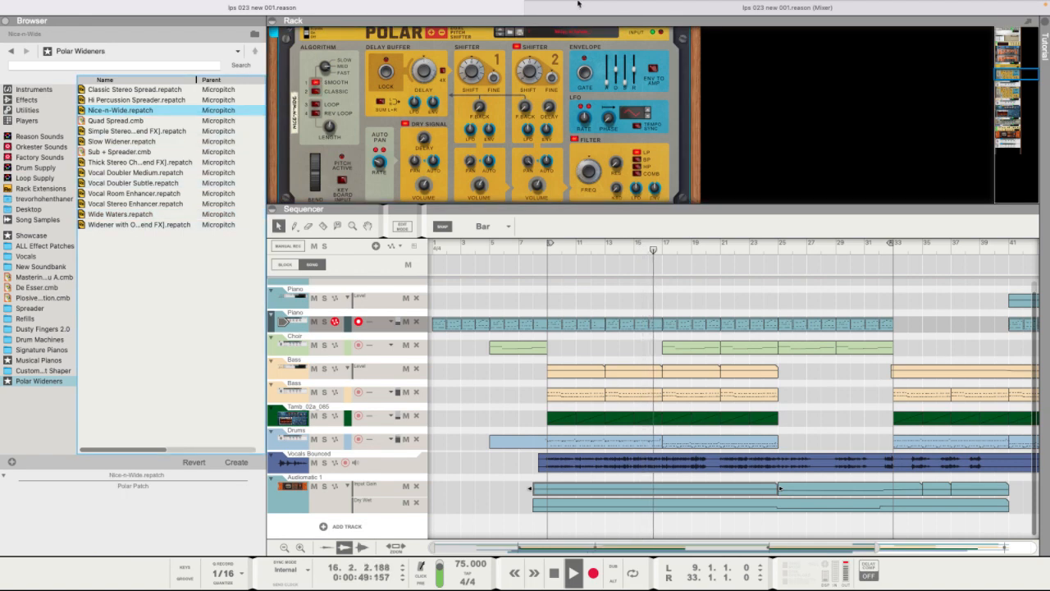
mouse_move(600, 14)
click(594, 38)
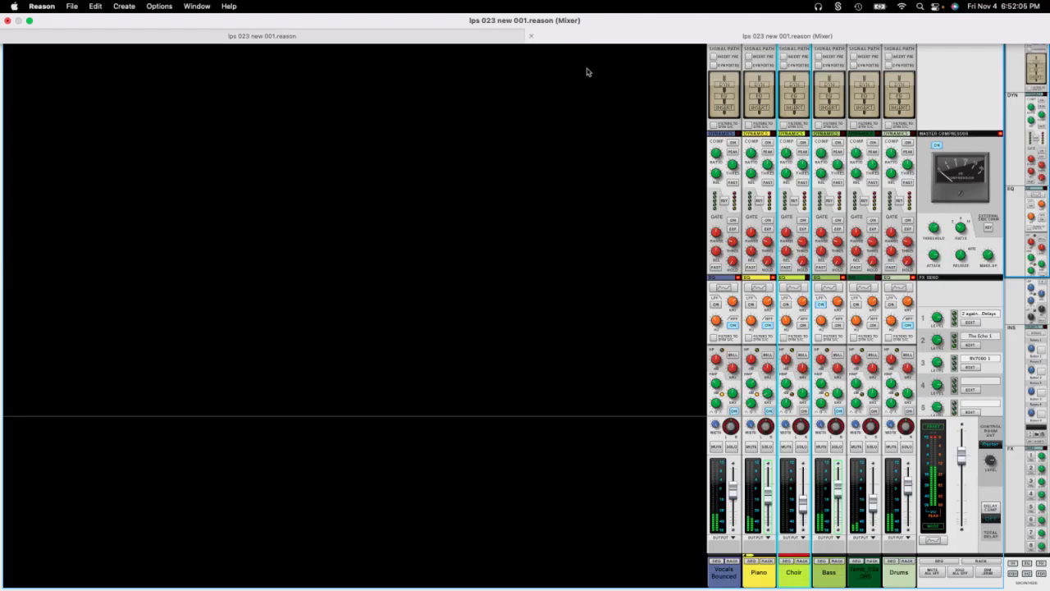
click(452, 6)
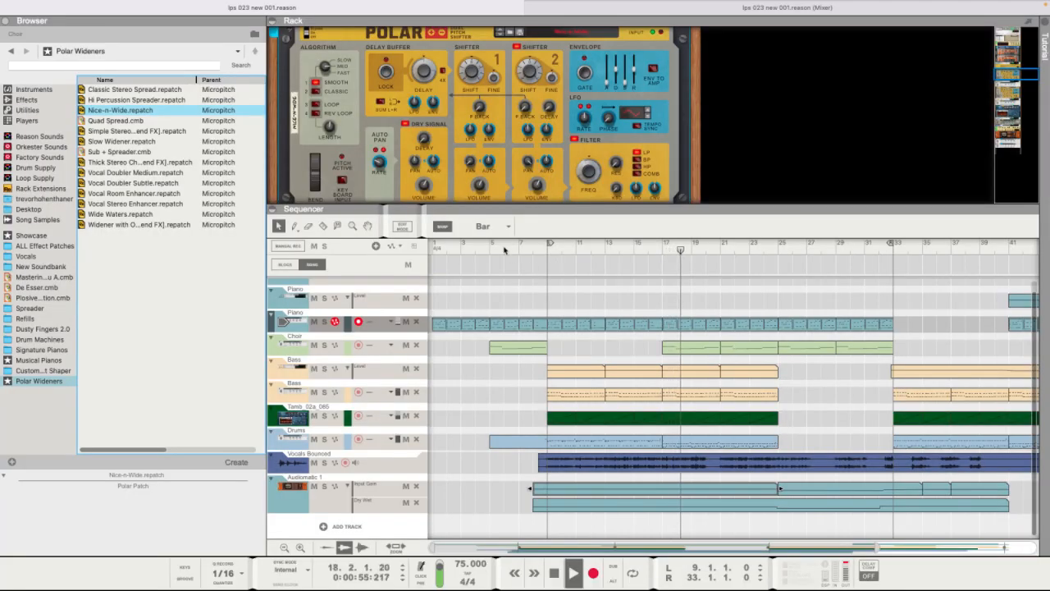
click(316, 91)
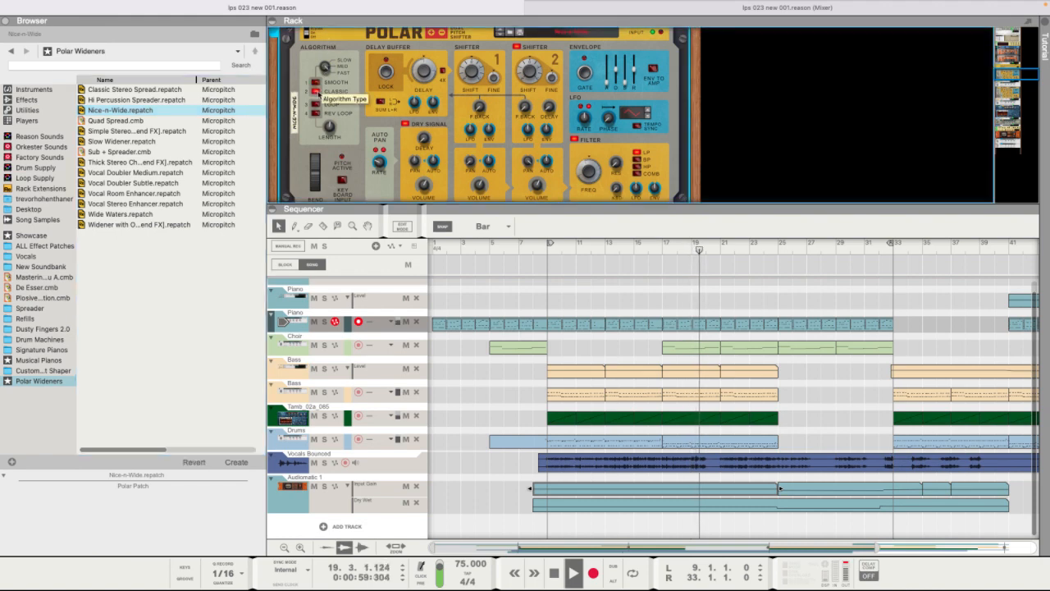
- Switch on the Drums channel's EQ and reduce the Piano channel's stereo width in the mixer
click(632, 9)
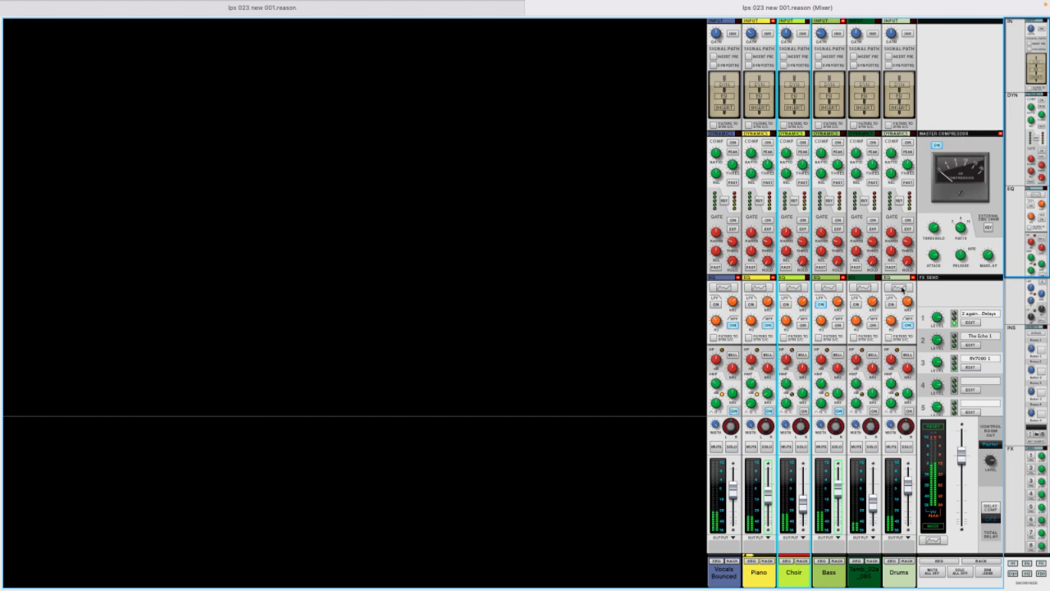
scroll(894, 355, down, 3)
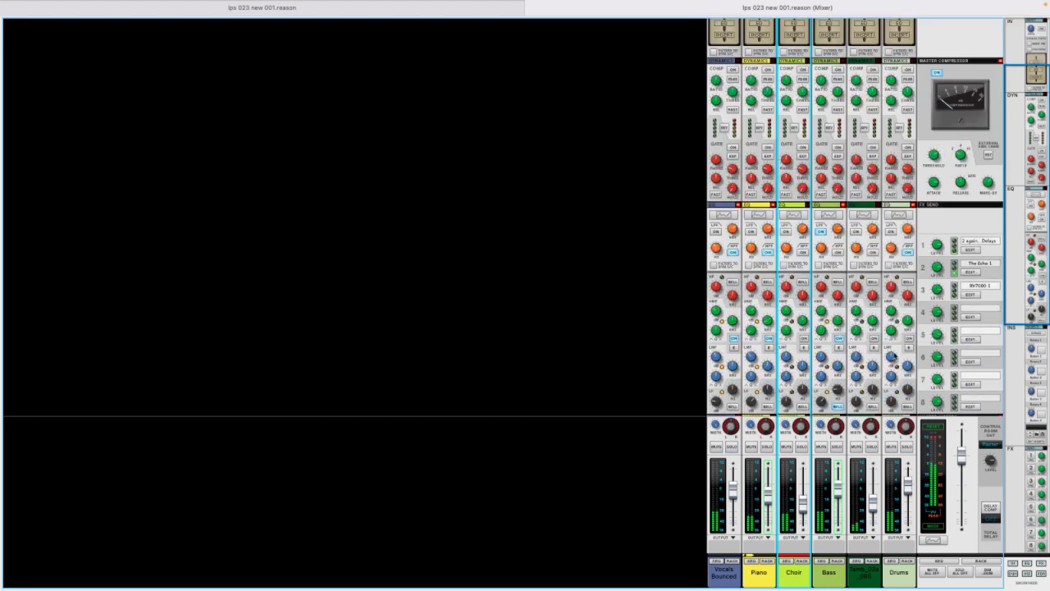
click(910, 340)
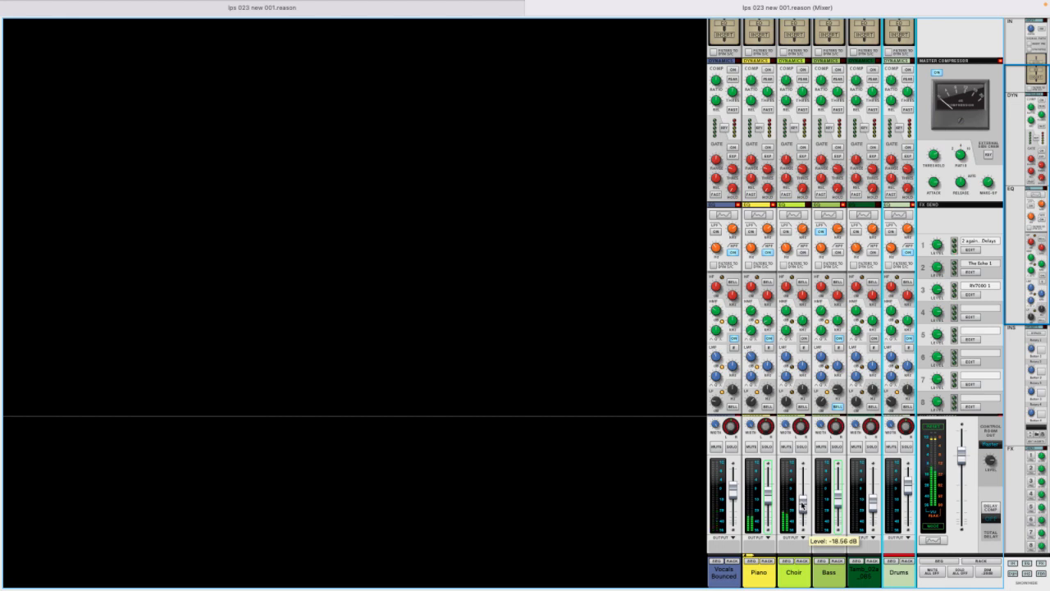
drag(749, 426, 749, 470)
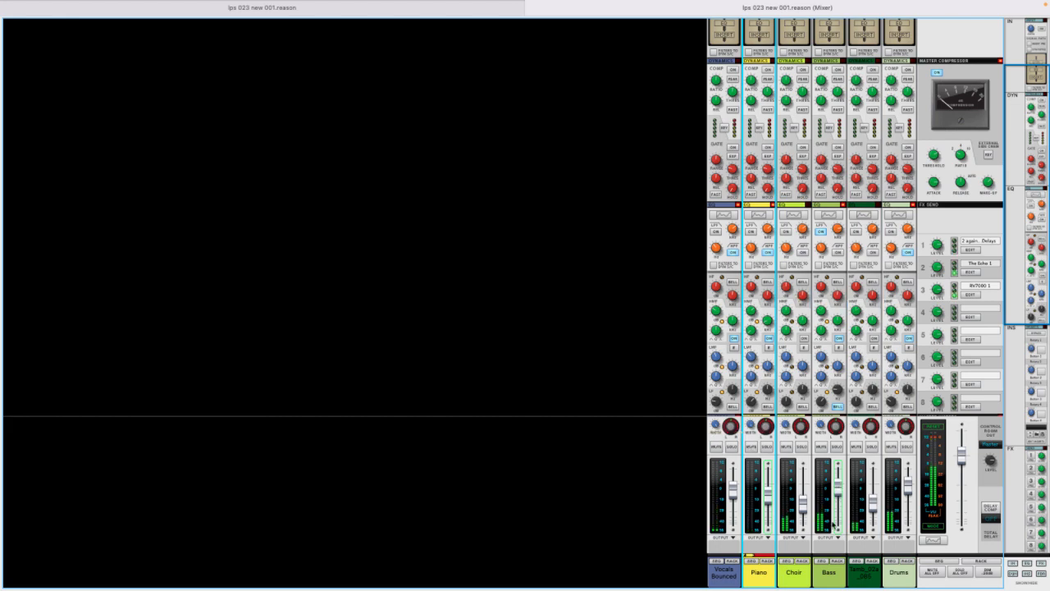
scroll(811, 278, up, 3)
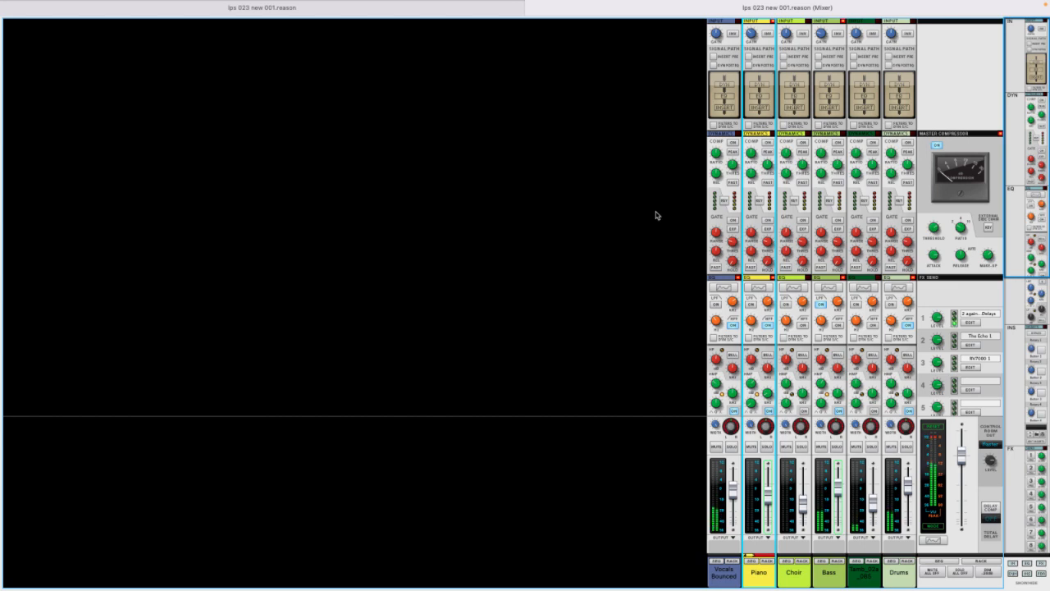
- Set the automation point near bar 43 in the Piano's level clip to 637
click(501, 8)
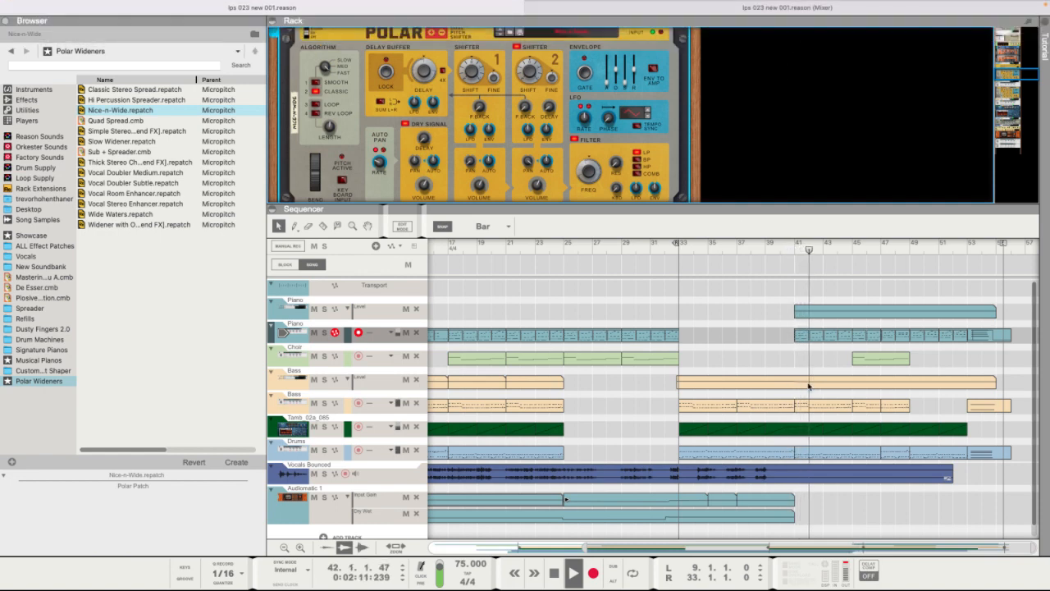
click(815, 311)
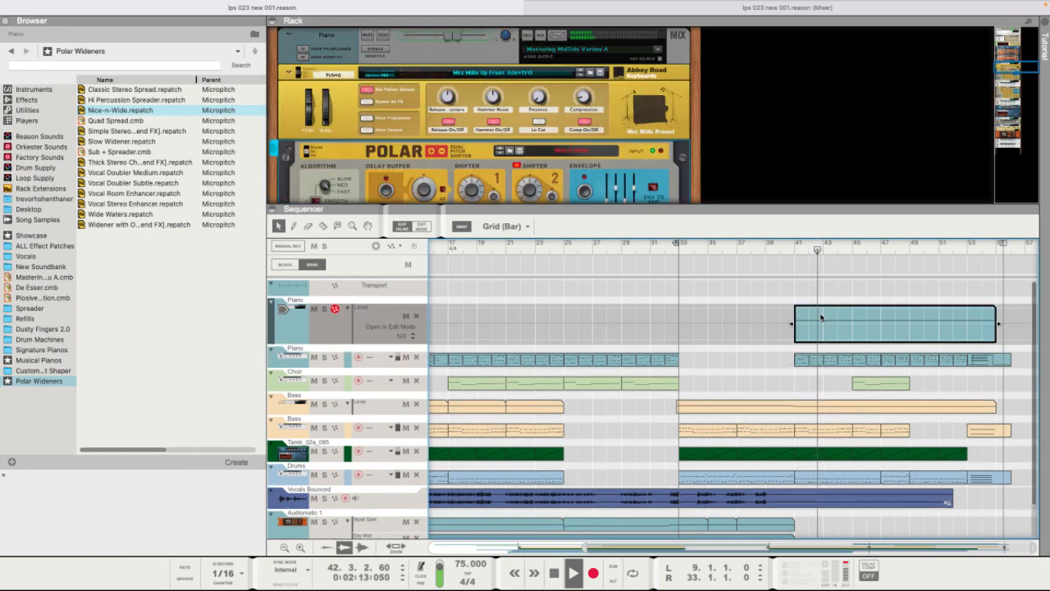
click(823, 320)
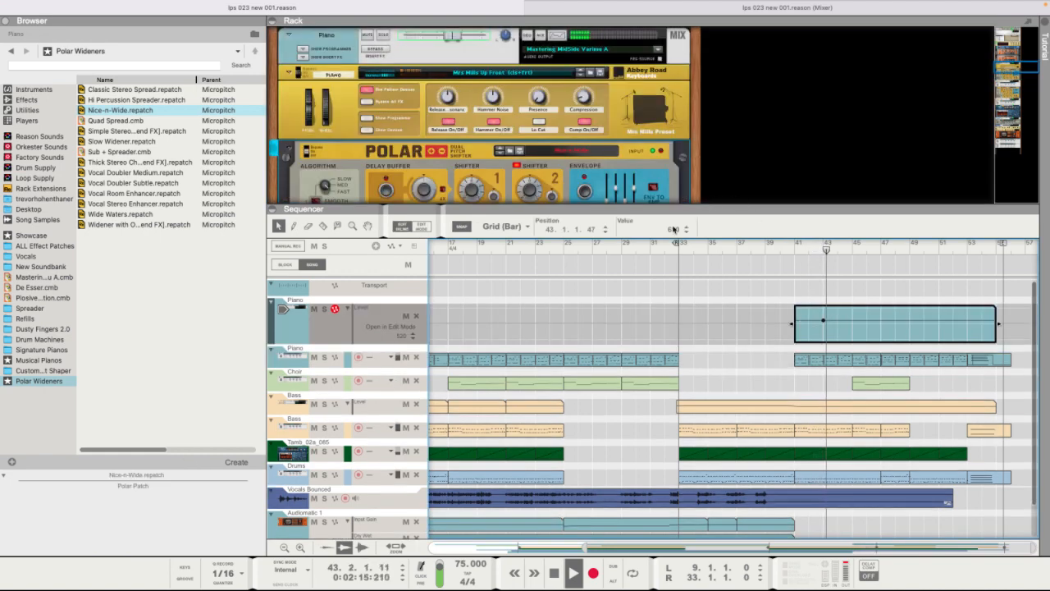
key(Return)
drag(673, 231, 675, 197)
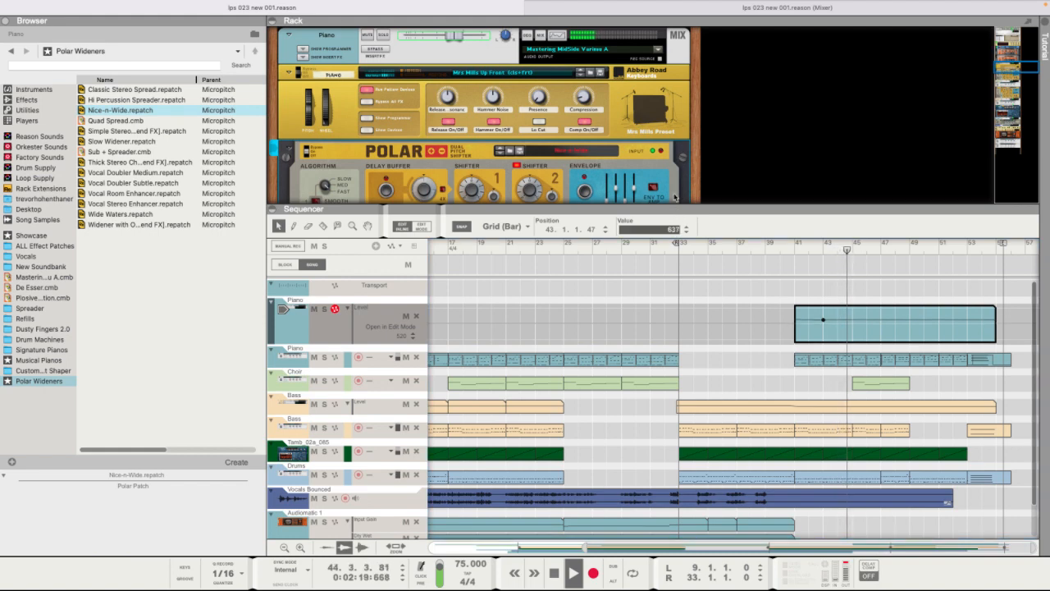
click(786, 396)
scroll(788, 395, down, 1)
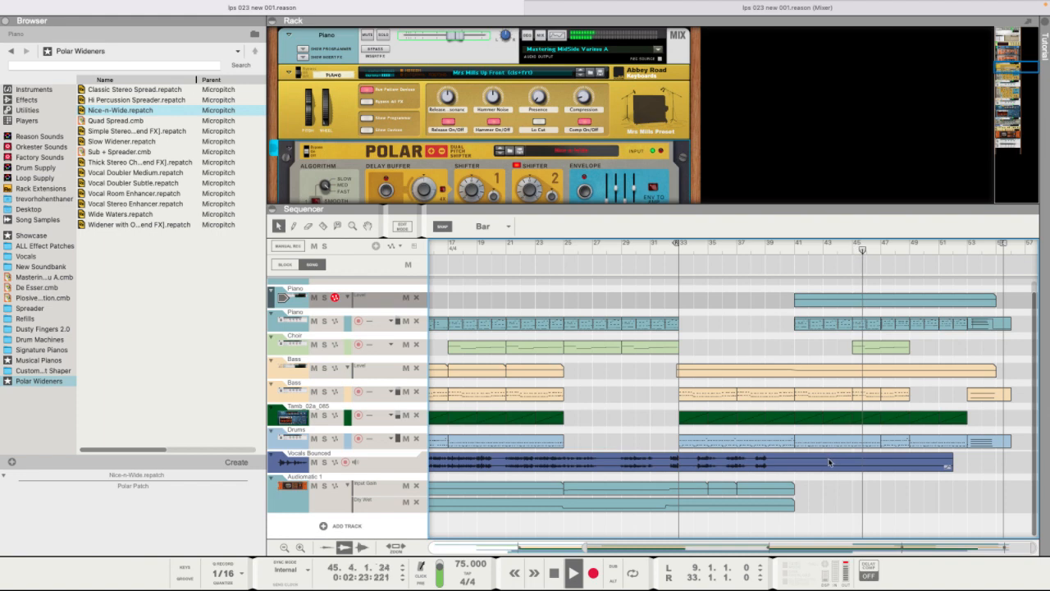
- Set the Bass level automation points around bar 41 to 623 and close the clip
click(814, 371)
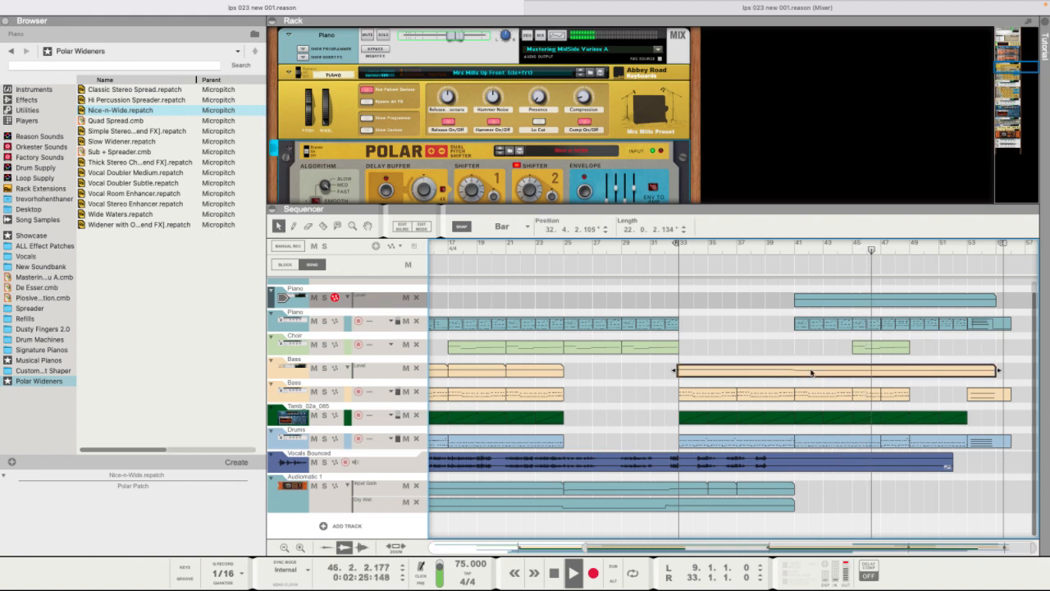
click(799, 381)
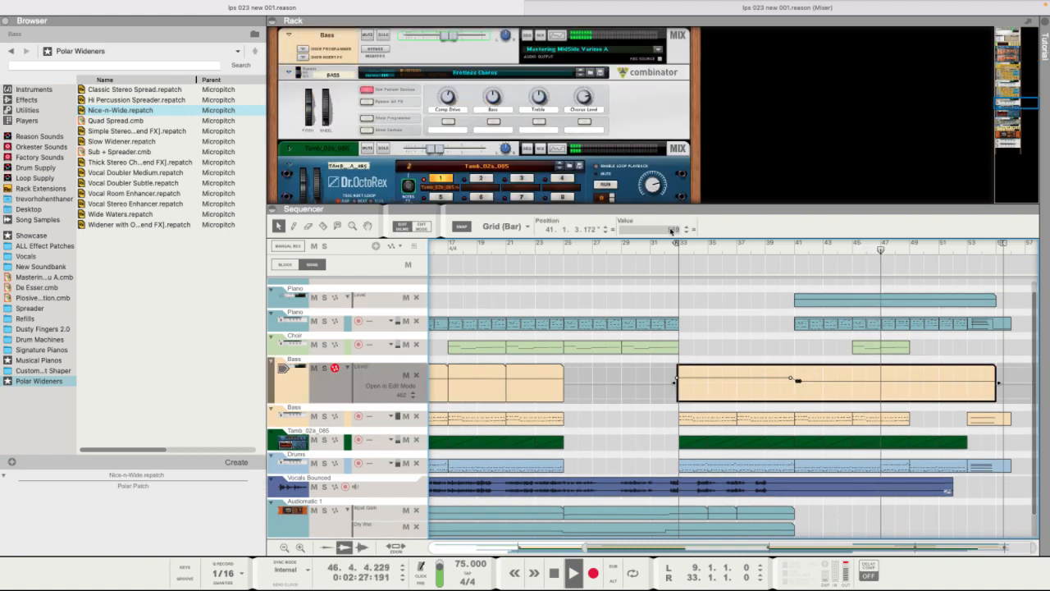
drag(676, 229, 749, 33)
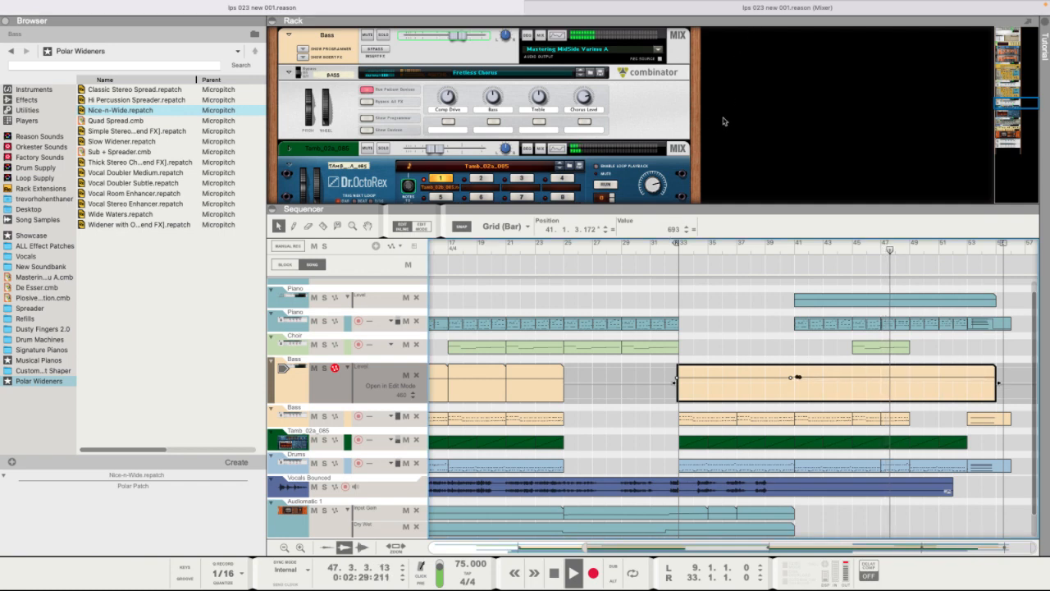
drag(676, 230, 676, 274)
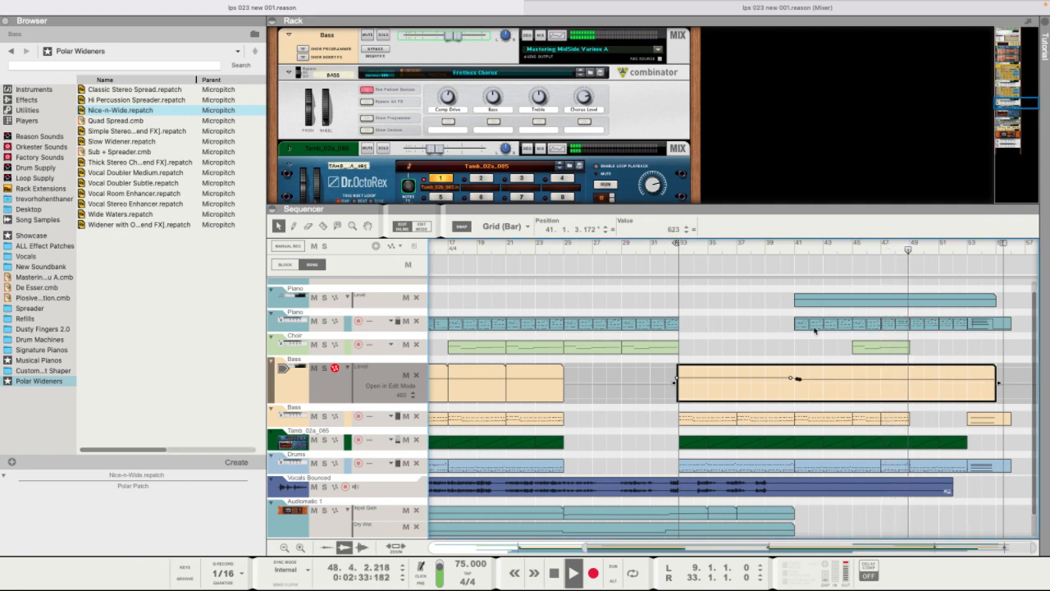
click(762, 295)
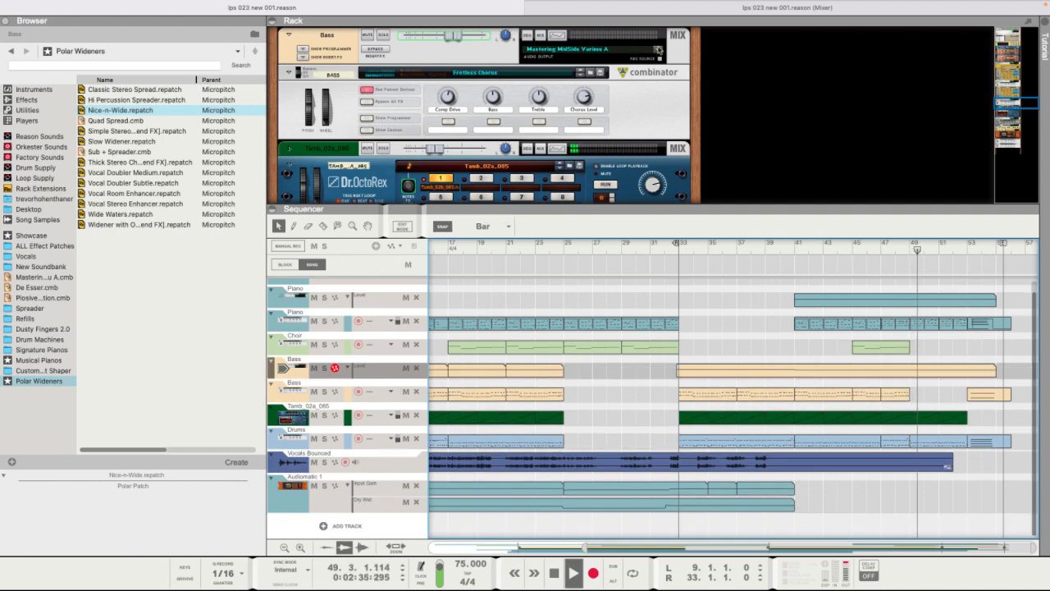
click(638, 11)
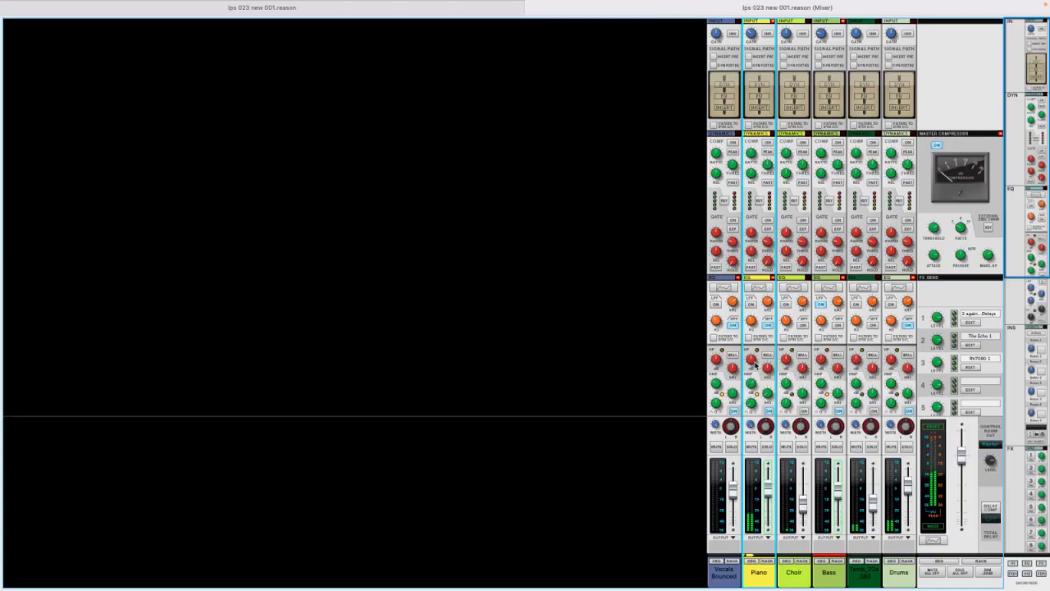
click(334, 35)
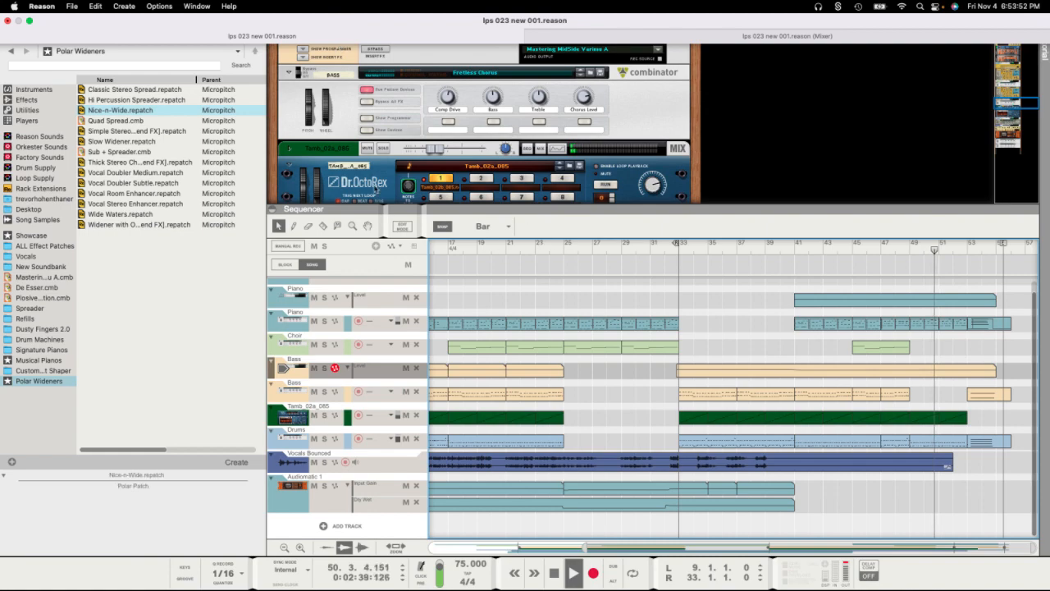
scroll(474, 119, down, 6)
scroll(474, 119, up, 8)
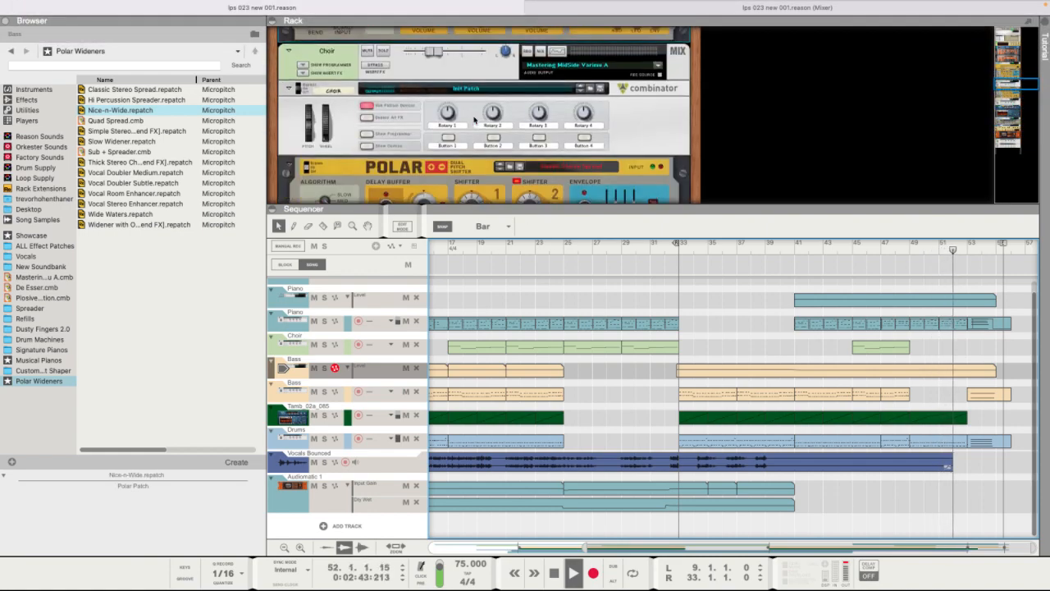
scroll(474, 119, up, 5)
scroll(475, 119, down, 2)
click(286, 113)
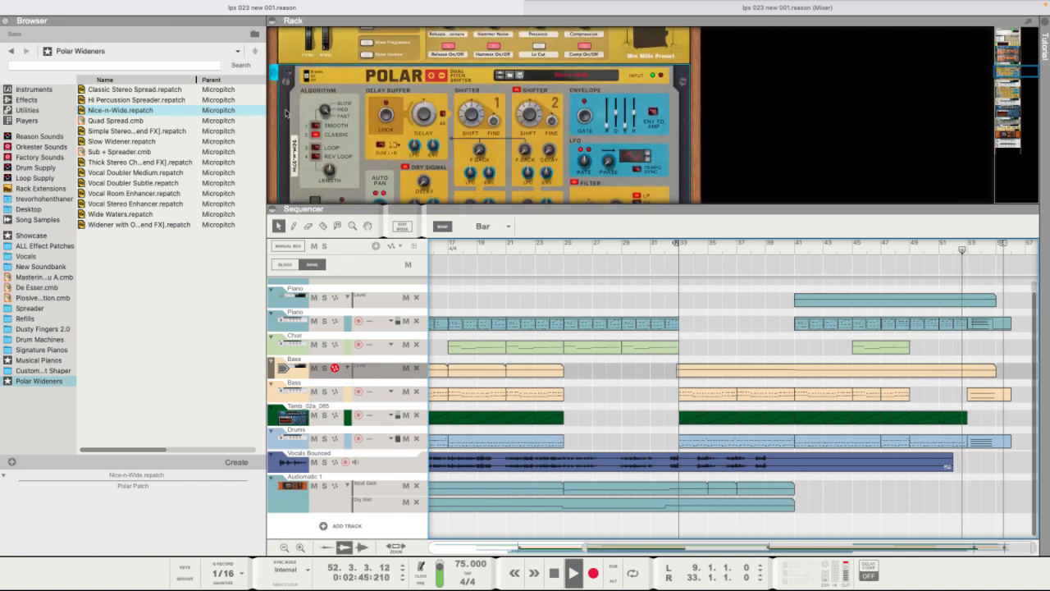
click(287, 114)
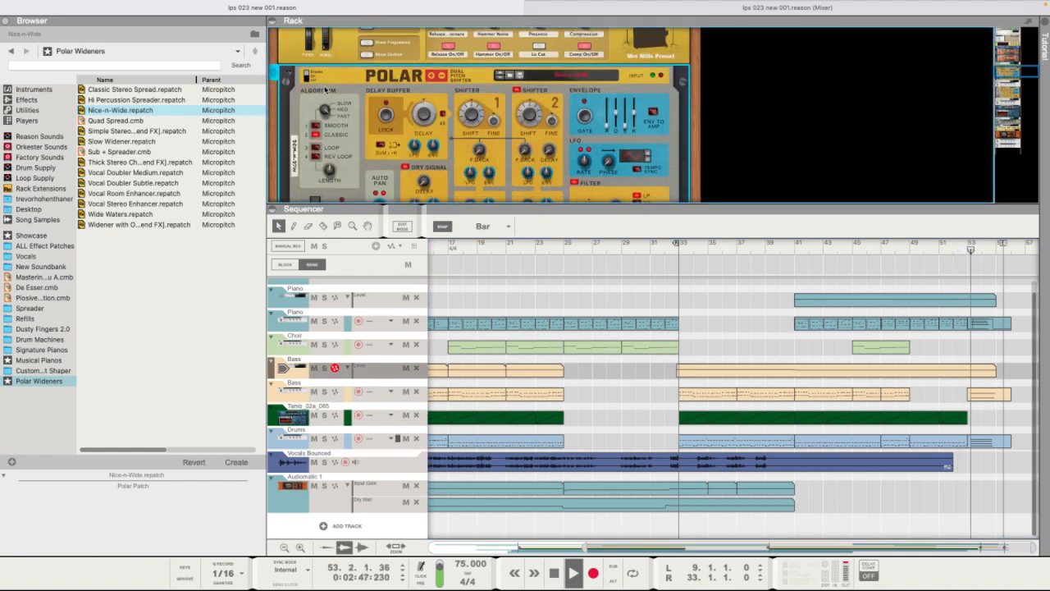
scroll(325, 88, up, 3)
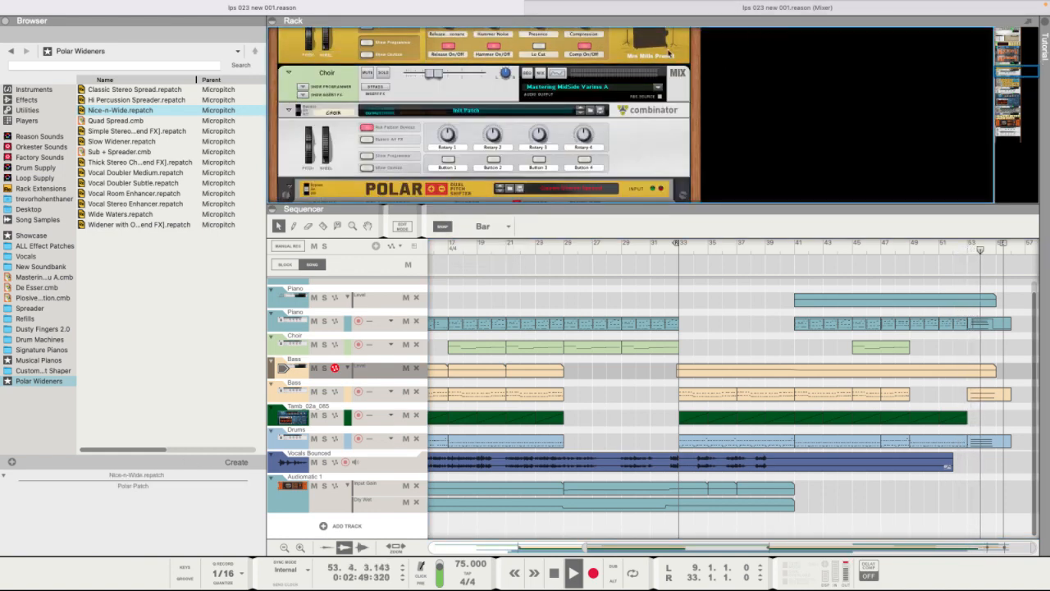
- Review the channels' dynamics, EQ, inserts and sends in the mixer, checking back against the rack
click(743, 9)
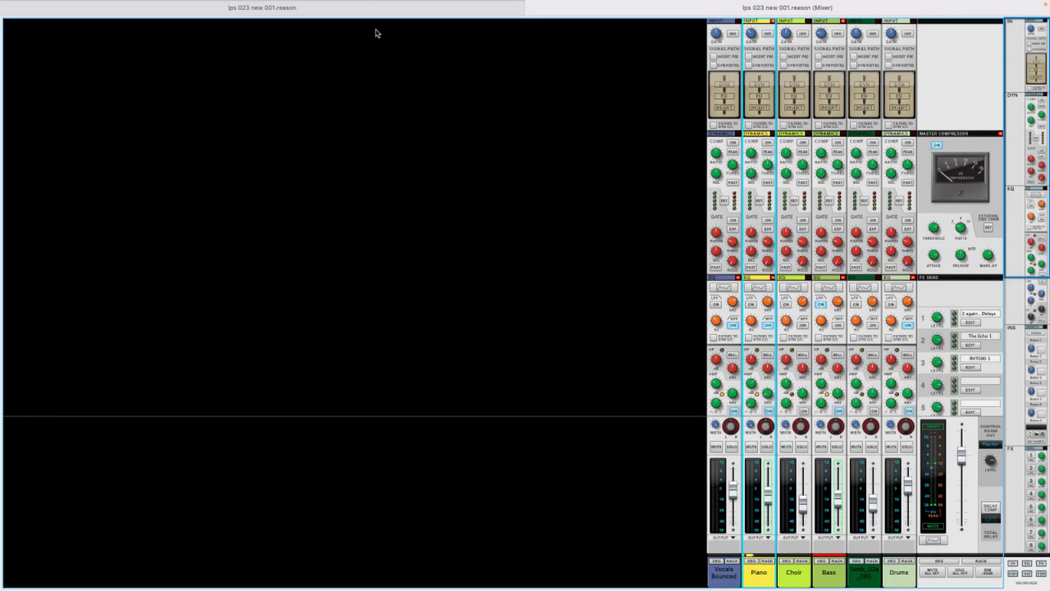
click(416, 36)
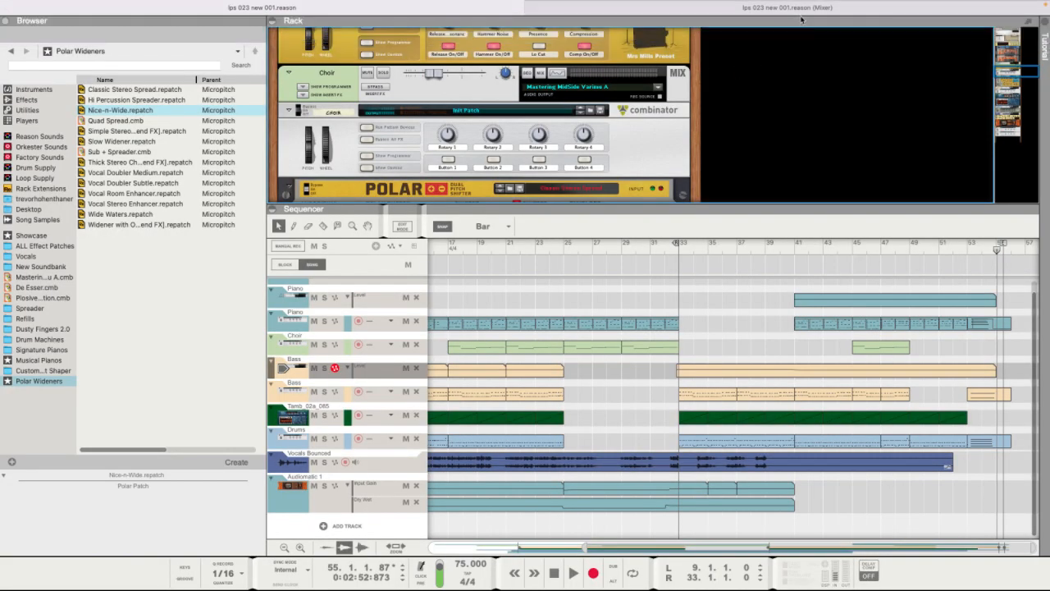
click(801, 14)
scroll(825, 249, down, 5)
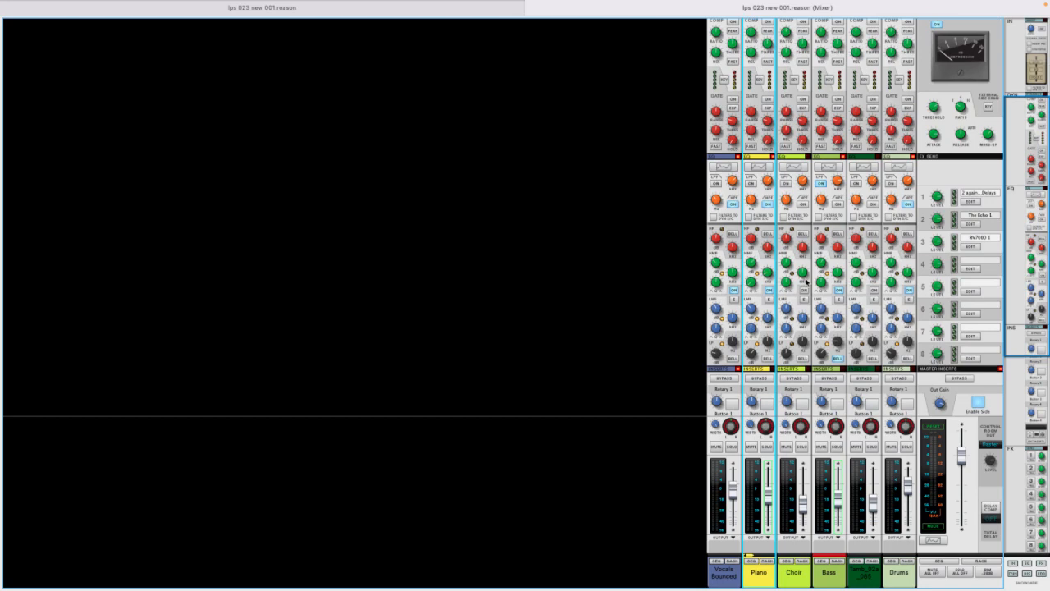
scroll(807, 281, down, 5)
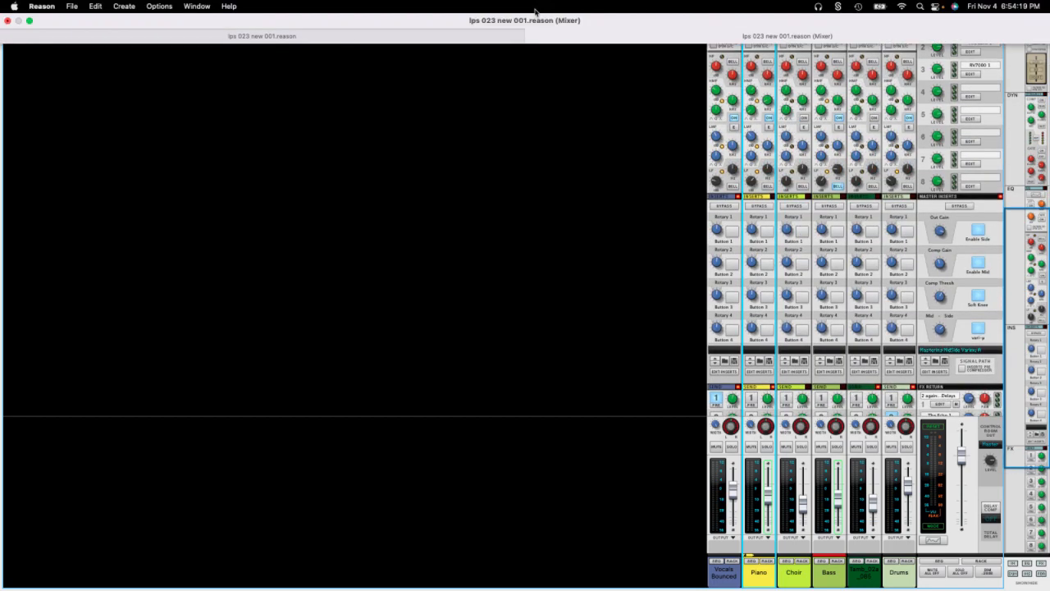
click(511, 38)
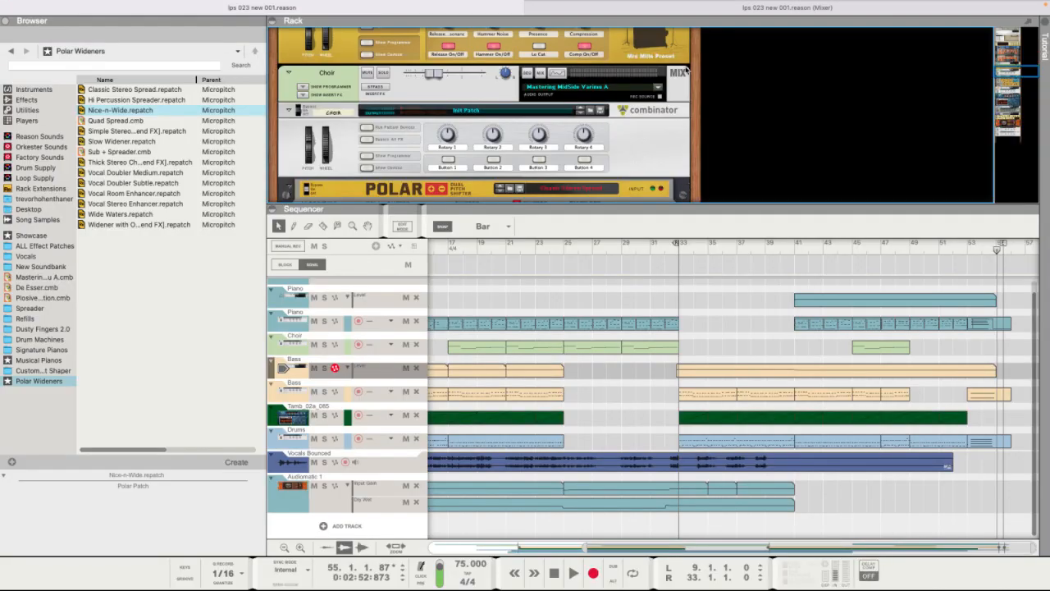
click(681, 36)
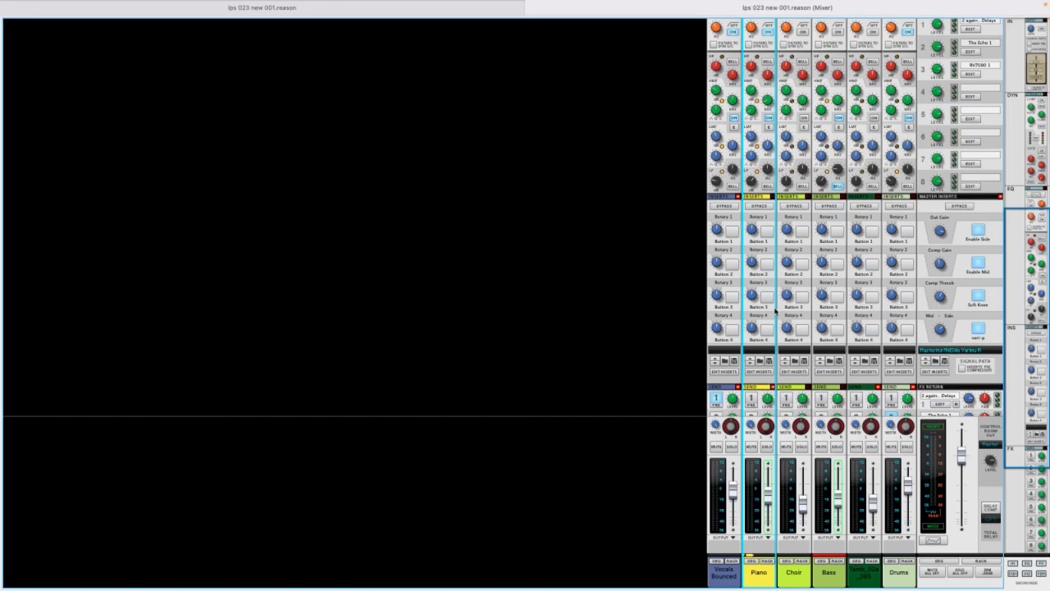
scroll(772, 398, up, 10)
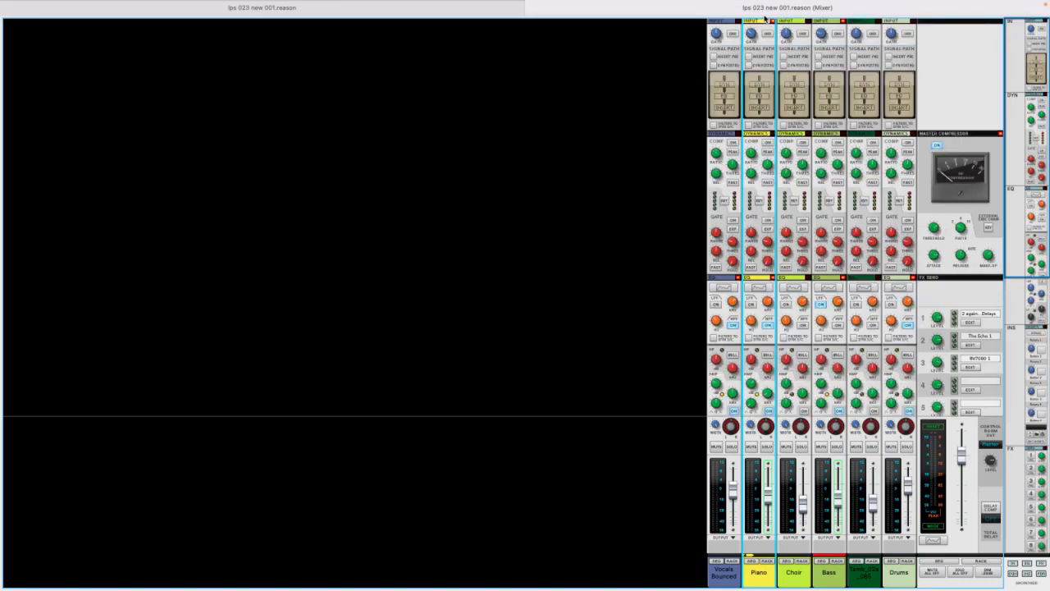
- Open the Piano's level automation clip at bar 41 in the sequencer and set its point near bar 43 to 575
click(505, 7)
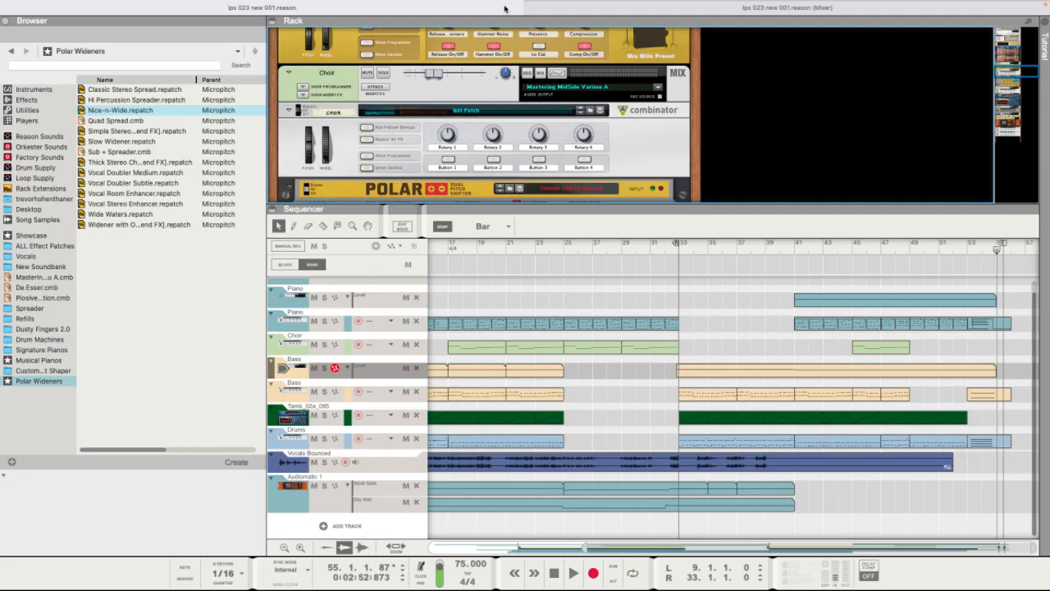
click(848, 302)
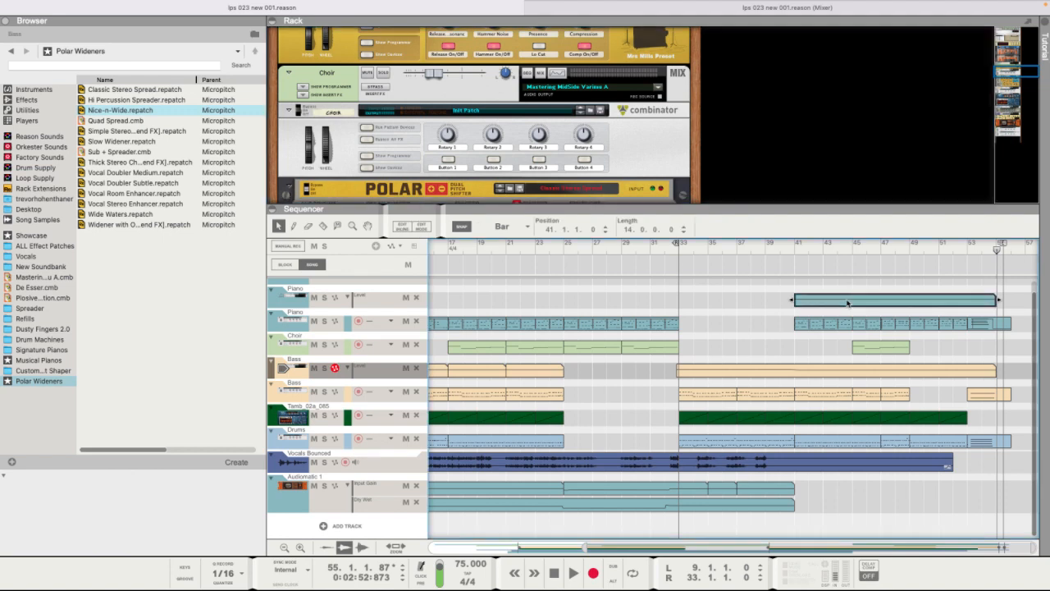
drag(832, 302, 809, 313)
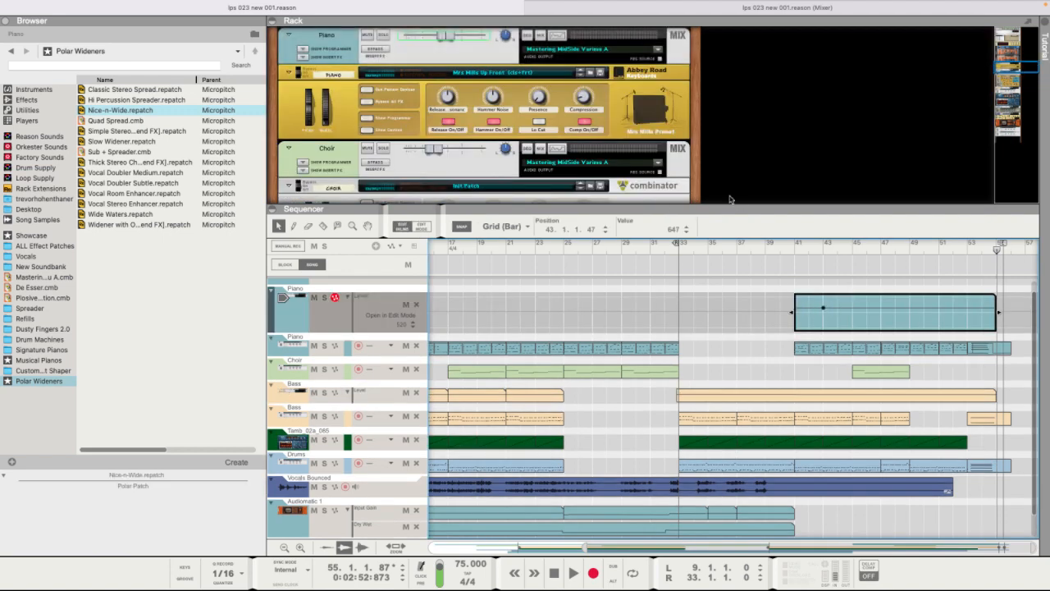
double_click(673, 230)
drag(678, 250, 681, 348)
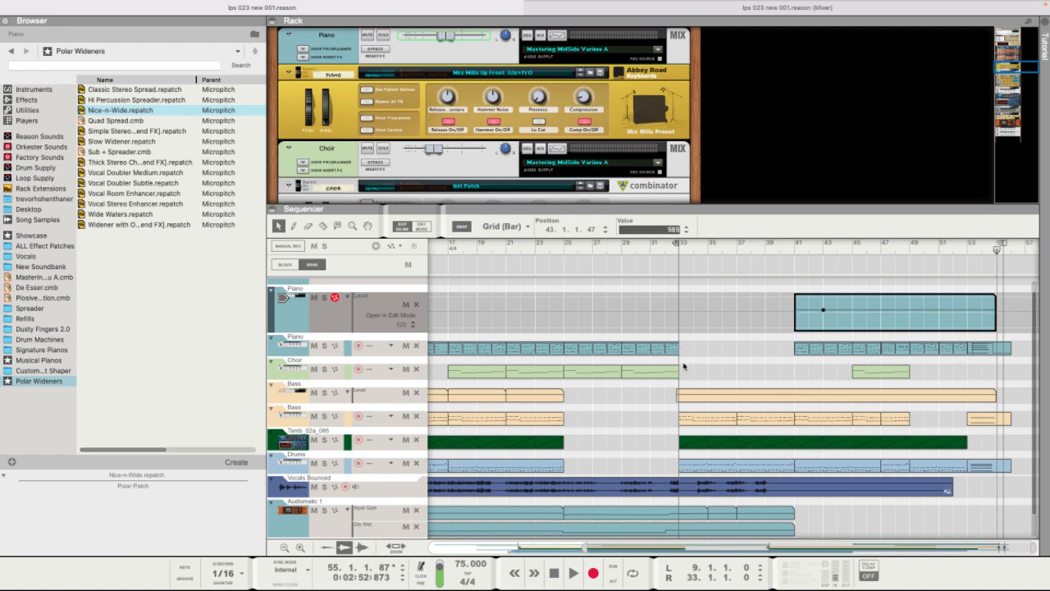
drag(692, 393, 692, 393)
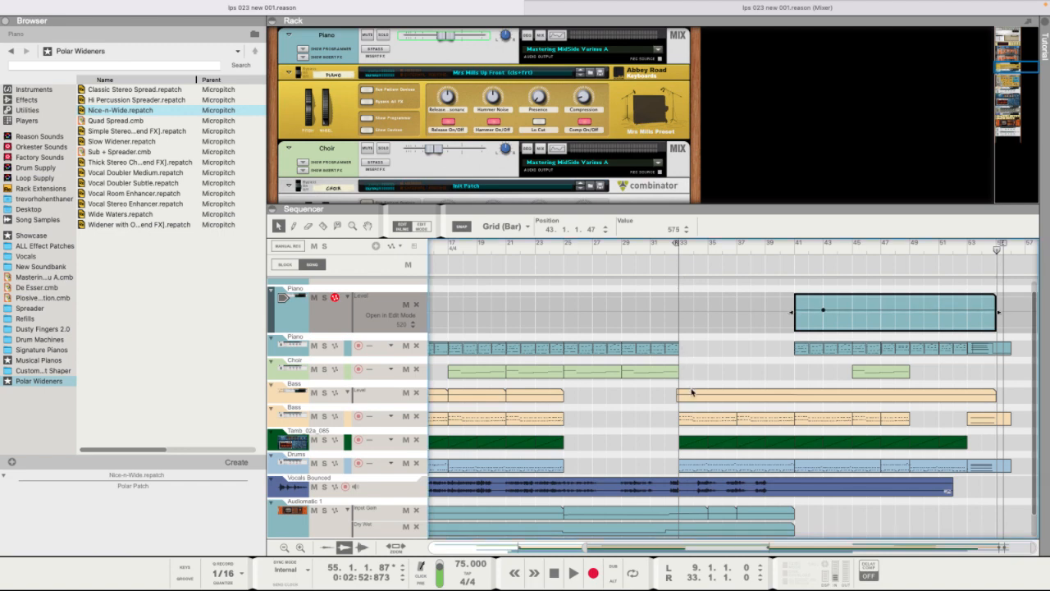
- Audition the song from bar 41, set the Piano level point near bar 43 to 628, and check playback from bar 29
click(784, 251)
key(space)
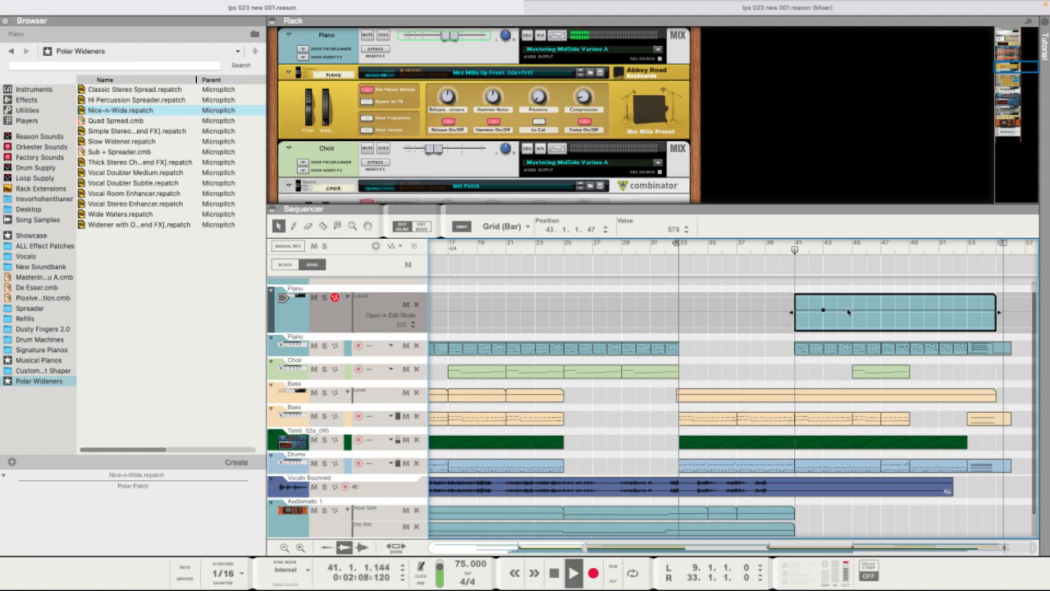
drag(824, 312, 824, 310)
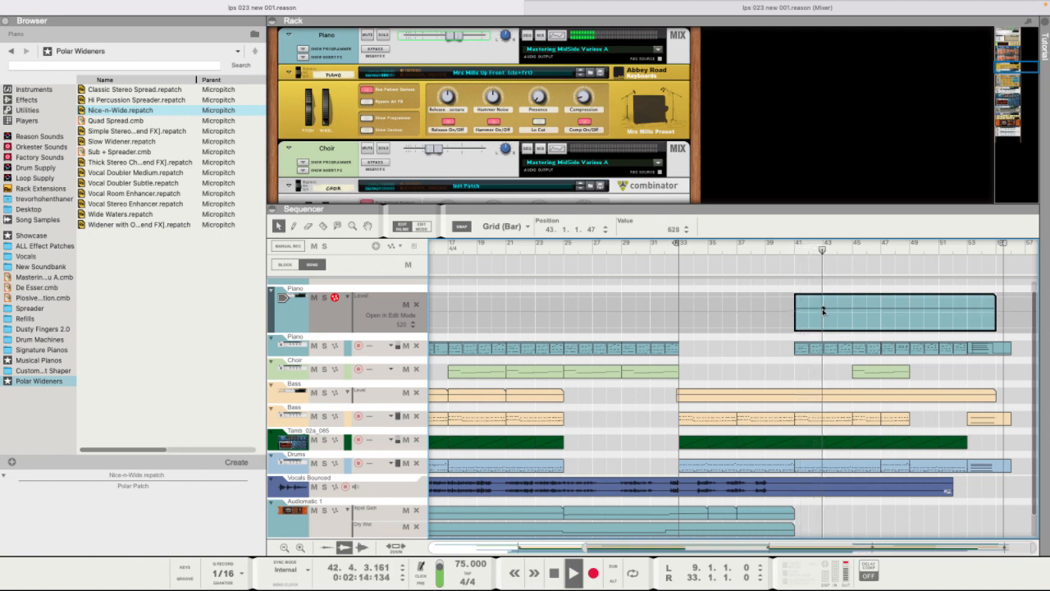
click(621, 246)
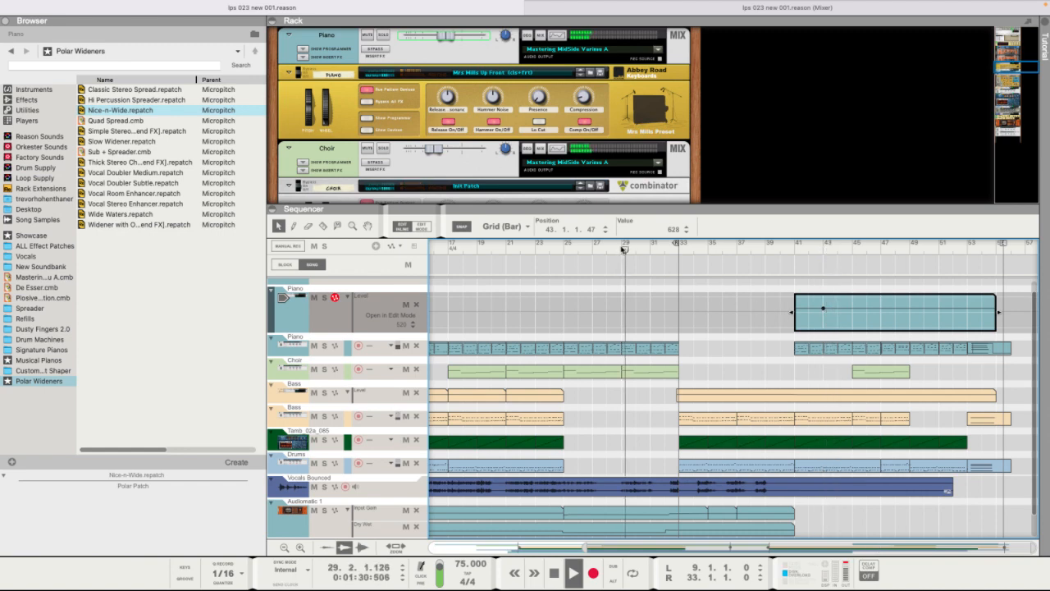
key(space)
- Show the mixer channels again and switch away to another application
mouse_move(568, 17)
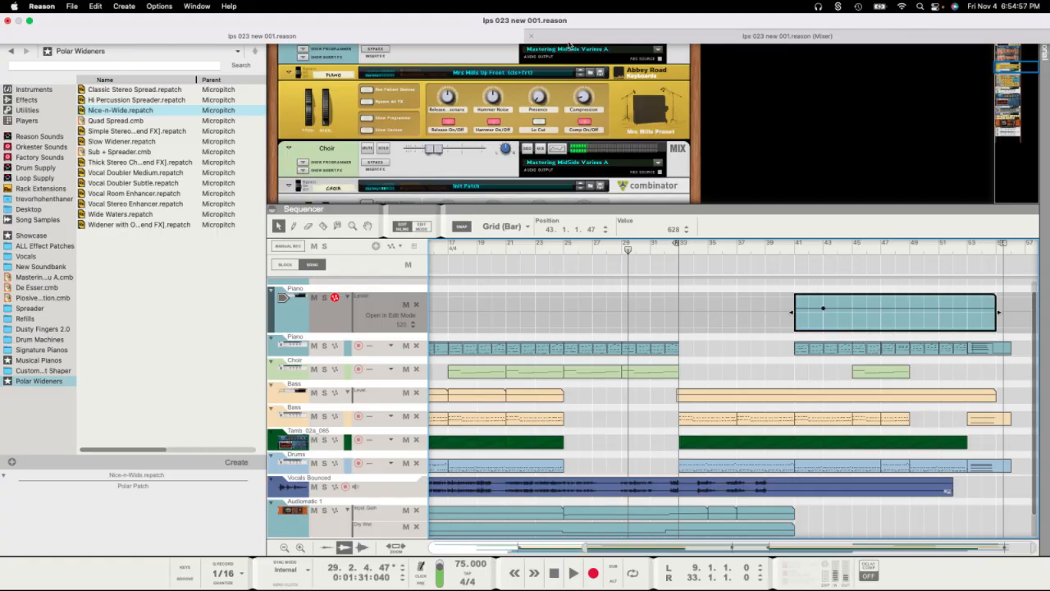
click(569, 40)
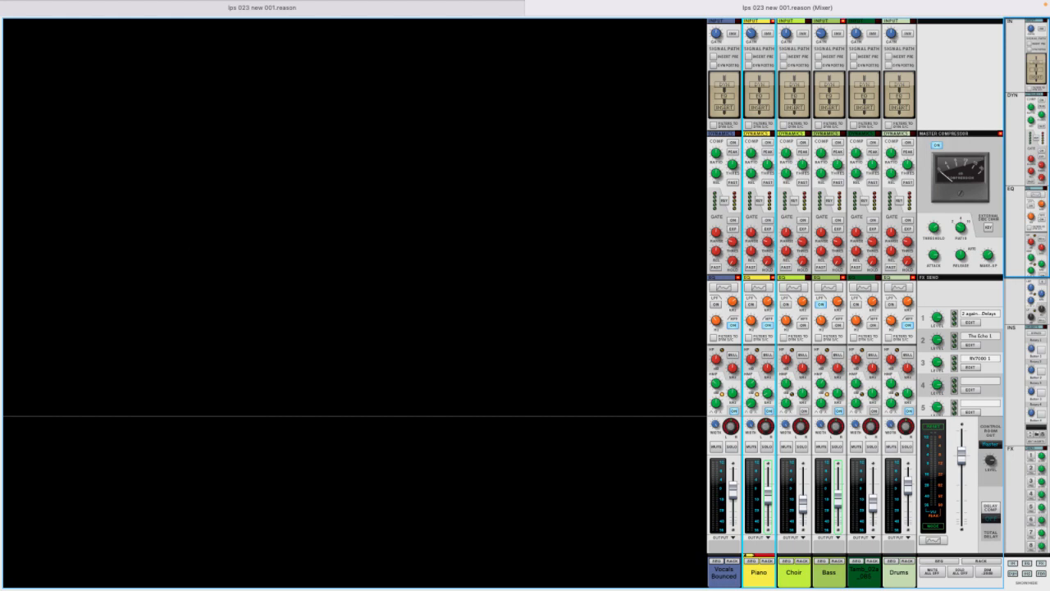
key(super+Tab)
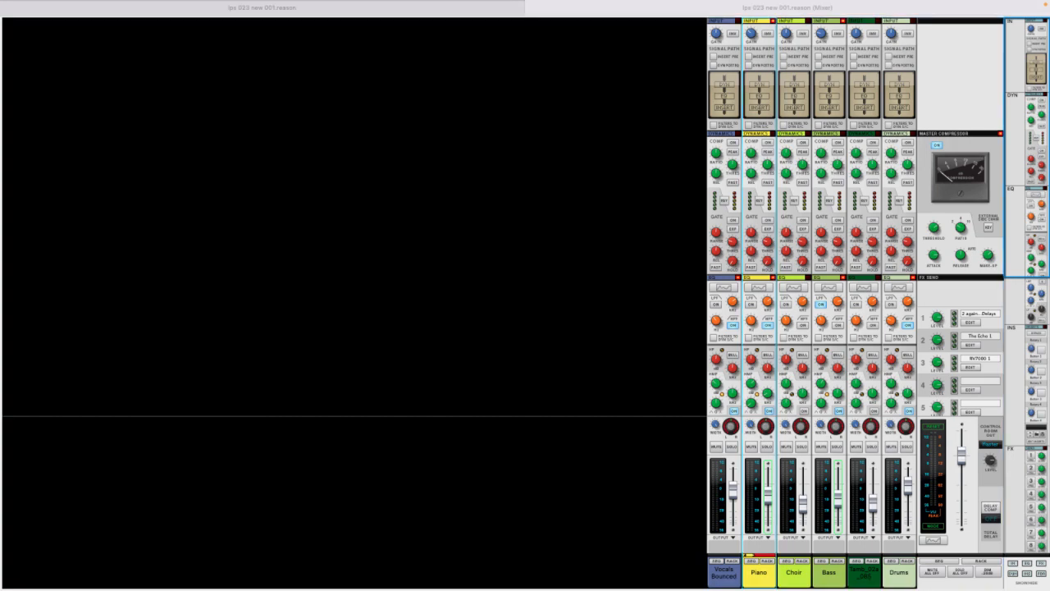